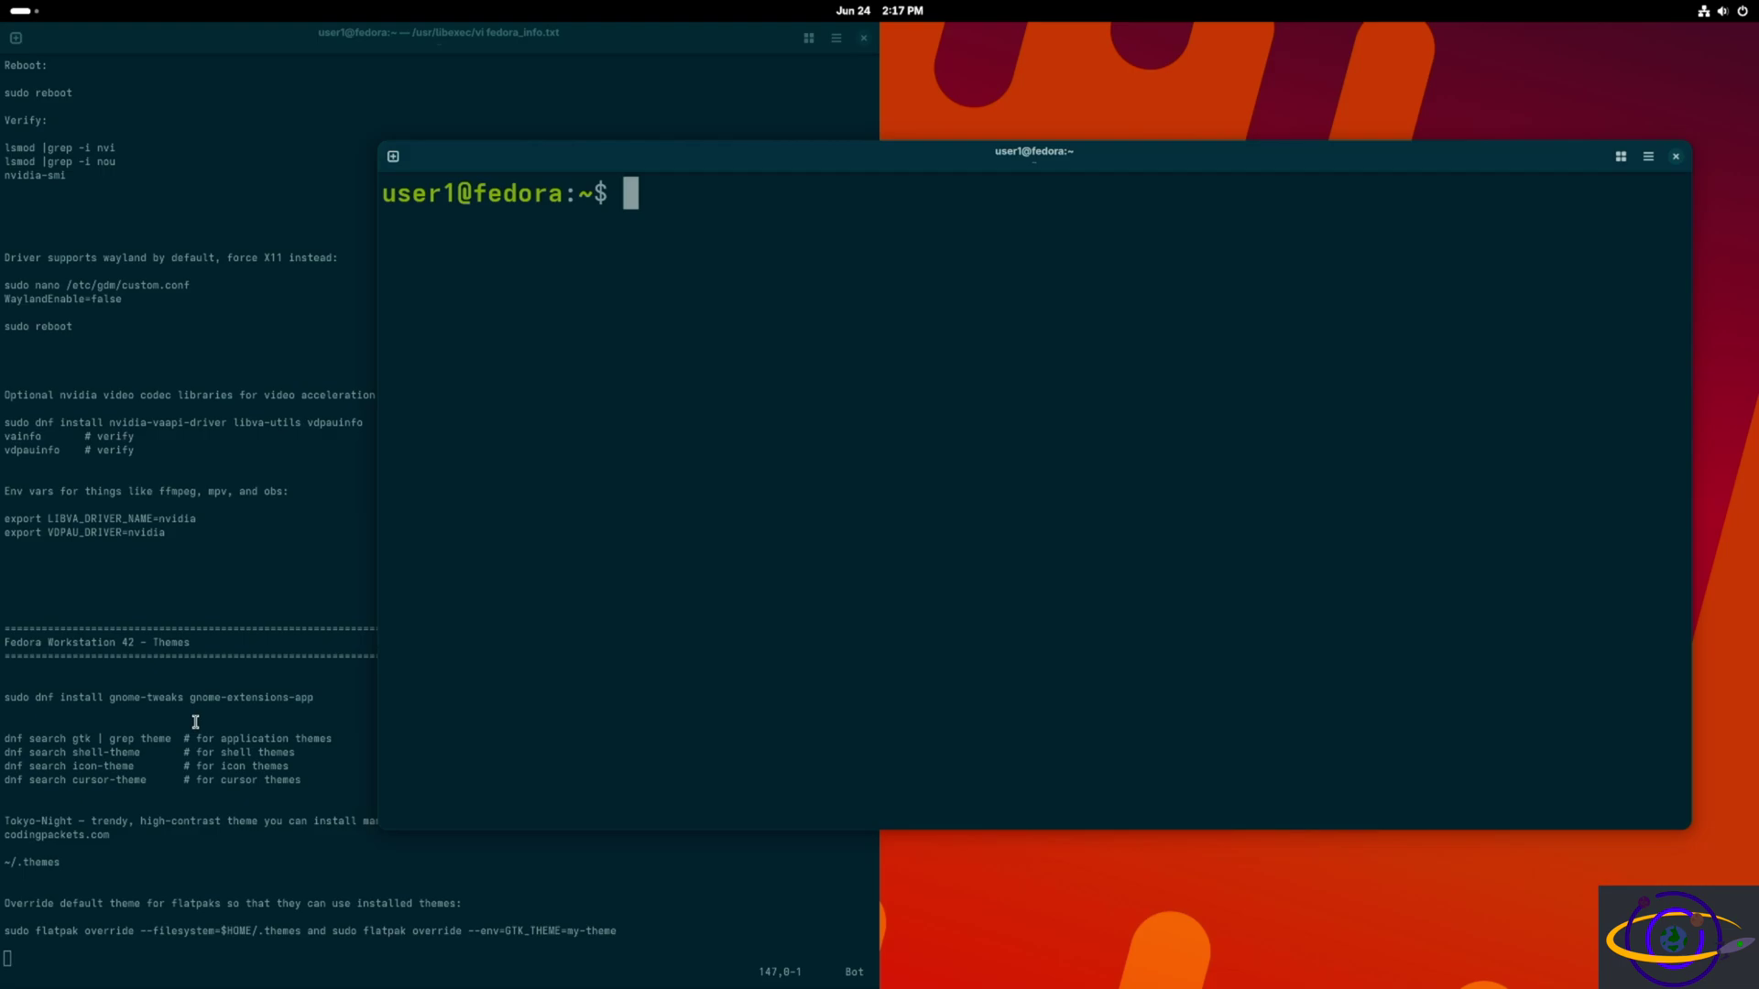
# Copy the command "sudo dnf install gnome-tweaks gnome-extensions-app" from the Themes section of fedora_info.txt.
pyautogui.click(158, 698)
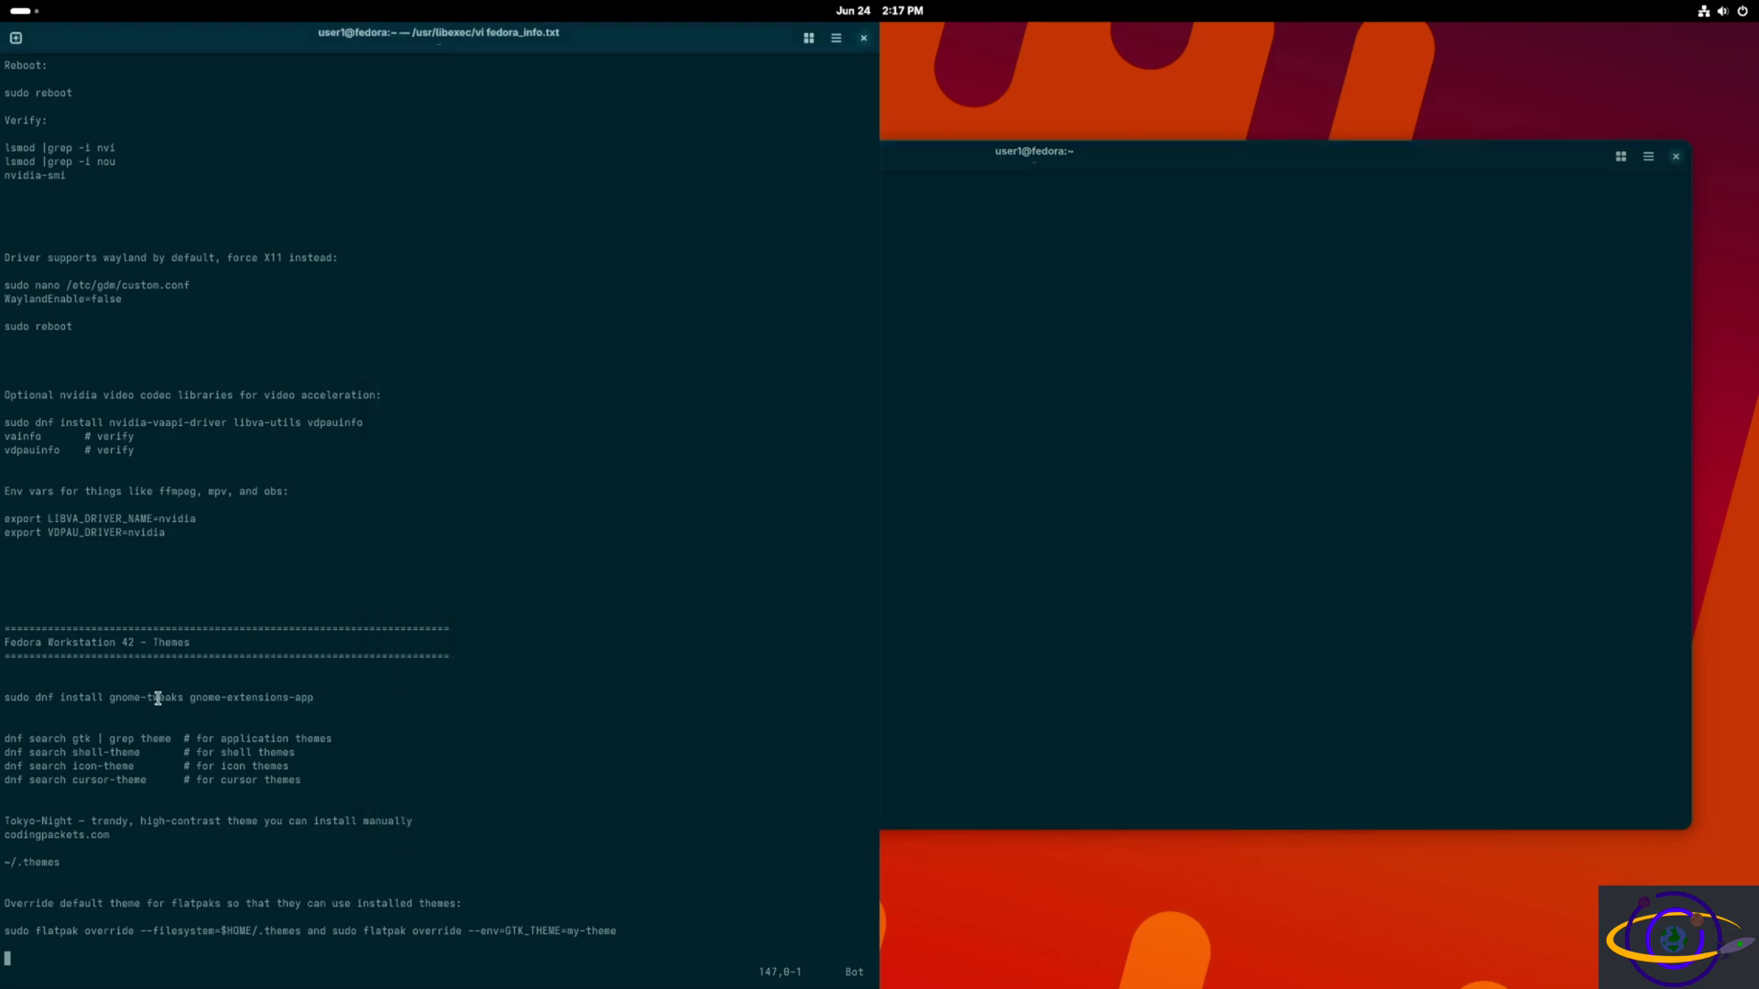
pyautogui.tripleClick(158, 698)
pyautogui.click(120, 692)
pyautogui.moveTo(177, 698); pyautogui.dragTo(300, 698)
pyautogui.tripleClick(334, 700)
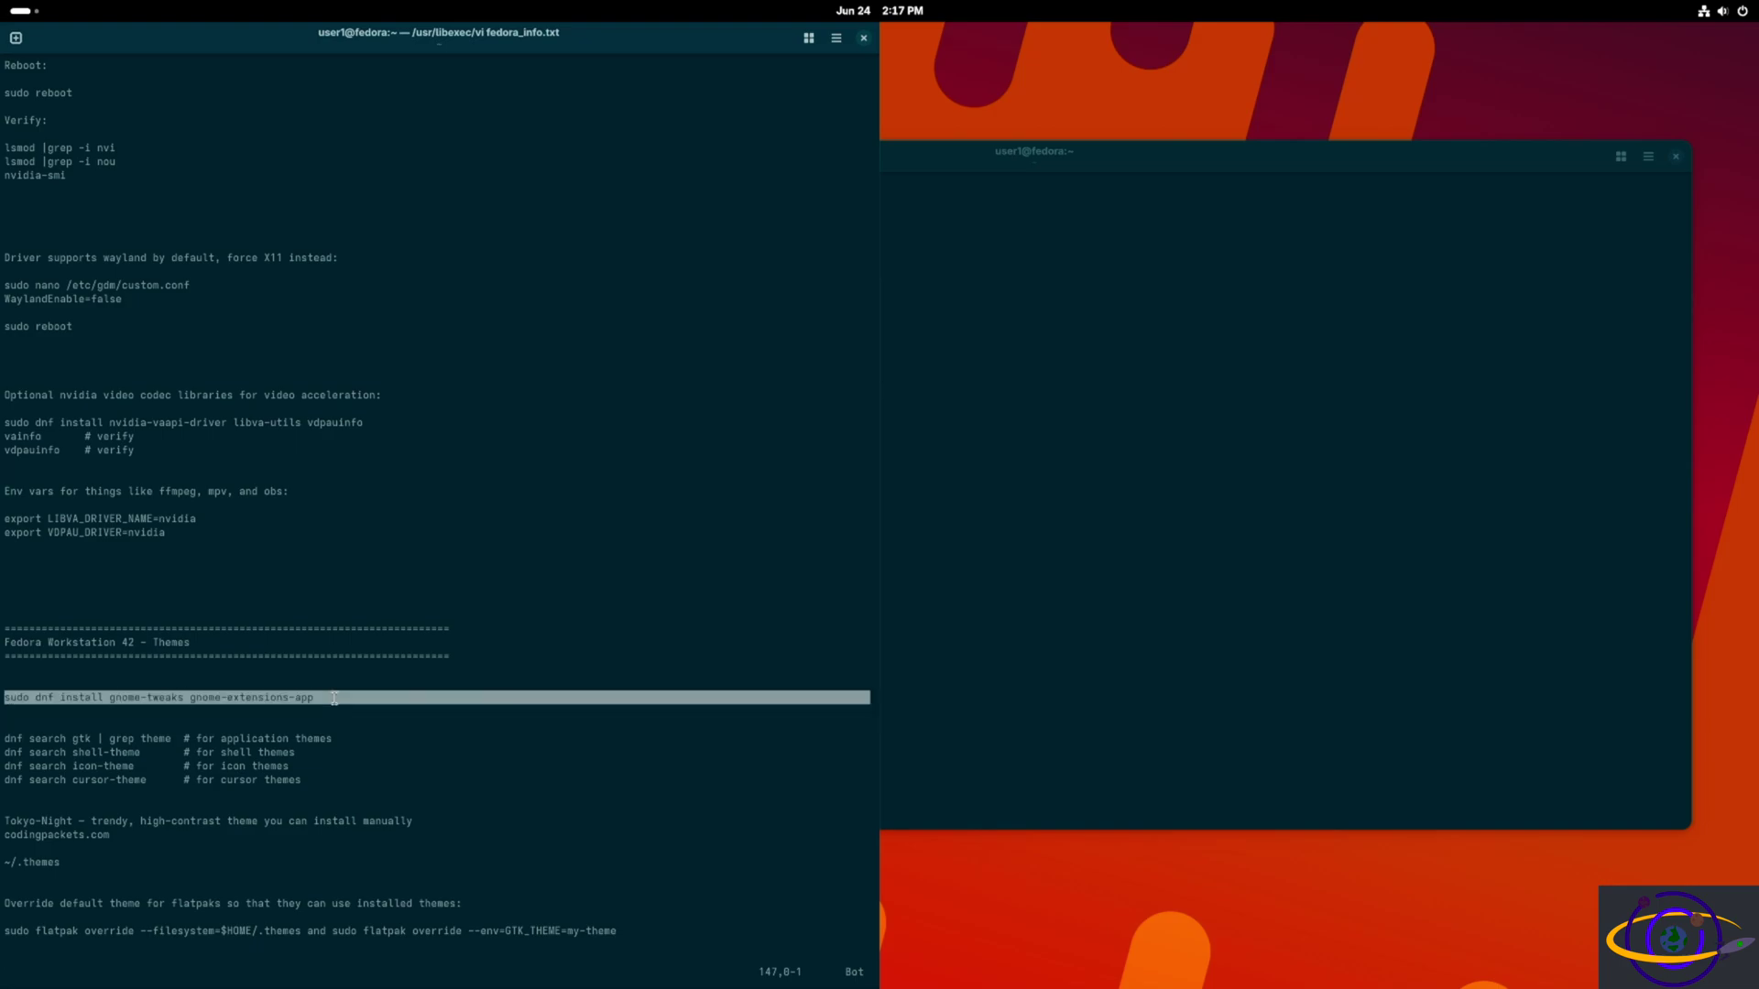
pyautogui.rightClick(335, 699)
pyautogui.click(390, 441)
# Run the copied gnome-tweaks and gnome-extensions-app install command in the empty terminal, enter the sudo password and accept the transaction with y.
pyautogui.click(1103, 434)
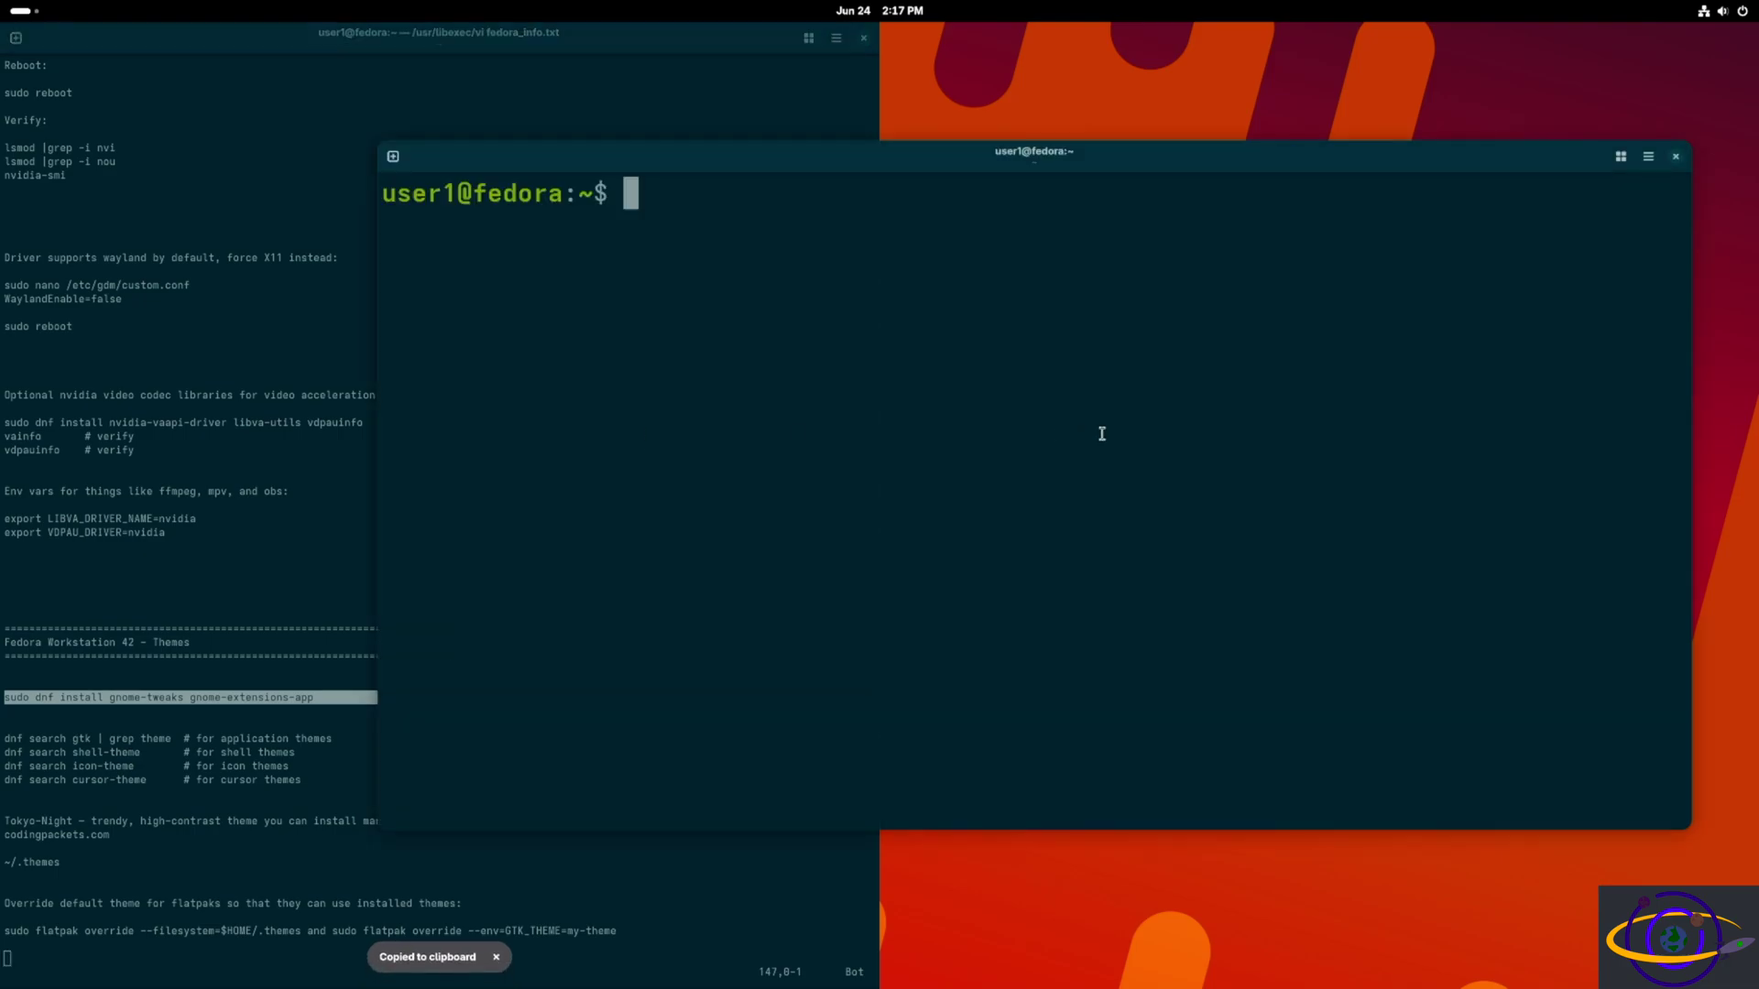
pyautogui.rightClick(979, 328)
pyautogui.click(1015, 396)
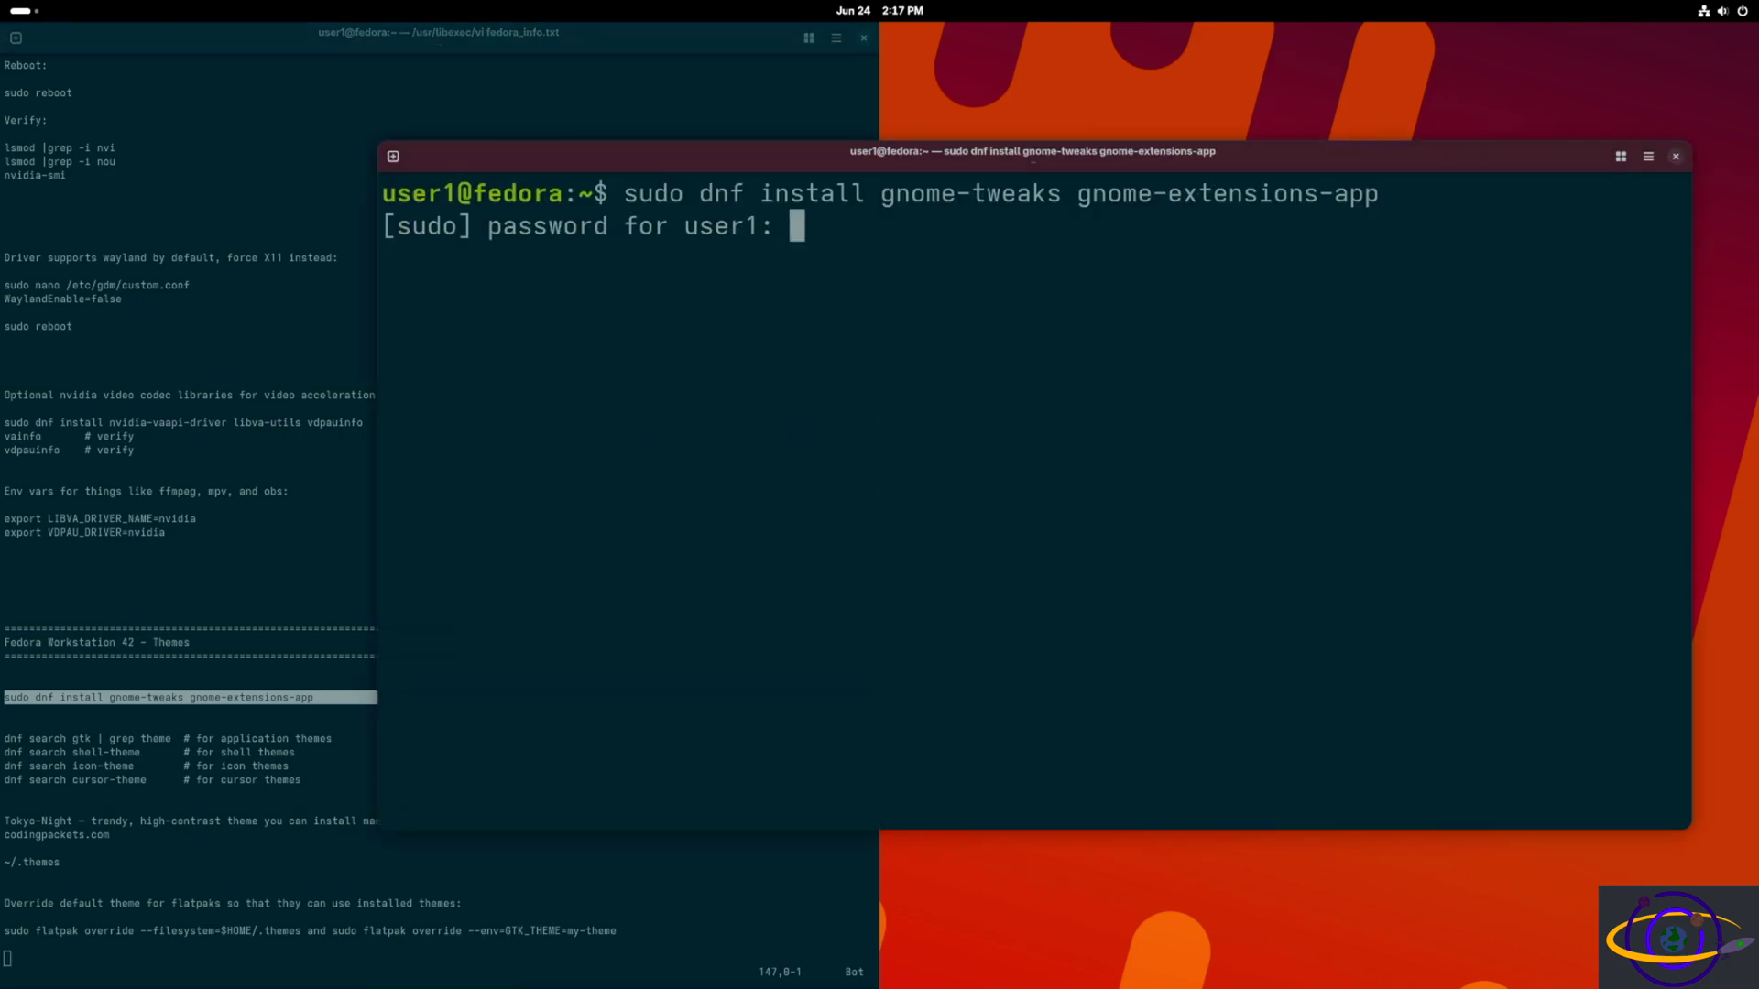
pyautogui.press('Return')
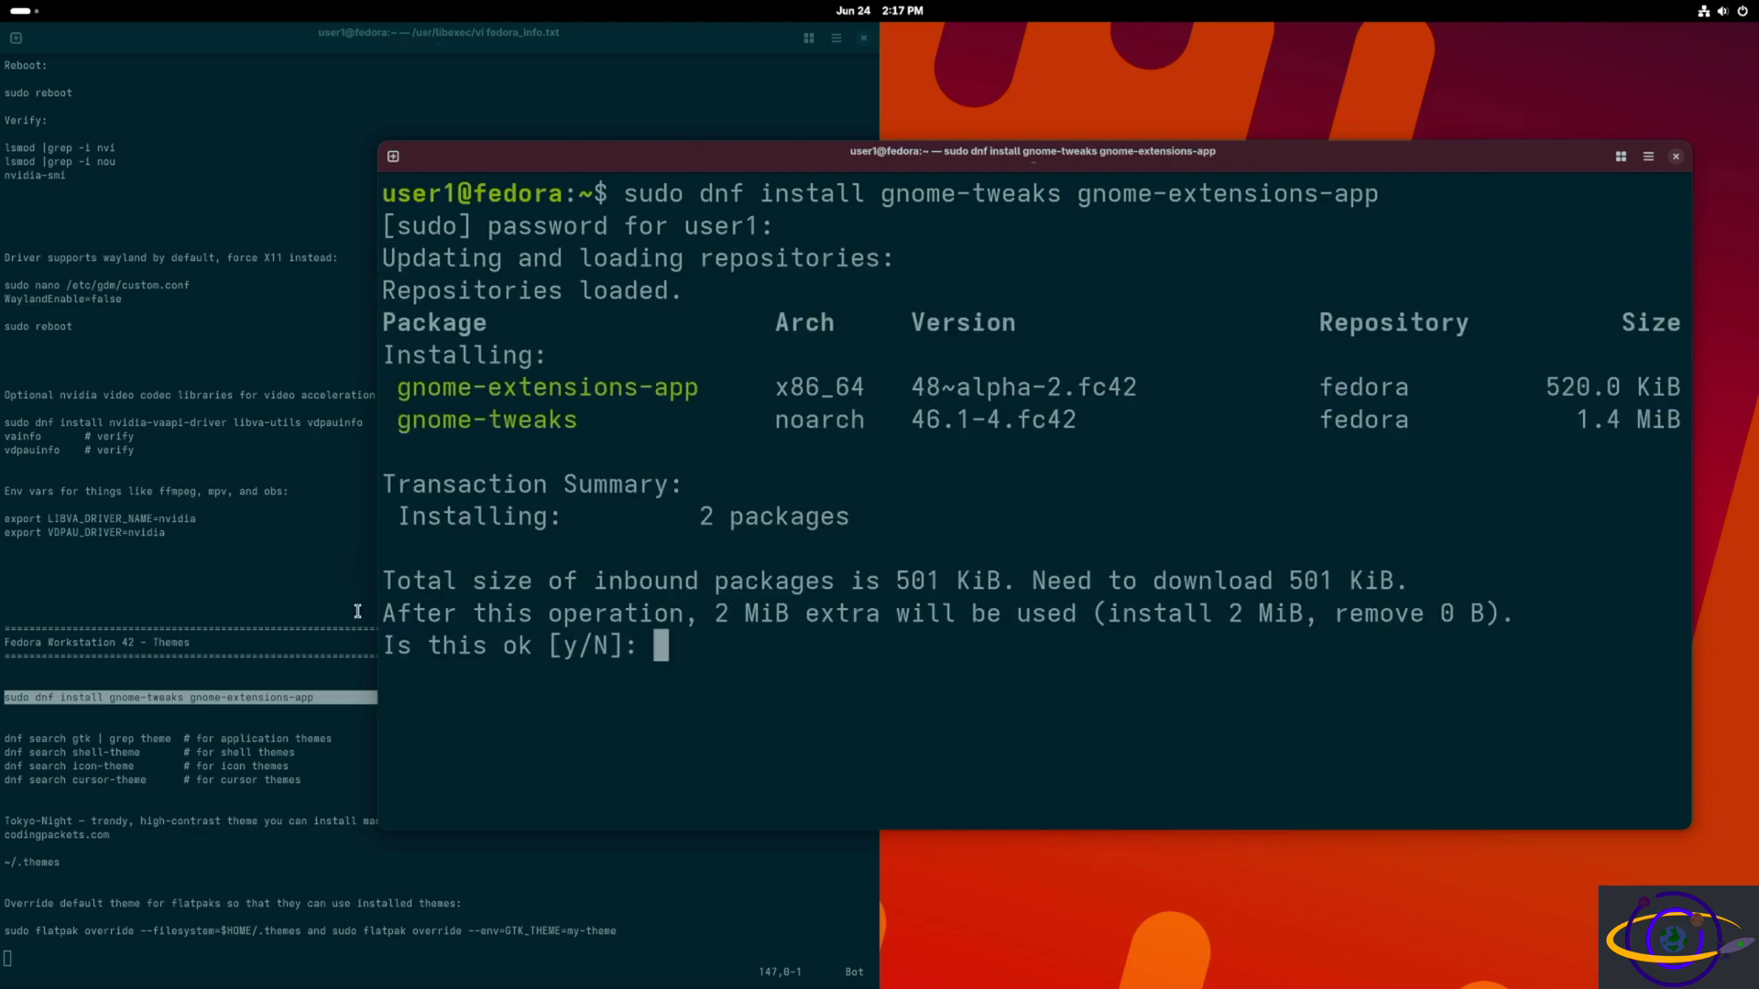
pyautogui.write('y')
pyautogui.press('Return')
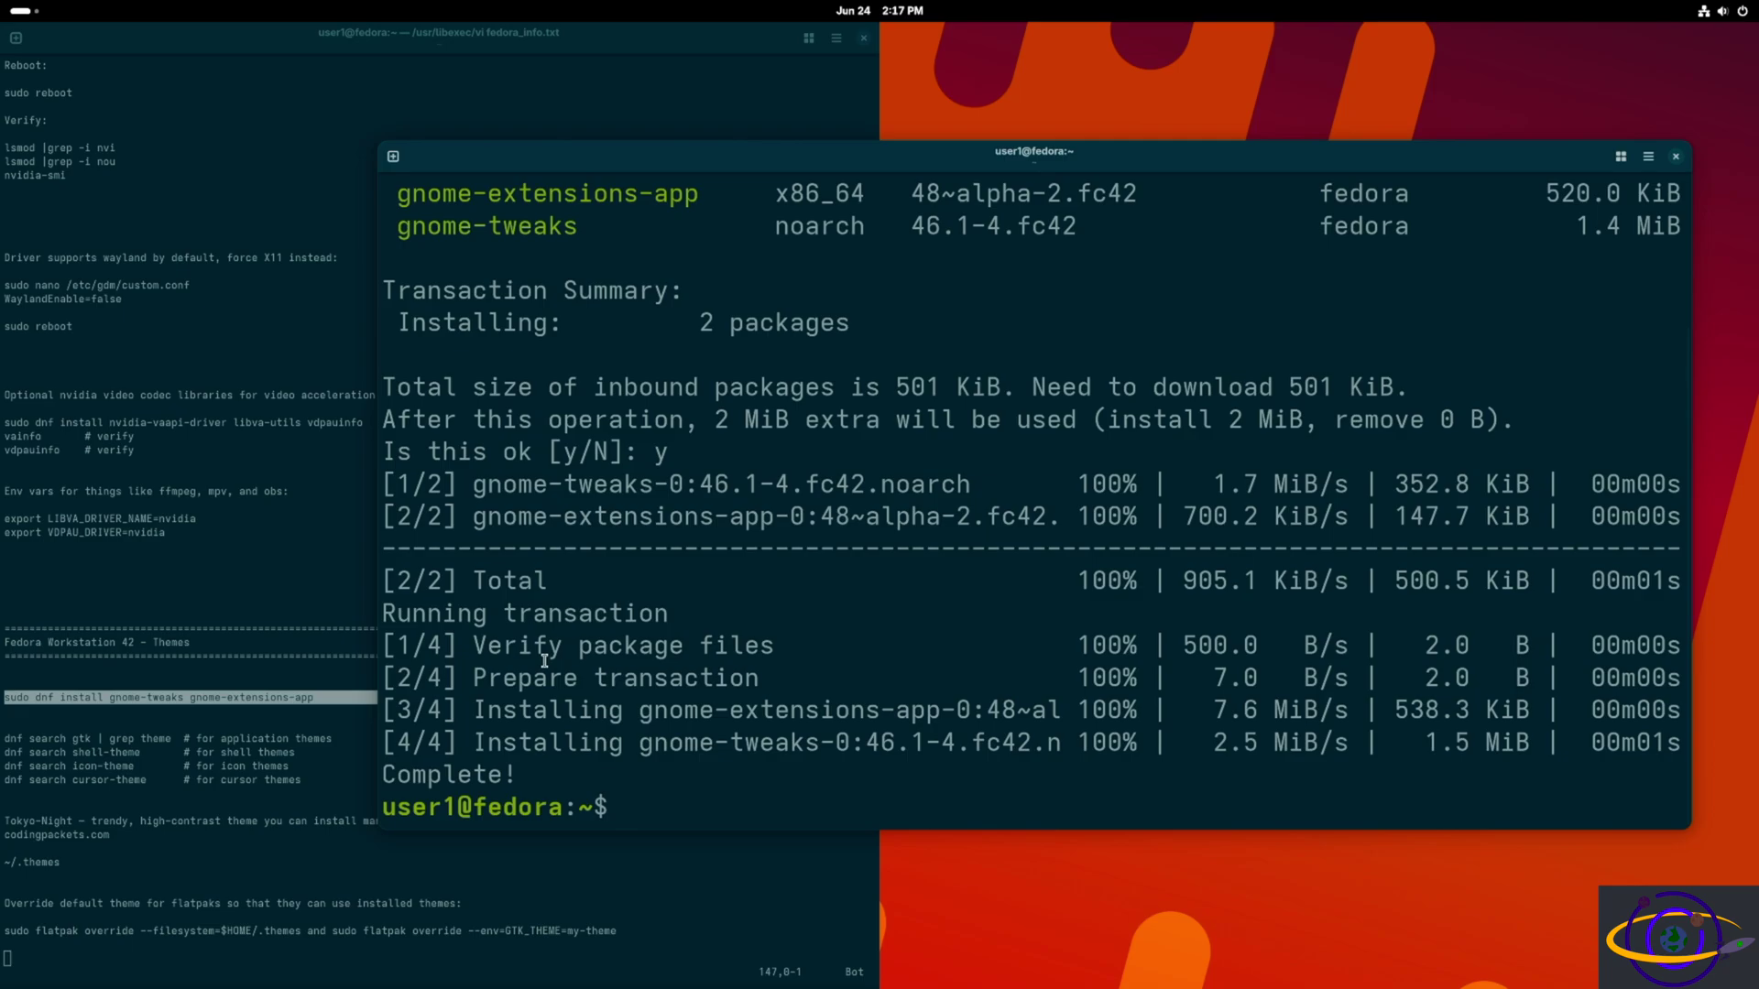
# Launch the Extensions app, look over the system extensions and close it.
pyautogui.press('super')
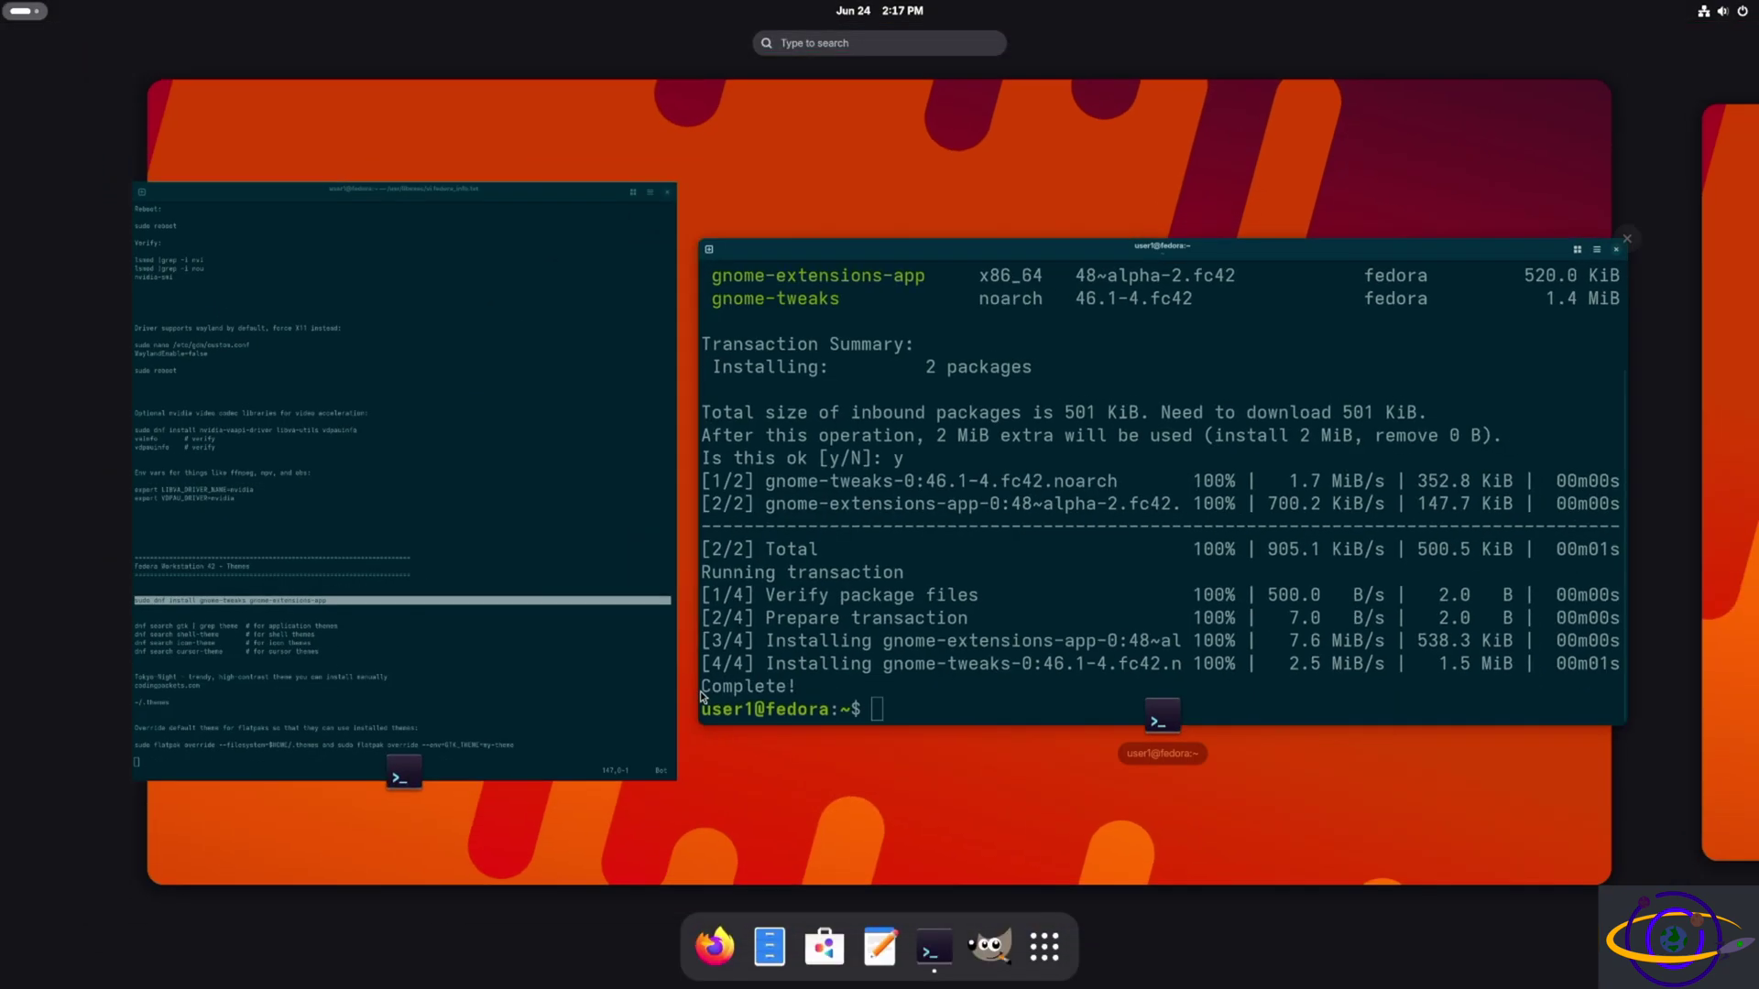
pyautogui.click(1054, 962)
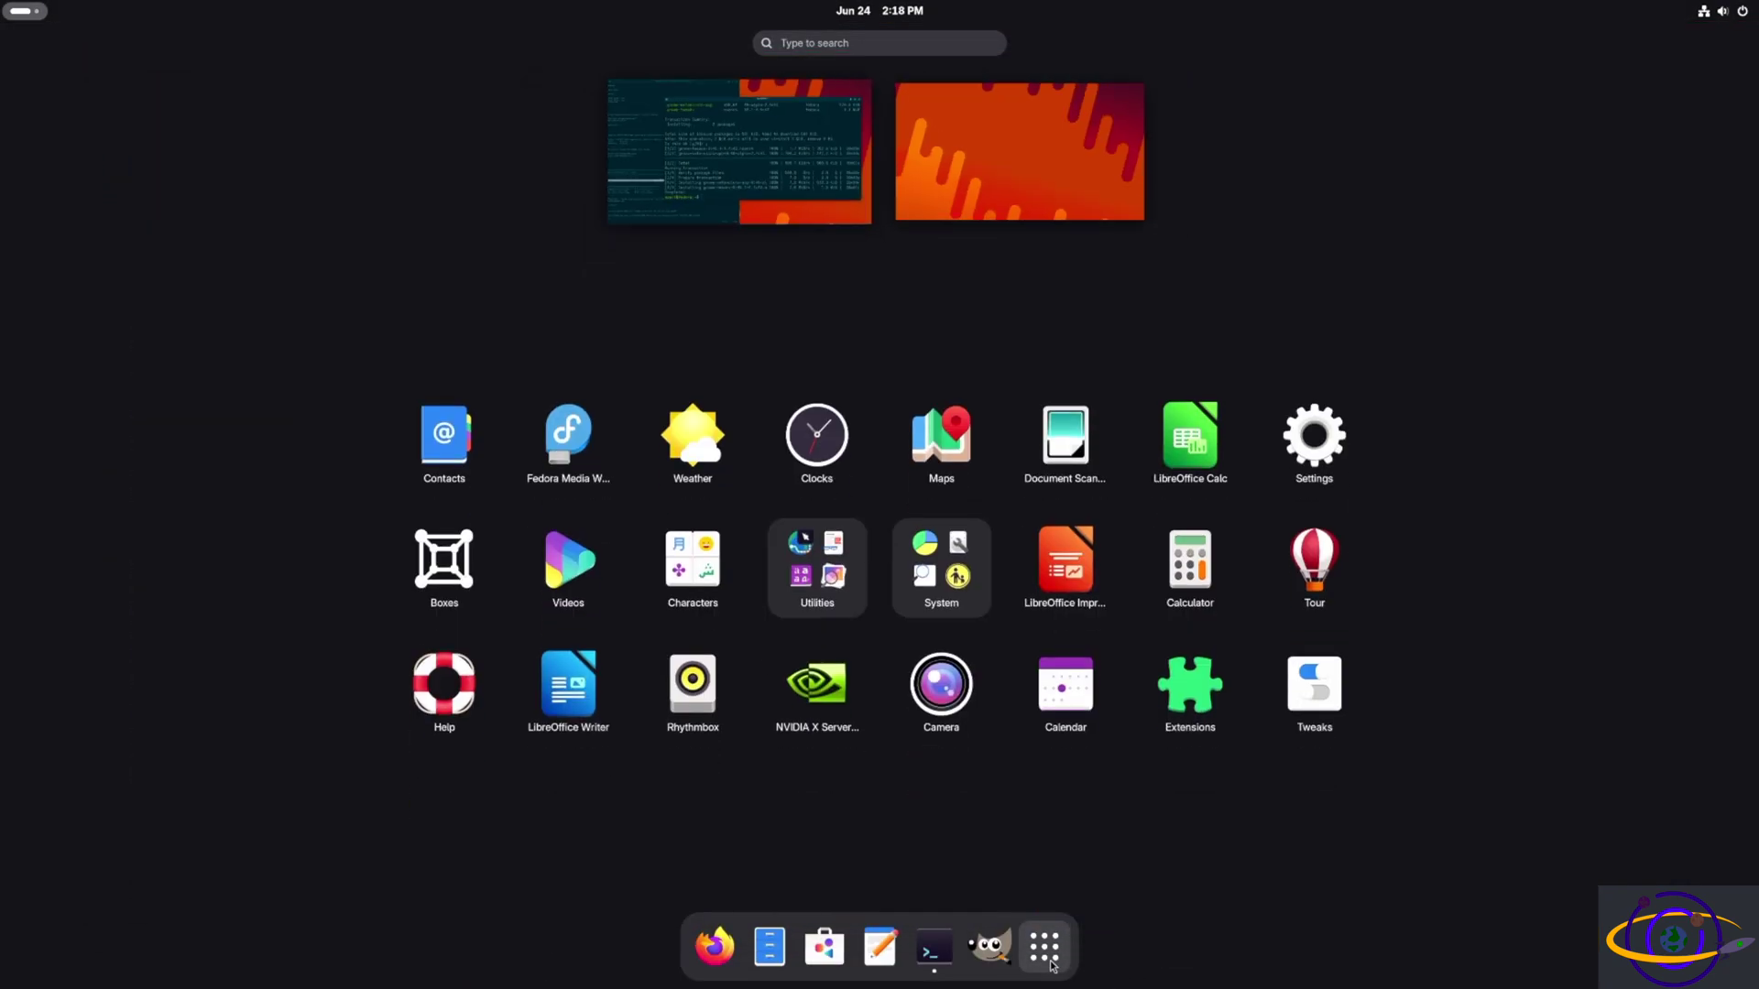
pyautogui.click(1217, 687)
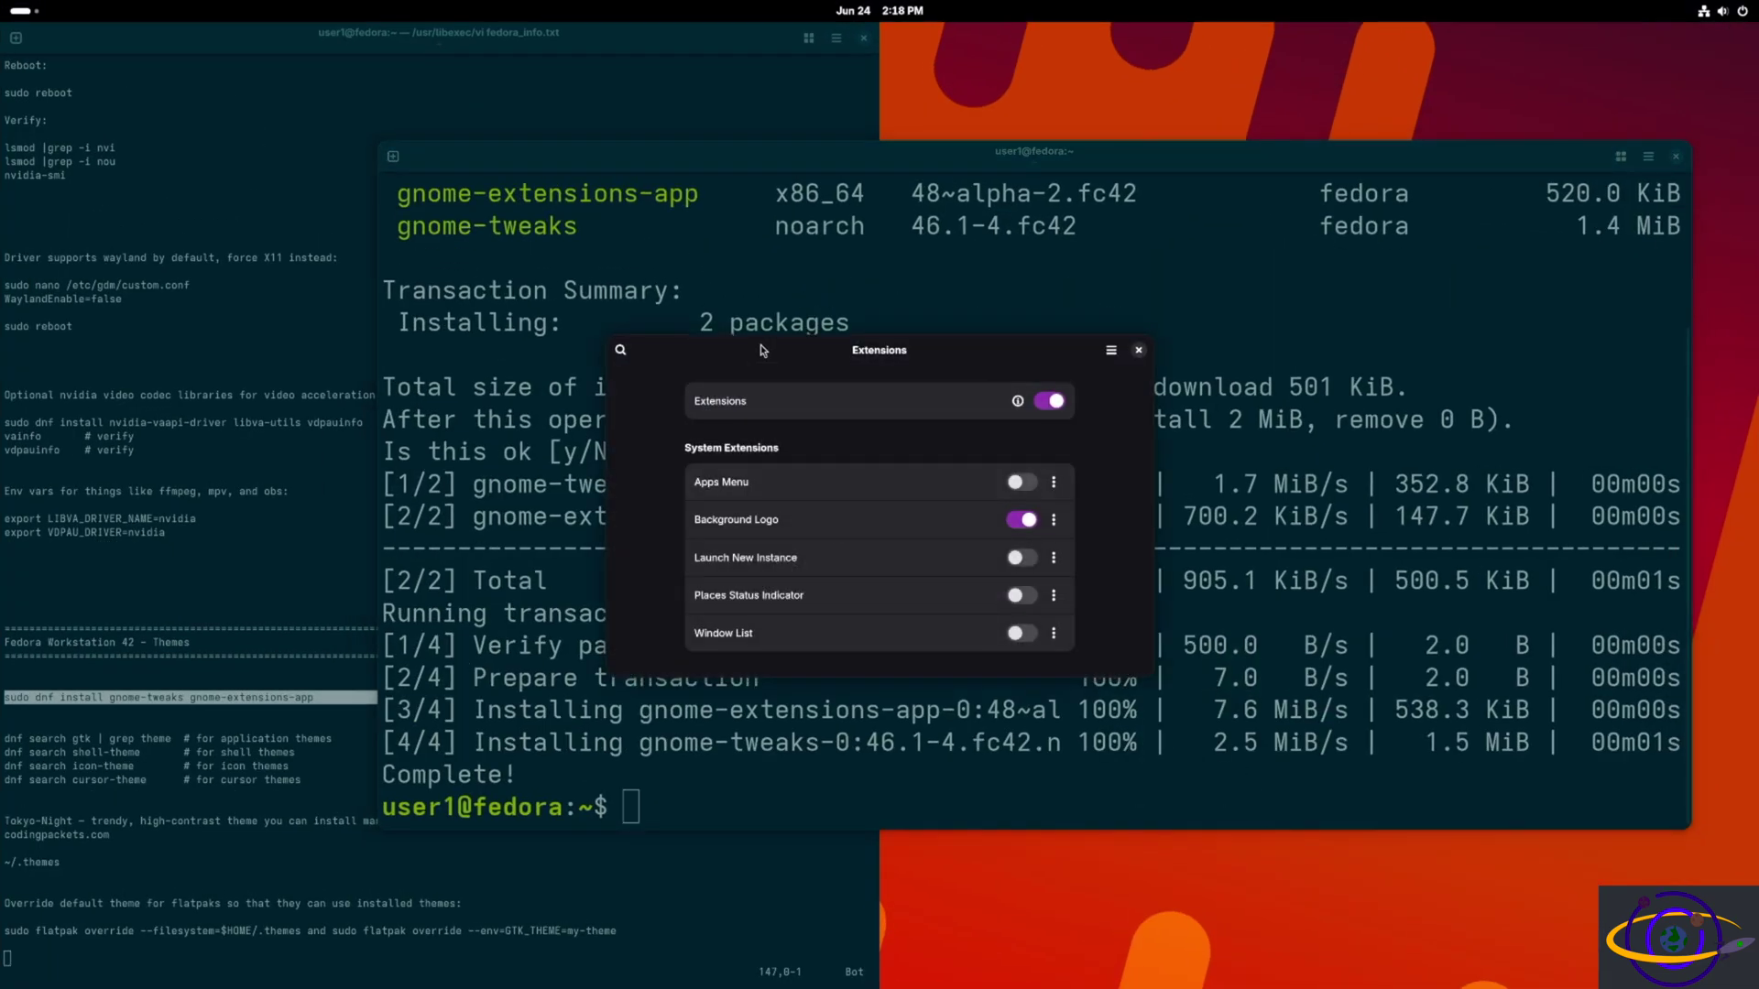
pyautogui.moveTo(759, 351); pyautogui.dragTo(579, 165)
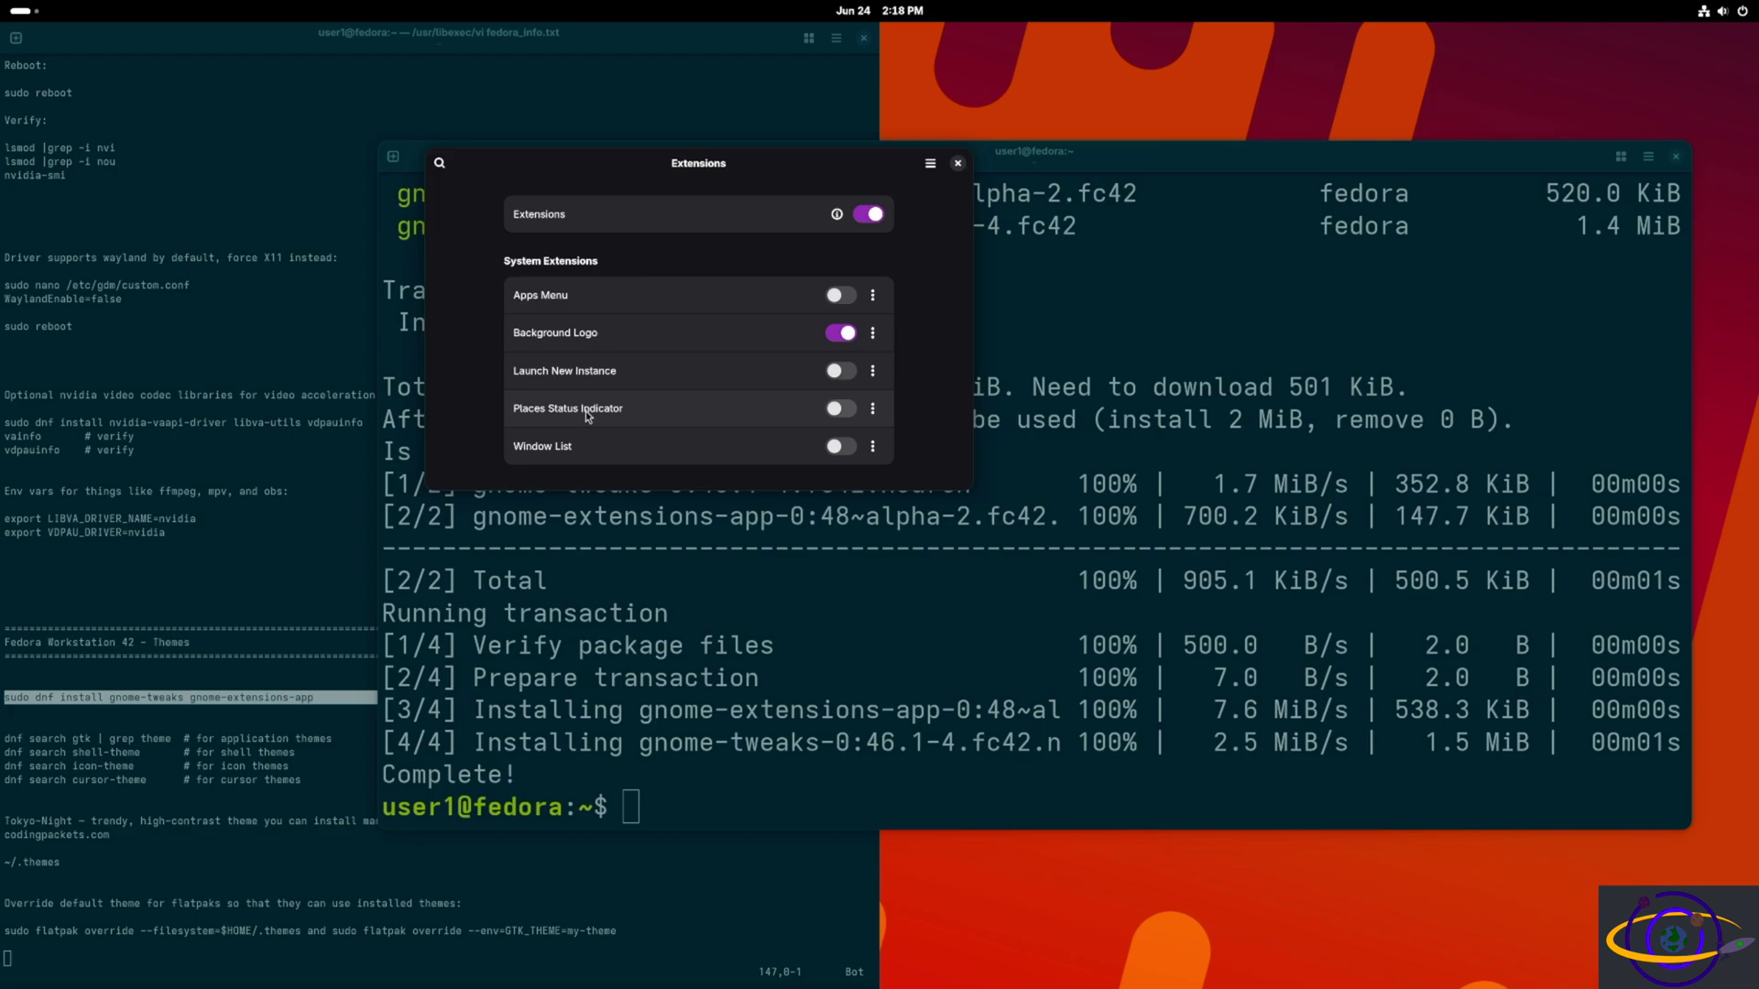
pyautogui.click(958, 163)
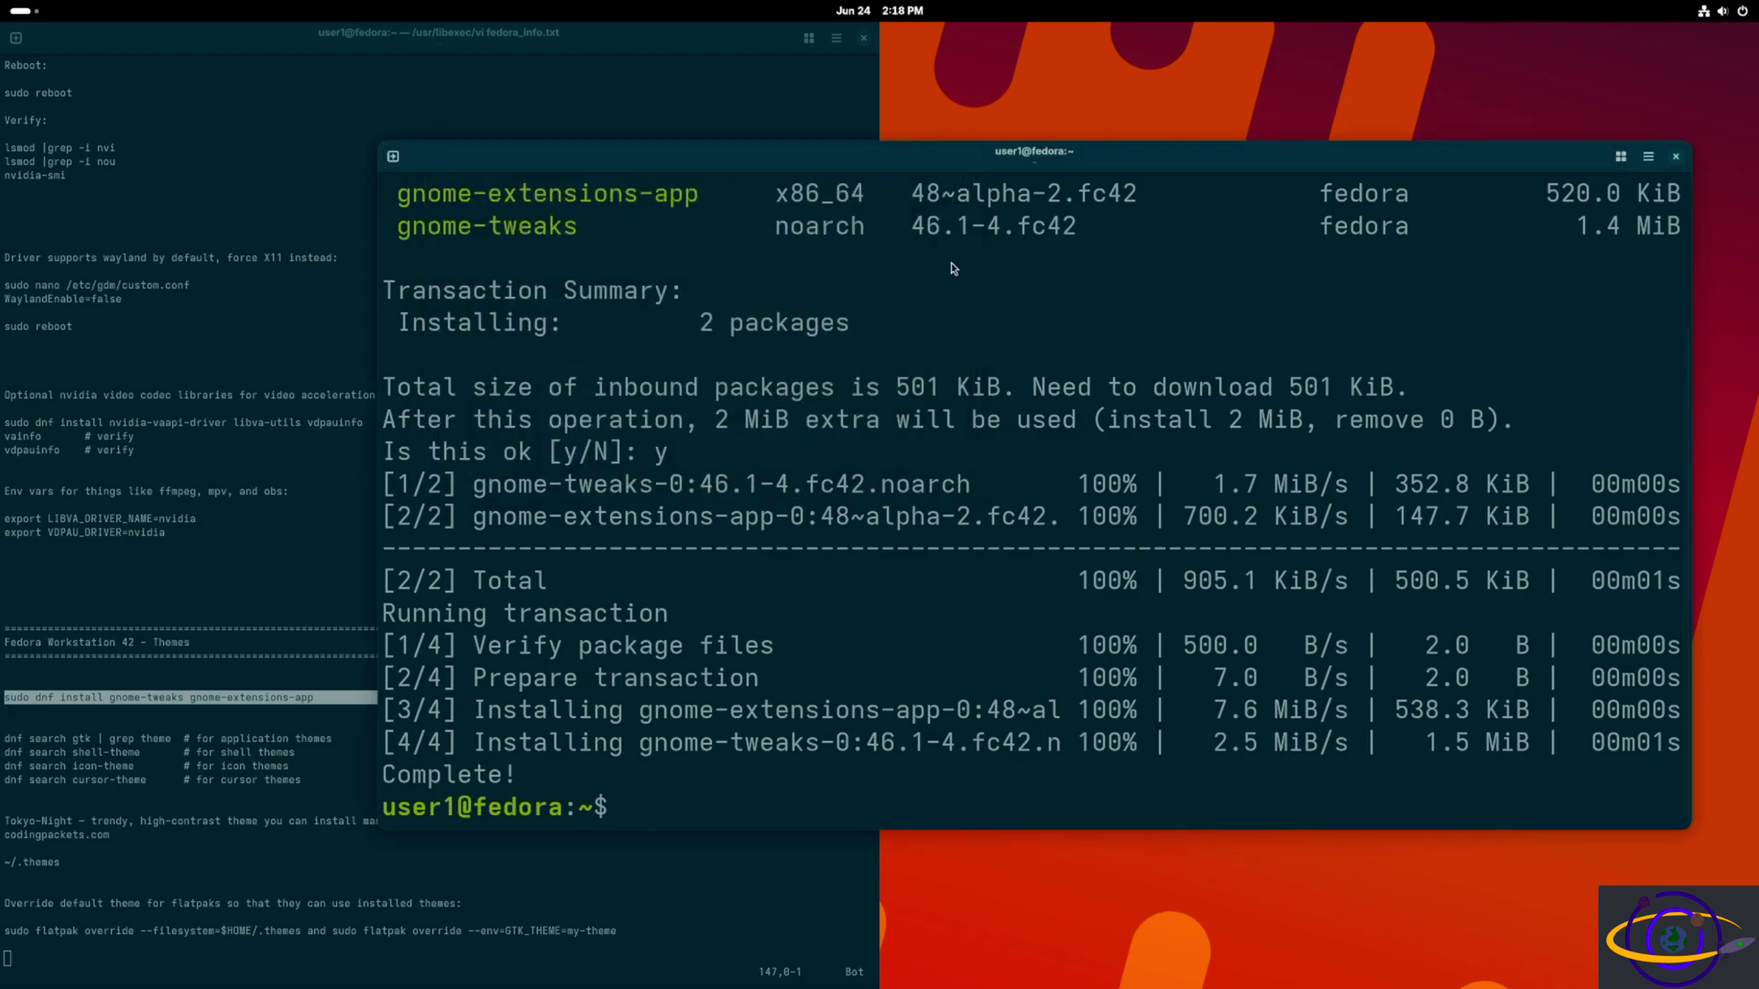
# Launch Tweaks and dismiss the notice about extensions having moved.
pyautogui.press('super')
pyautogui.click(1049, 953)
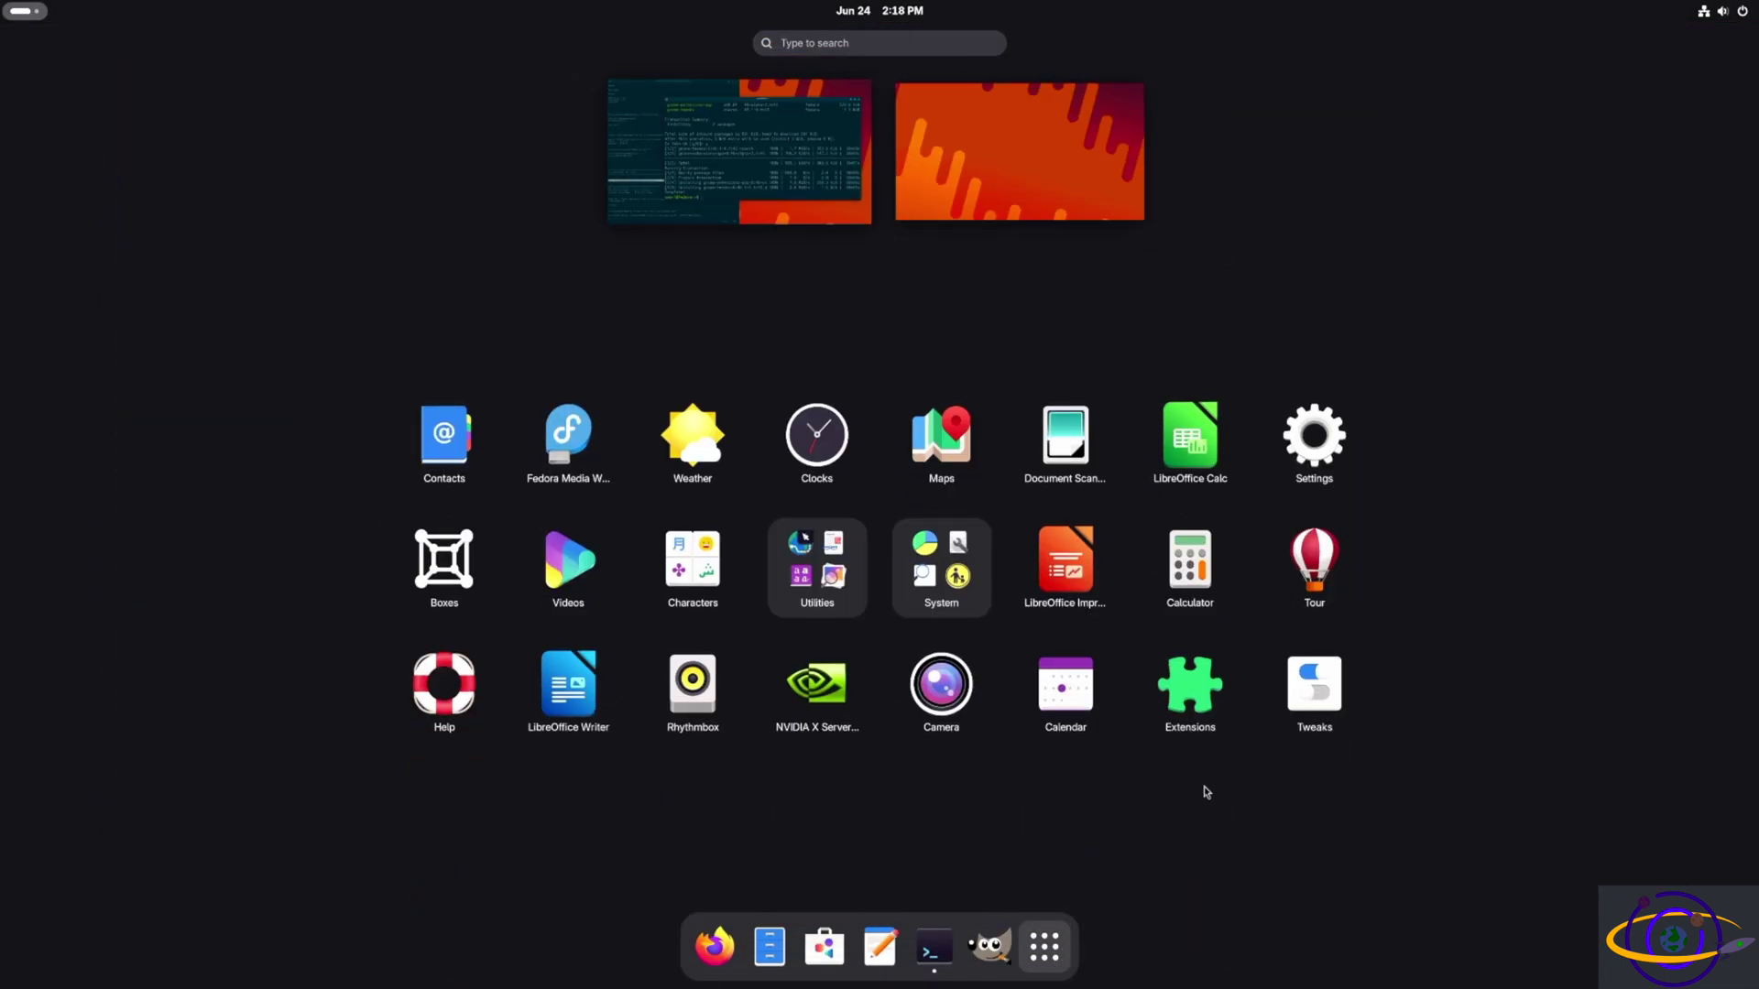
pyautogui.click(1326, 660)
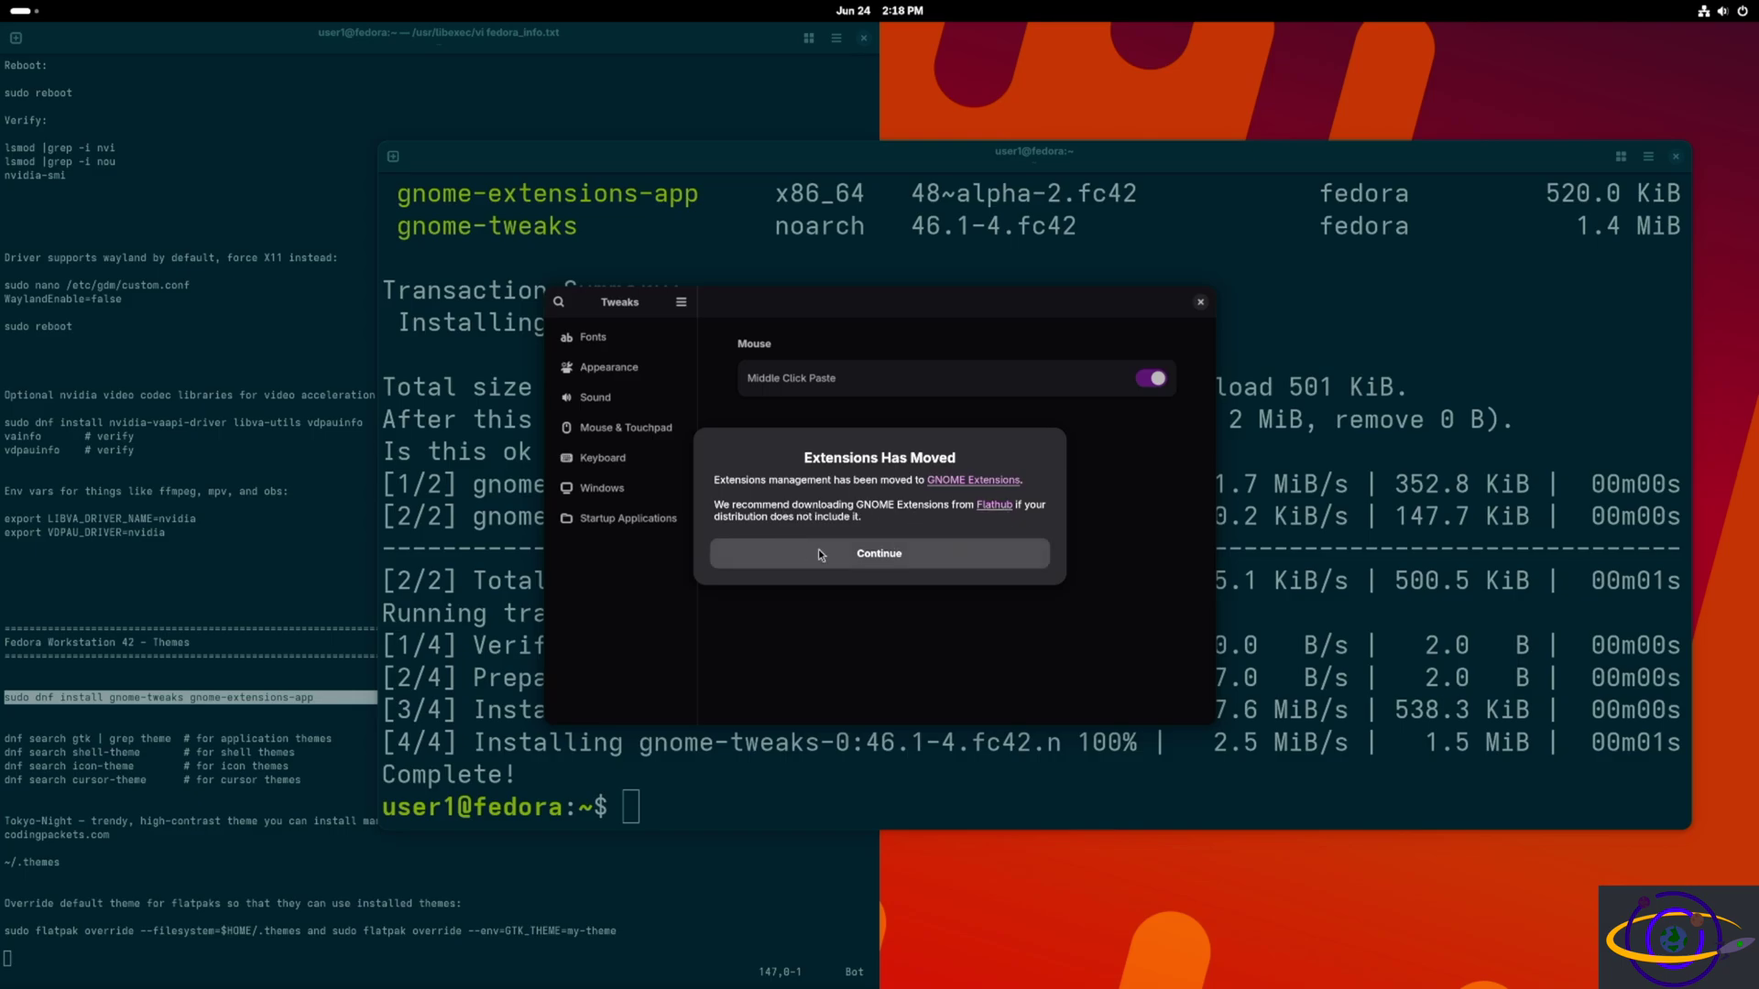
pyautogui.click(914, 563)
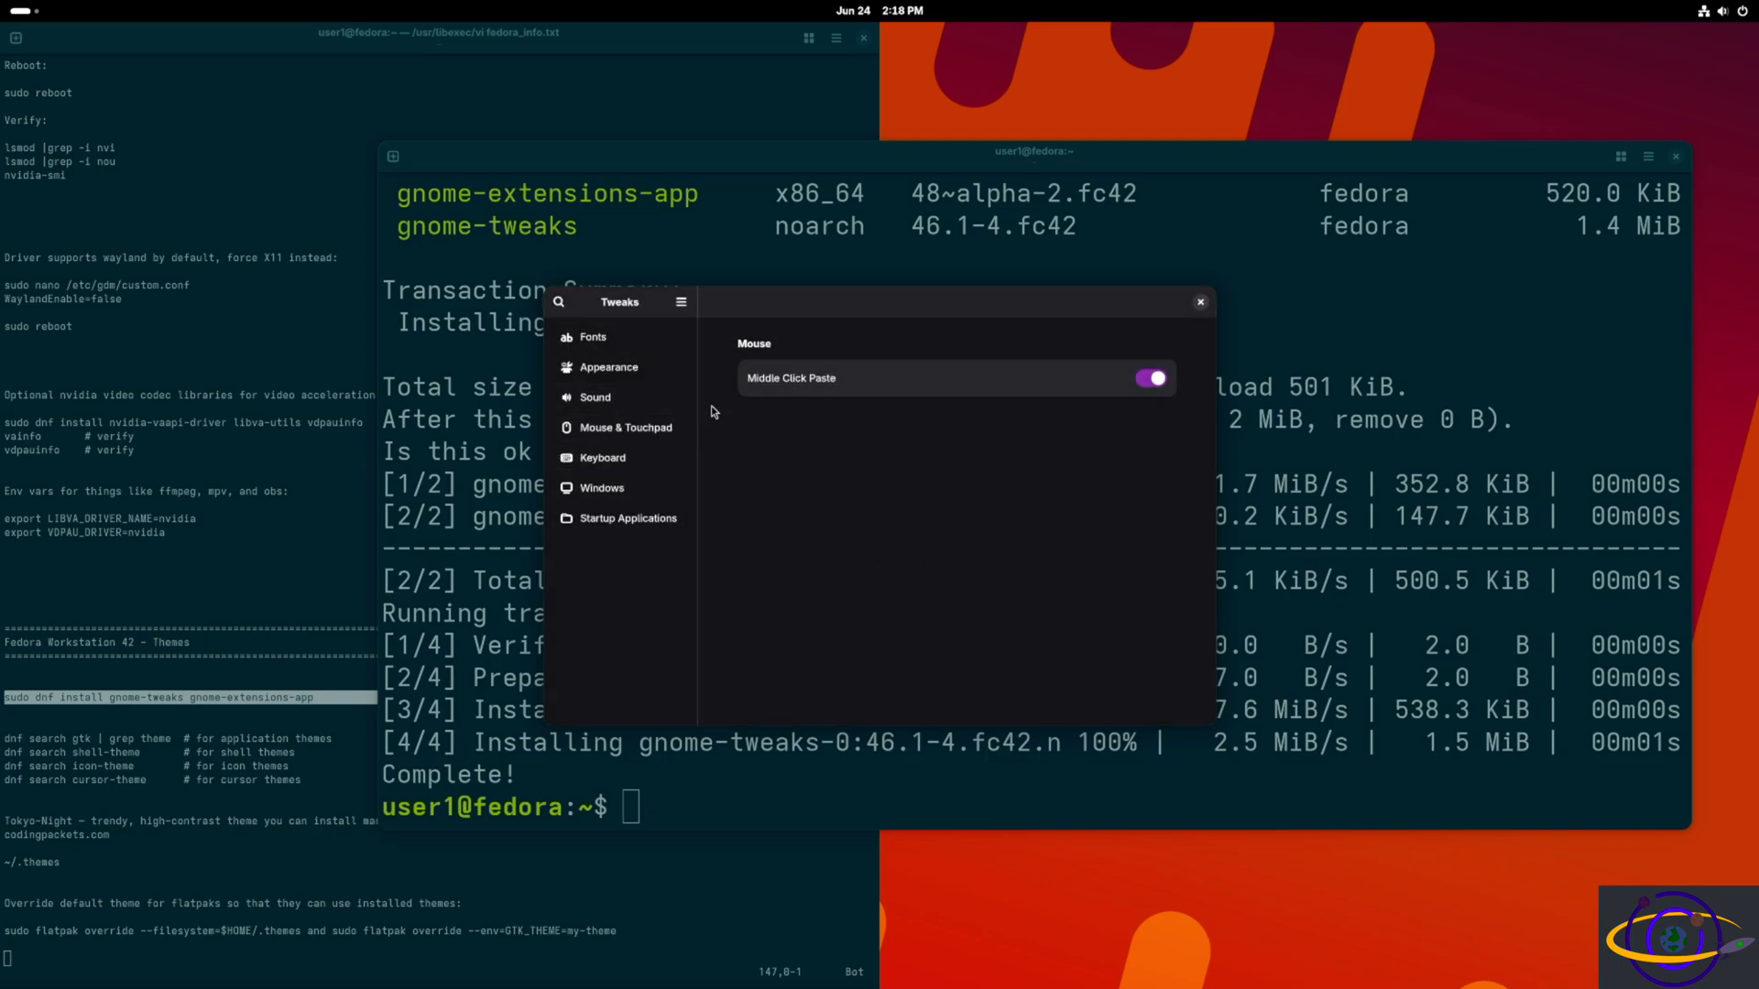
# Review the Fonts and Appearance settings in Tweaks, including the choices offered for Icons and Legacy Applications.
pyautogui.click(630, 344)
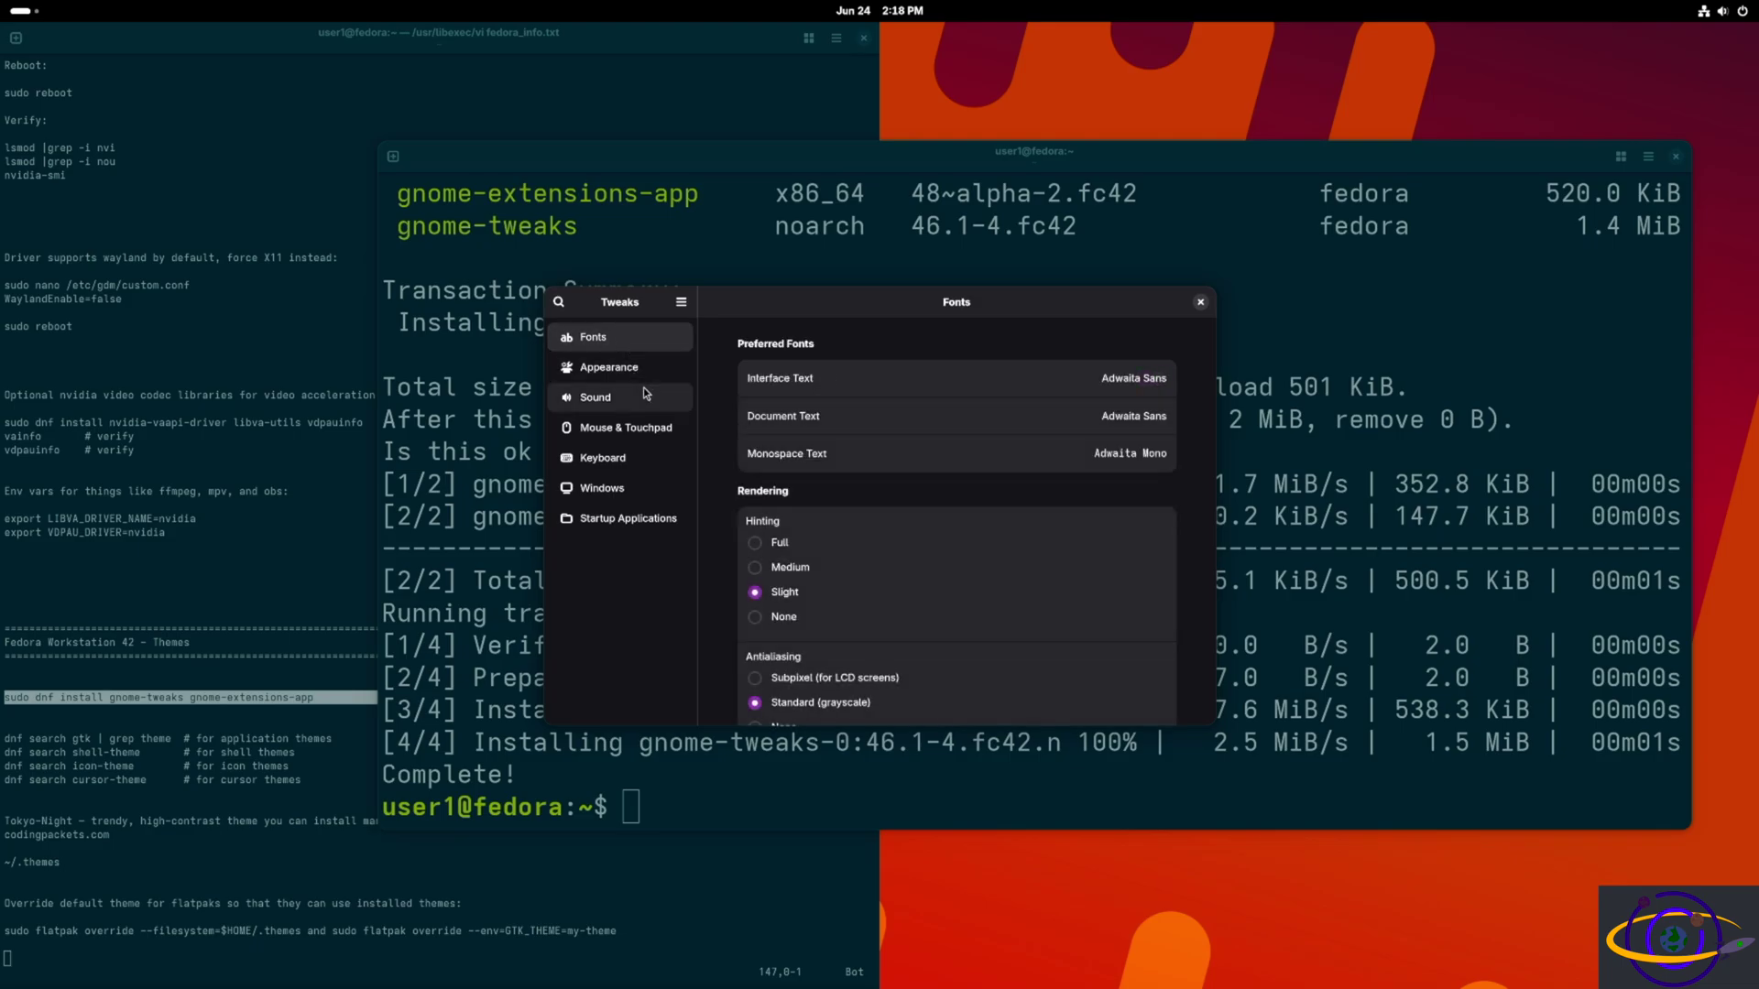
pyautogui.scroll(-3, 806, 485)
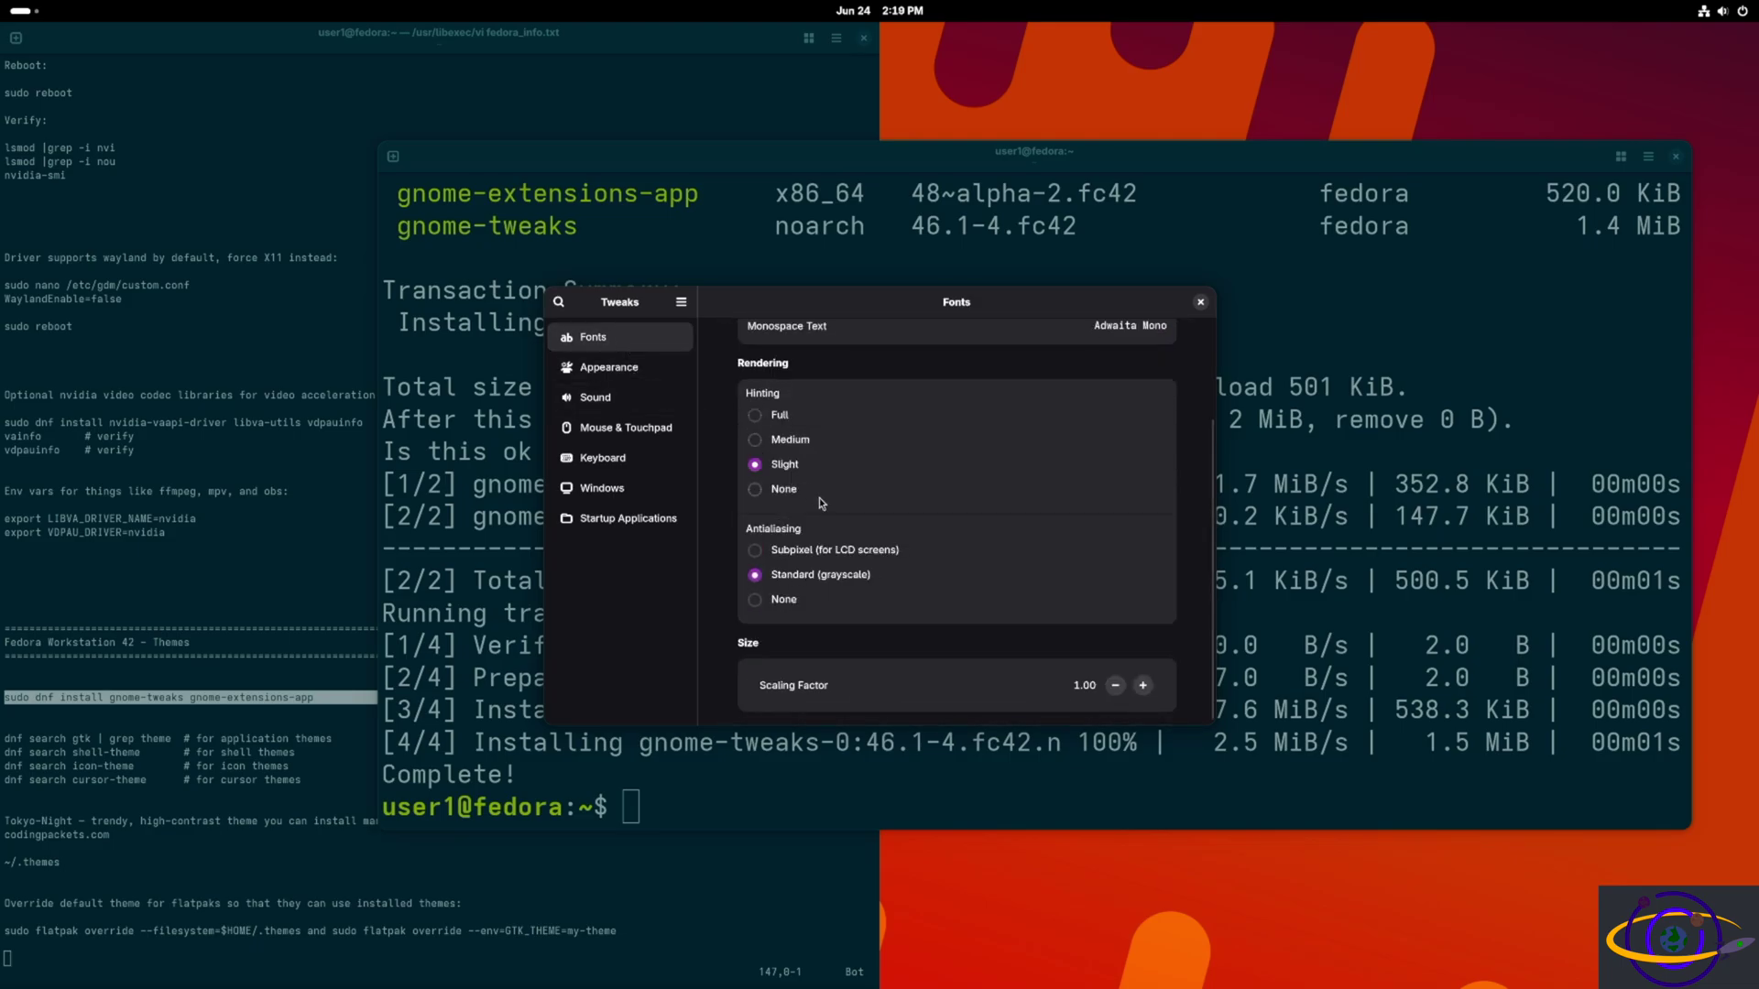
pyautogui.scroll(3, 817, 499)
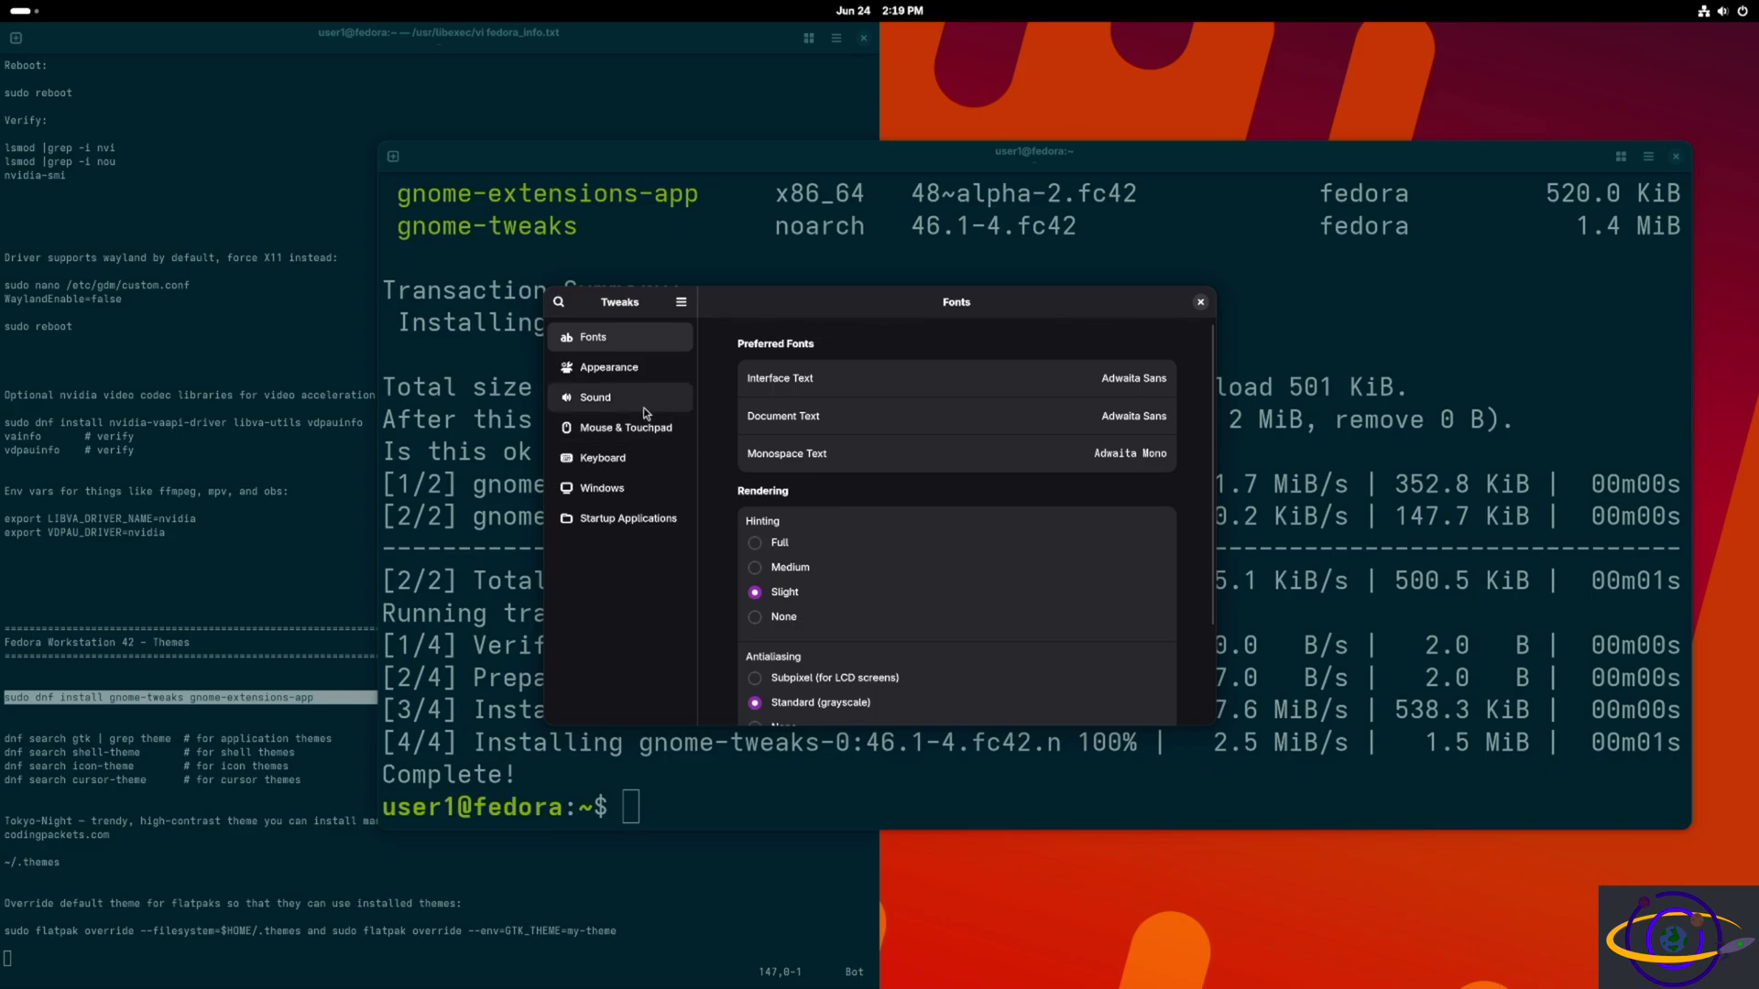
pyautogui.click(621, 371)
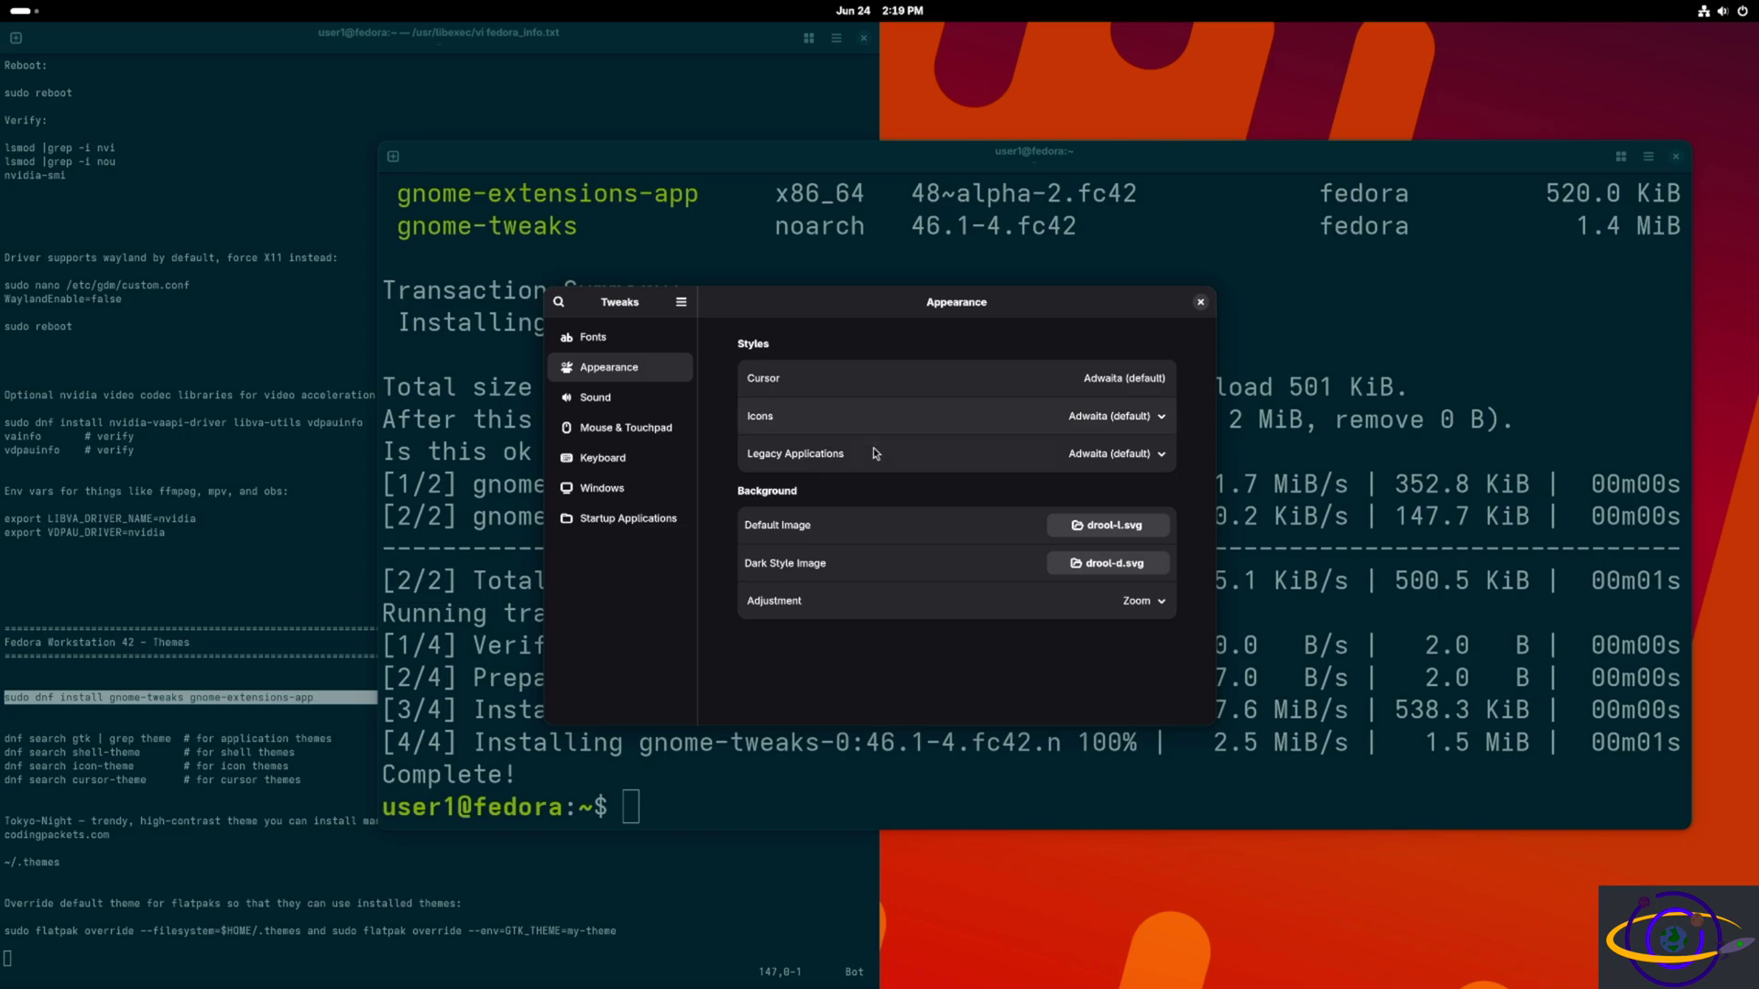
pyautogui.click(1085, 421)
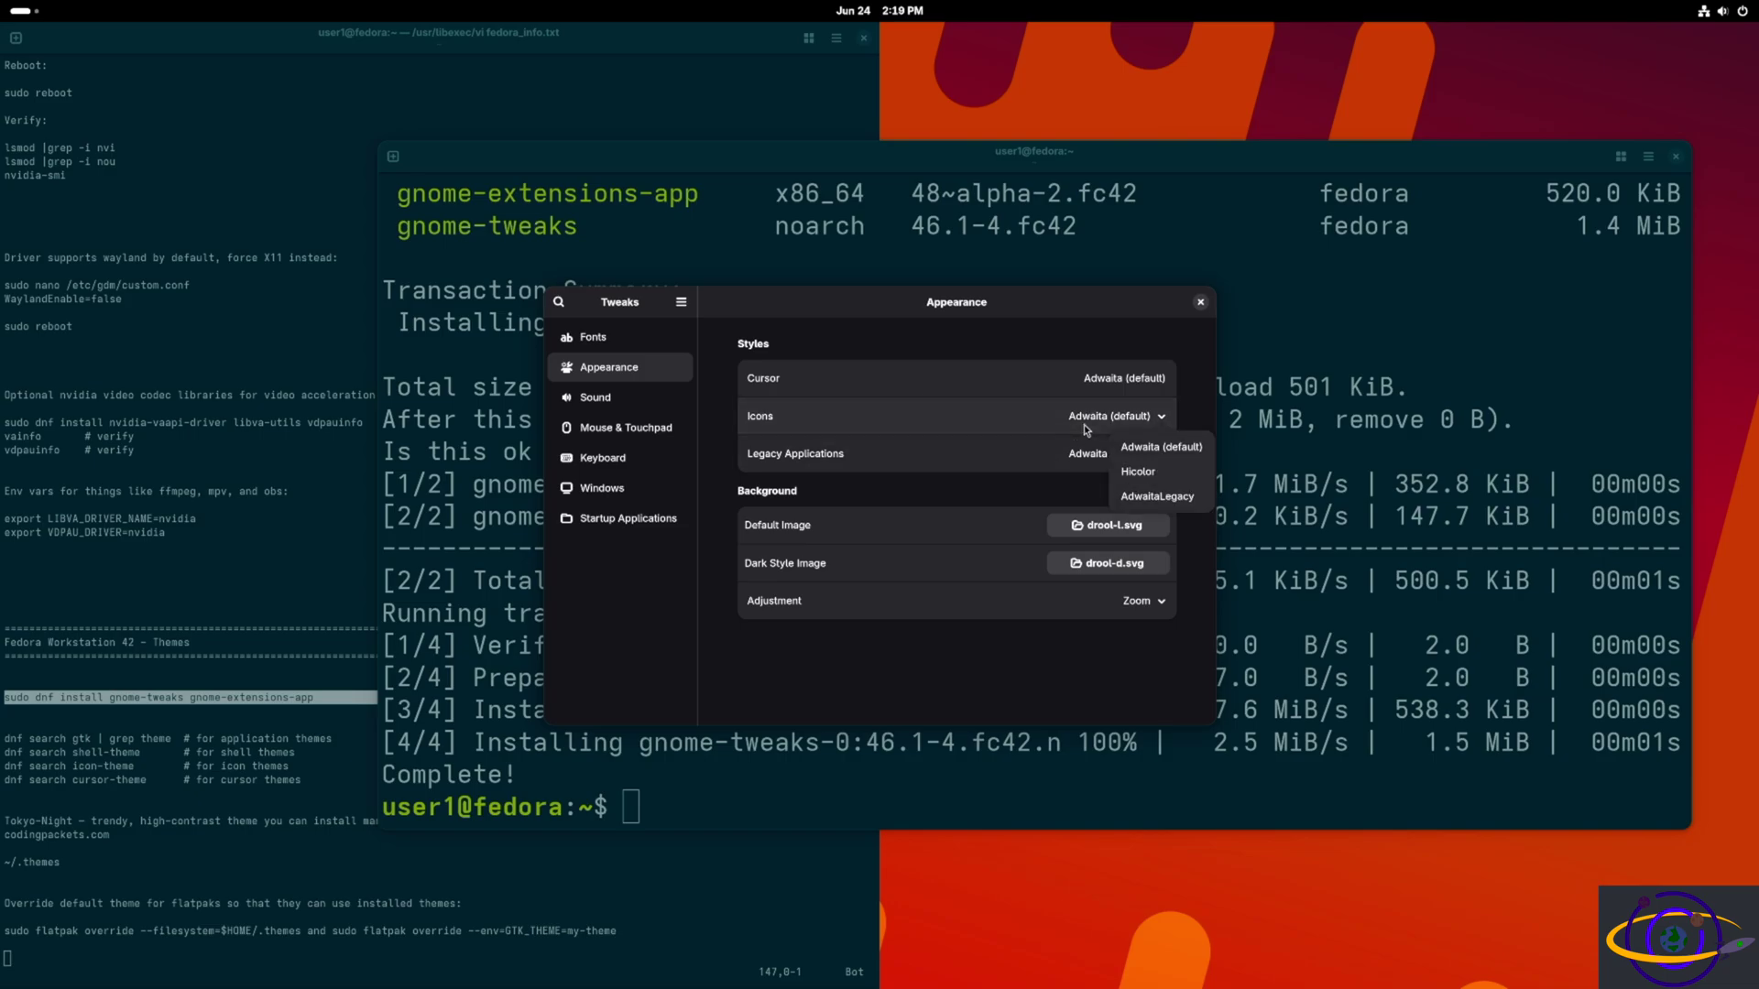
pyautogui.click(1024, 414)
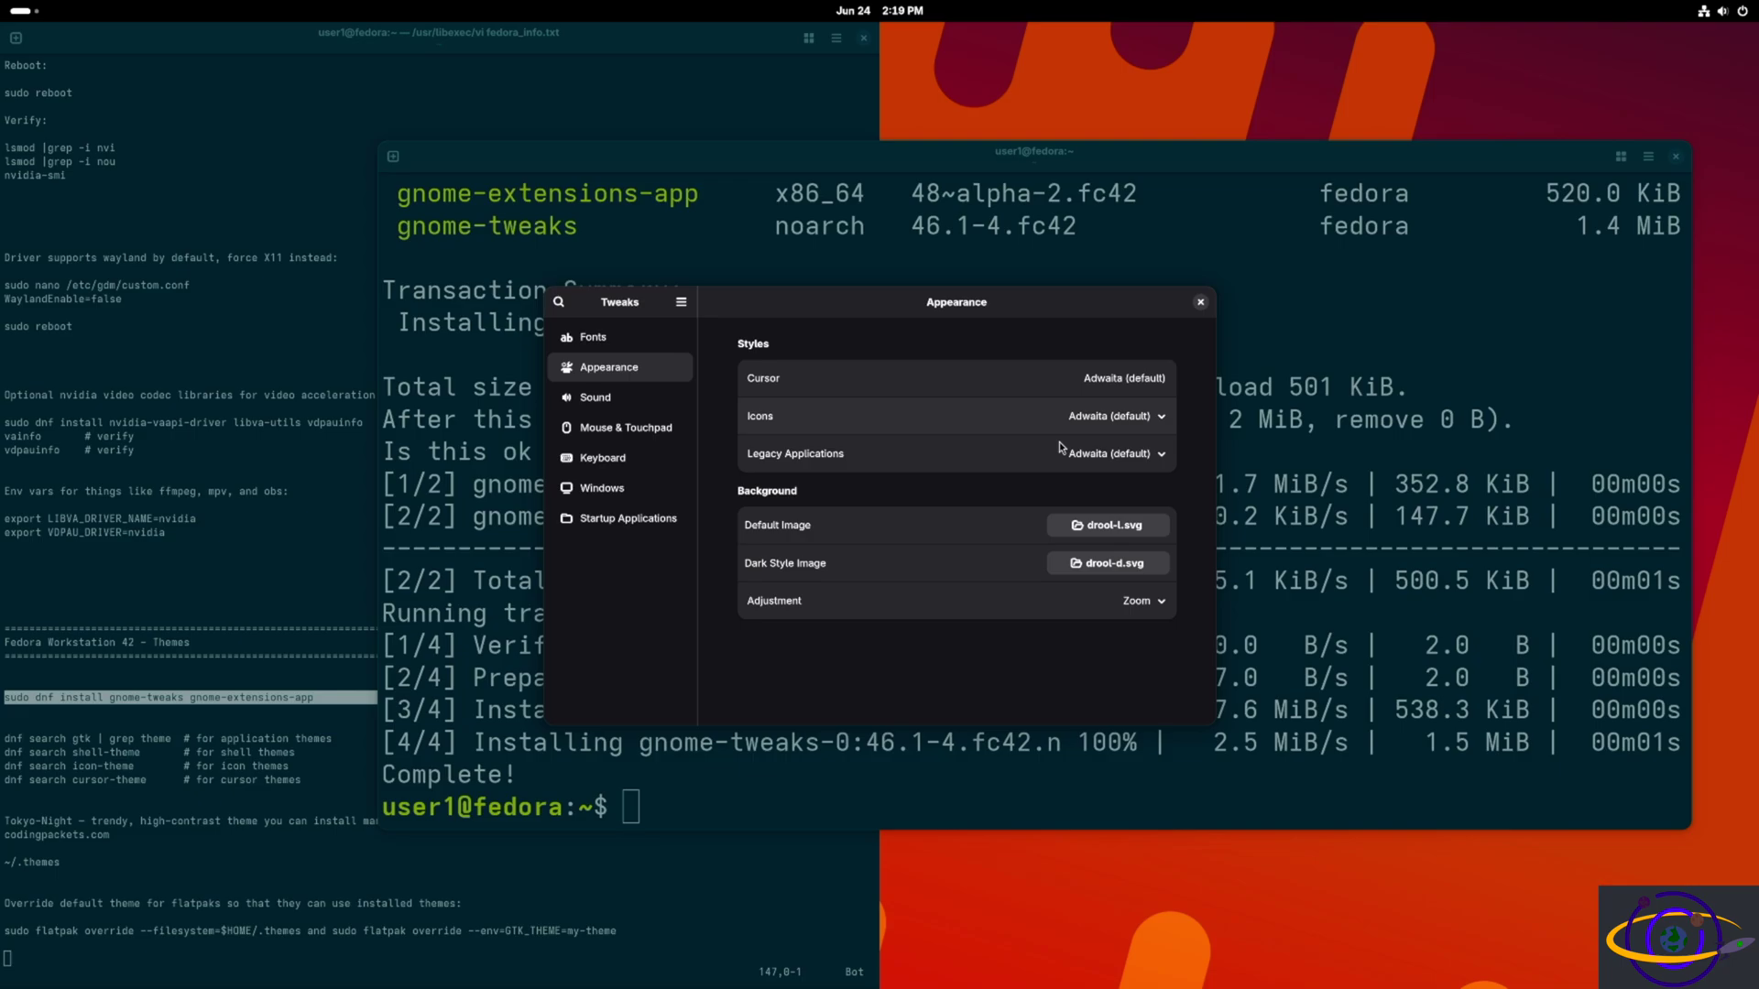
pyautogui.click(1100, 458)
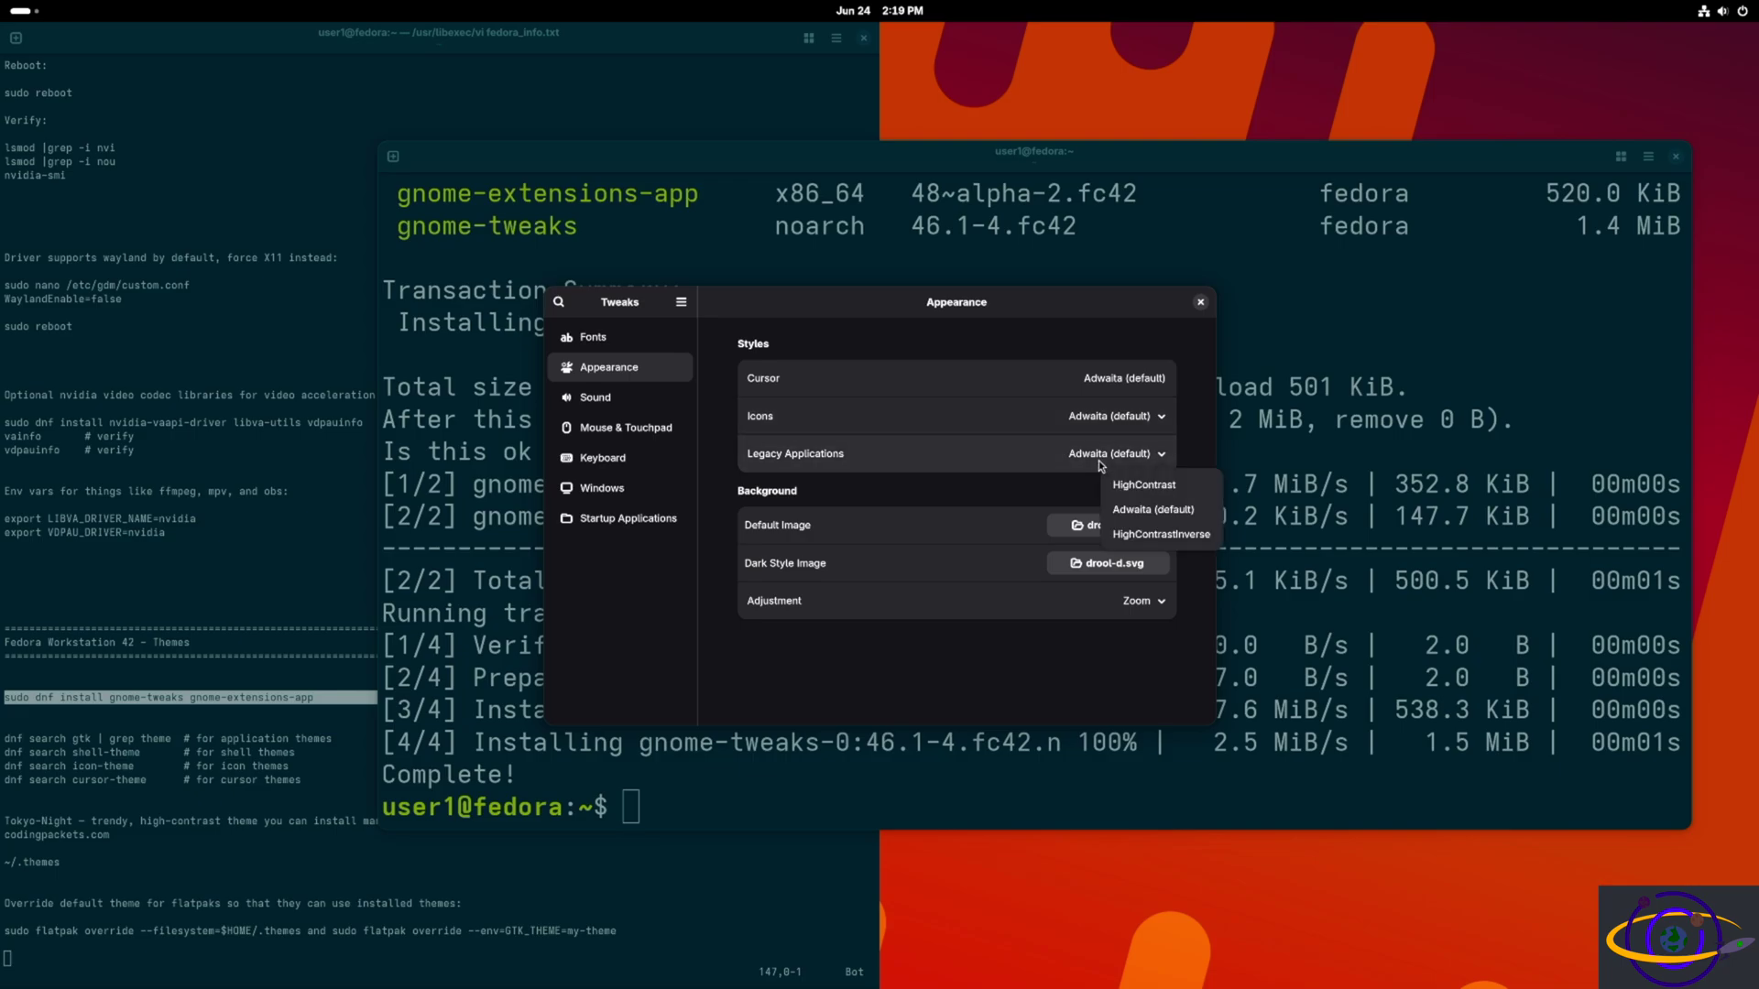
pyautogui.click(905, 420)
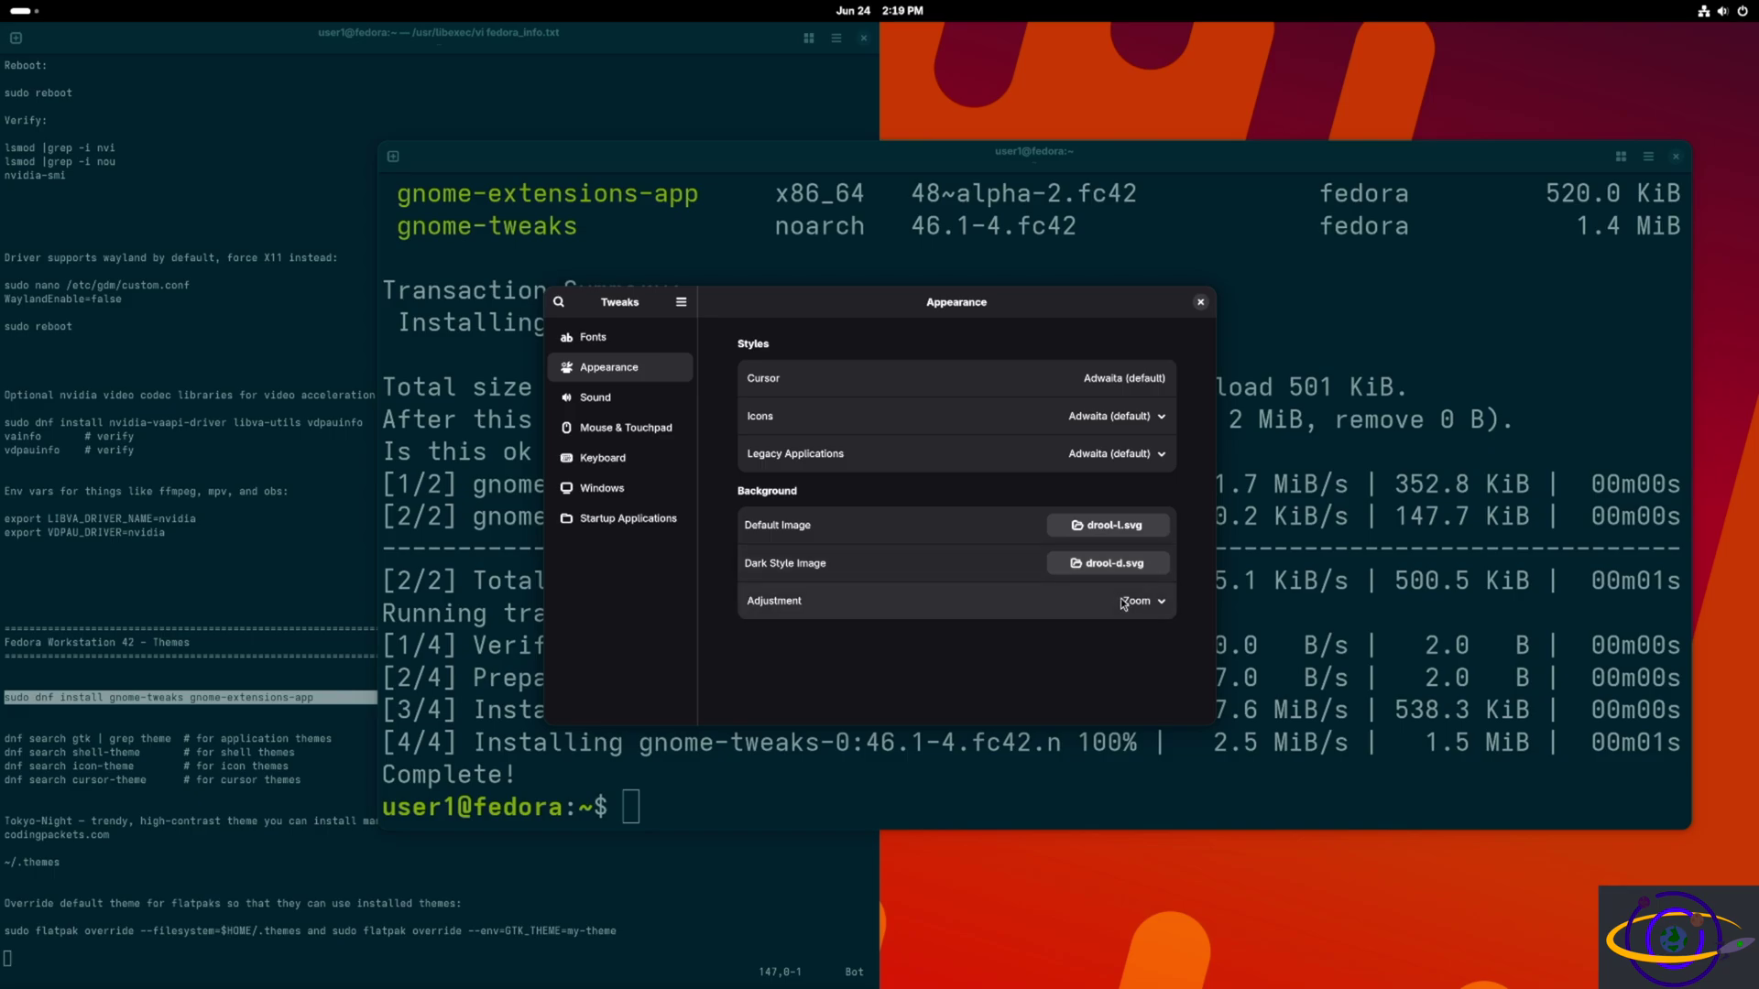
# Look through the Sound, Mouse & Touchpad and Keyboard settings in Tweaks.
pyautogui.click(630, 403)
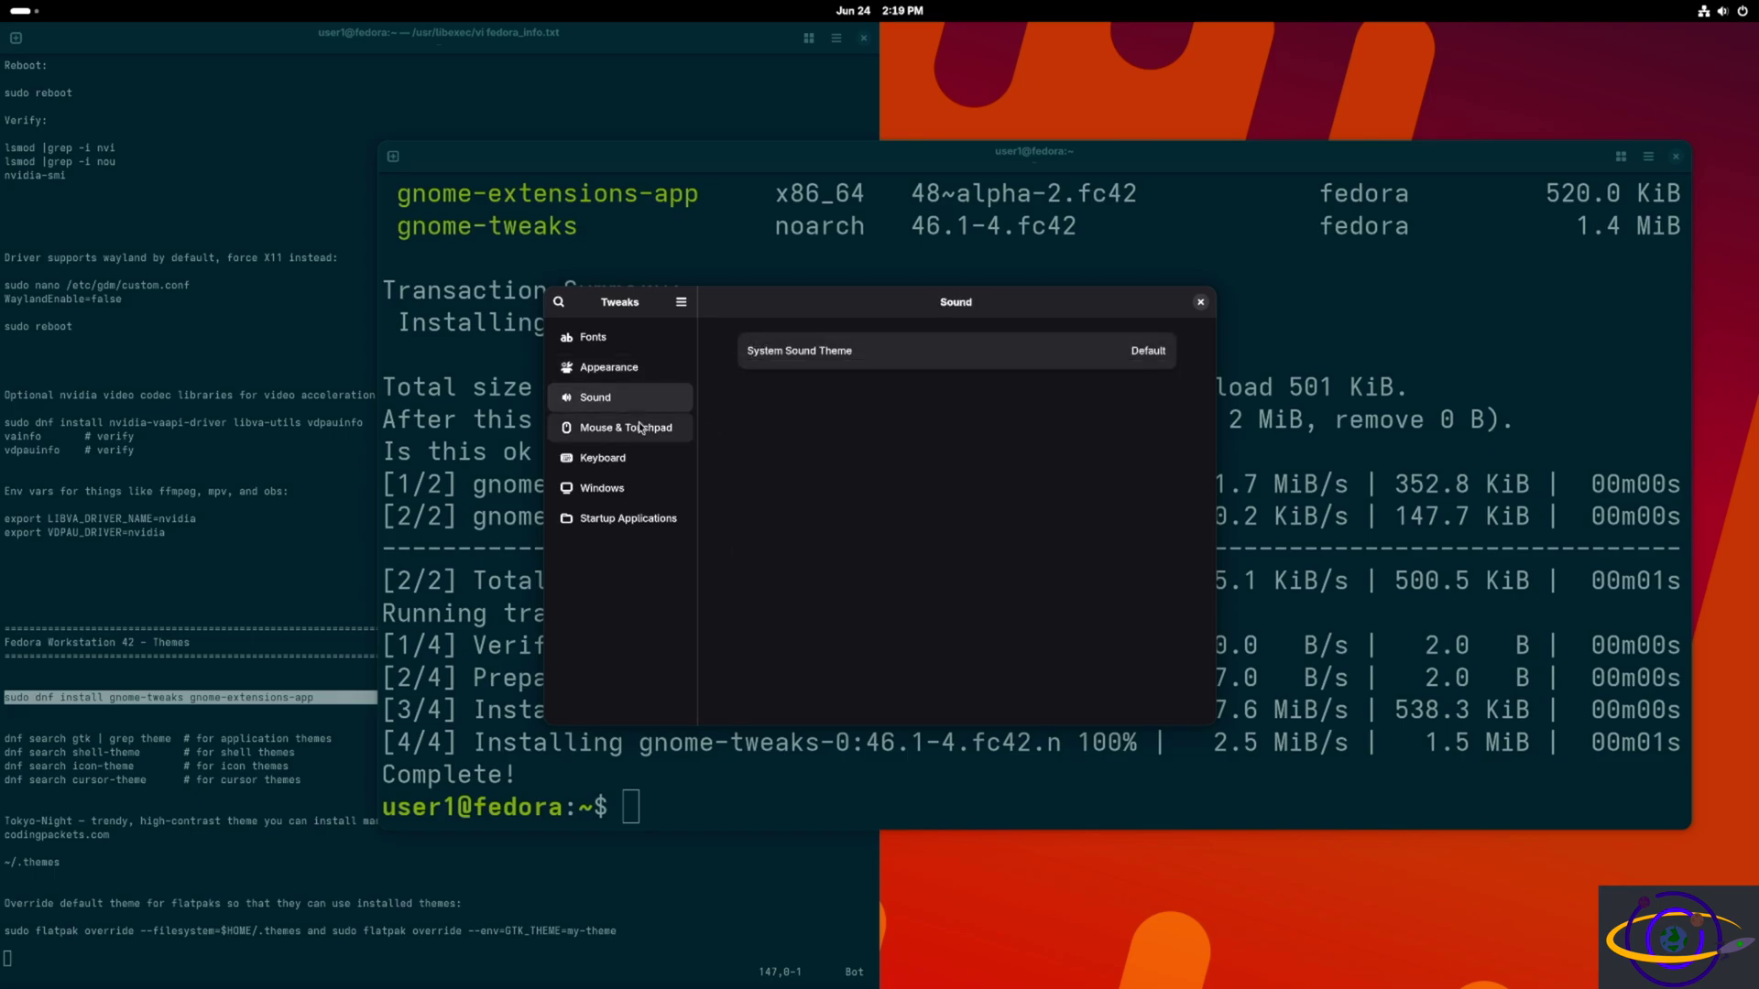
pyautogui.click(640, 427)
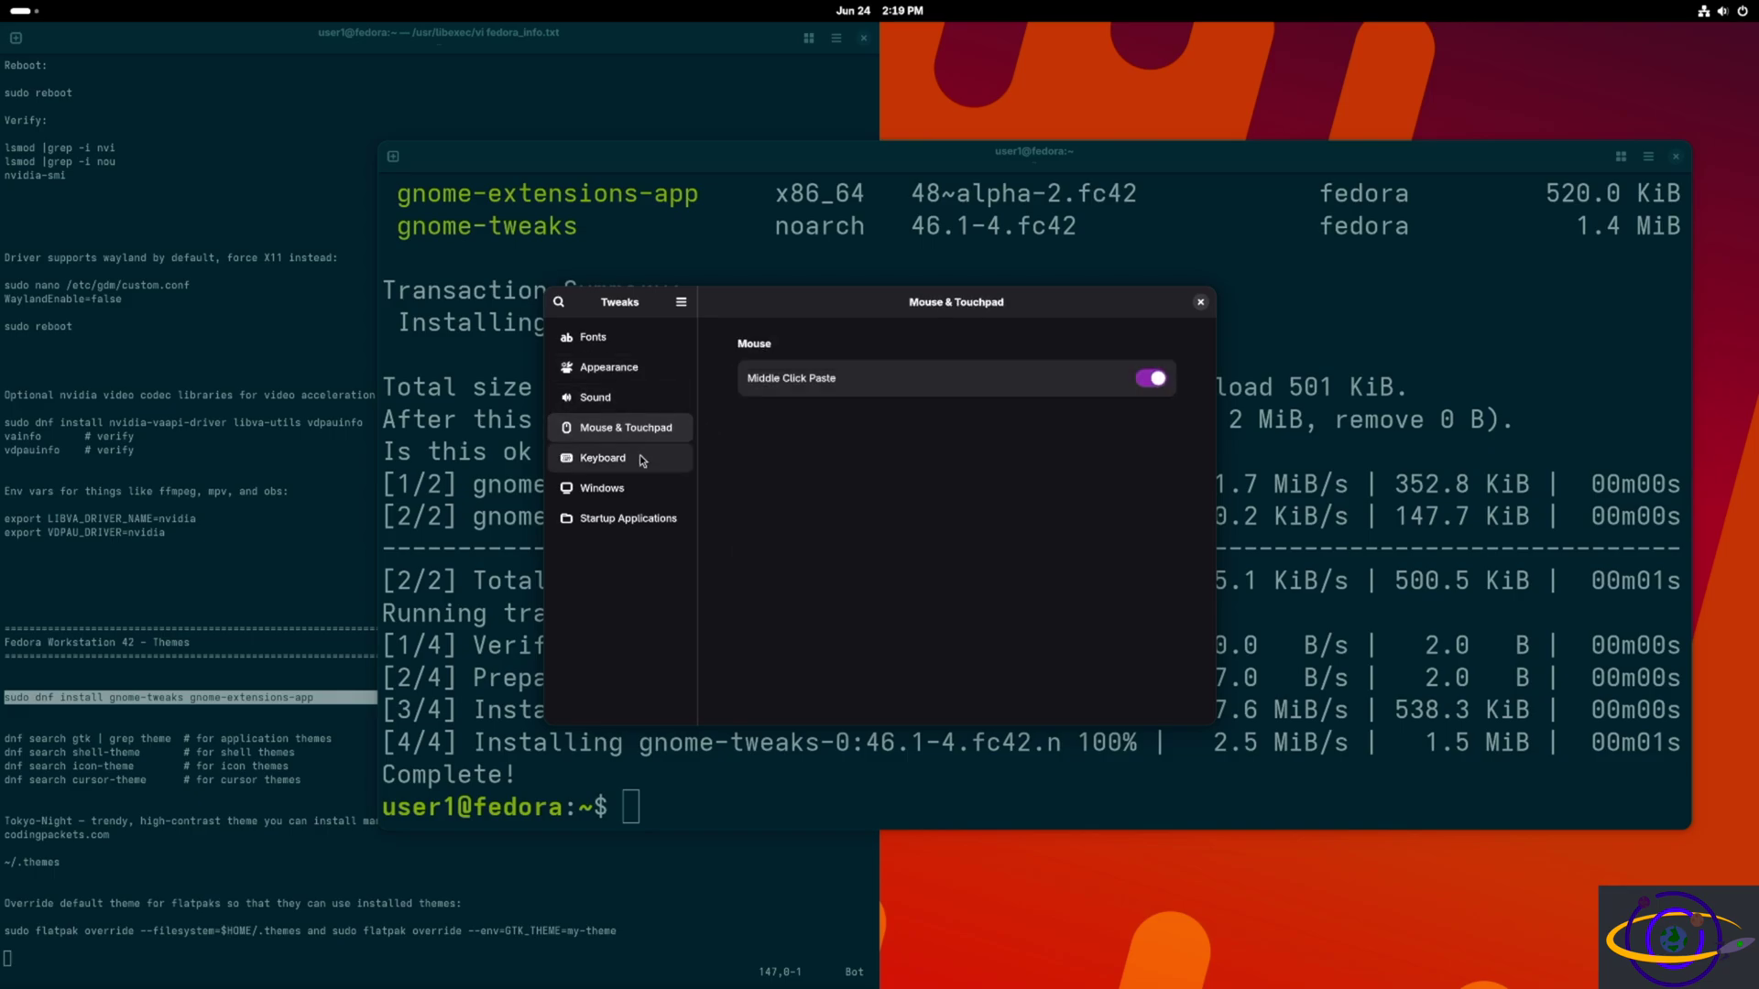
pyautogui.click(642, 460)
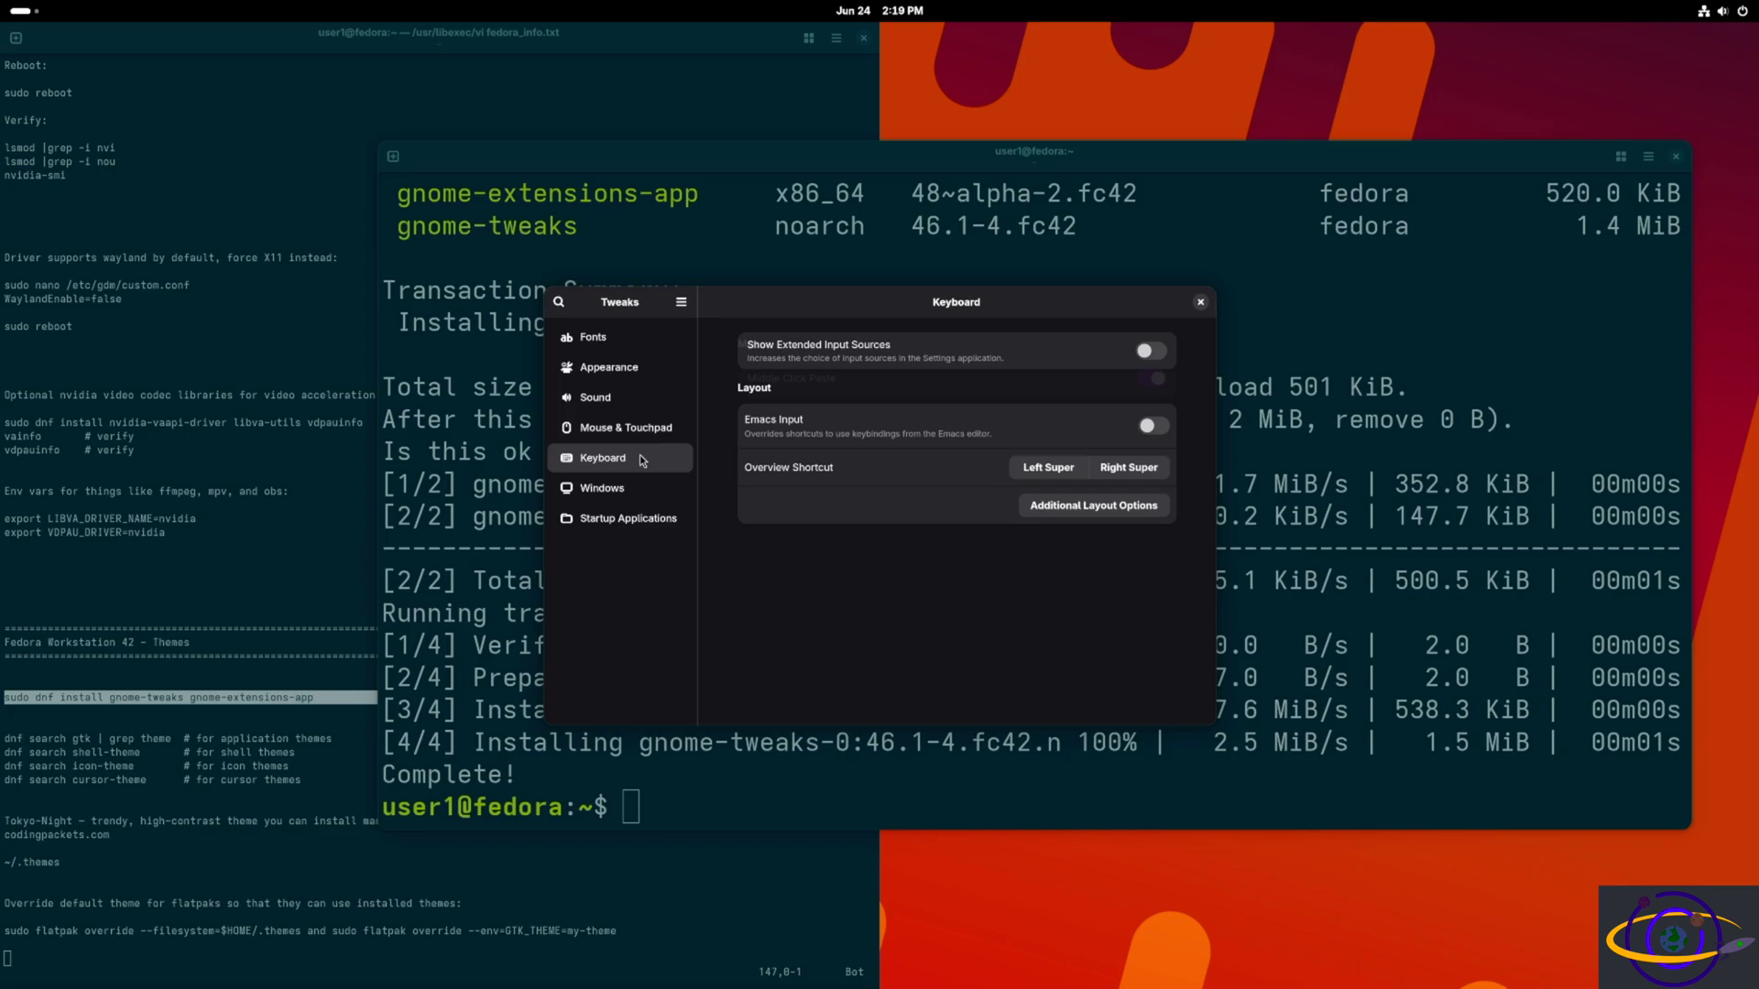
# Enable the Maximize and Minimize titlebar buttons in the Windows settings of Tweaks.
pyautogui.click(648, 503)
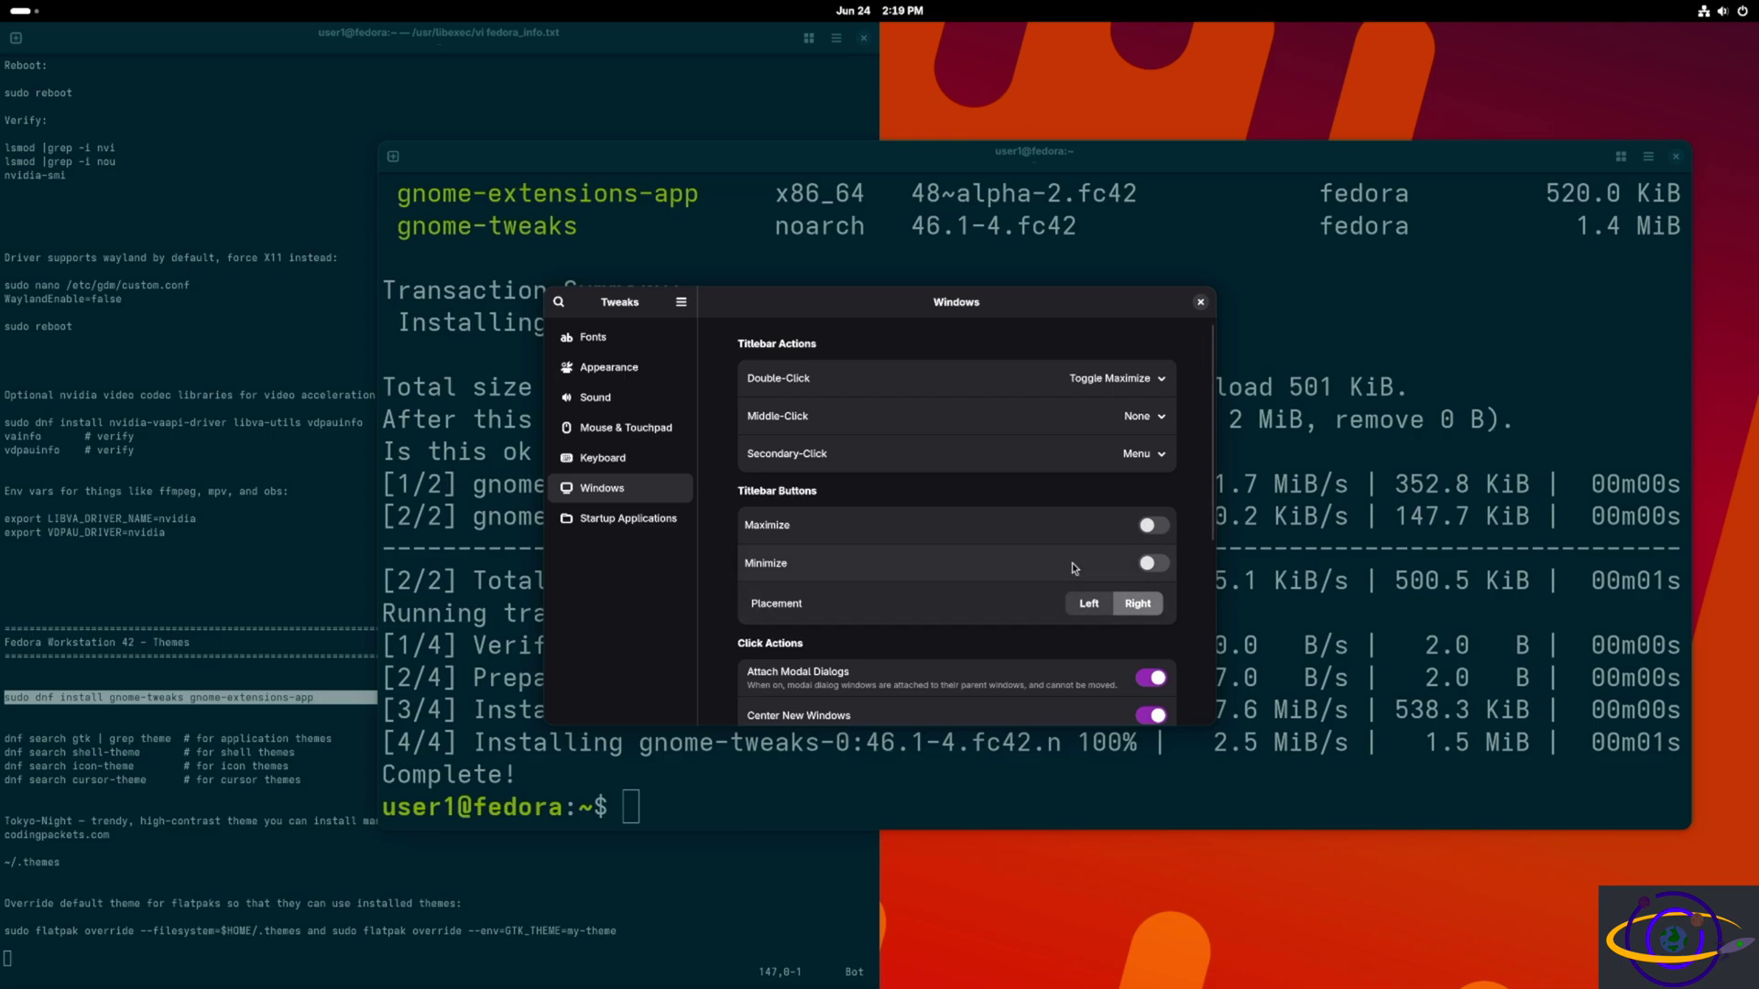
pyautogui.click(1153, 529)
pyautogui.click(1154, 527)
pyautogui.click(1153, 565)
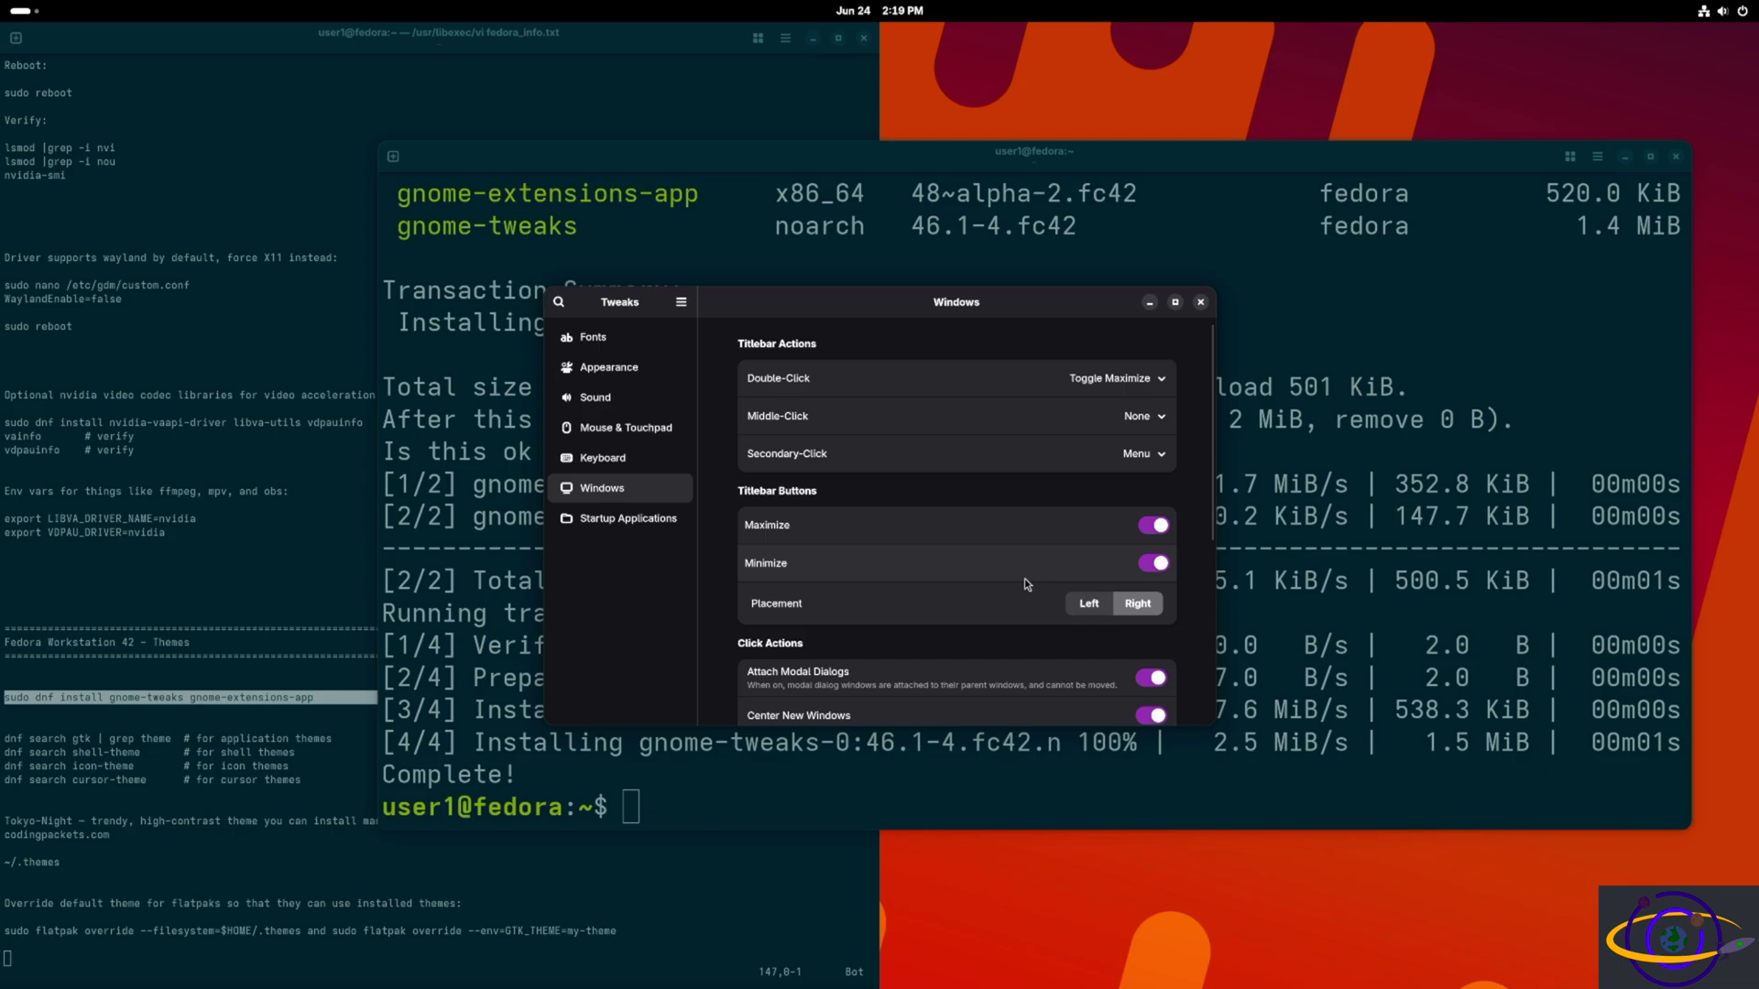
# Look through the remaining Windows settings, from titlebar button placement to modal dialogs, window action key and window focus.
pyautogui.scroll(-2, 1025, 577)
pyautogui.scroll(2, 1025, 577)
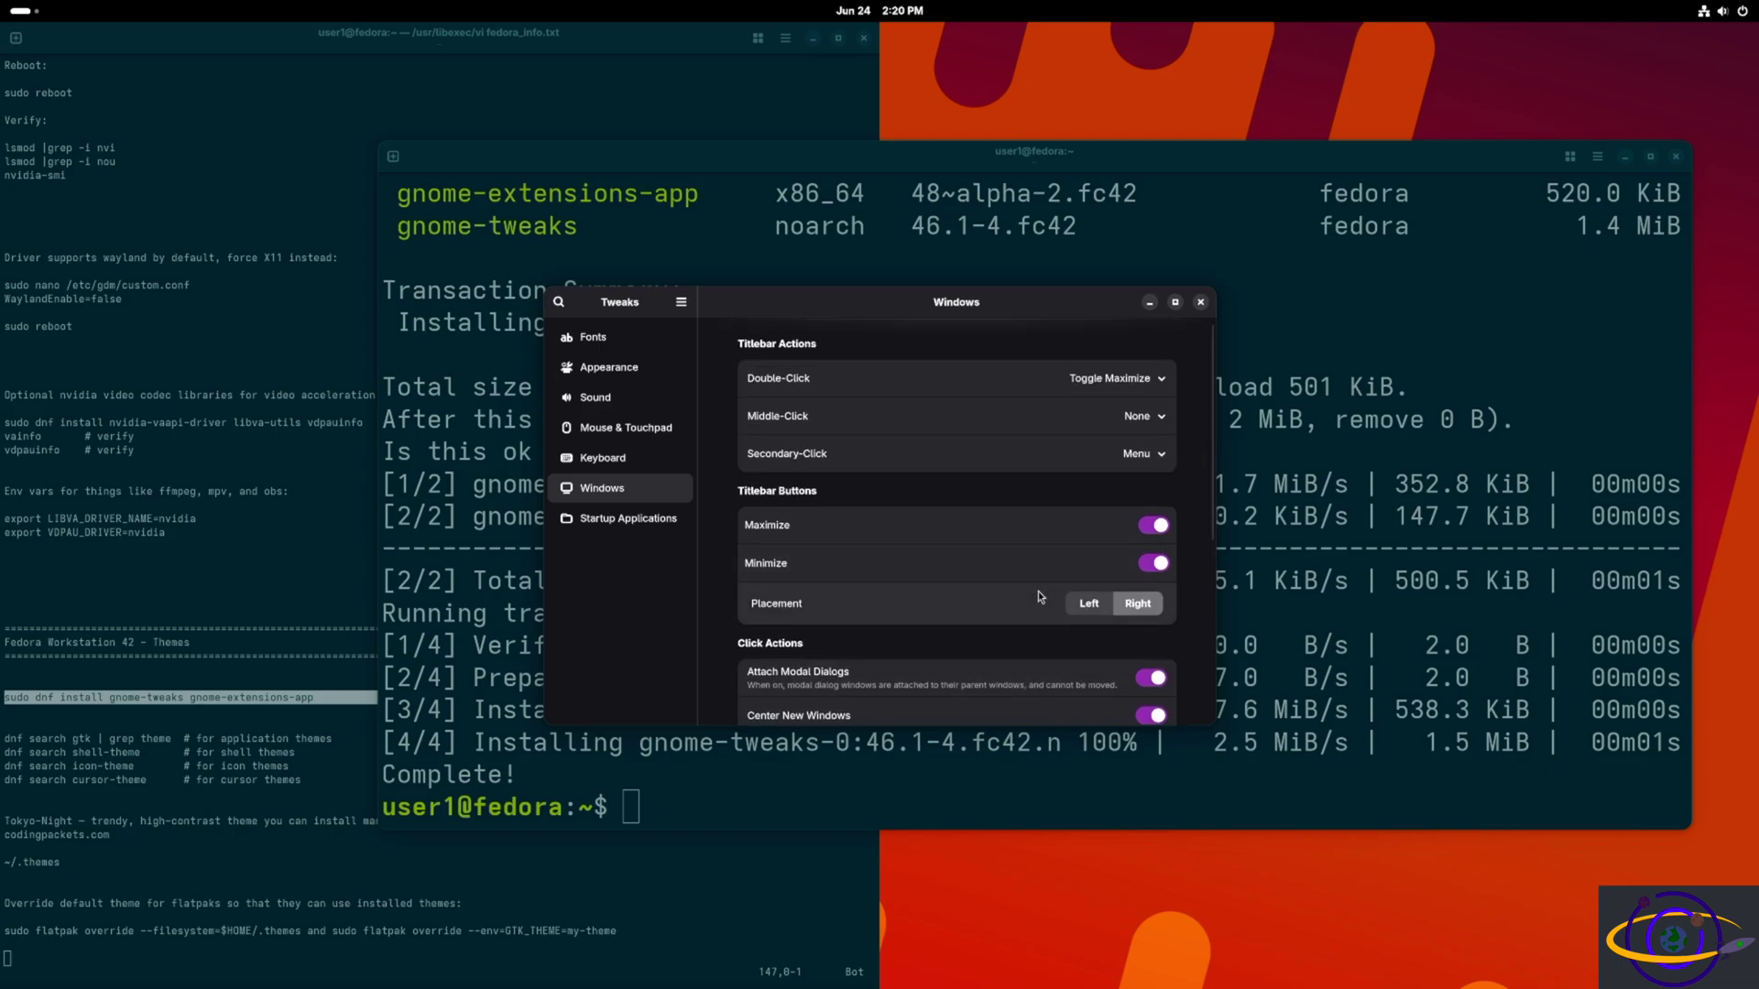
pyautogui.scroll(-1, 1041, 596)
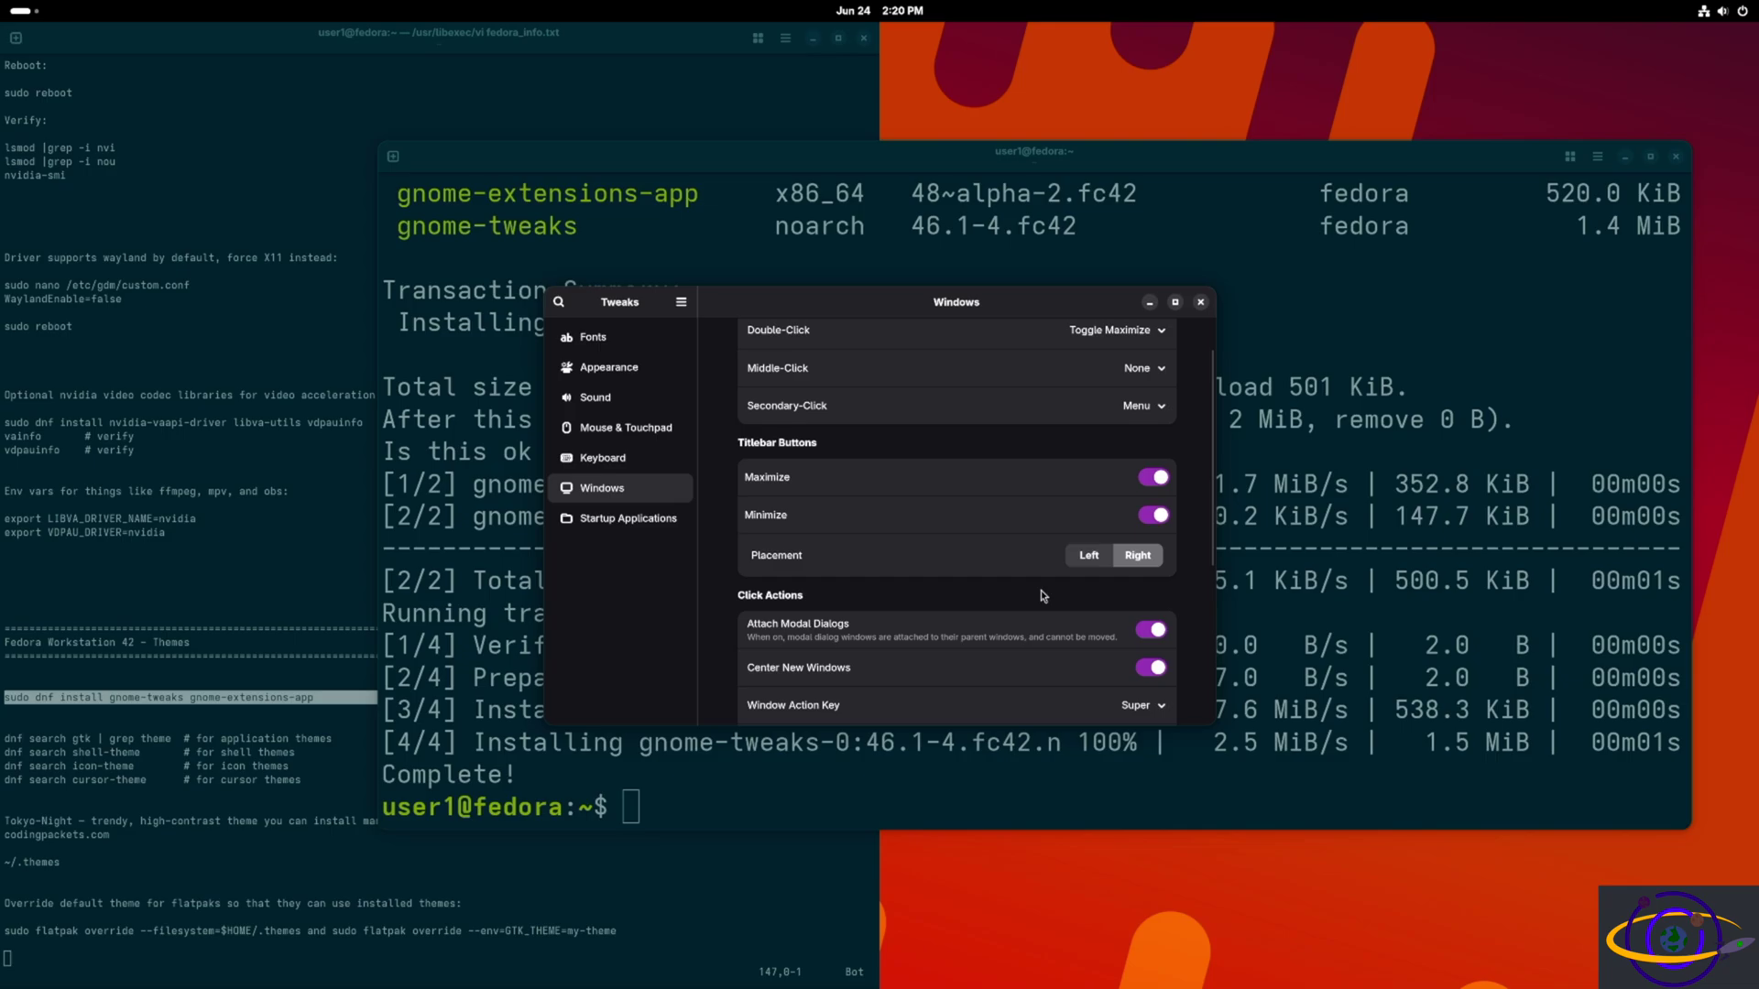
pyautogui.scroll(-2, 1041, 596)
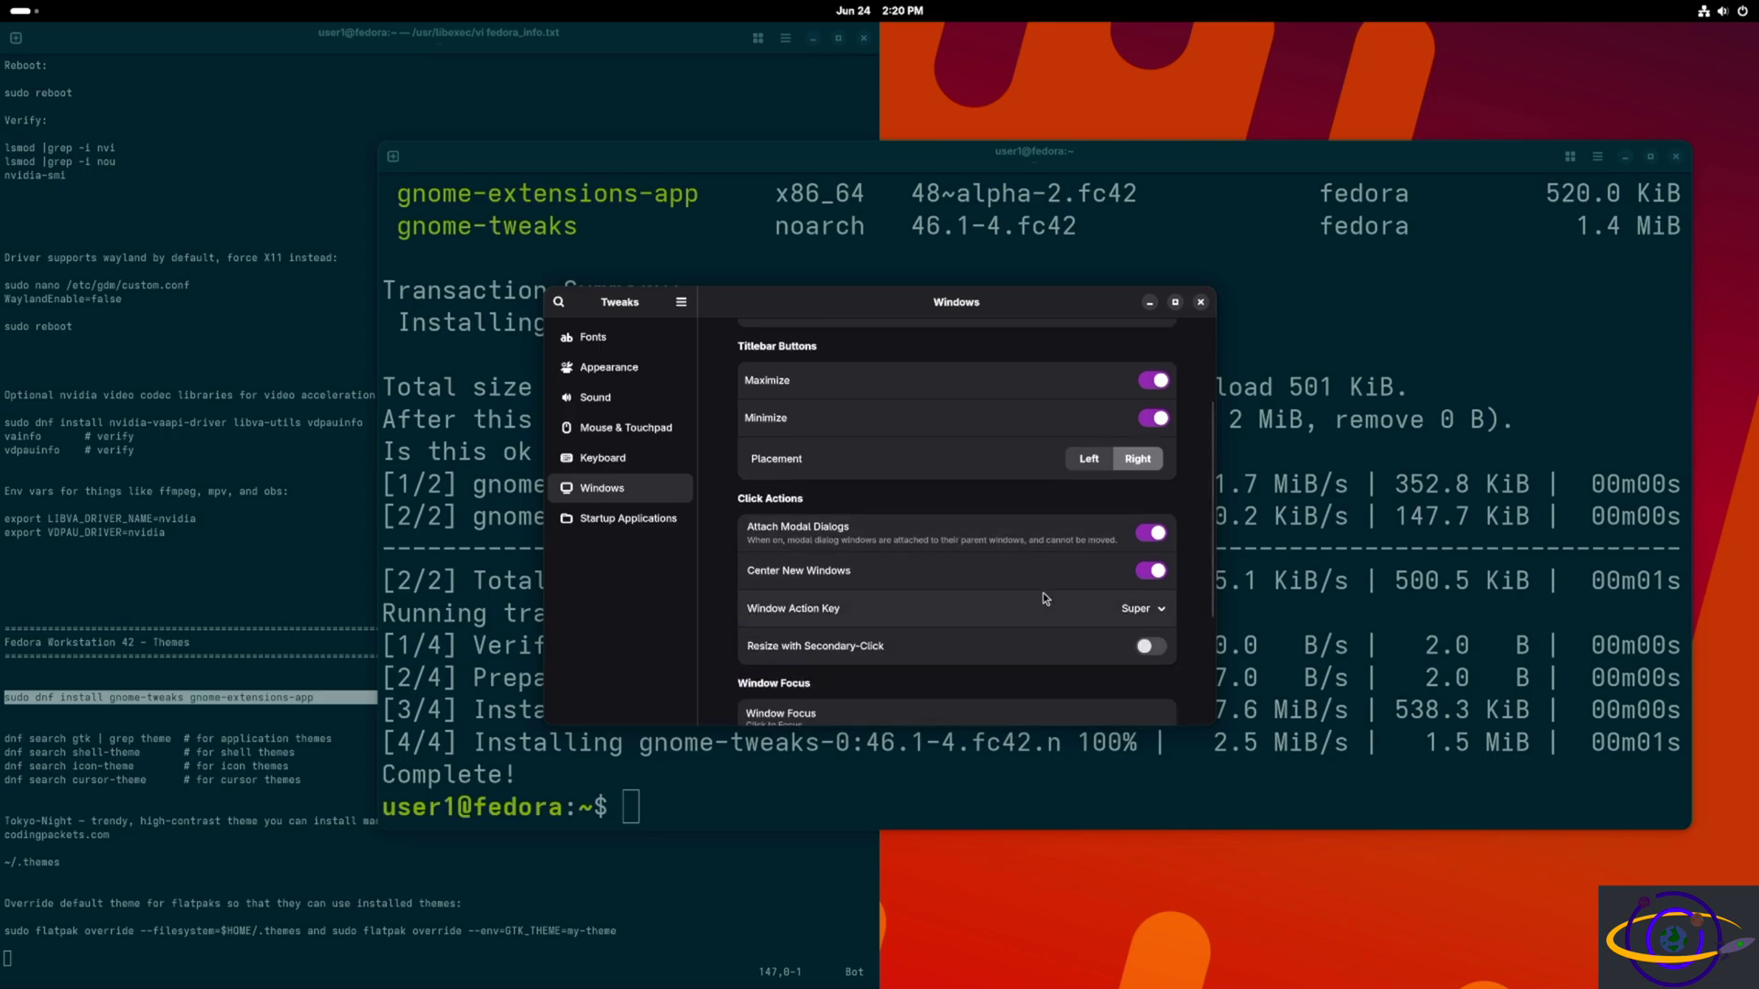
pyautogui.scroll(-1, 1042, 598)
pyautogui.scroll(-2, 1043, 597)
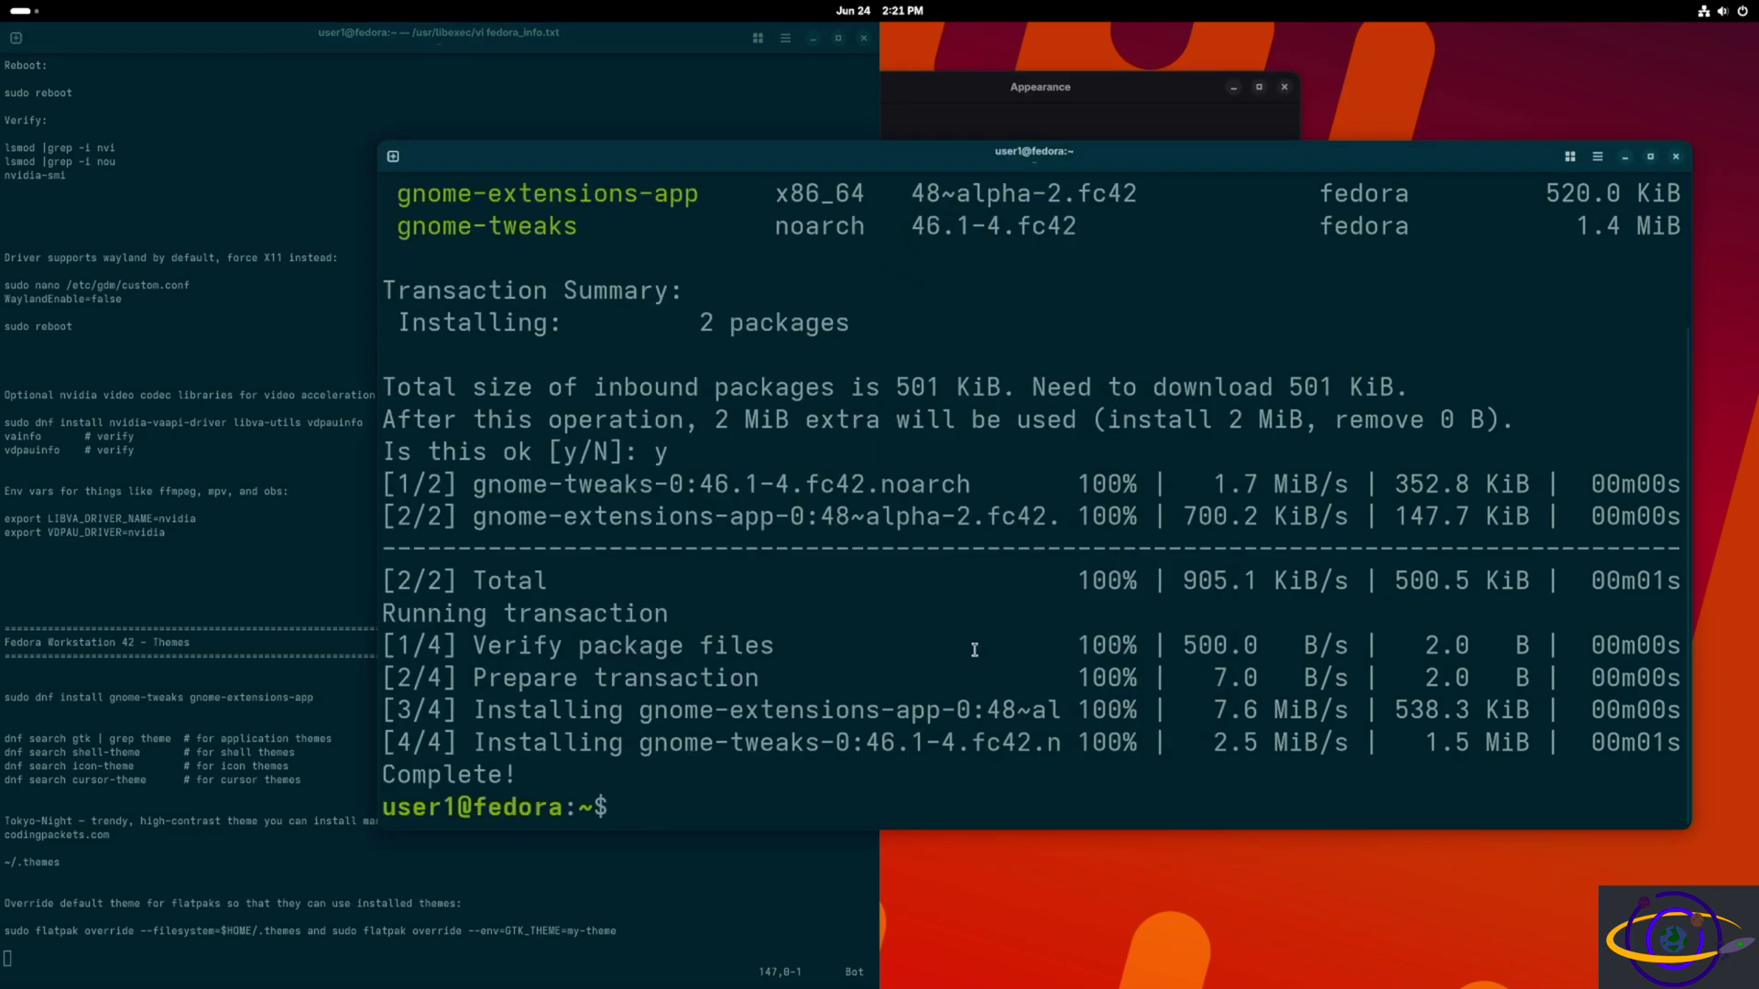
# Clear the terminal and list the available application themes with "dnf search gtk |grep theme".
pyautogui.write('clear')
pyautogui.press('Return')
pyautogui.write('dnf ')
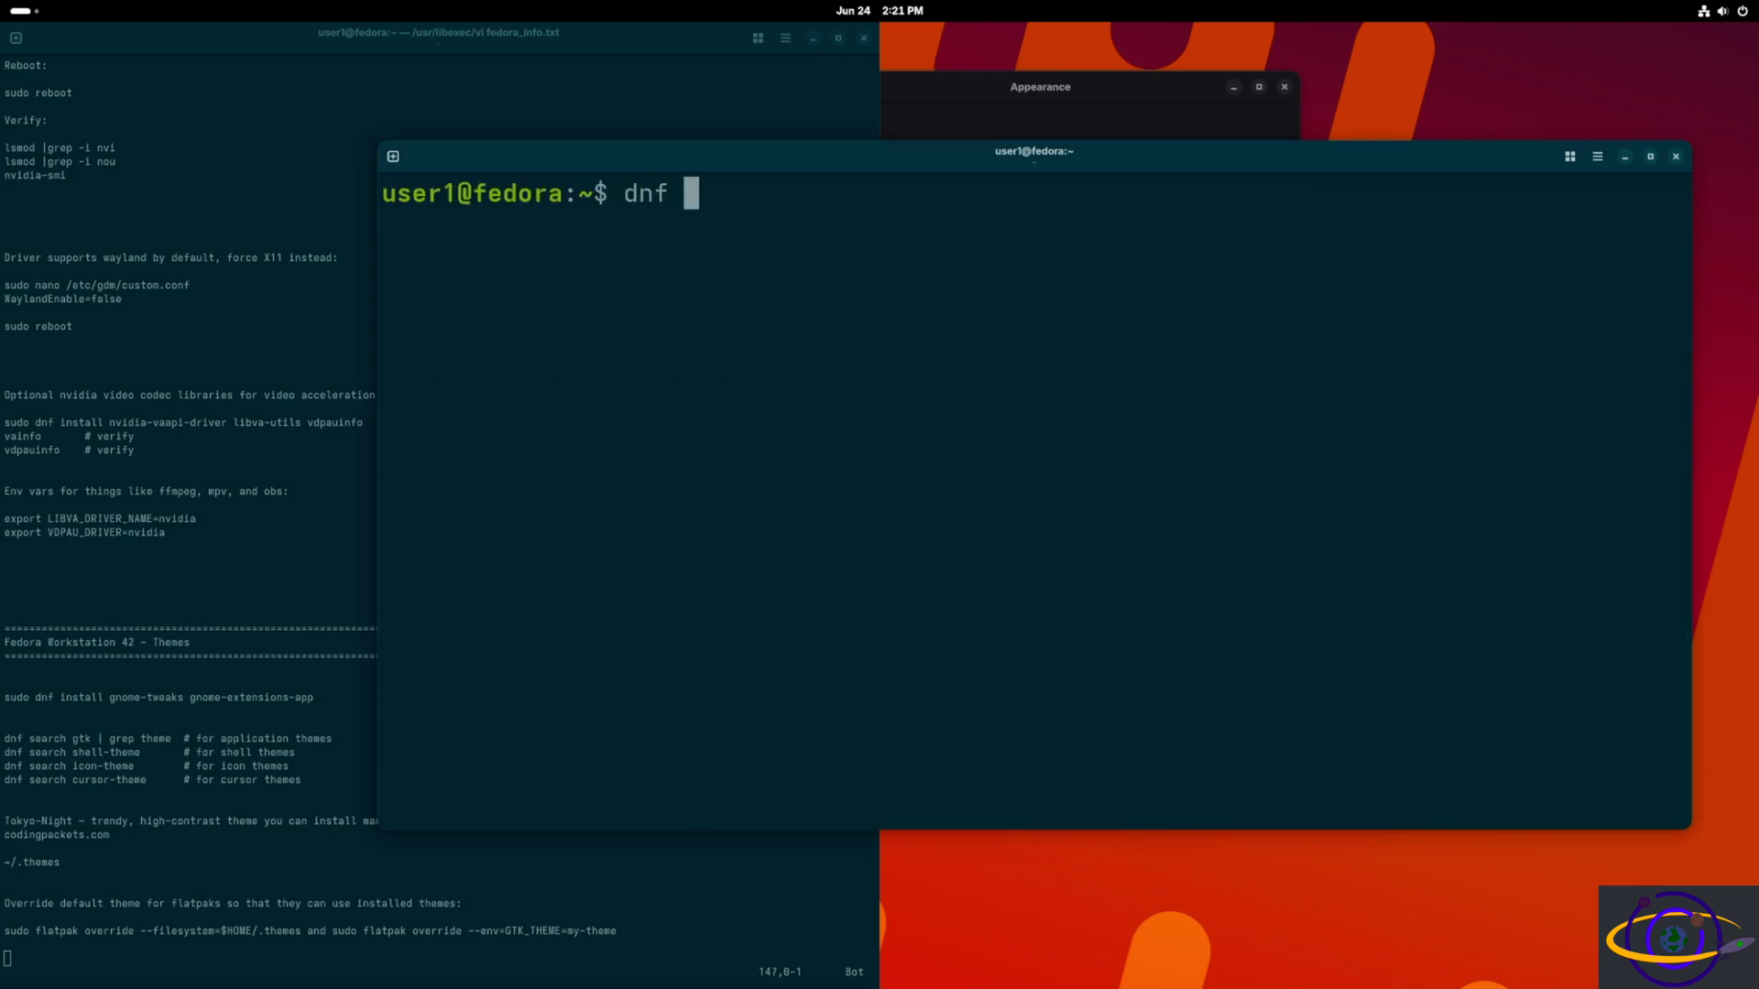
pyautogui.write('search gt')
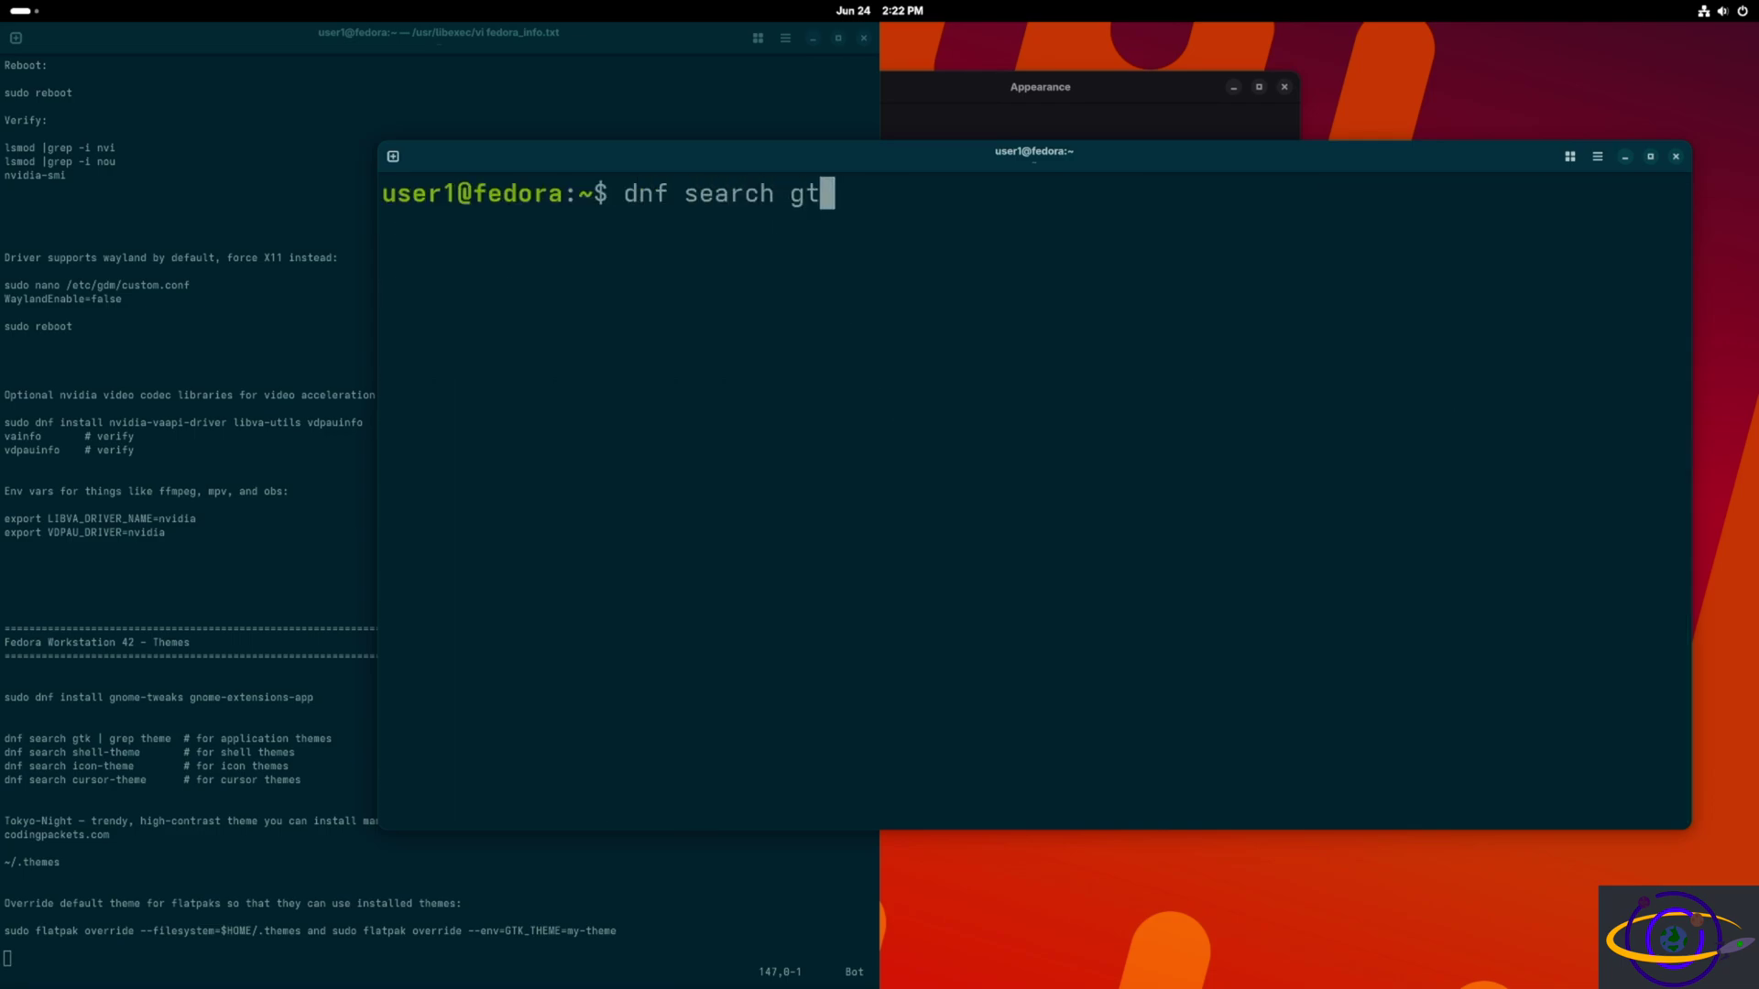
pyautogui.write('k |')
pyautogui.write('grep -')
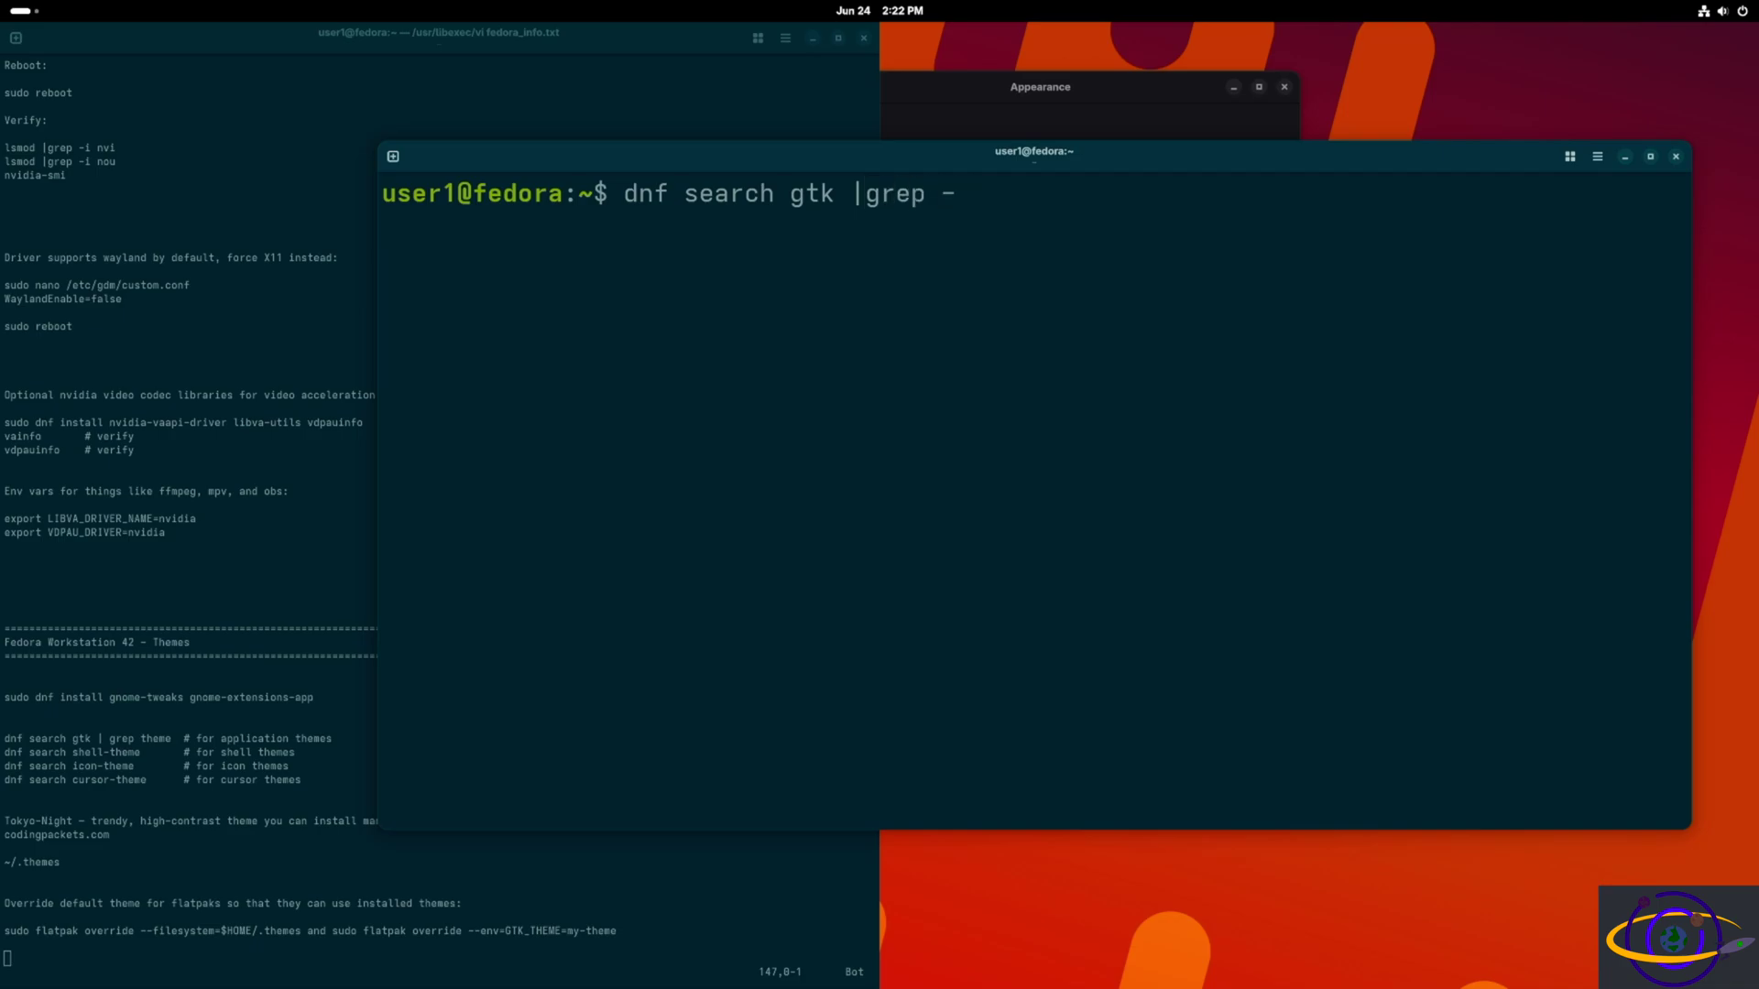
pyautogui.press('BackSpace')
pyautogui.write('theme')
pyautogui.press('Return')
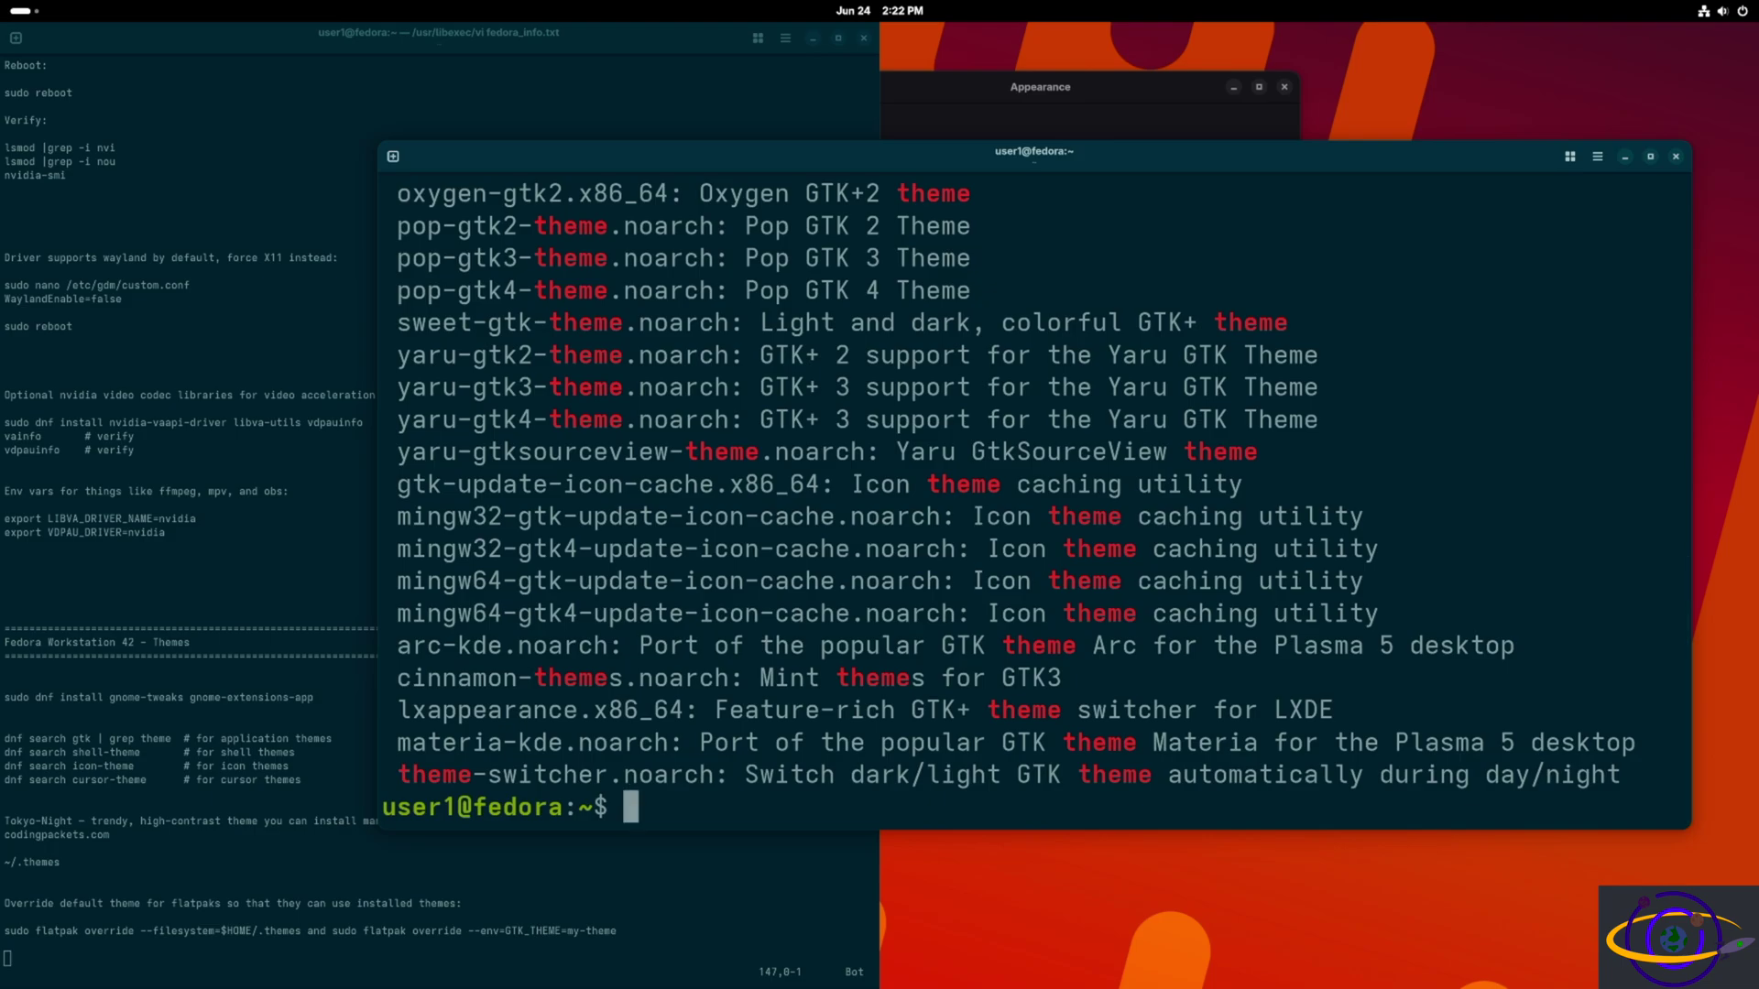
# Copy the package name pop-gtk4-theme.noarch from the application theme search results.
pyautogui.scroll(2, 409, 485)
pyautogui.moveTo(397, 469); pyautogui.dragTo(712, 469)
pyautogui.rightClick(693, 469)
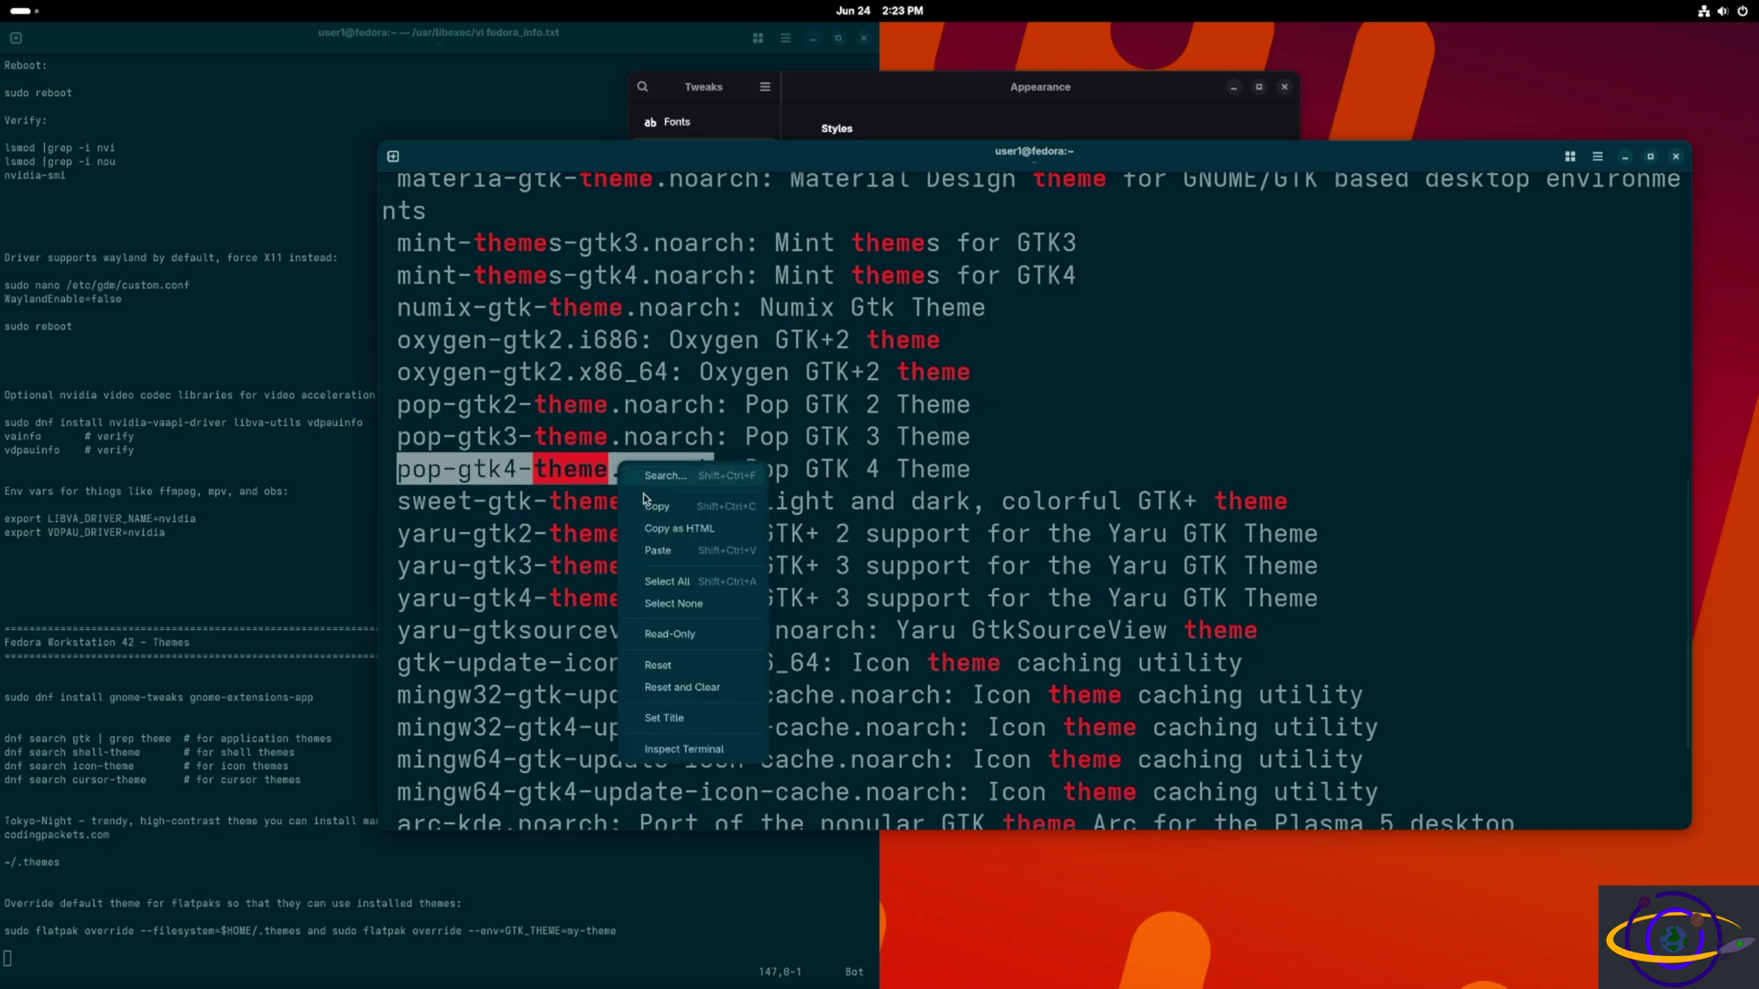
pyautogui.click(657, 506)
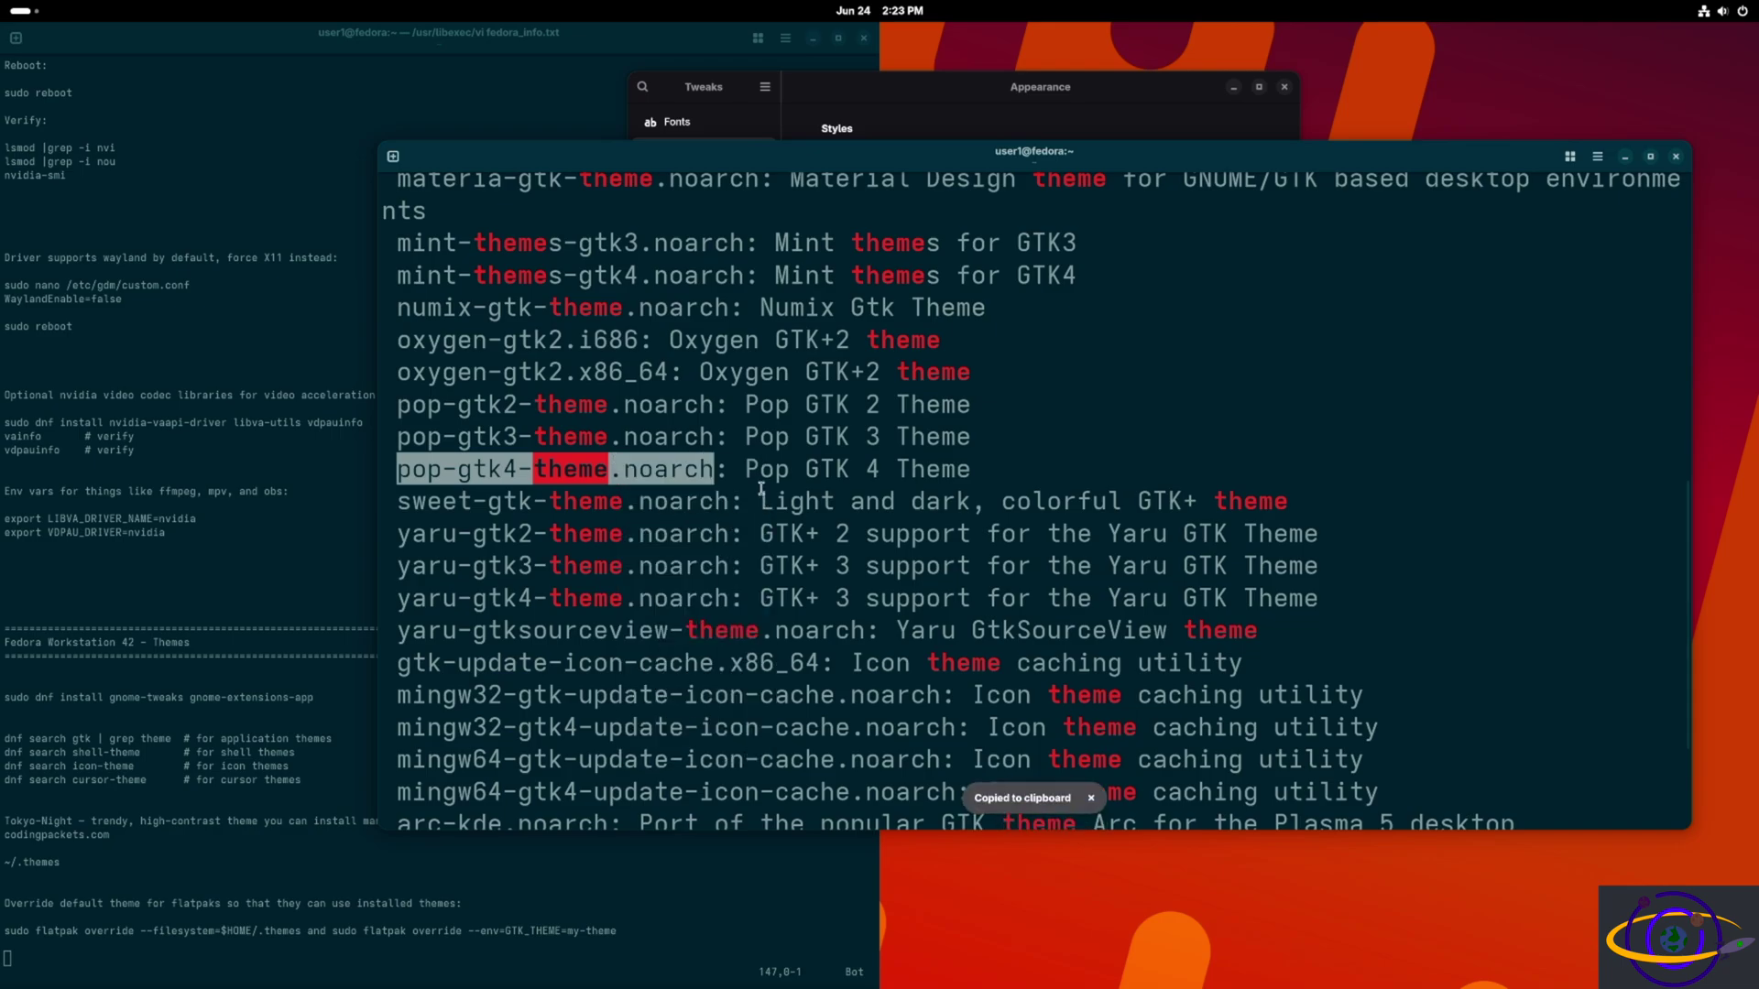
pyautogui.scroll(-1, 749, 483)
pyautogui.scroll(-2, 750, 483)
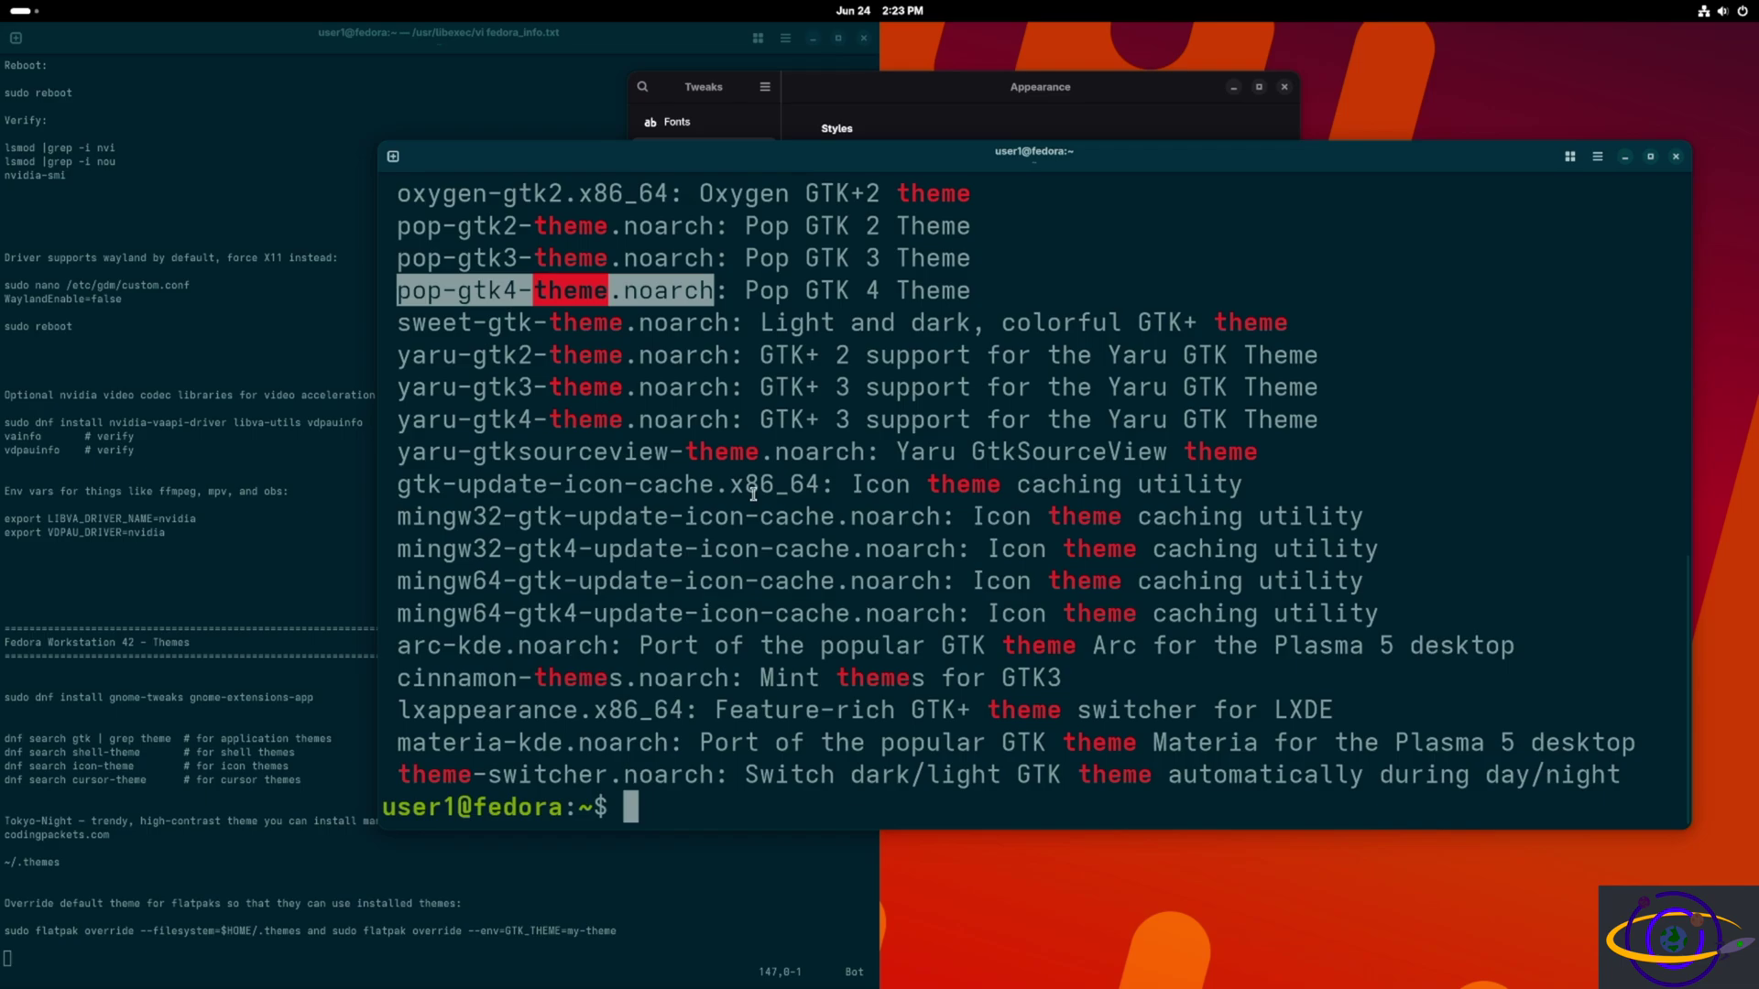
# Run "sudo dnf install pop-gtk4-theme.noarch" in the terminal, using the copied package name.
pyautogui.press('Up')
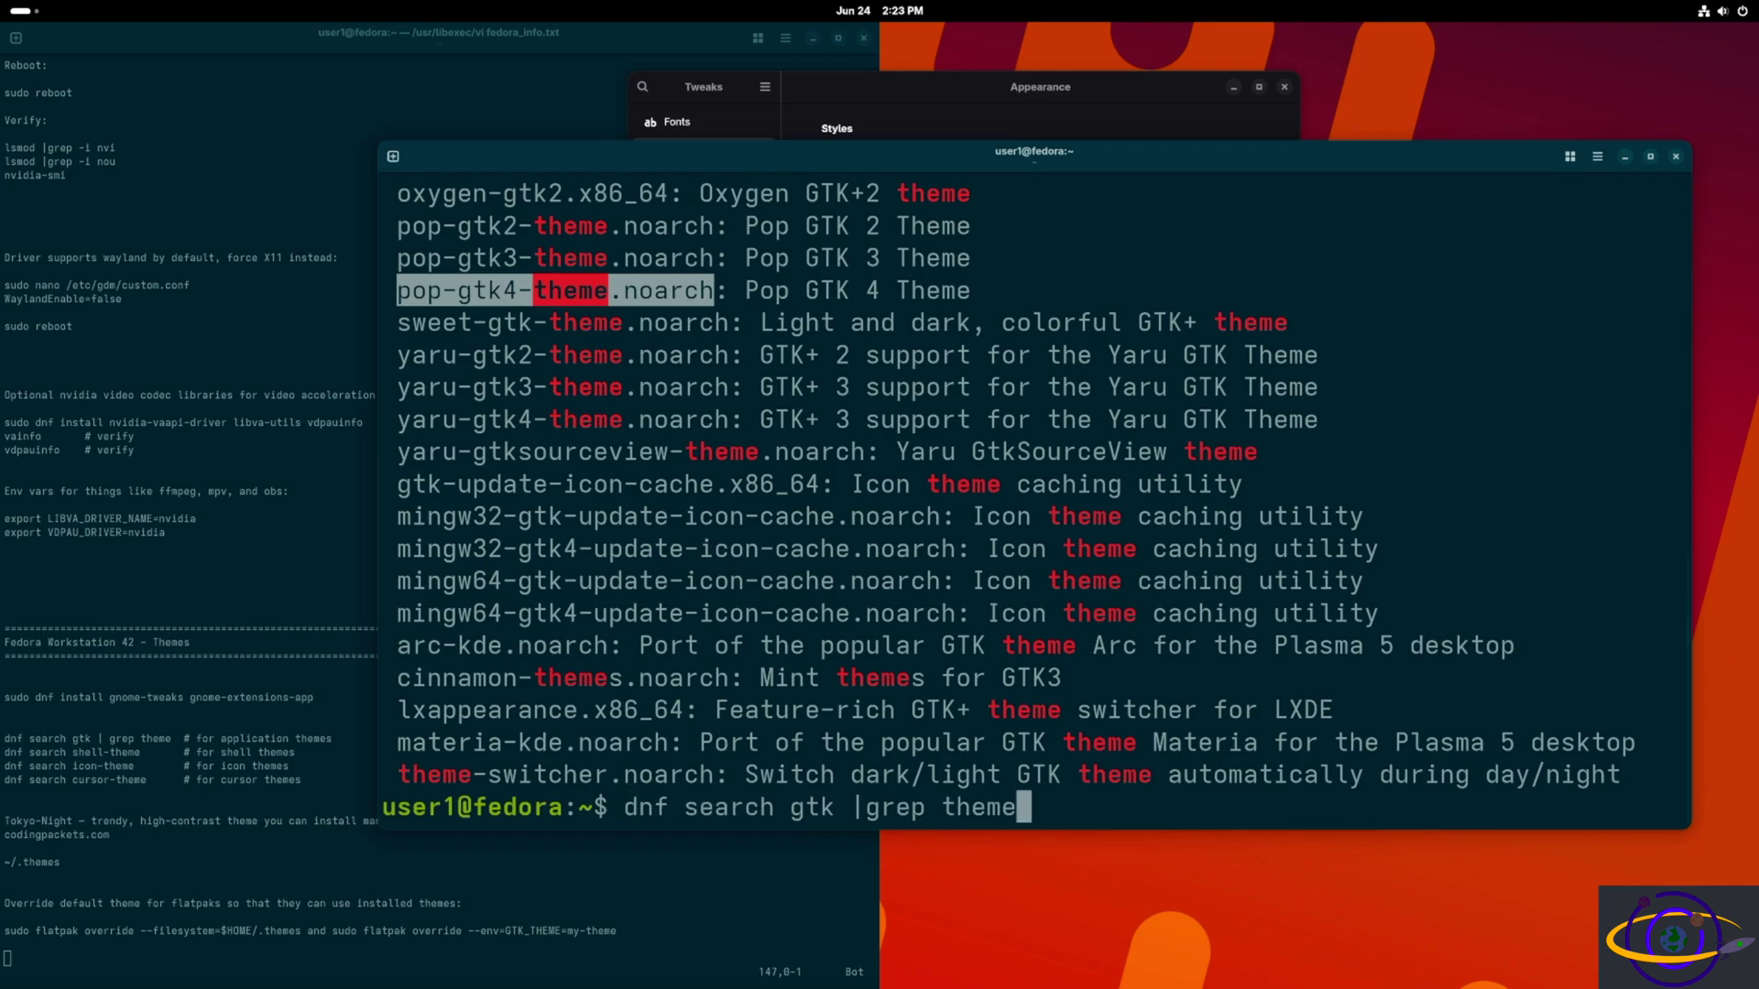
pyautogui.press('Down')
pyautogui.write('dnf')
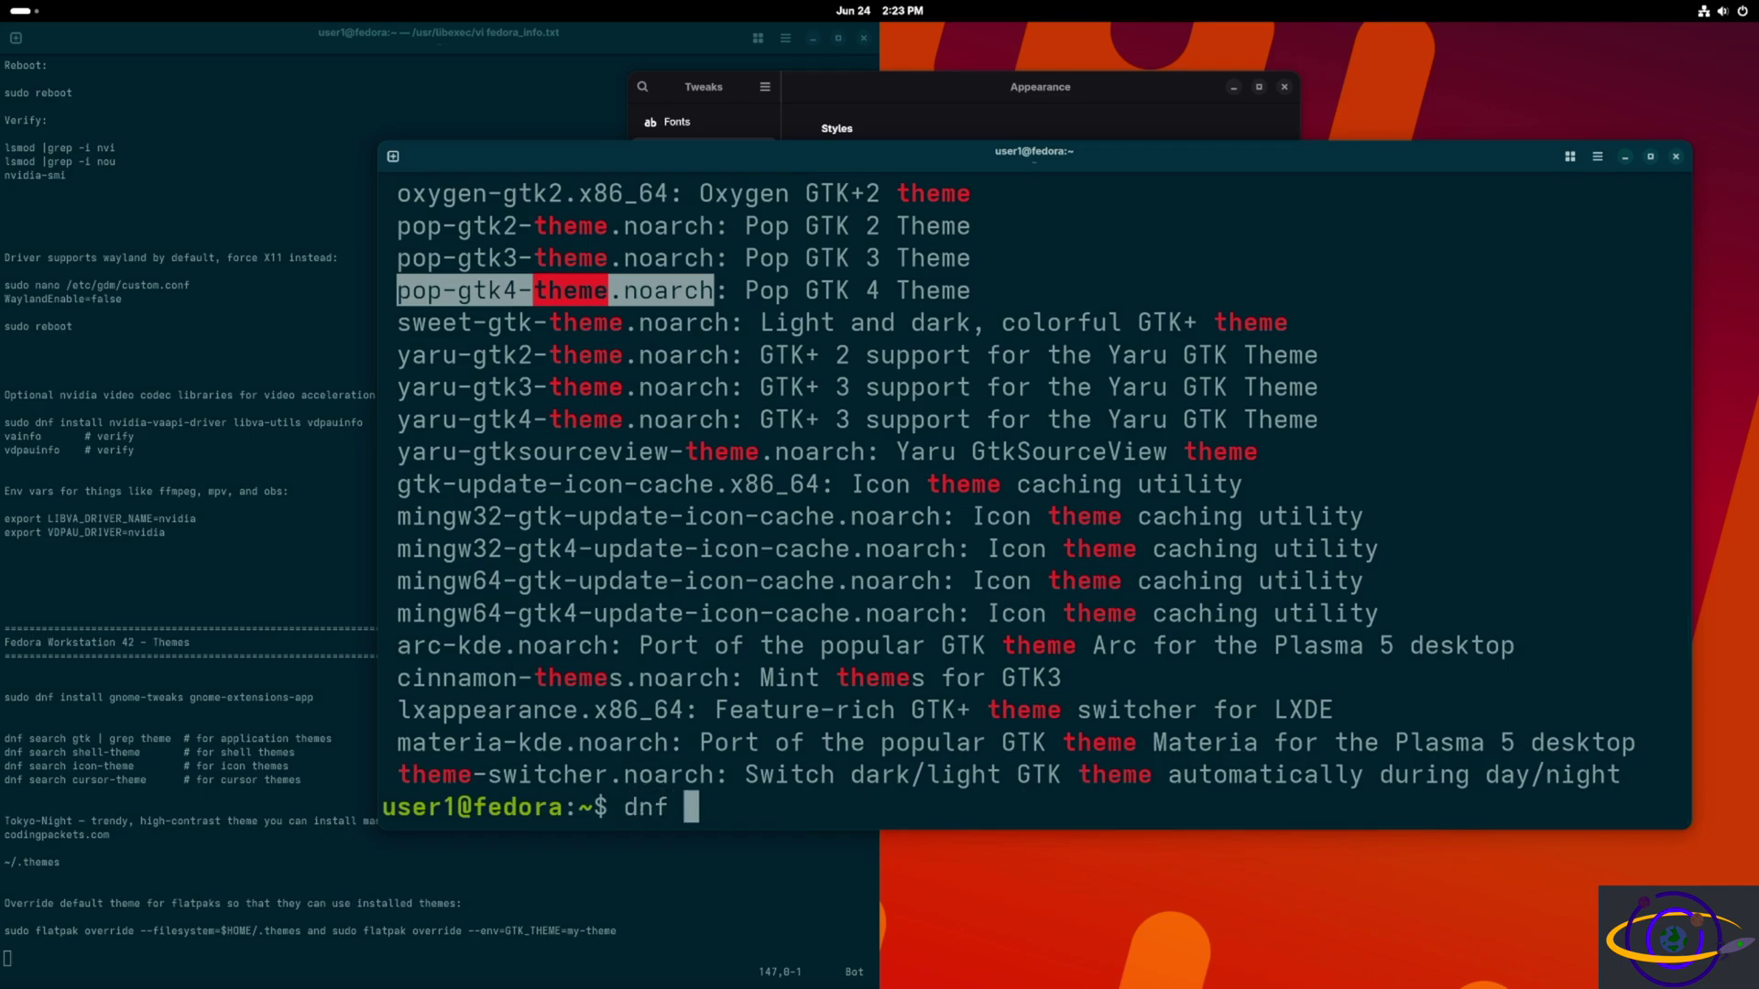
pyautogui.press('BackSpace')
pyautogui.press('BackSpace')
pyautogui.press('BackSpace')
pyautogui.write('sudo dnf')
pyautogui.write('all')
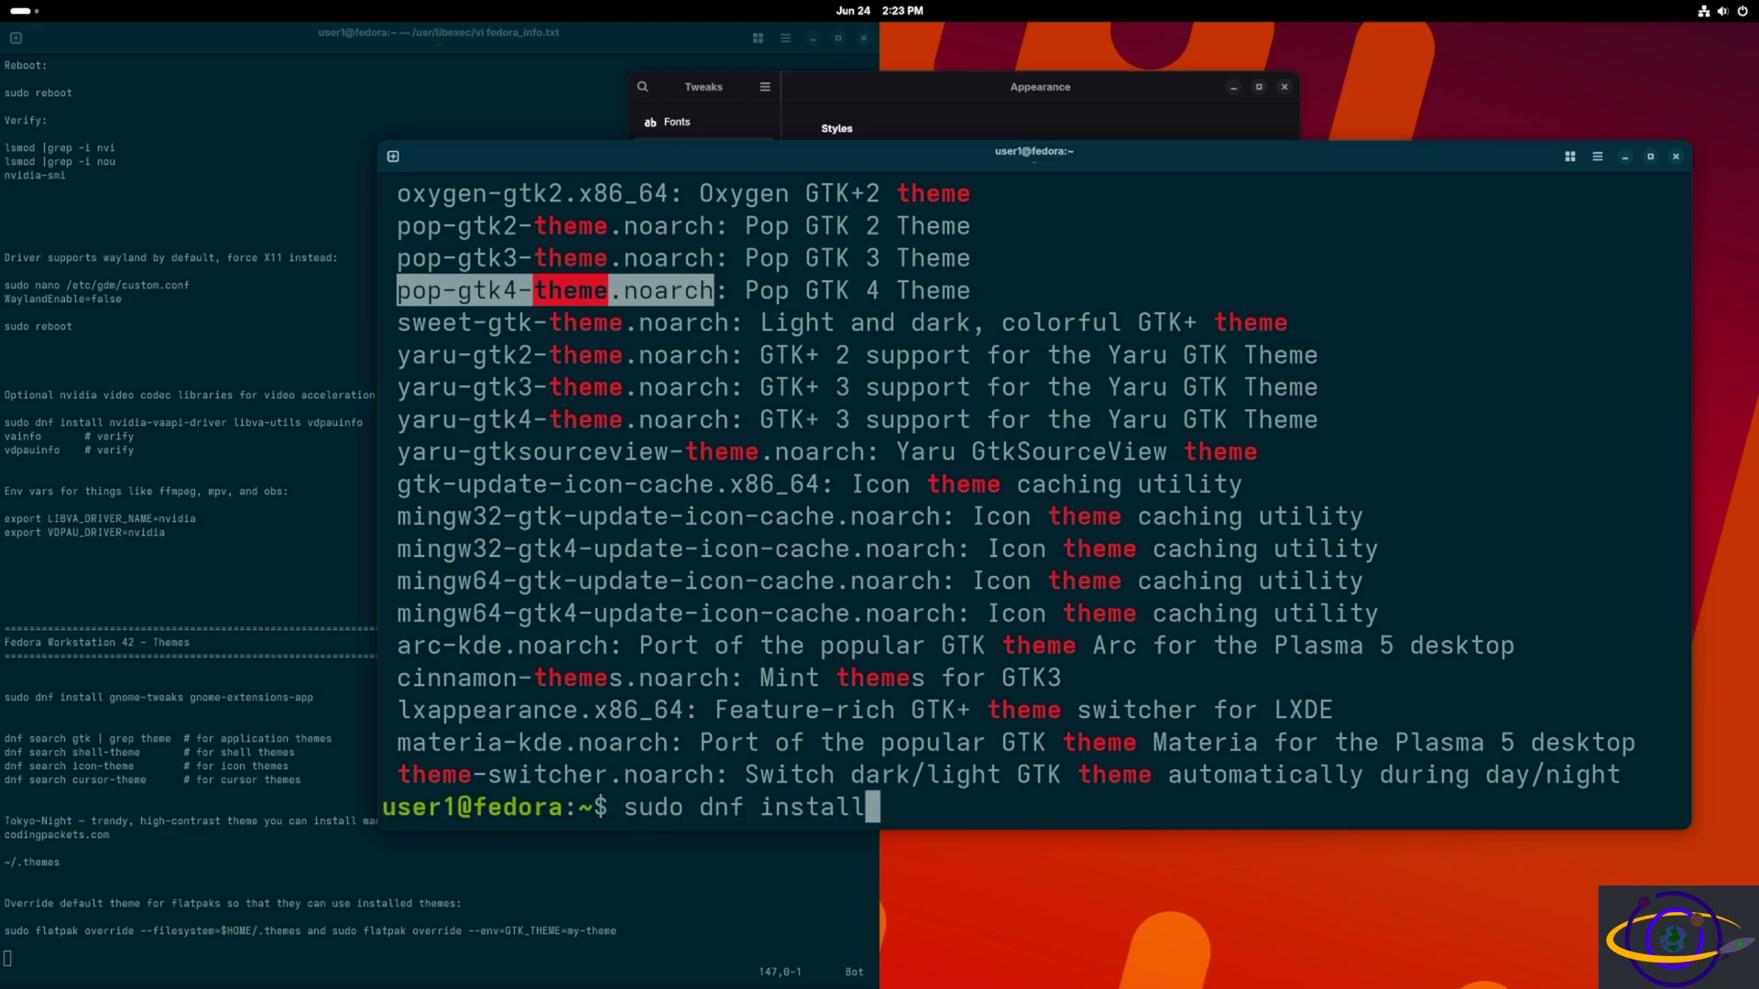
pyautogui.rightClick(1050, 511)
pyautogui.click(1090, 600)
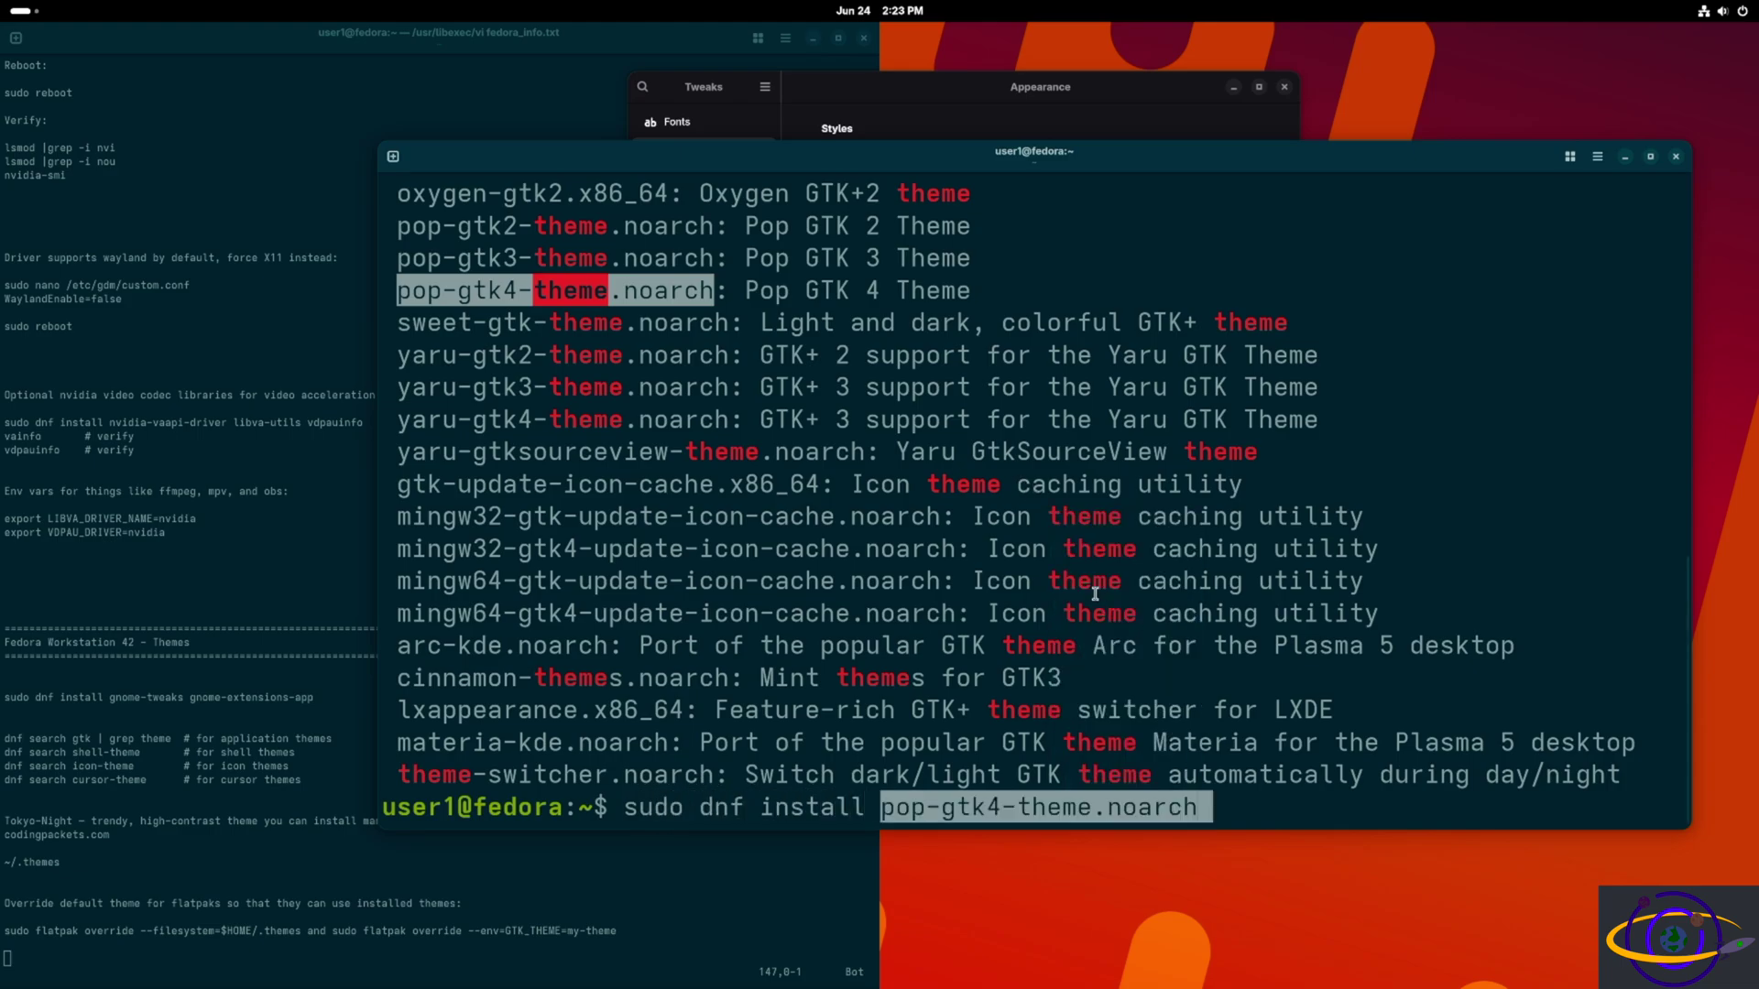
pyautogui.press('Return')
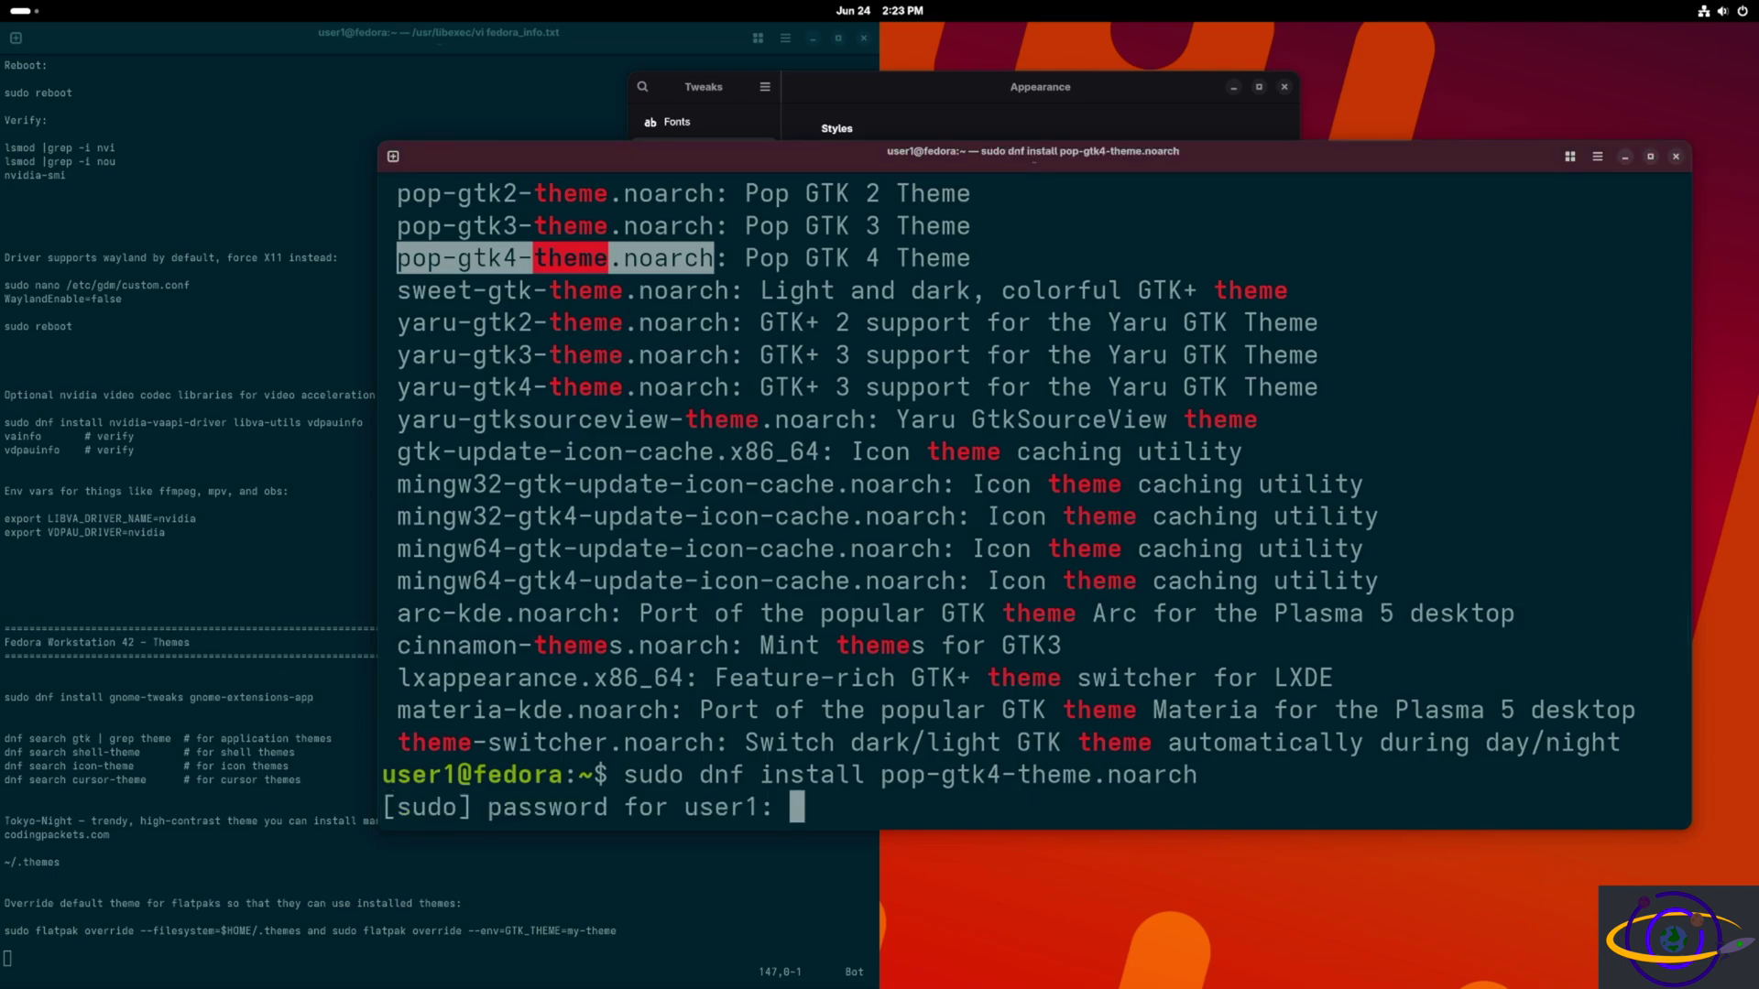
# Enter the sudo password and approve the installation of the Pop GTK 4 theme with y.
pyautogui.press('Return')
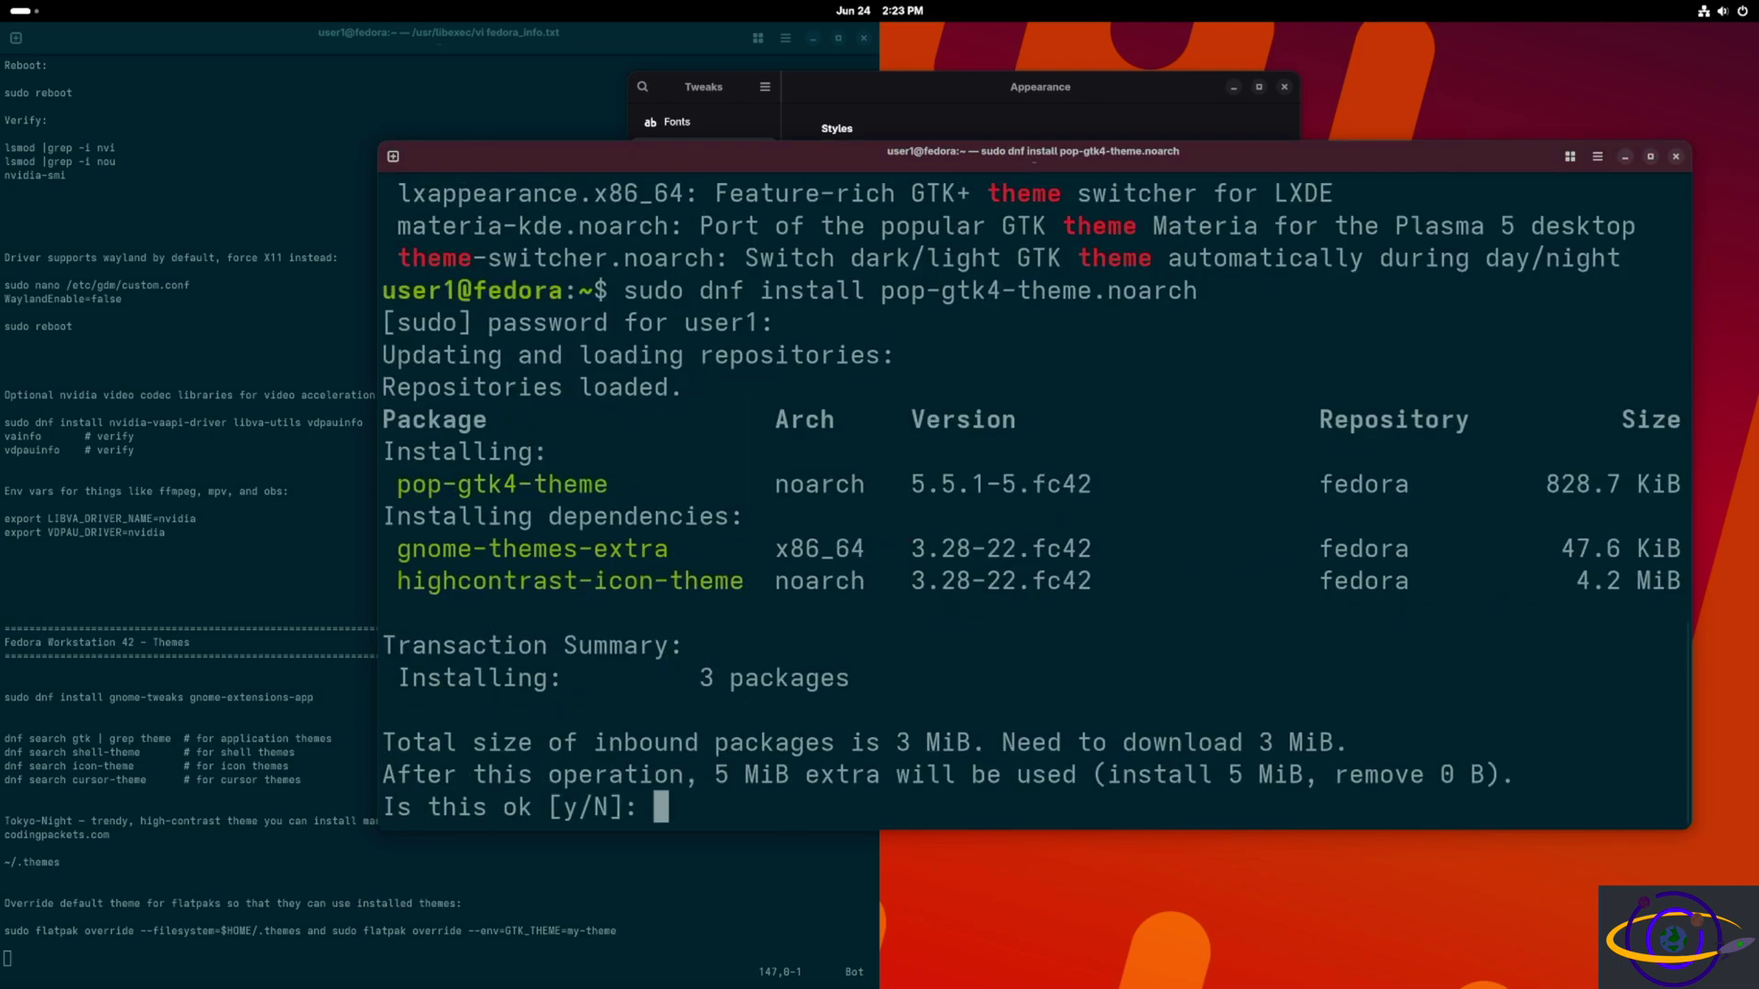
pyautogui.write('y')
pyautogui.press('Return')
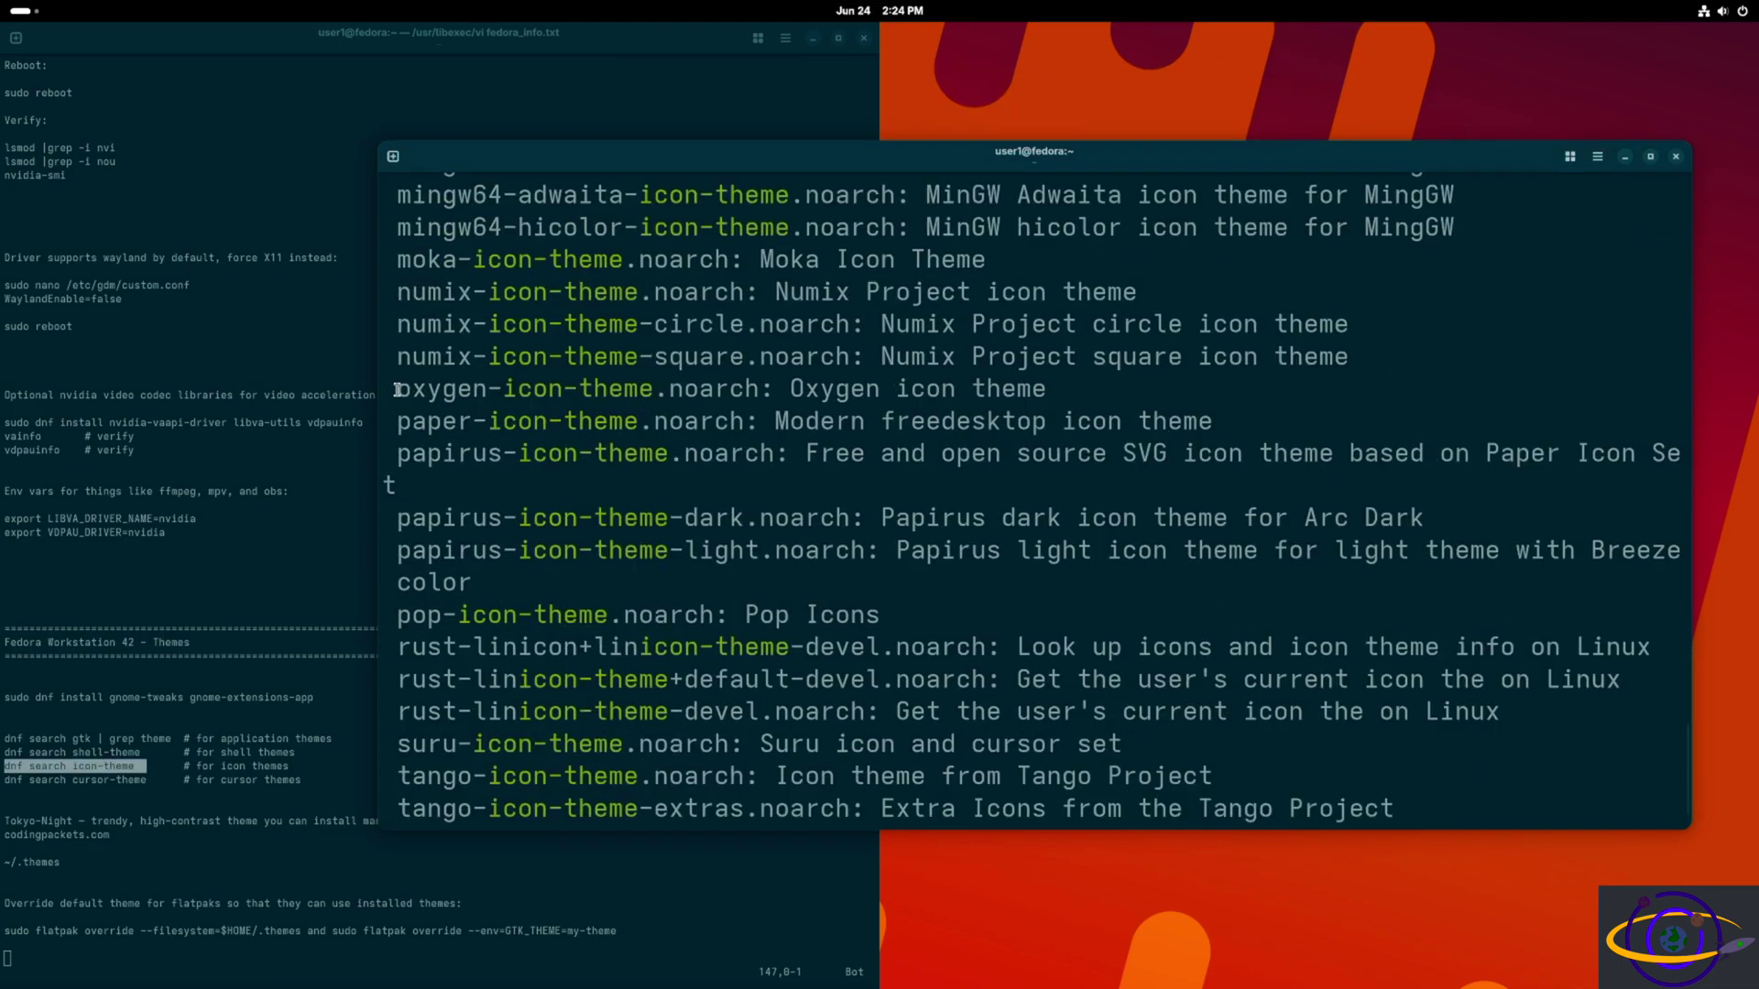
# Copy the package name oxygen-icon-theme.noarch from the icon theme search results.
pyautogui.moveTo(398, 388); pyautogui.dragTo(759, 389)
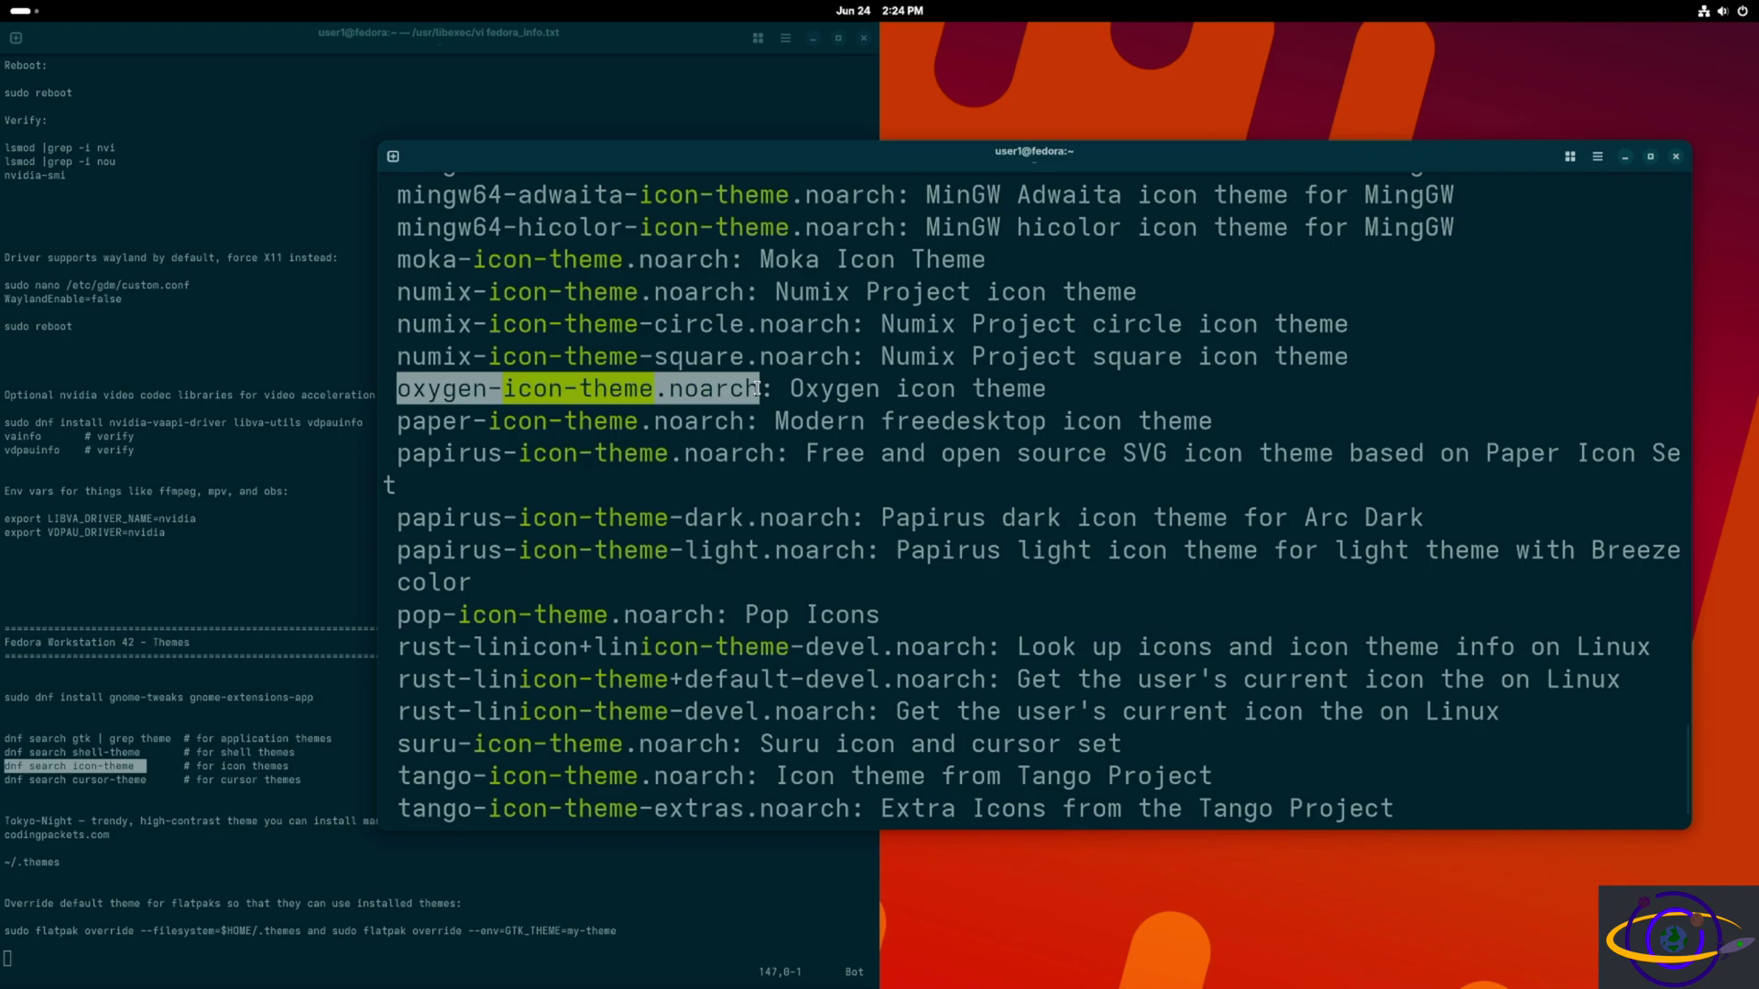
pyautogui.rightClick(758, 392)
pyautogui.click(764, 432)
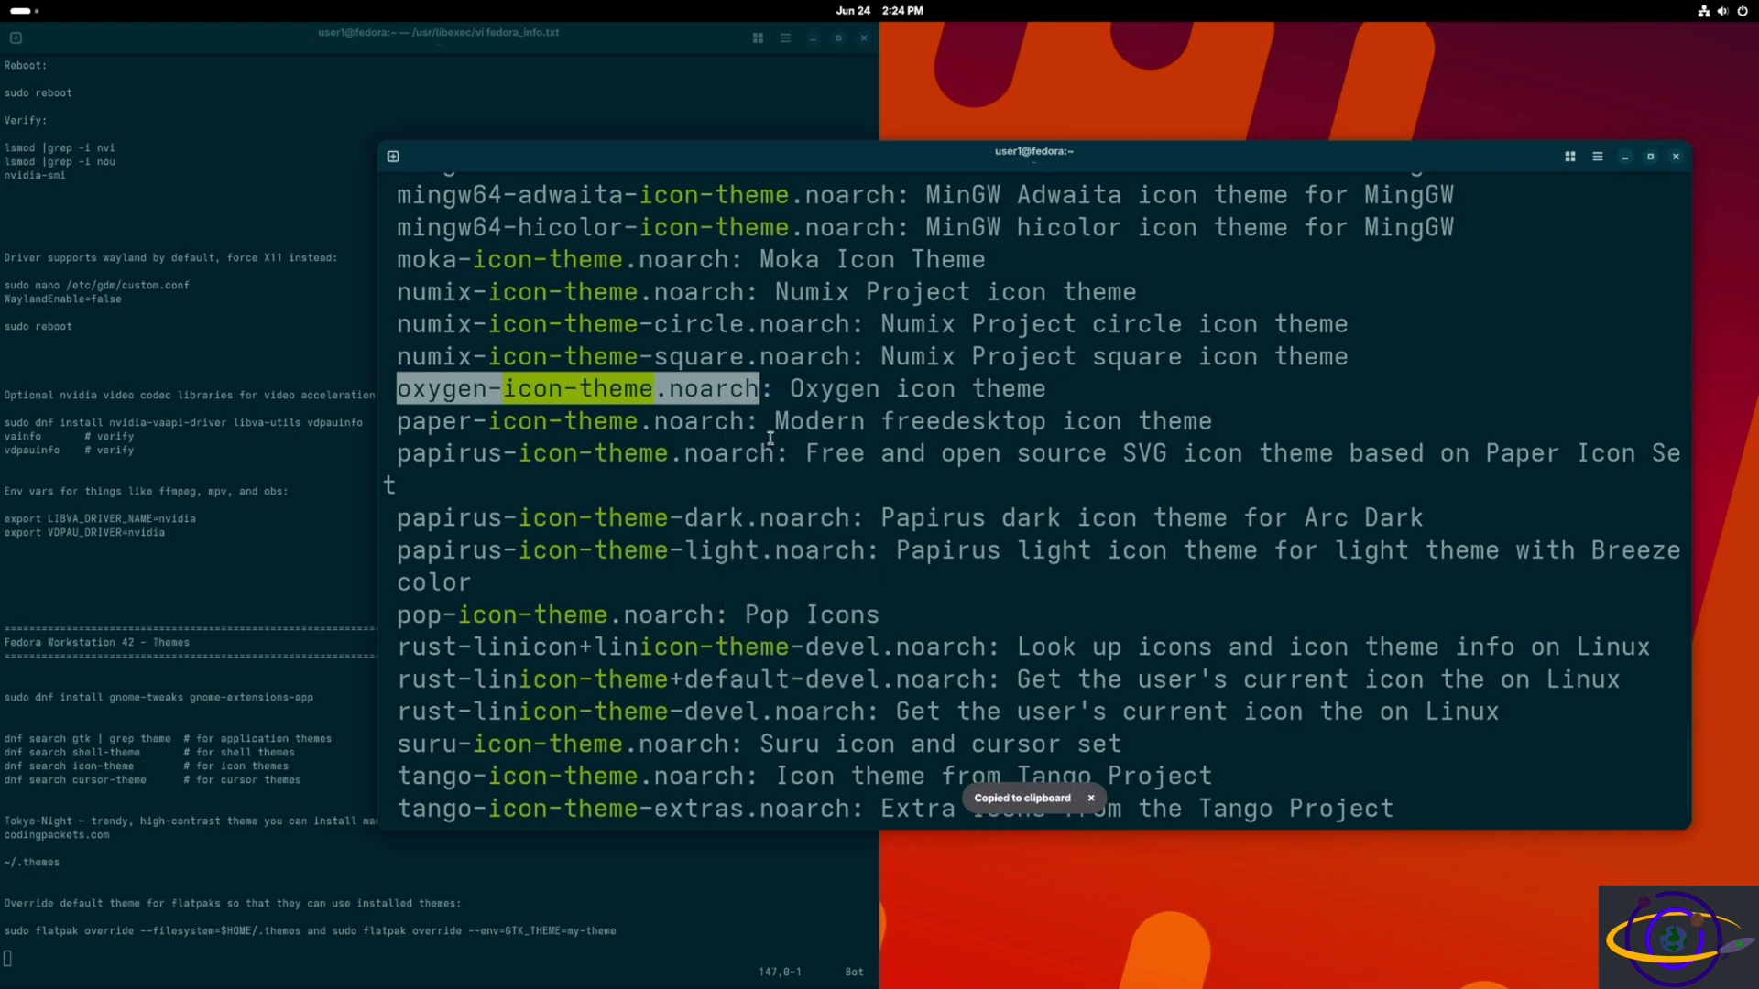
# Run the earlier install command with oxygen-icon-theme.noarch as the package instead, and approve the transaction with y.
pyautogui.press('Up')
pyautogui.press('Up')
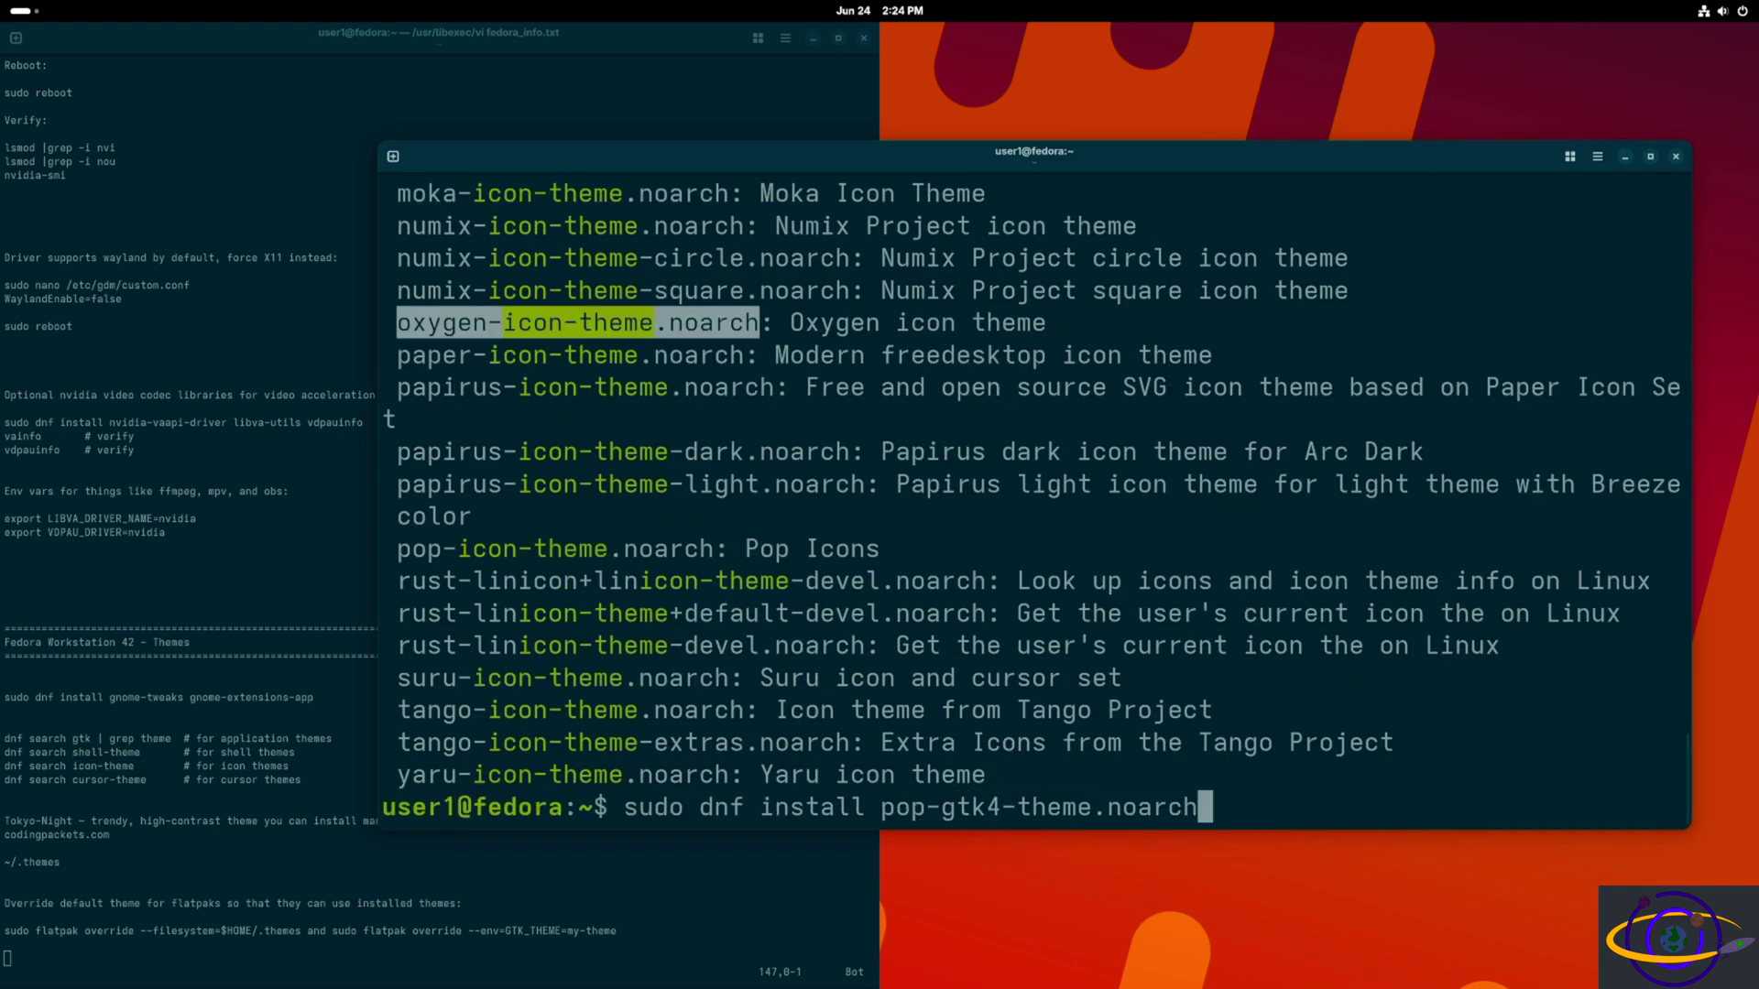
pyautogui.press('BackSpace')
pyautogui.press('BackSpace')
pyautogui.press('BackSpace')
pyautogui.press('BackSpace')
pyautogui.press('BackSpace')
pyautogui.press('BackSpace')
pyautogui.press('BackSpace')
pyautogui.press('BackSpace')
pyautogui.press('BackSpace')
pyautogui.press('BackSpace')
pyautogui.press('BackSpace')
pyautogui.press('BackSpace')
pyautogui.press('BackSpace')
pyautogui.press('BackSpace')
pyautogui.press('BackSpace')
pyautogui.press('BackSpace')
pyautogui.press('BackSpace')
pyautogui.press('BackSpace')
pyautogui.press('BackSpace')
pyautogui.press('BackSpace')
pyautogui.press('BackSpace')
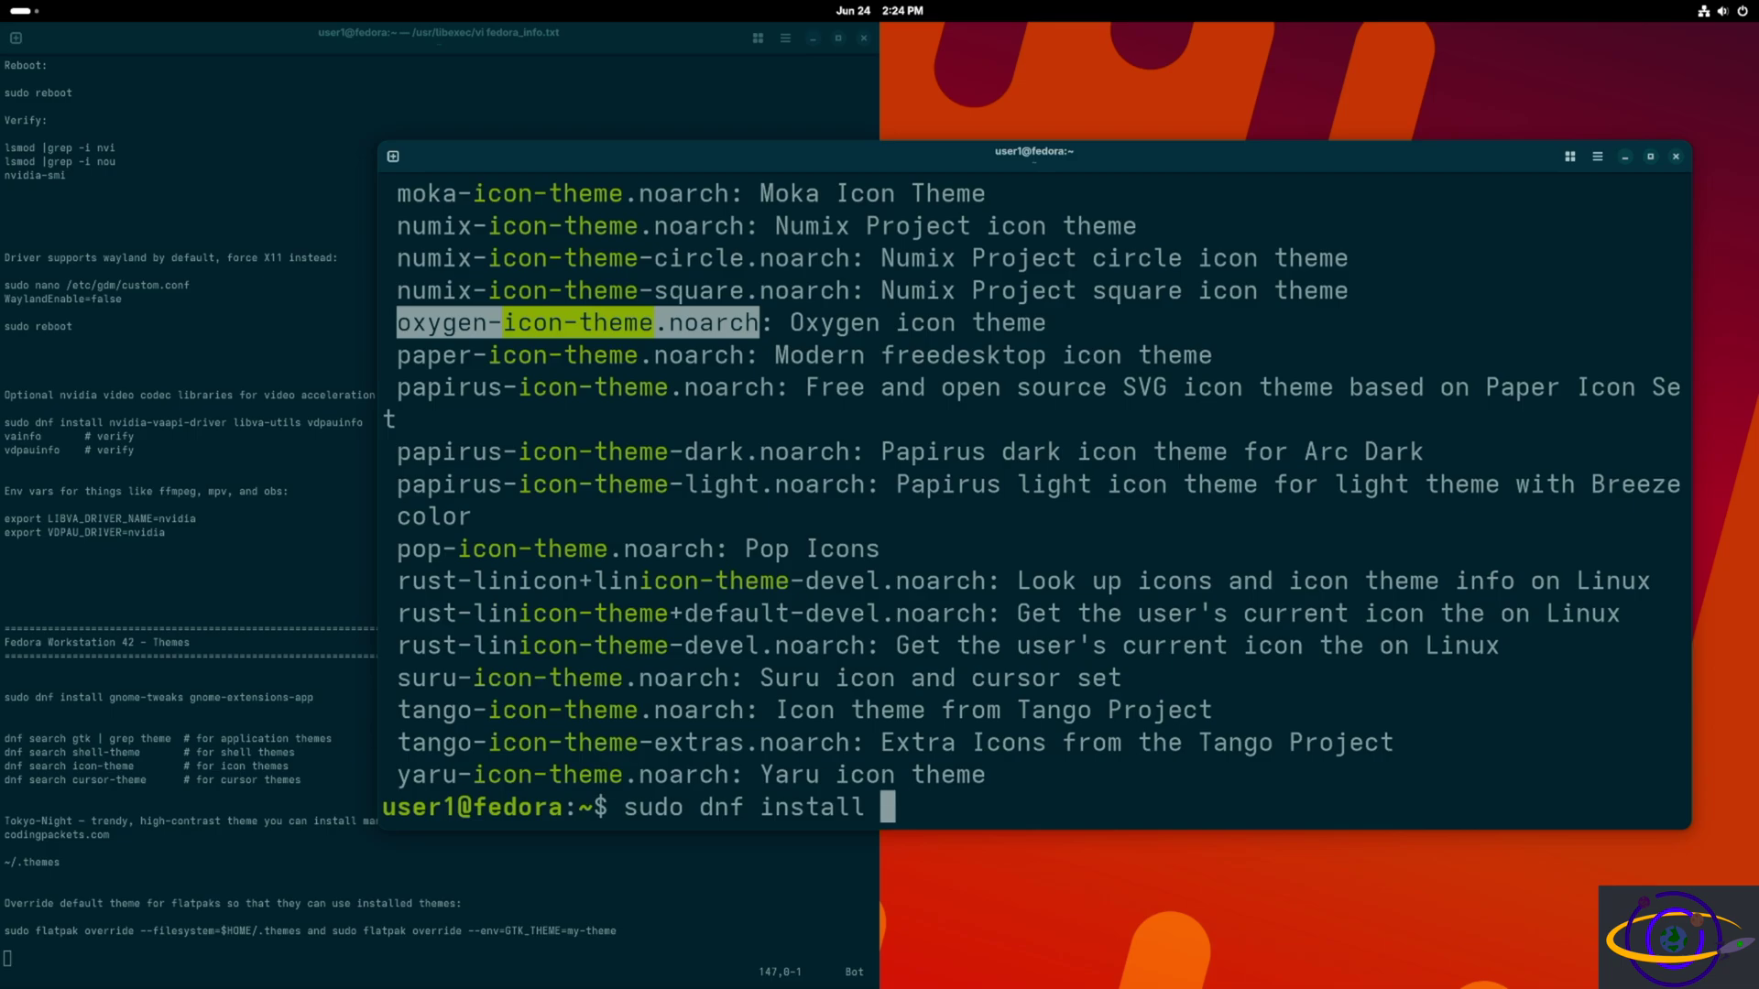
pyautogui.rightClick(815, 469)
pyautogui.click(863, 558)
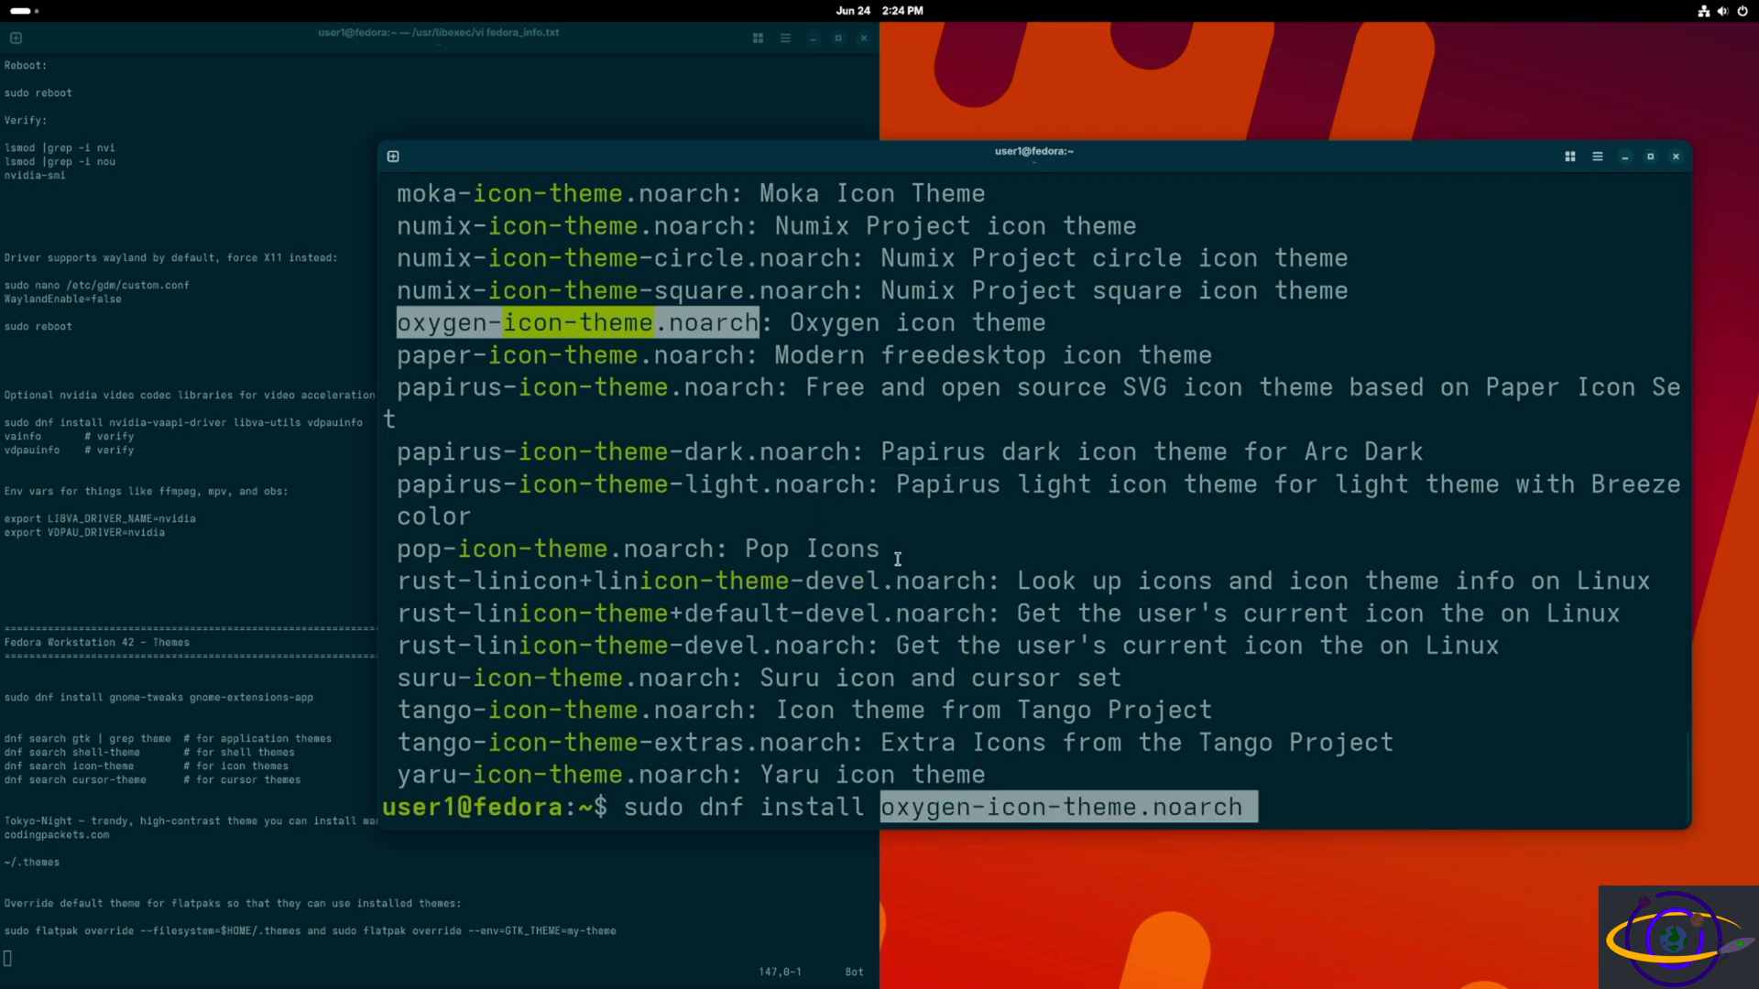
pyautogui.press('Return')
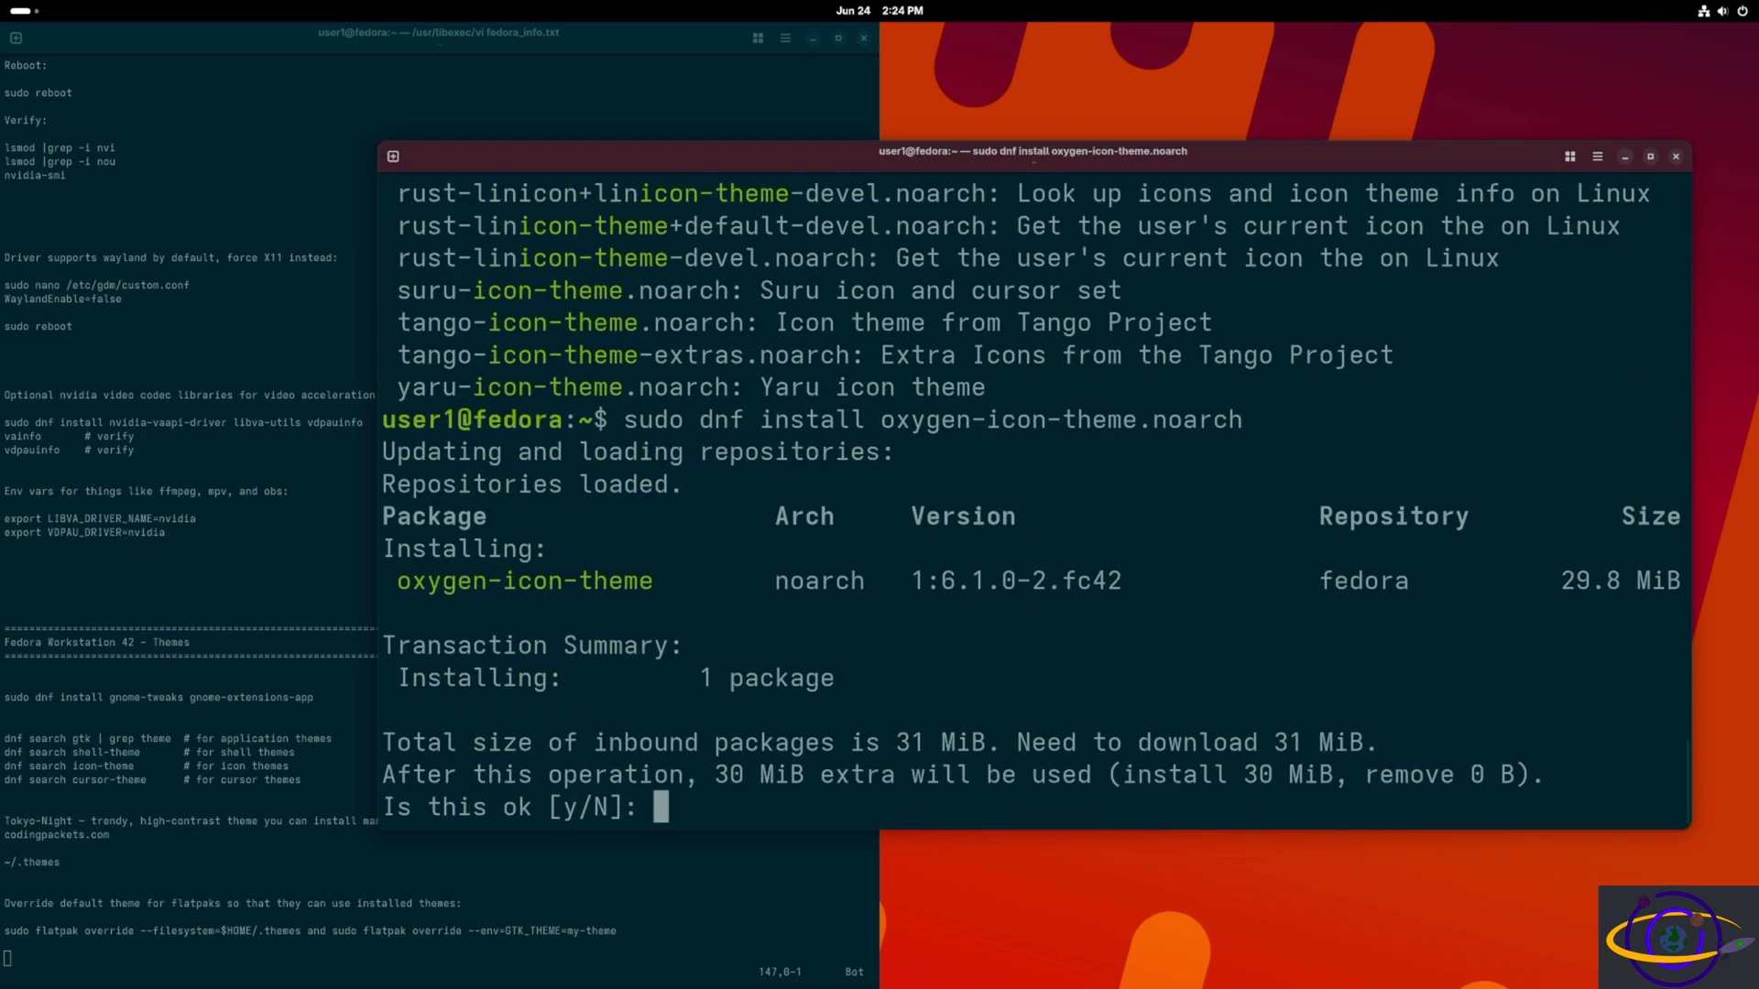
pyautogui.write('y')
pyautogui.press('Return')
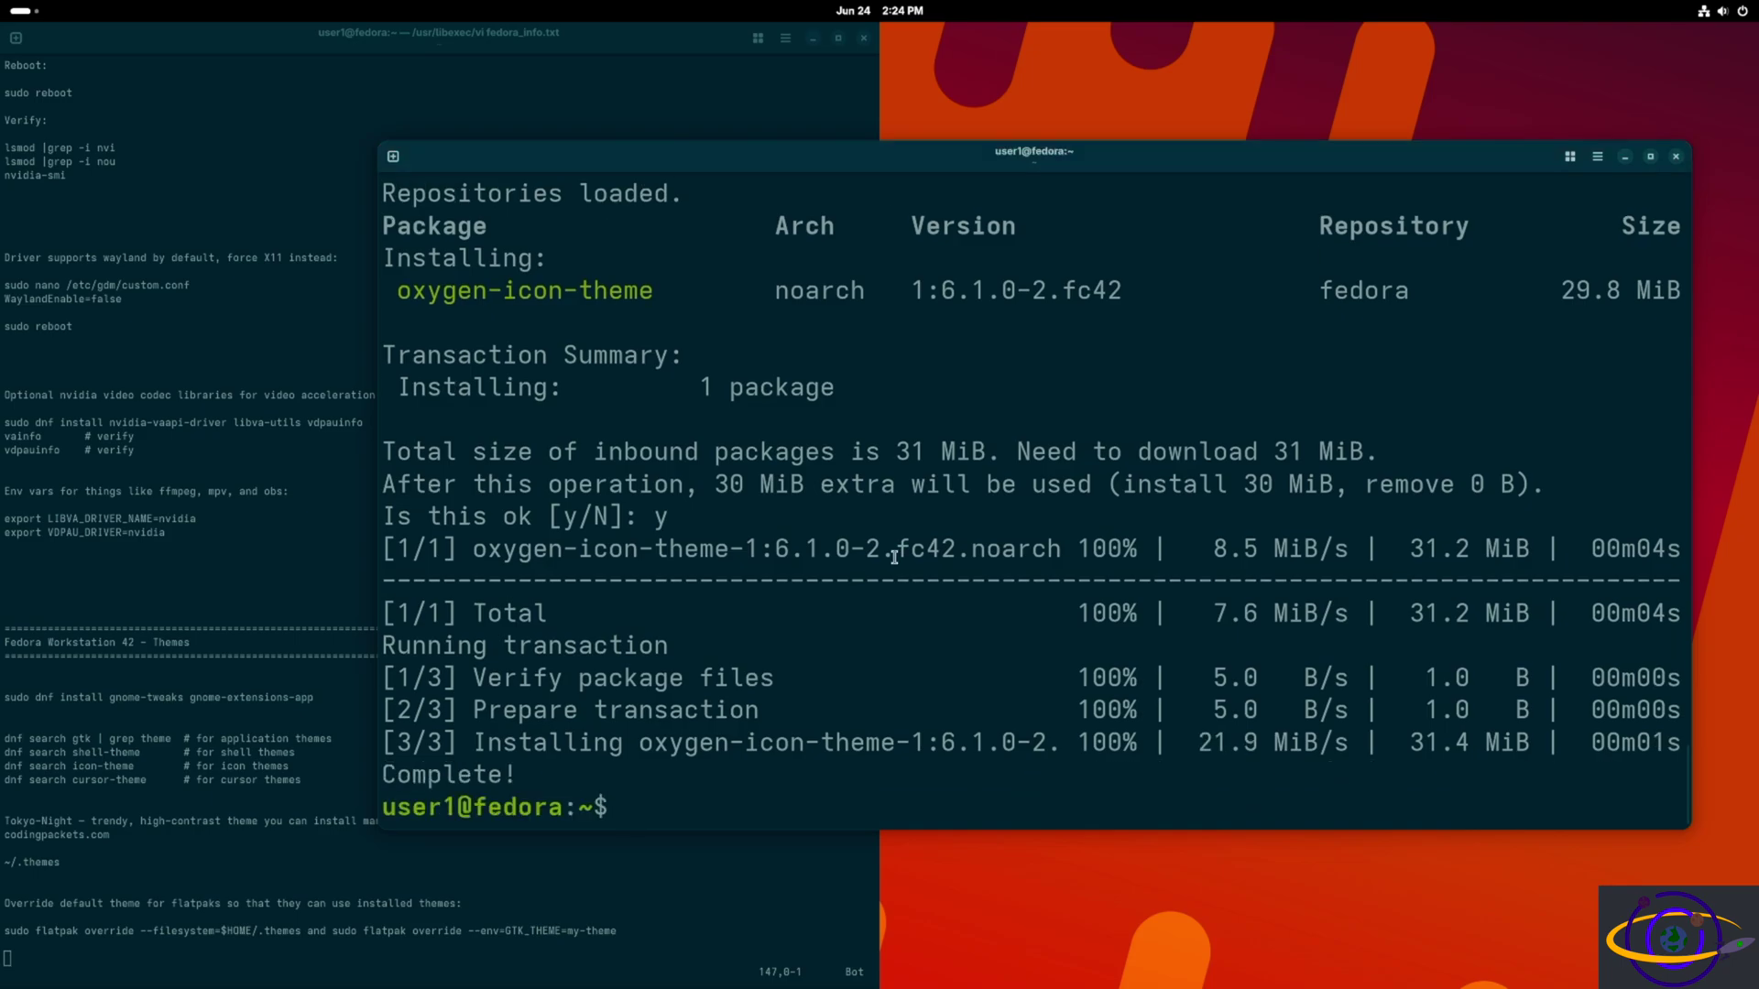
# Switch to Tweaks and check which icon themes are offered in the Appearance settings.
pyautogui.hotkey('alt', 'Tab')
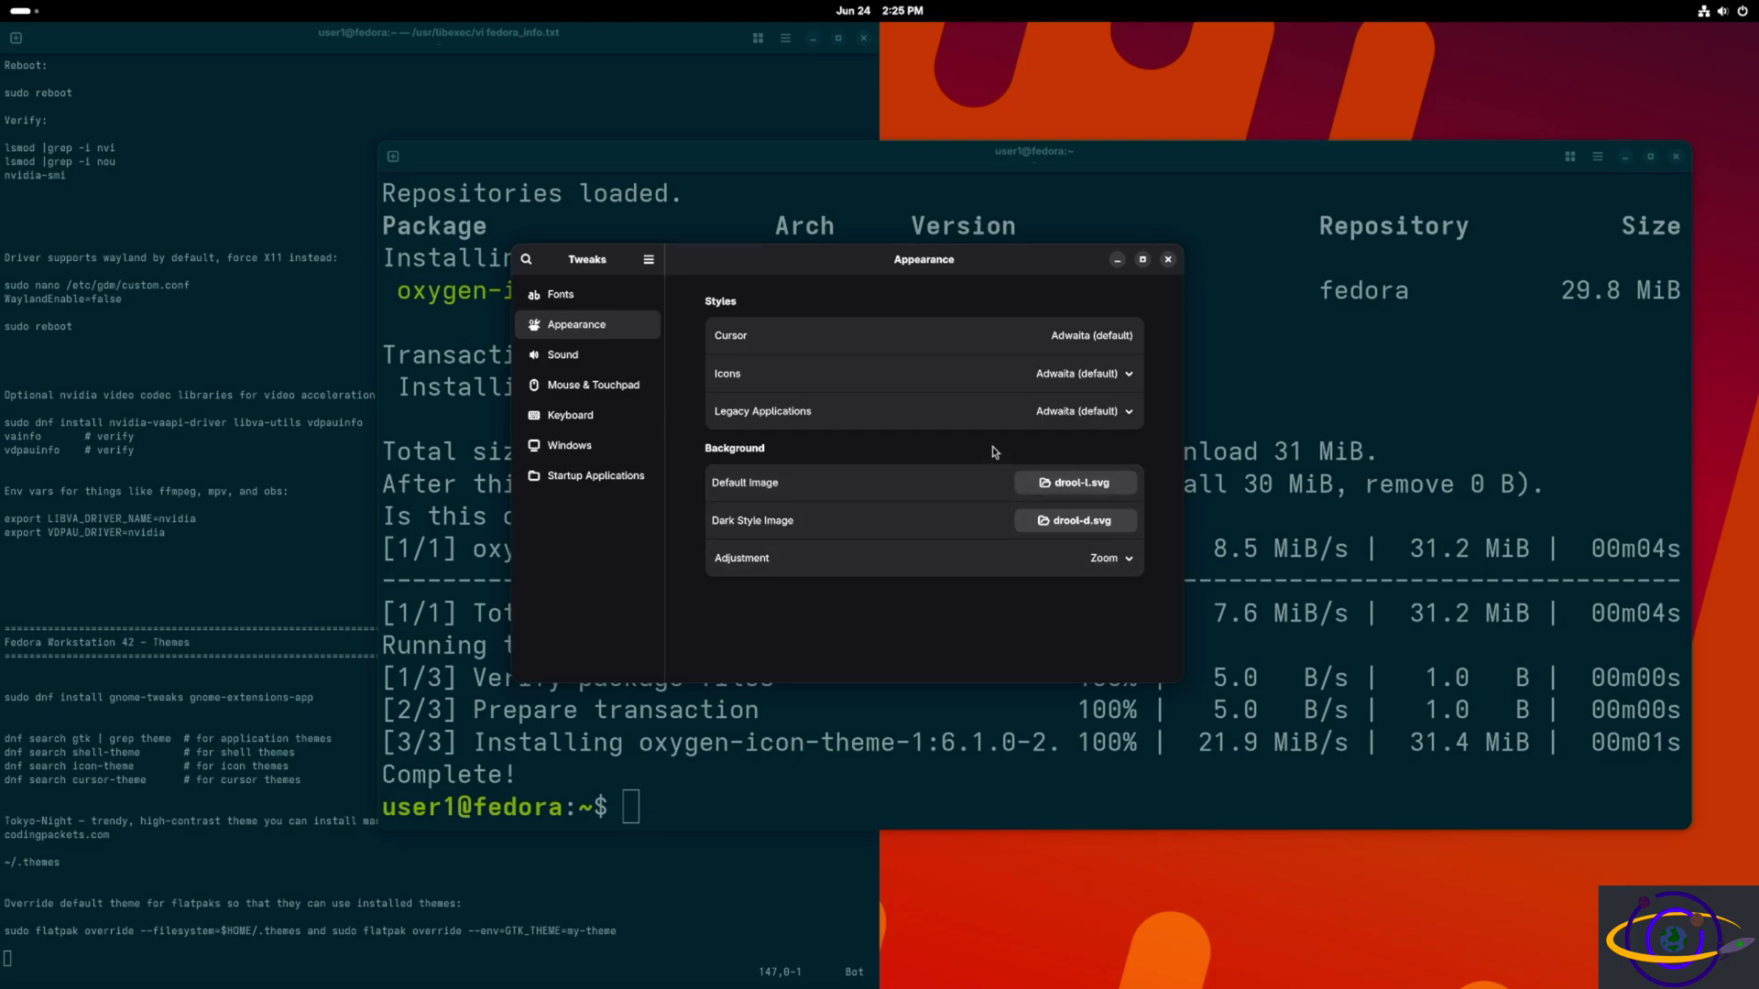
pyautogui.click(1118, 375)
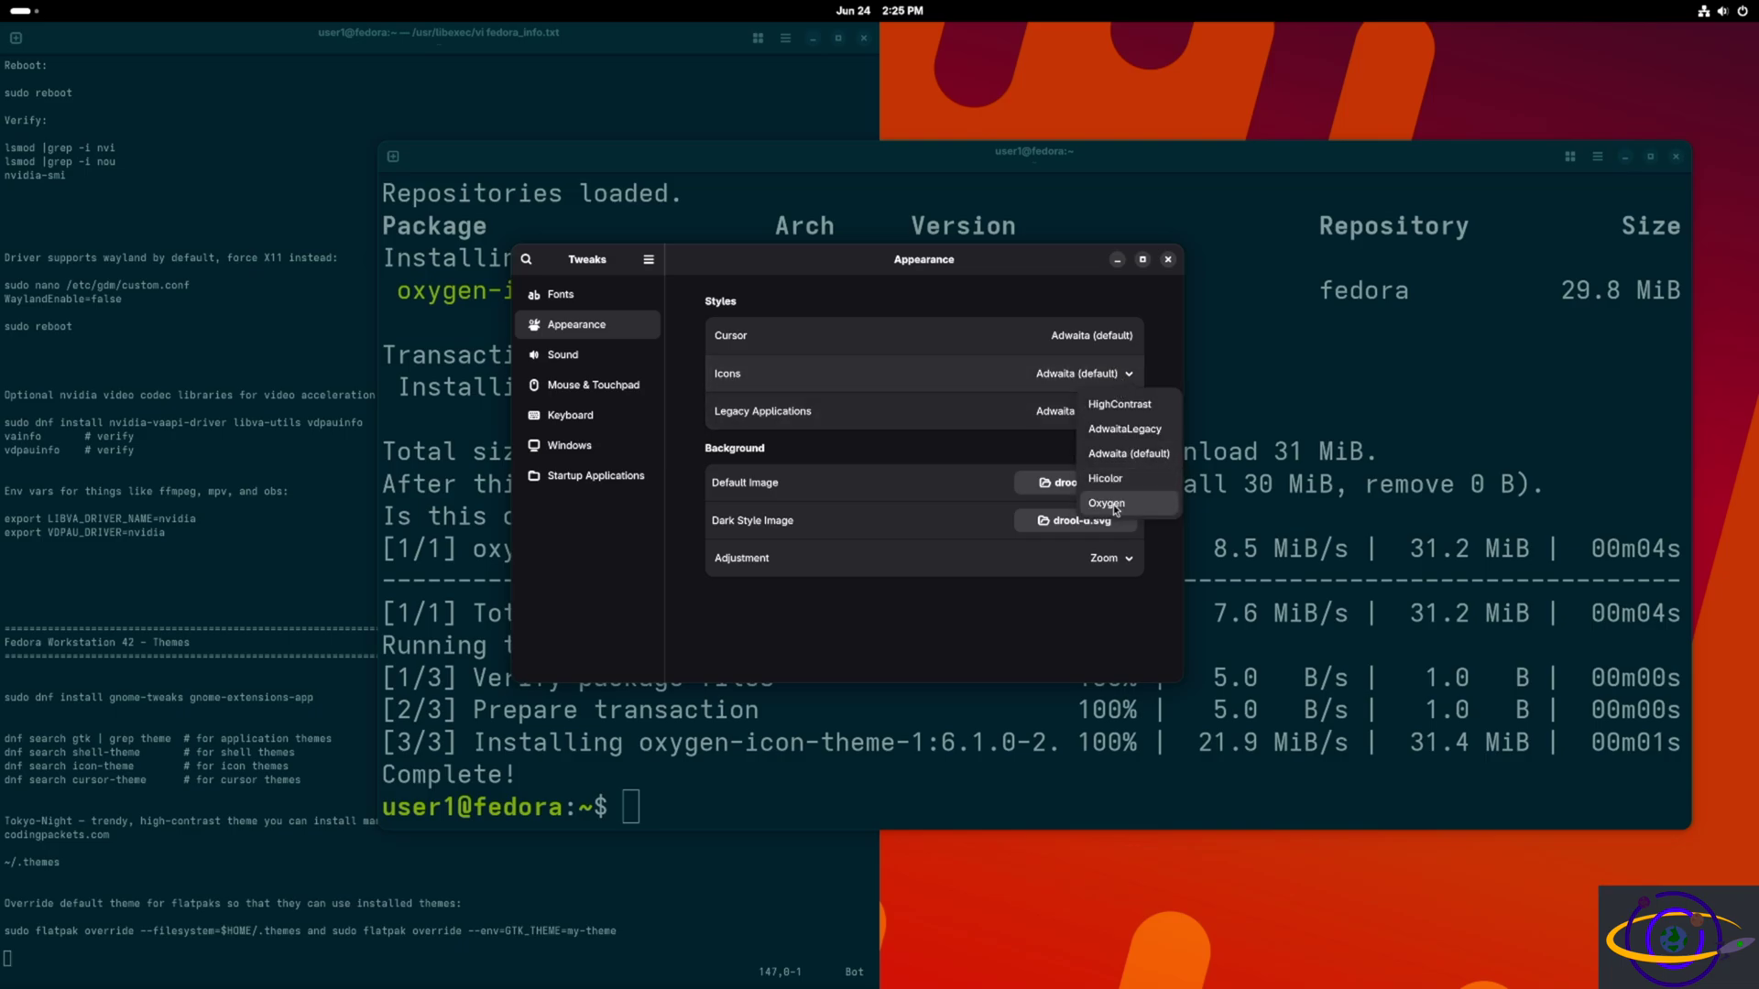
pyautogui.click(904, 302)
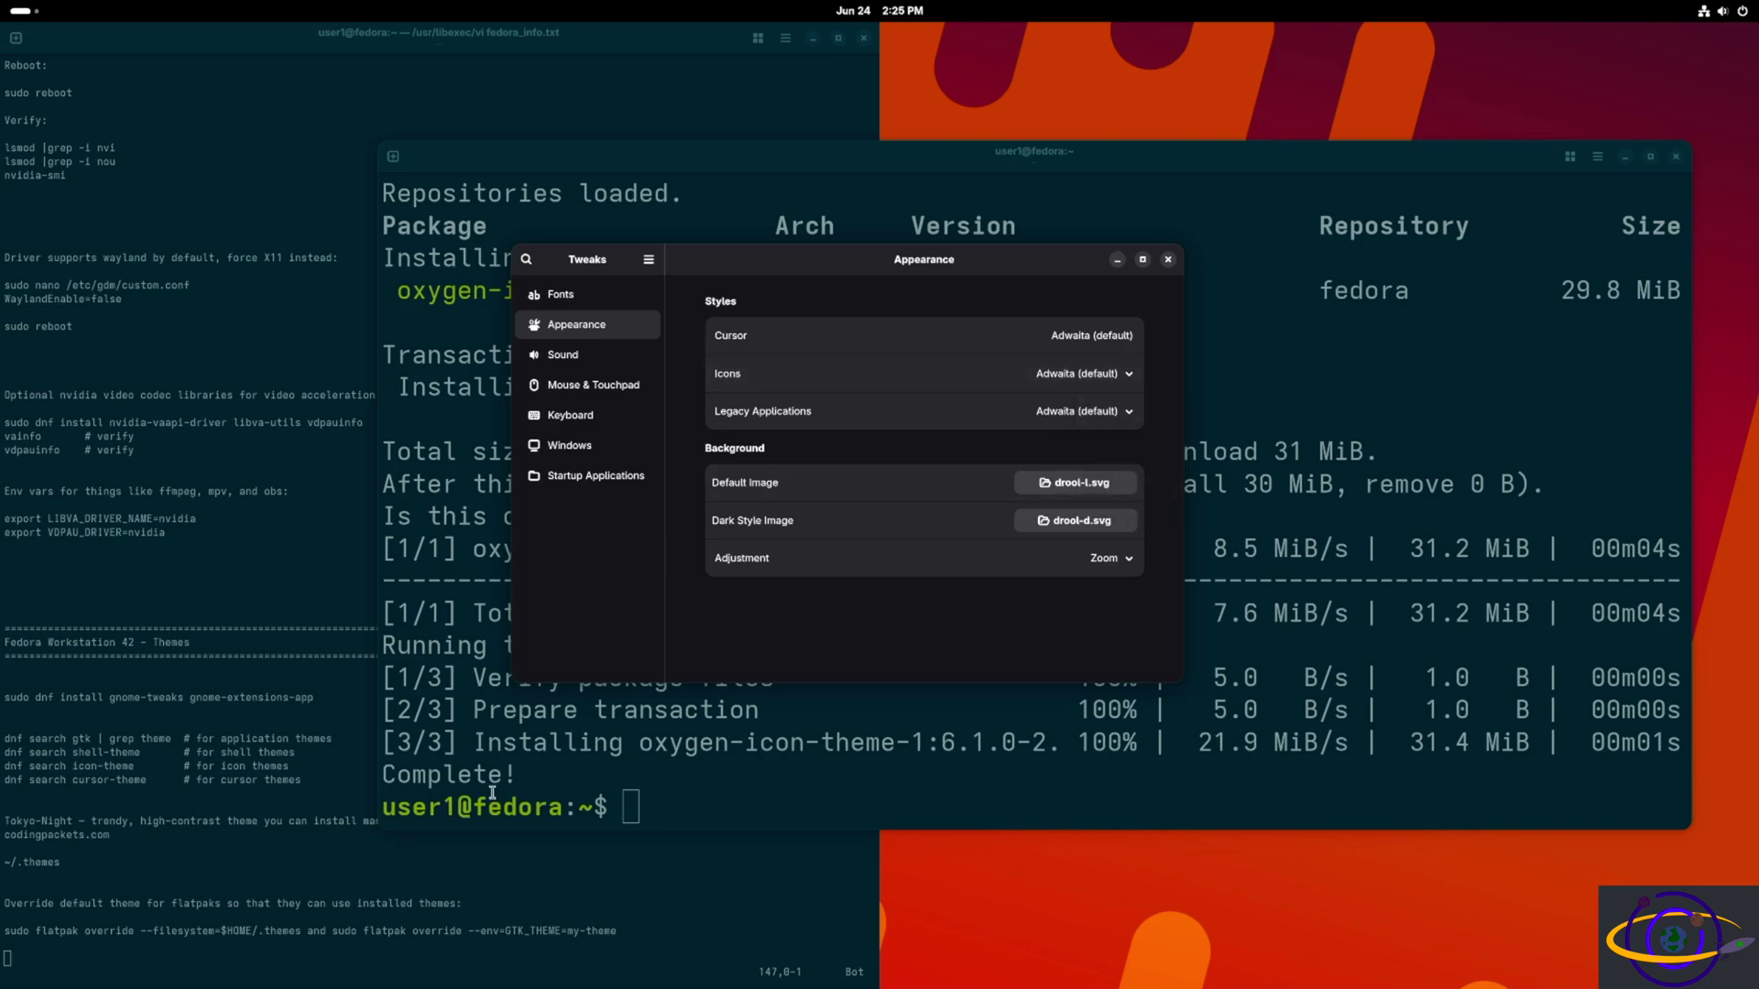
# Open the Files app, show the Home folder as a grid, and move its window clear of the Tweaks settings.
pyautogui.press('super')
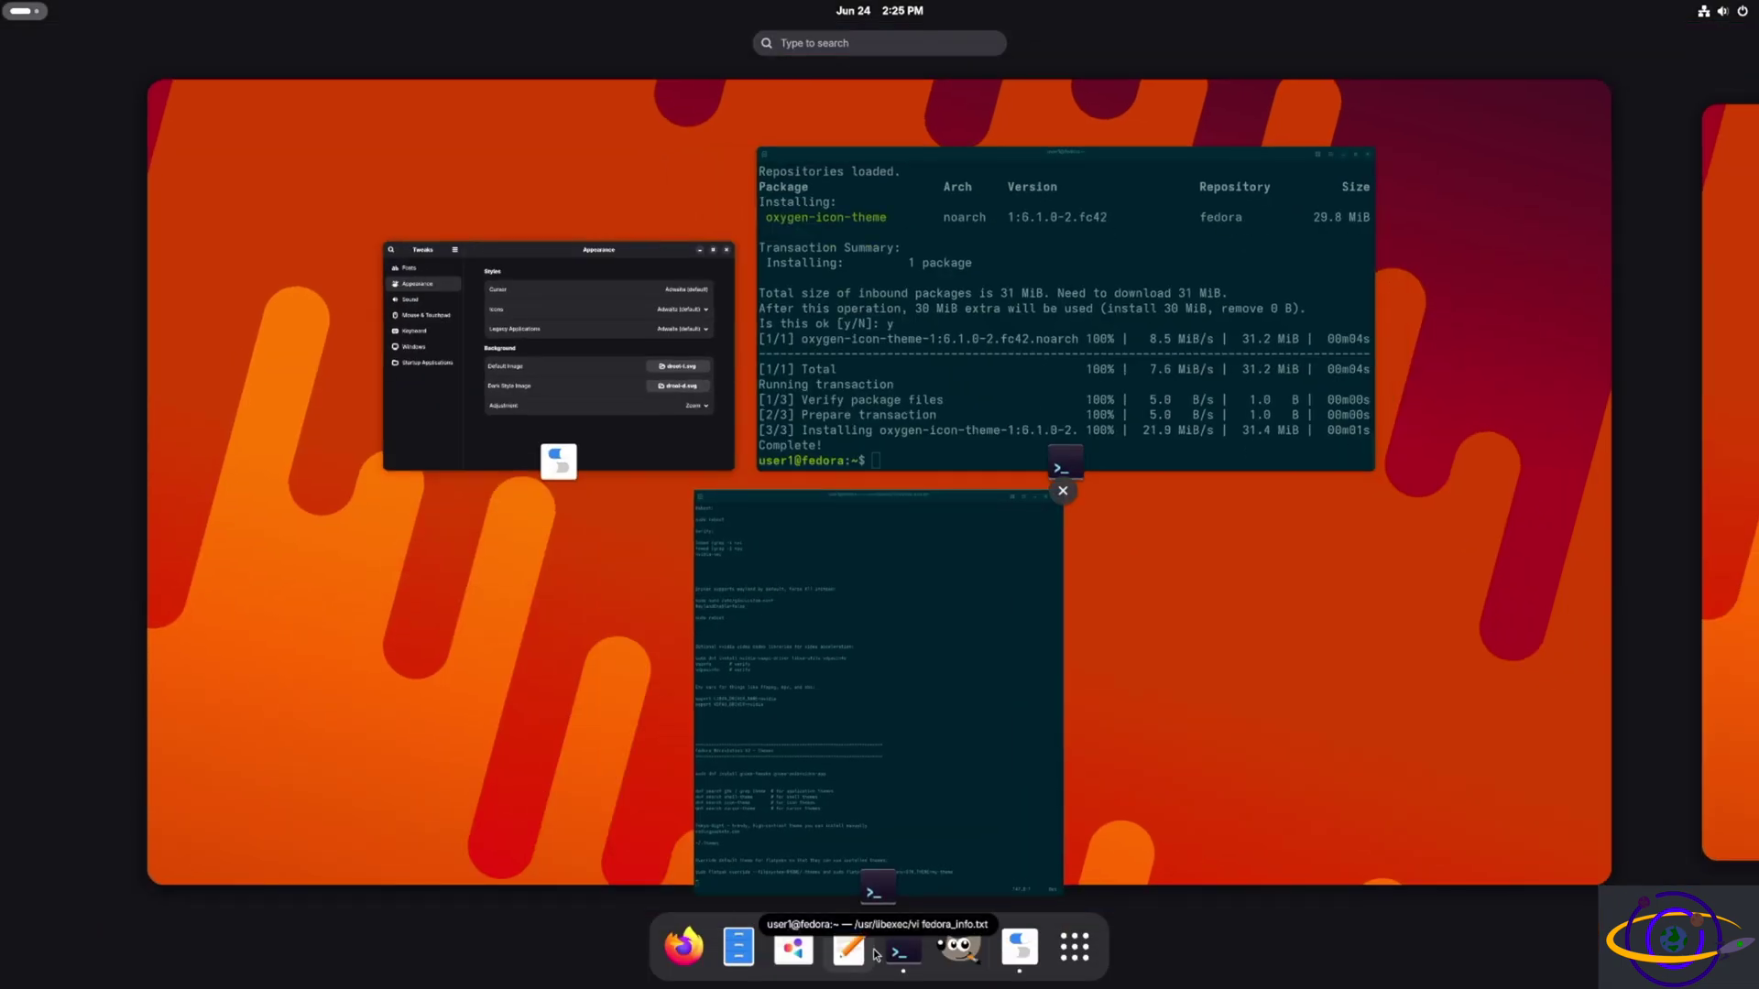
pyautogui.press('super')
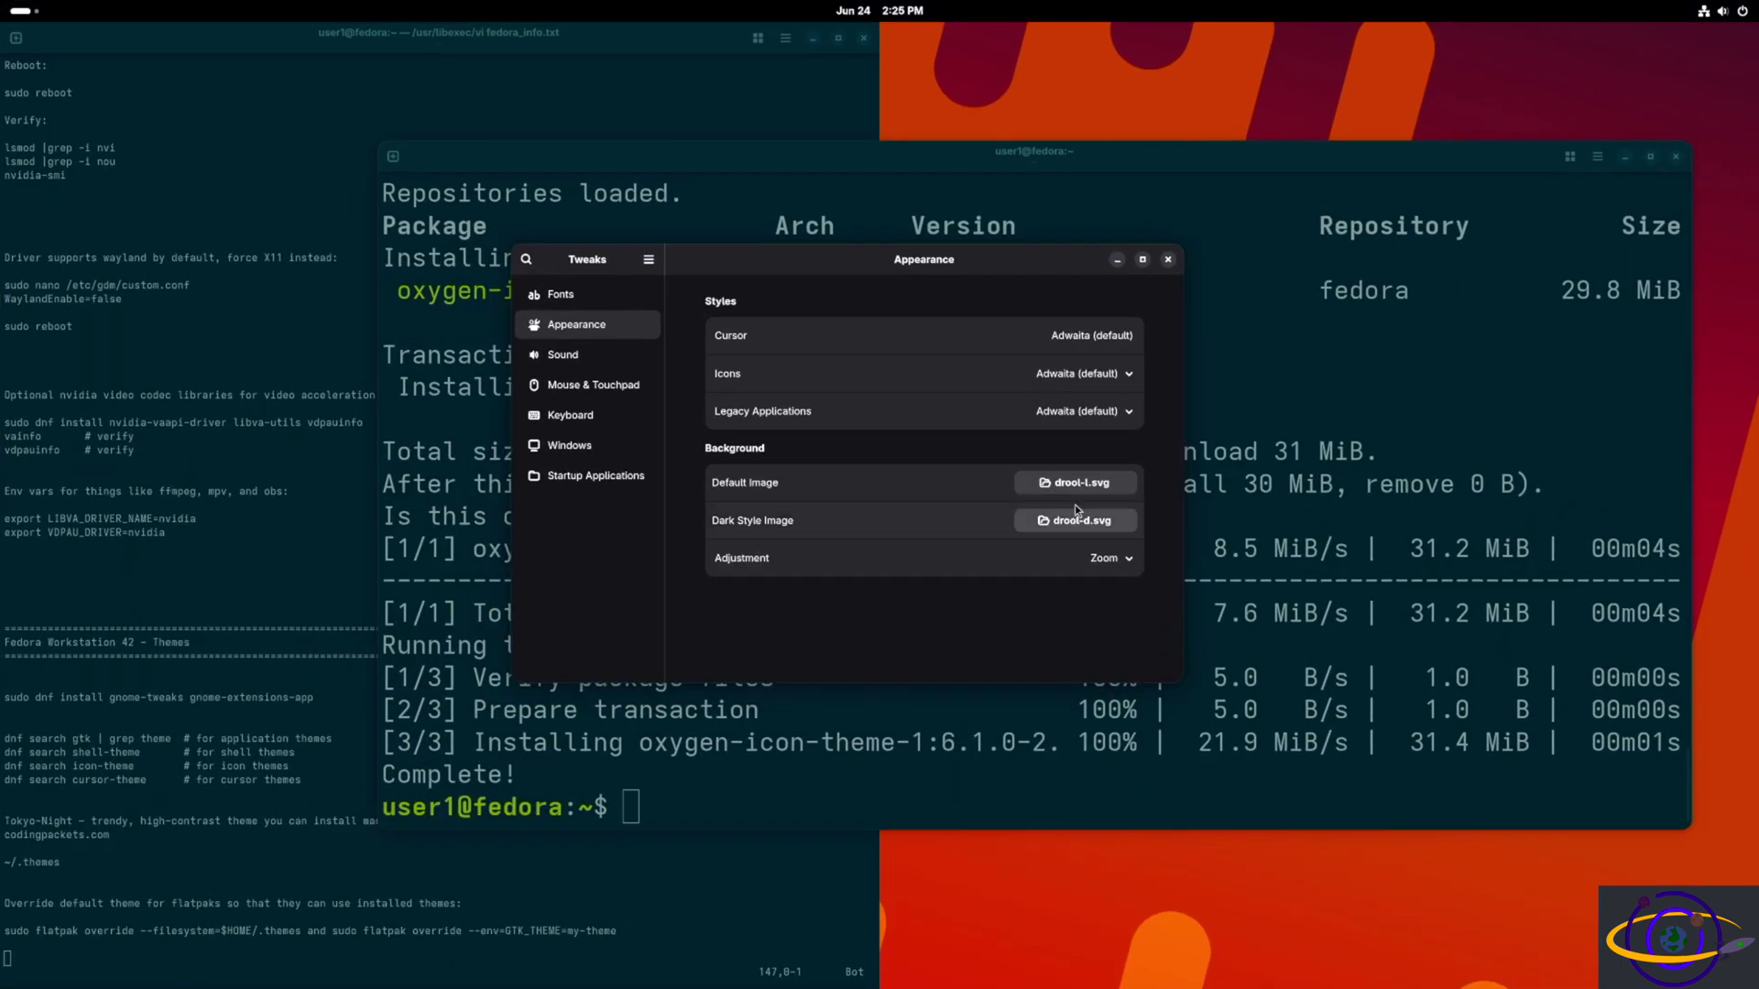
pyautogui.press('super')
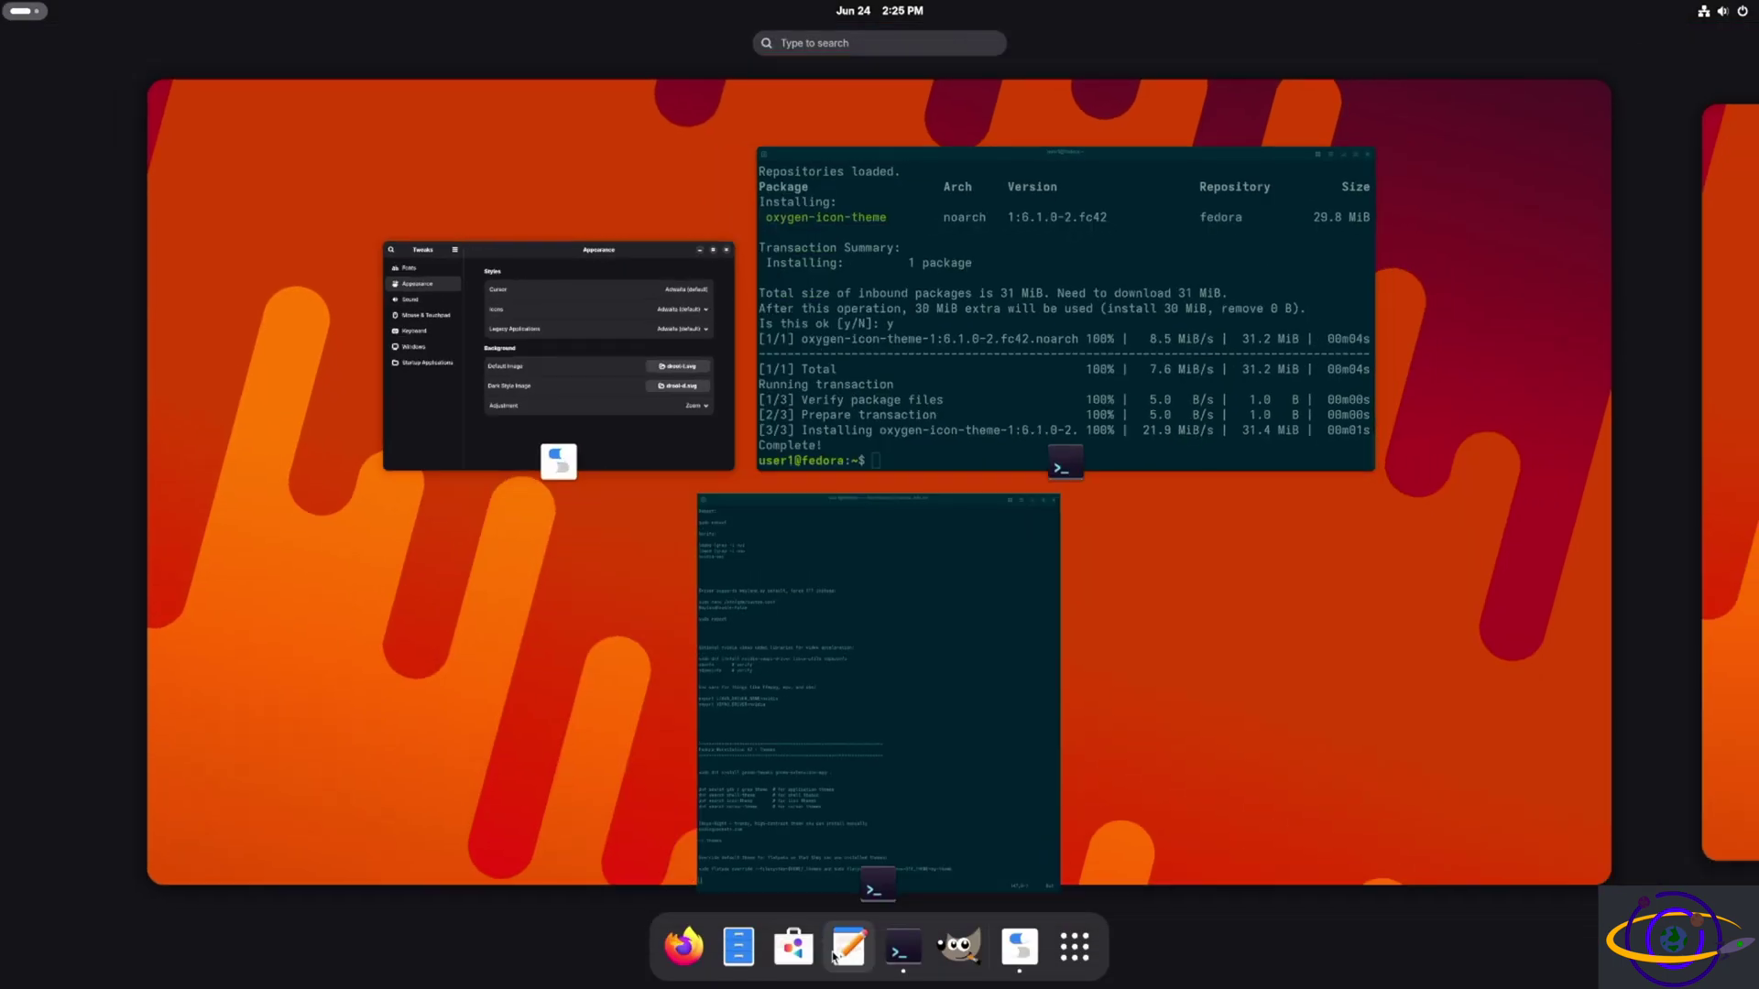
pyautogui.click(734, 950)
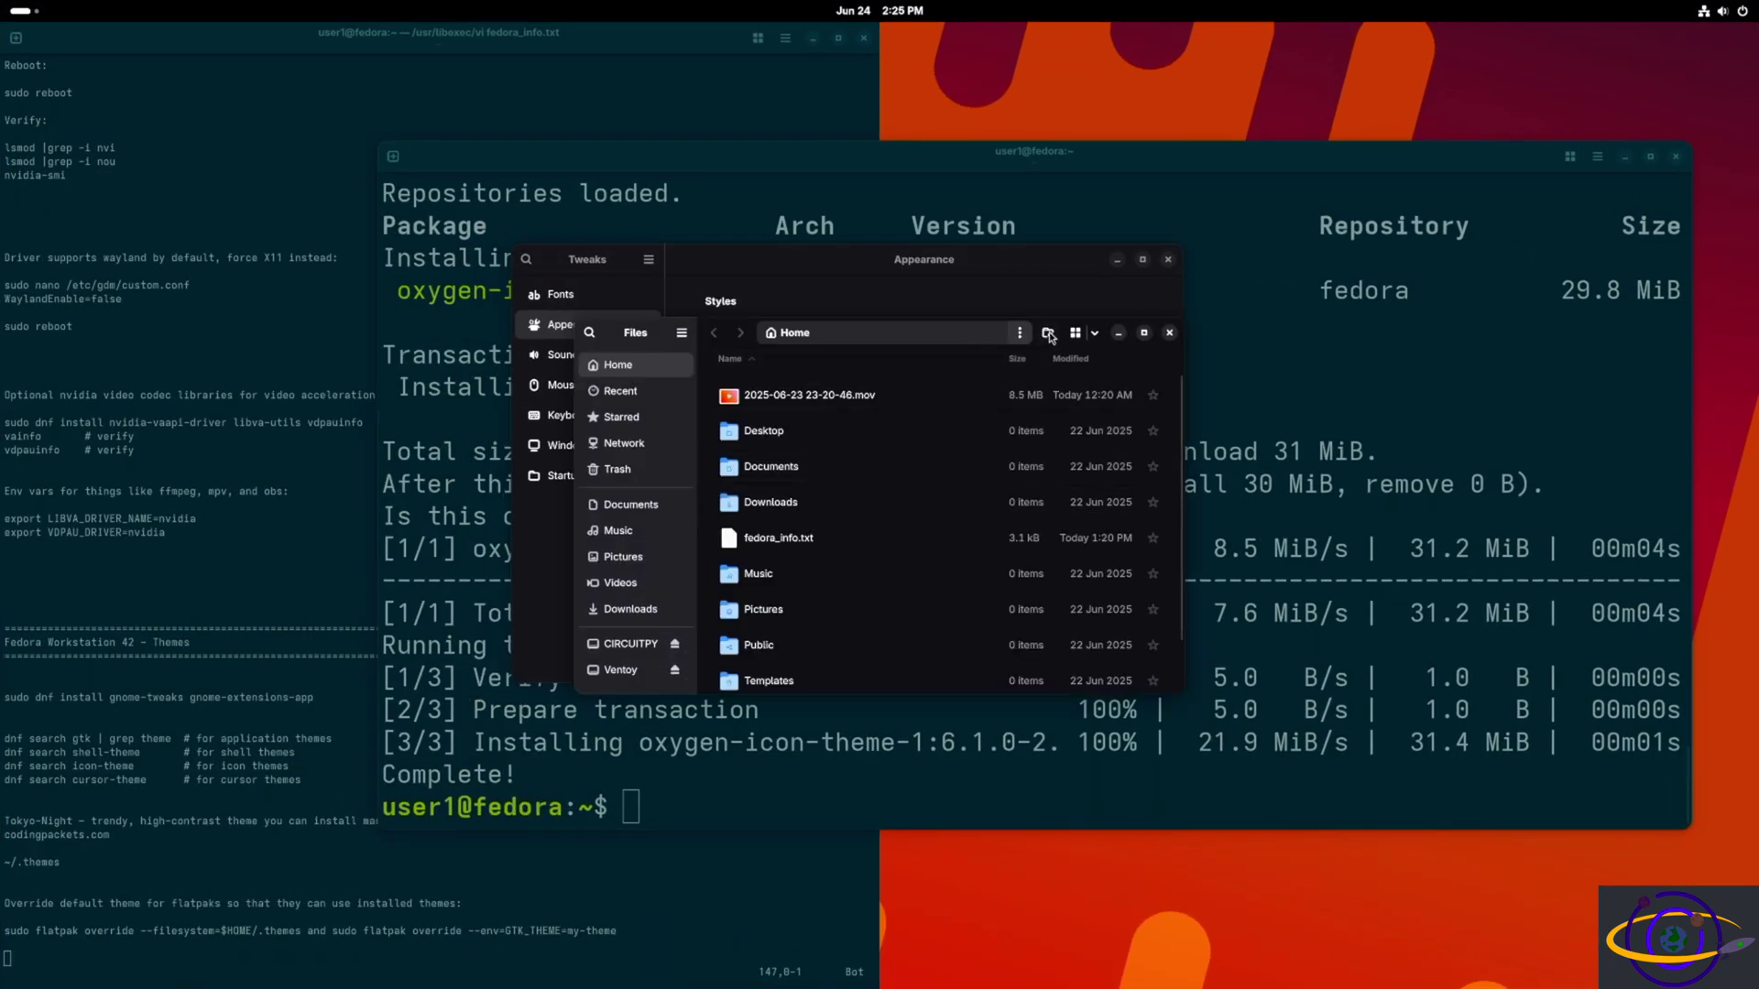
pyautogui.click(1077, 333)
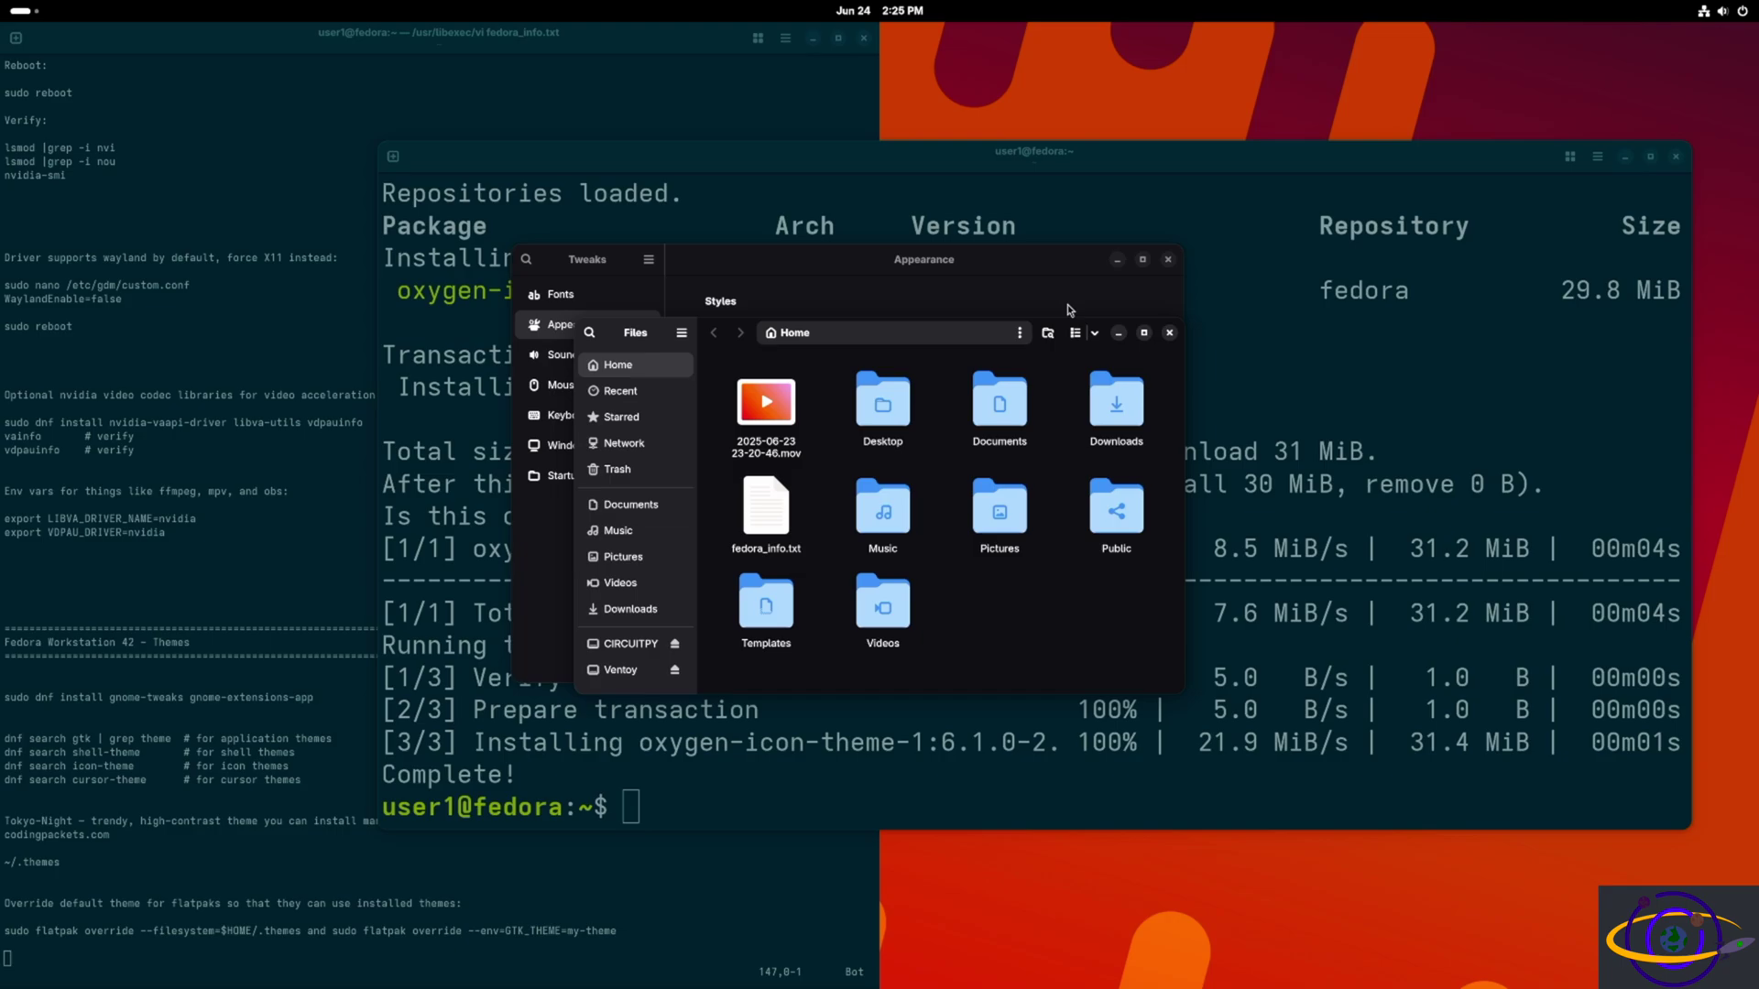
pyautogui.moveTo(1065, 331); pyautogui.dragTo(594, 527)
# Set the icon theme to Oxygen in Tweaks and move the Tweaks window so the Home folder icons are uncovered.
pyautogui.click(1104, 374)
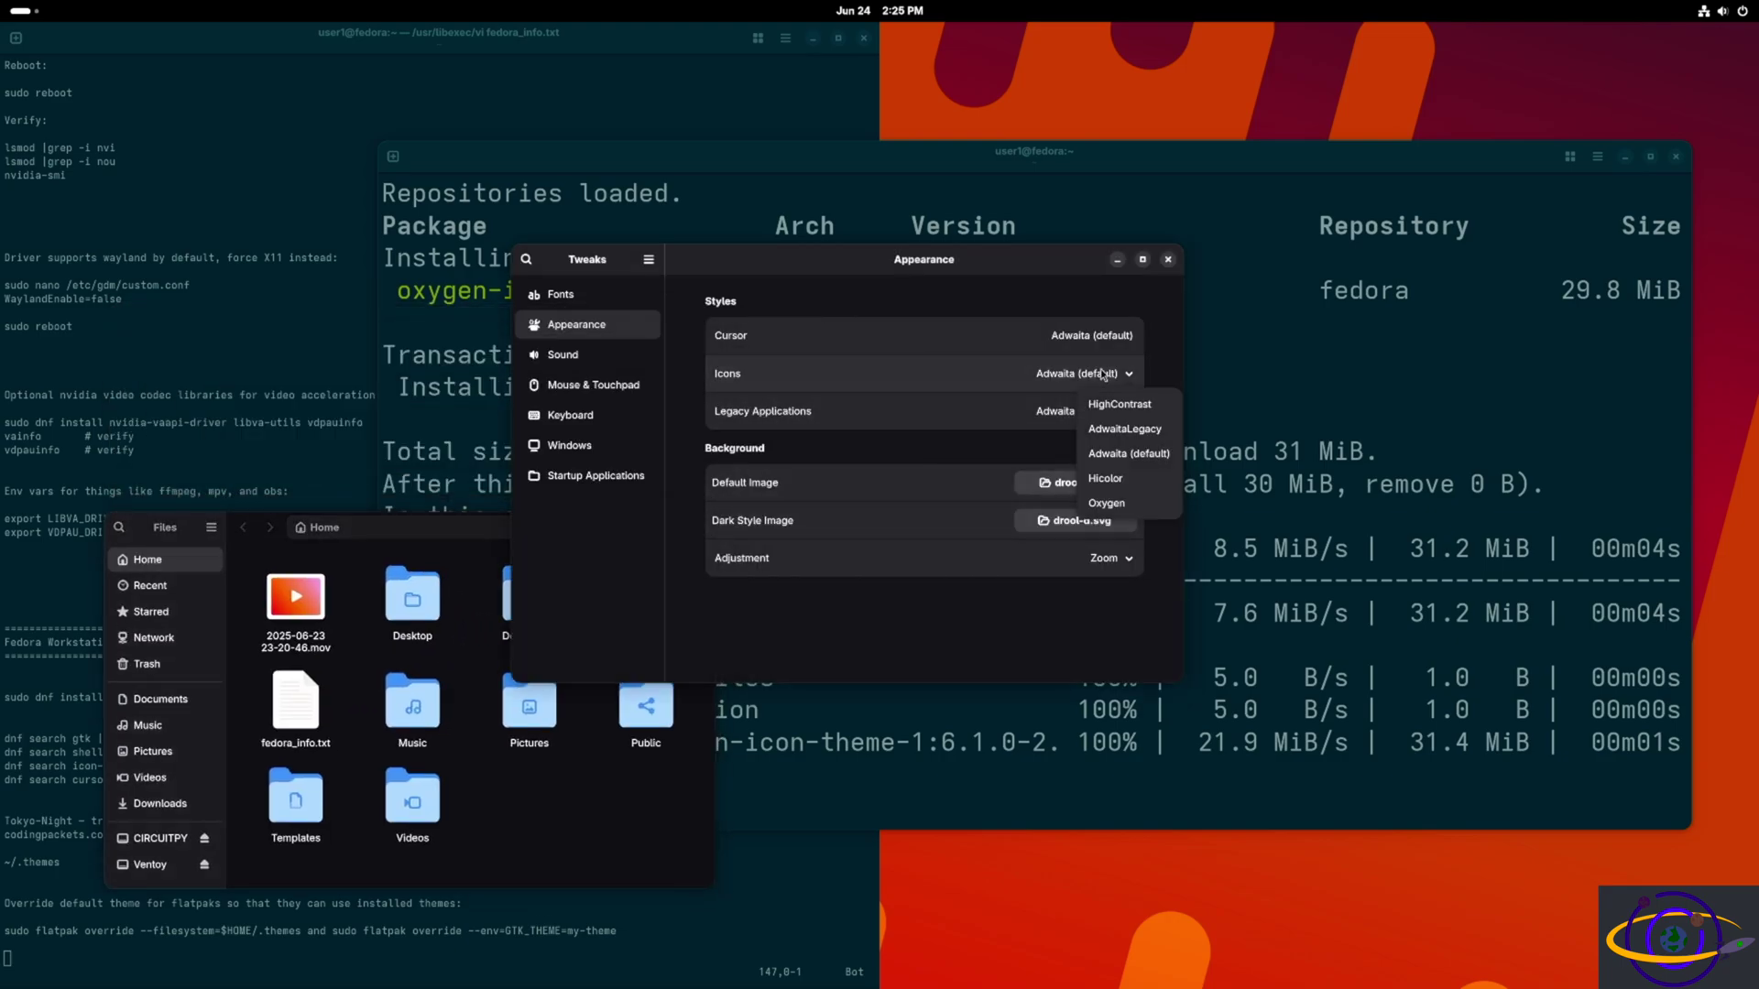
pyautogui.click(1116, 516)
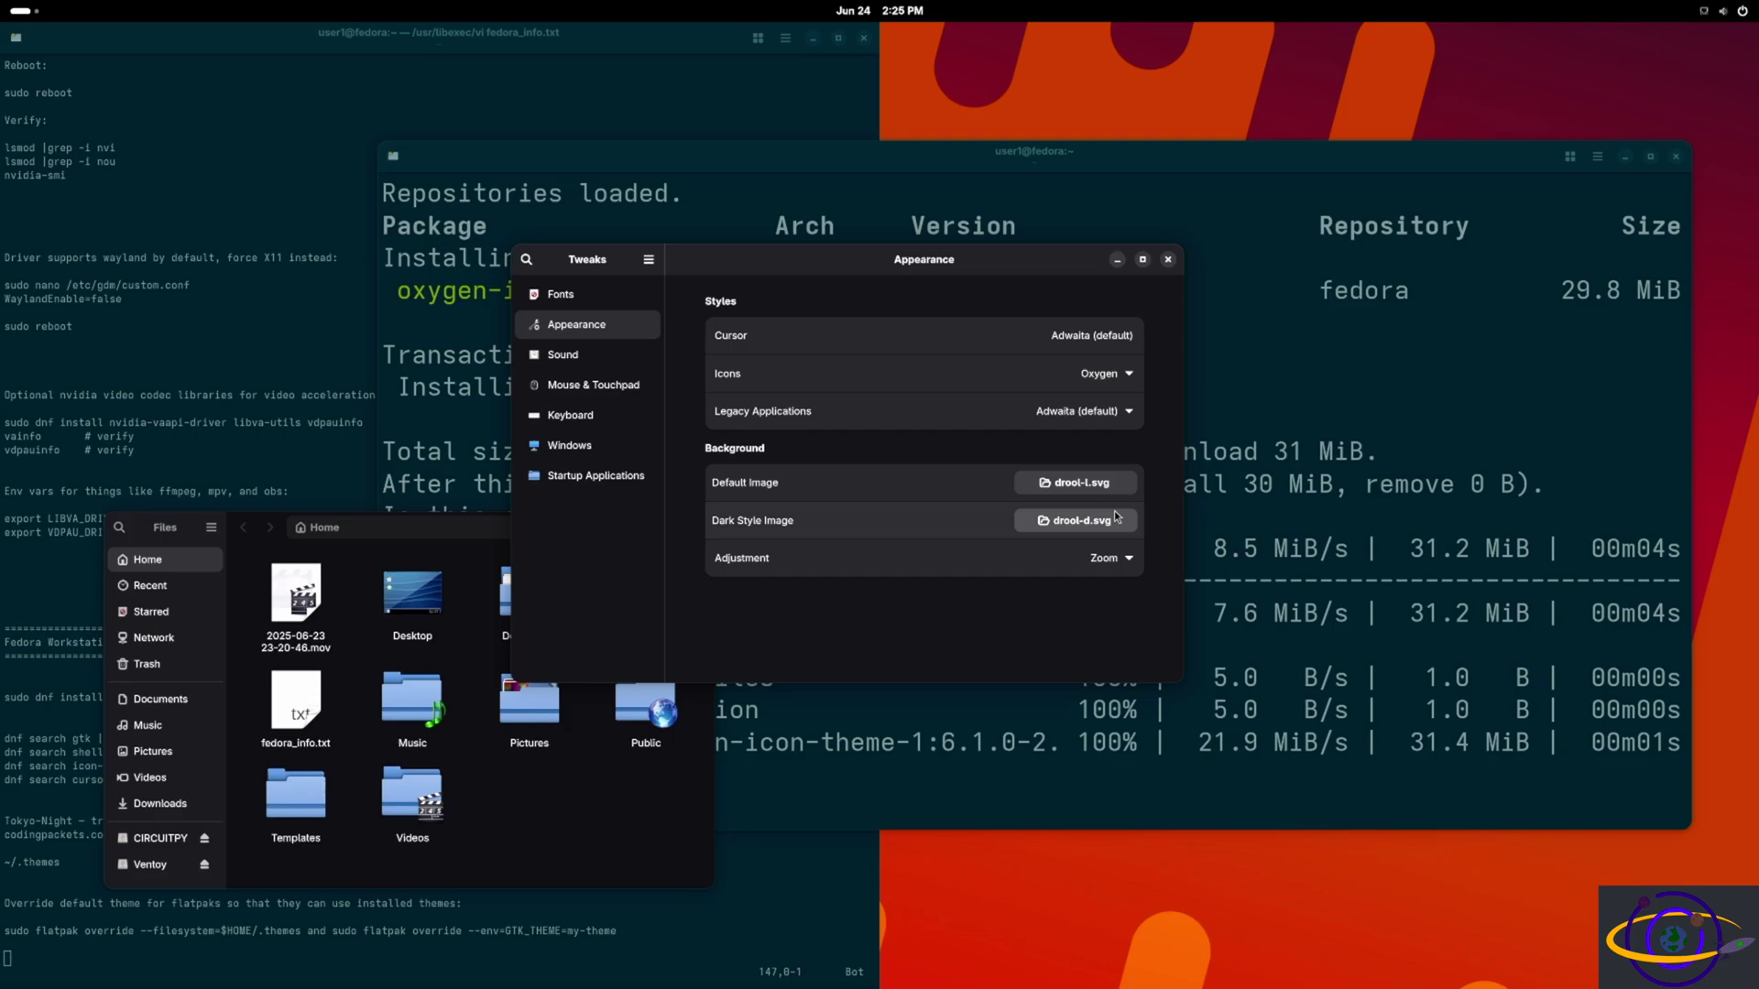
pyautogui.moveTo(982, 272); pyautogui.dragTo(1035, 105)
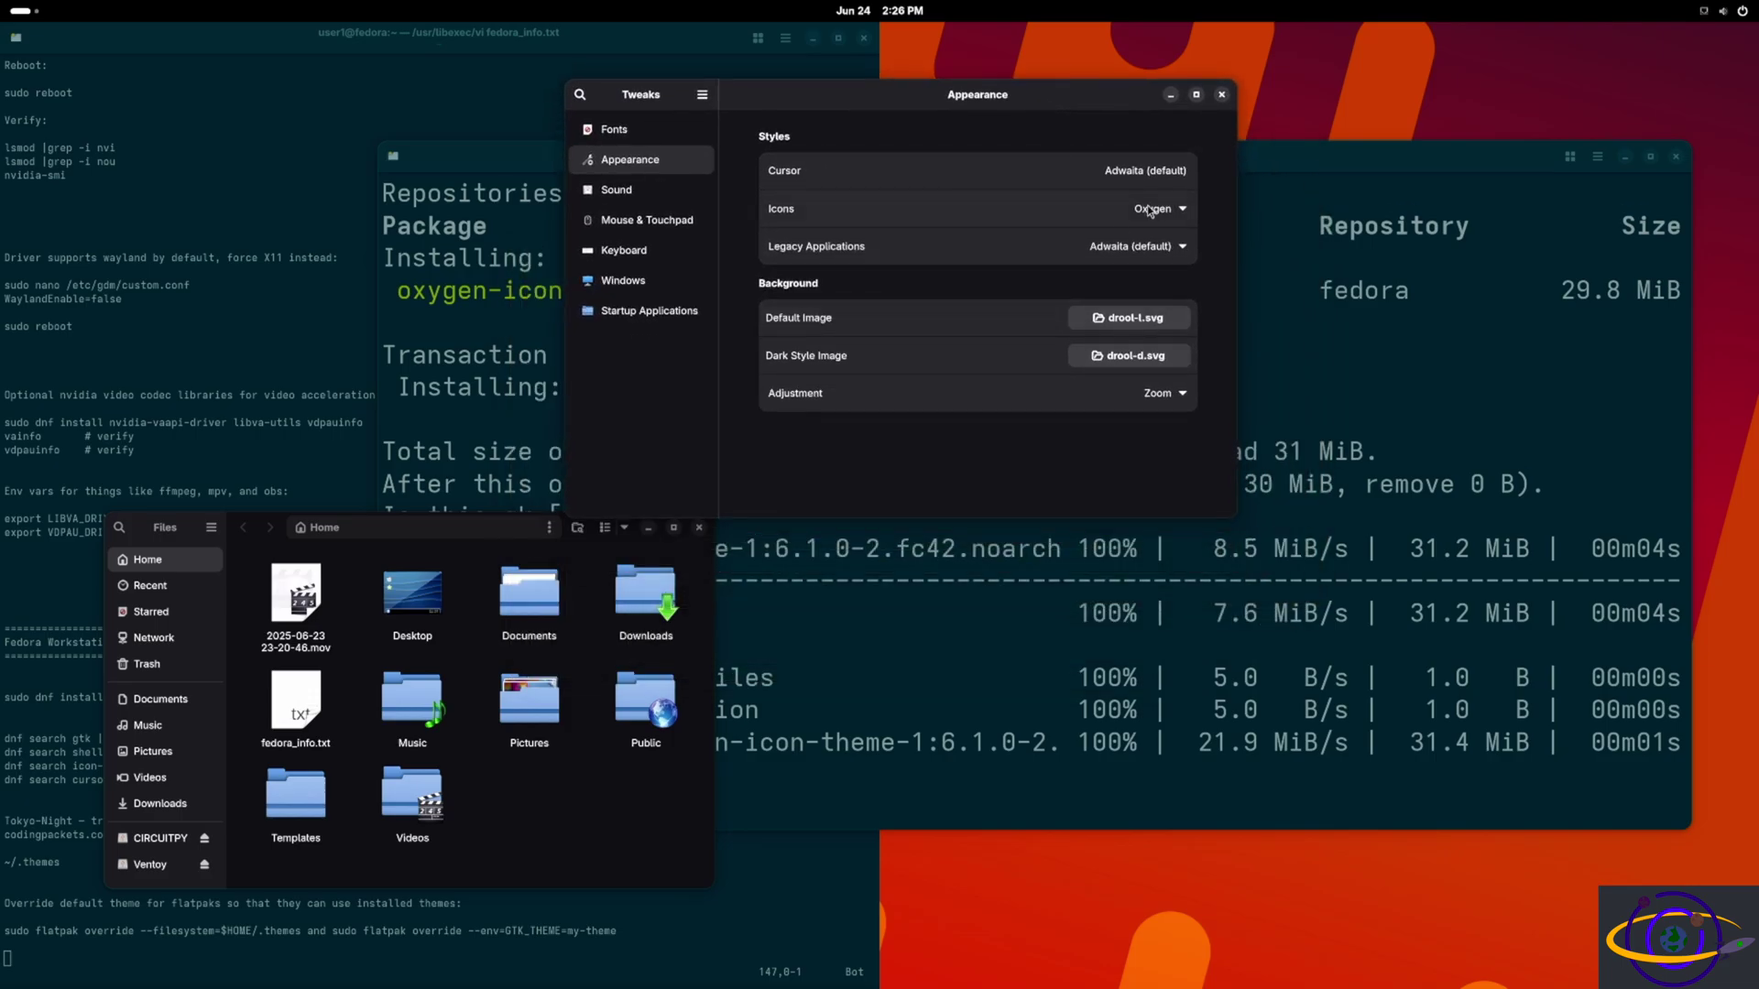
# Try the HighContrast icon theme, followed by AdwaitaLegacy, for comparison on the Home folder.
pyautogui.click(1180, 210)
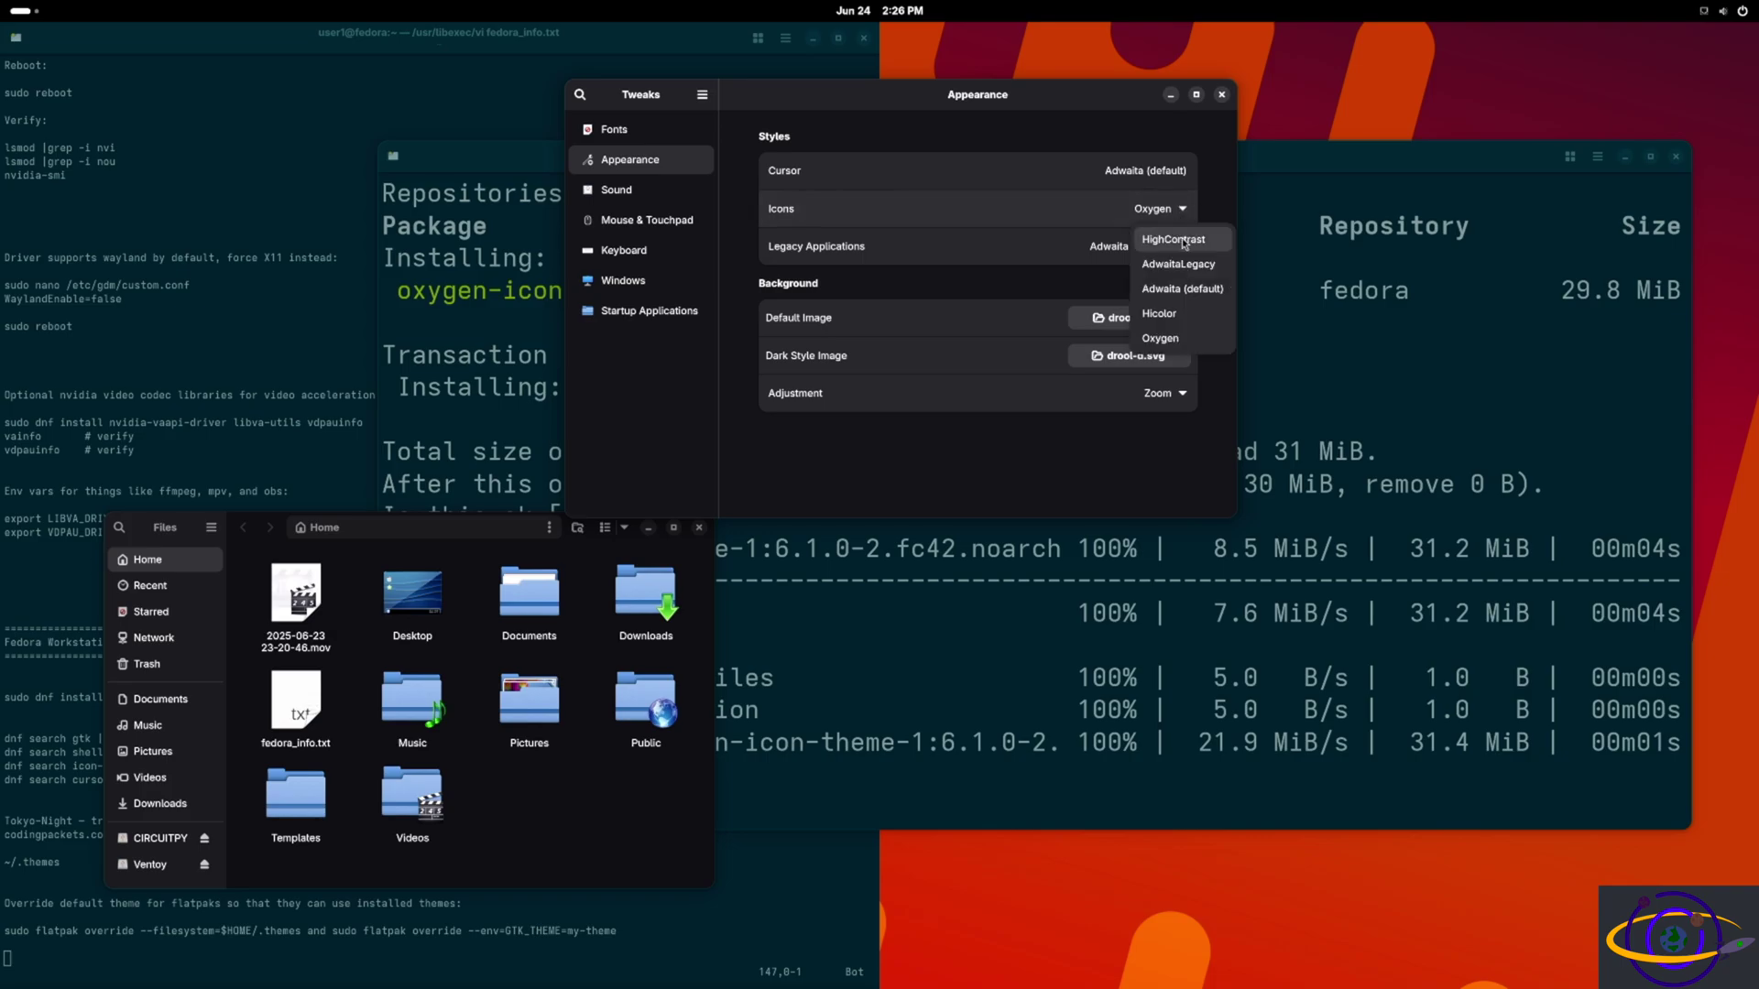
pyautogui.click(1168, 238)
pyautogui.click(1156, 218)
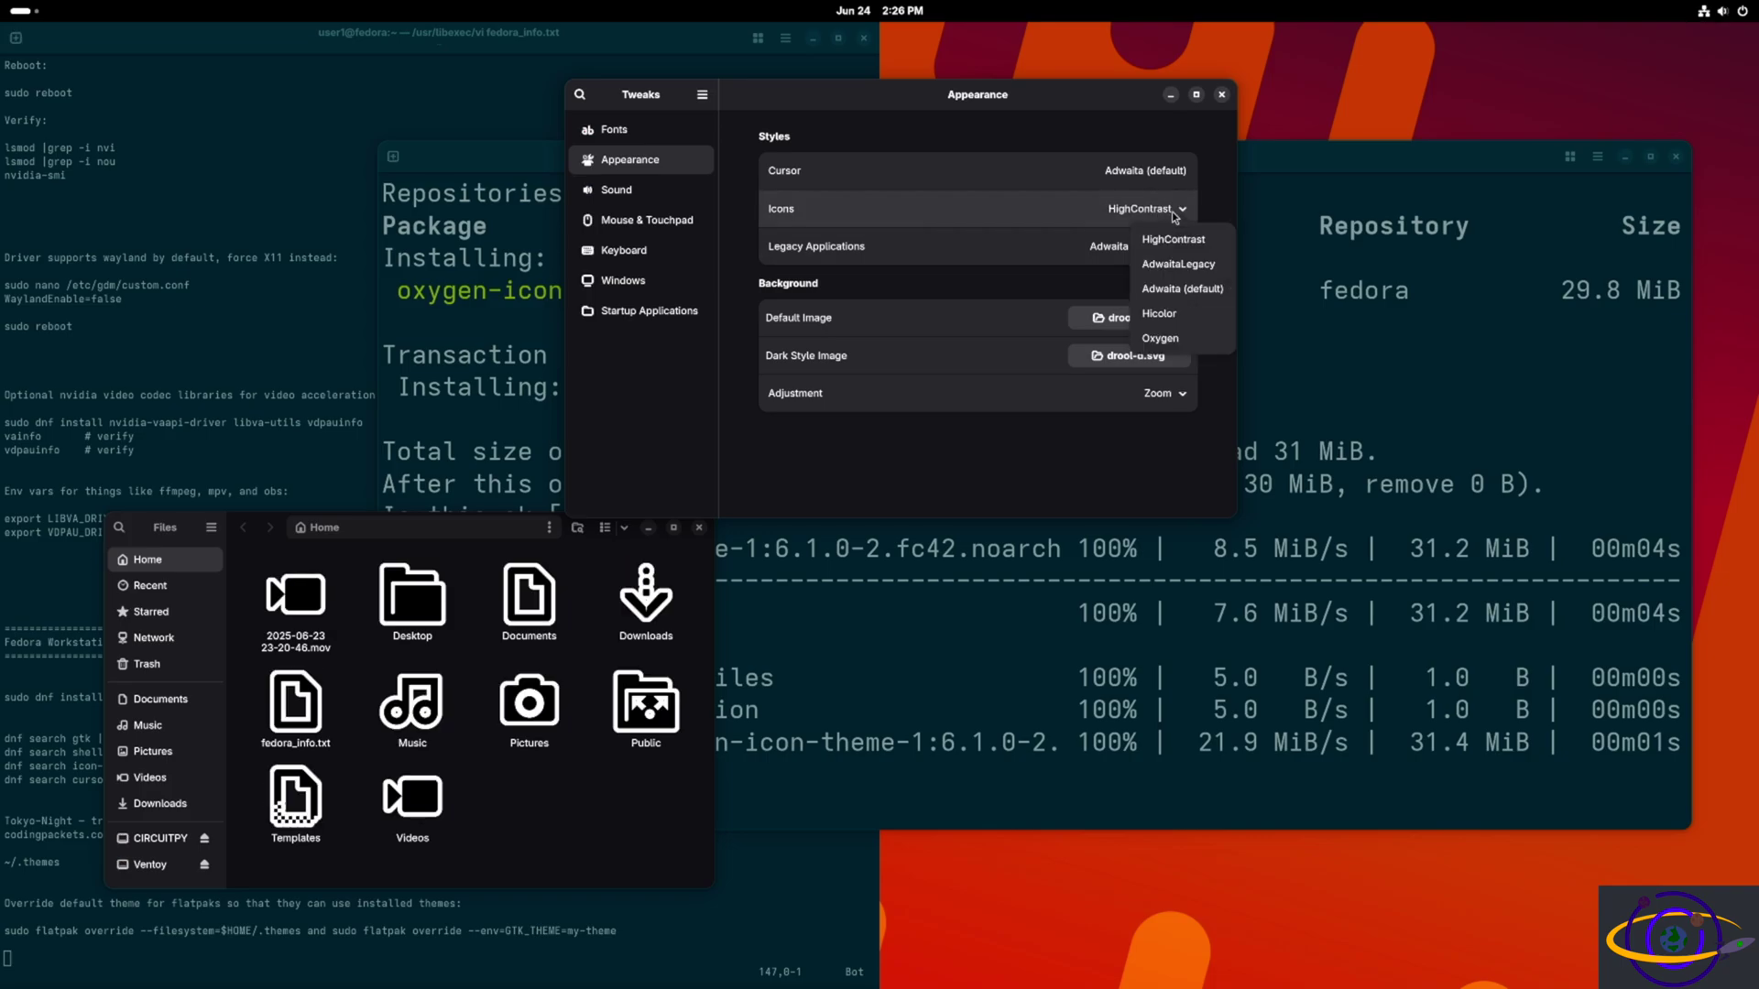
pyautogui.click(1195, 273)
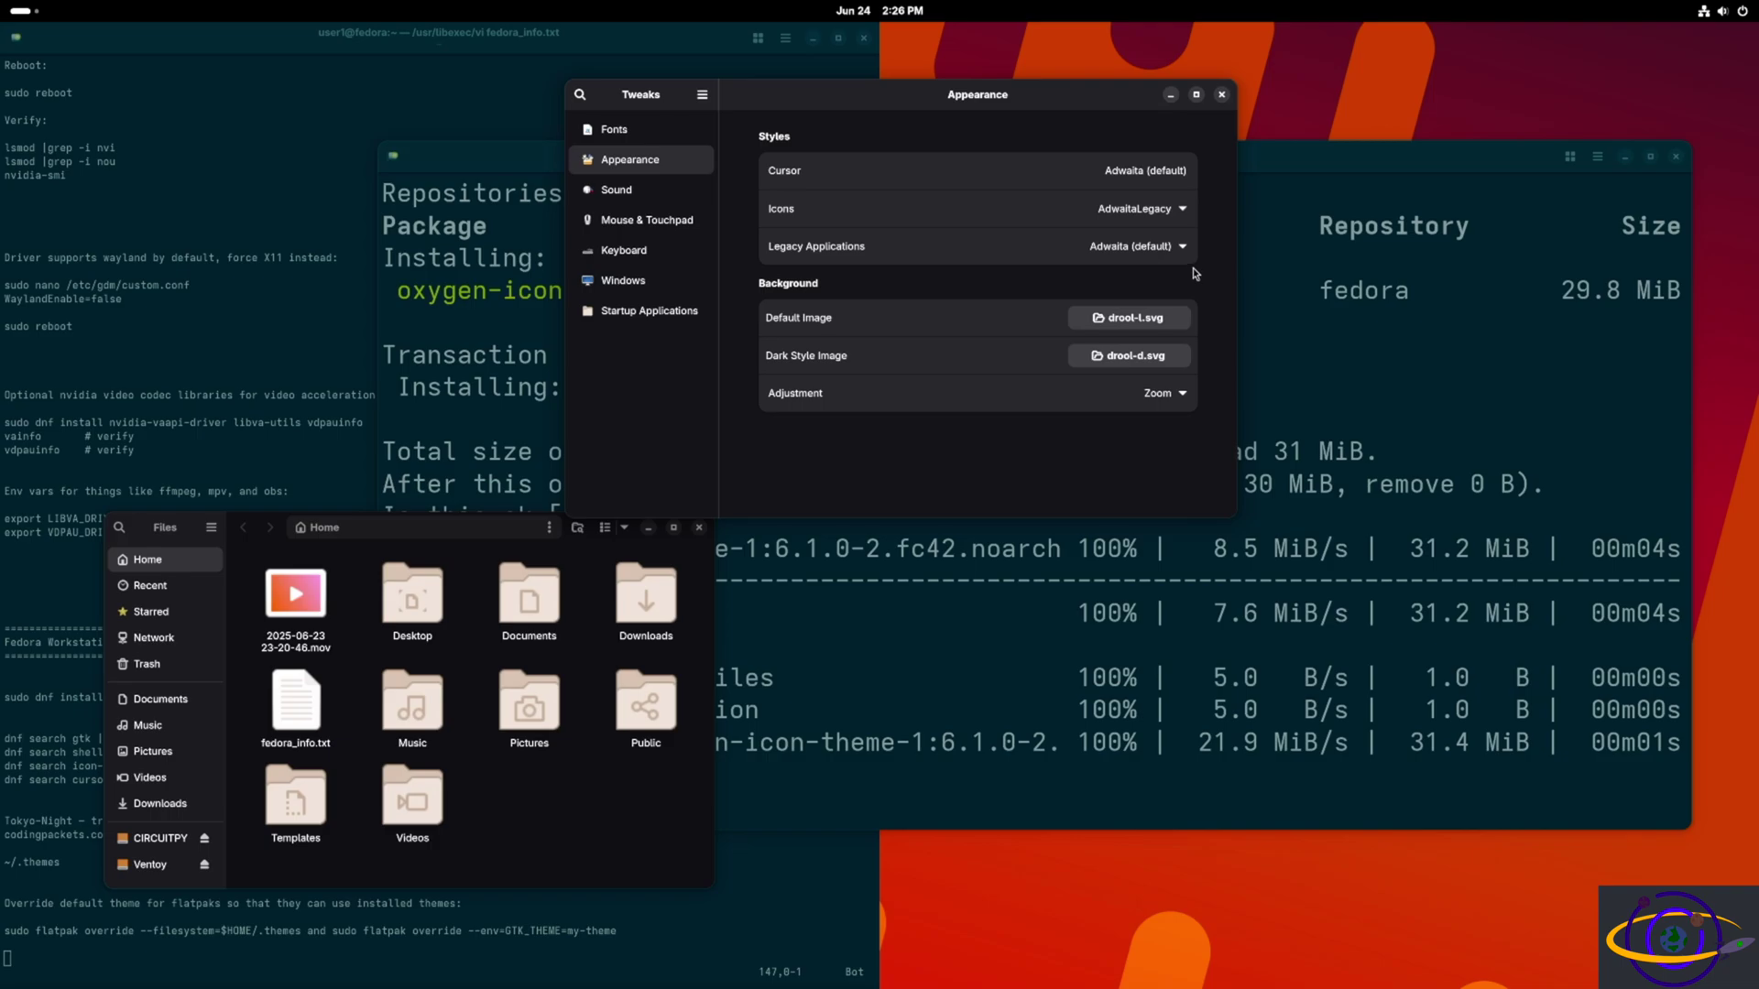
# Switch the icon theme back to Adwaita (default), and change it to Hicolor.
pyautogui.click(1170, 212)
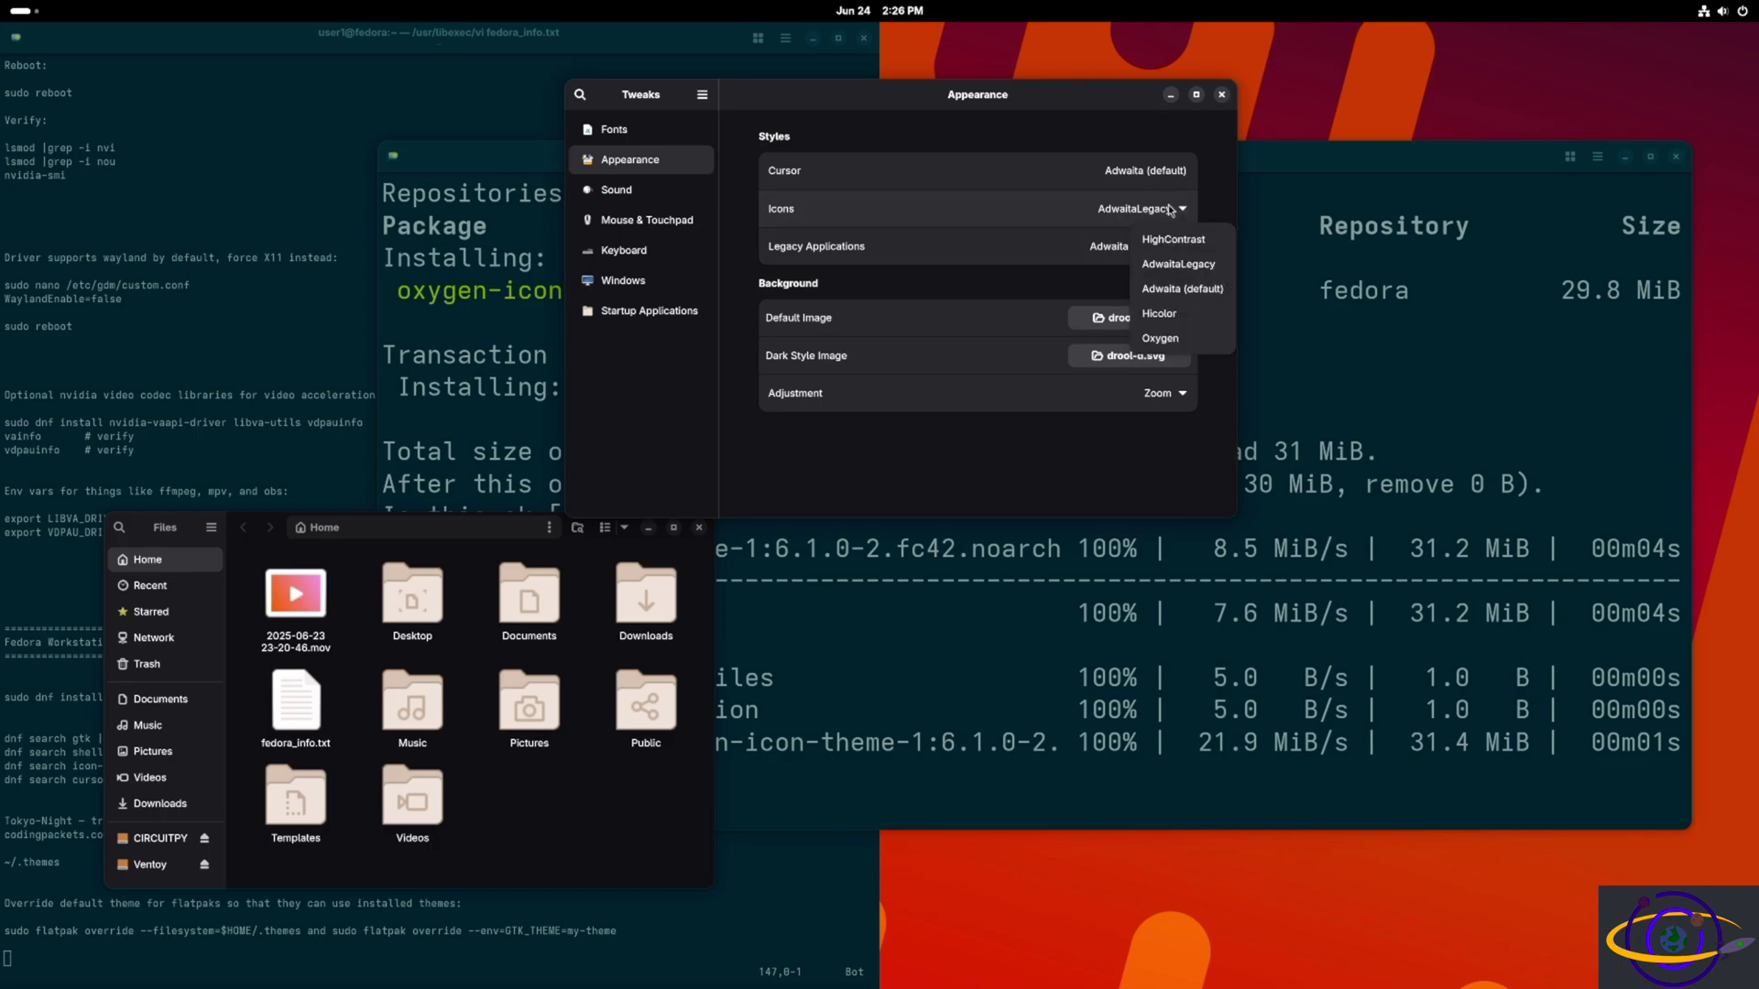
pyautogui.click(1191, 294)
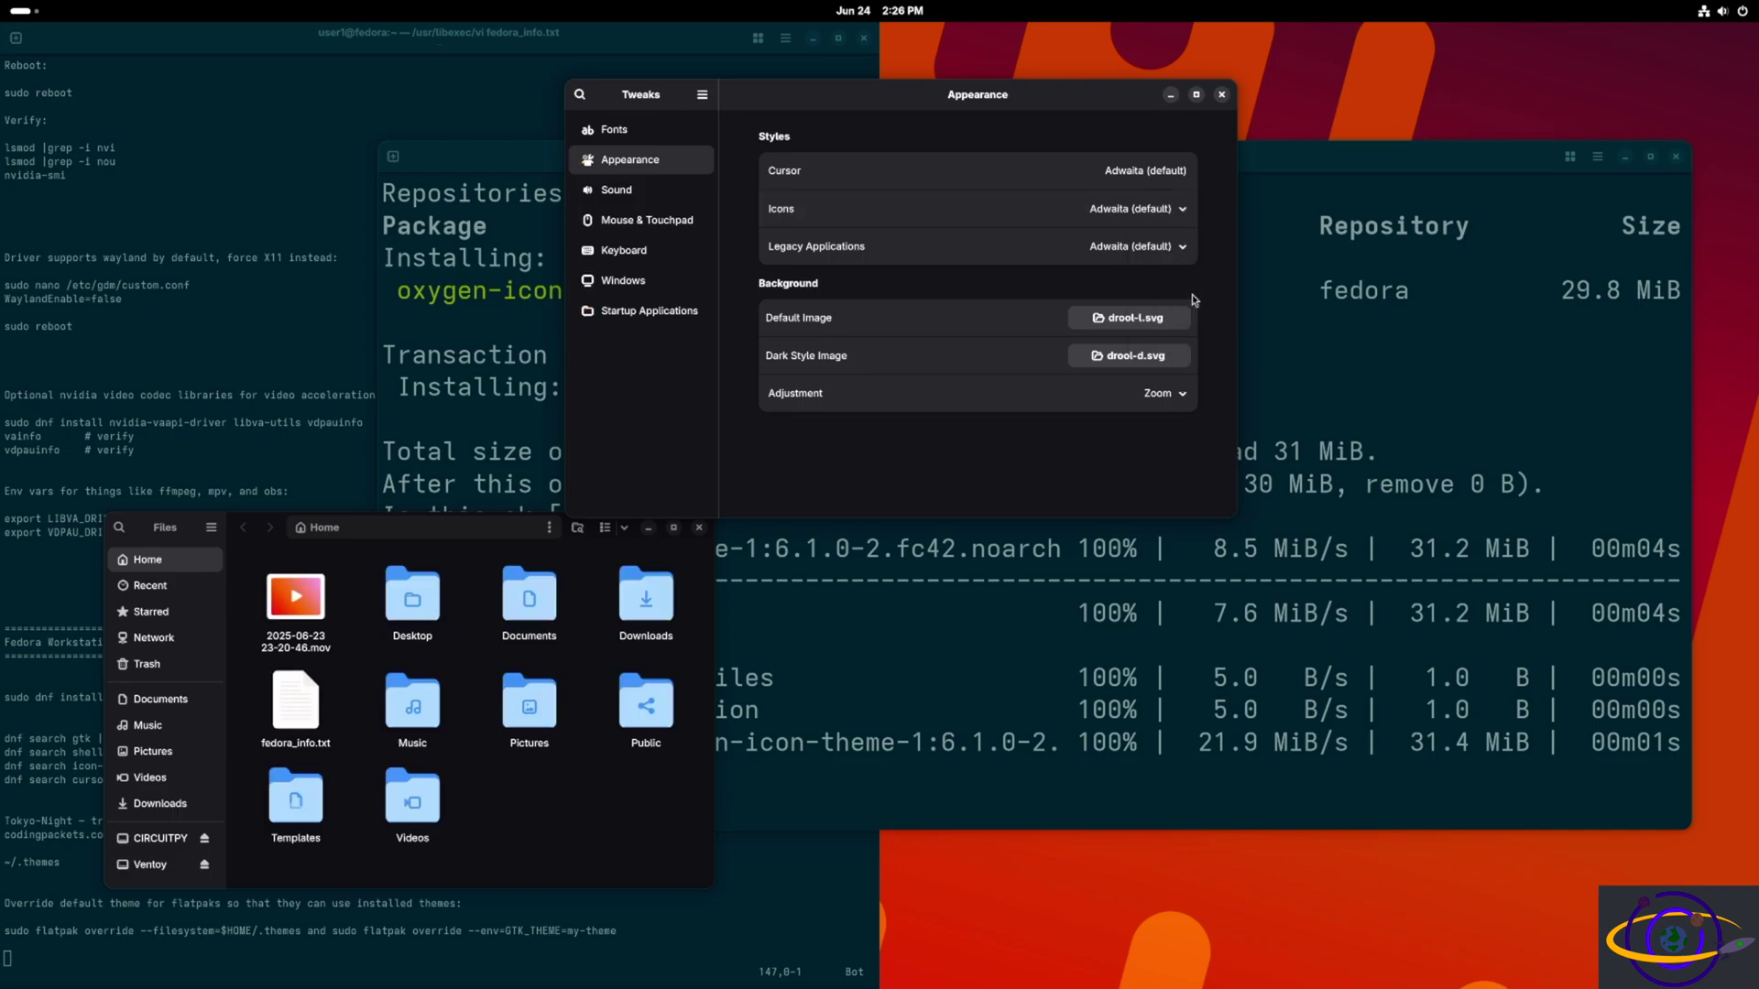
pyautogui.click(1180, 210)
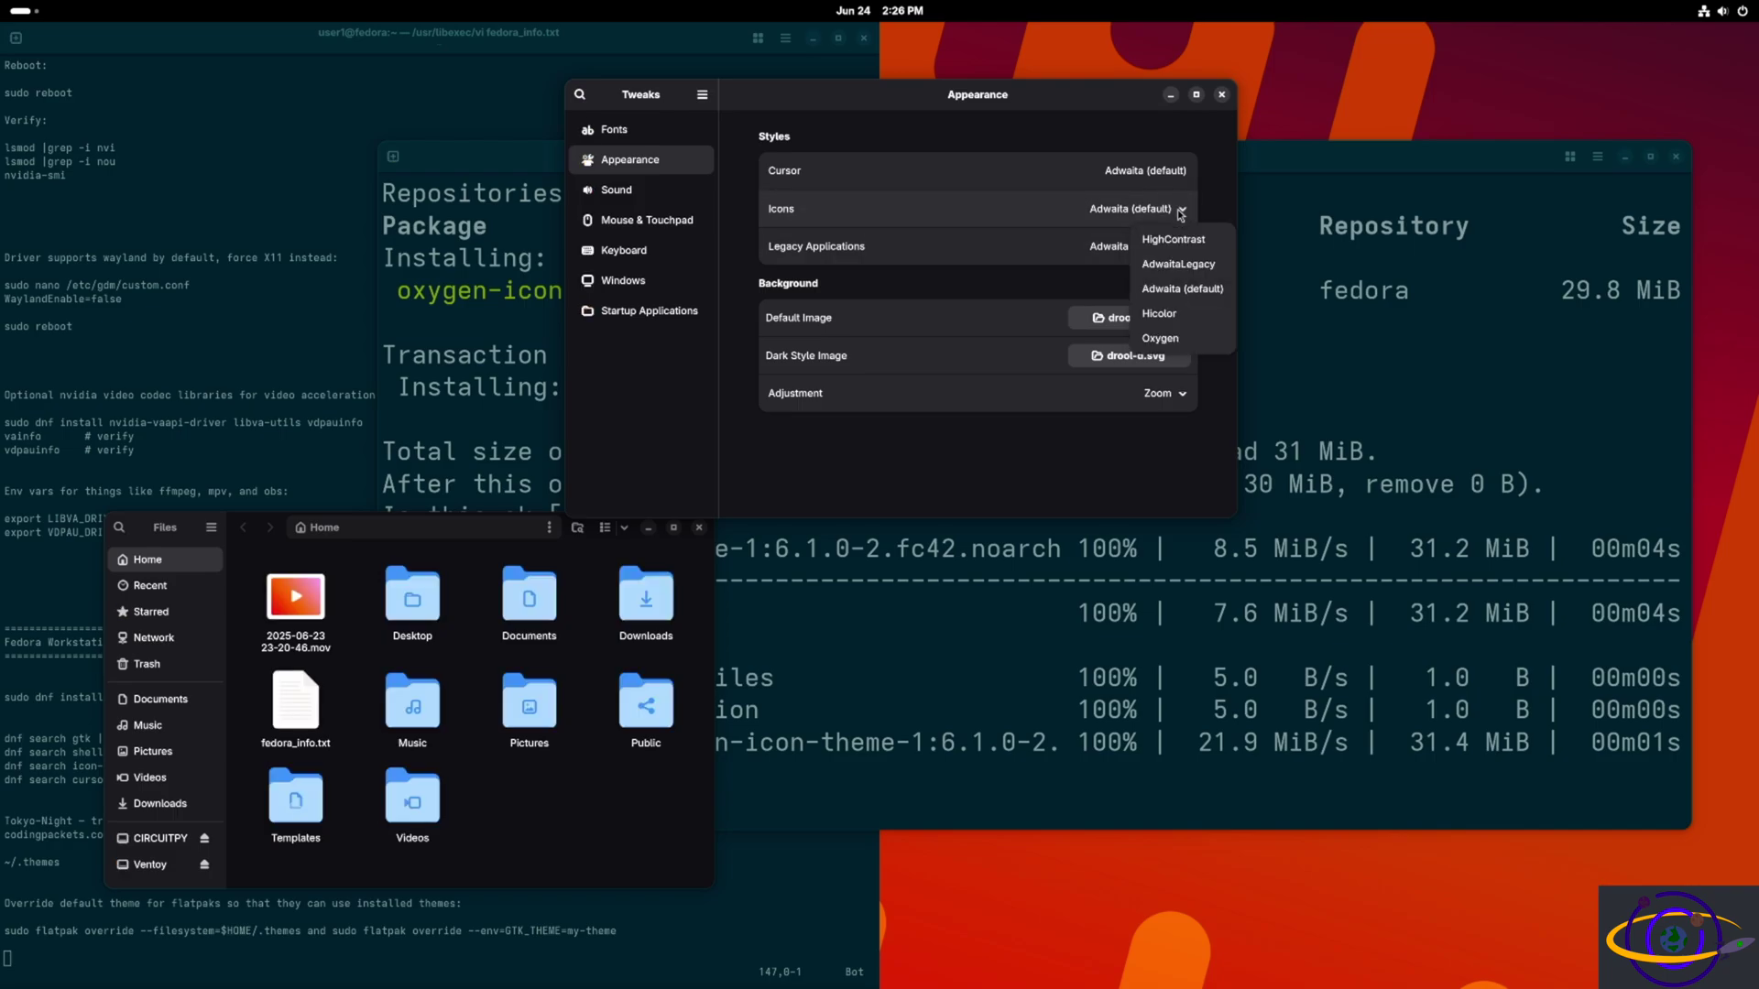
pyautogui.click(1184, 323)
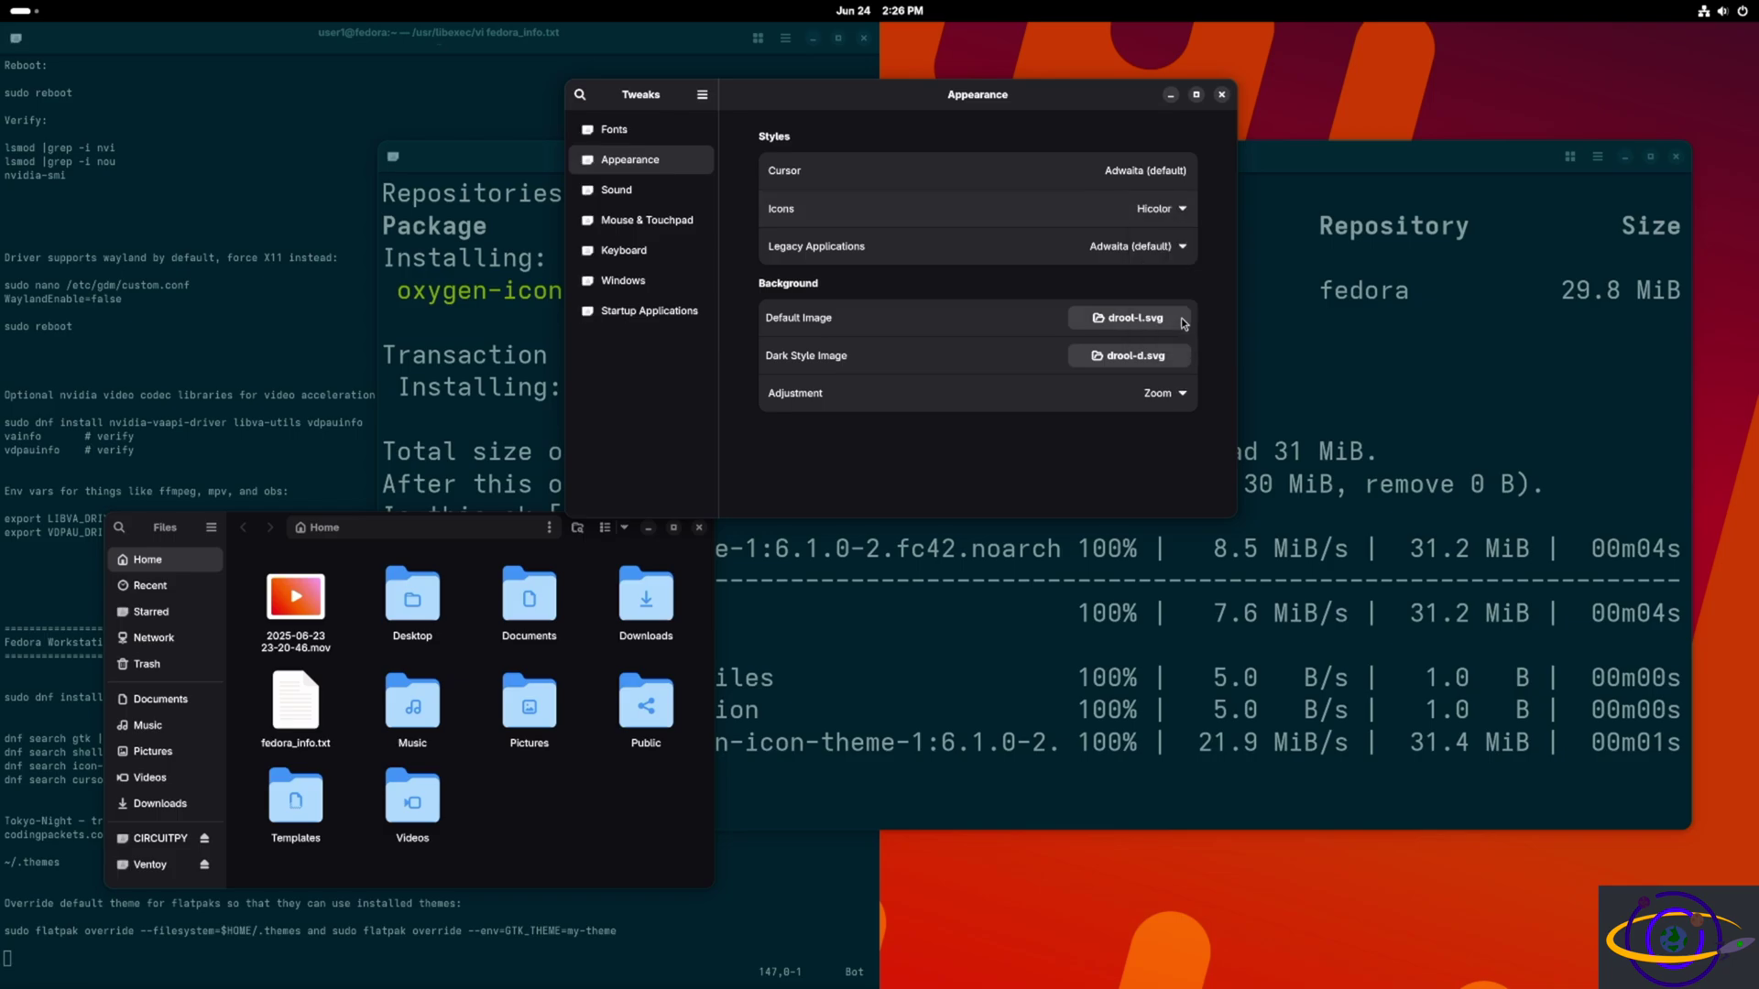
# Try the HighContrast and Oxygen icon themes, and set the icons back to Adwaita (default).
pyautogui.click(1173, 211)
pyautogui.click(1167, 249)
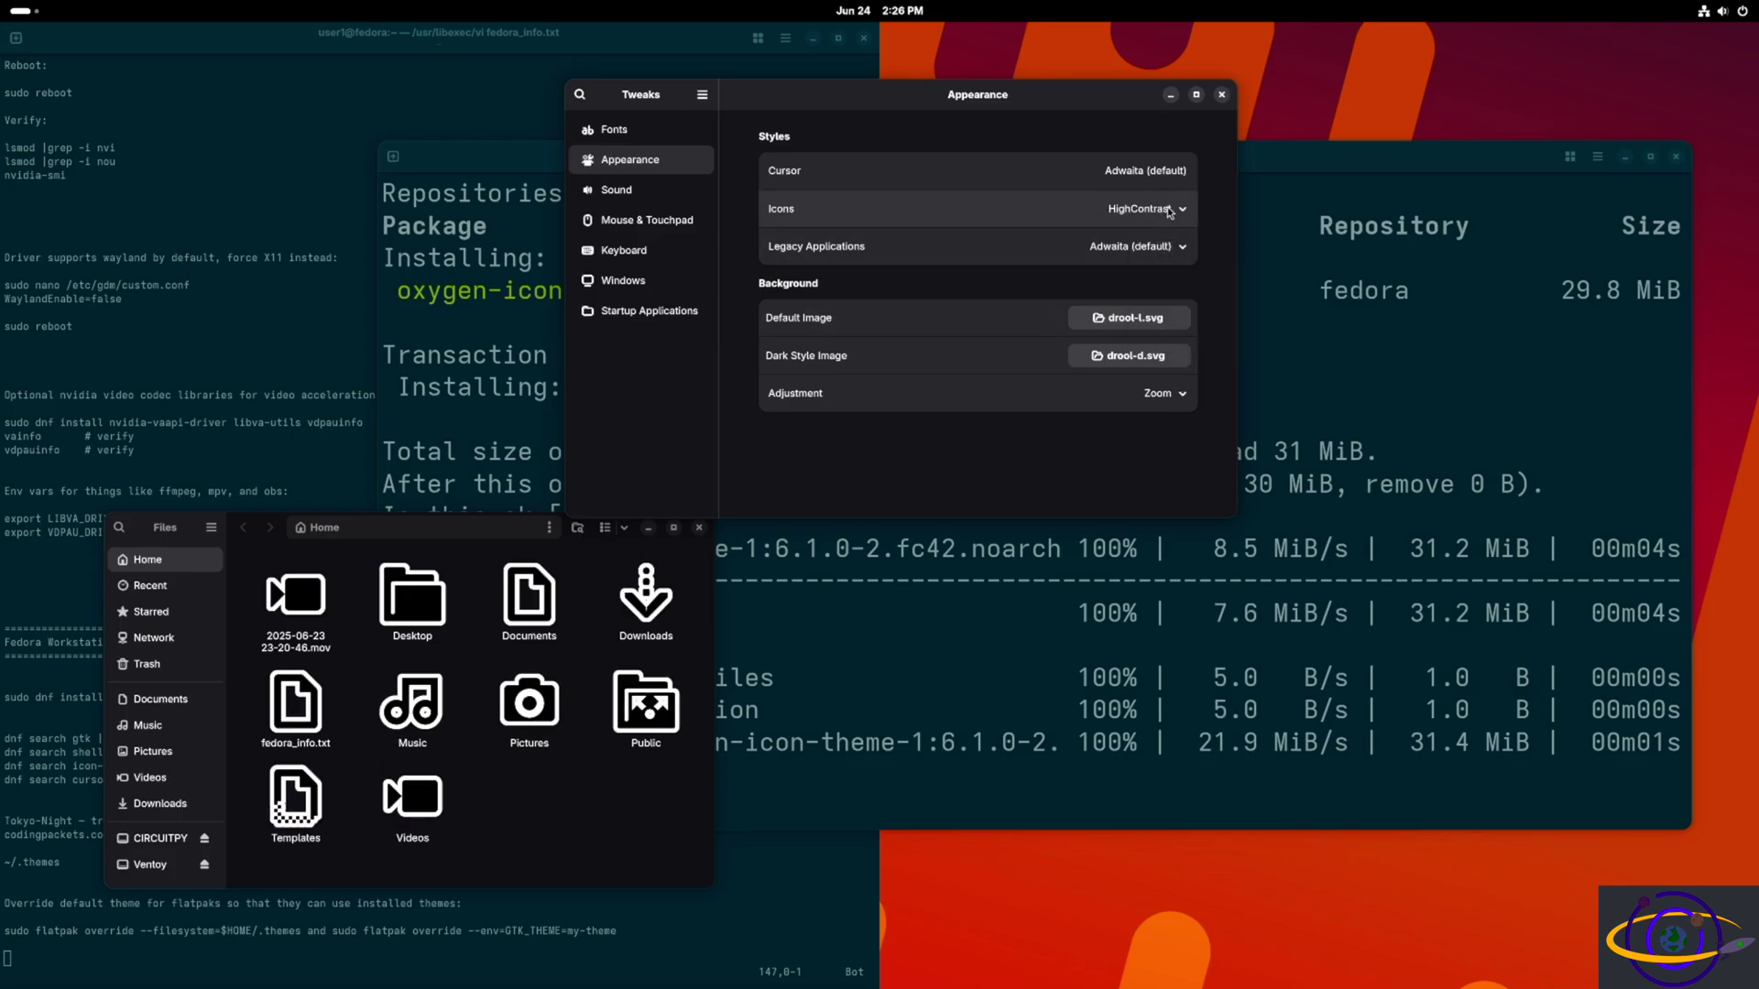
pyautogui.click(1169, 210)
pyautogui.click(1191, 337)
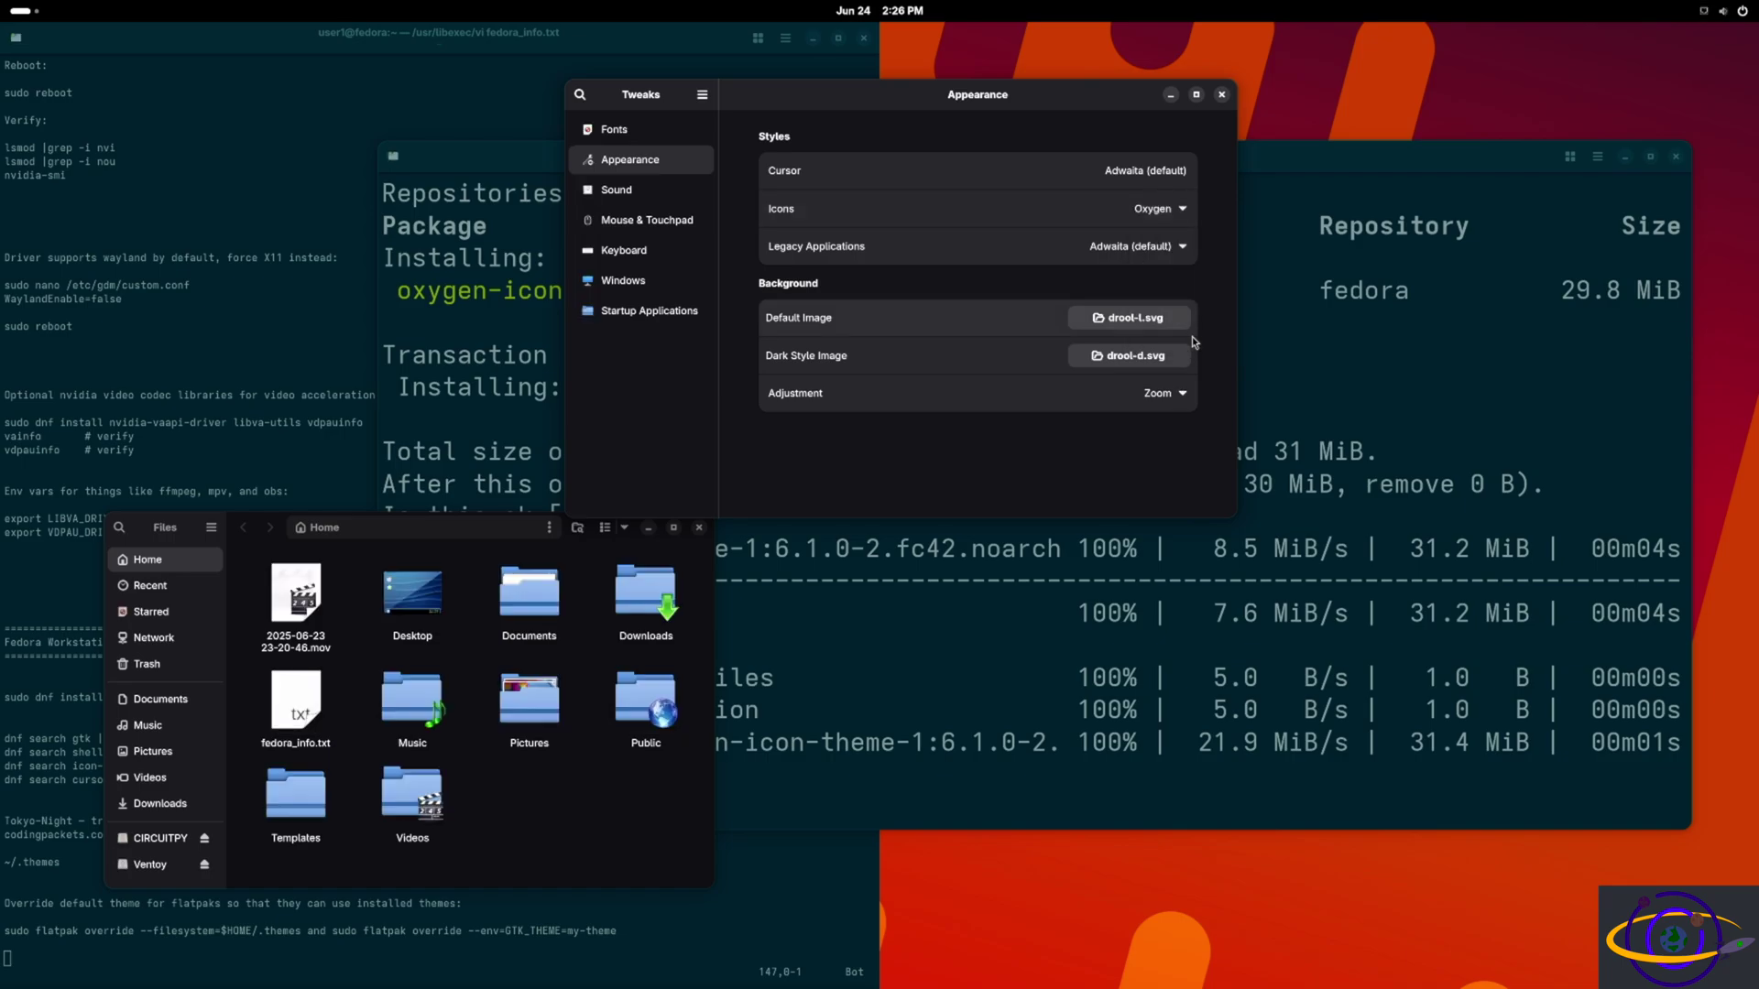
pyautogui.click(1176, 213)
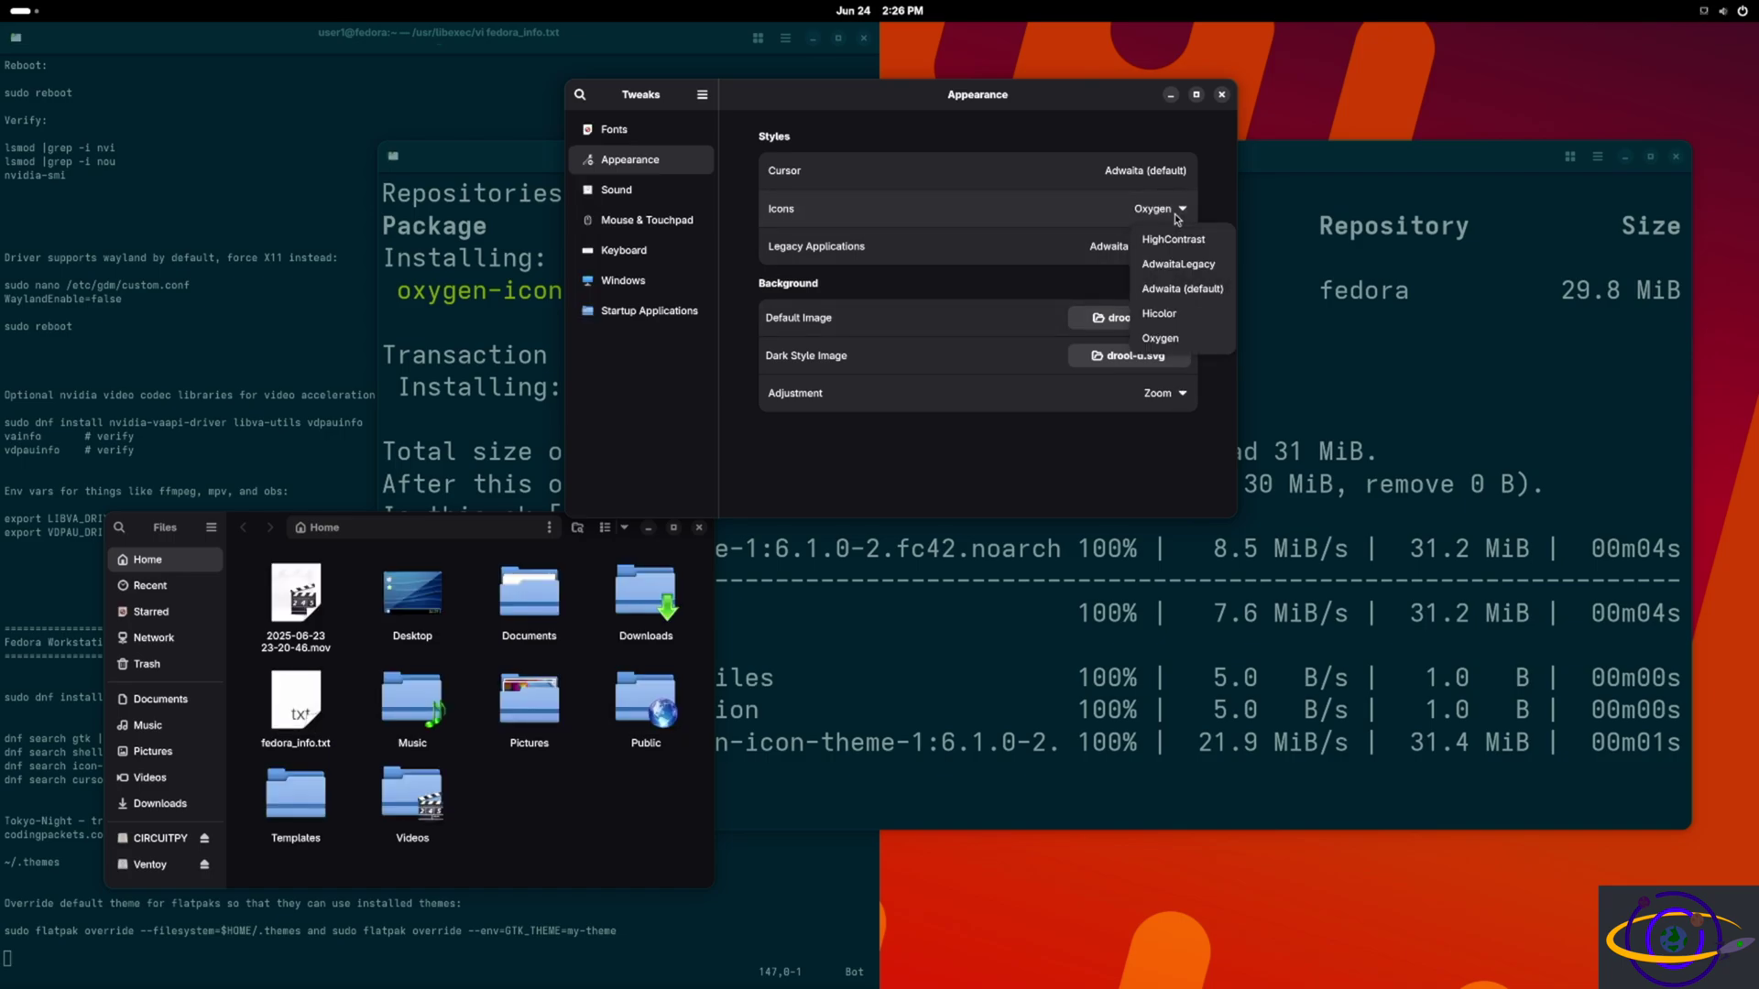
pyautogui.click(1182, 290)
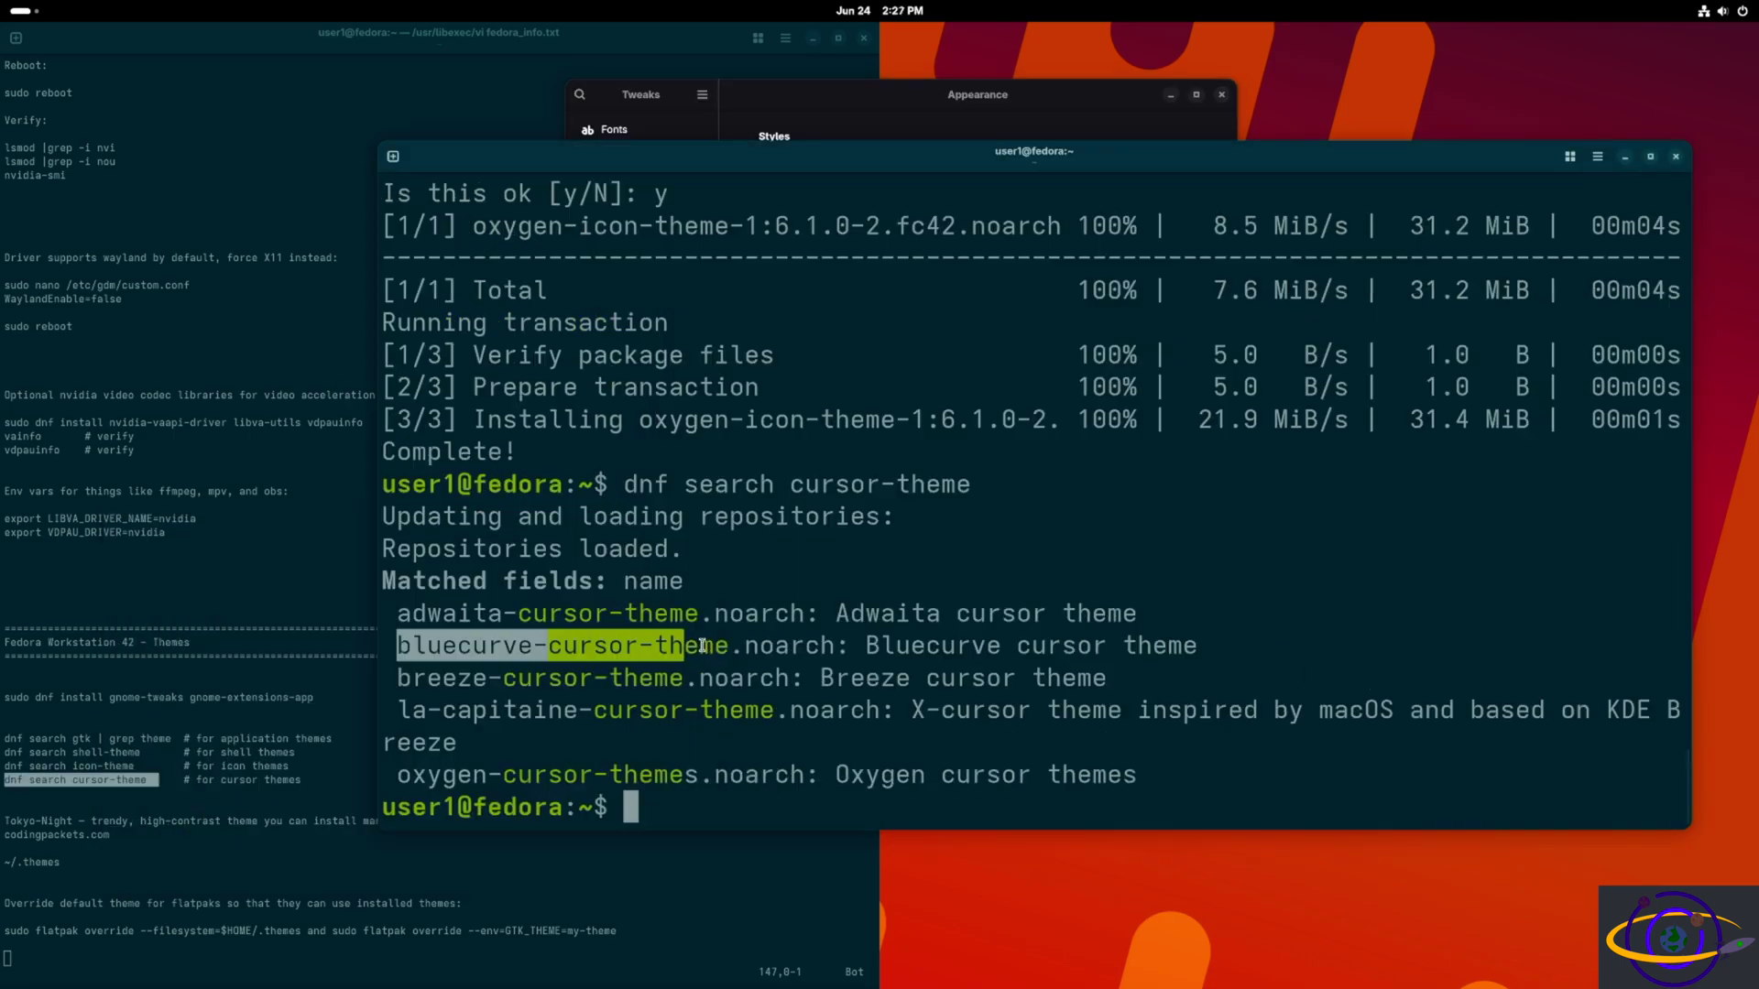
# Copy the package name bluecurve-cursor-theme.noarch from the cursor theme search results in the terminal.
pyautogui.moveTo(702, 646); pyautogui.dragTo(833, 647)
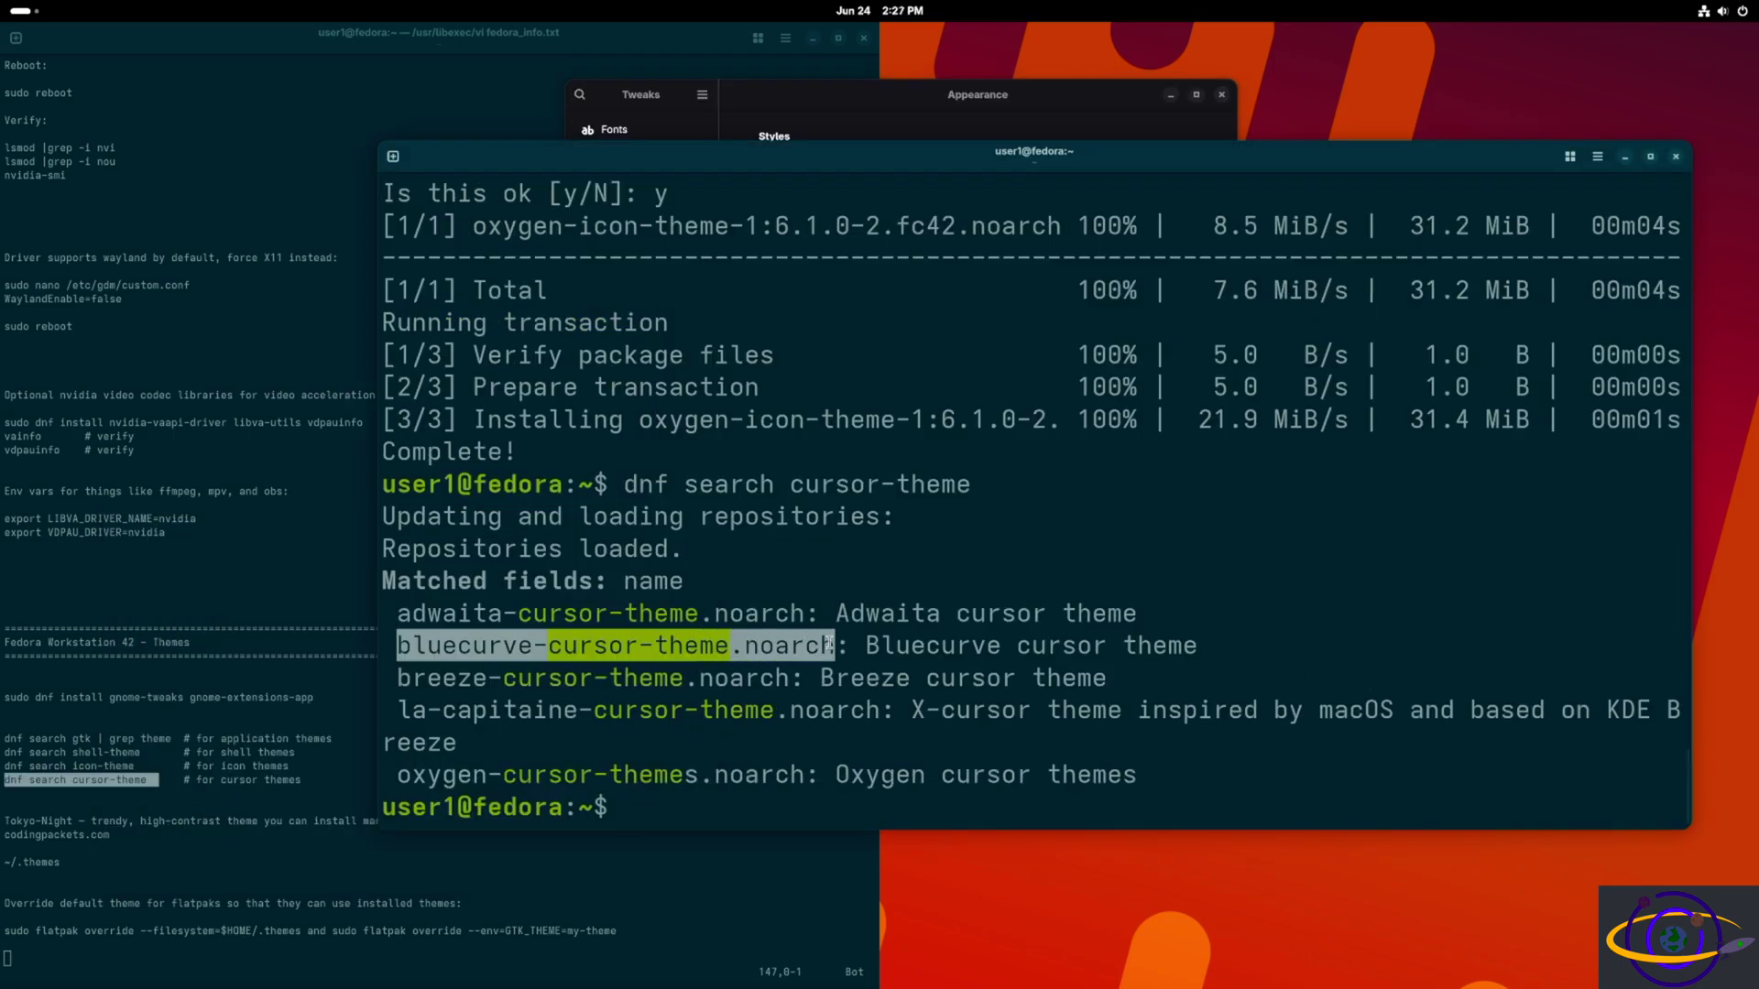
pyautogui.rightClick(803, 648)
pyautogui.click(857, 697)
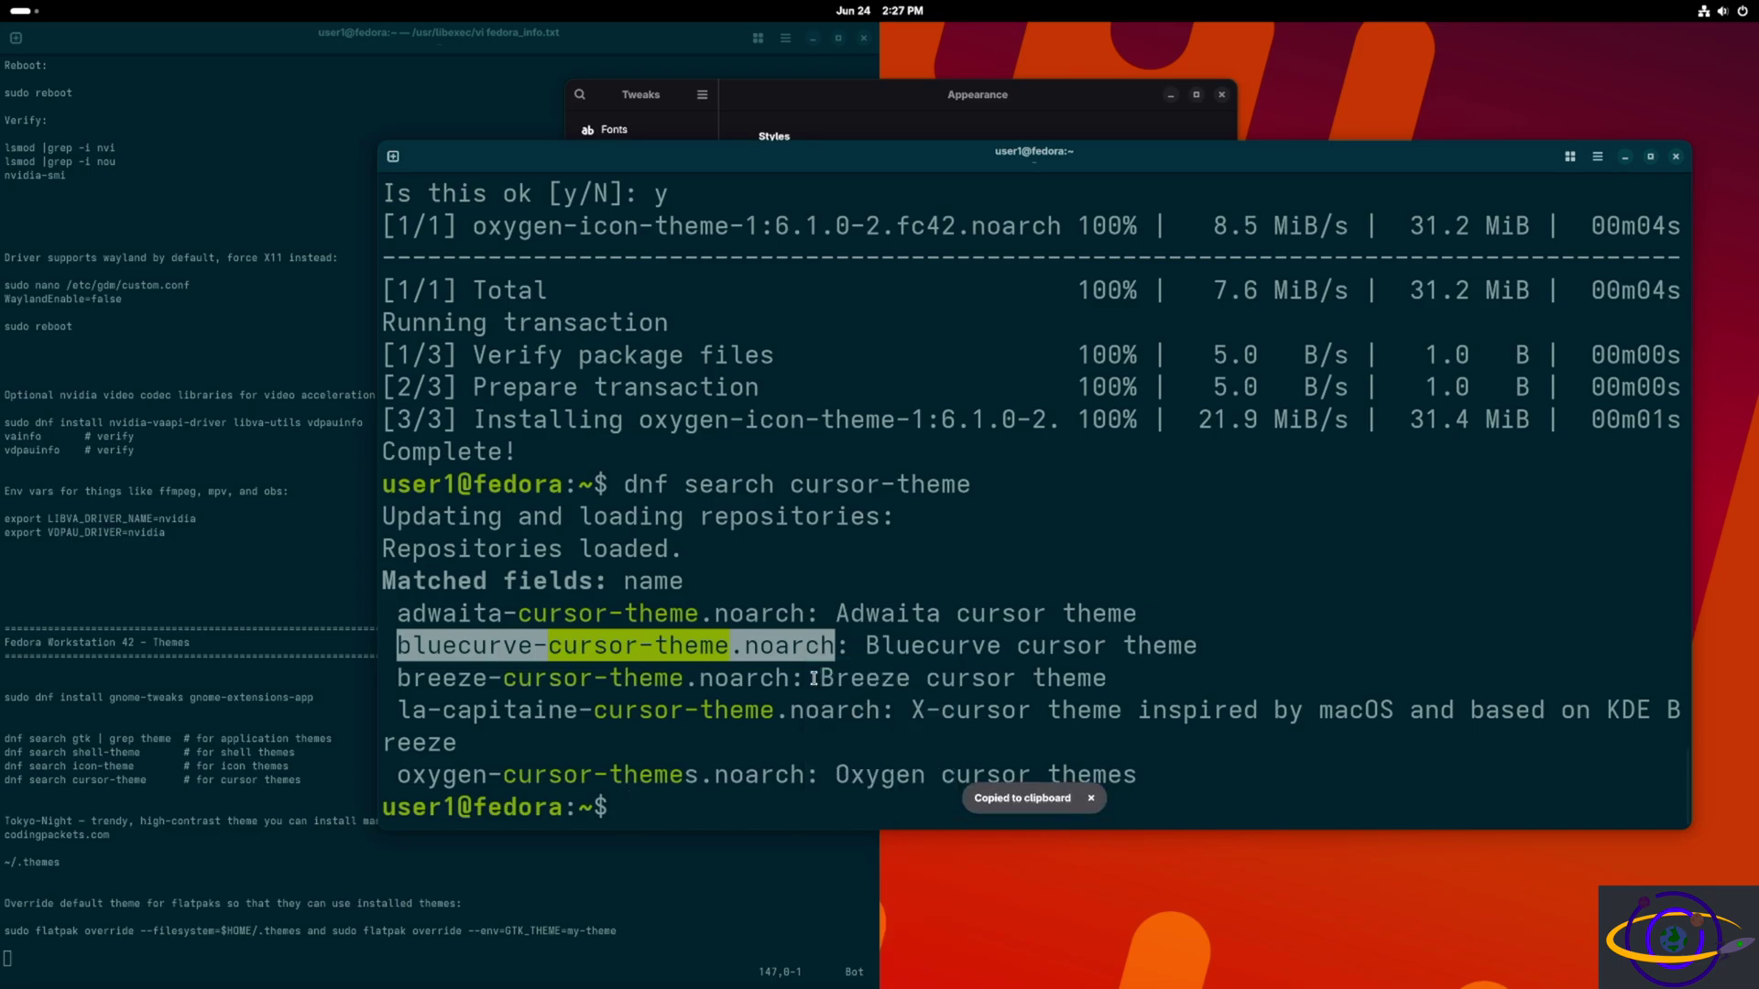
# Recall the earlier install command and replace its package name so it reads sudo dnf install bluecurve-cursor-theme.noarch.
pyautogui.press('Up')
pyautogui.press('Up')
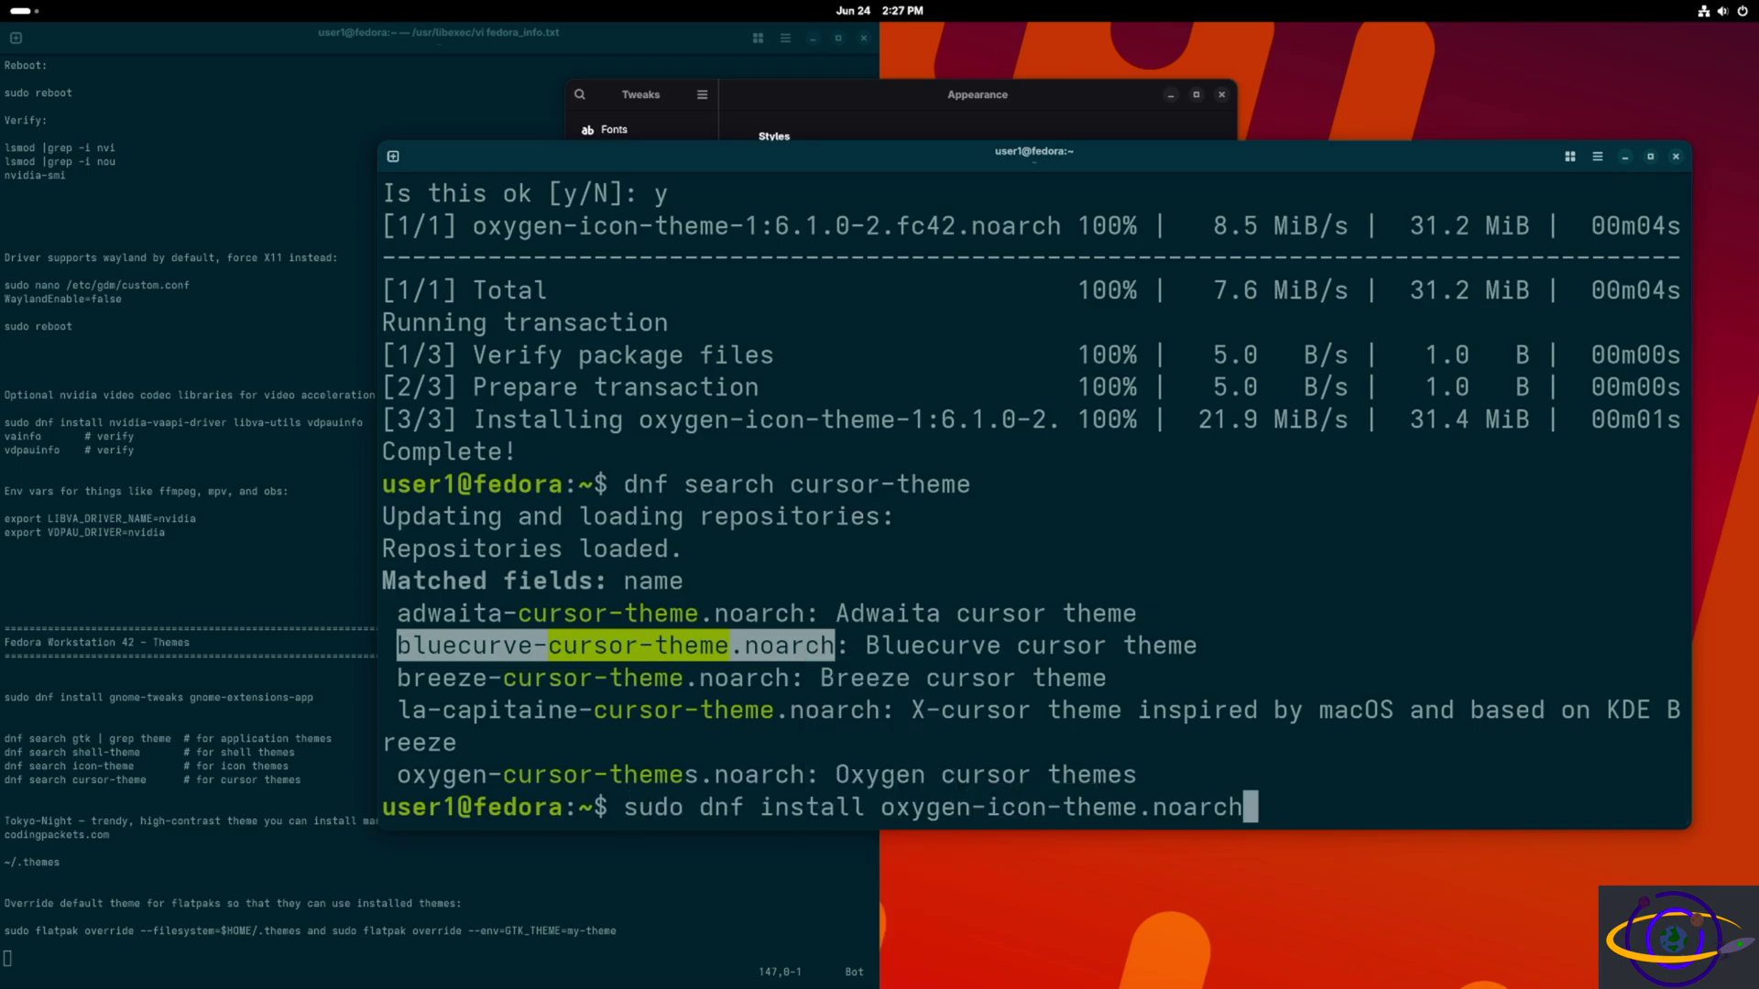
pyautogui.press('BackSpace')
pyautogui.press('BackSpace')
pyautogui.press('BackSpace')
pyautogui.press('BackSpace')
pyautogui.press('BackSpace')
pyautogui.press('BackSpace')
pyautogui.press('BackSpace')
pyautogui.press('BackSpace')
pyautogui.press('BackSpace')
pyautogui.press('BackSpace')
pyautogui.press('BackSpace')
pyautogui.press('BackSpace')
pyautogui.press('BackSpace')
pyautogui.press('BackSpace')
pyautogui.press('BackSpace')
pyautogui.press('BackSpace')
pyautogui.press('BackSpace')
pyautogui.press('BackSpace')
pyautogui.press('BackSpace')
pyautogui.press('BackSpace')
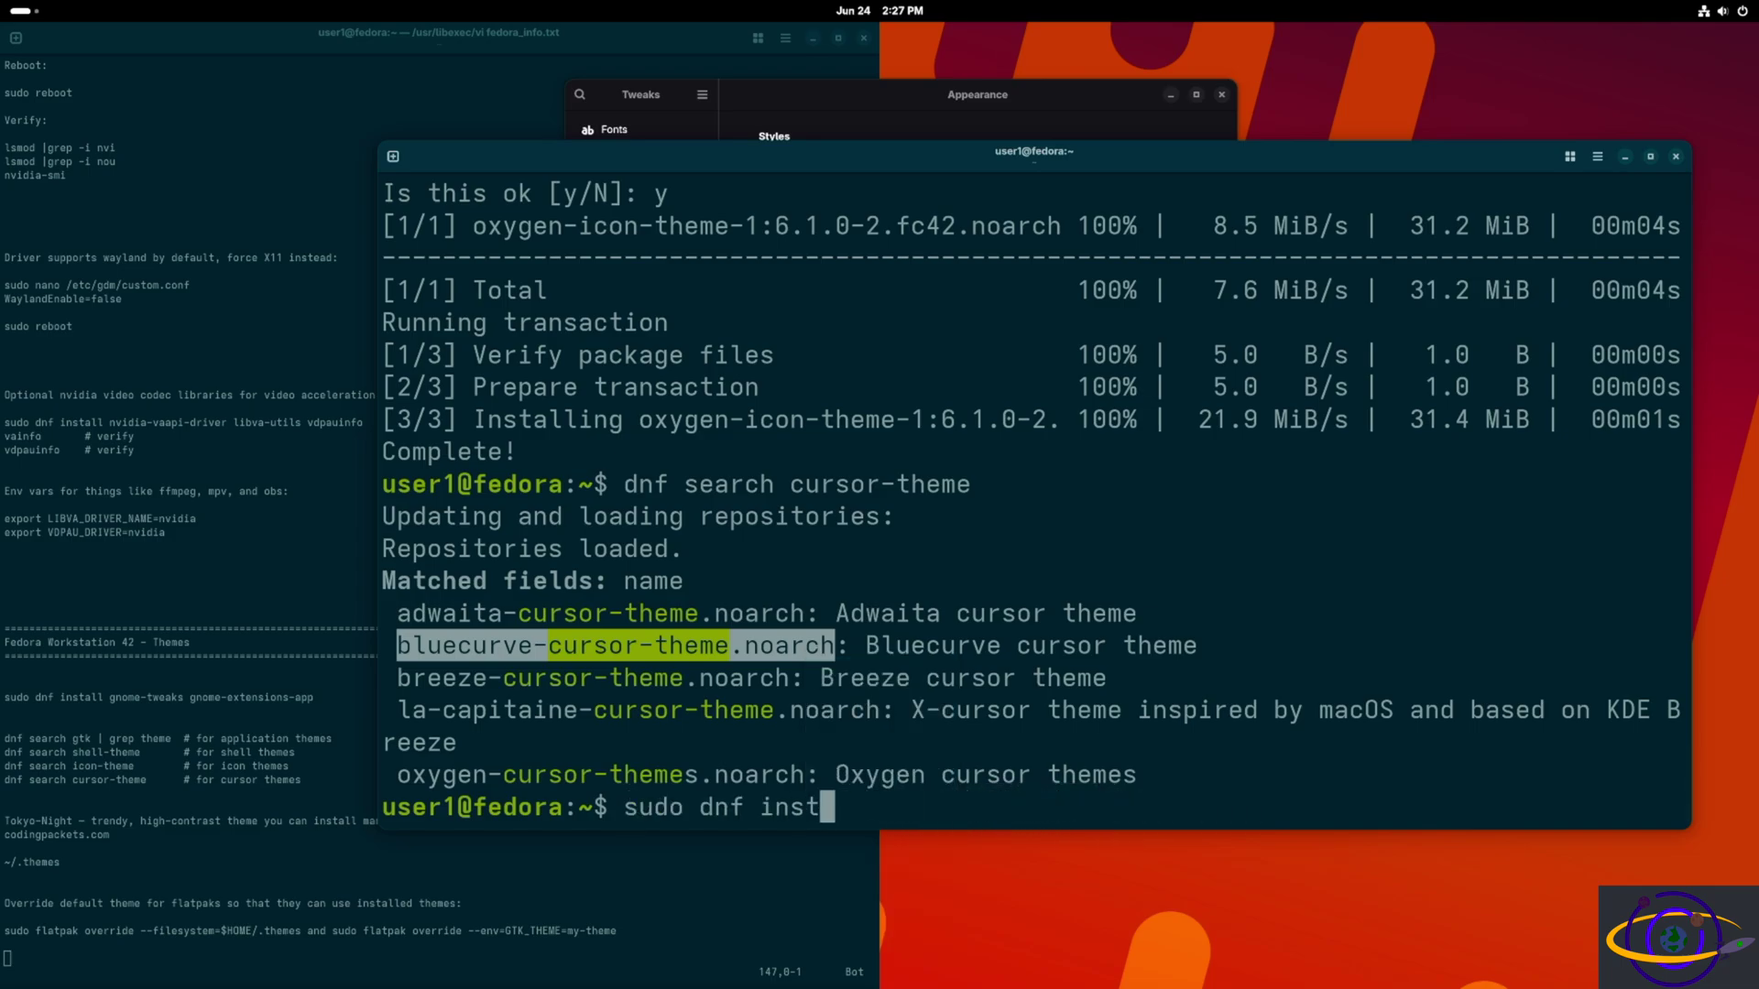
pyautogui.press('BackSpace')
pyautogui.press('BackSpace')
pyautogui.write('install')
pyautogui.rightClick(1082, 548)
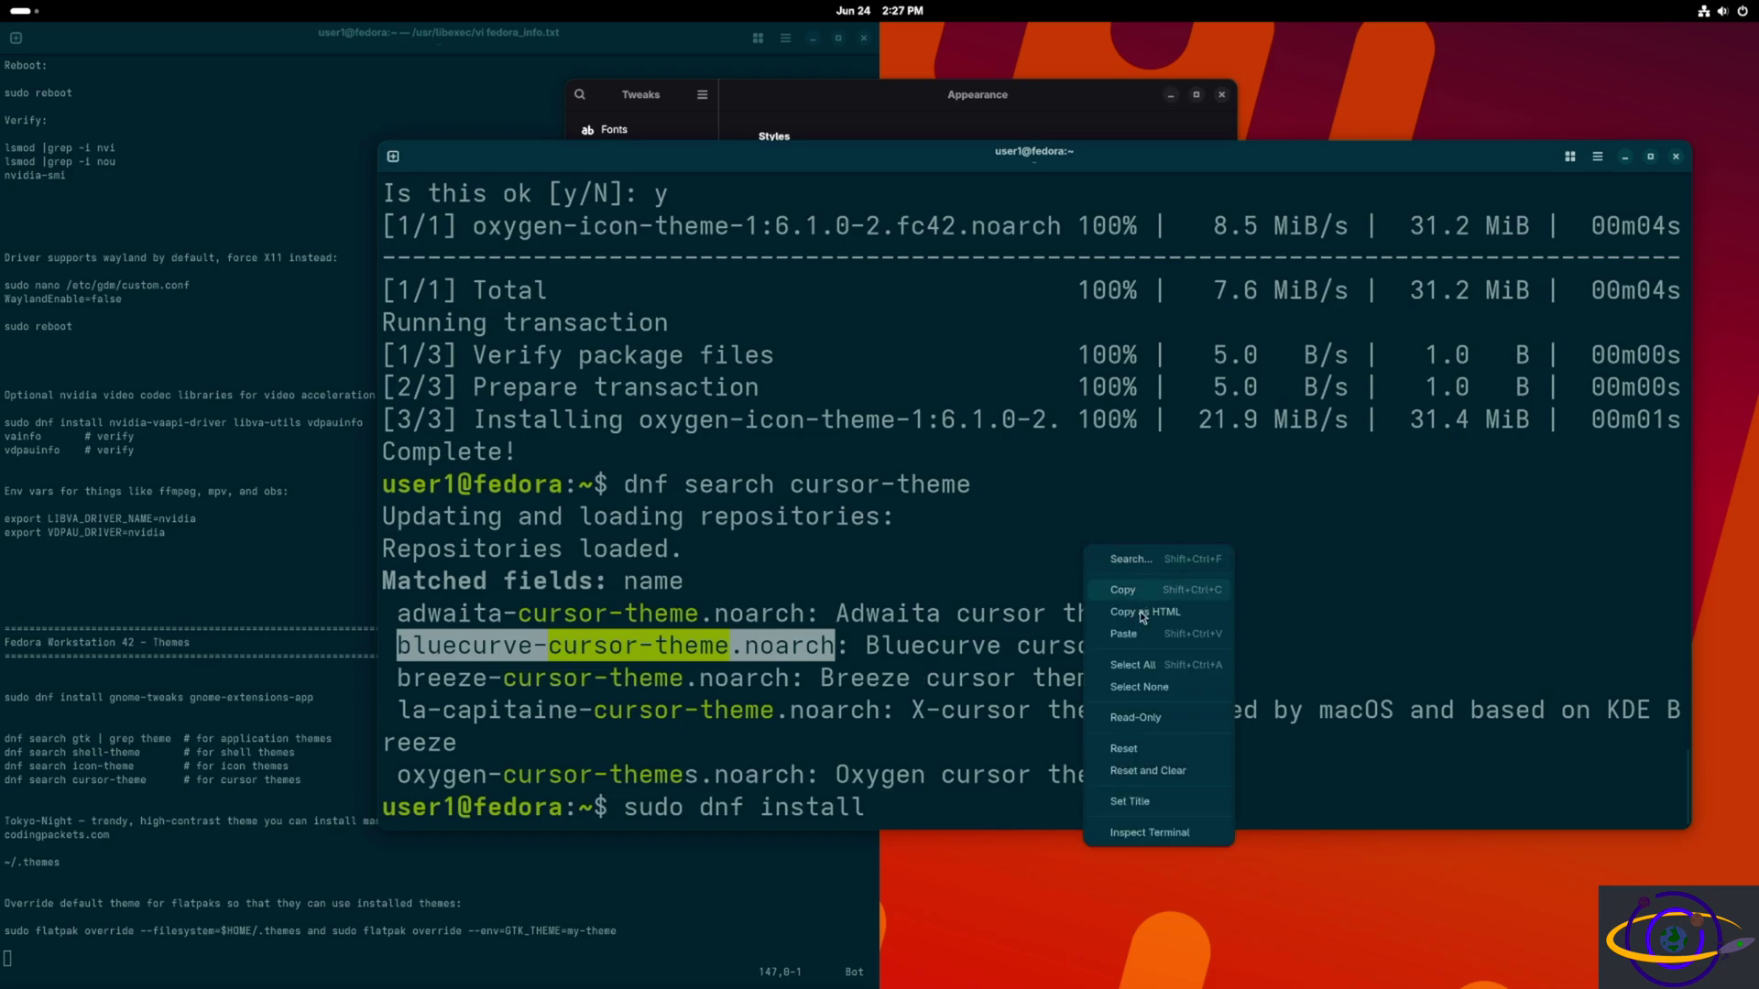
pyautogui.click(1143, 634)
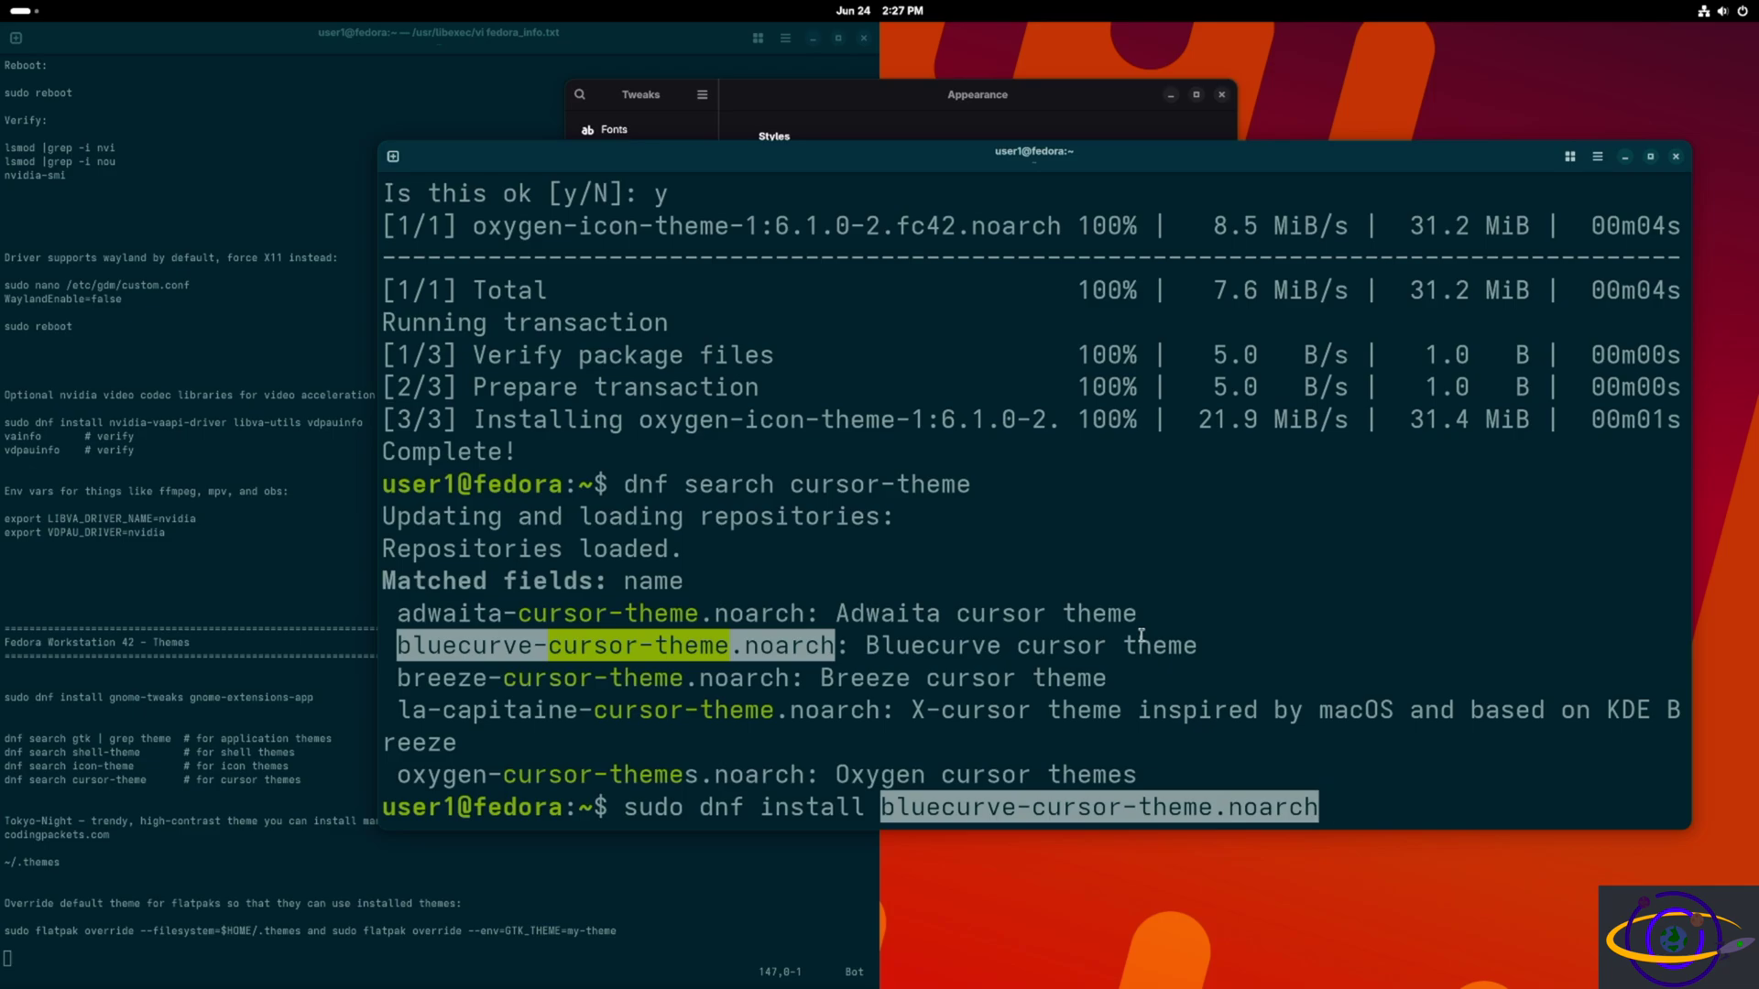
# Run the Bluecurve cursor theme installation and accept the transaction with y.
pyautogui.press('Return')
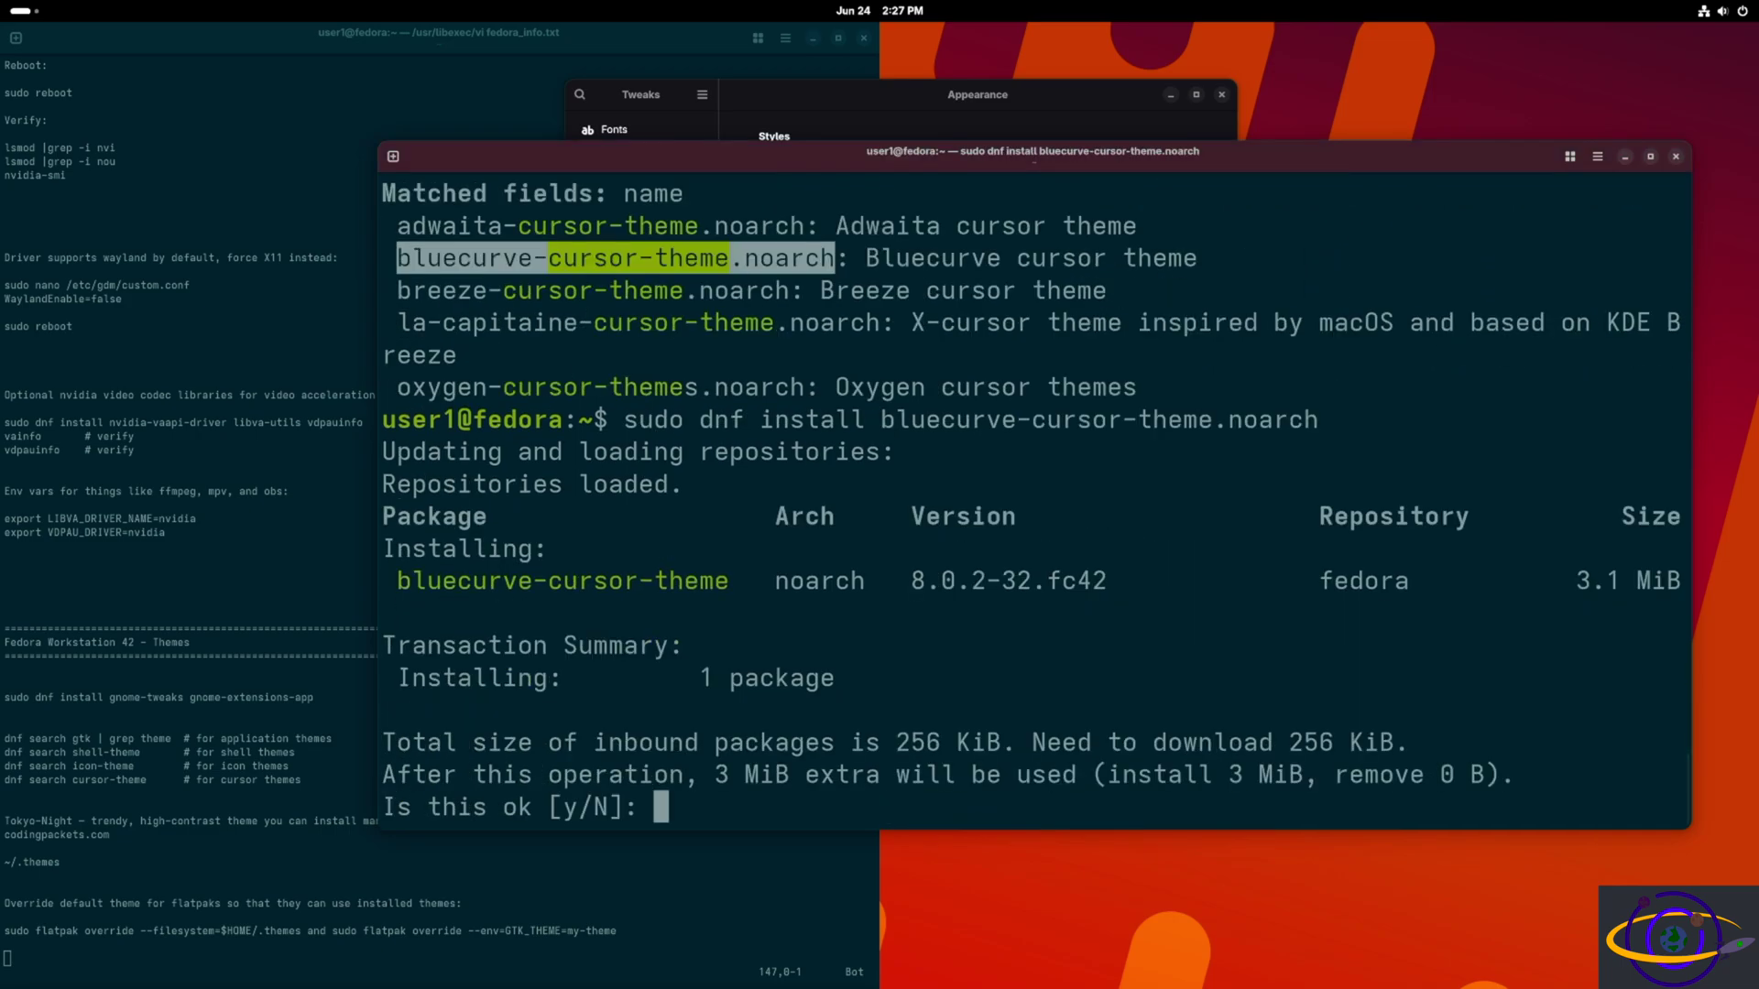
pyautogui.write('y')
pyautogui.press('Return')
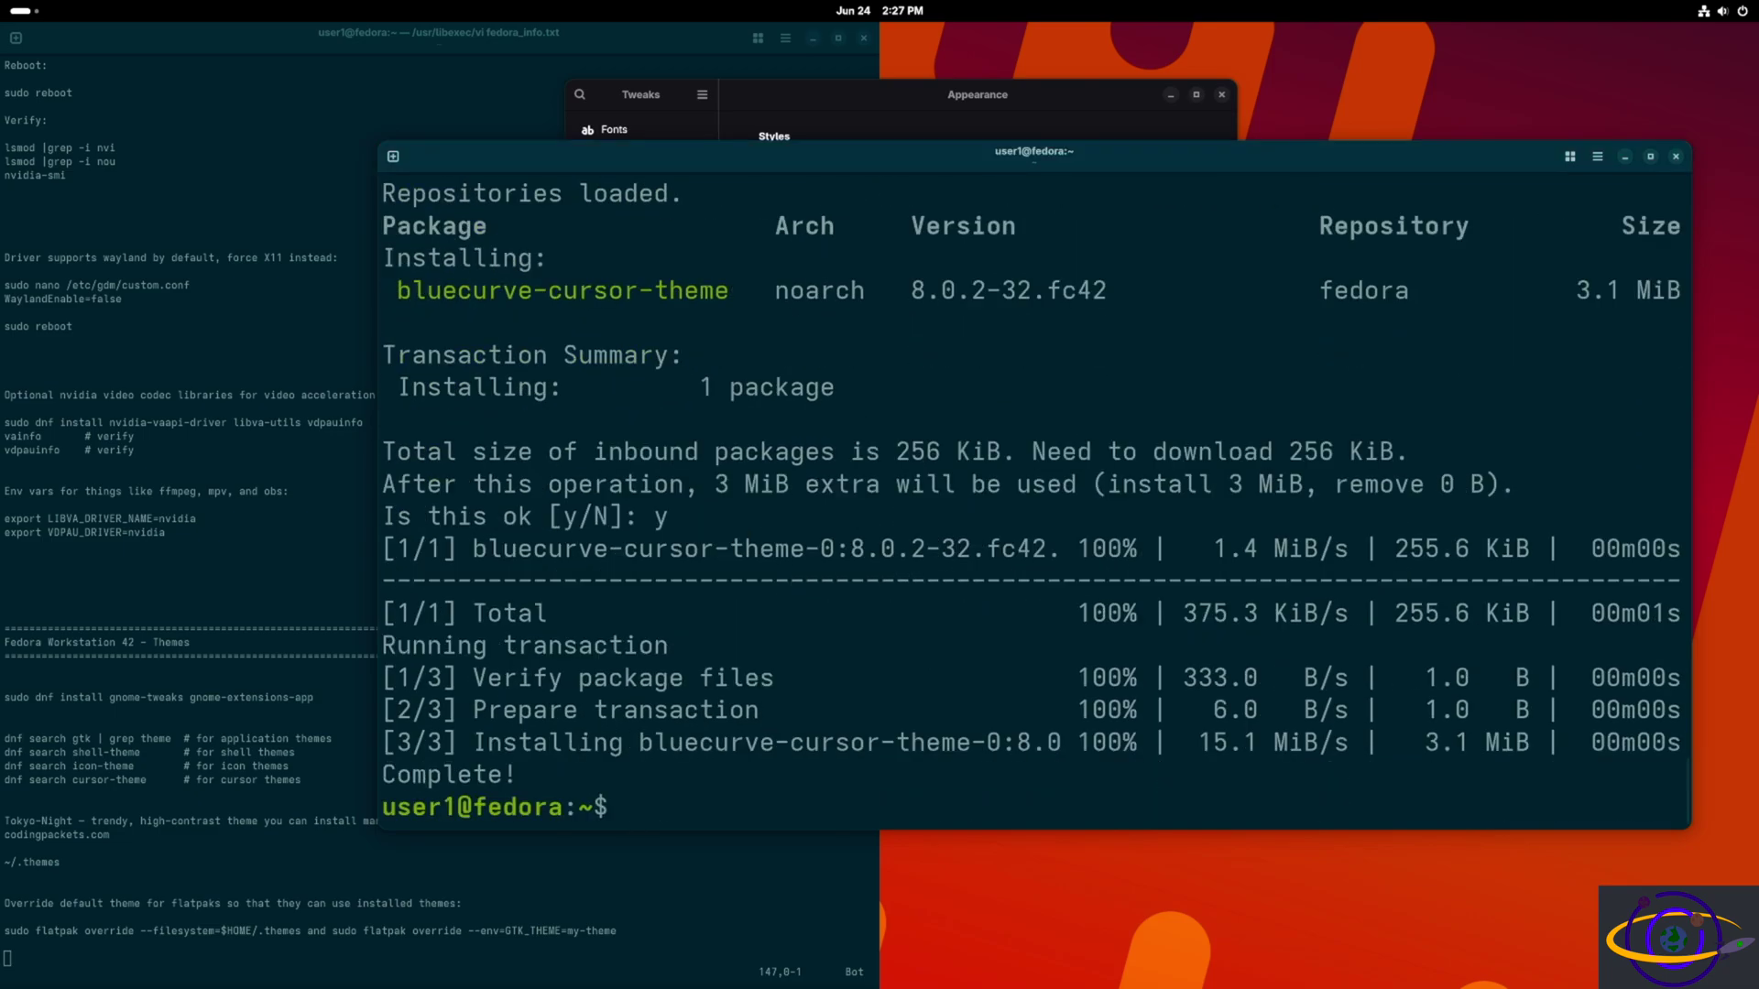
# Close Tweaks and launch it again so it reloads the installed cursor themes.
pyautogui.click(1128, 93)
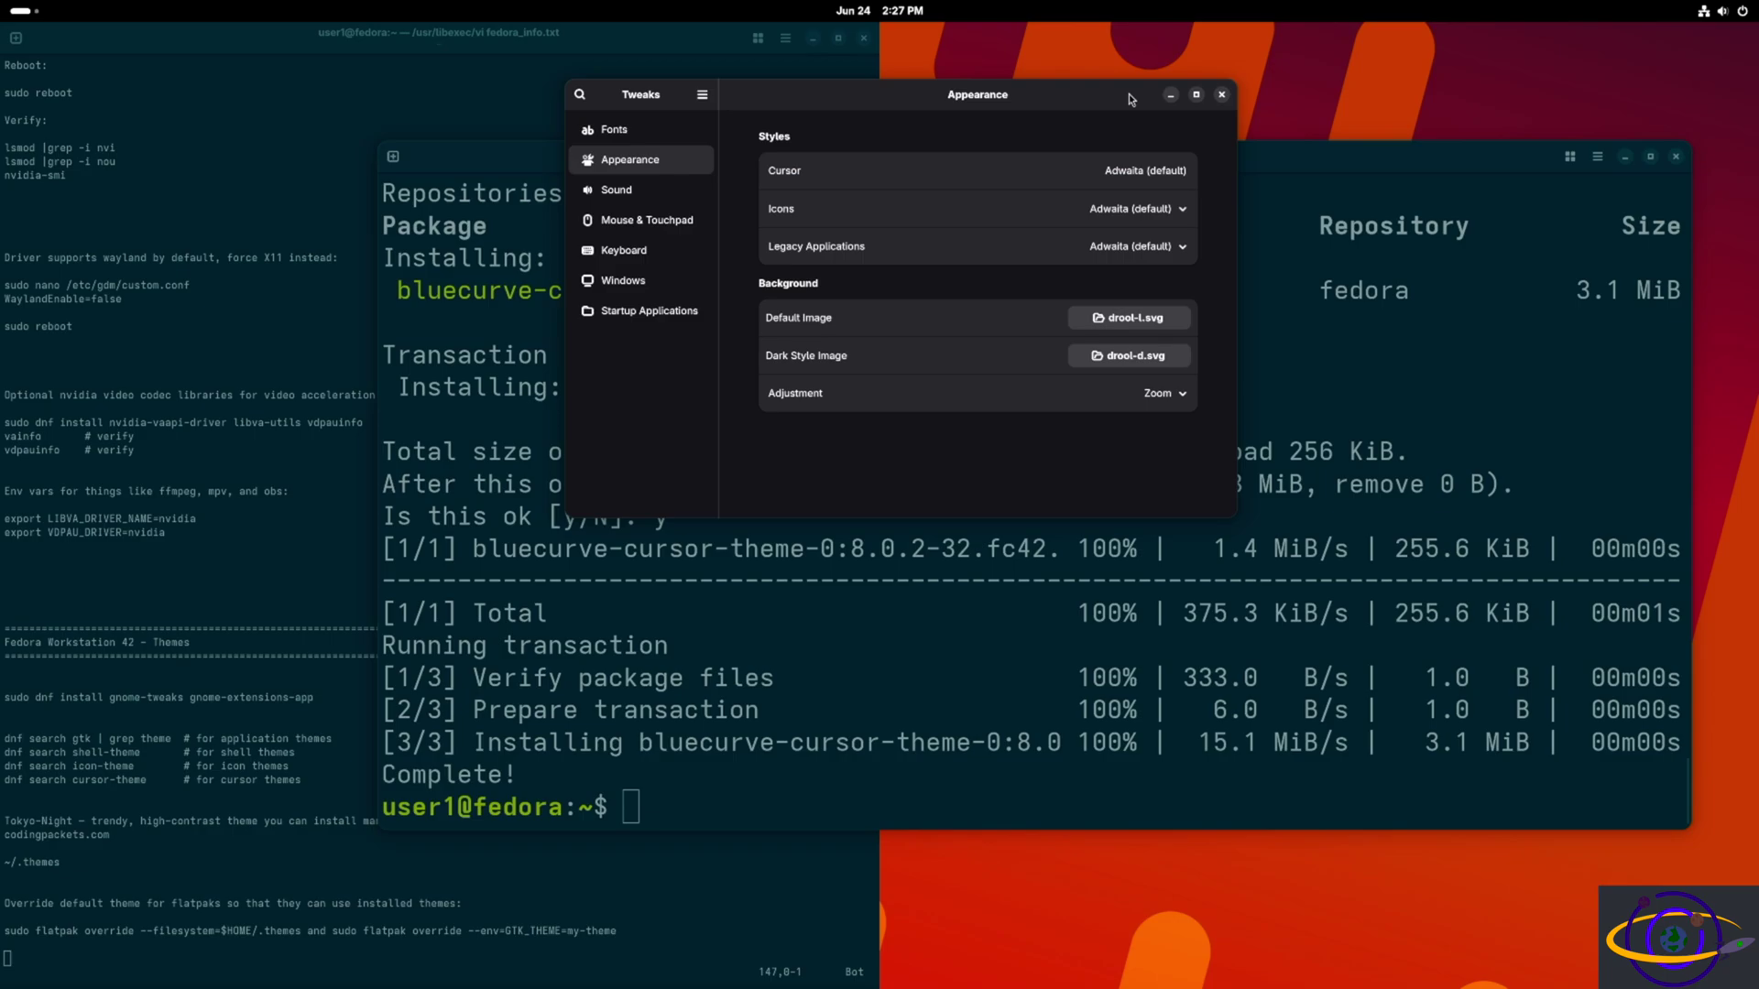
pyautogui.click(1222, 95)
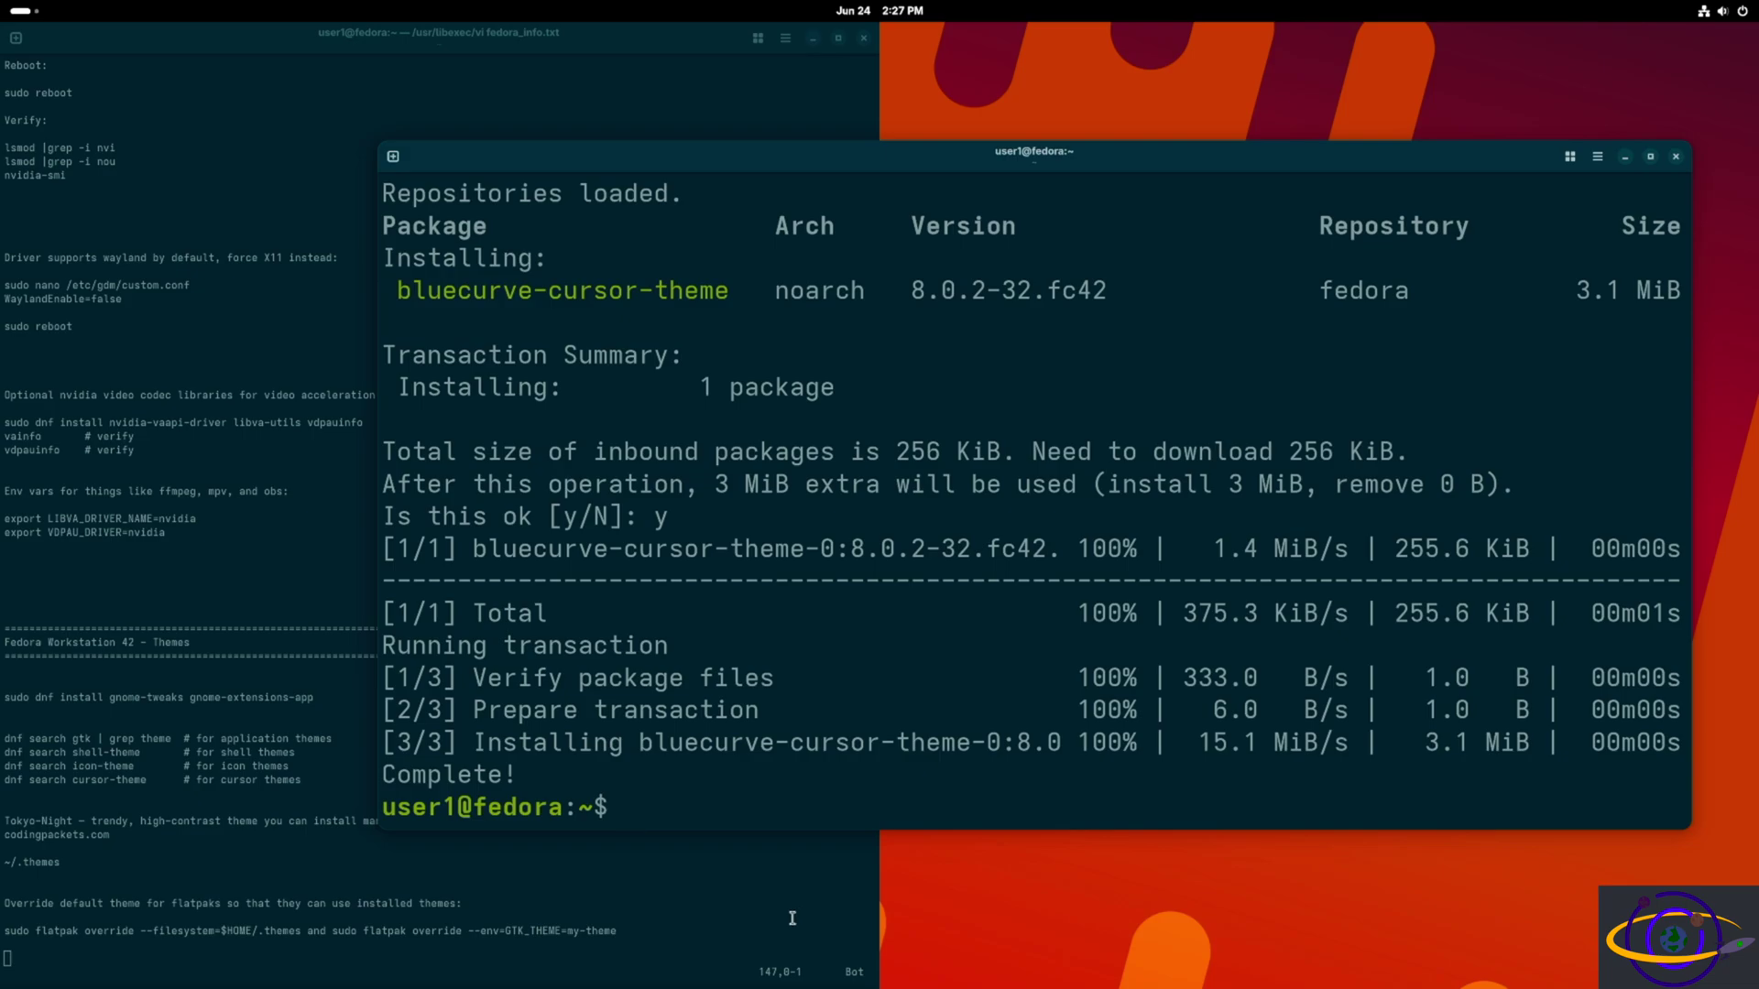
pyautogui.press('super')
pyautogui.click(1044, 948)
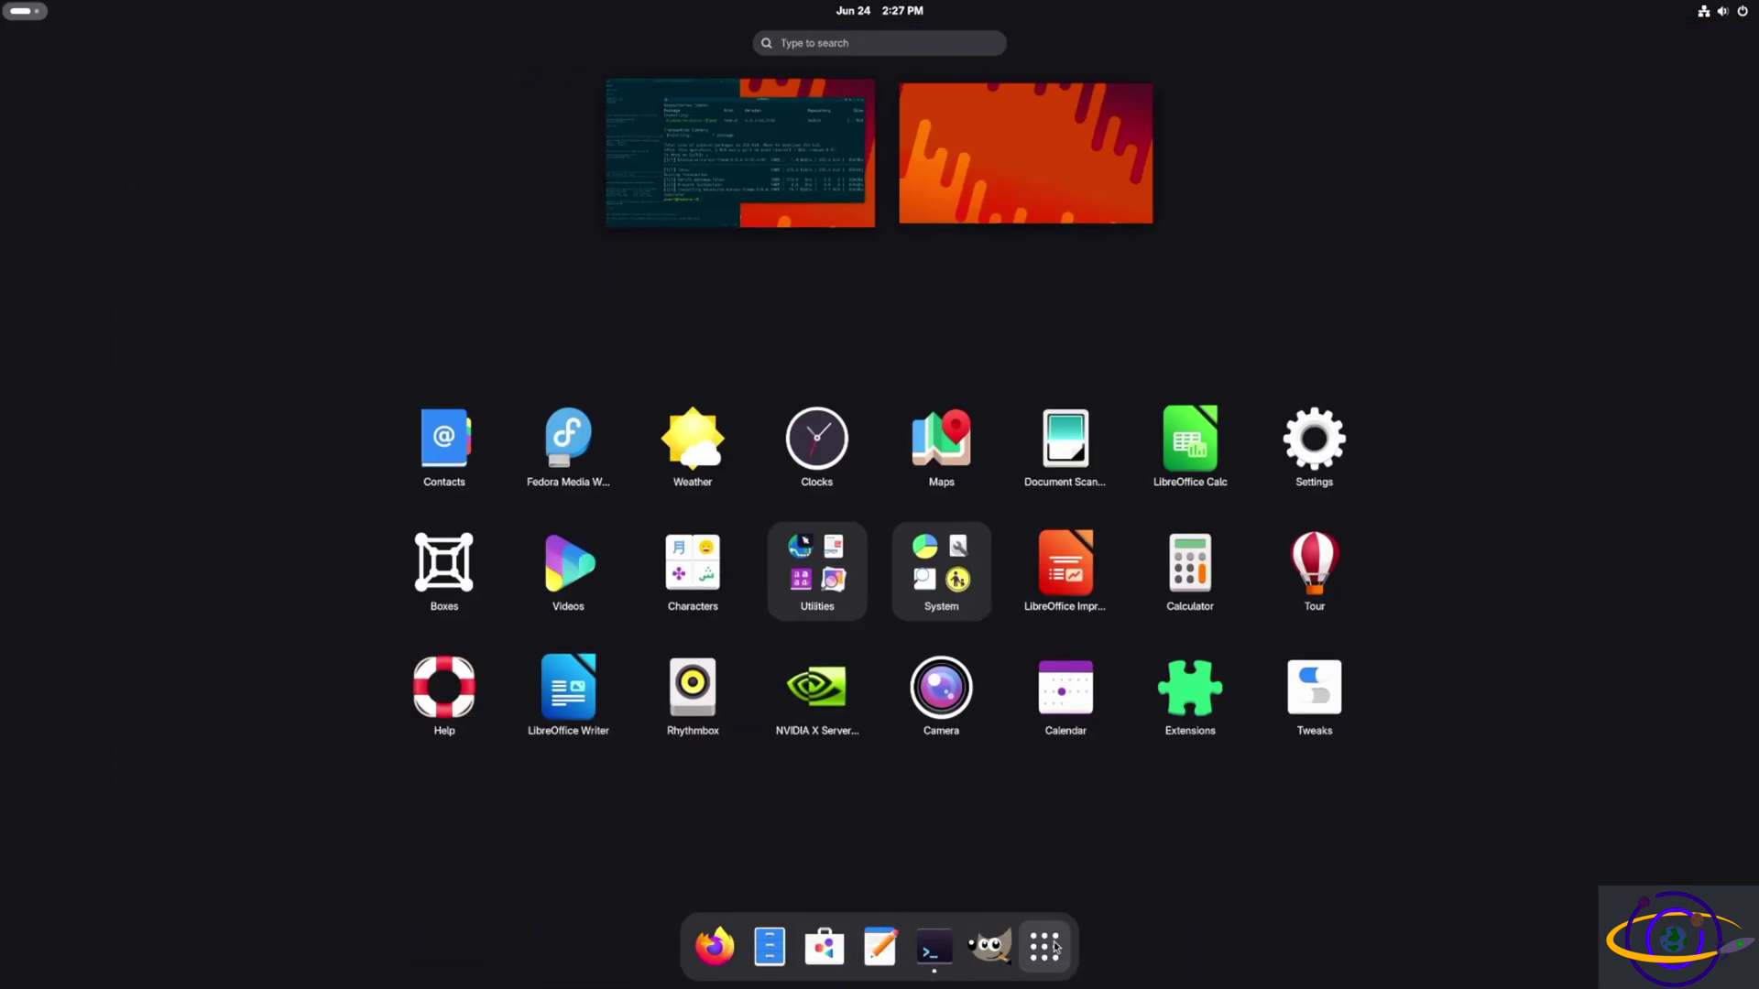
pyautogui.click(1339, 693)
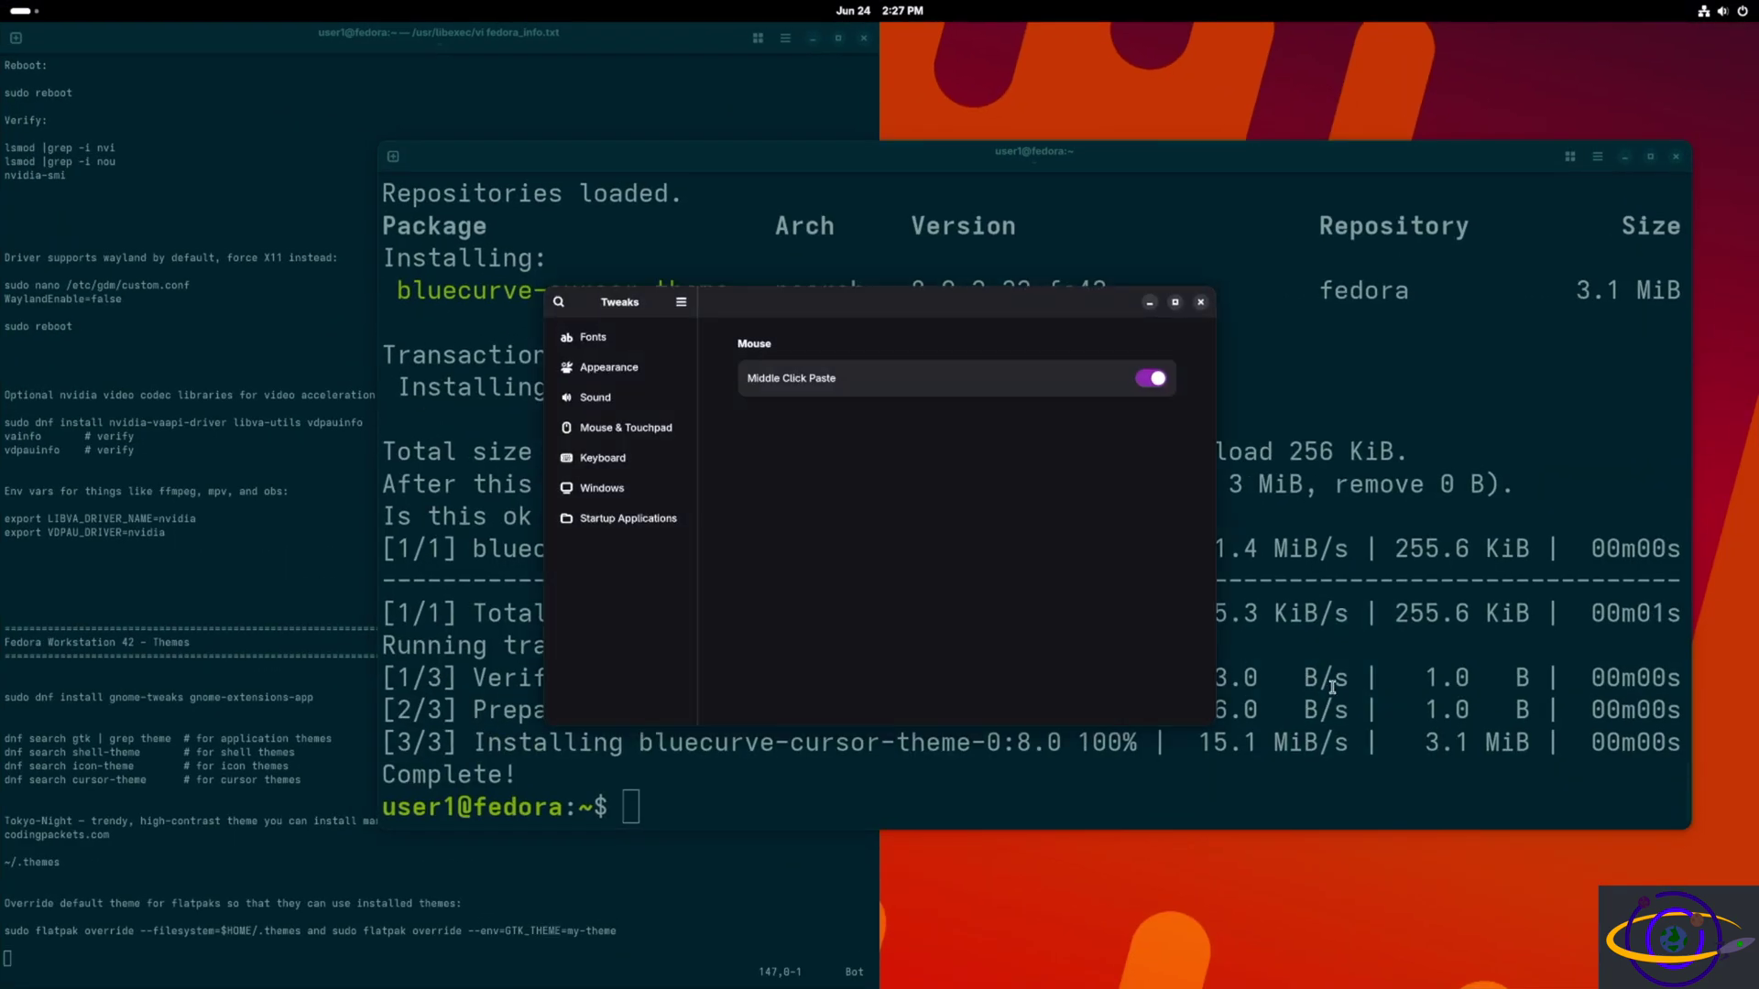
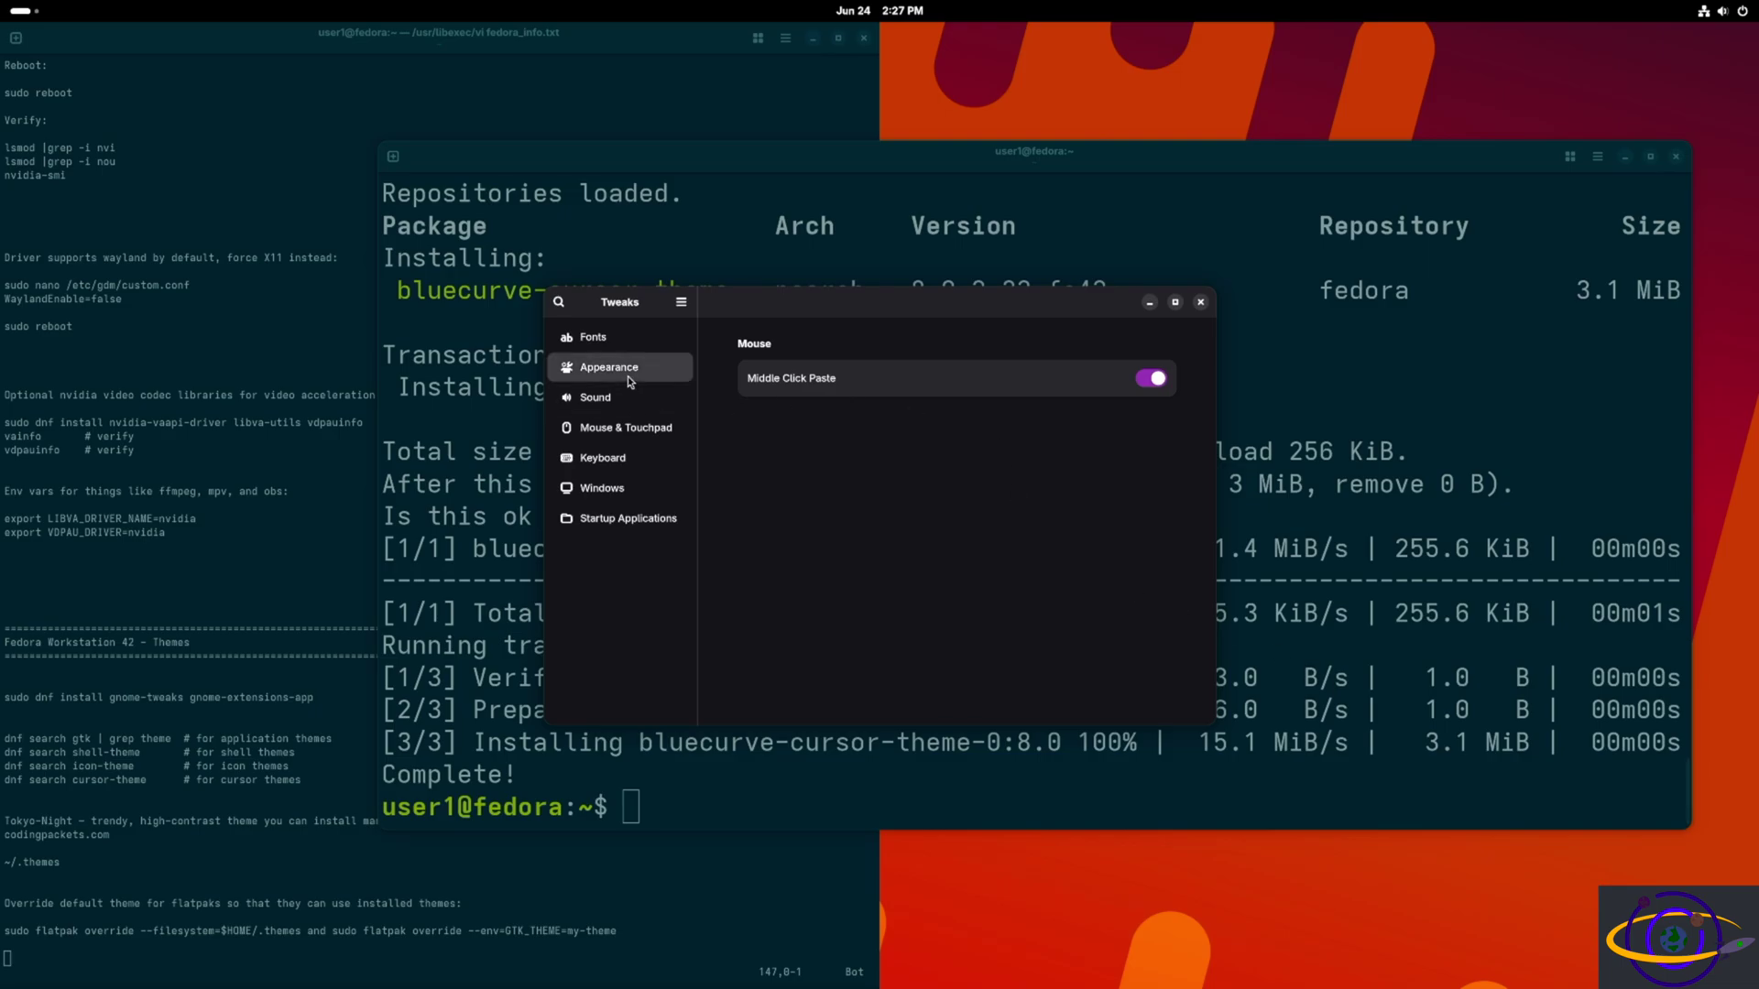
# In the Tweaks appearance settings, set the cursor theme to Bluecurve, and change it to Bluecurve-inverse.
pyautogui.click(1132, 379)
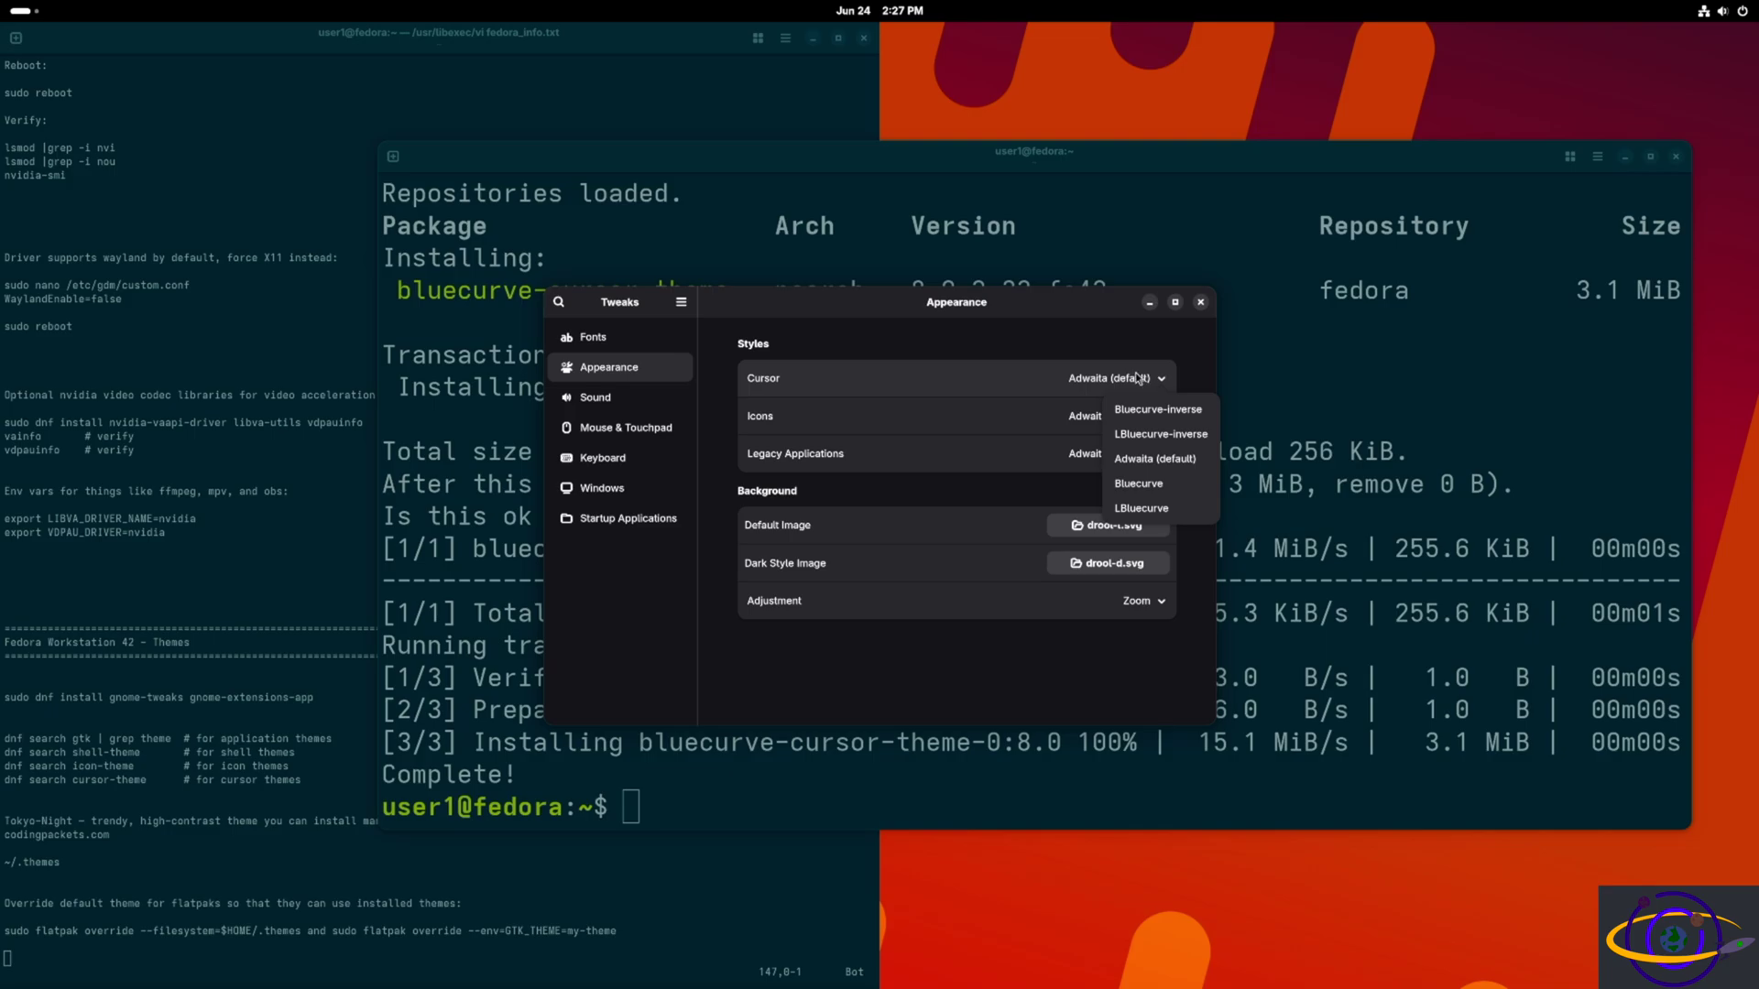
pyautogui.click(1162, 485)
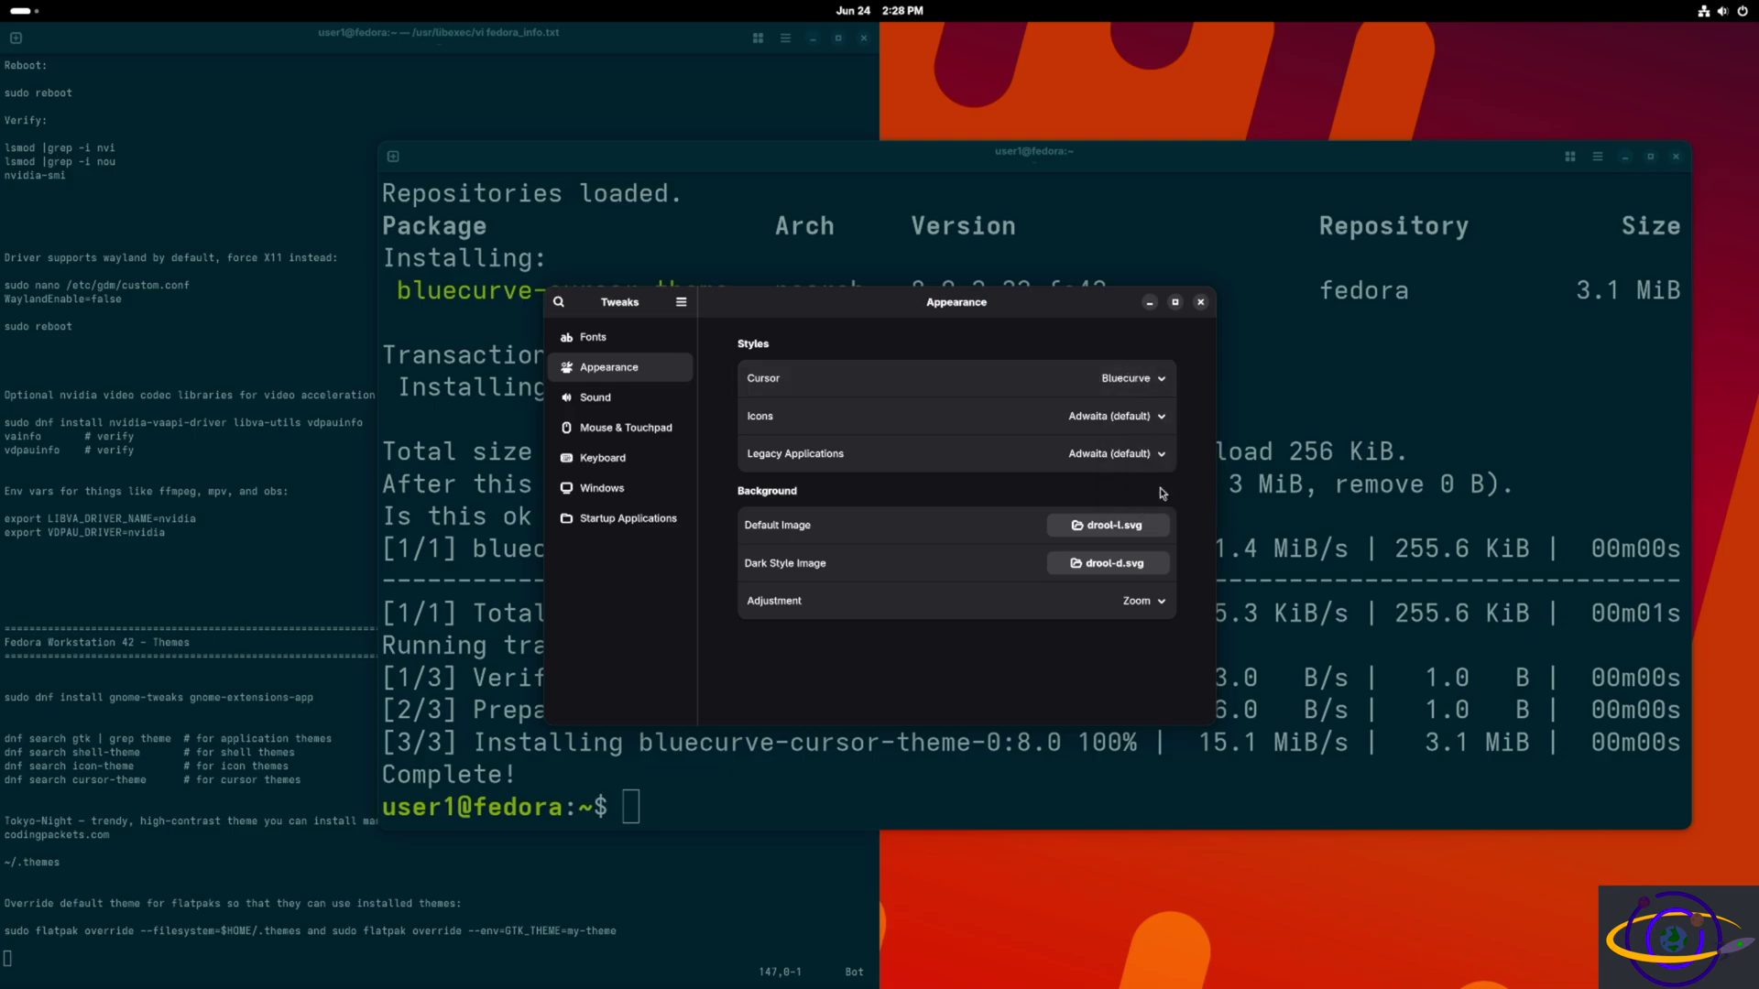
pyautogui.click(1141, 380)
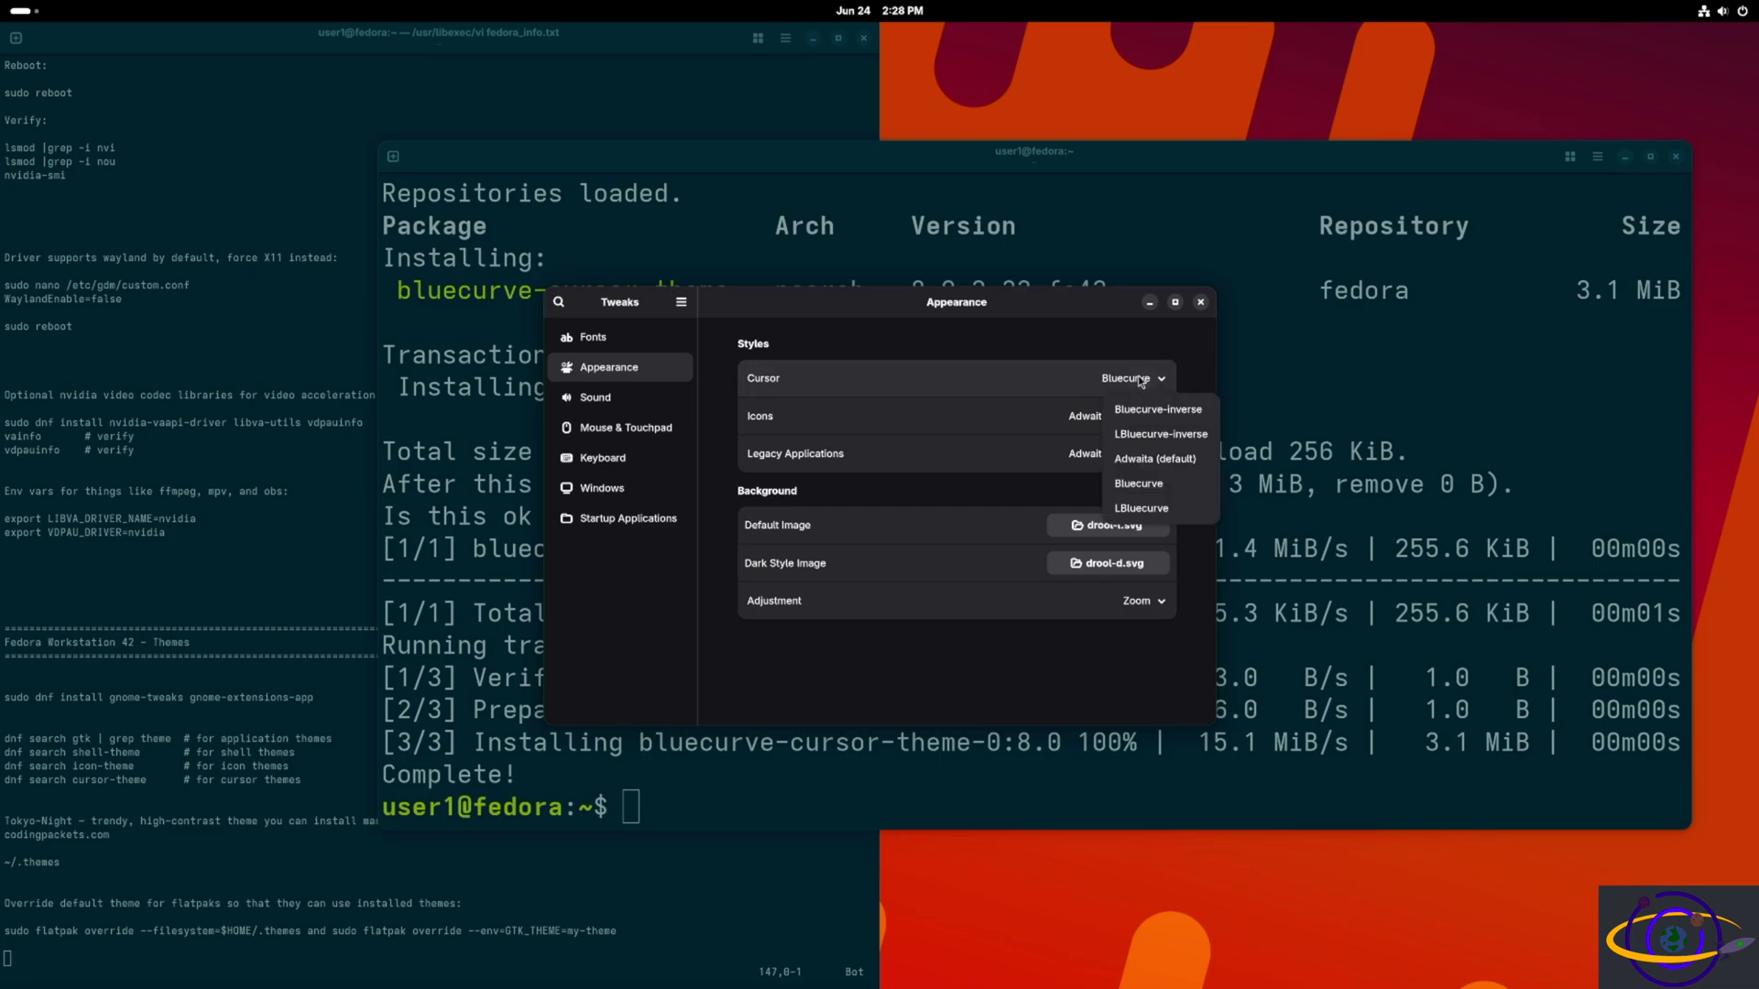
pyautogui.click(1160, 410)
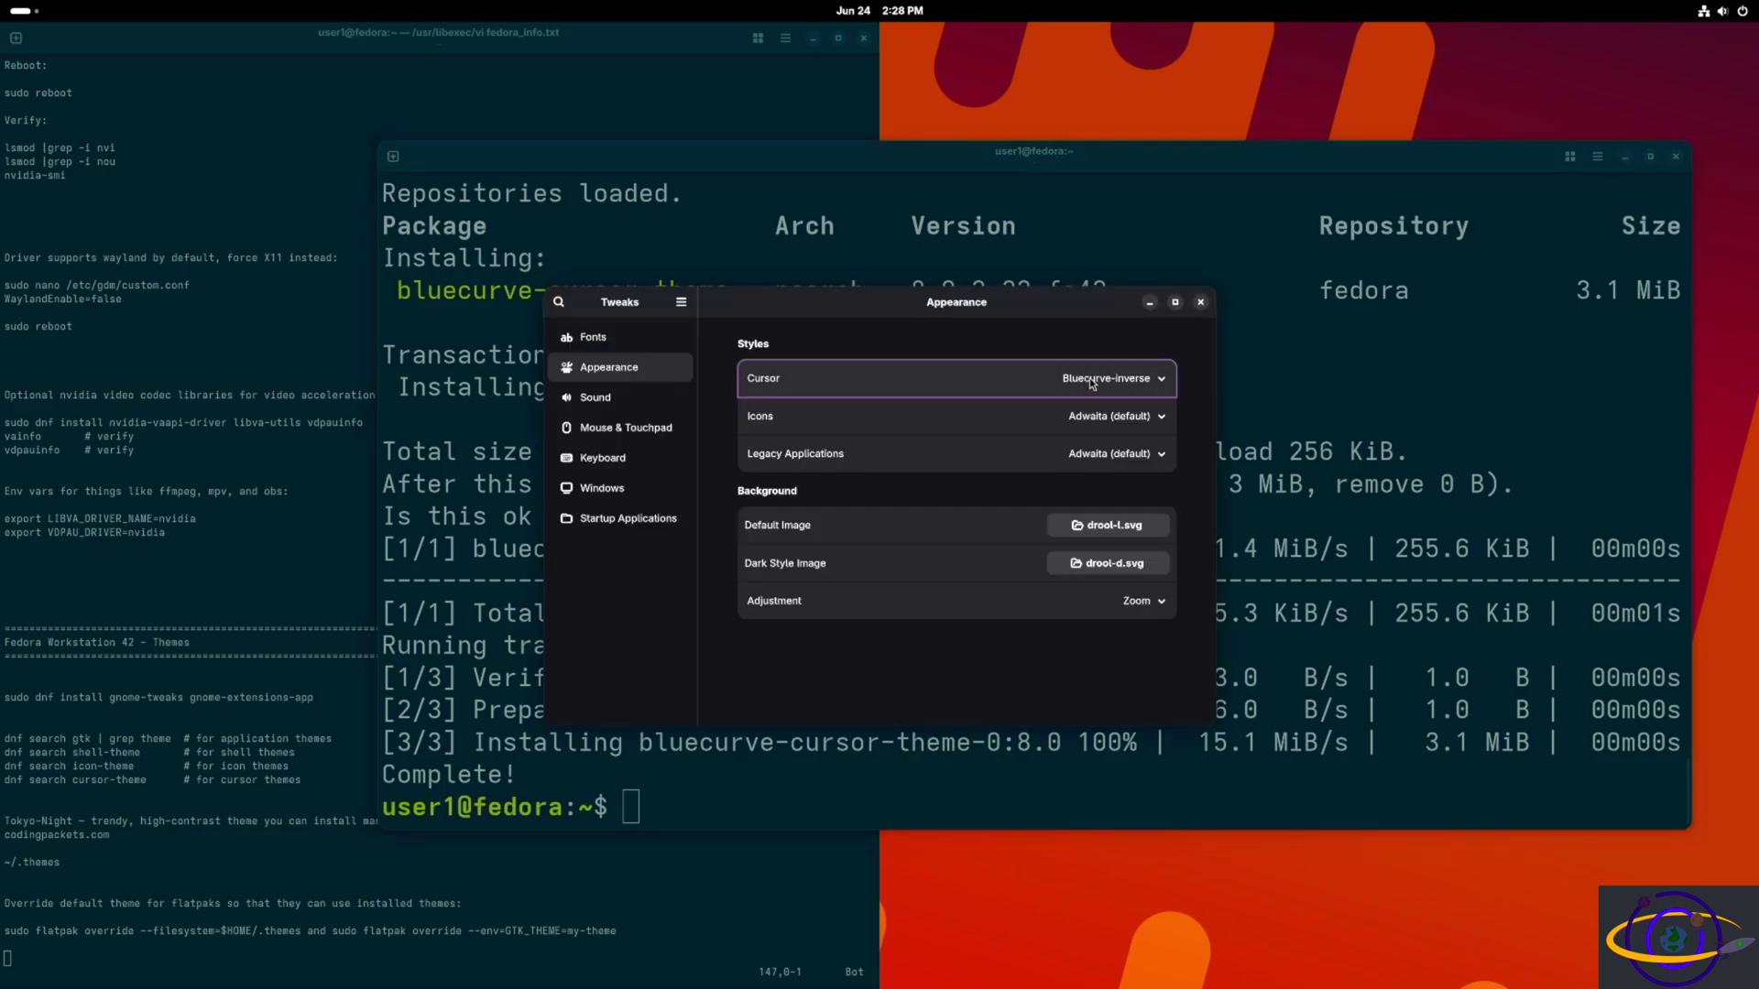
# Switch the cursor theme back to Adwaita (default), and try LBluecurve-inverse for comparison.
pyautogui.click(1114, 416)
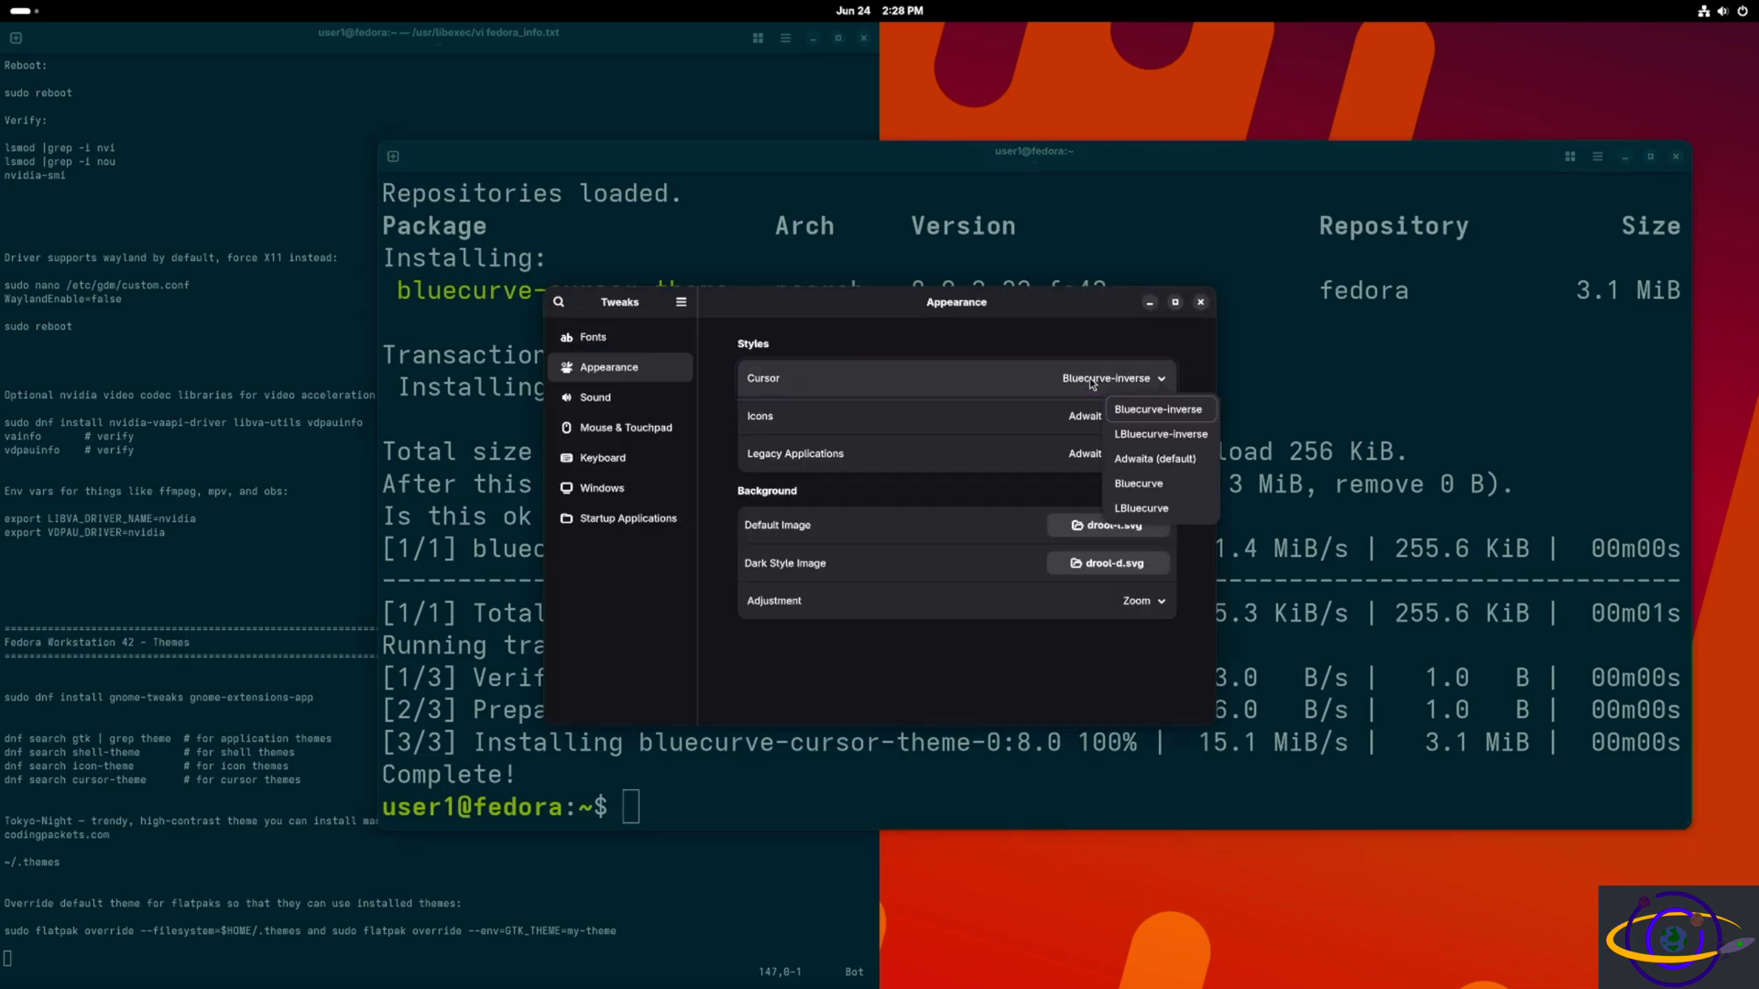
pyautogui.click(1153, 460)
pyautogui.click(1144, 388)
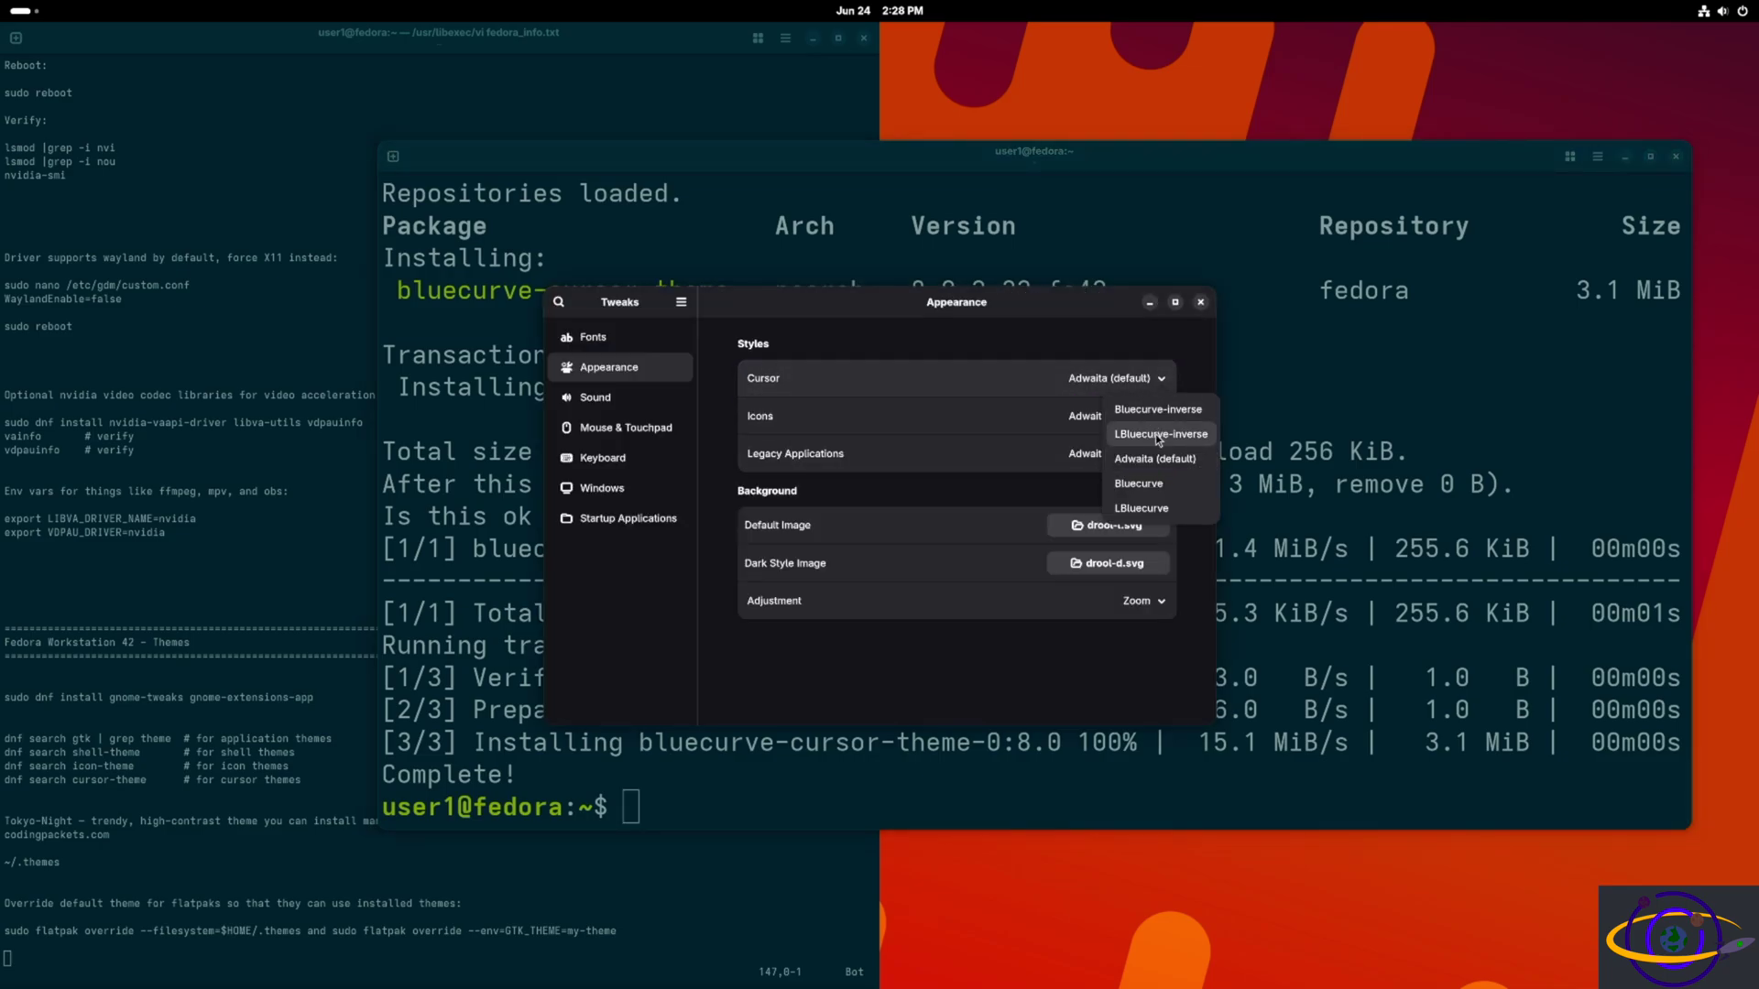
pyautogui.click(1159, 435)
# Try the Bluecurve cursor theme again, followed by LBluecurve.
pyautogui.click(1133, 365)
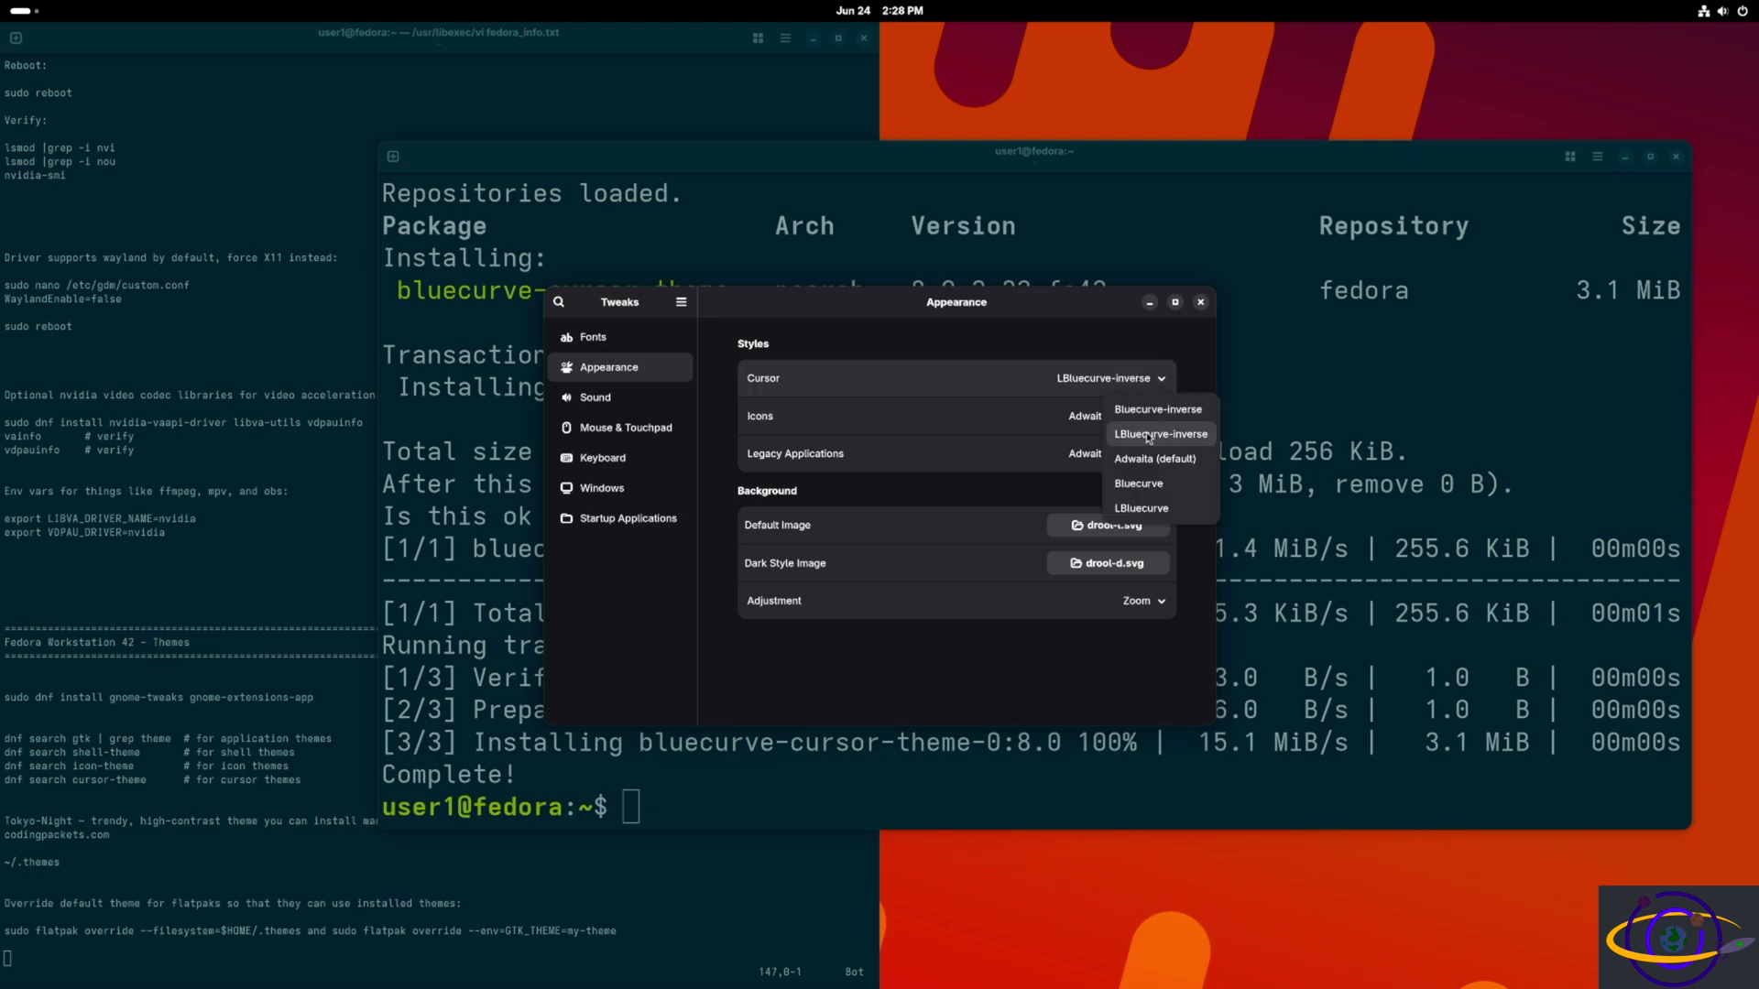
pyautogui.click(1150, 486)
pyautogui.click(1127, 378)
pyautogui.click(1140, 509)
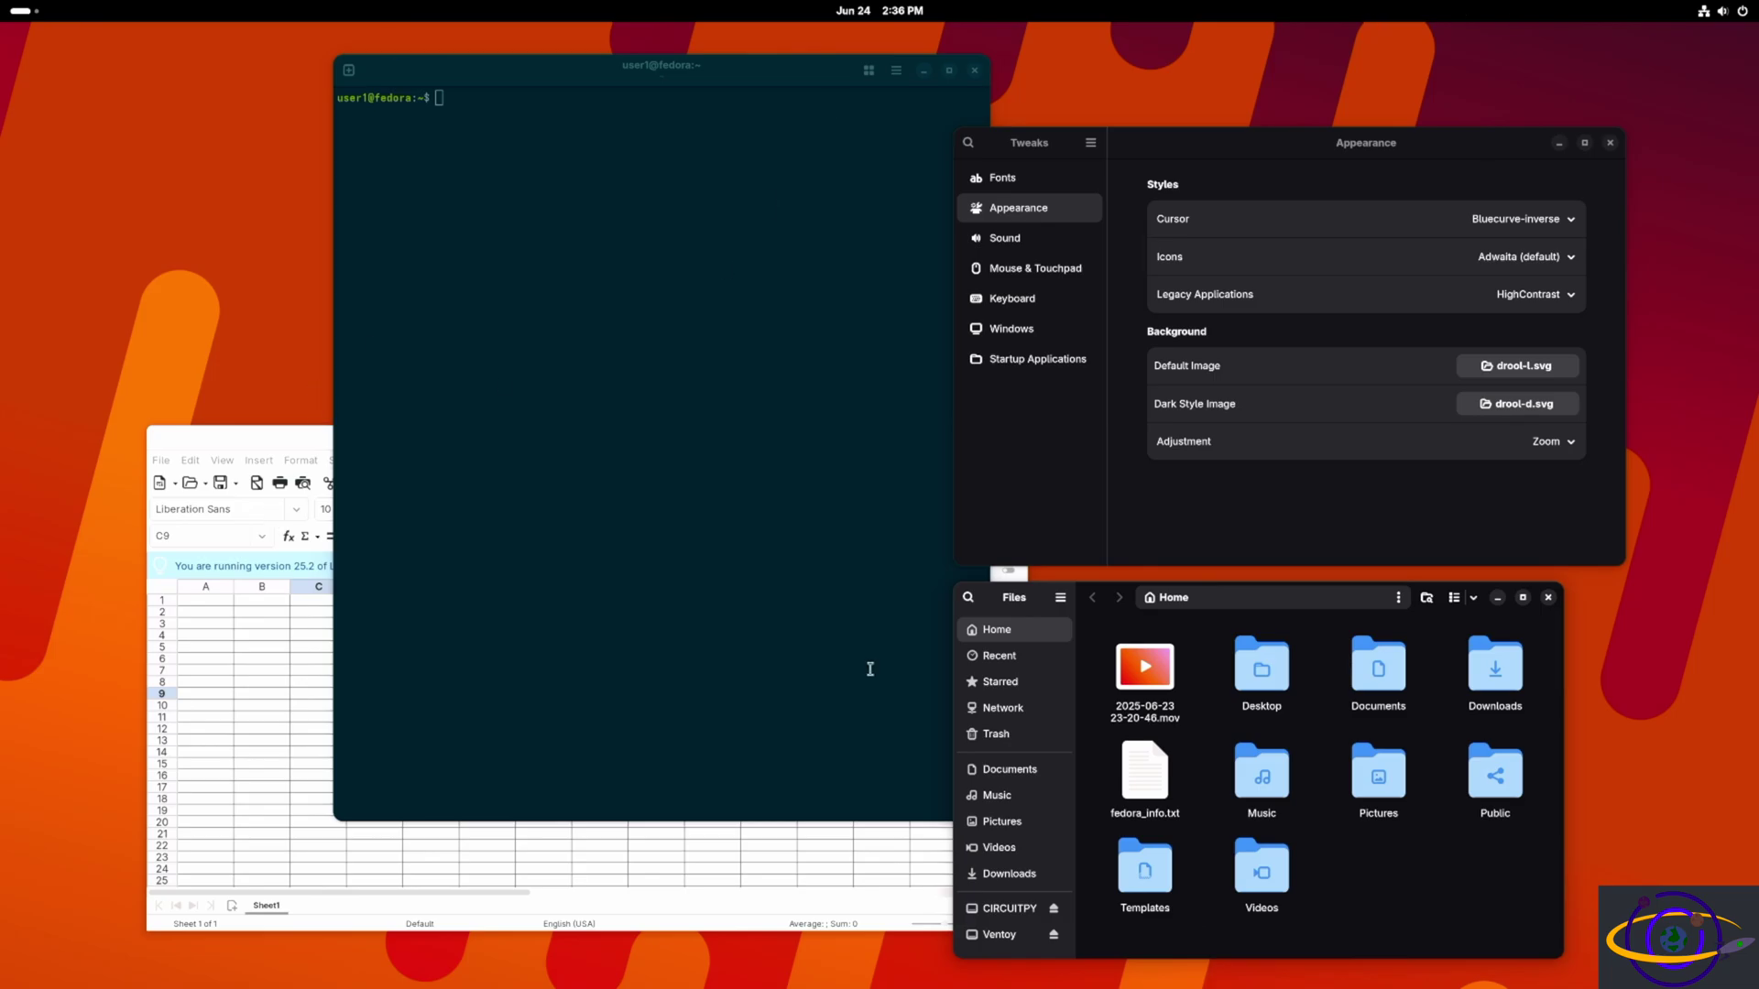
# Compare the terminal, spreadsheet and Tweaks windows by focusing each in turn, selecting cell B15 in the spreadsheet.
pyautogui.click(727, 511)
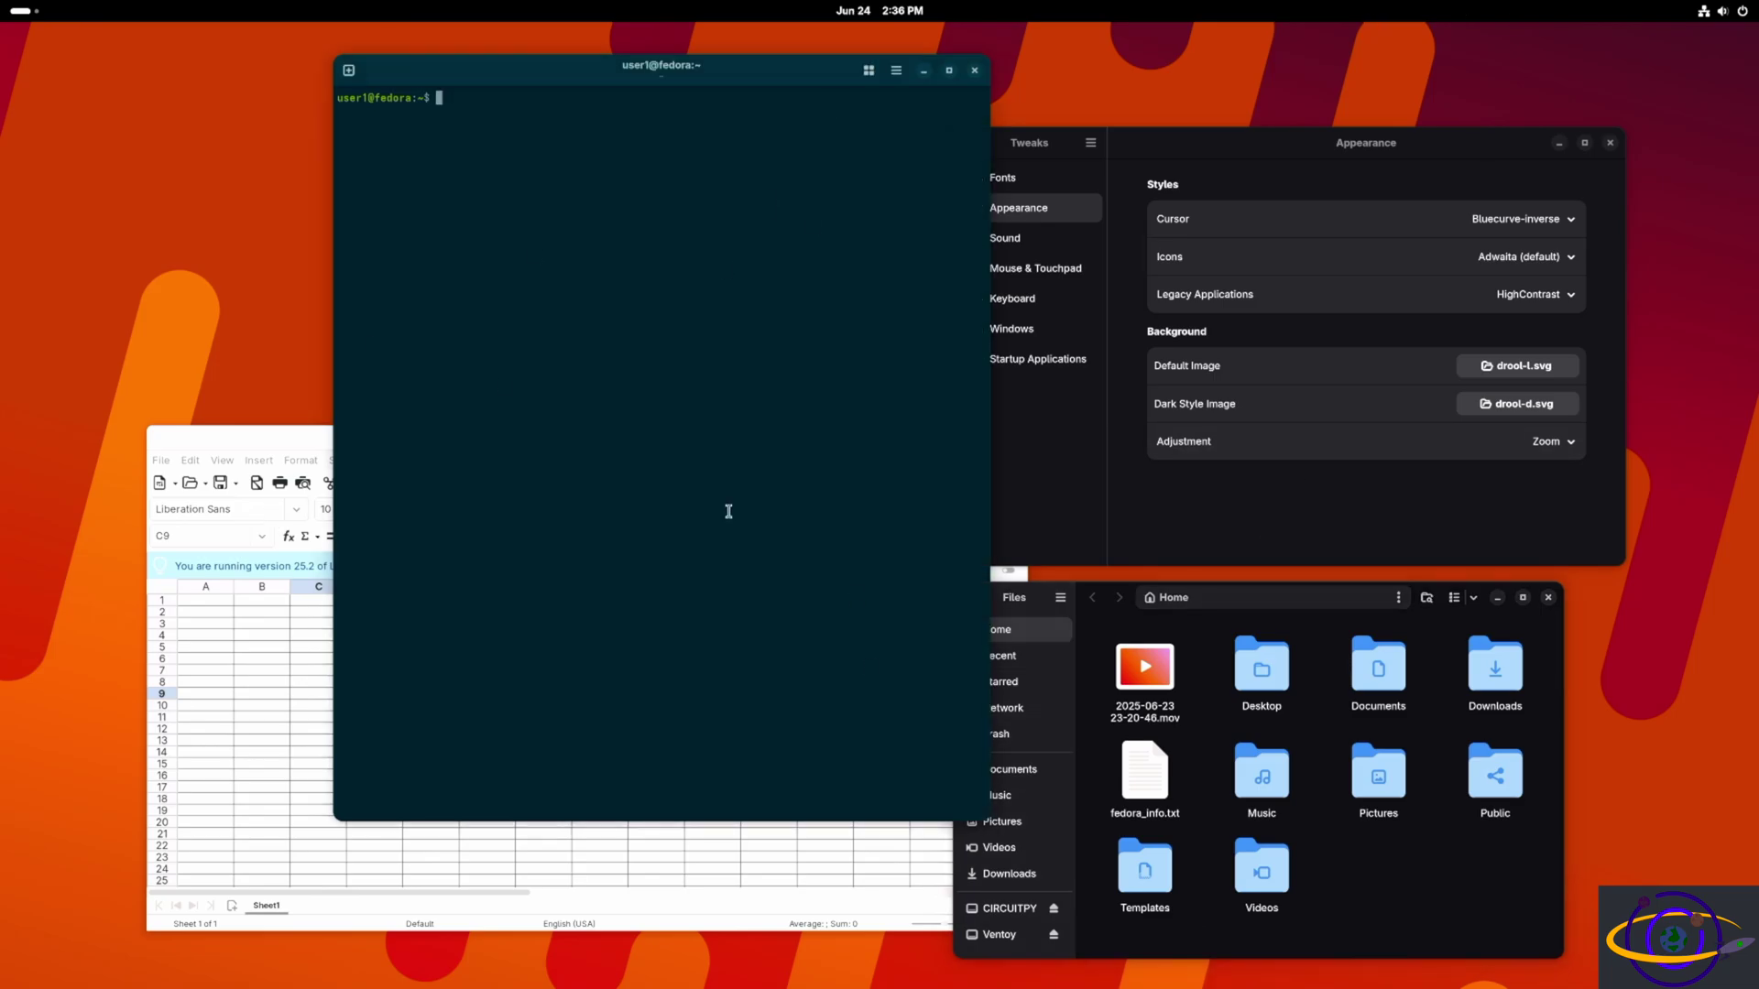
pyautogui.click(257, 766)
pyautogui.click(711, 388)
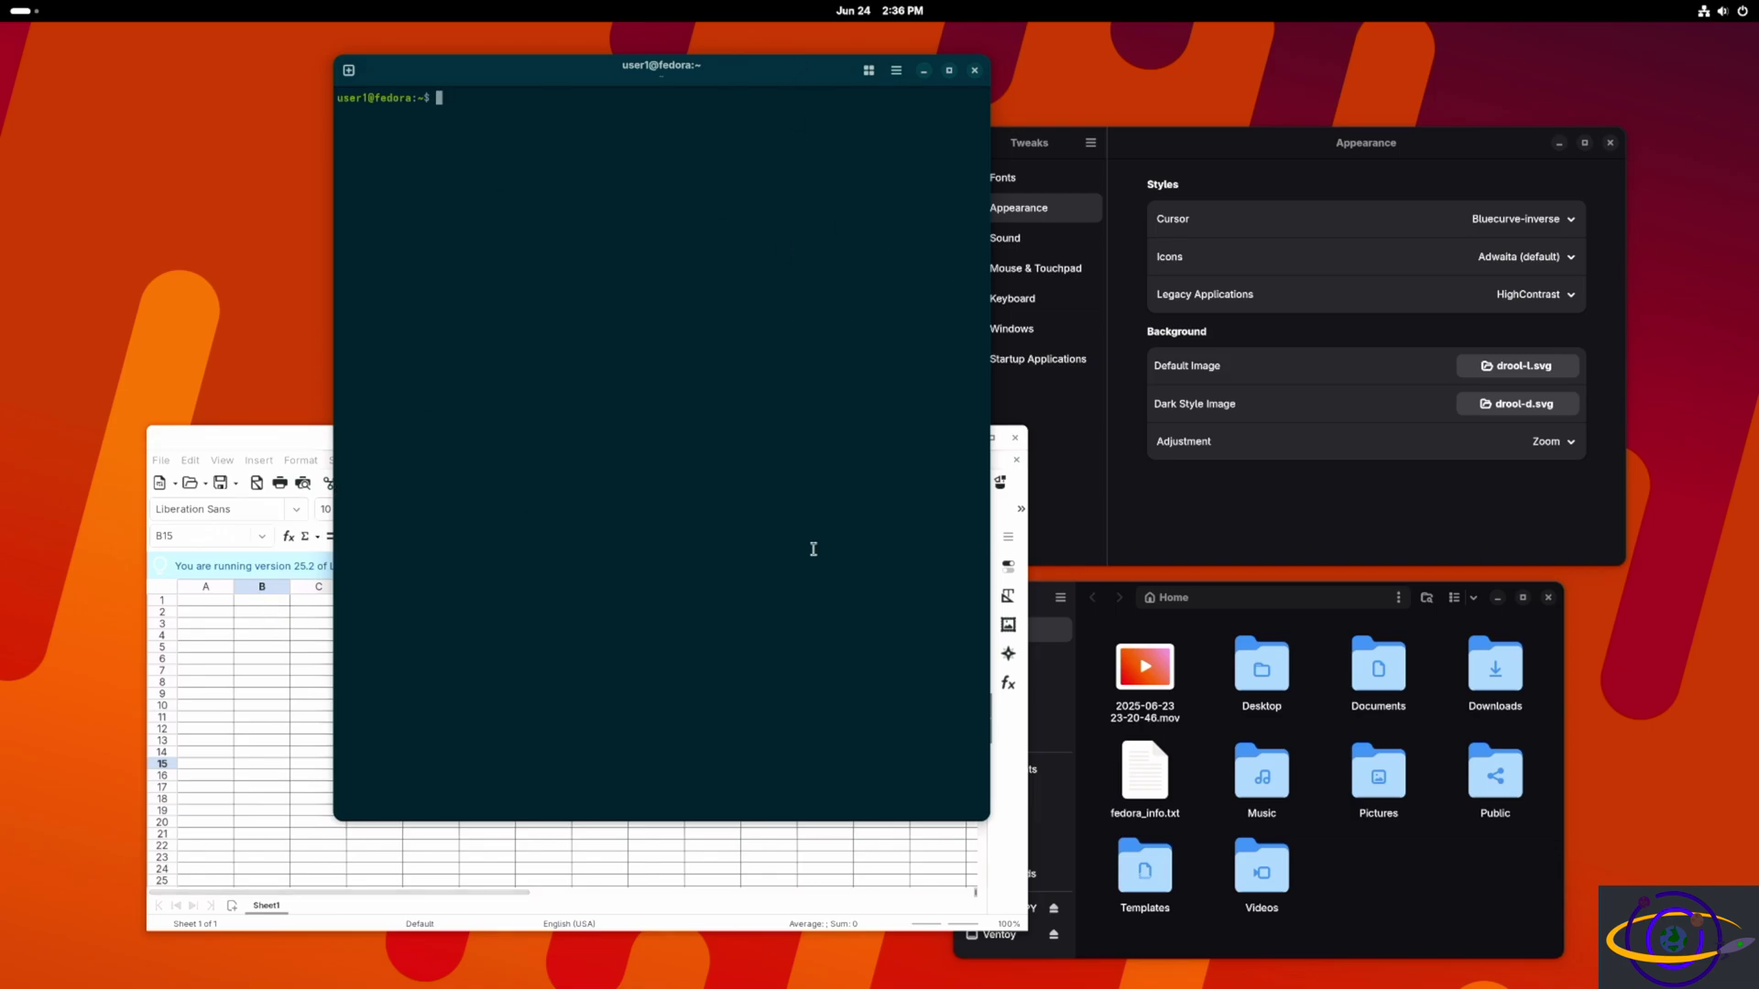
pyautogui.click(1260, 495)
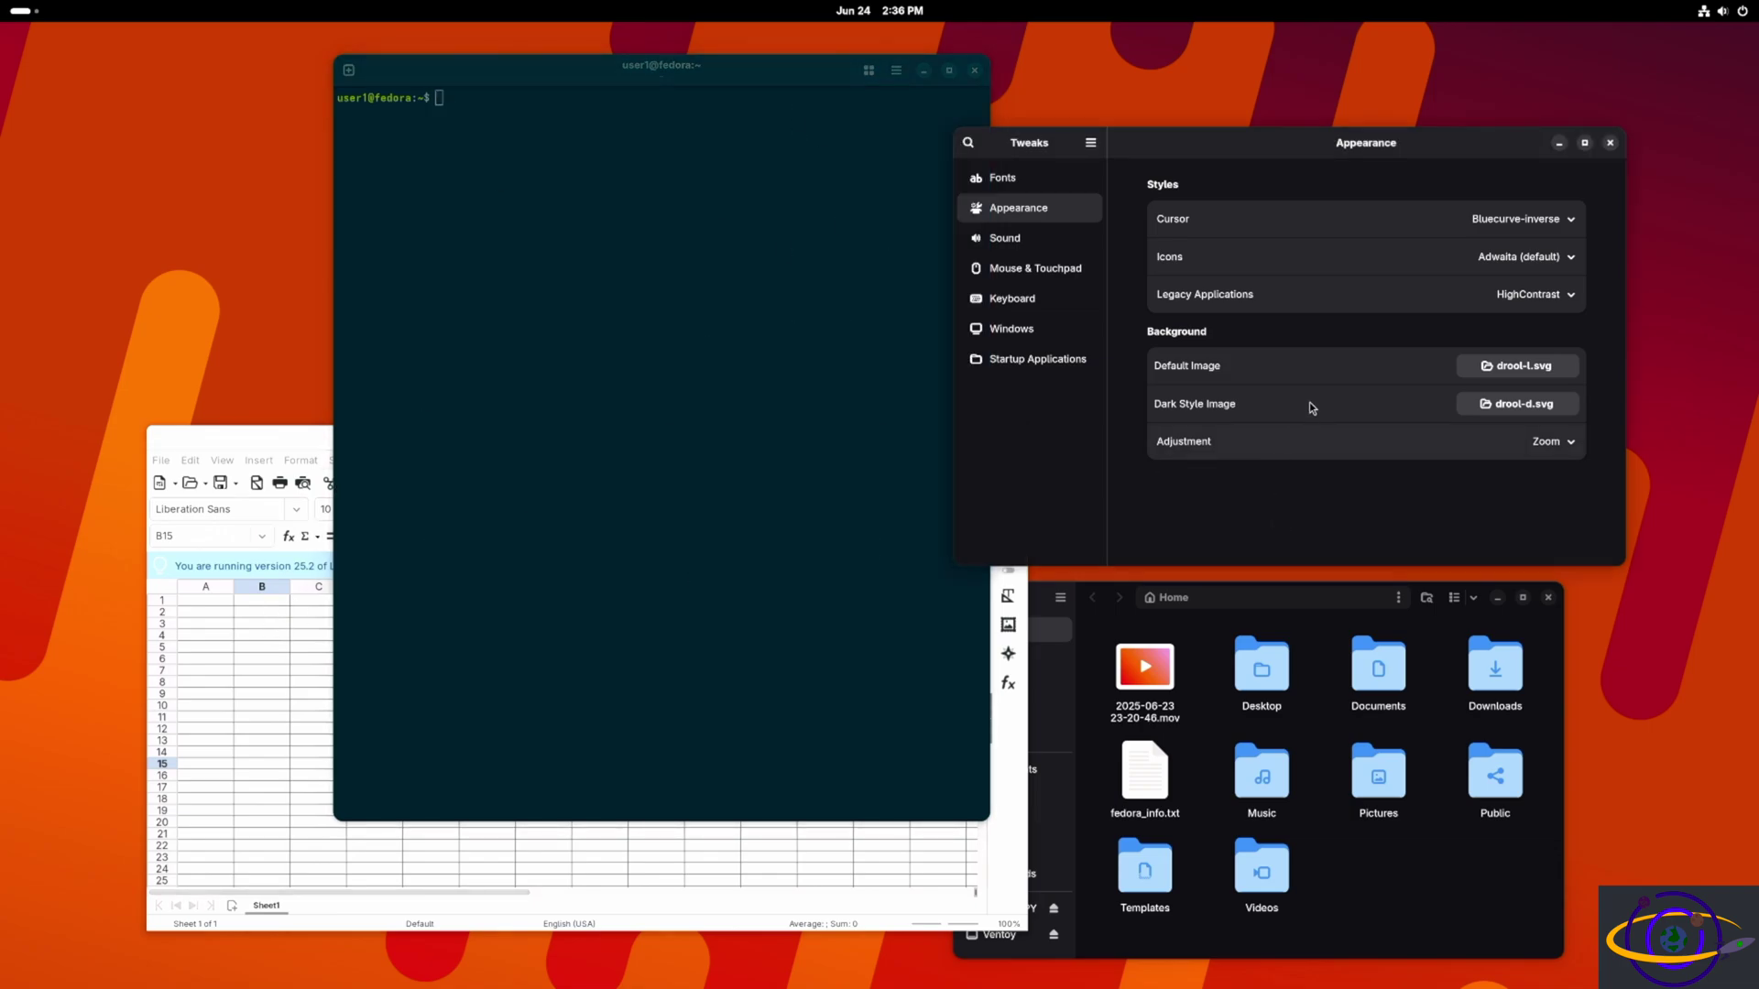
# Try the Adwaita-dark theme for legacy applications, followed by Adwaita (default), for comparison on the spreadsheet.
pyautogui.click(1541, 301)
pyautogui.click(1561, 378)
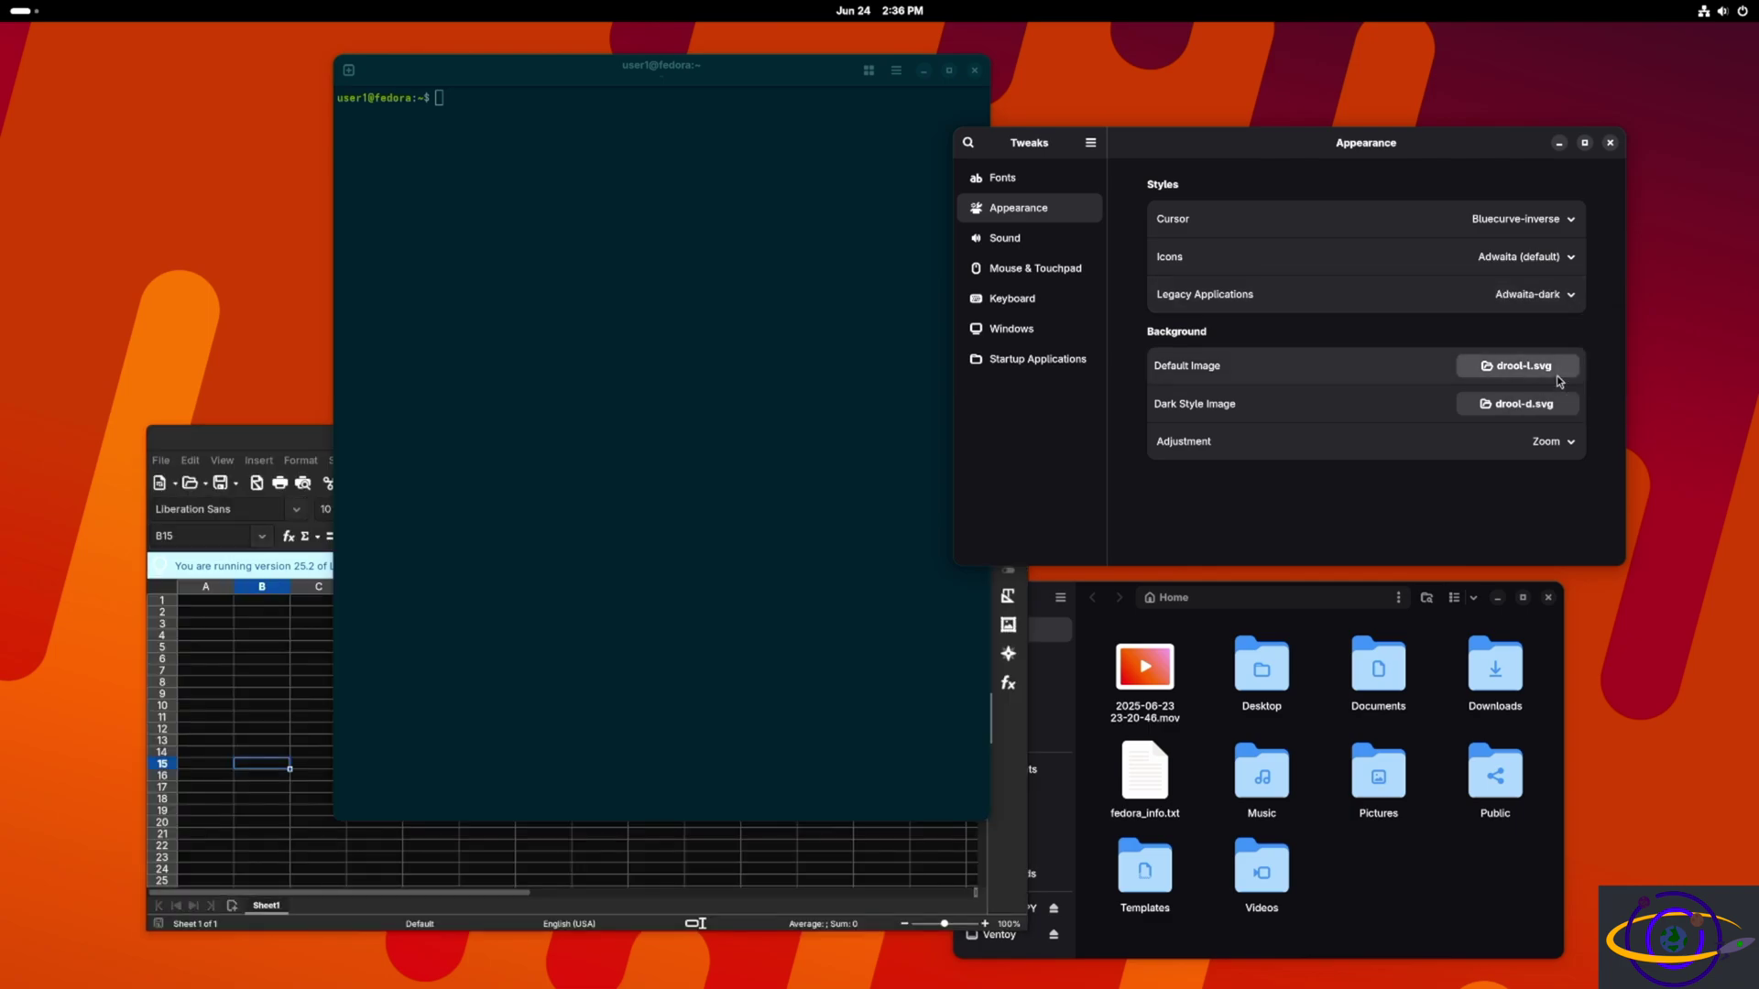
pyautogui.click(1550, 306)
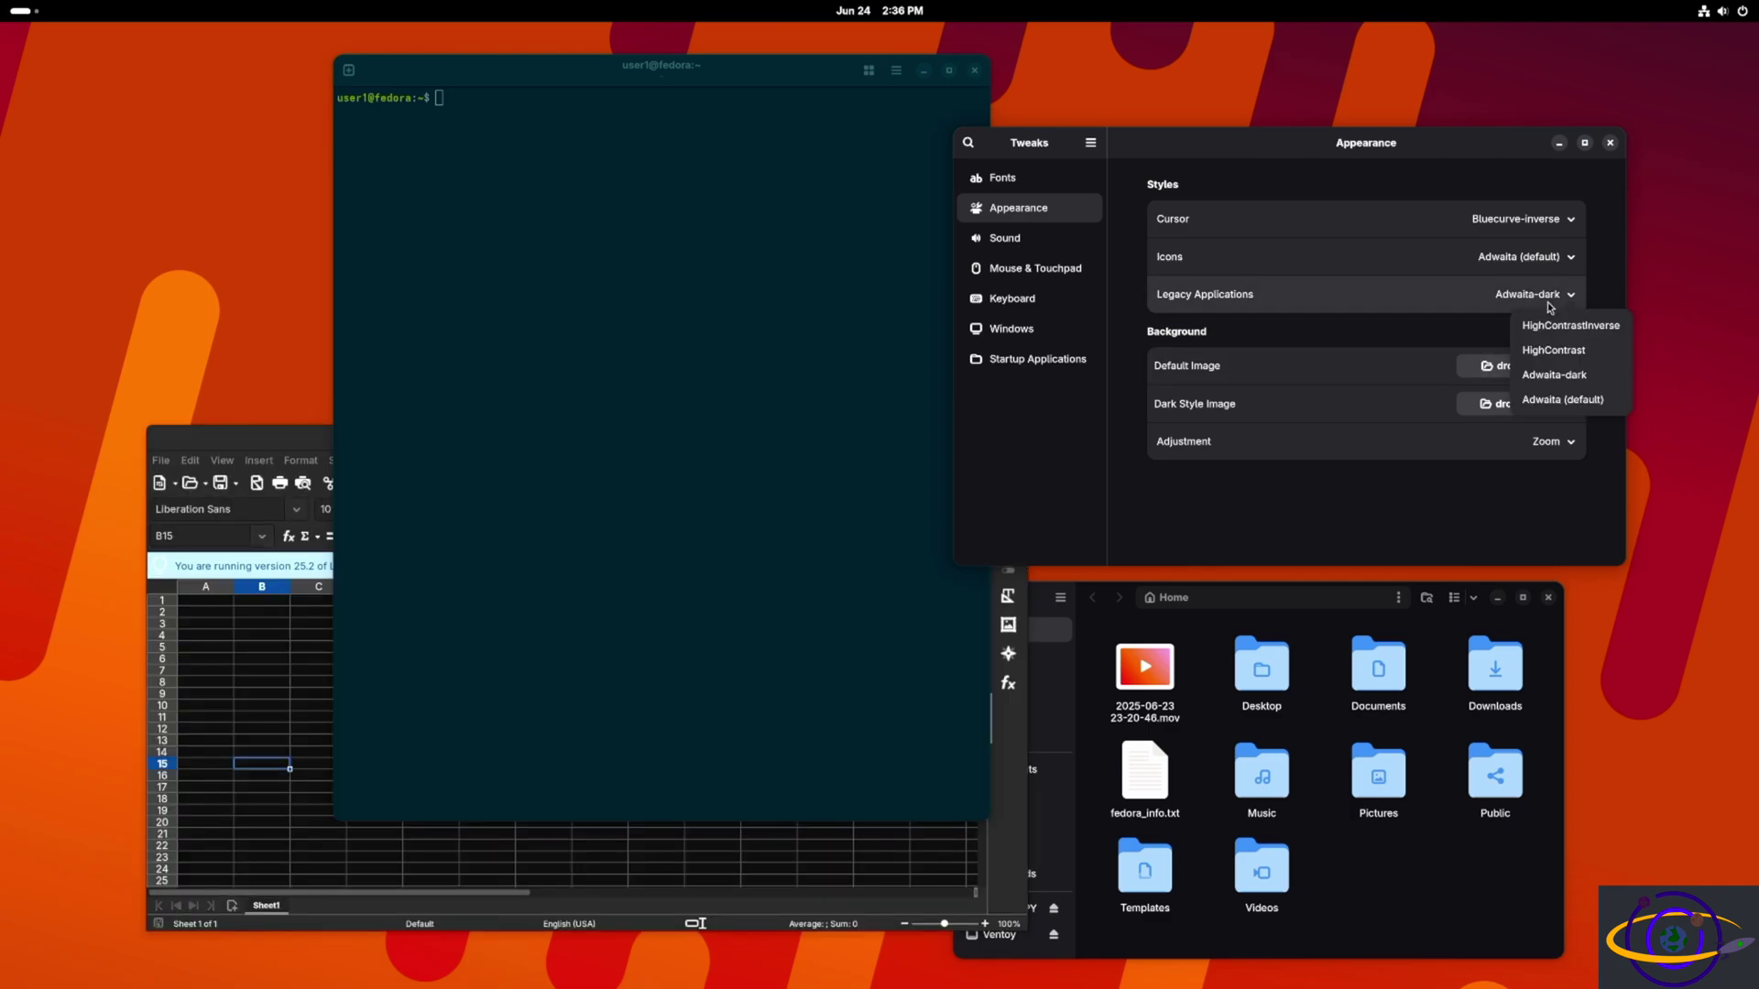
pyautogui.click(1562, 400)
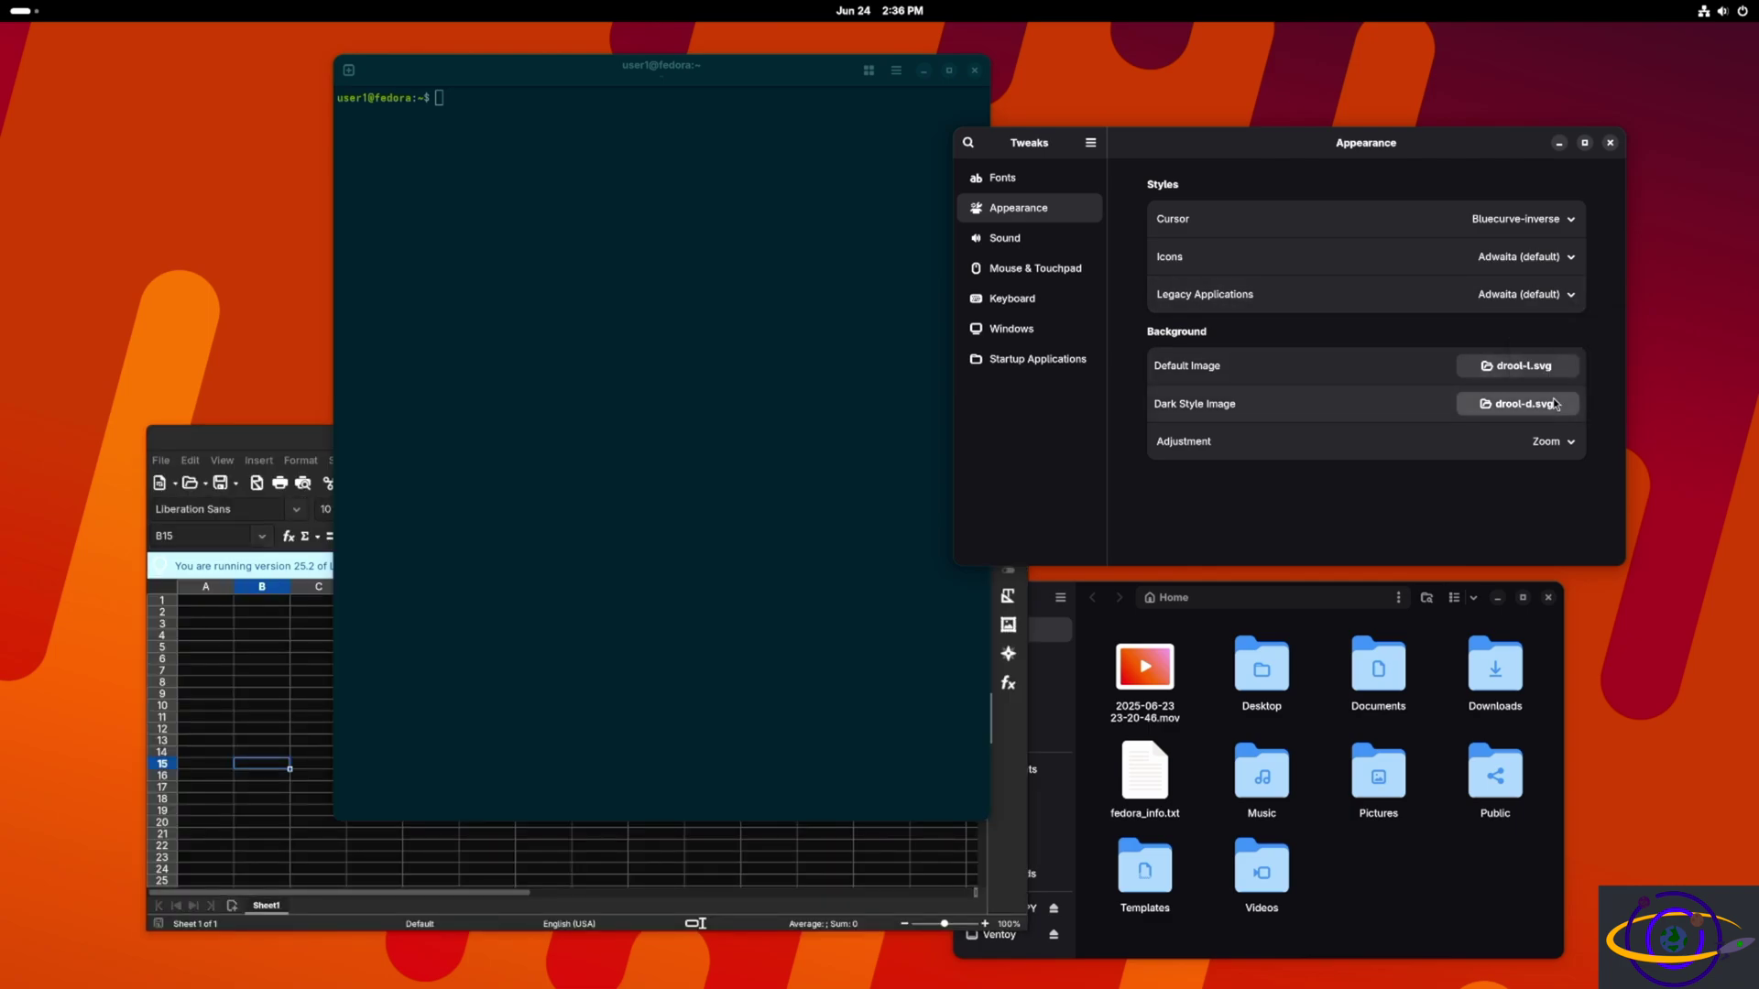
# Try the HighContrastInverse theme for legacy applications, followed by HighContrast.
pyautogui.click(1537, 314)
pyautogui.click(1540, 329)
pyautogui.click(1533, 306)
pyautogui.click(1539, 349)
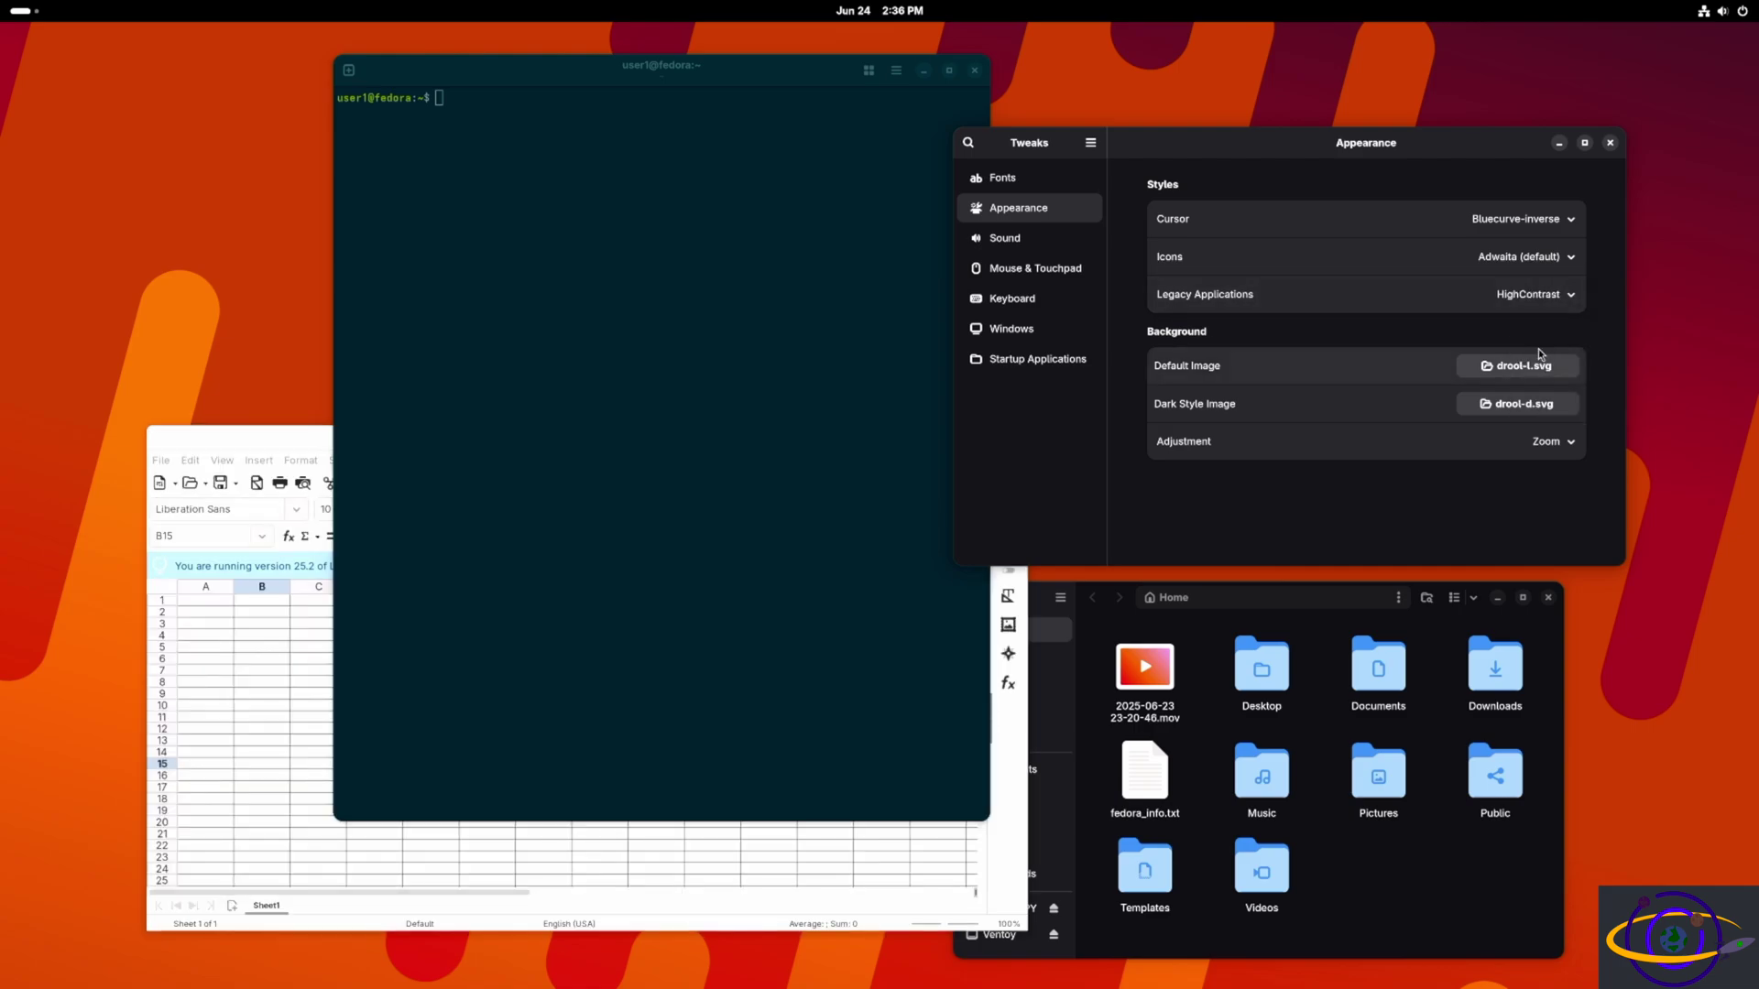
# Switch the legacy applications theme to HighContrastInverse, and change it to Adwaita-dark.
pyautogui.click(1539, 308)
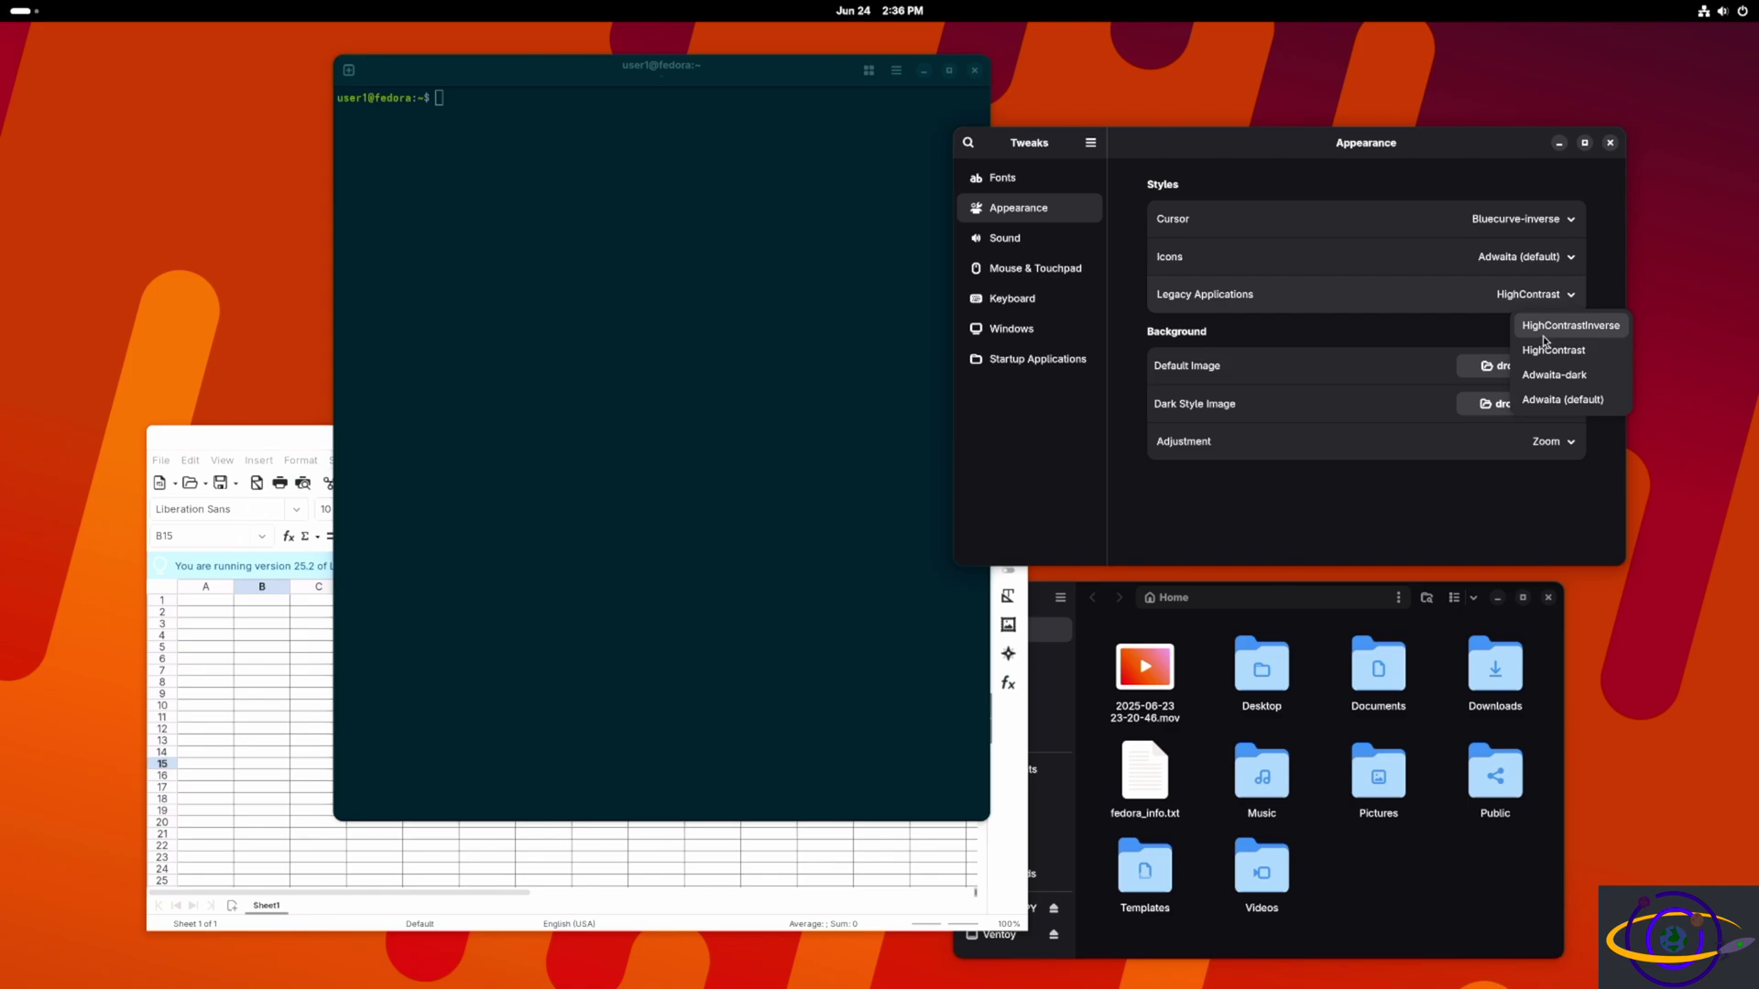
pyautogui.click(1544, 335)
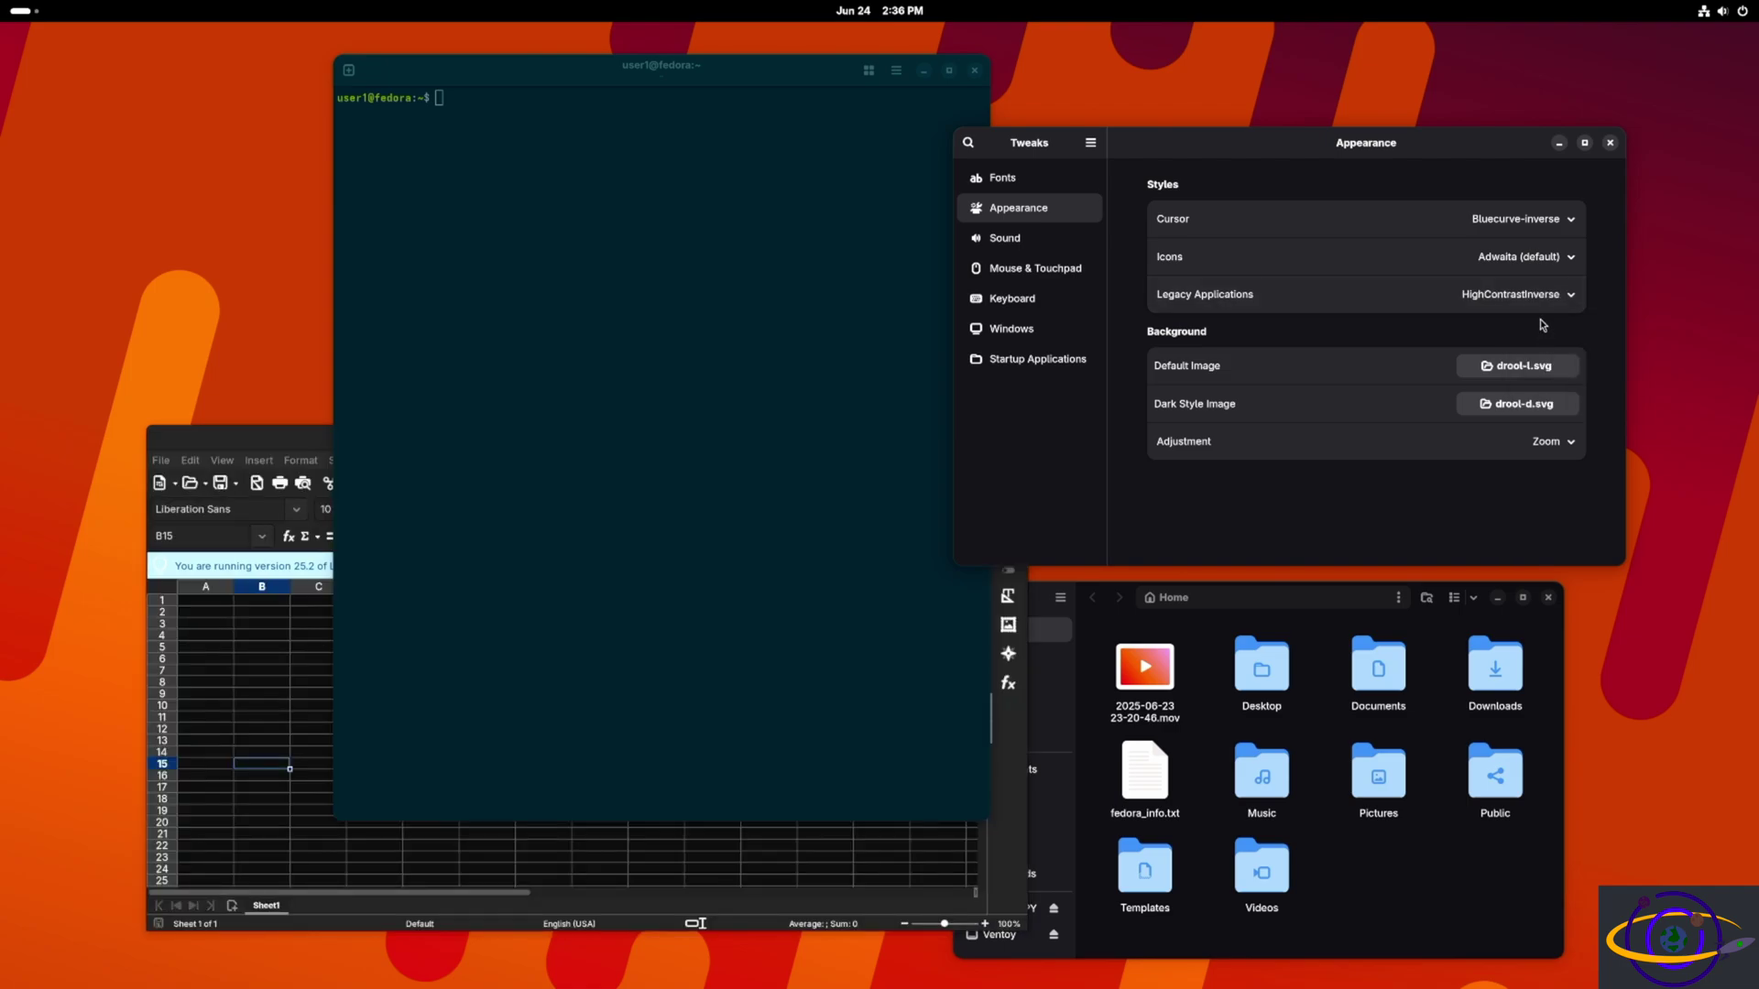
pyautogui.click(1543, 295)
pyautogui.click(1544, 374)
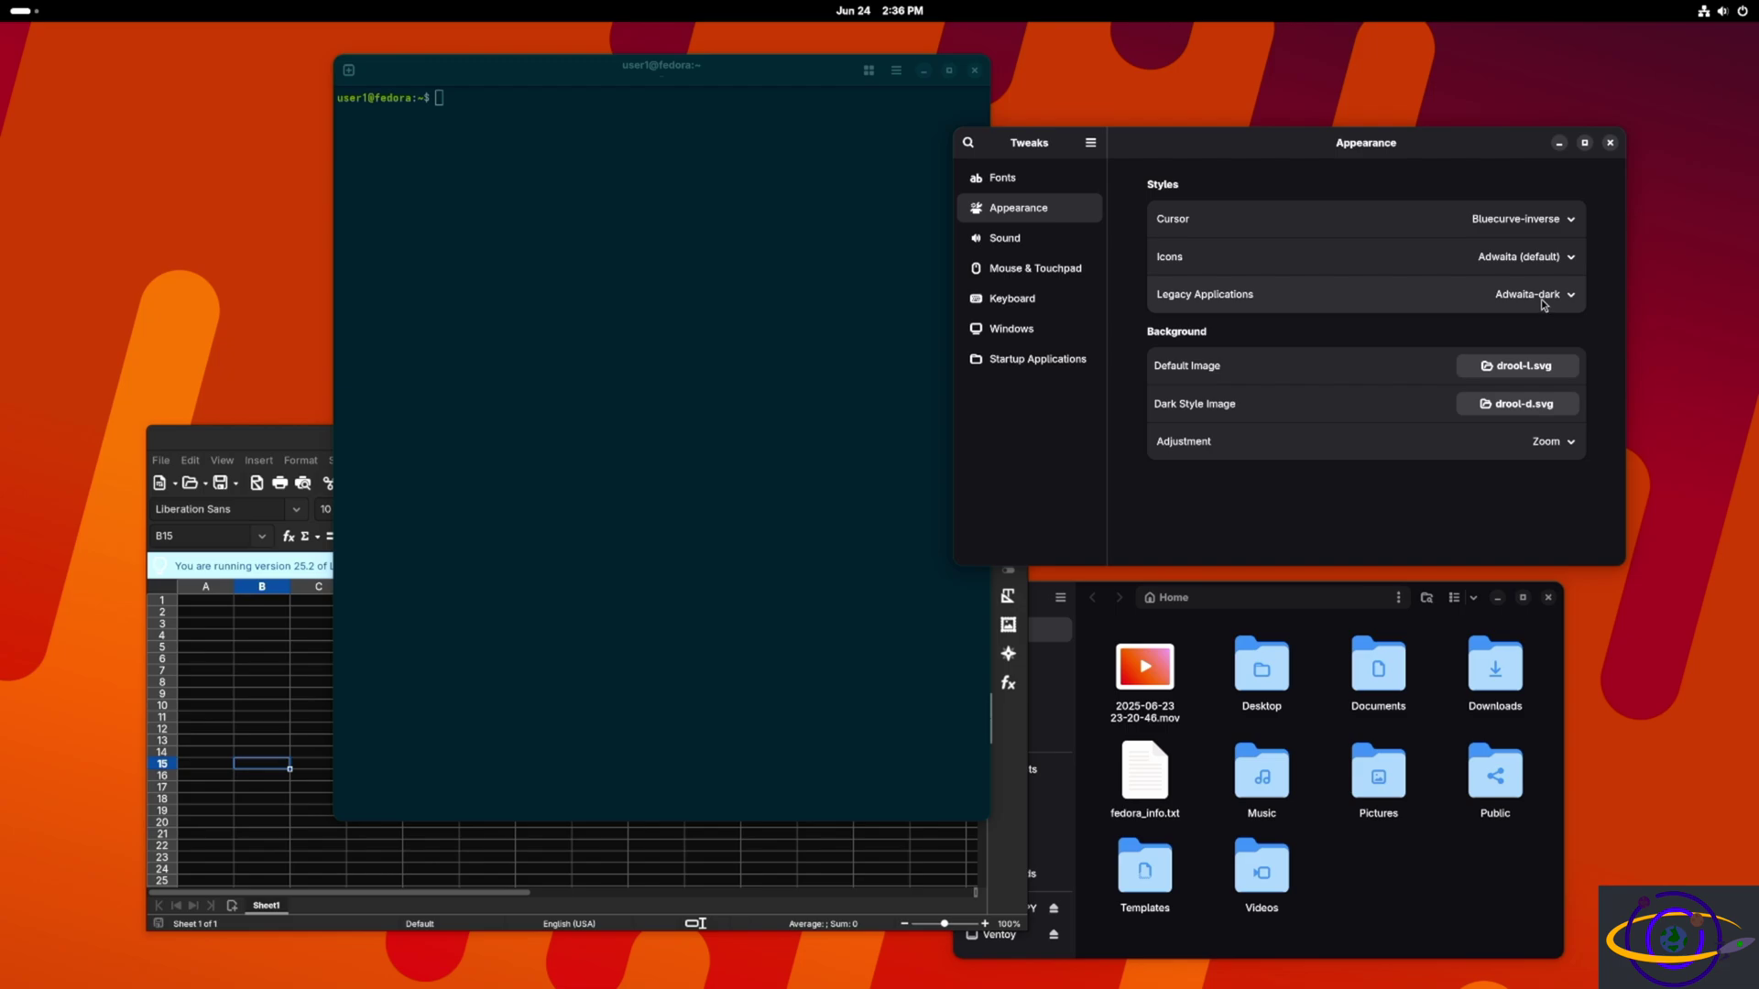
# Try the Hicolor icon theme, followed by Oxygen, for comparison in the file manager.
pyautogui.click(1543, 261)
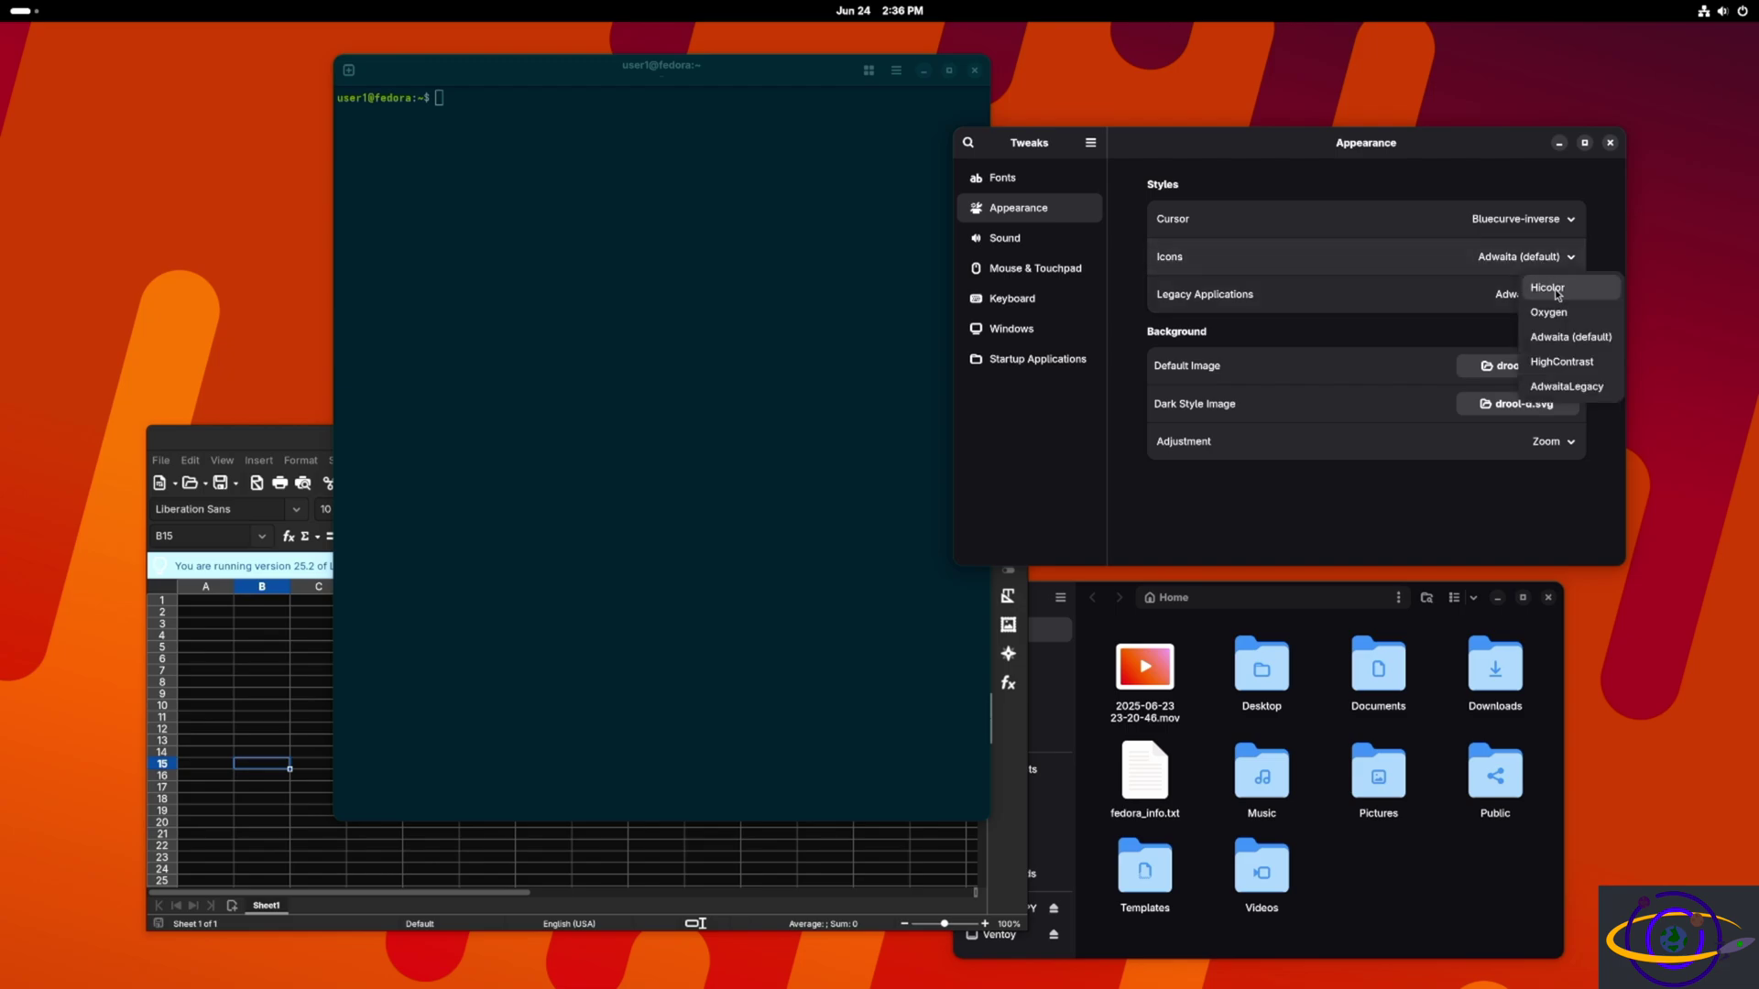
pyautogui.click(1557, 289)
pyautogui.click(1558, 262)
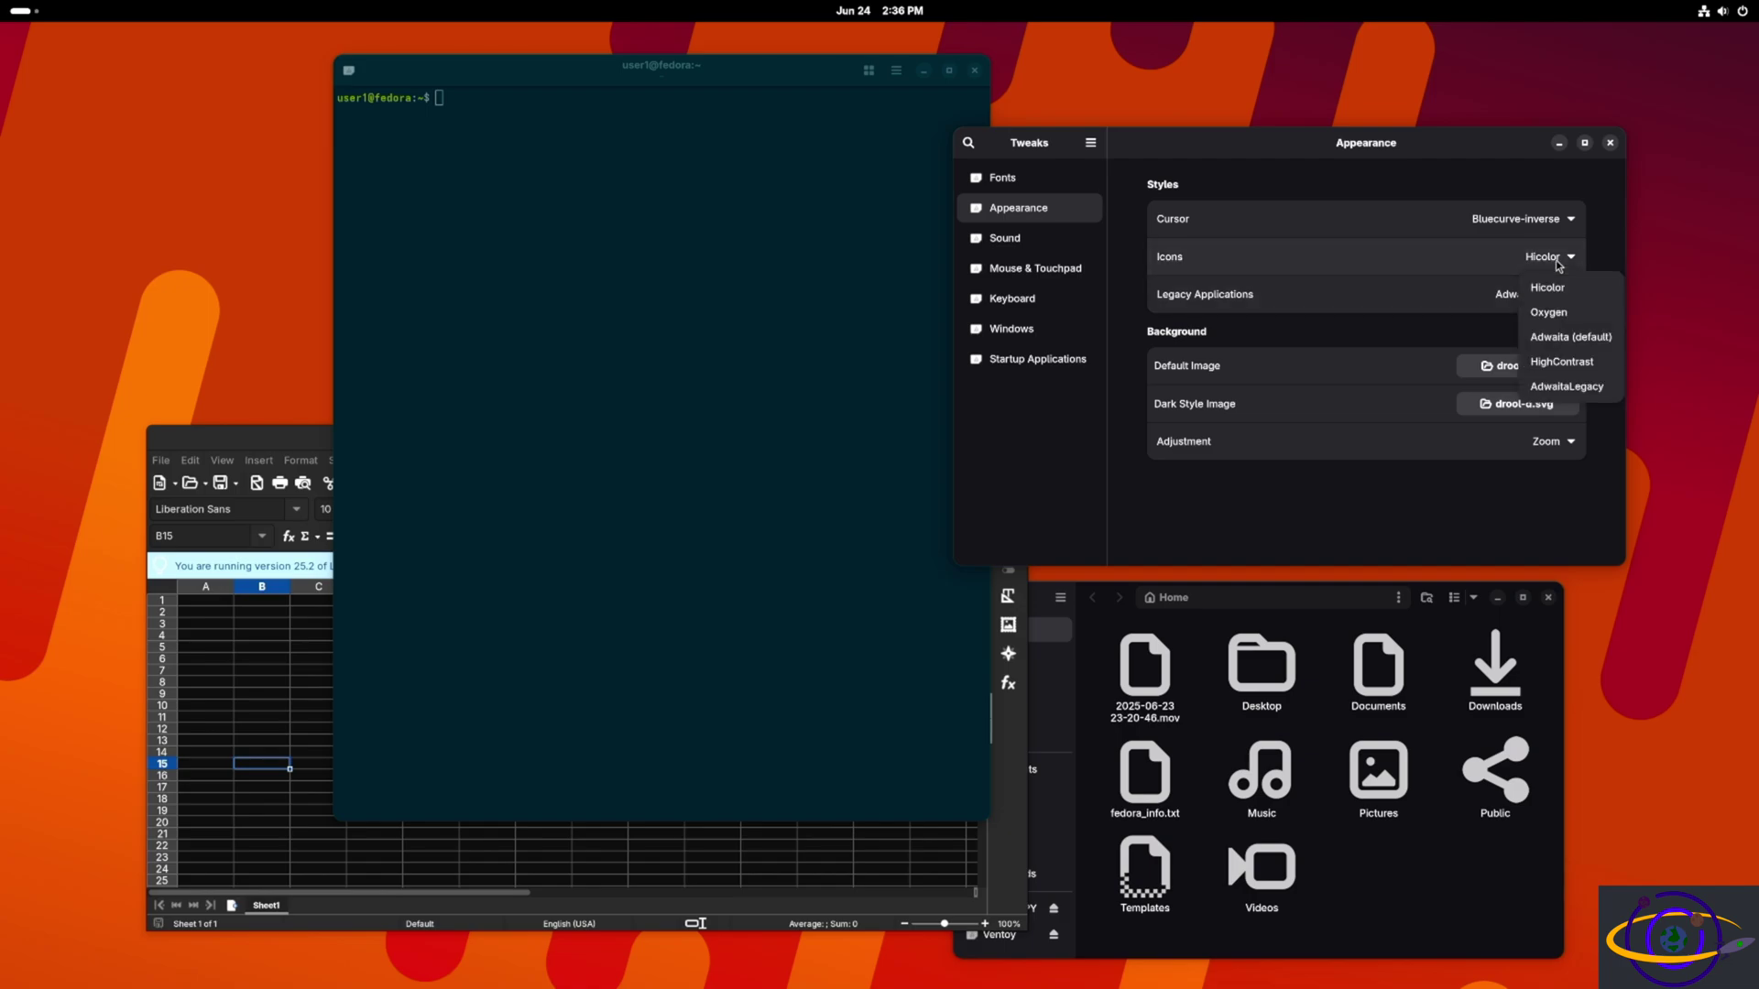
pyautogui.click(1574, 314)
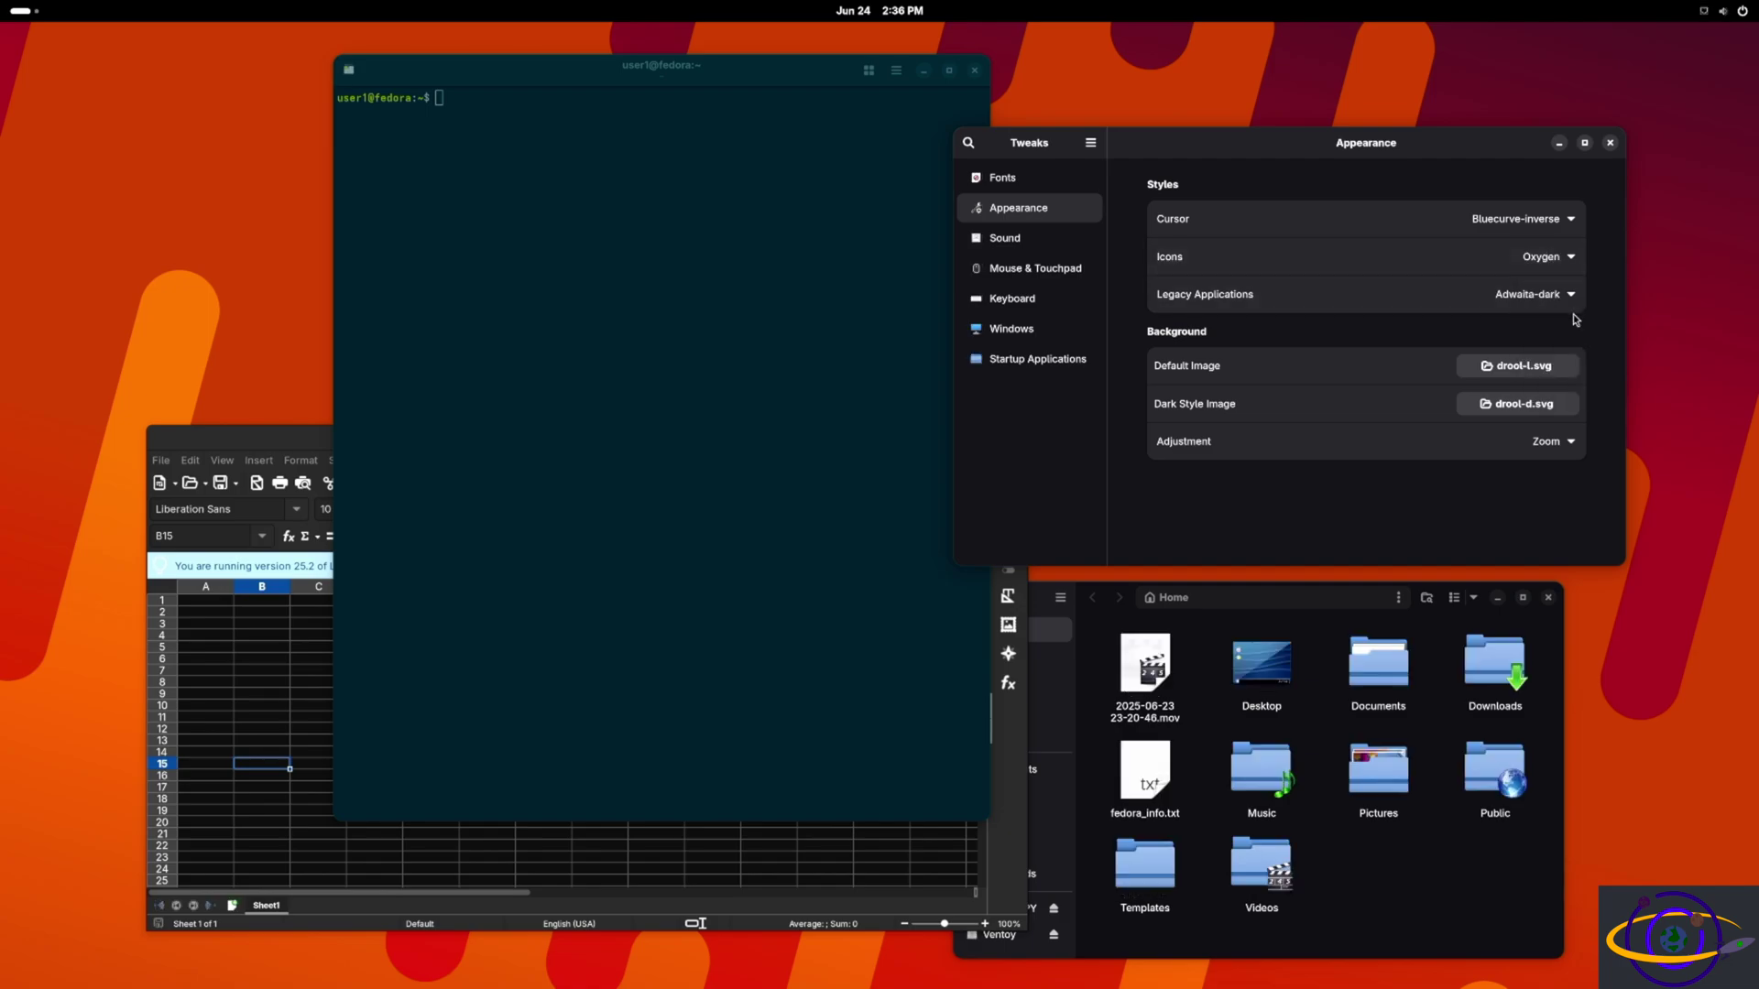
# Try the AdwaitaLegacy icon theme, and set the icons back to Adwaita (default).
pyautogui.click(1556, 262)
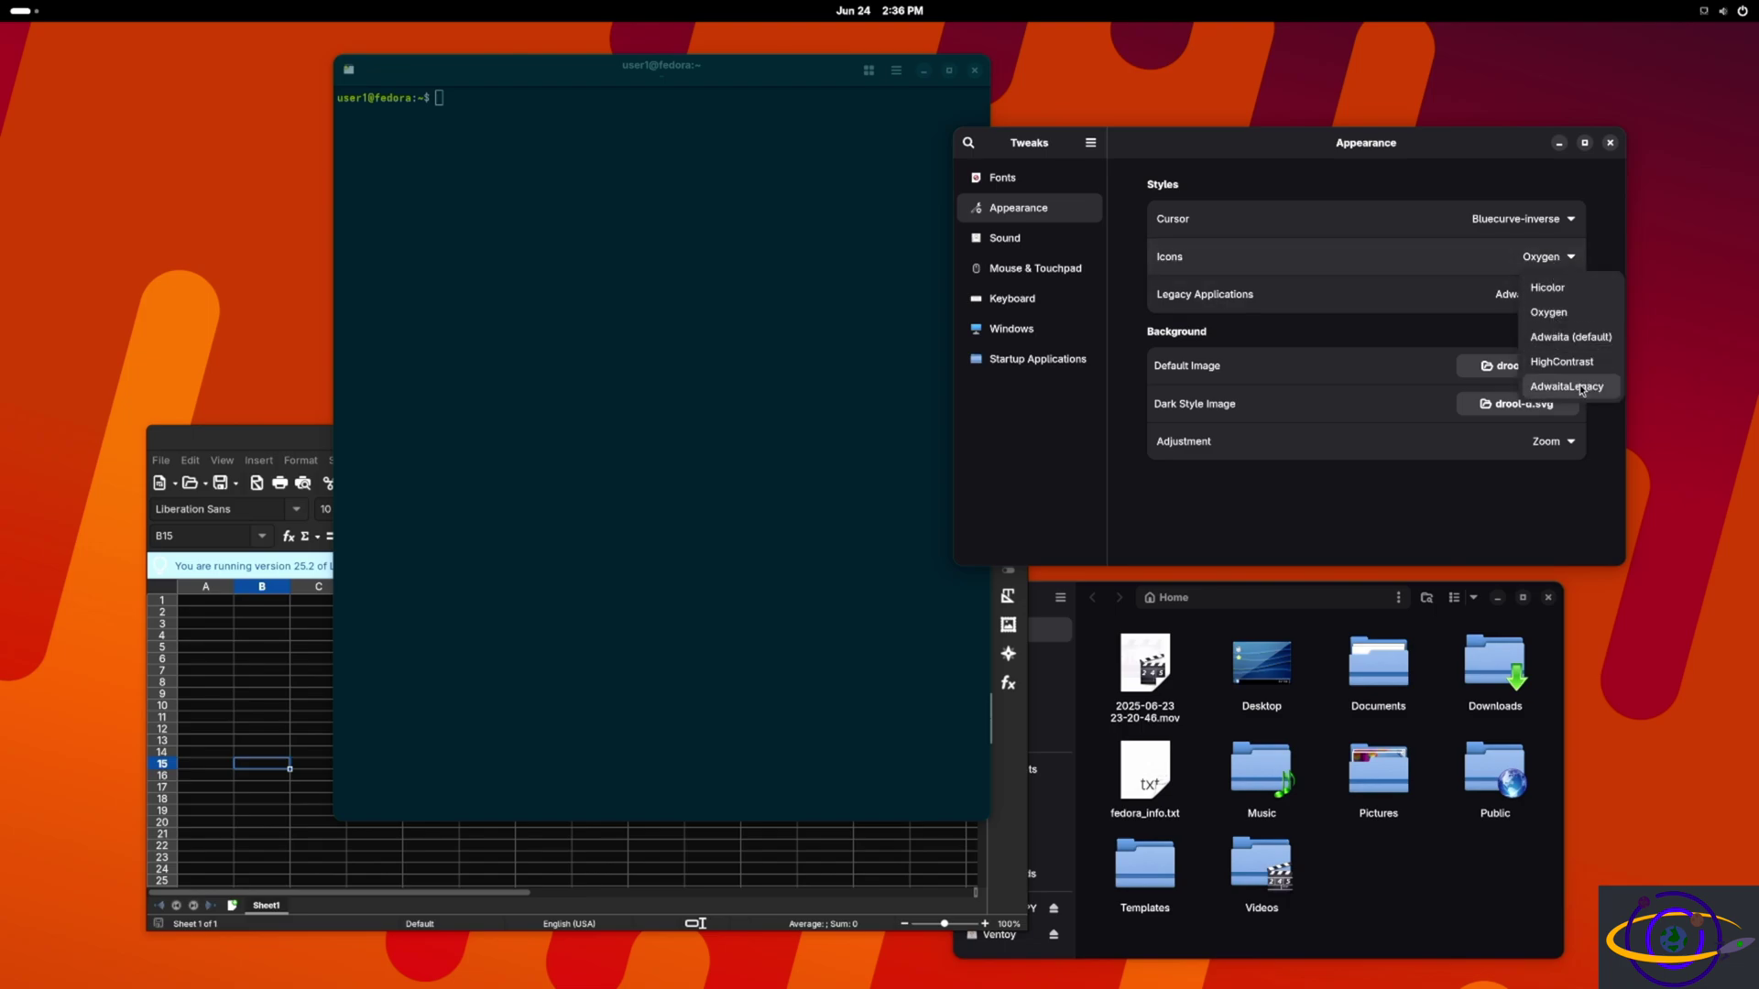
pyautogui.click(1581, 388)
pyautogui.click(1548, 258)
pyautogui.click(1525, 267)
pyautogui.click(1517, 295)
pyautogui.click(1511, 263)
pyautogui.click(1513, 263)
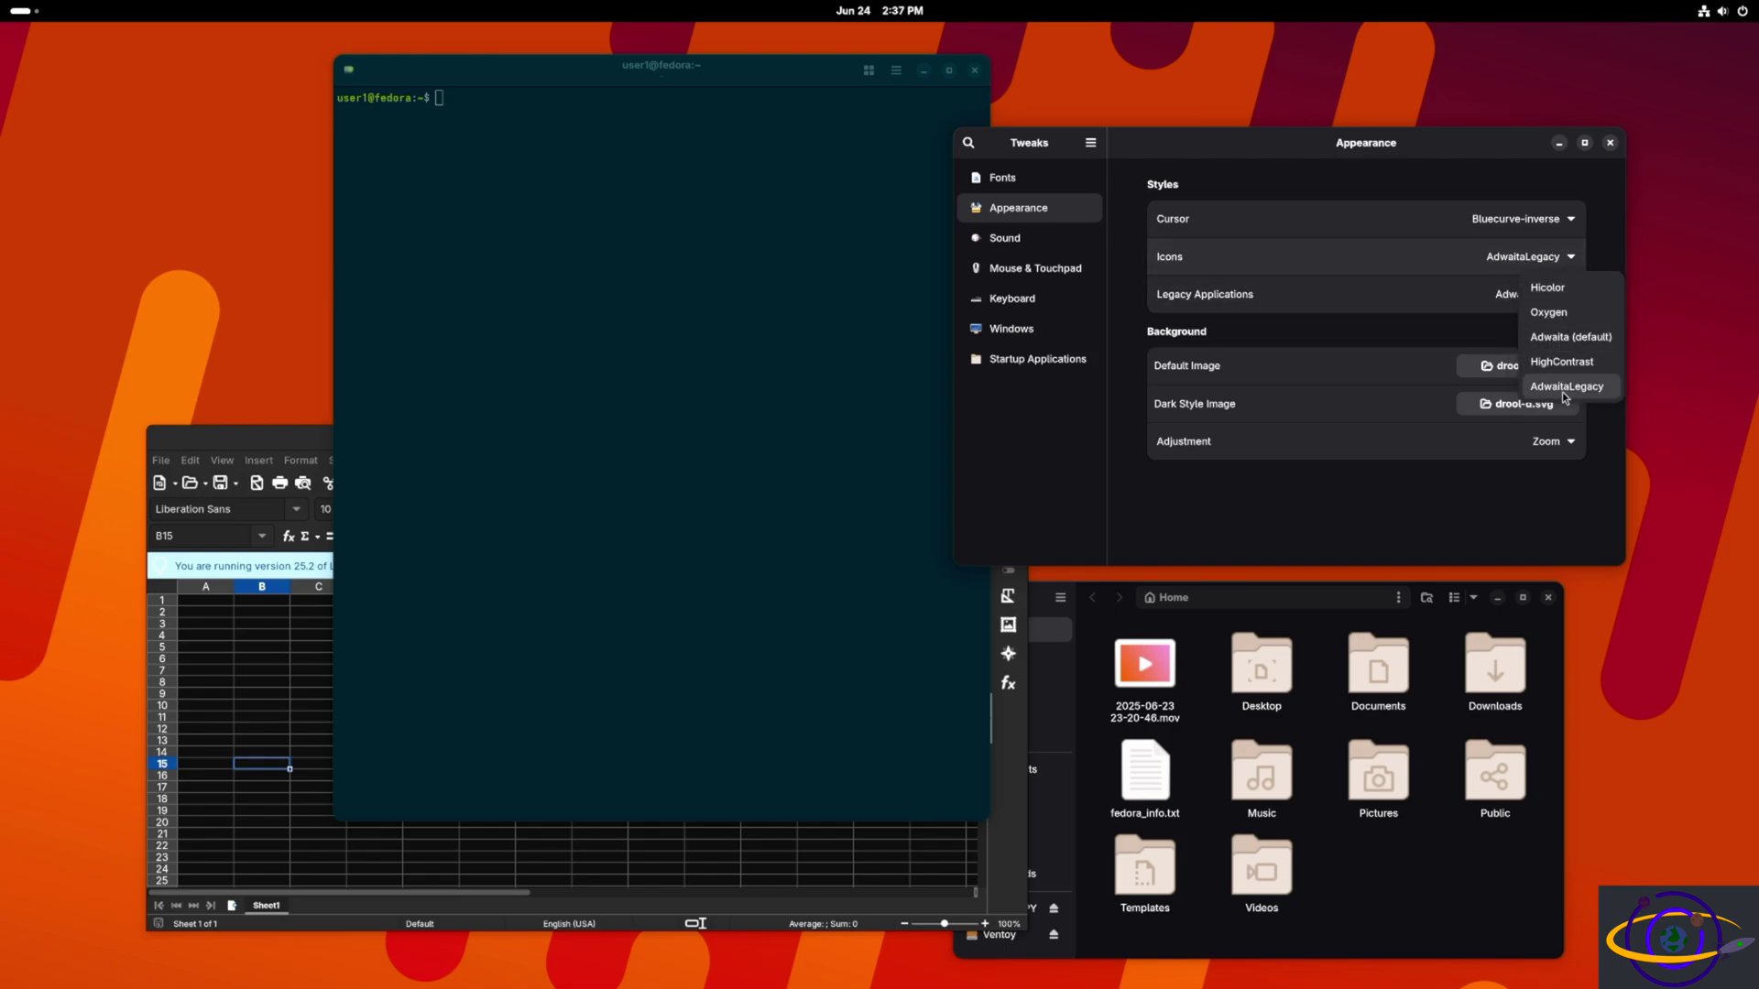
pyautogui.click(1569, 338)
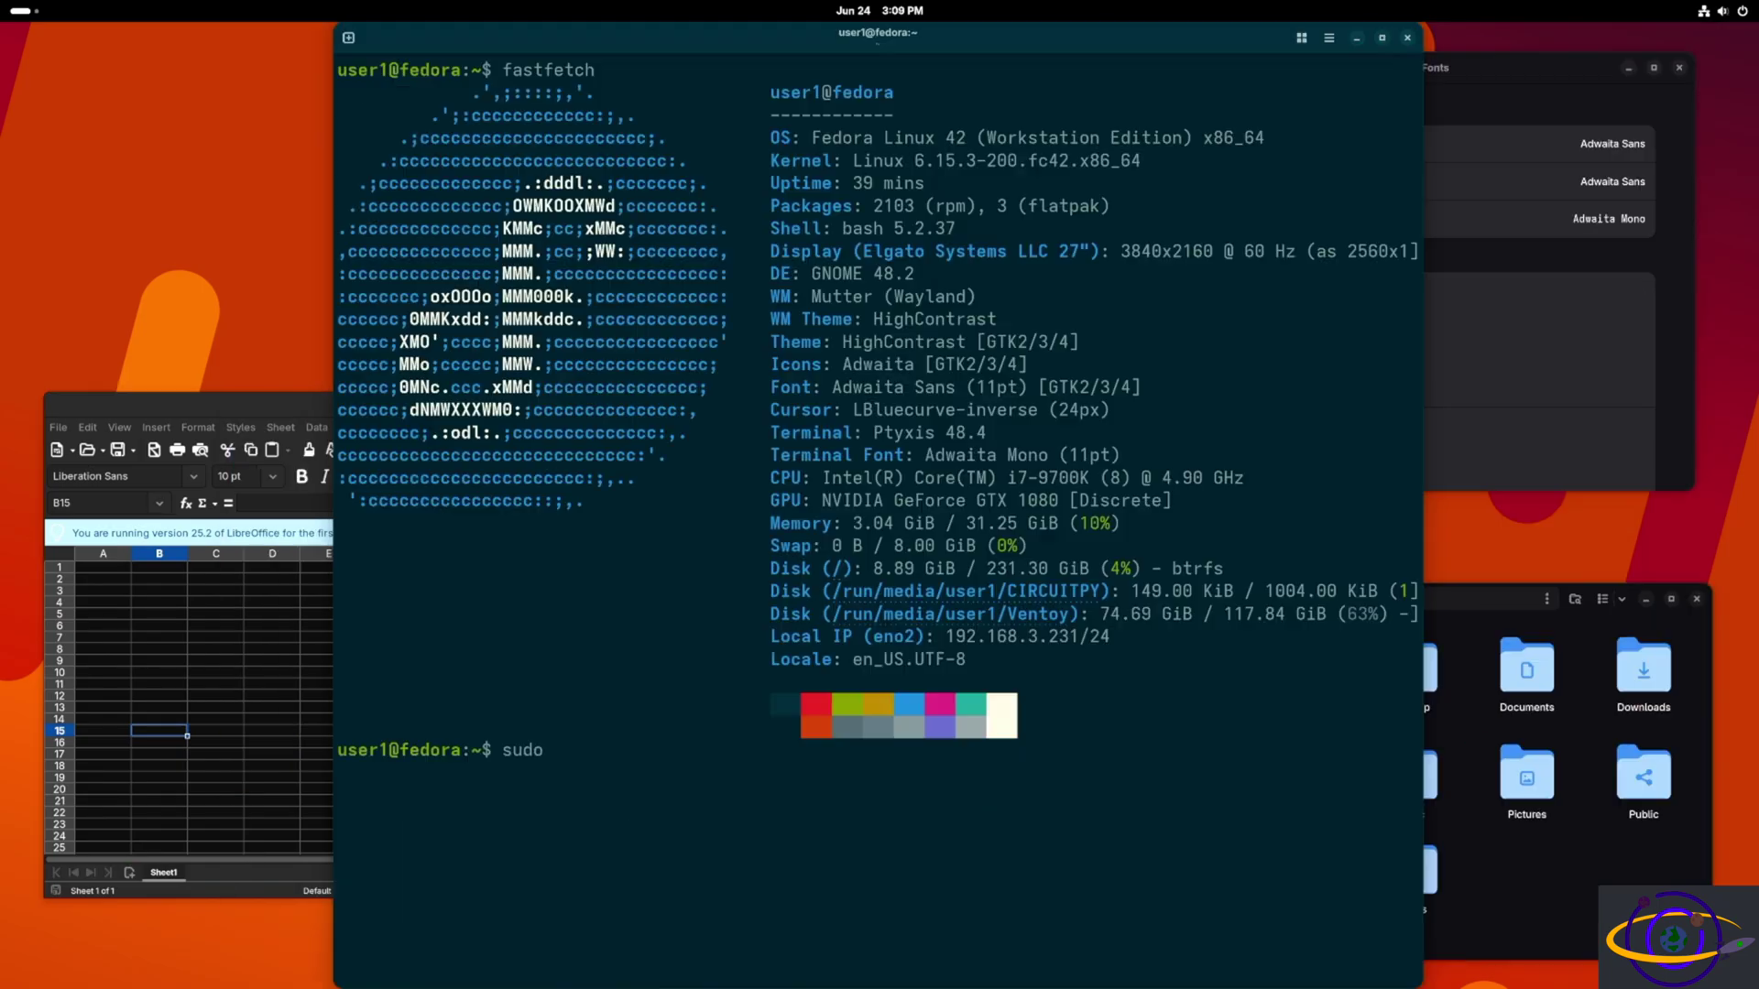
# Install the gnome-shell-extension-user-theme package with sudo dnf, entering the account password and accepting the transaction with y.
pyautogui.write('dnf install')
pyautogui.rightClick(685, 623)
pyautogui.click(738, 695)
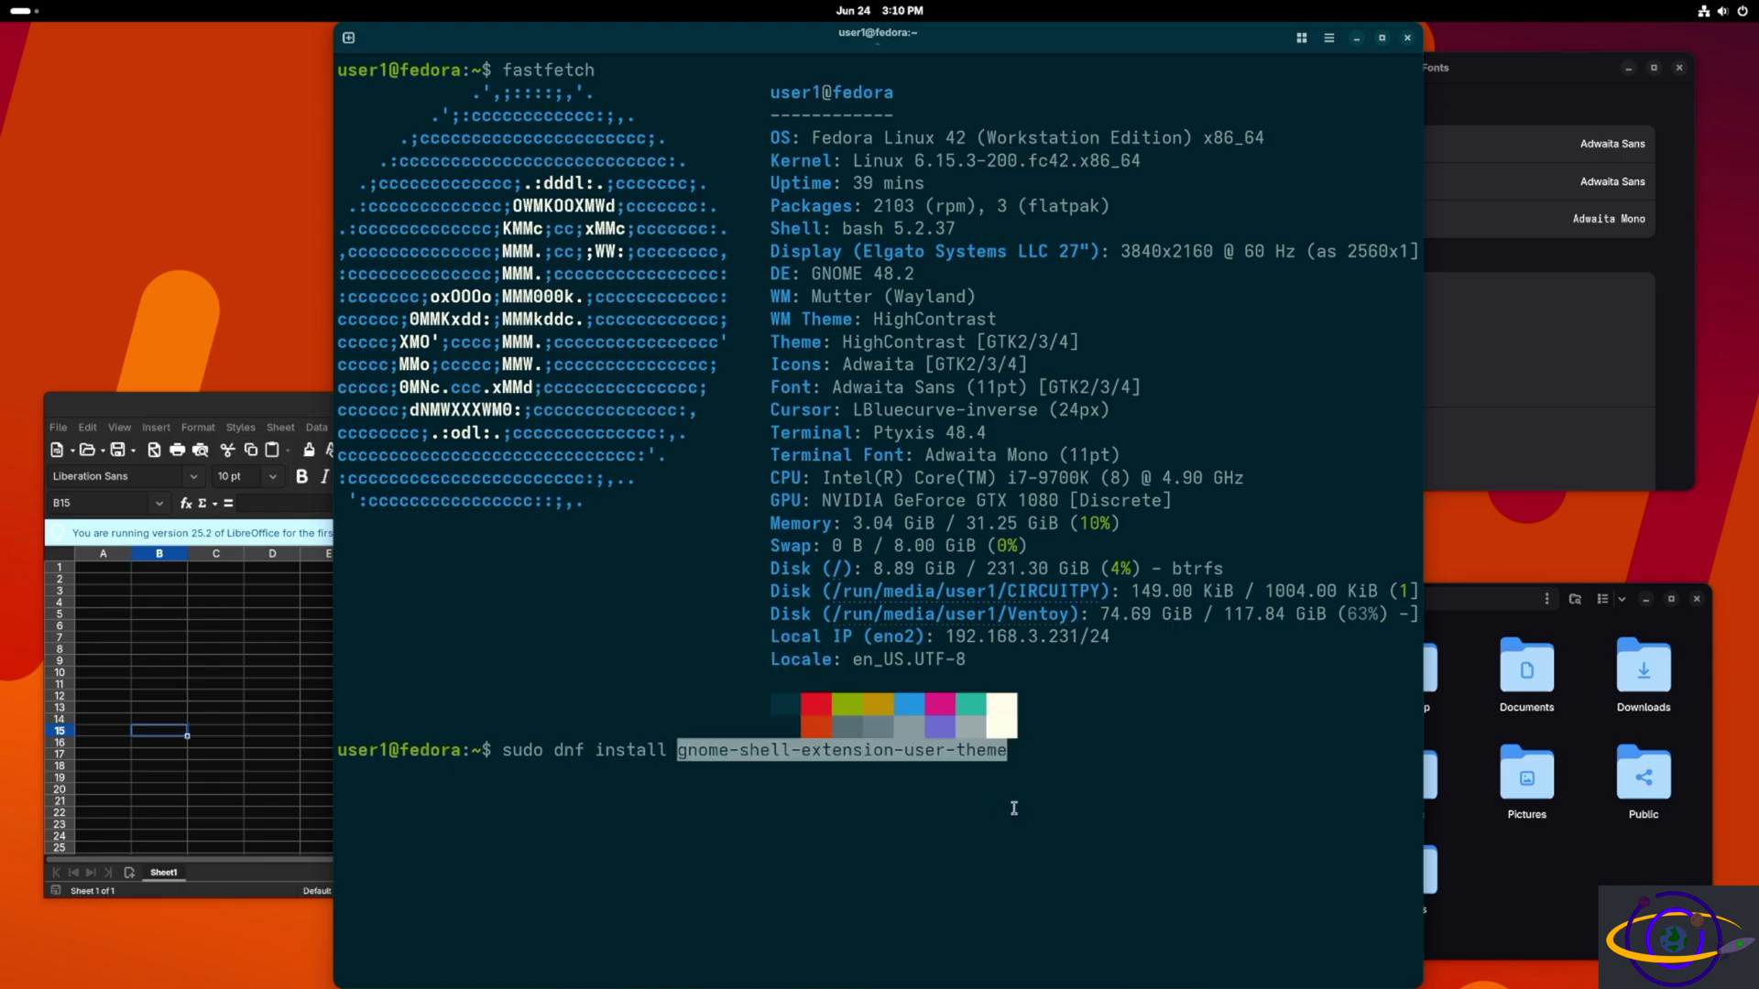
pyautogui.press('Return')
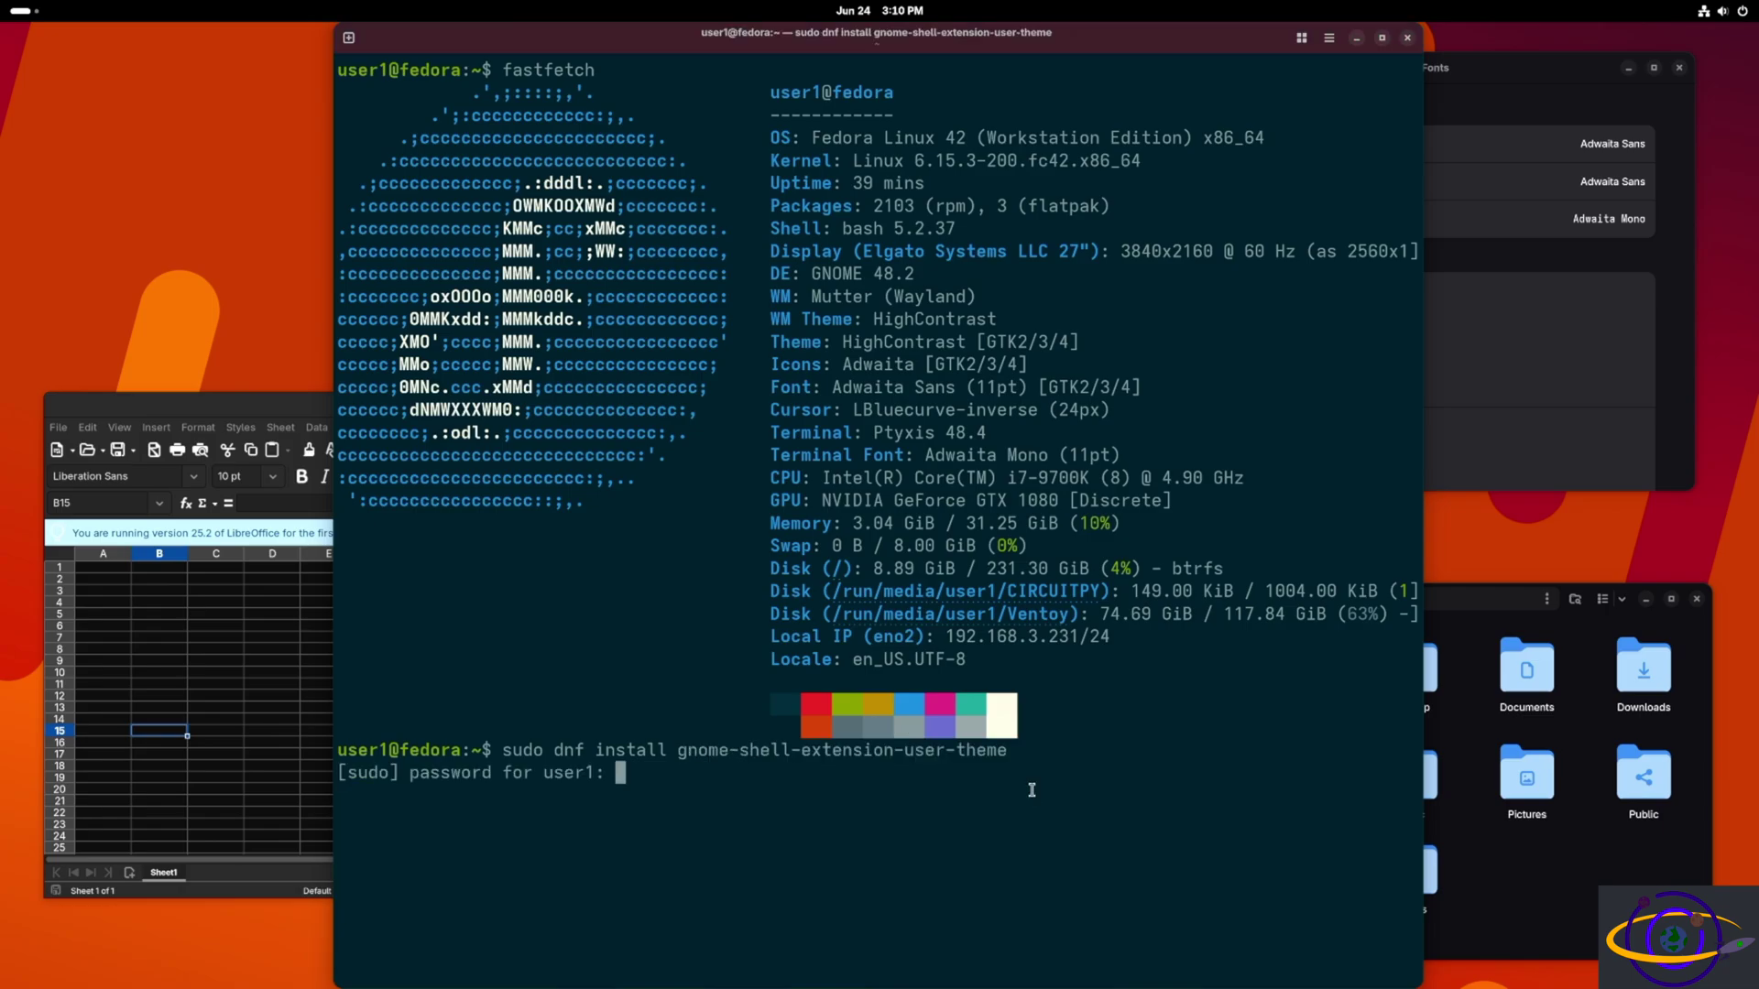
pyautogui.press('Return')
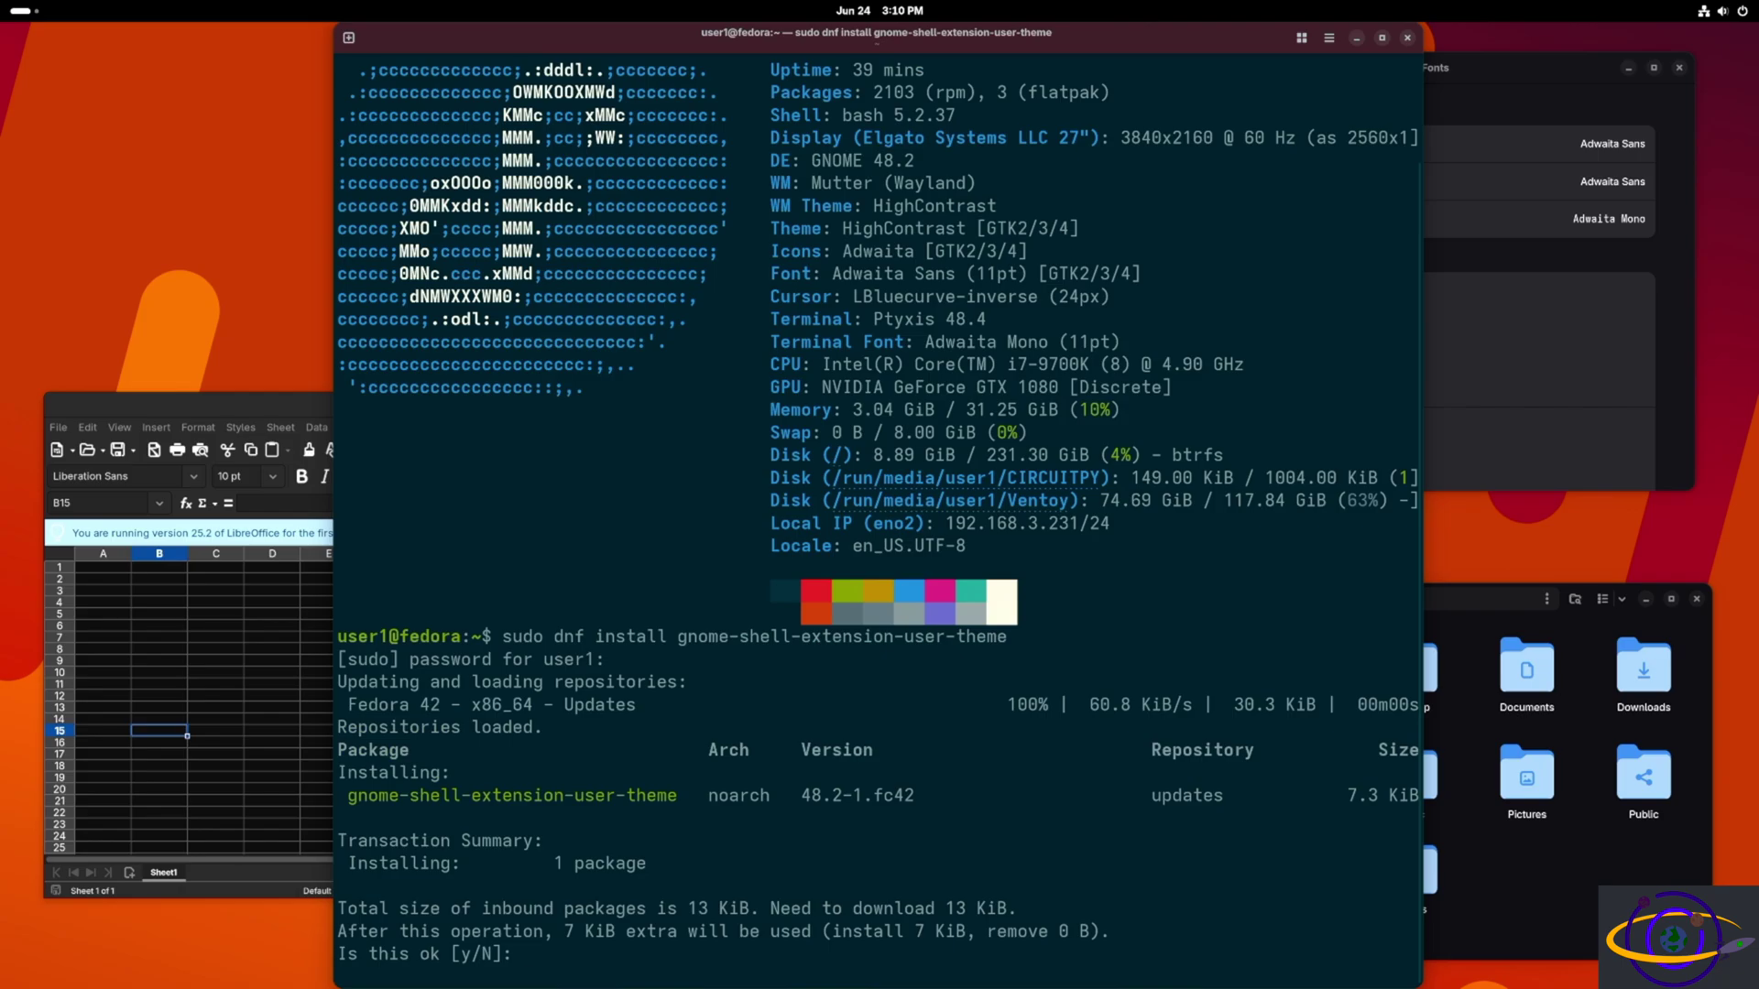
pyautogui.write('y')
pyautogui.press('Return')
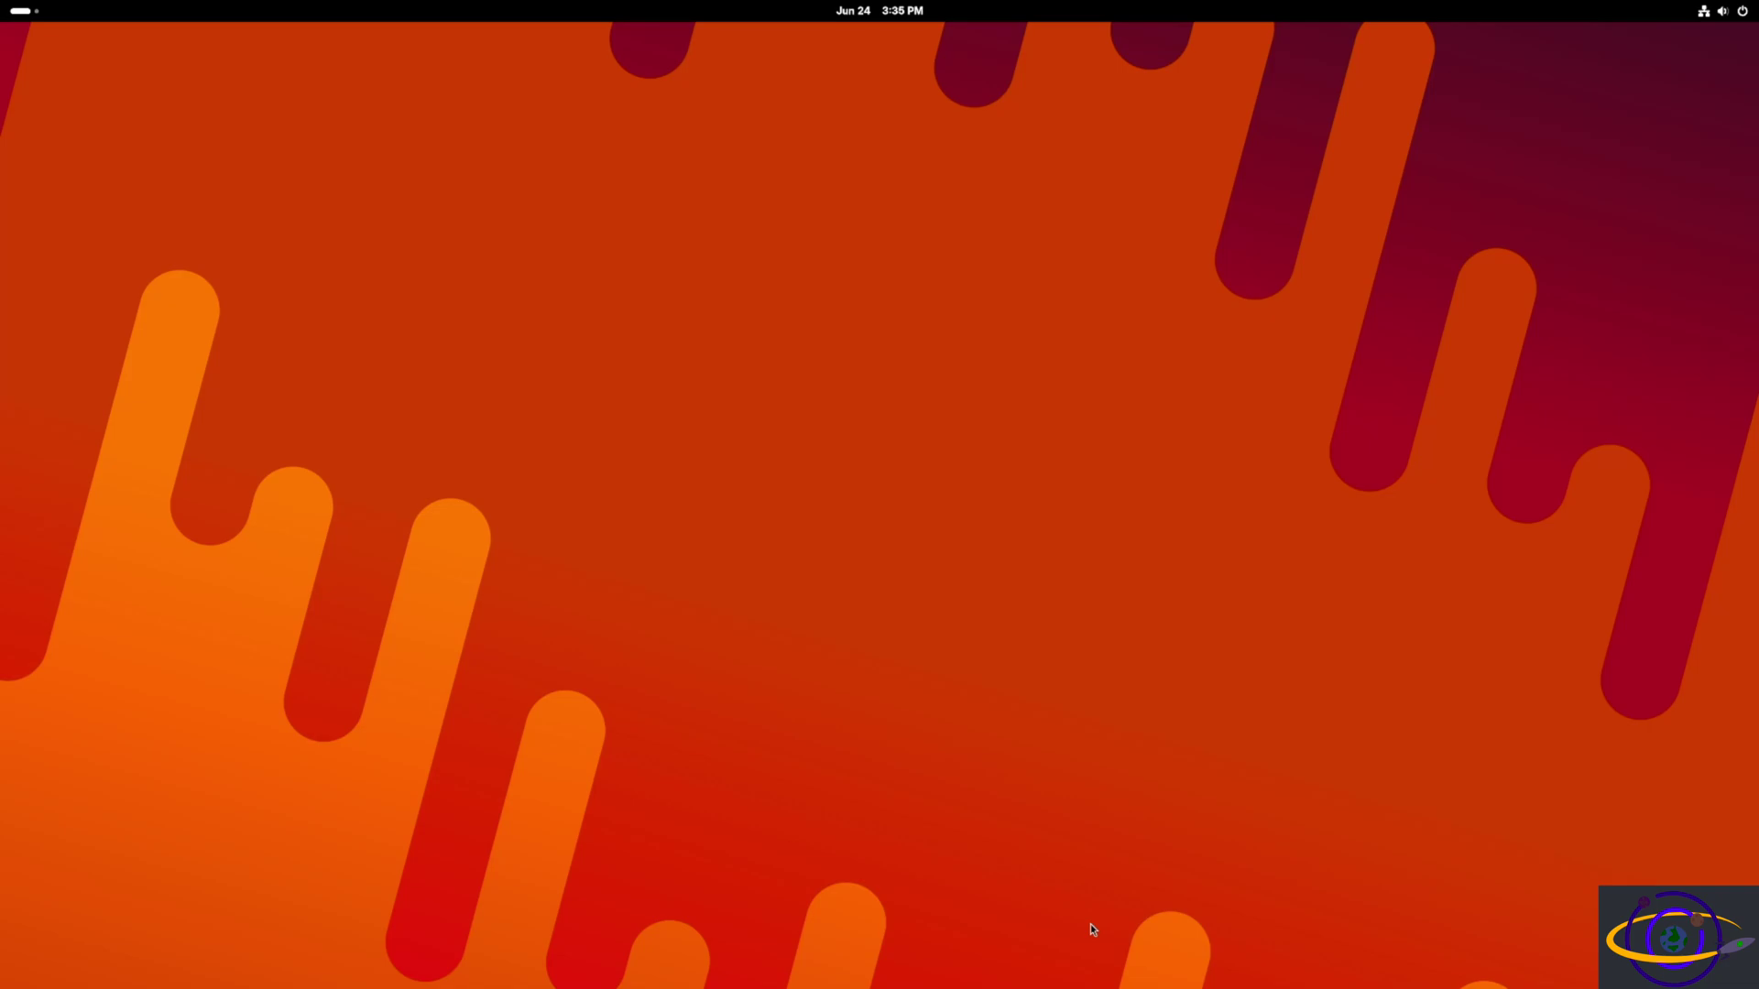
# Open the Tweaks and Extensions applications.
pyautogui.press('super')
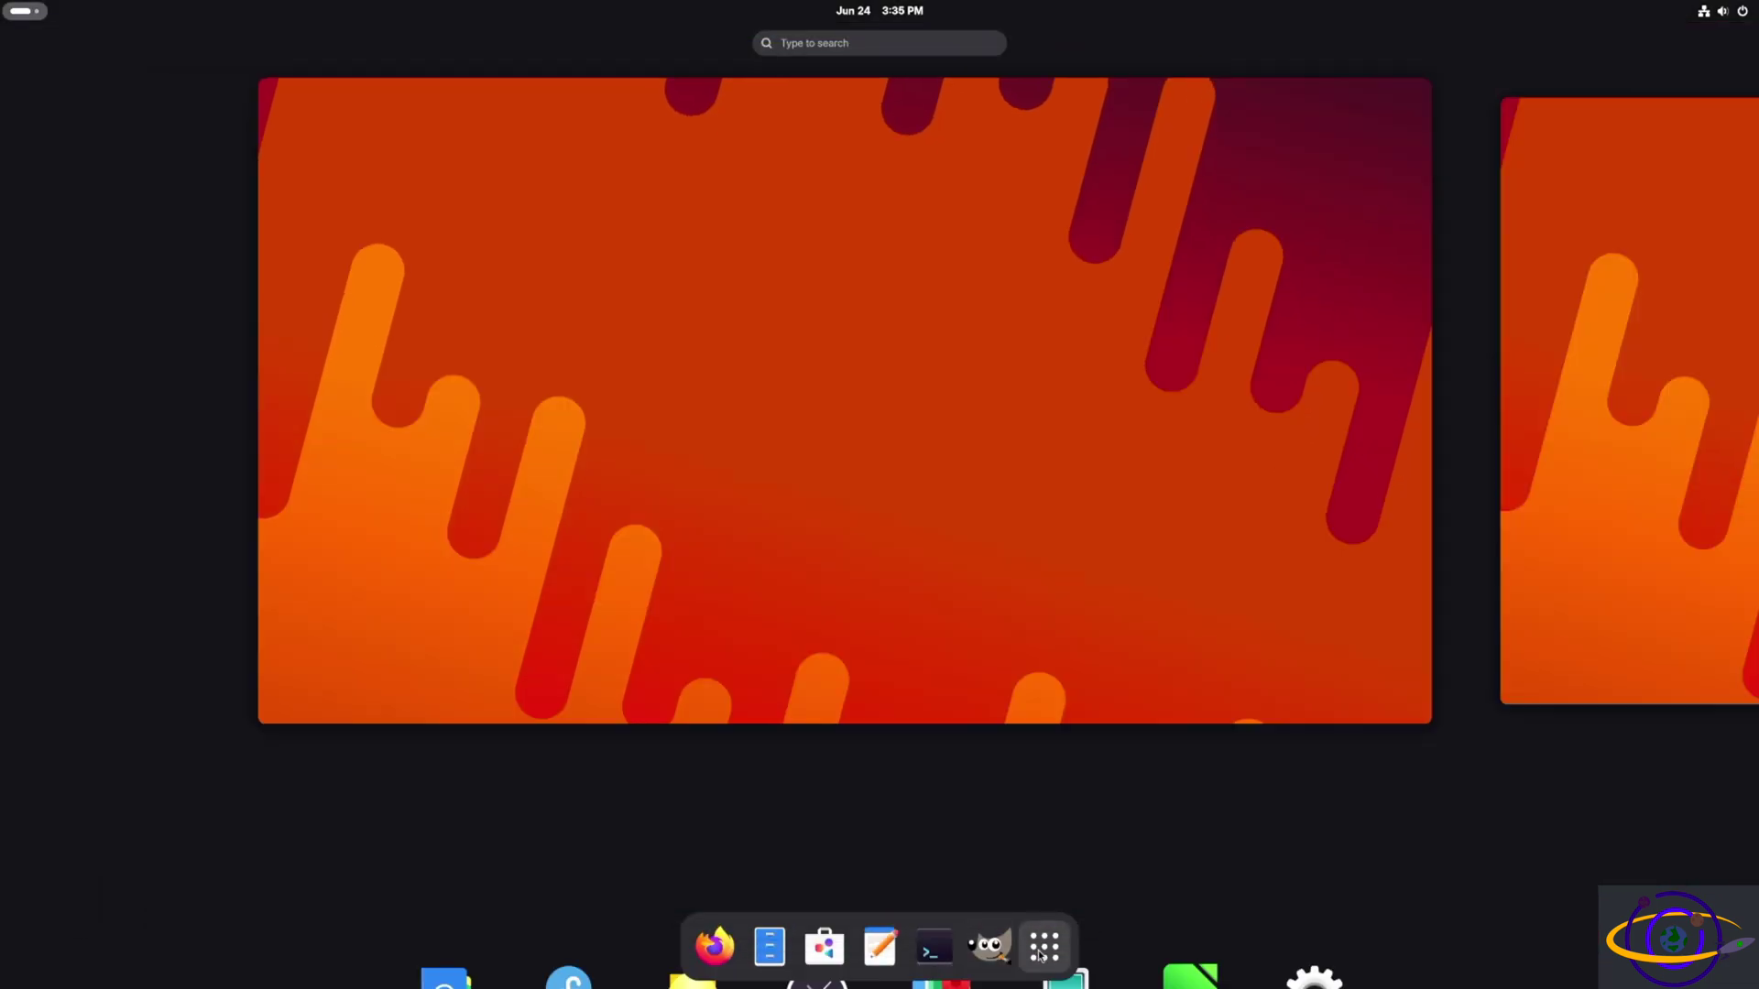
pyautogui.click(1043, 948)
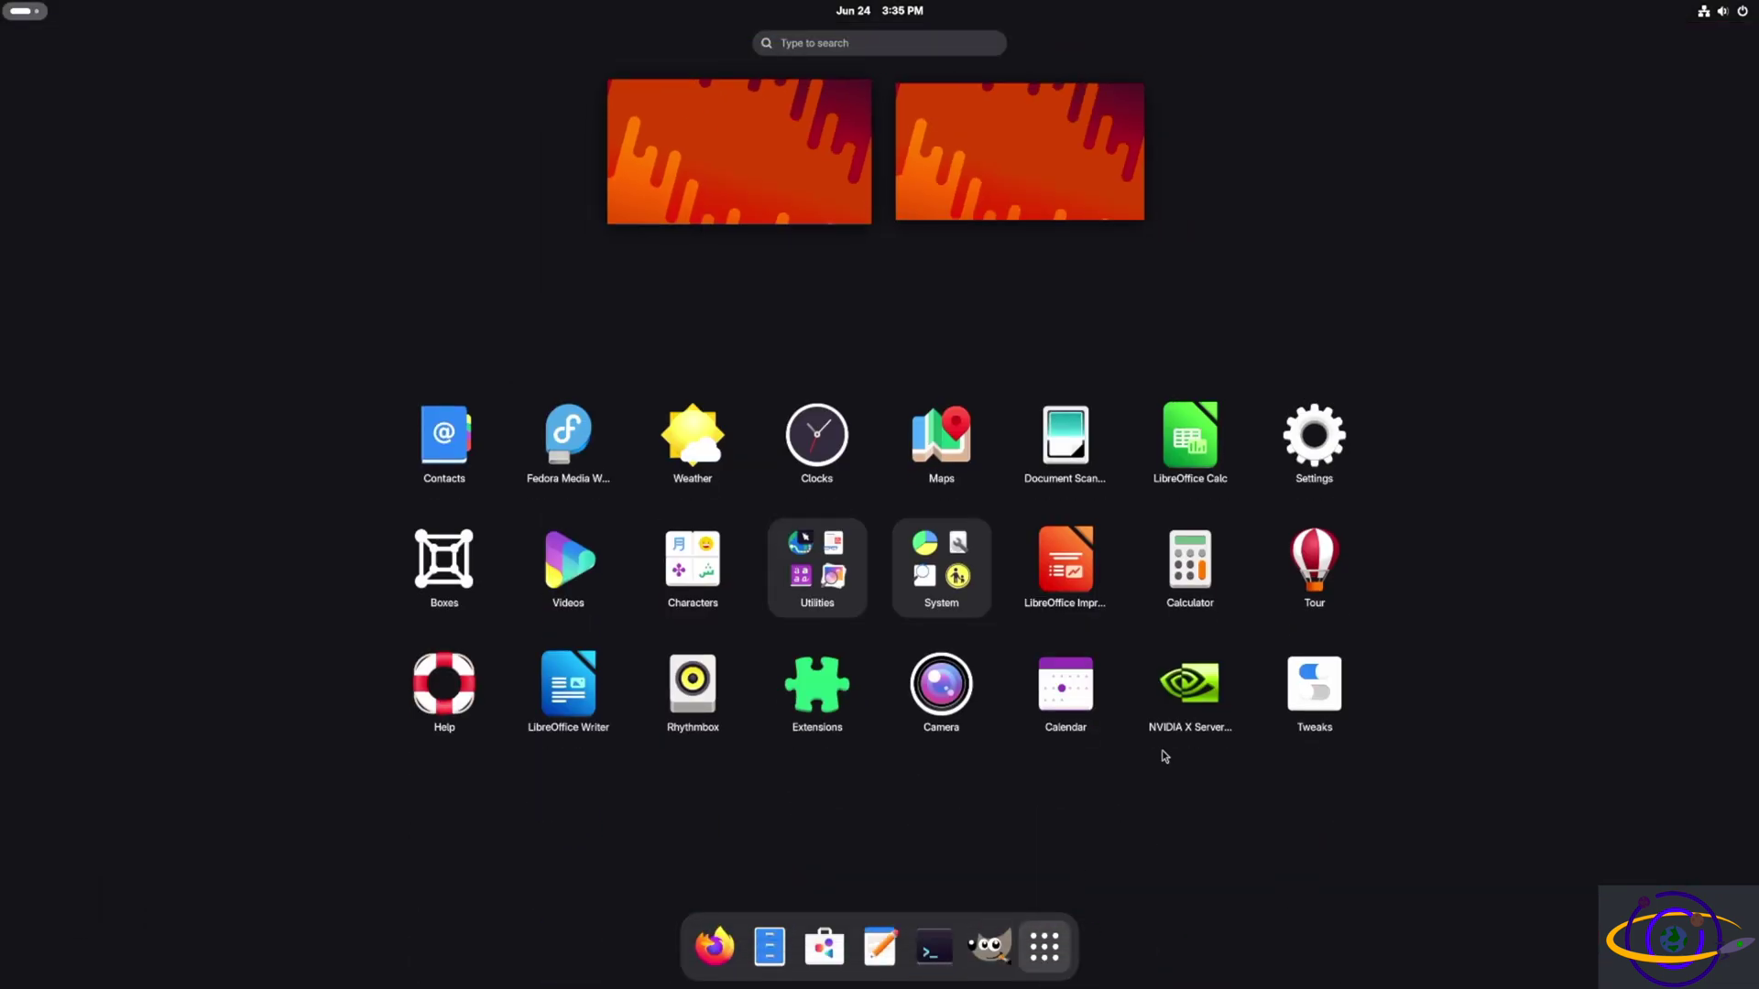
pyautogui.click(1314, 685)
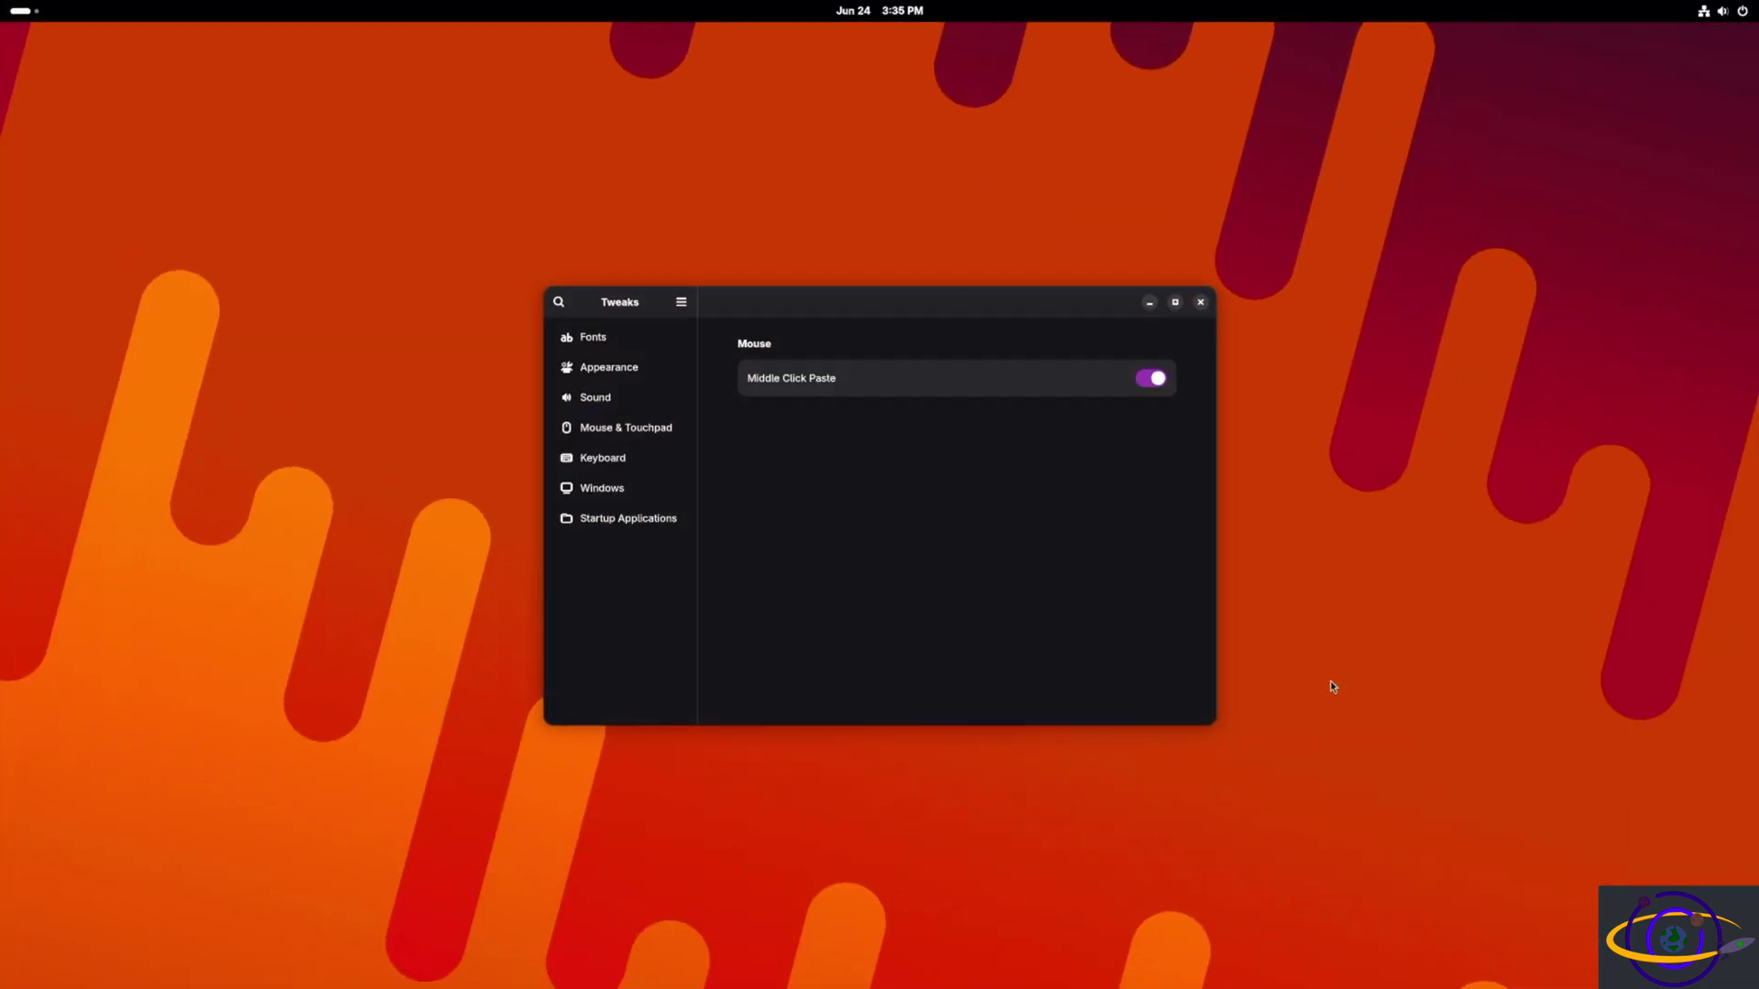
pyautogui.press('super')
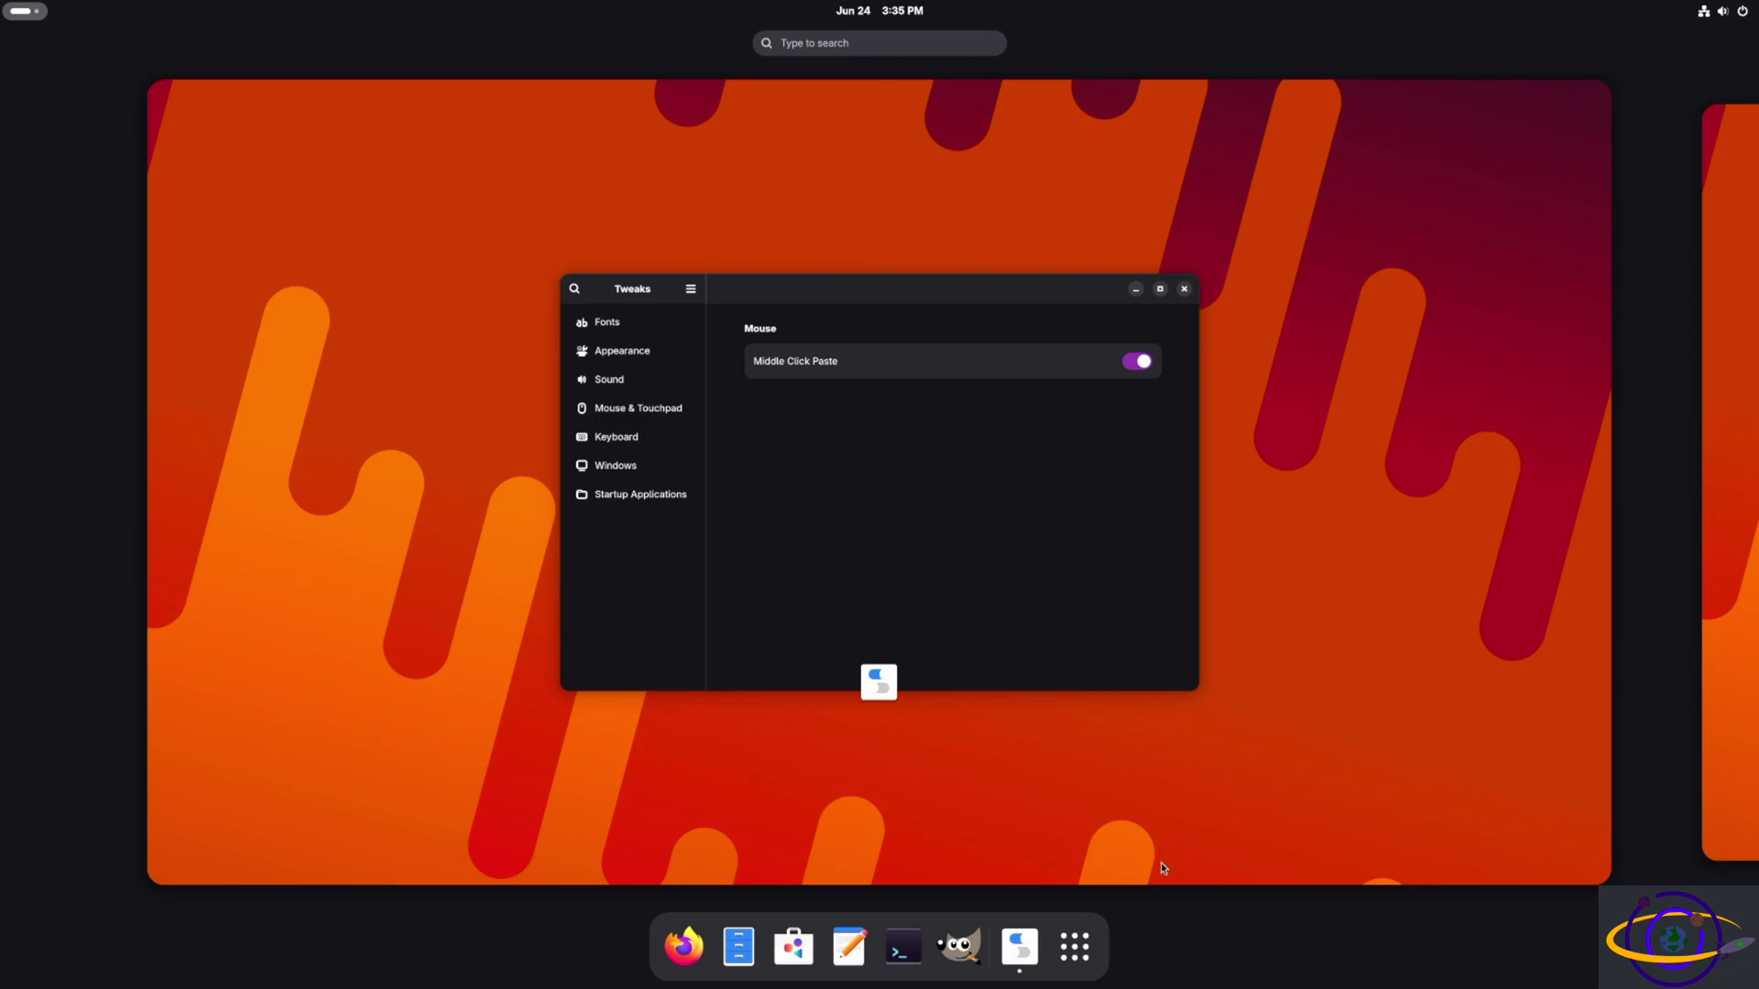
pyautogui.click(1074, 946)
pyautogui.click(817, 685)
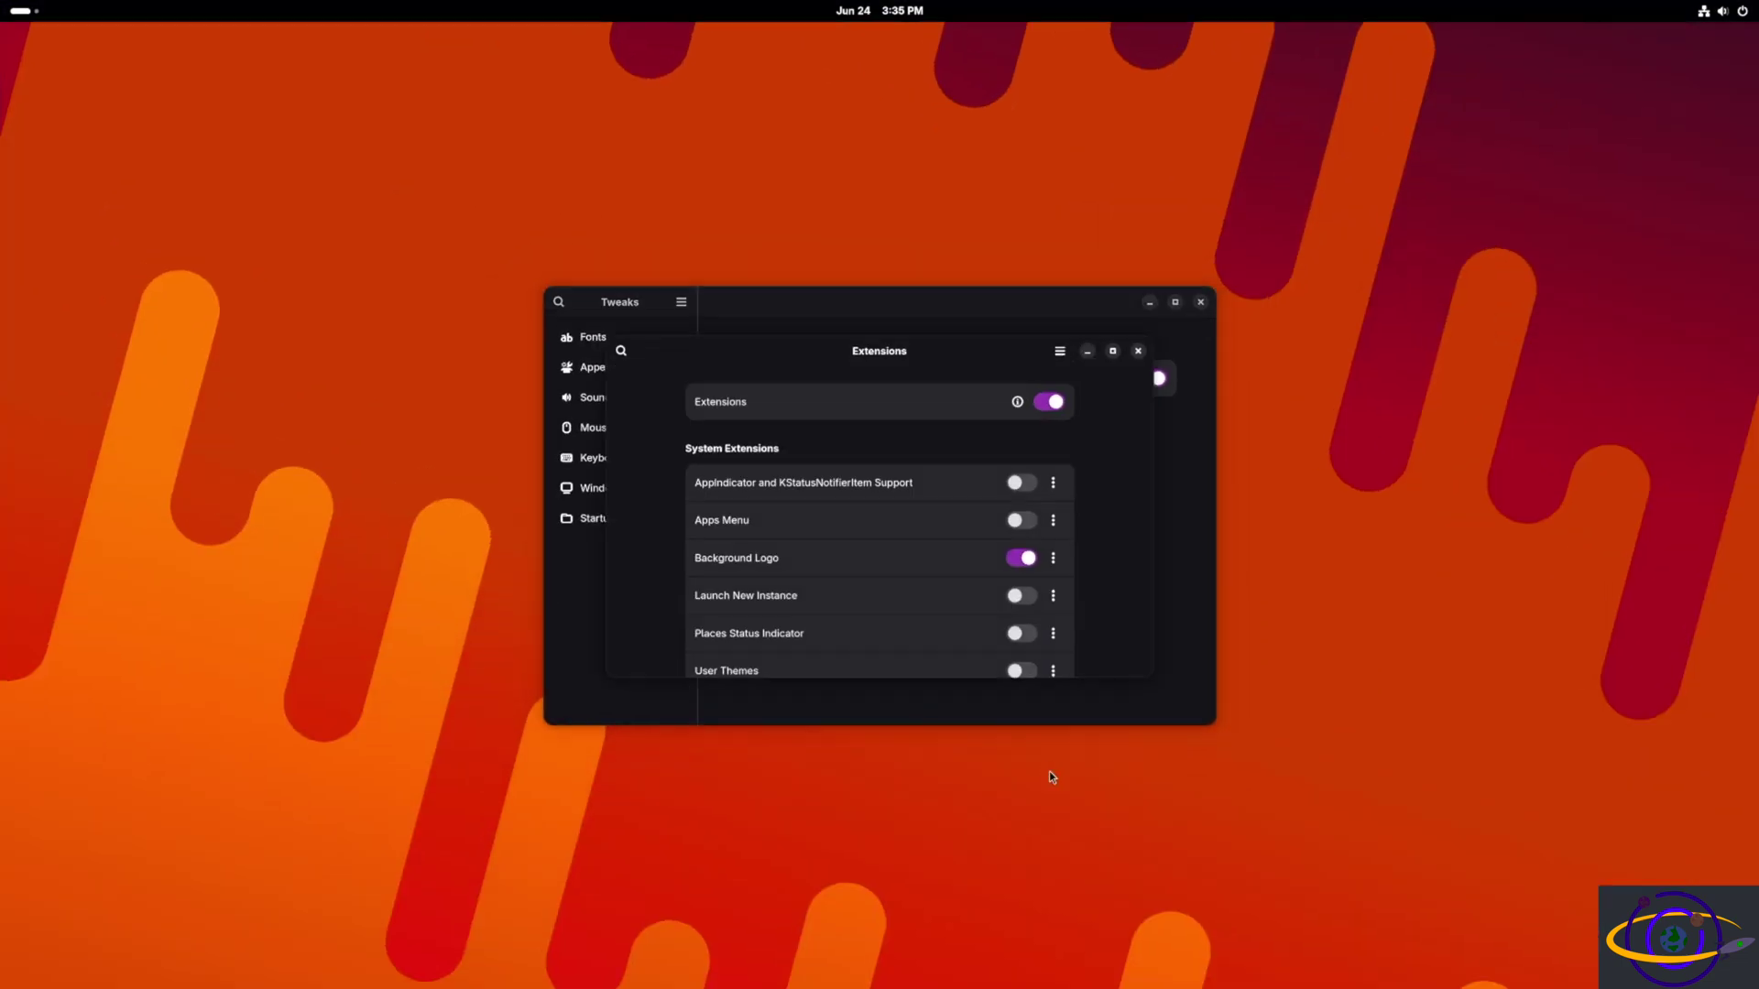
# Arrange the Extensions and Tweaks windows side by side on the desktop.
pyautogui.moveTo(926, 345); pyautogui.dragTo(483, 274)
pyautogui.moveTo(783, 300); pyautogui.dragTo(999, 220)
pyautogui.moveTo(563, 277); pyautogui.dragTo(584, 232)
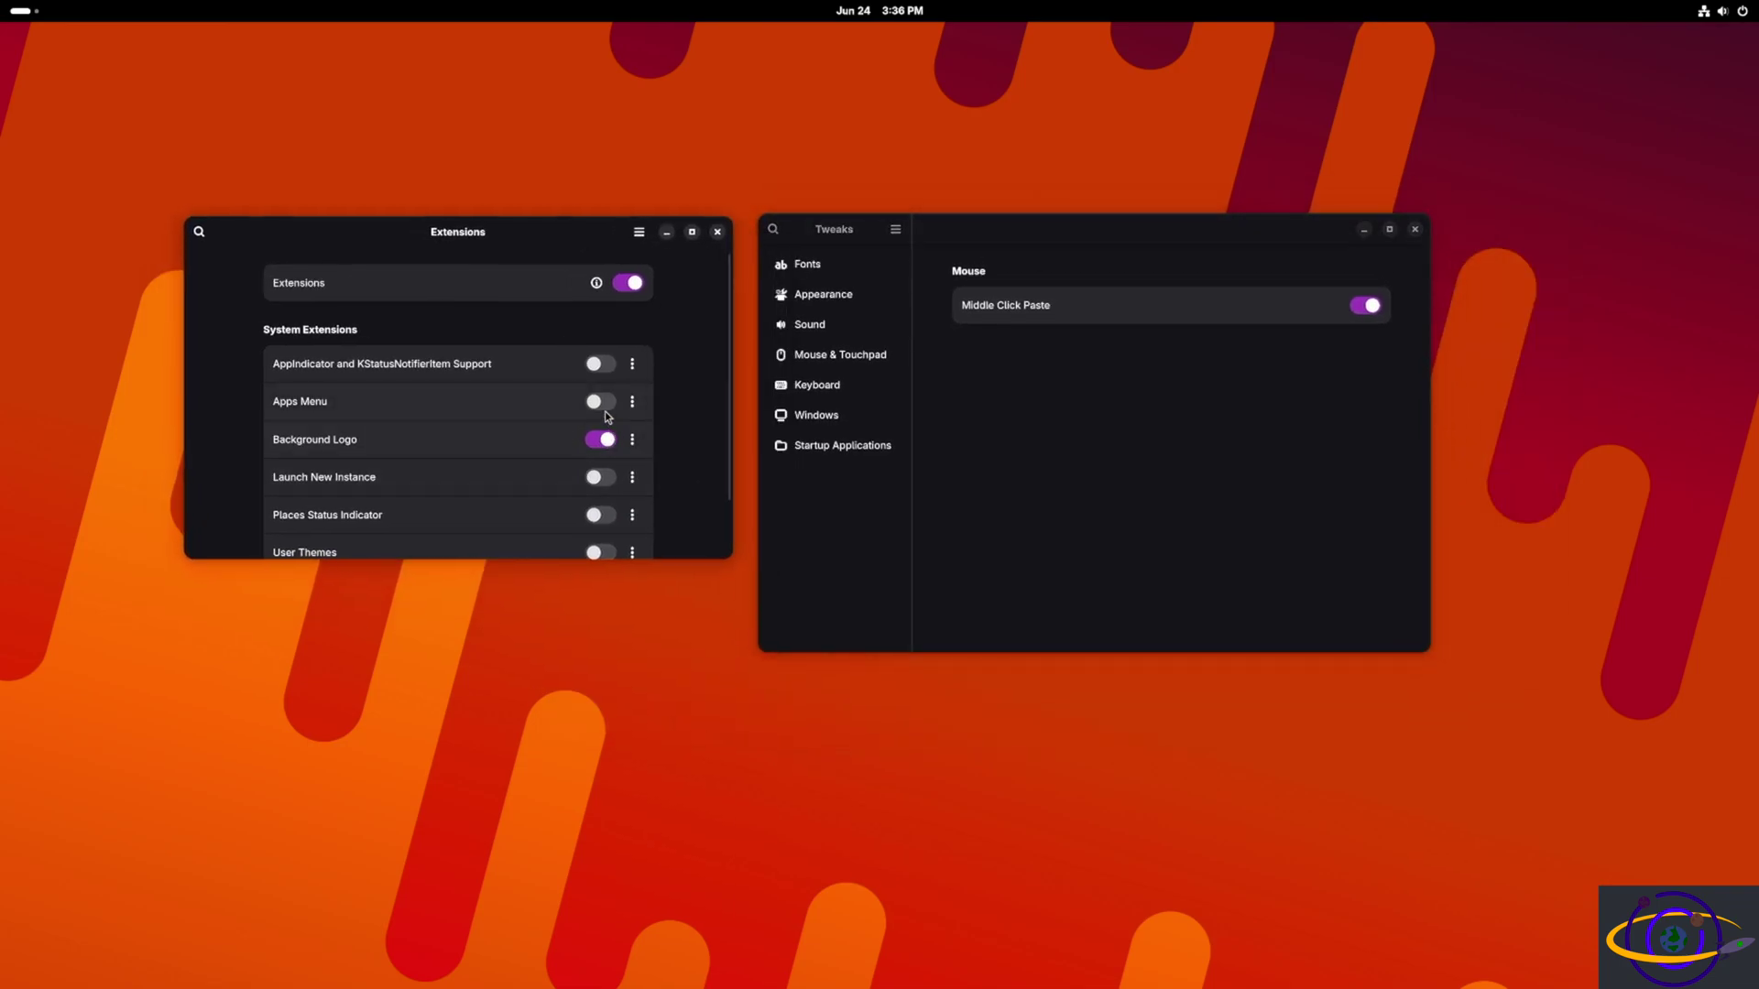
# Show the Appearance settings in Tweaks, and enable the User Themes extension in Extensions.
pyautogui.click(810, 294)
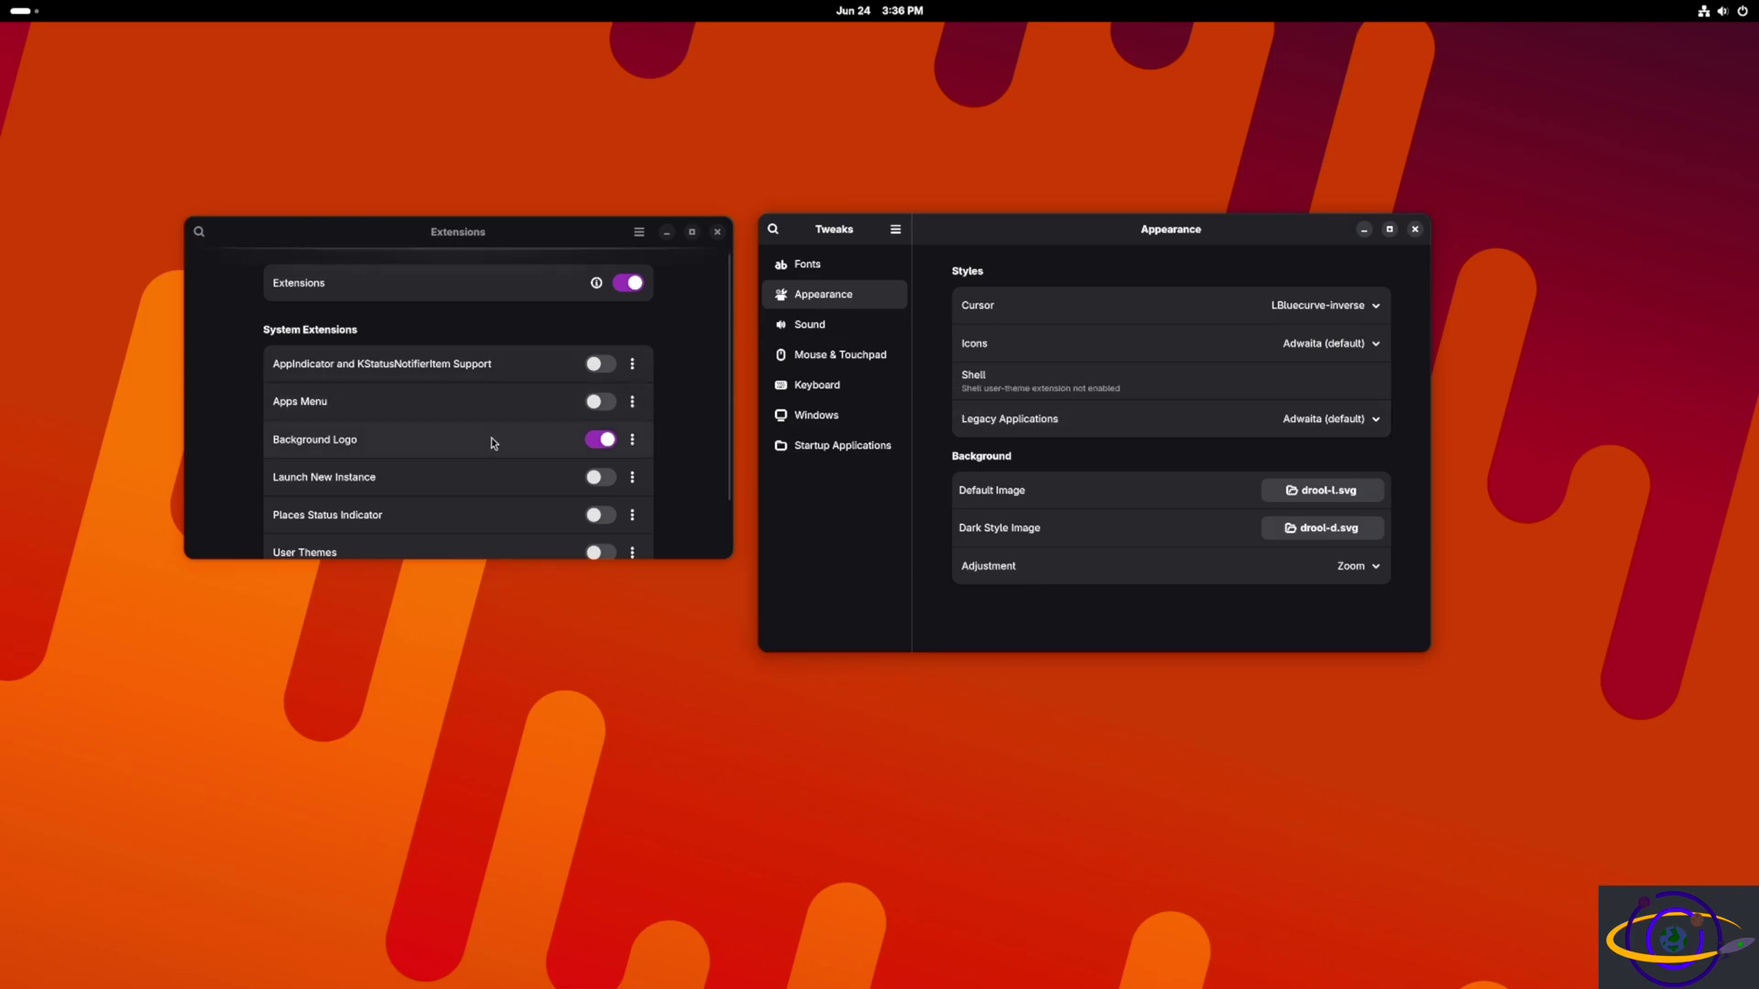
pyautogui.scroll(-2, 491, 437)
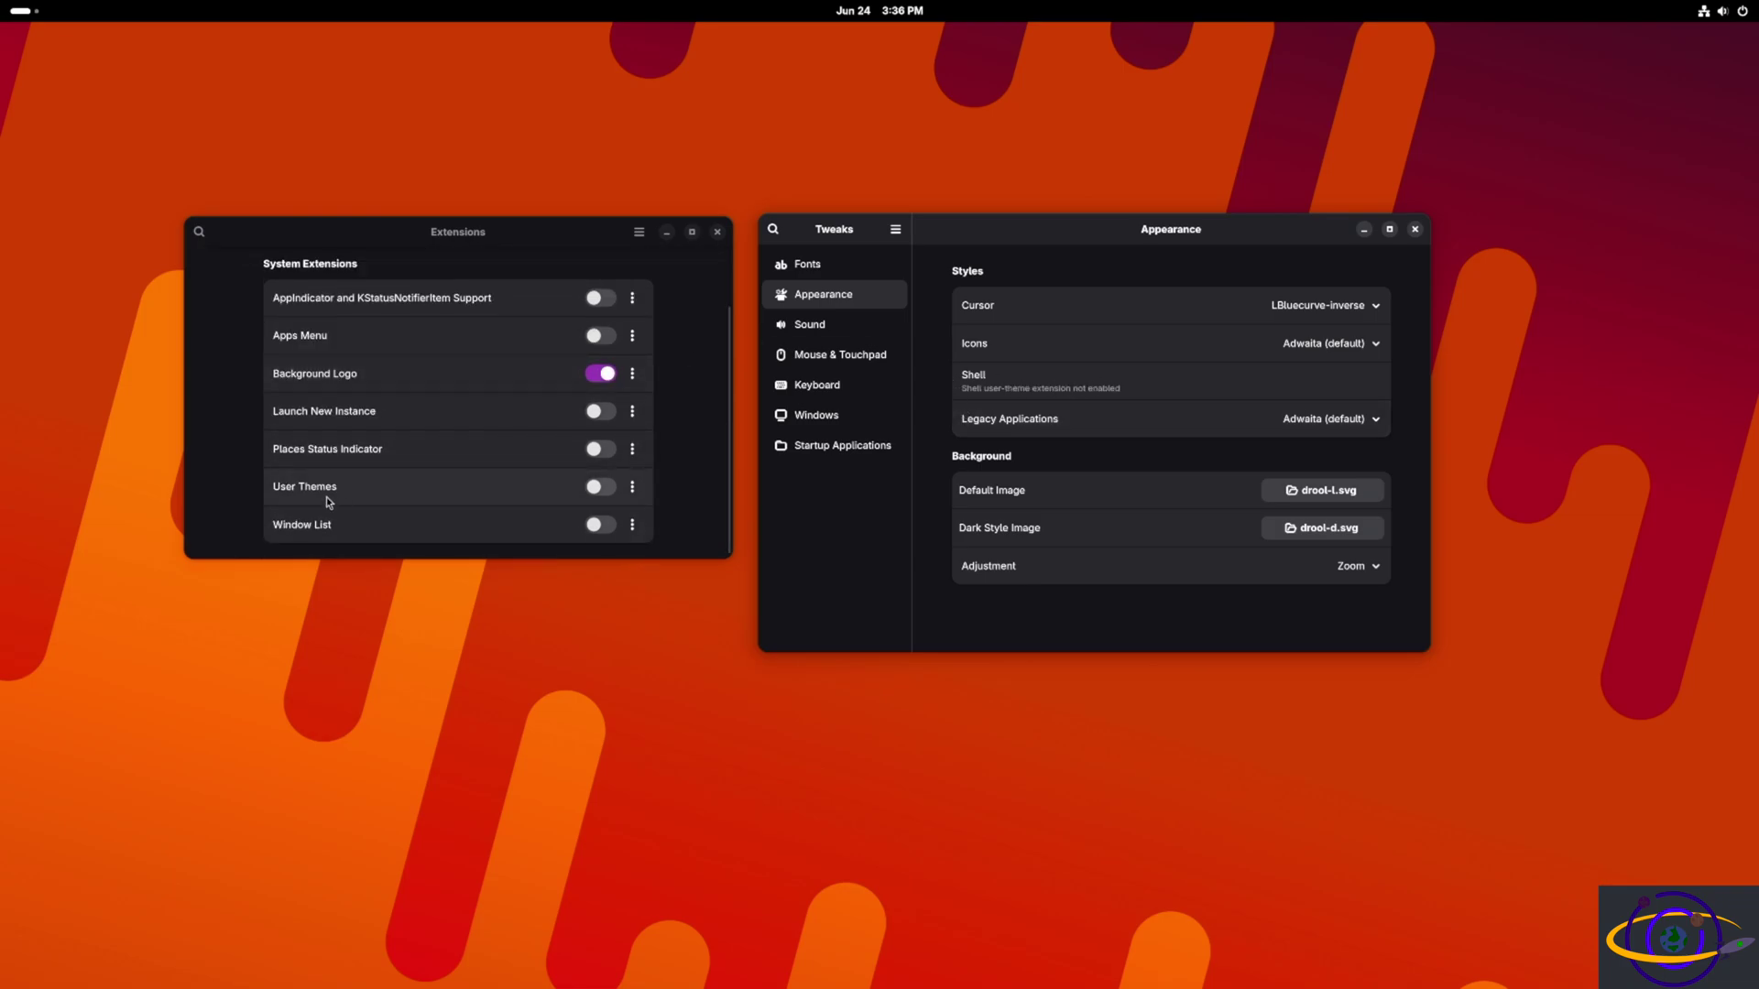
pyautogui.click(602, 491)
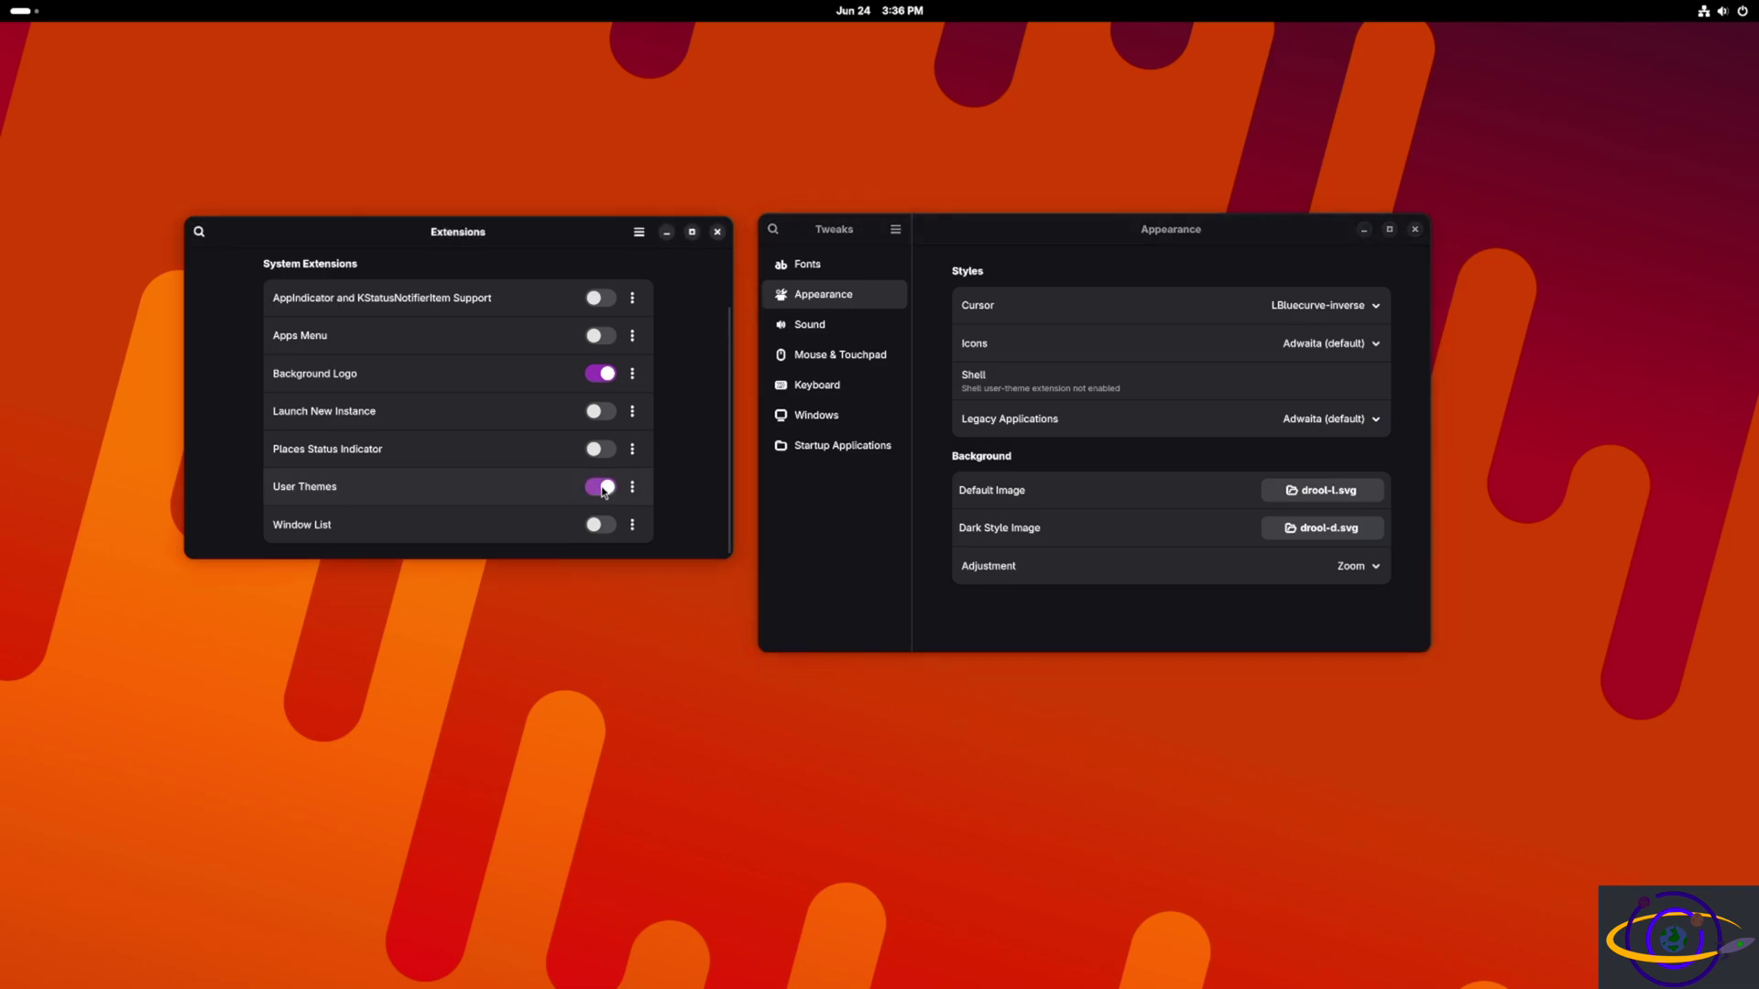
# Restart Tweaks, place it beside the Extensions window, and show its Appearance settings.
pyautogui.click(1415, 230)
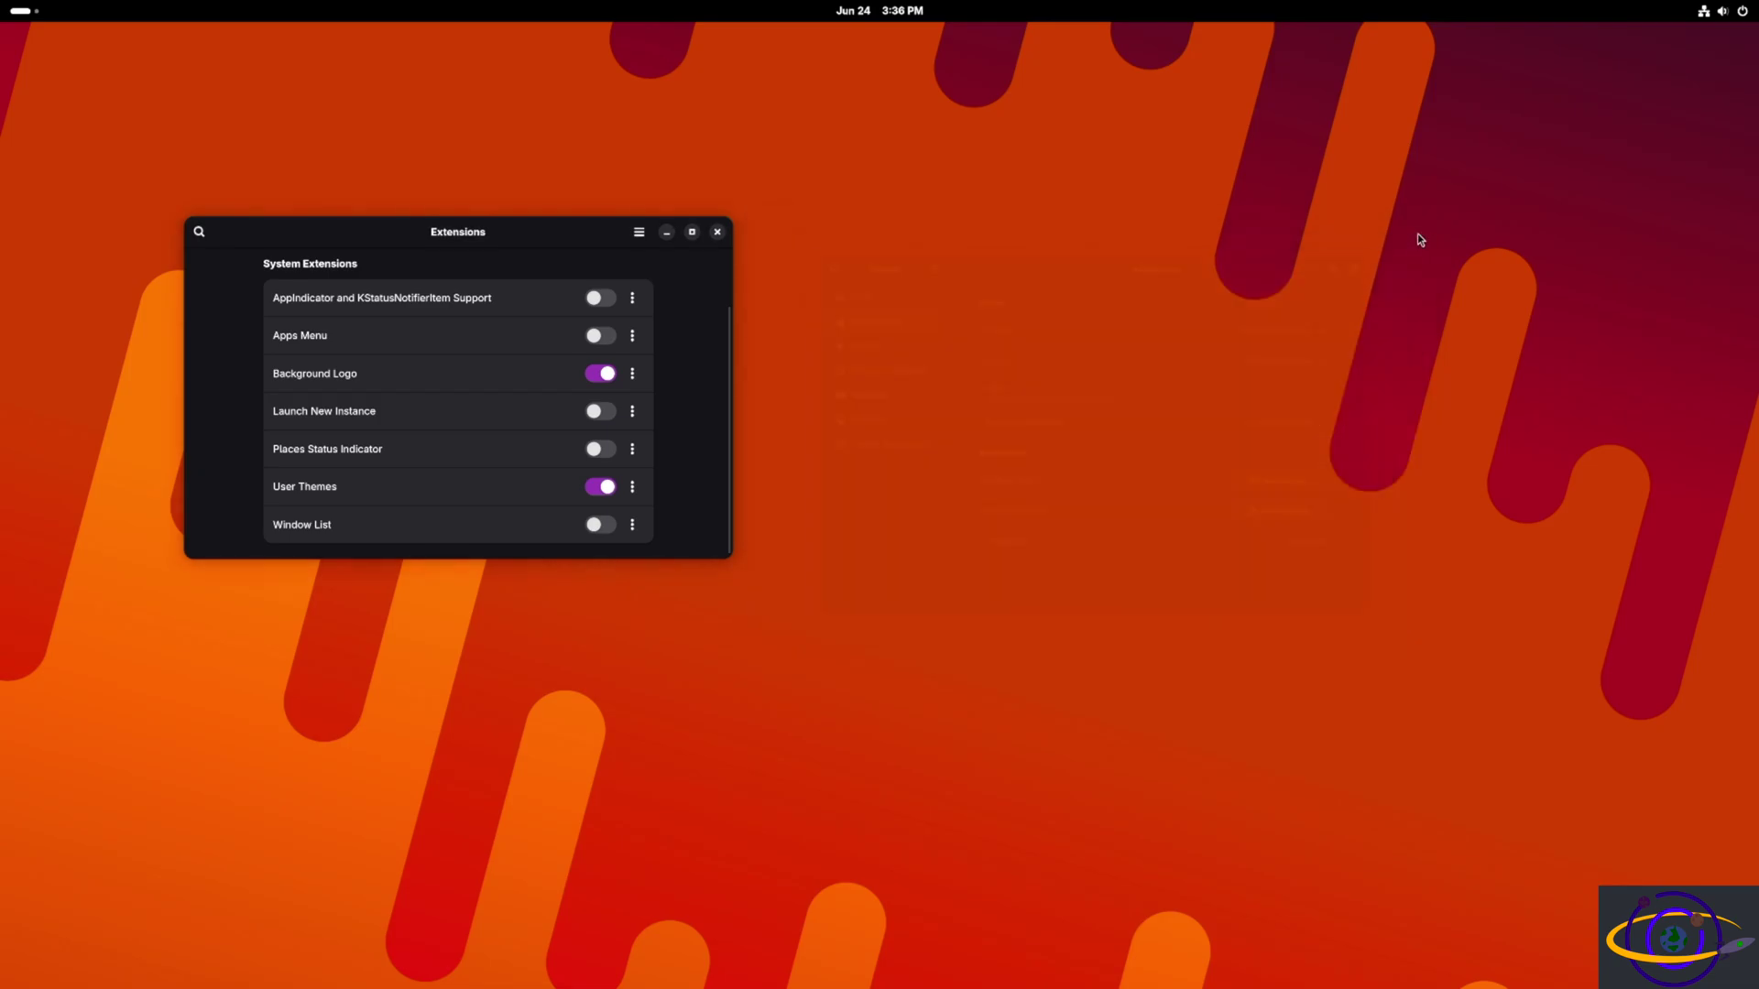
pyautogui.press('super')
pyautogui.click(1074, 947)
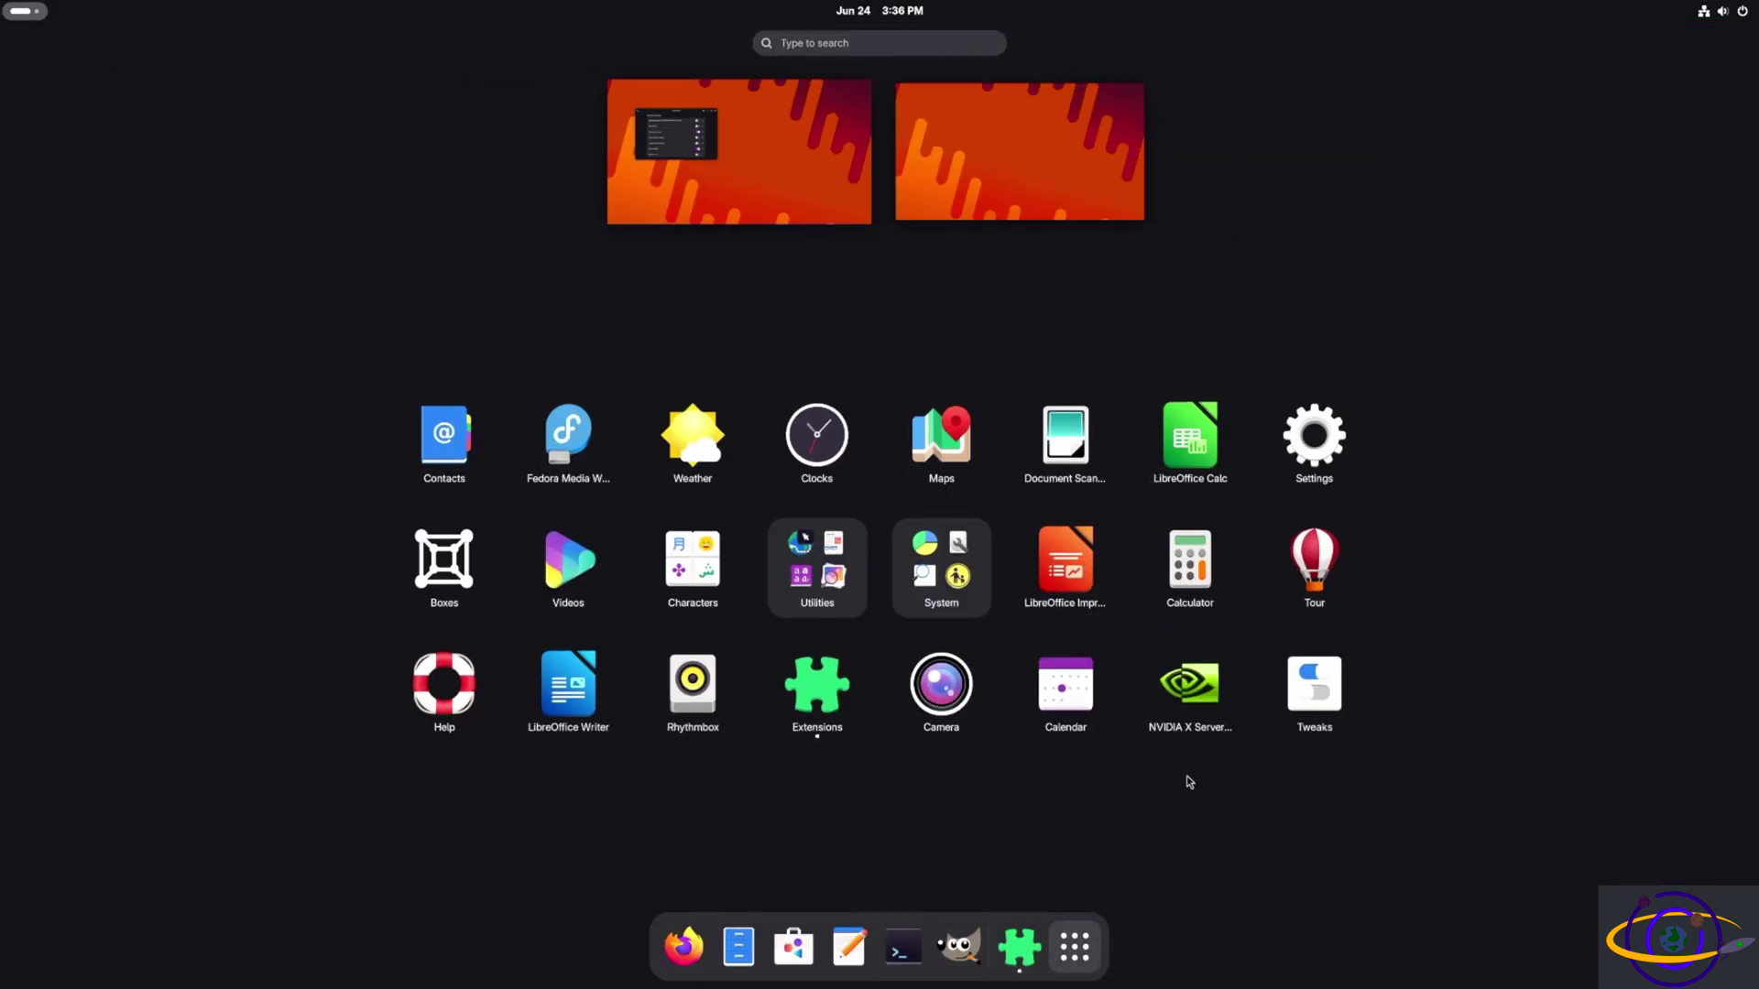
pyautogui.click(1297, 689)
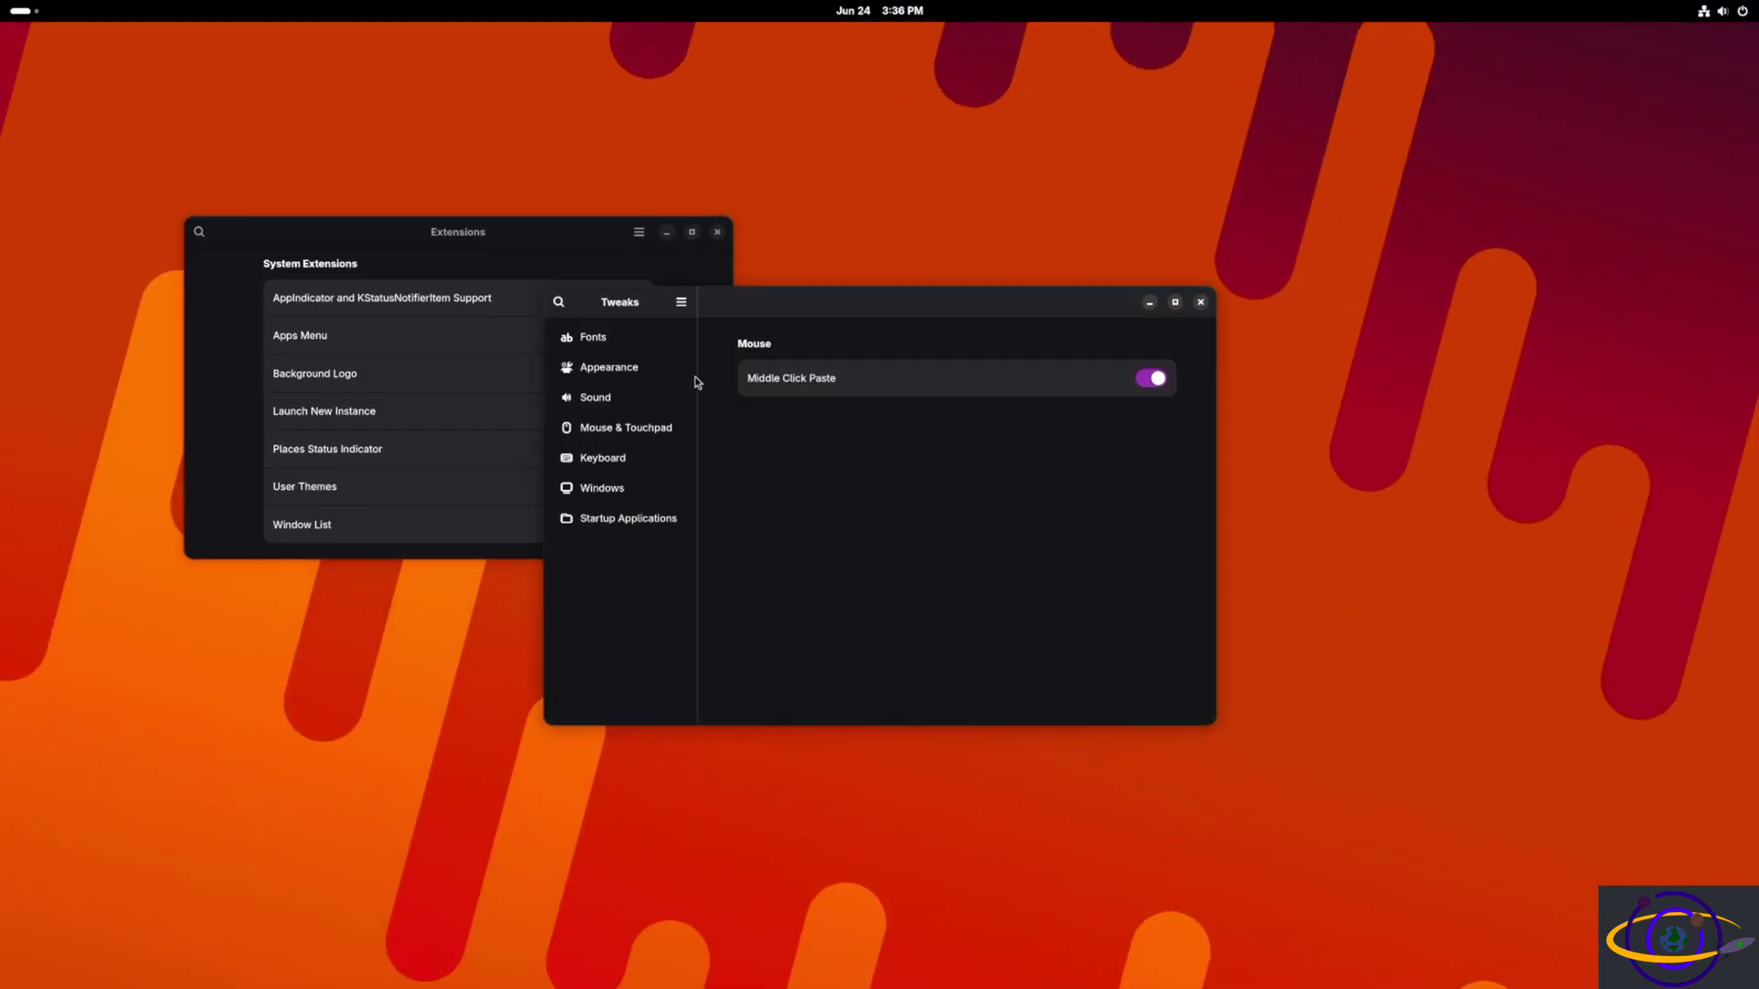
pyautogui.moveTo(815, 312); pyautogui.dragTo(1056, 207)
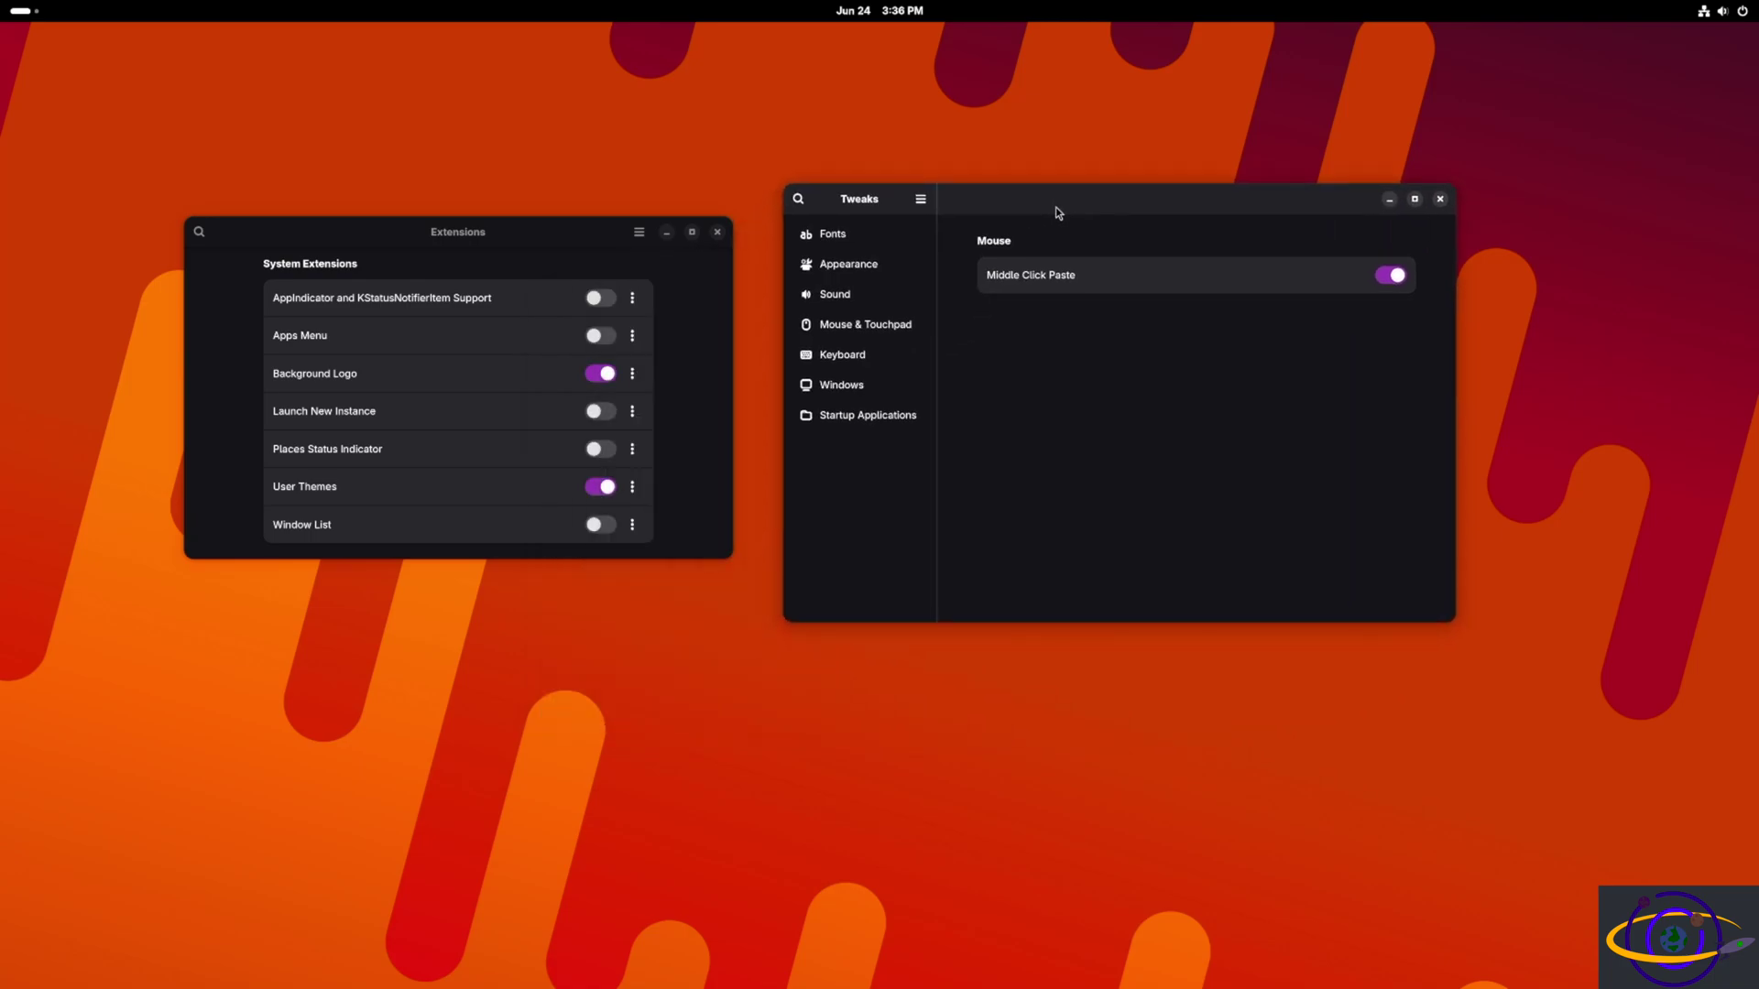
pyautogui.click(858, 268)
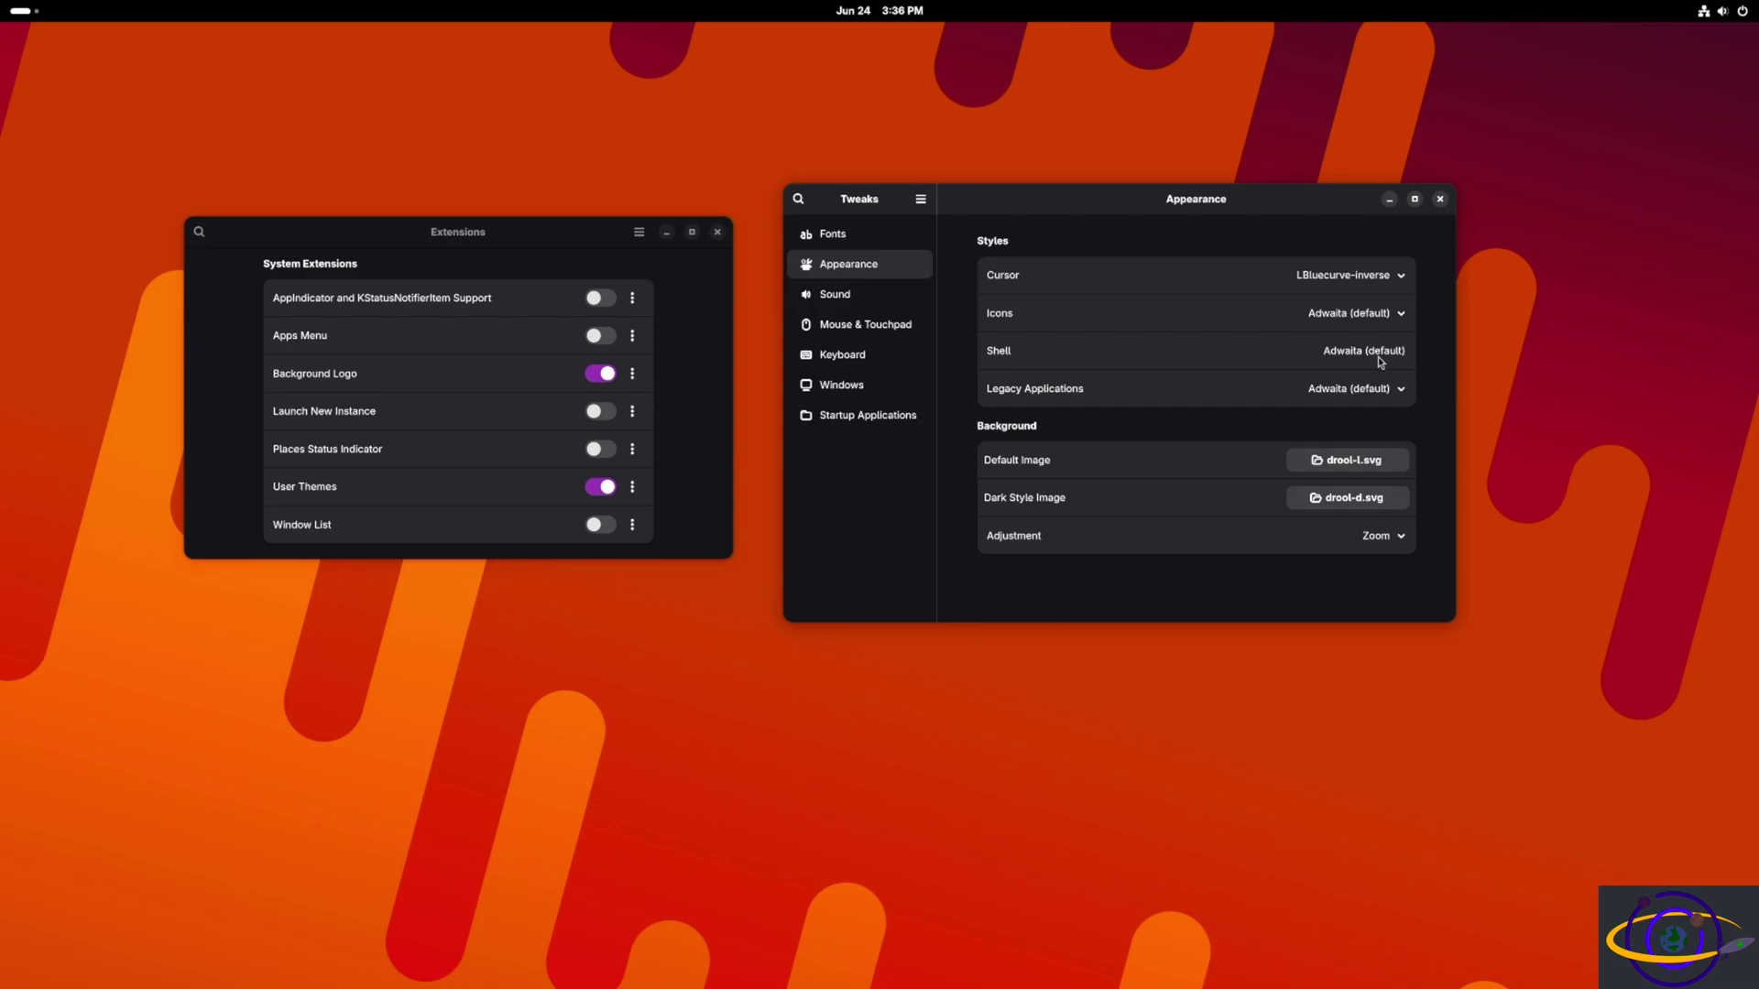
# Check which themes are available for icons and for legacy applications.
pyautogui.click(1401, 315)
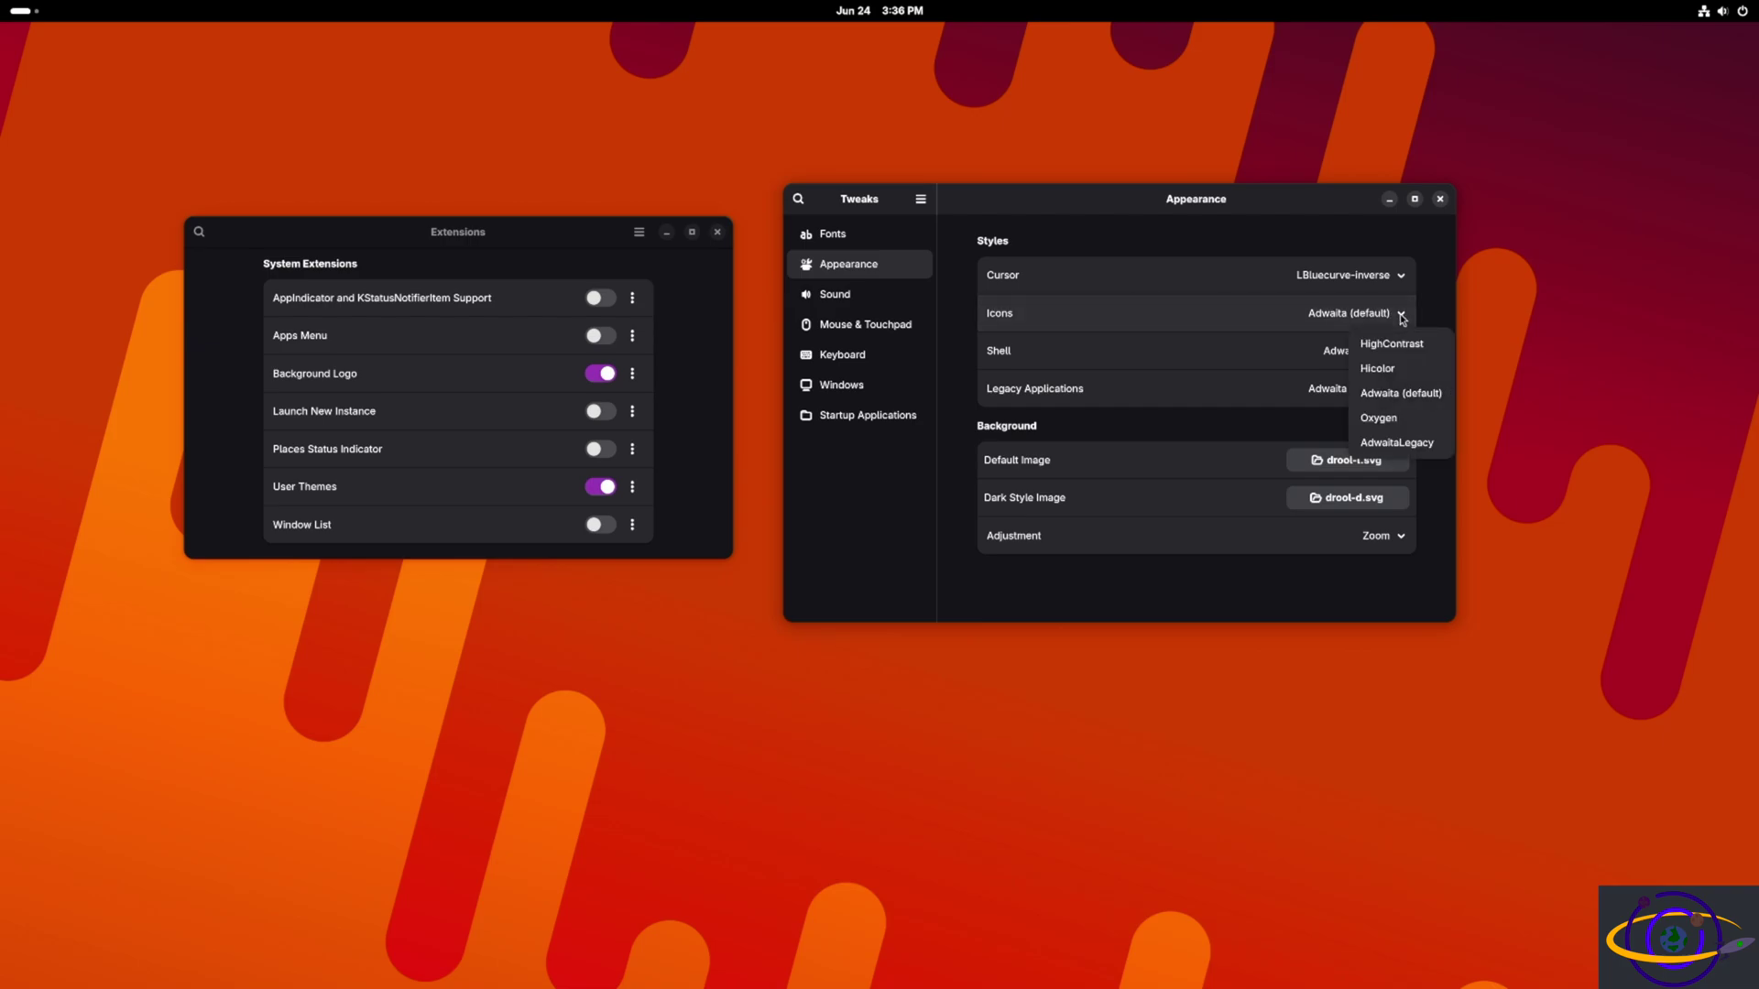
pyautogui.click(1402, 317)
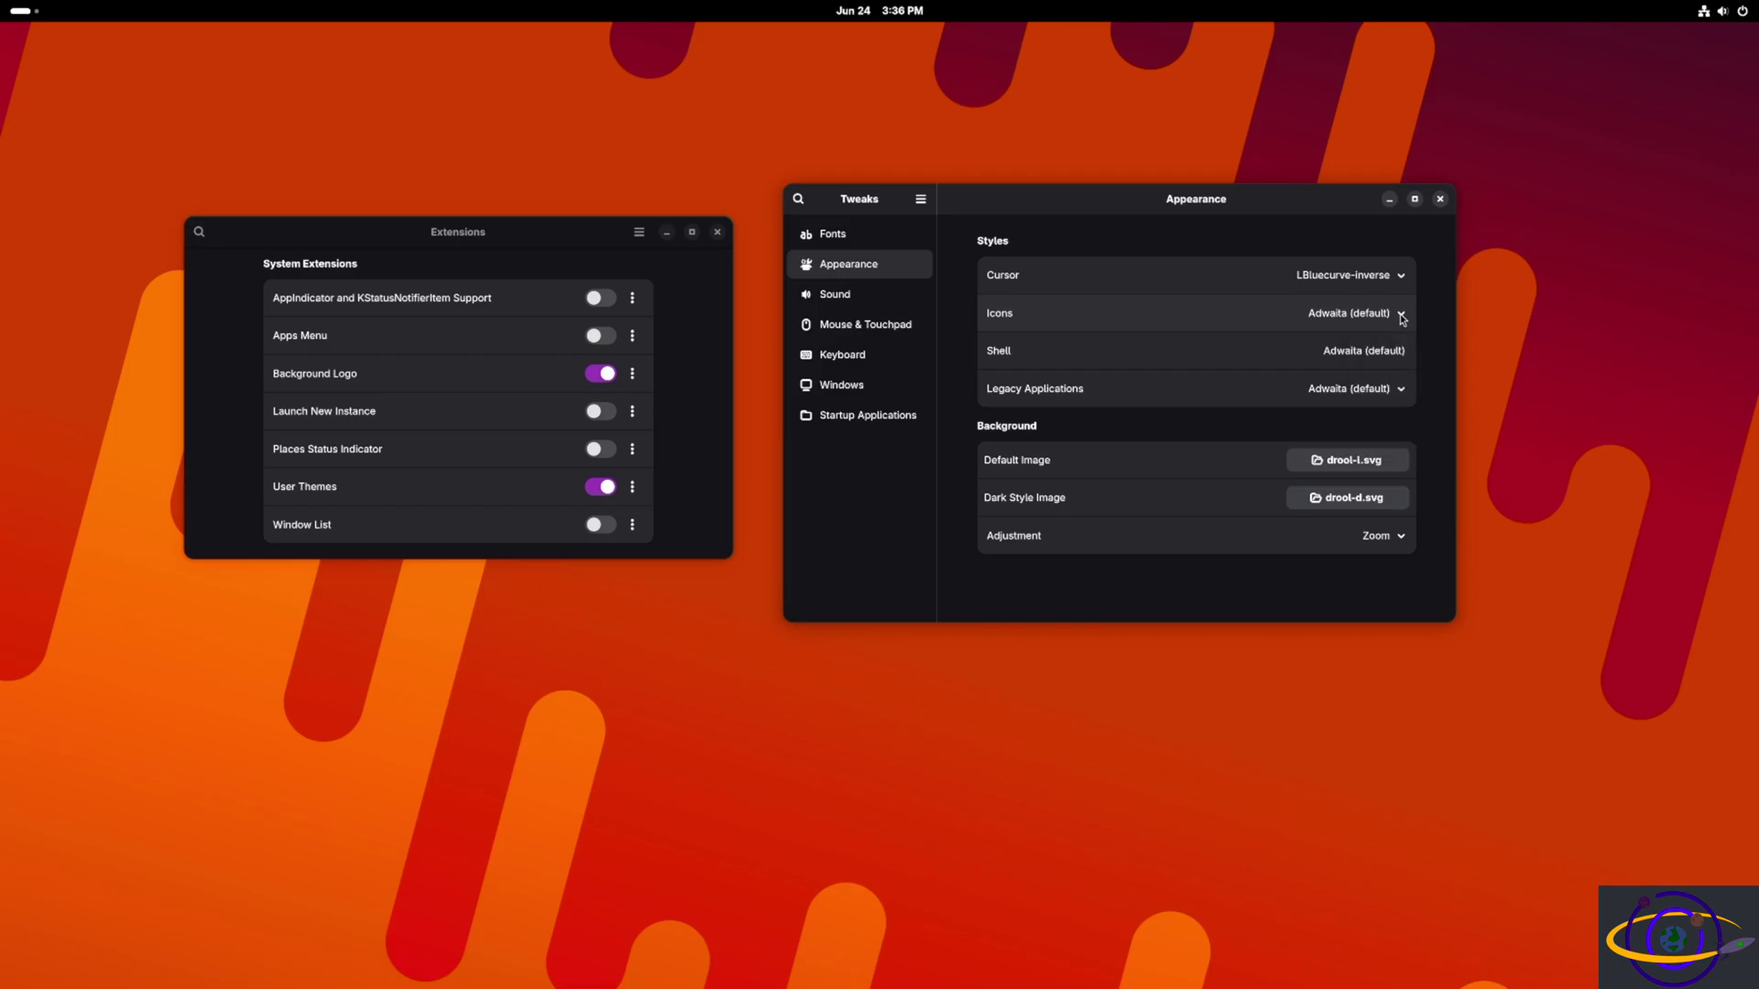
pyautogui.click(1404, 390)
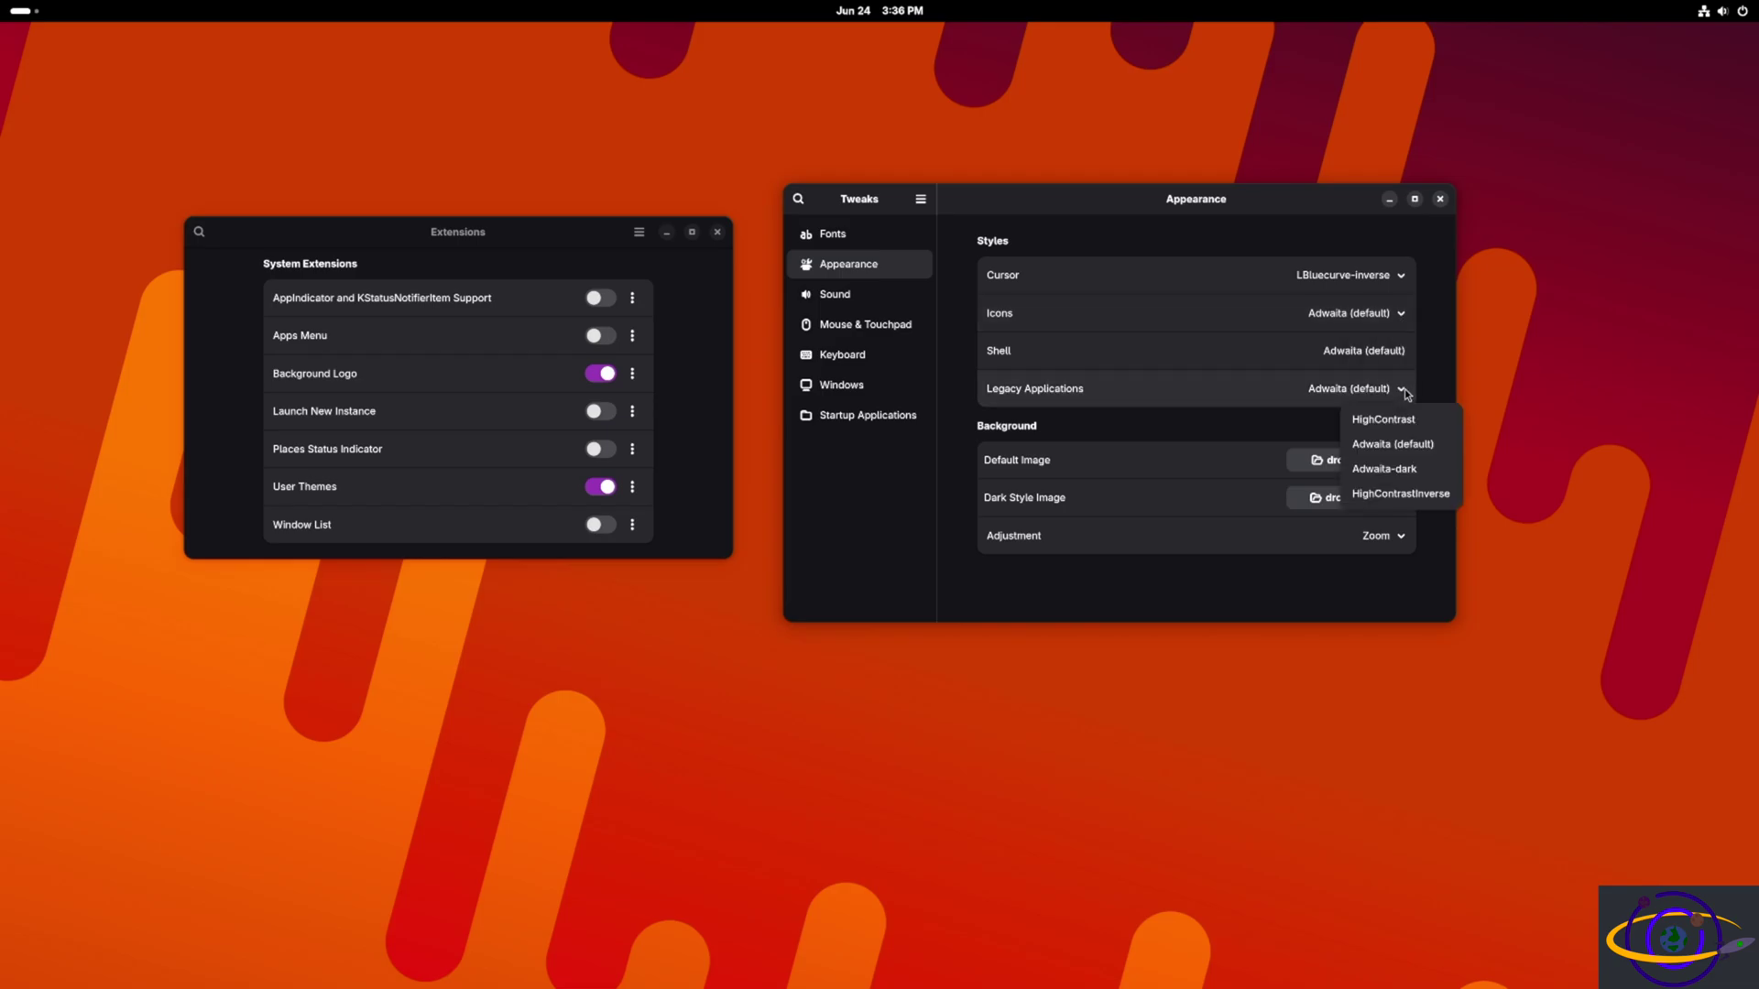
pyautogui.click(1404, 389)
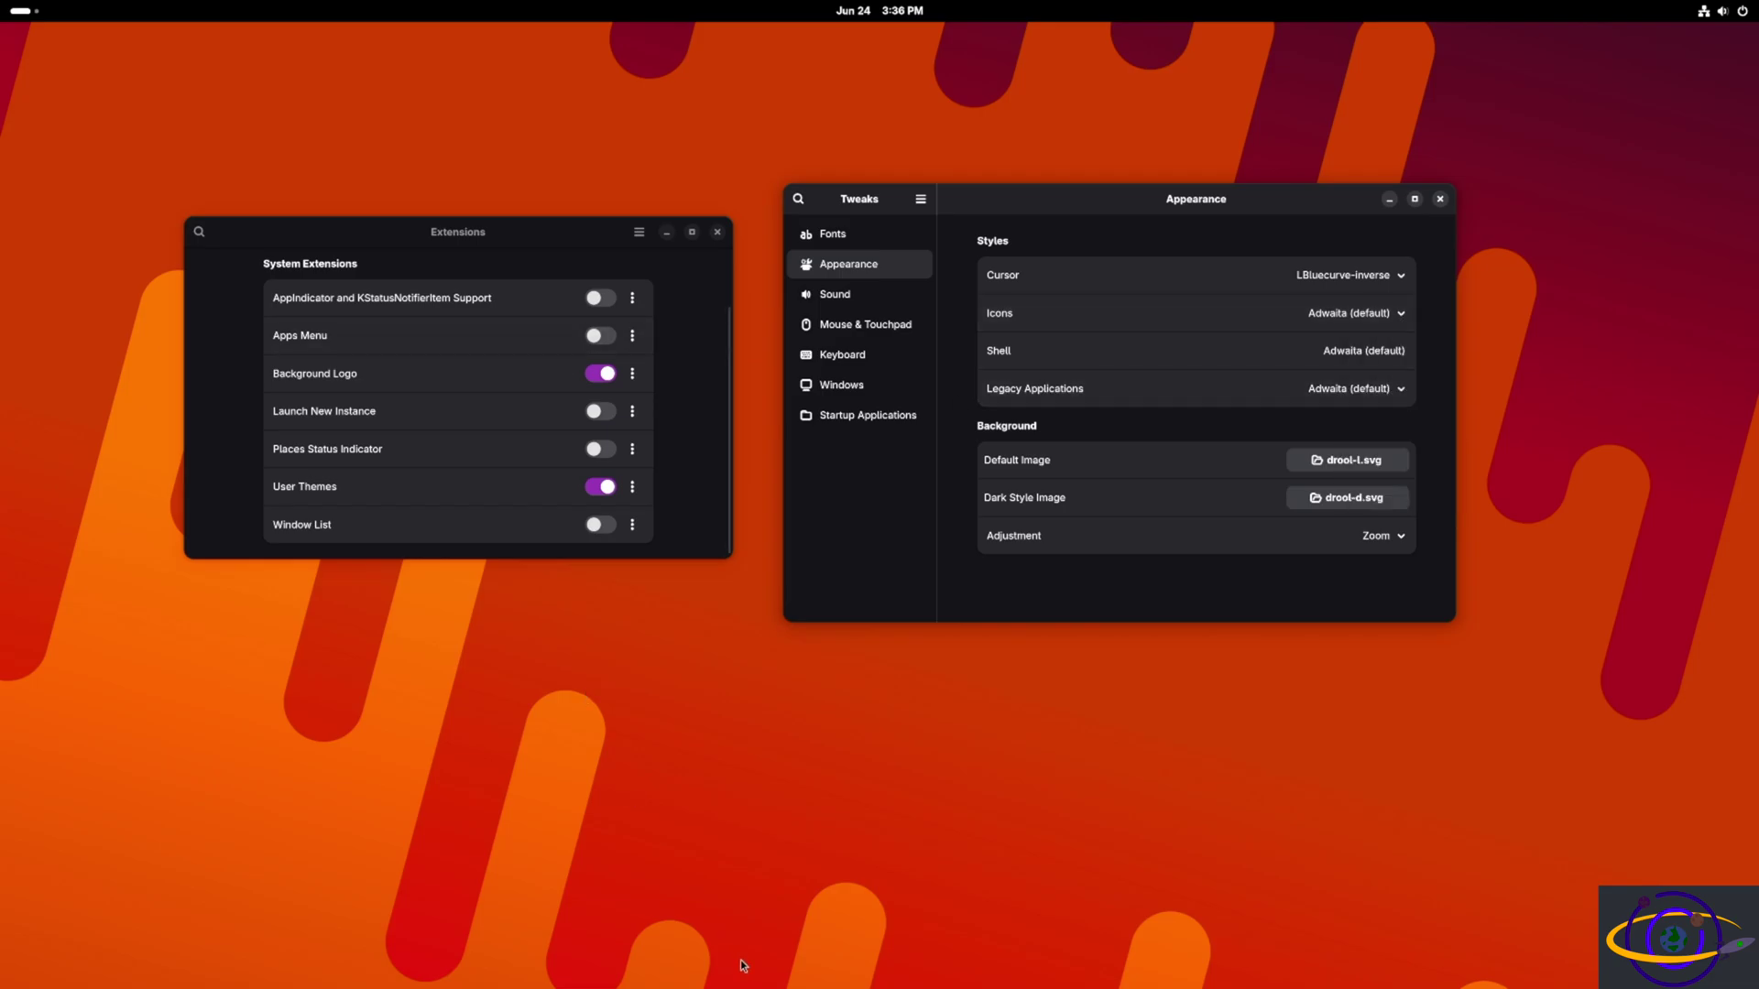
# Download Infinity-GTK.tar.gz from the file list of the Infinity-GTK page on gnome-look.org.
pyautogui.press('super')
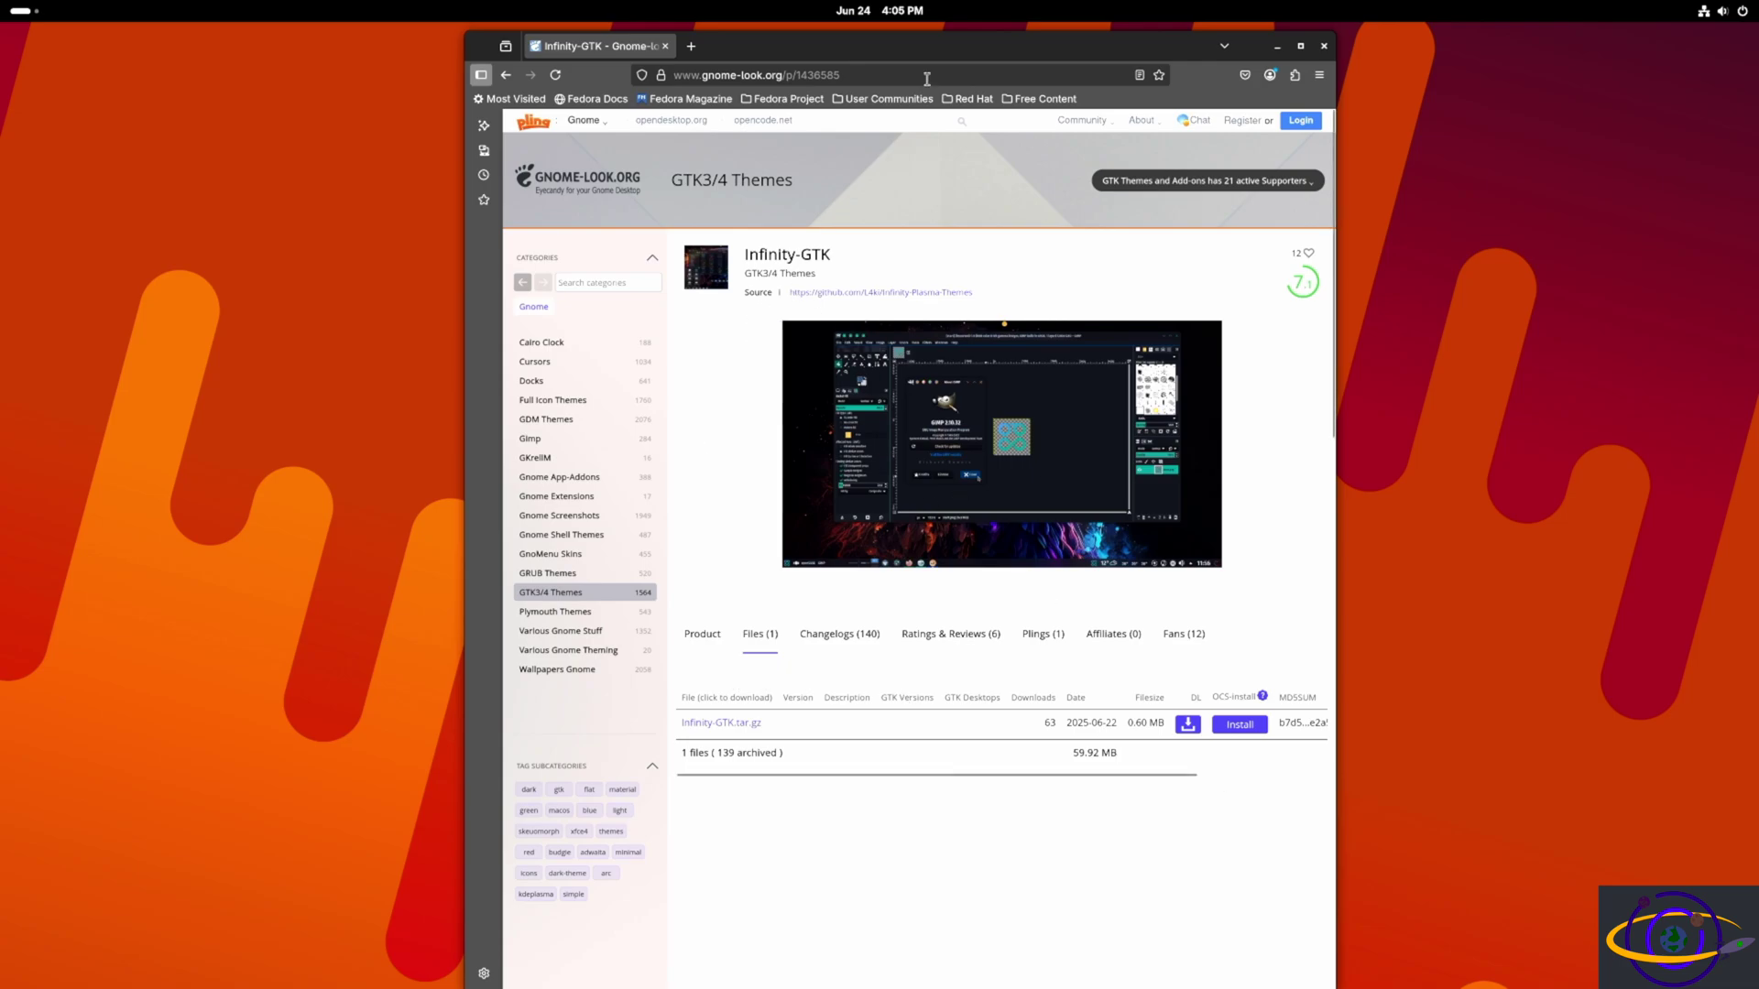
pyautogui.moveTo(931, 51); pyautogui.dragTo(939, 42)
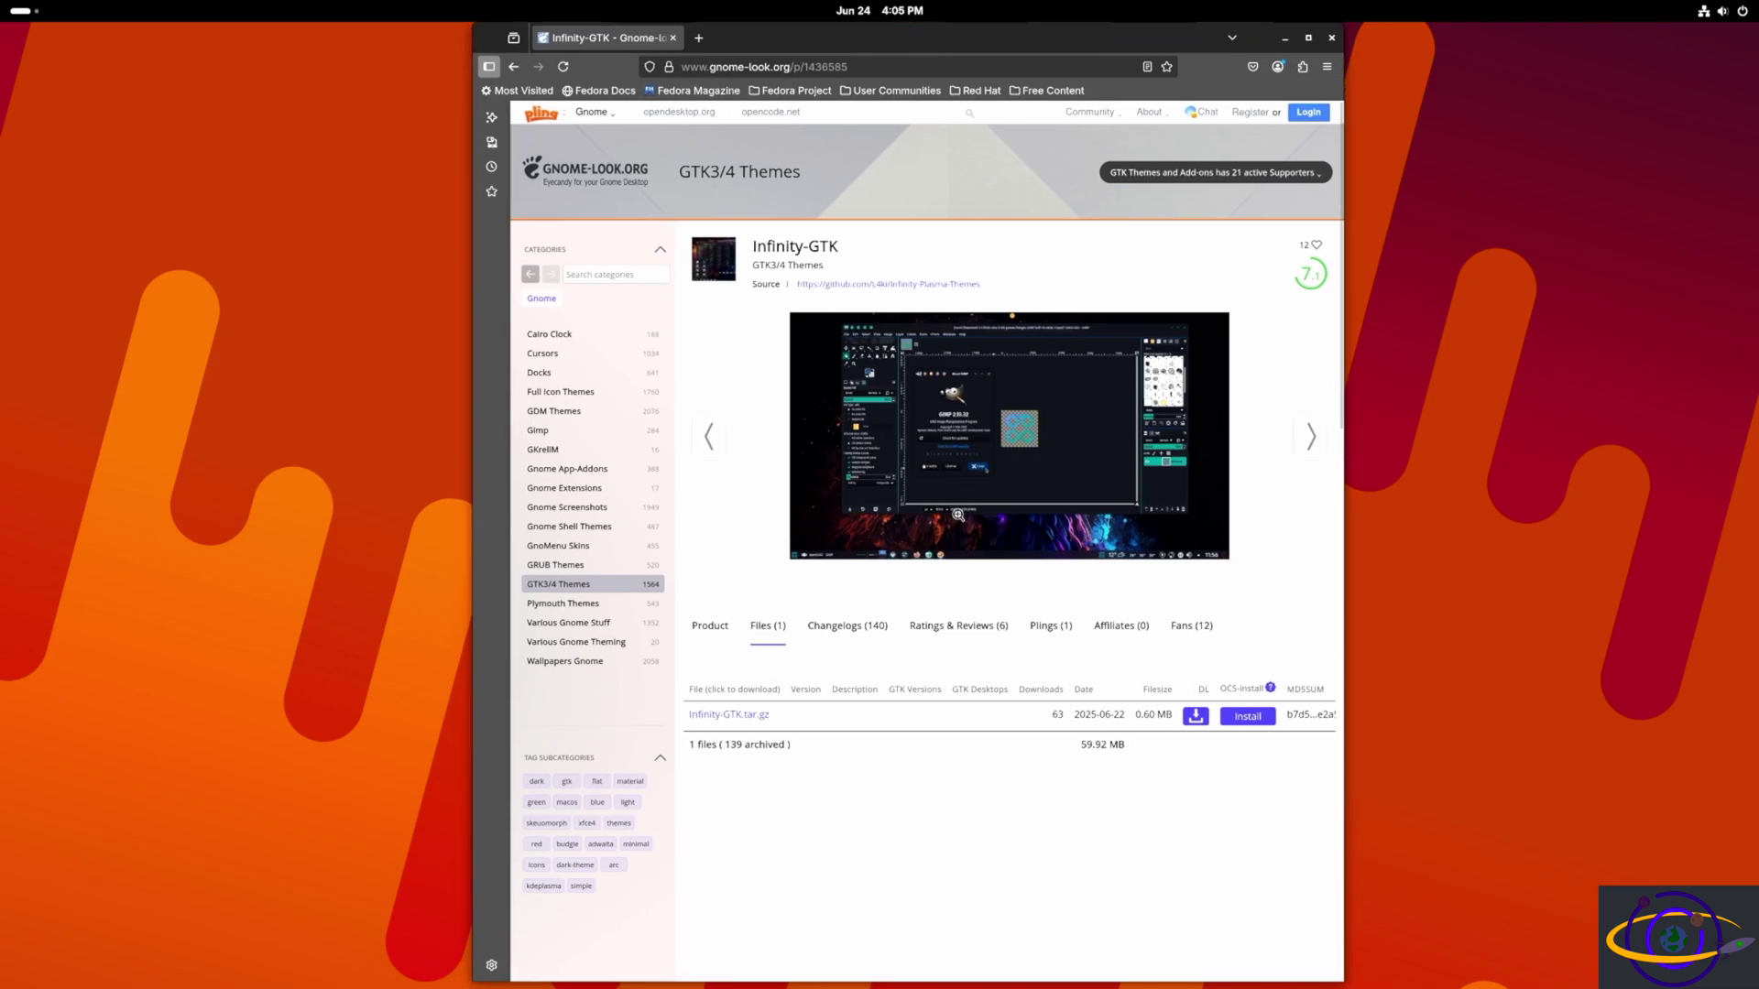
pyautogui.click(717, 629)
pyautogui.click(765, 627)
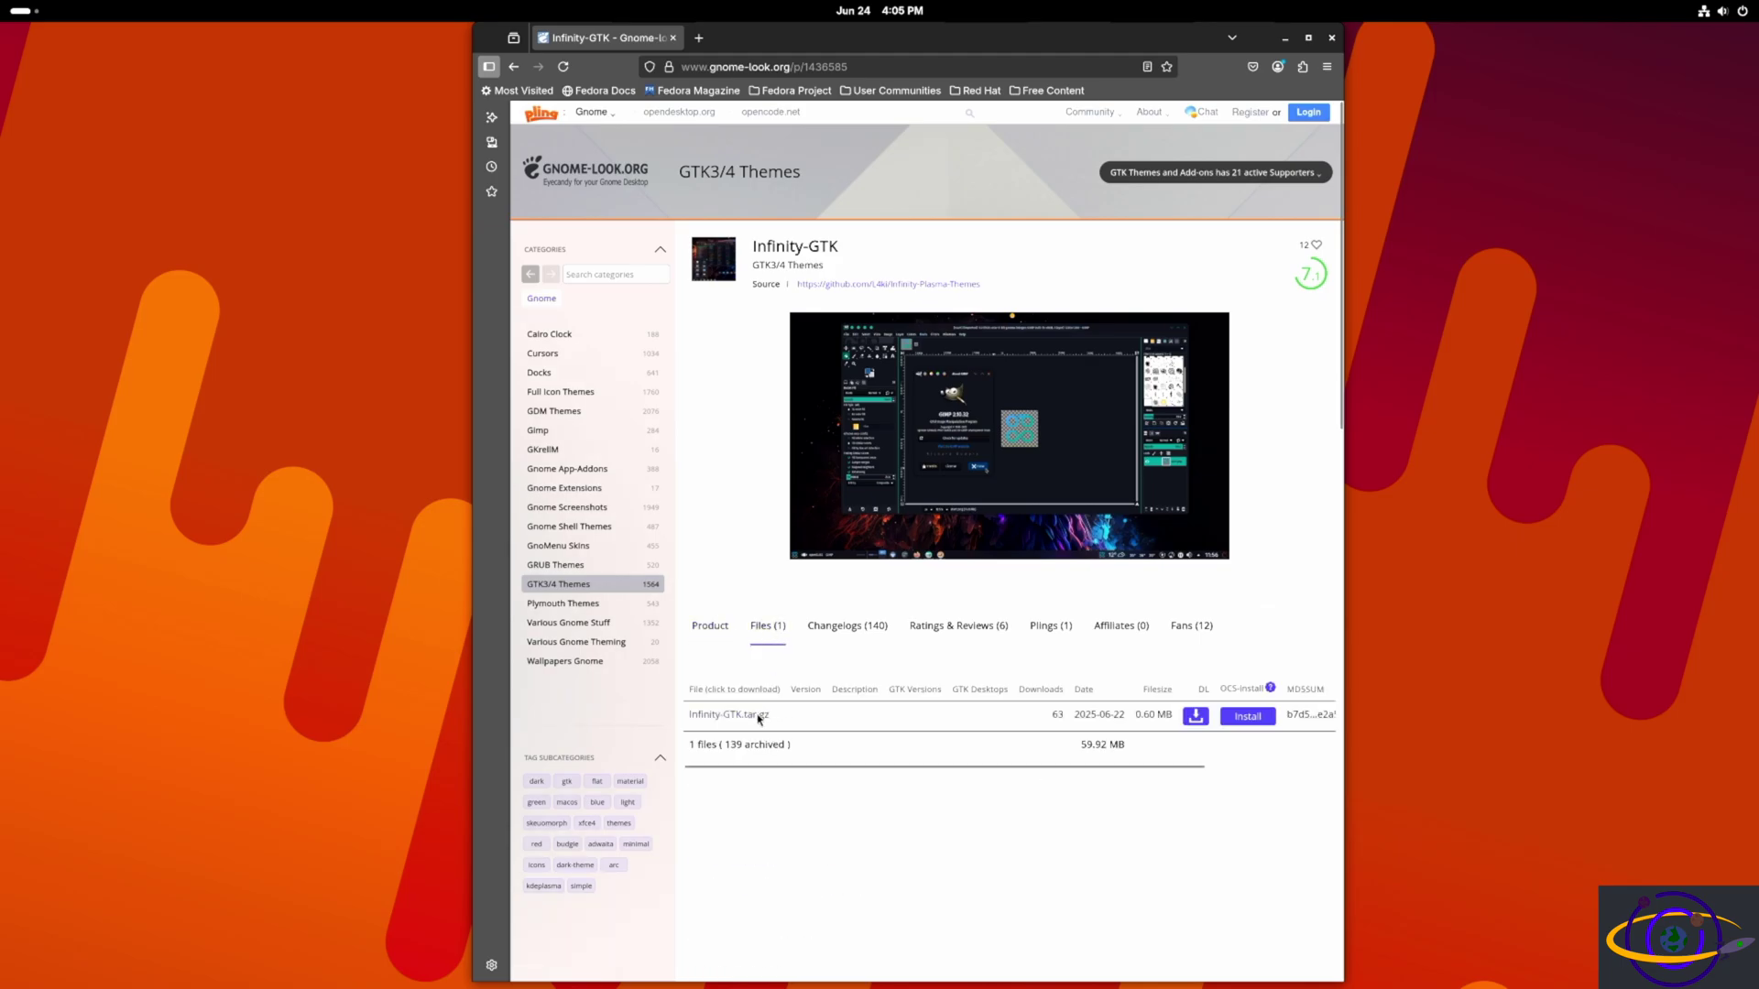
pyautogui.click(758, 716)
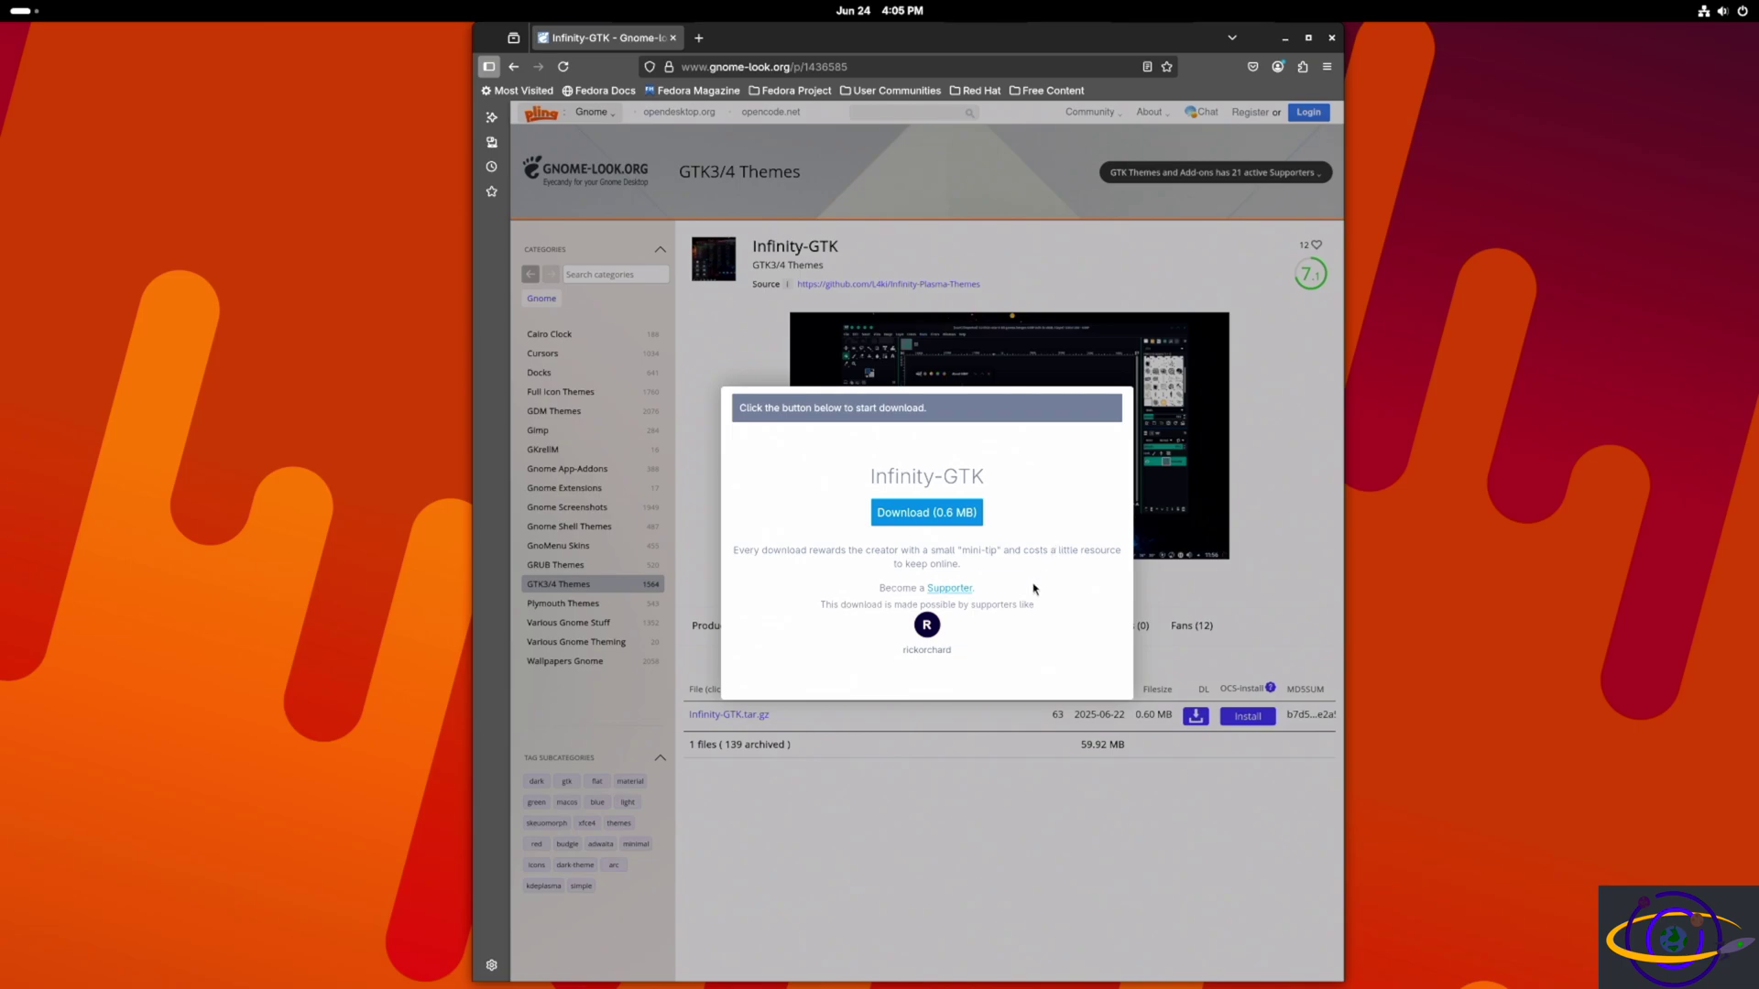
pyautogui.click(970, 519)
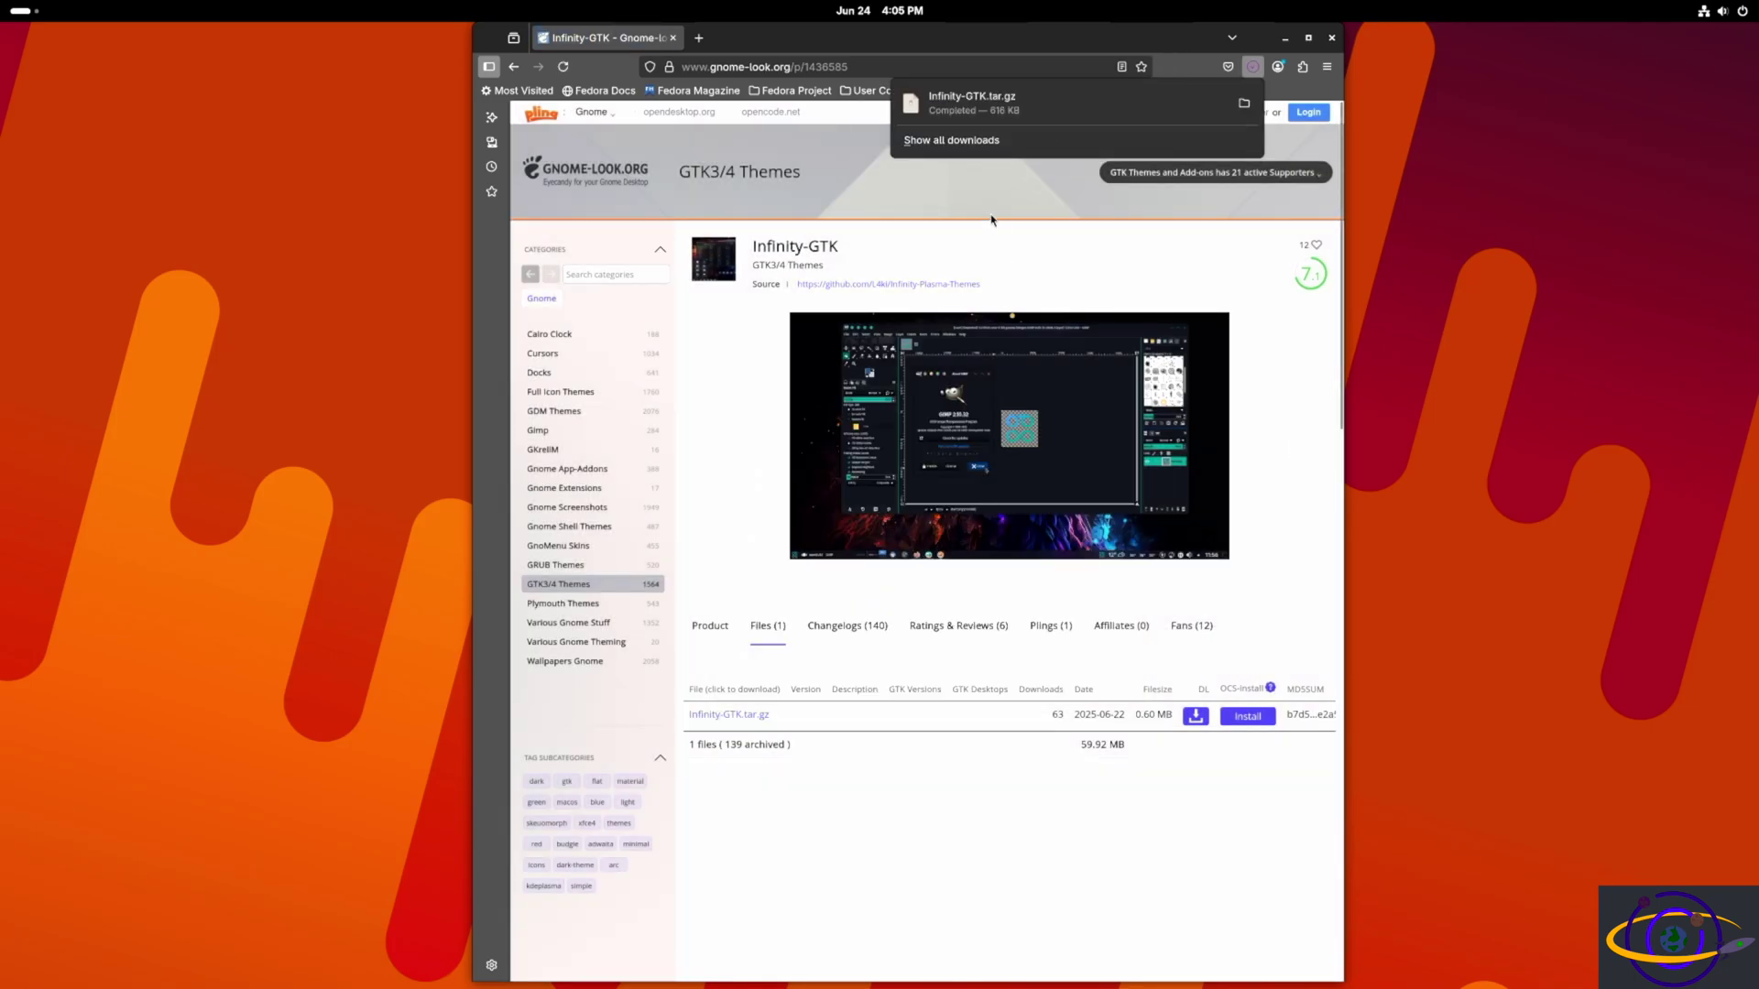
# Switch to the terminal, clear its output, maximize the window and enlarge the text.
pyautogui.press('super')
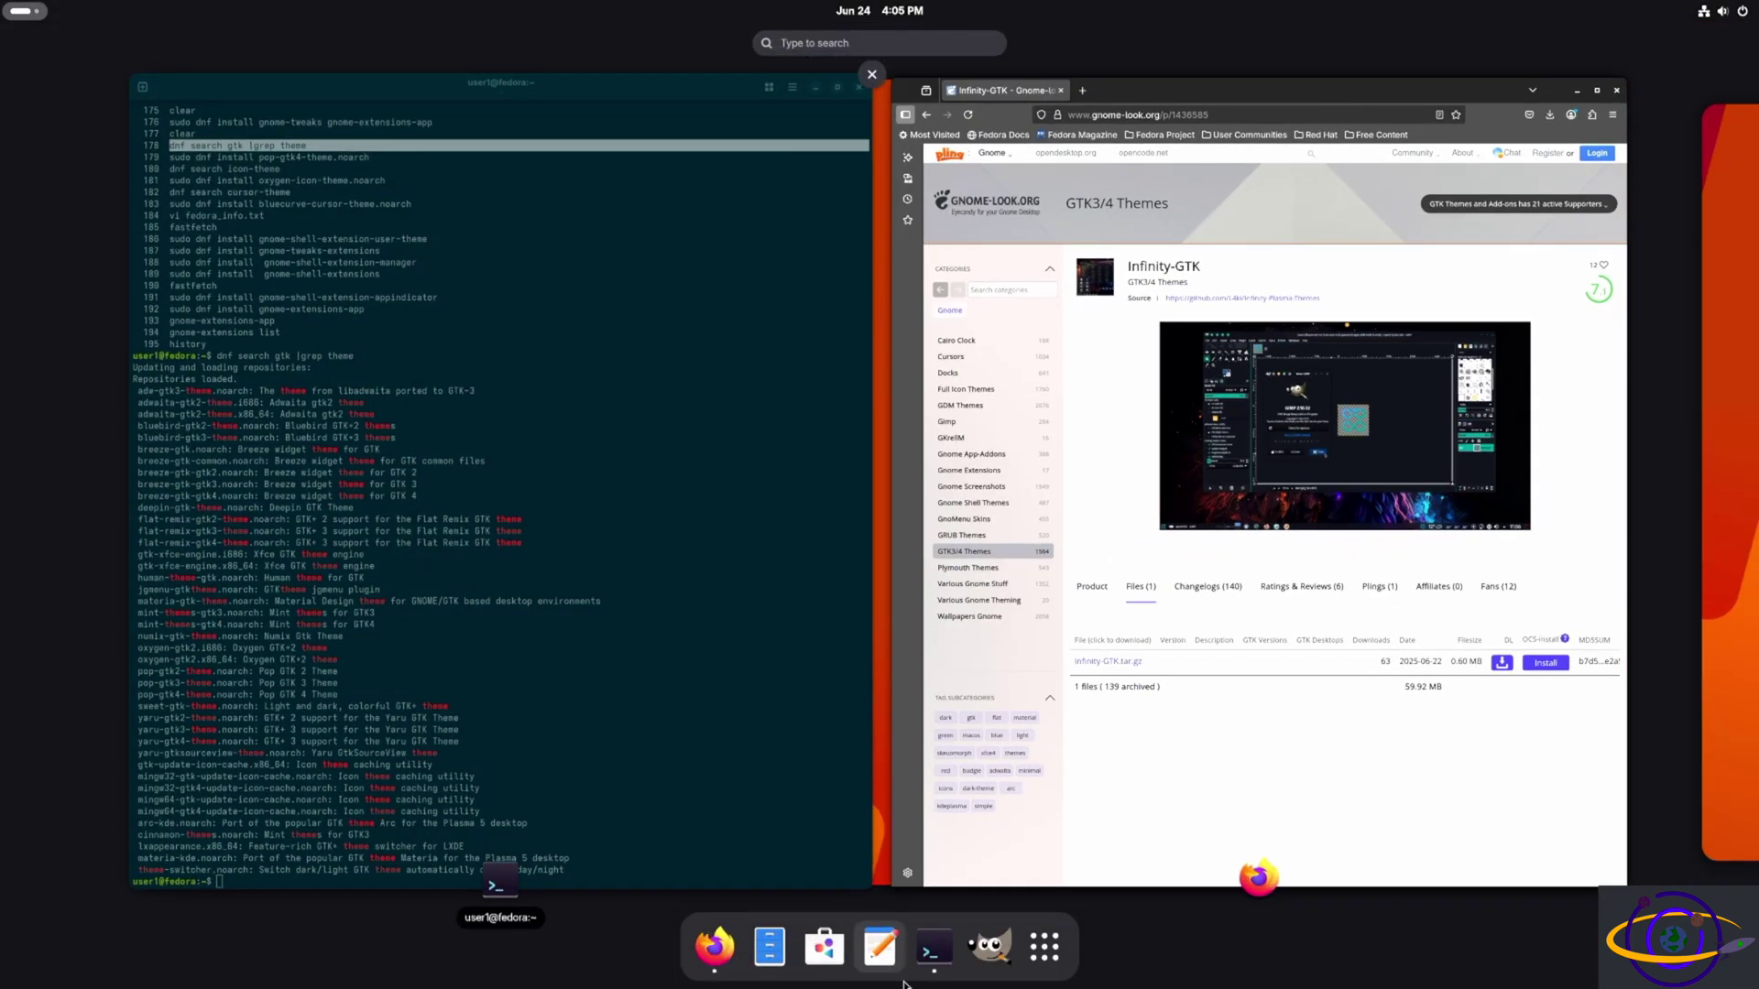
pyautogui.click(928, 960)
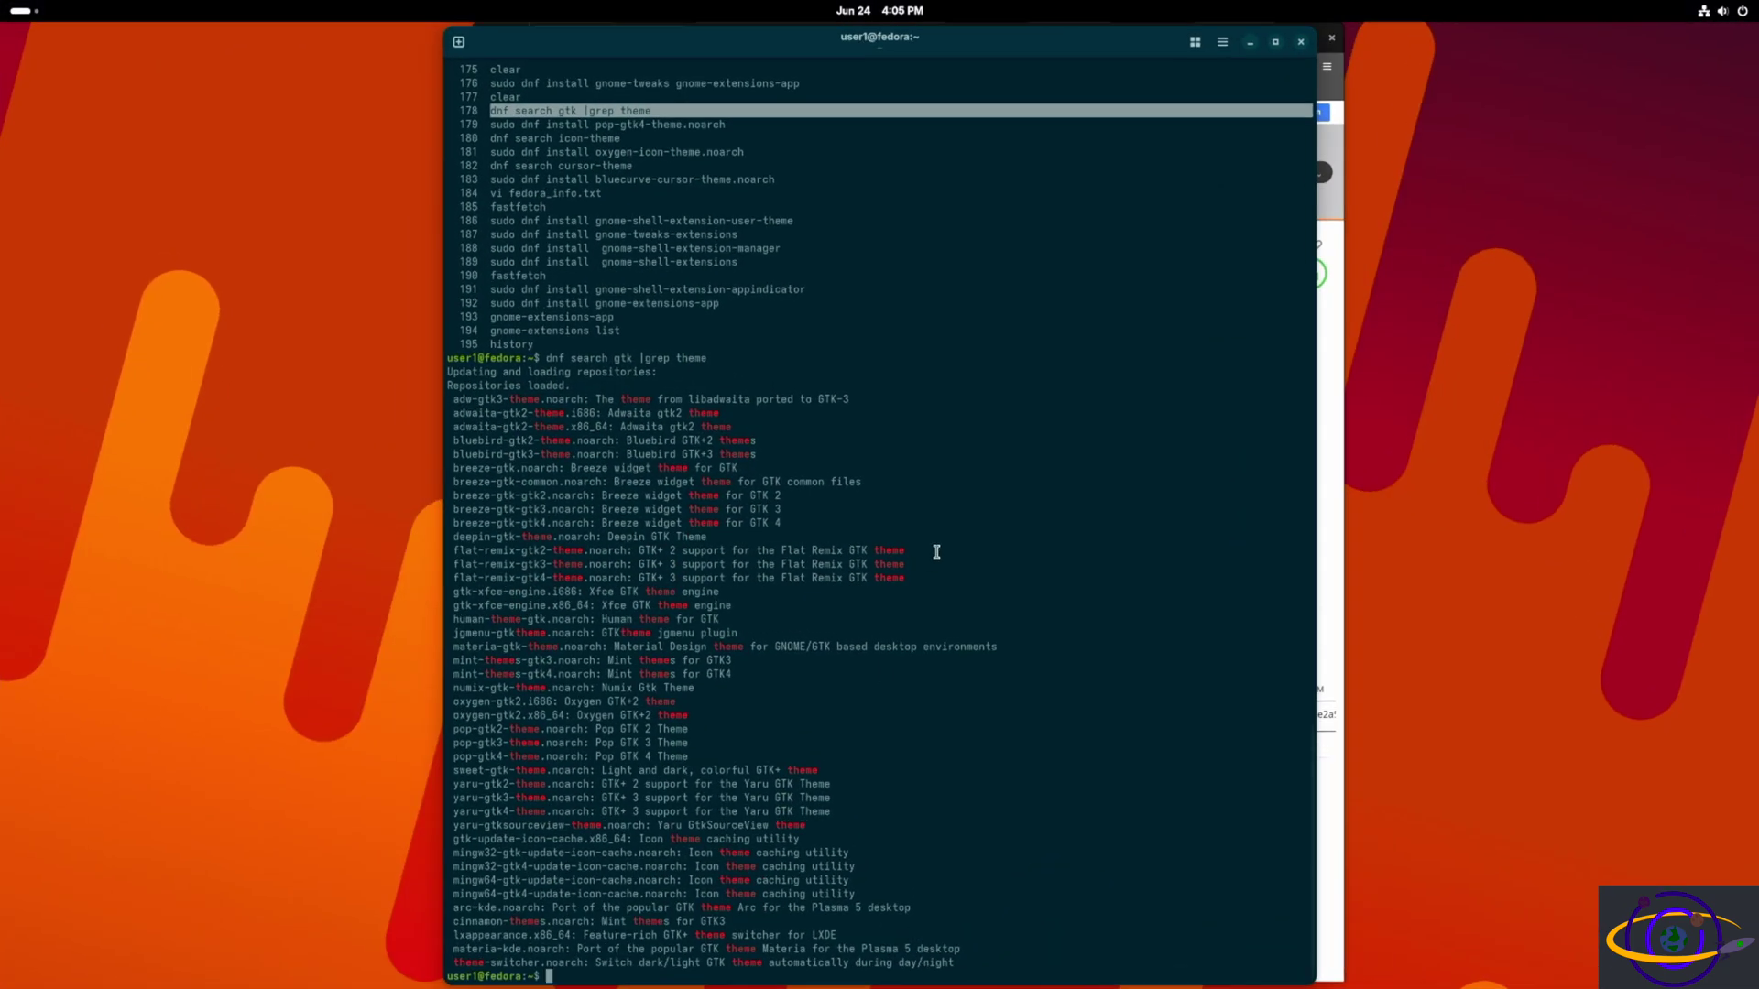
pyautogui.write('clear')
pyautogui.press('Return')
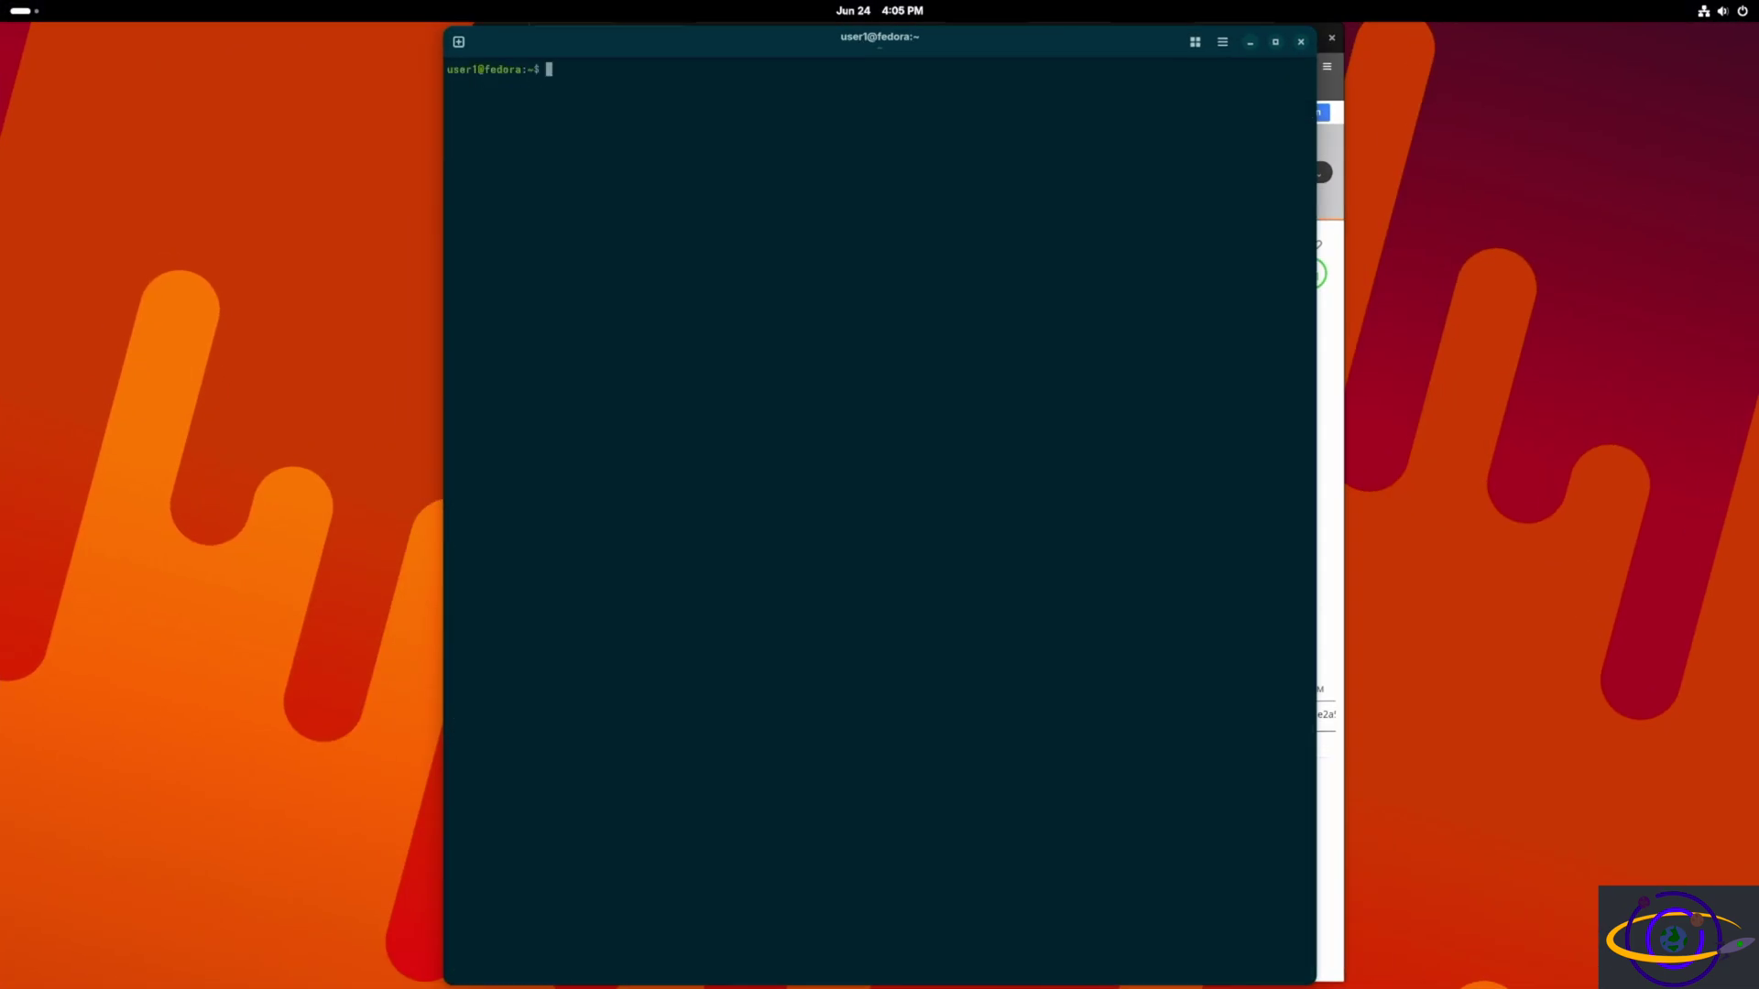
pyautogui.press('super+Up')
pyautogui.hotkey('ctrl', '+')
pyautogui.hotkey('ctrl', '+')
pyautogui.hotkey('ctrl', '+')
pyautogui.hotkey('ctrl', '+')
pyautogui.hotkey('ctrl', '+')
pyautogui.hotkey('ctrl', '+')
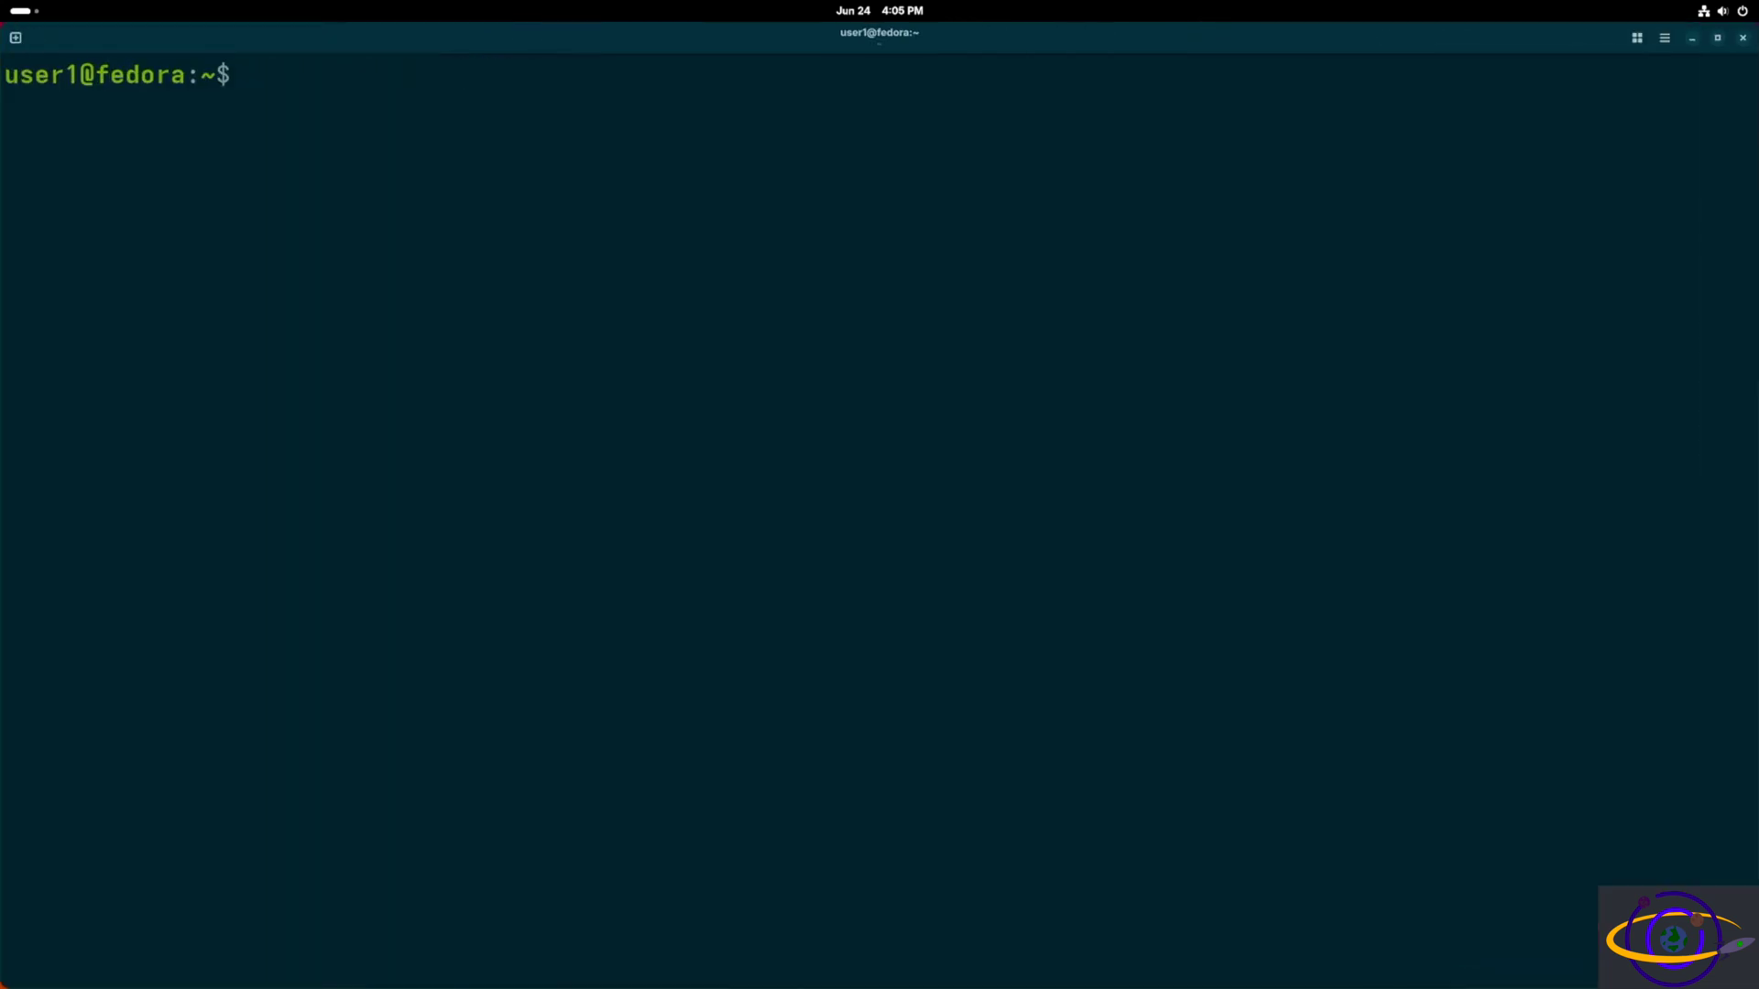
# List the home folder, list the contents of Downloads to check for the theme archive, and return to the home folder.
pyautogui.write('ls')
pyautogui.press('Return')
pyautogui.write('cd Dow')
pyautogui.press('Tab')
pyautogui.press('Return')
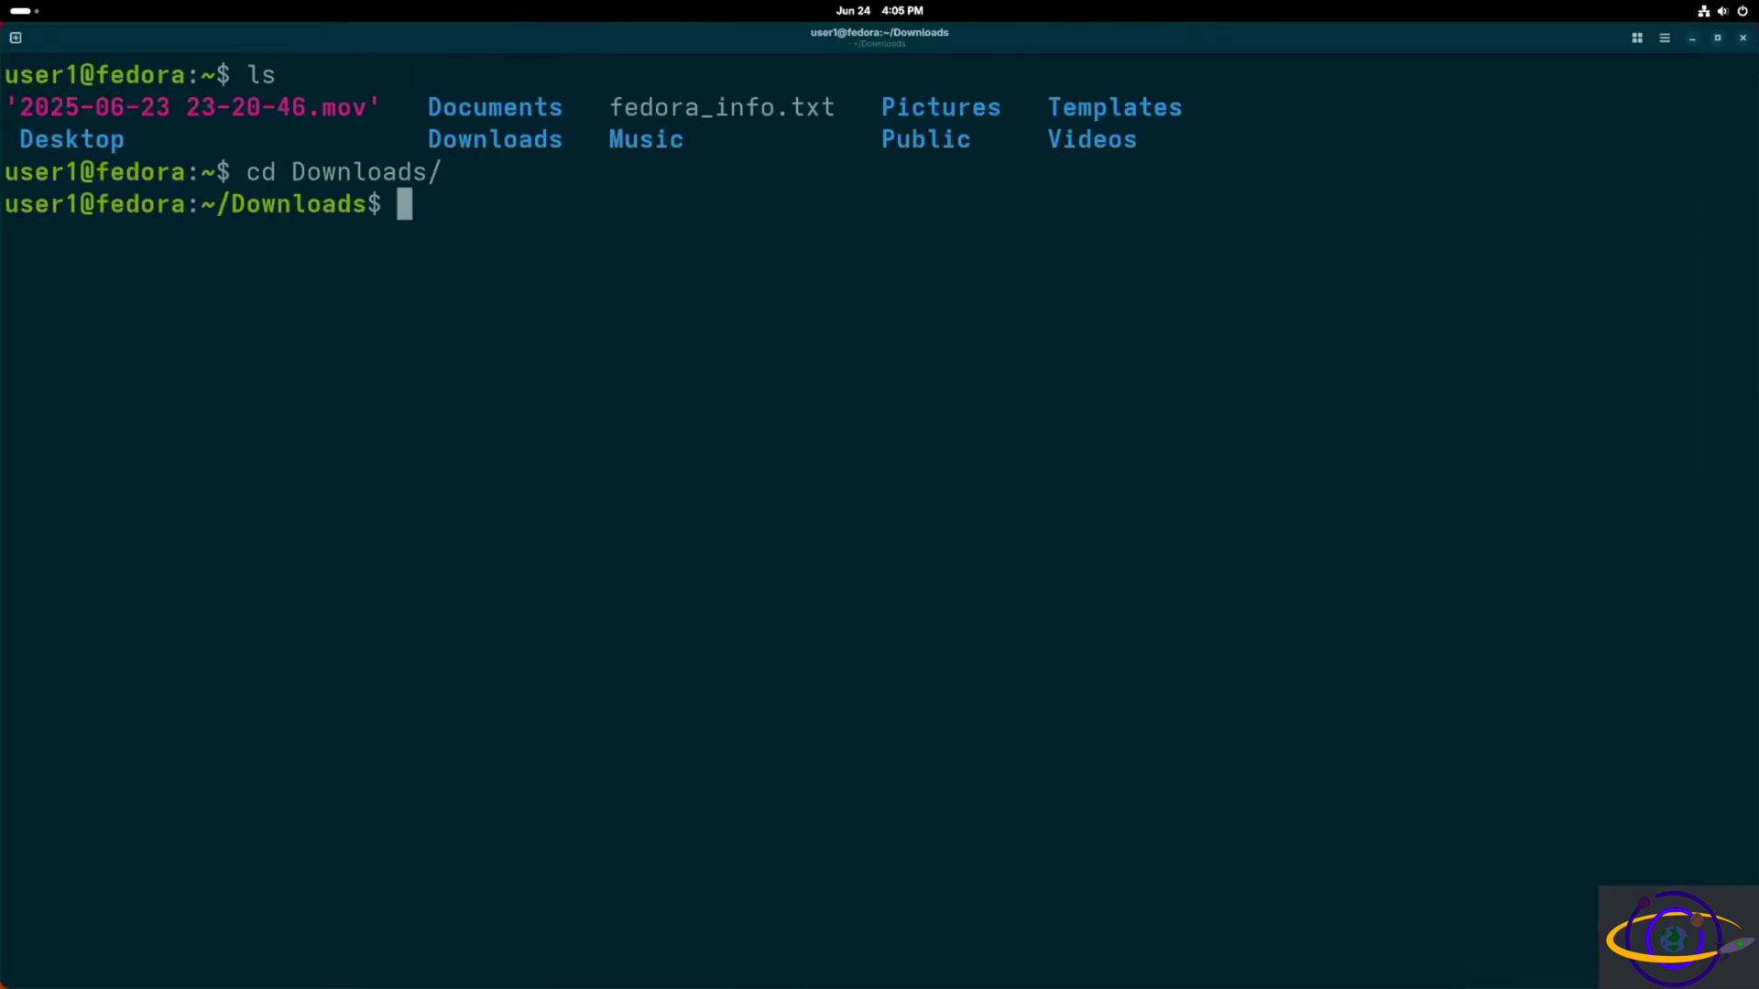
pyautogui.write('ls')
pyautogui.press('Return')
pyautogui.write('cd ..')
pyautogui.press('Return')
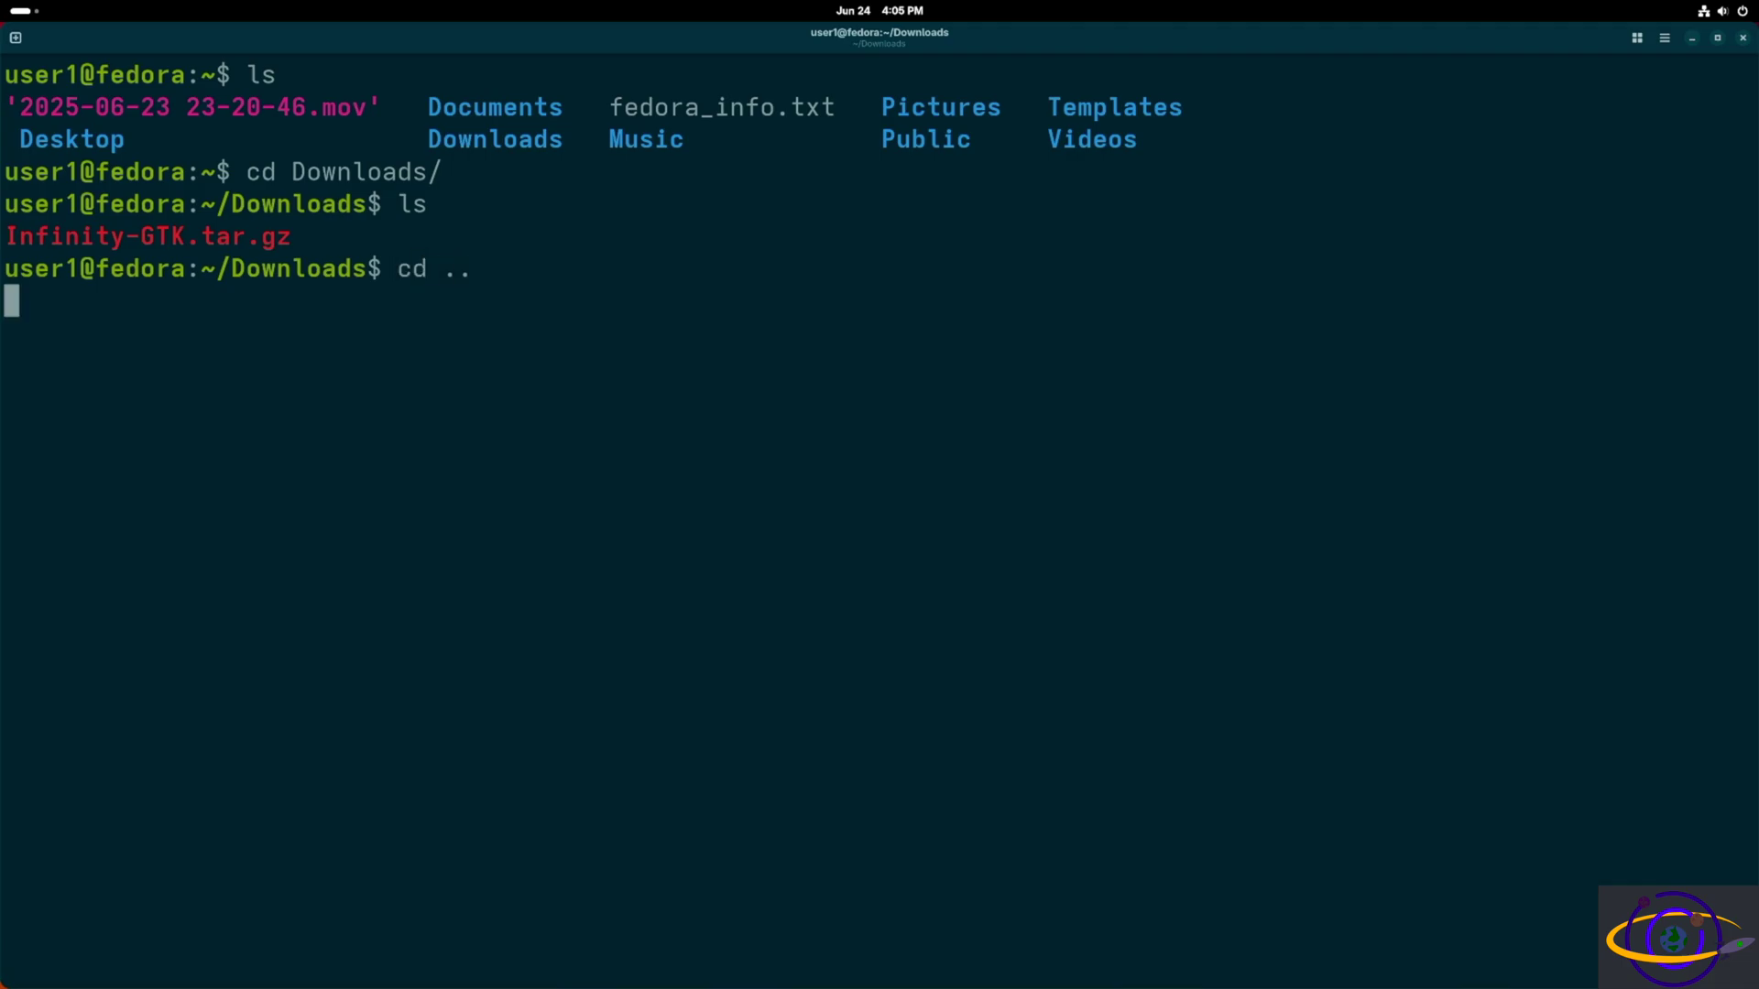
pyautogui.write('ls -')
pyautogui.write('.th')
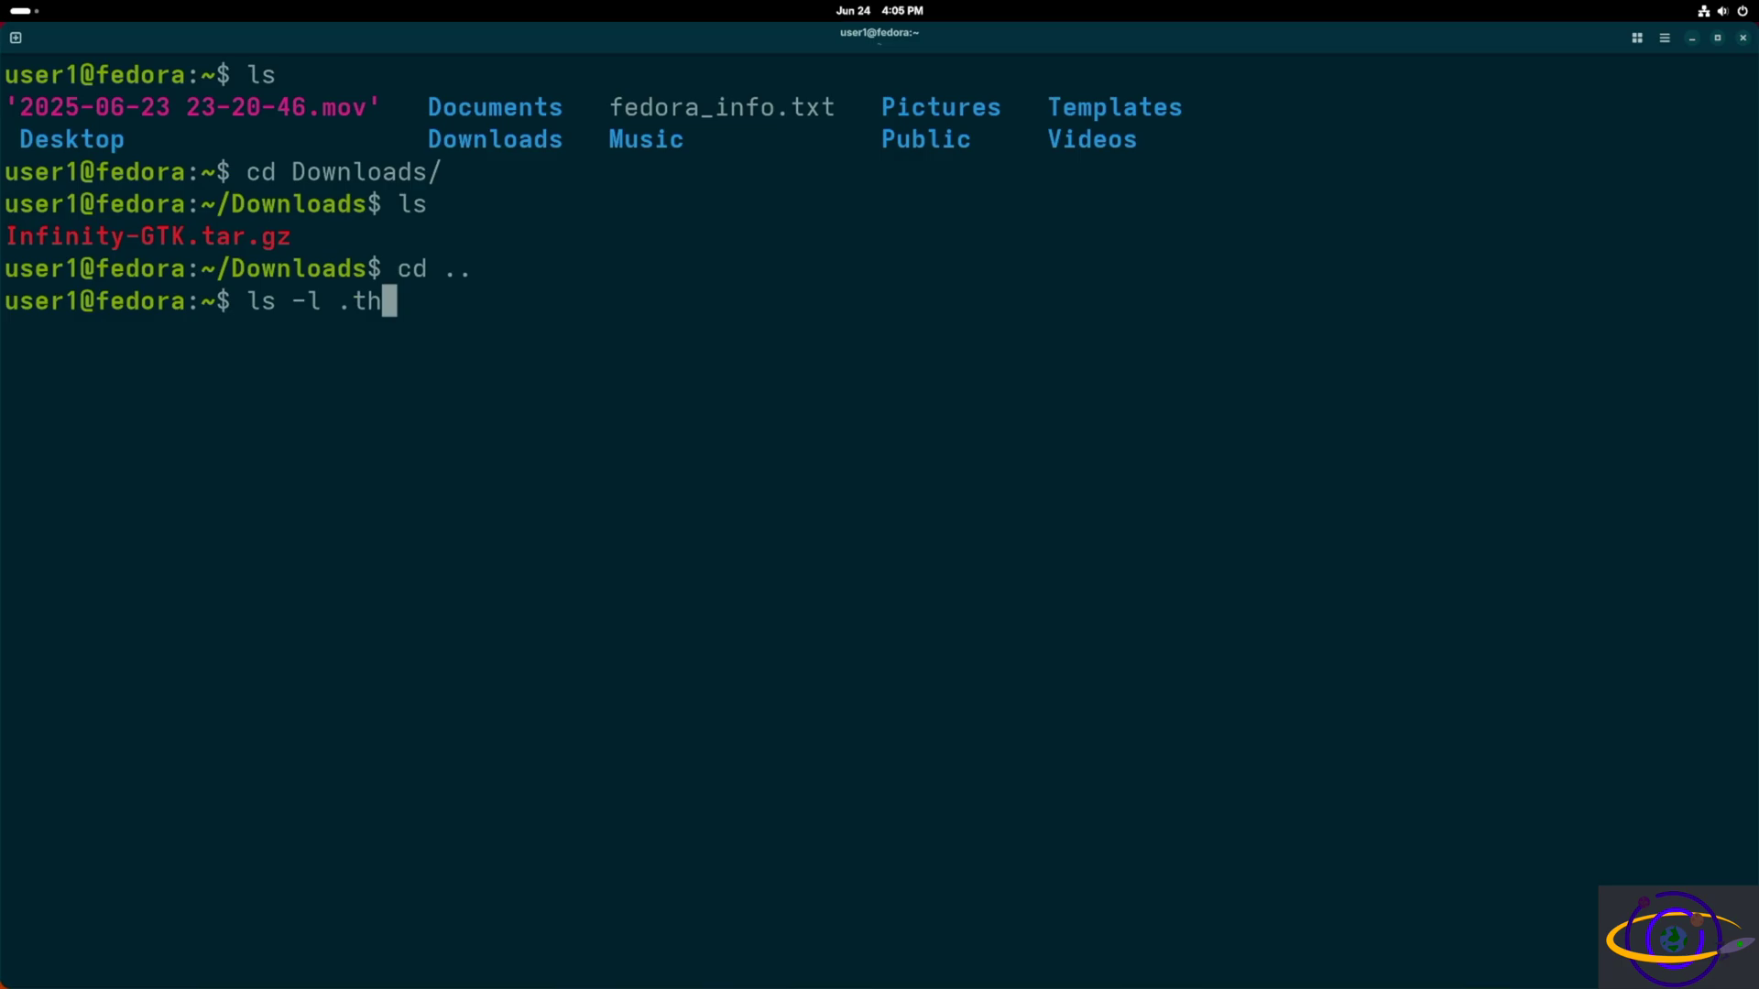
pyautogui.press('BackSpace')
pyautogui.press('BackSpace')
pyautogui.press('BackSpace')
pyautogui.press('BackSpace')
pyautogui.press('BackSpace')
pyautogui.press('BackSpace')
pyautogui.press('BackSpace')
pyautogui.press('BackSpace')
pyautogui.press('BackSpace')
# Print the theme notes in fedora_info.txt with cat.
pyautogui.write('cat fe')
pyautogui.press('Tab')
pyautogui.press('Return')
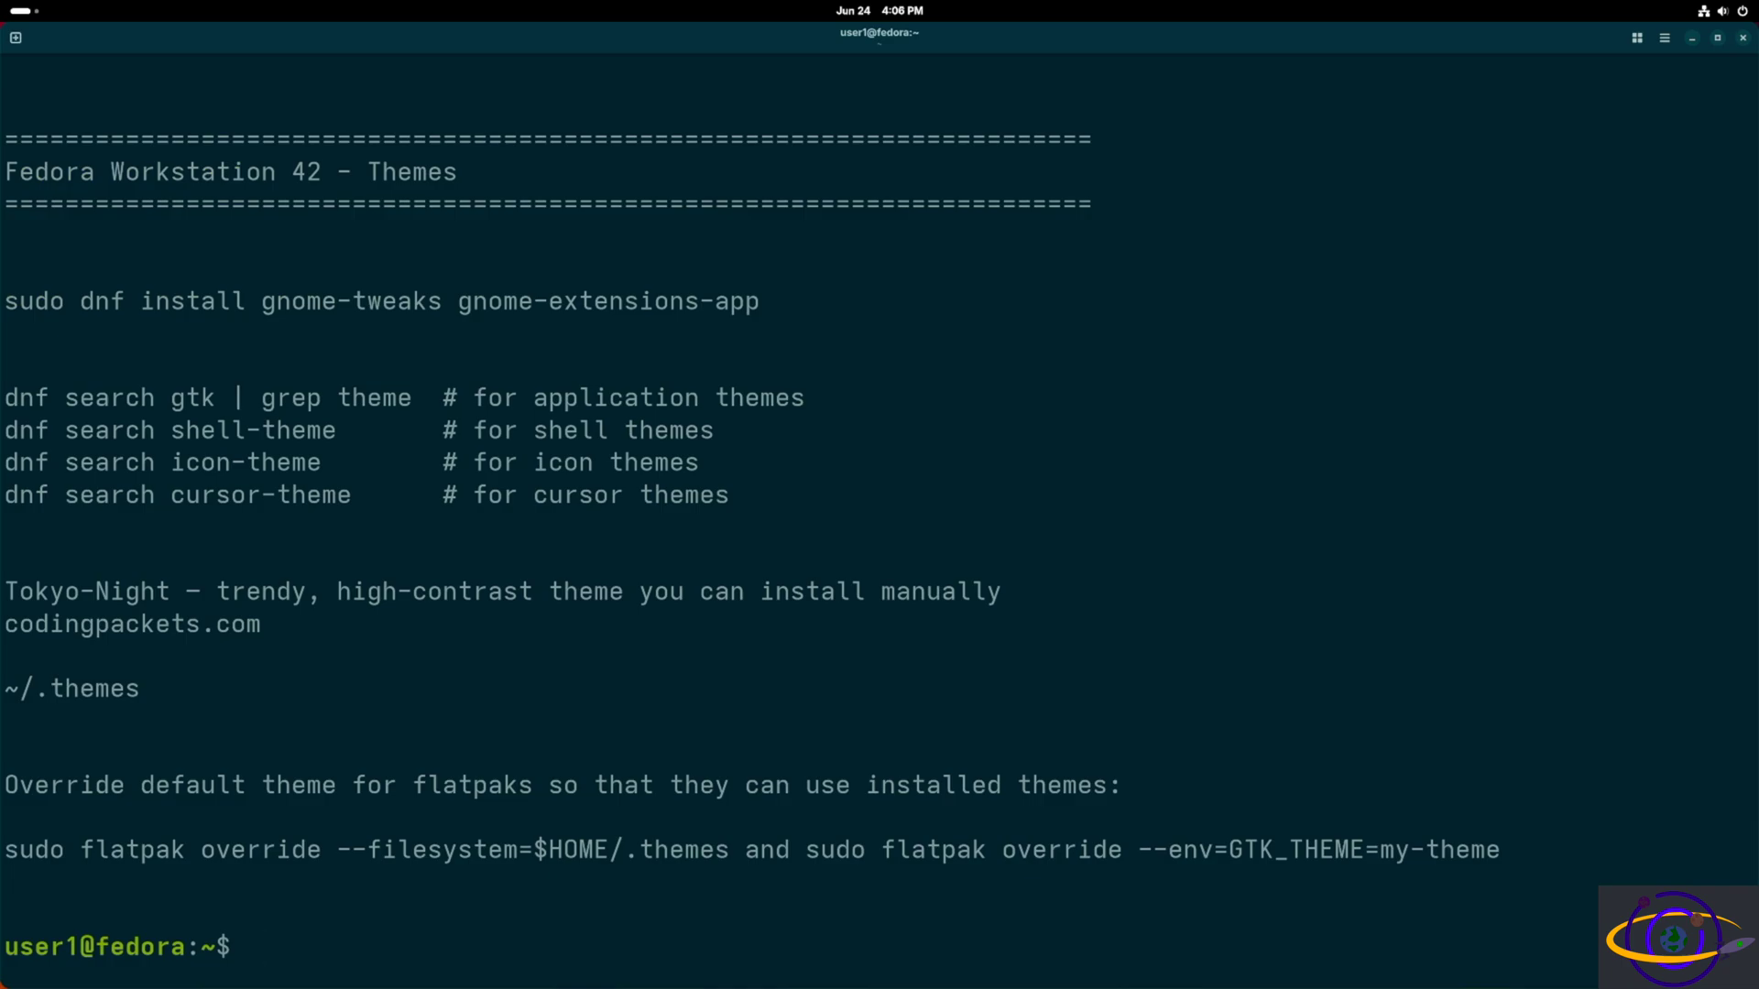
# Clear the terminal and create a .themes folder in the home directory.
pyautogui.write('clear')
pyautogui.press('Return')
pyautogui.write('mkdir .')
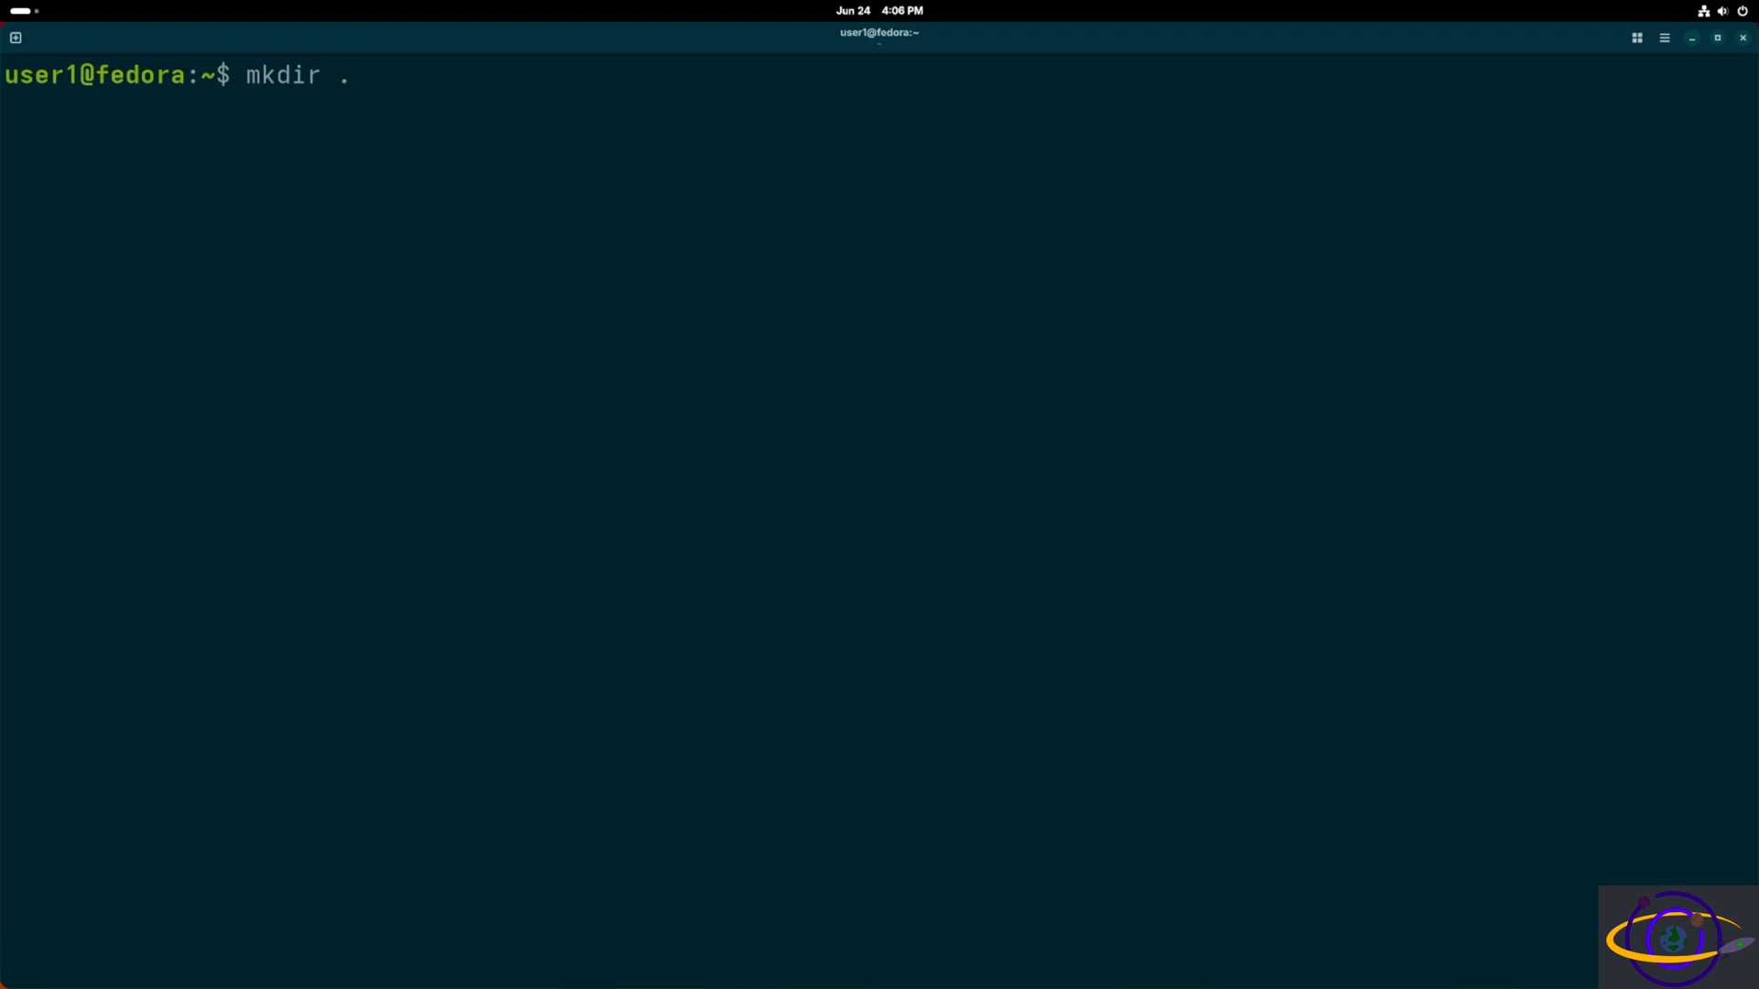
pyautogui.write('themes')
pyautogui.press('Return')
# Copy Infinity-GTK.tar.gz from Downloads into the .themes folder.
pyautogui.write('cp Do')
pyautogui.press('Tab')
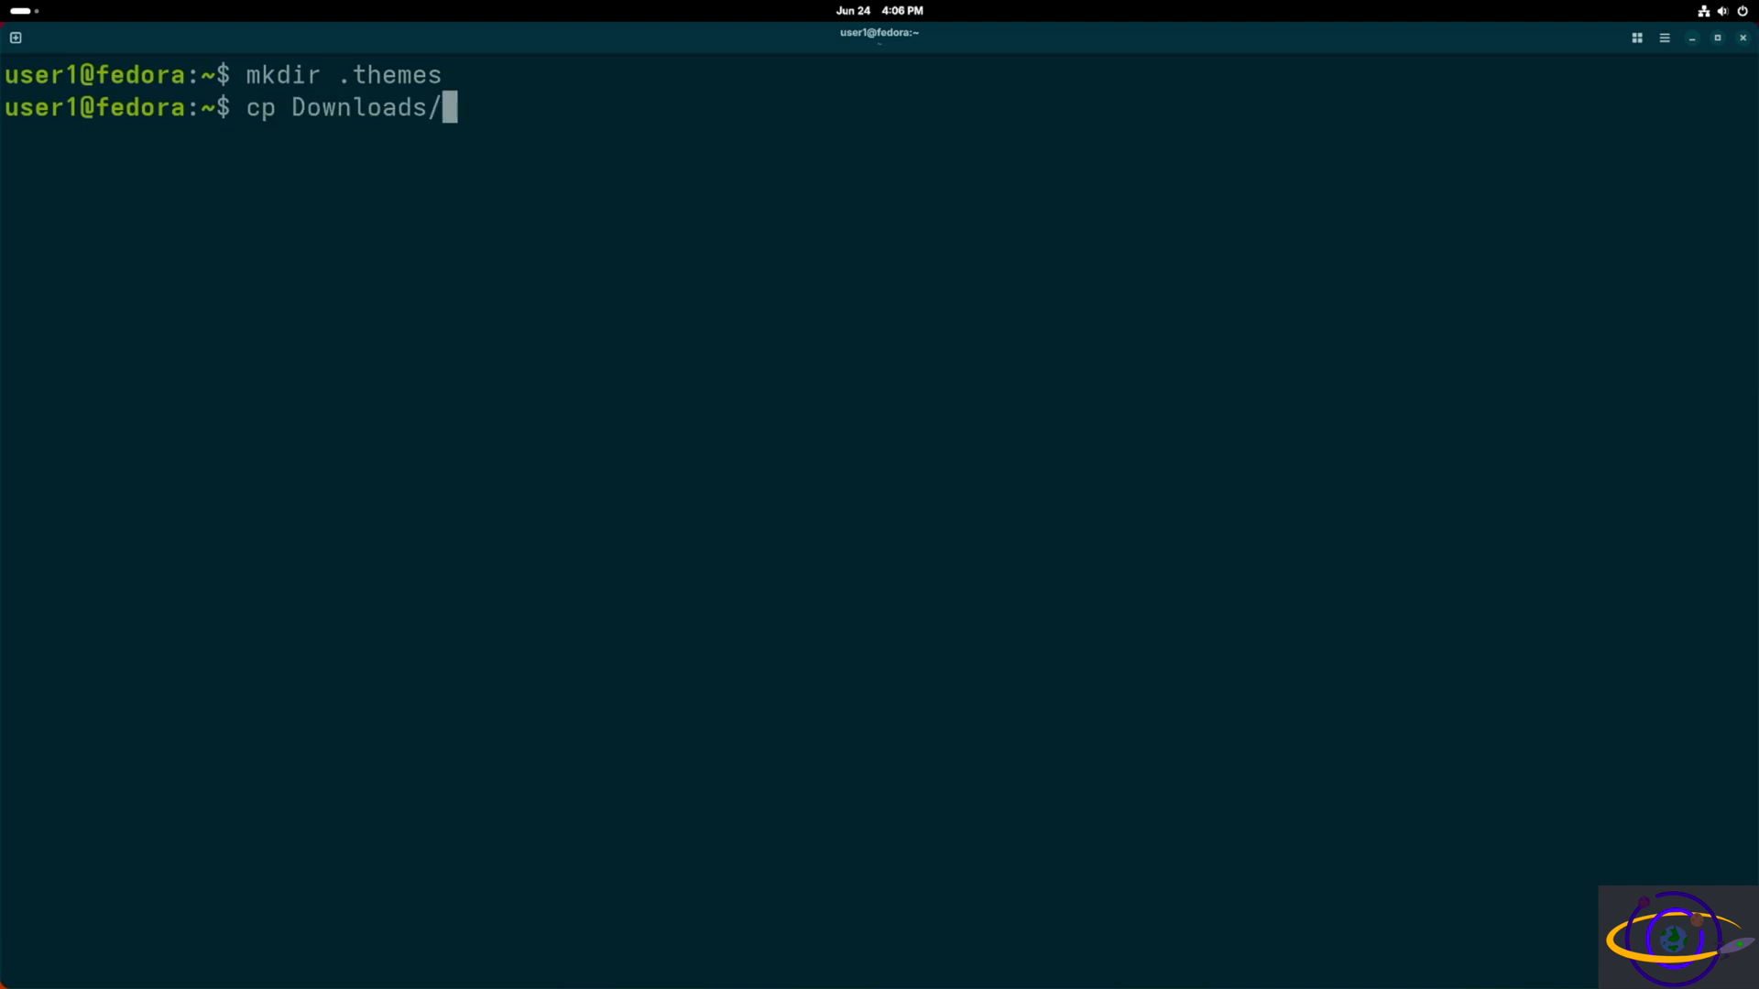
pyautogui.write('I')
pyautogui.press('Tab')
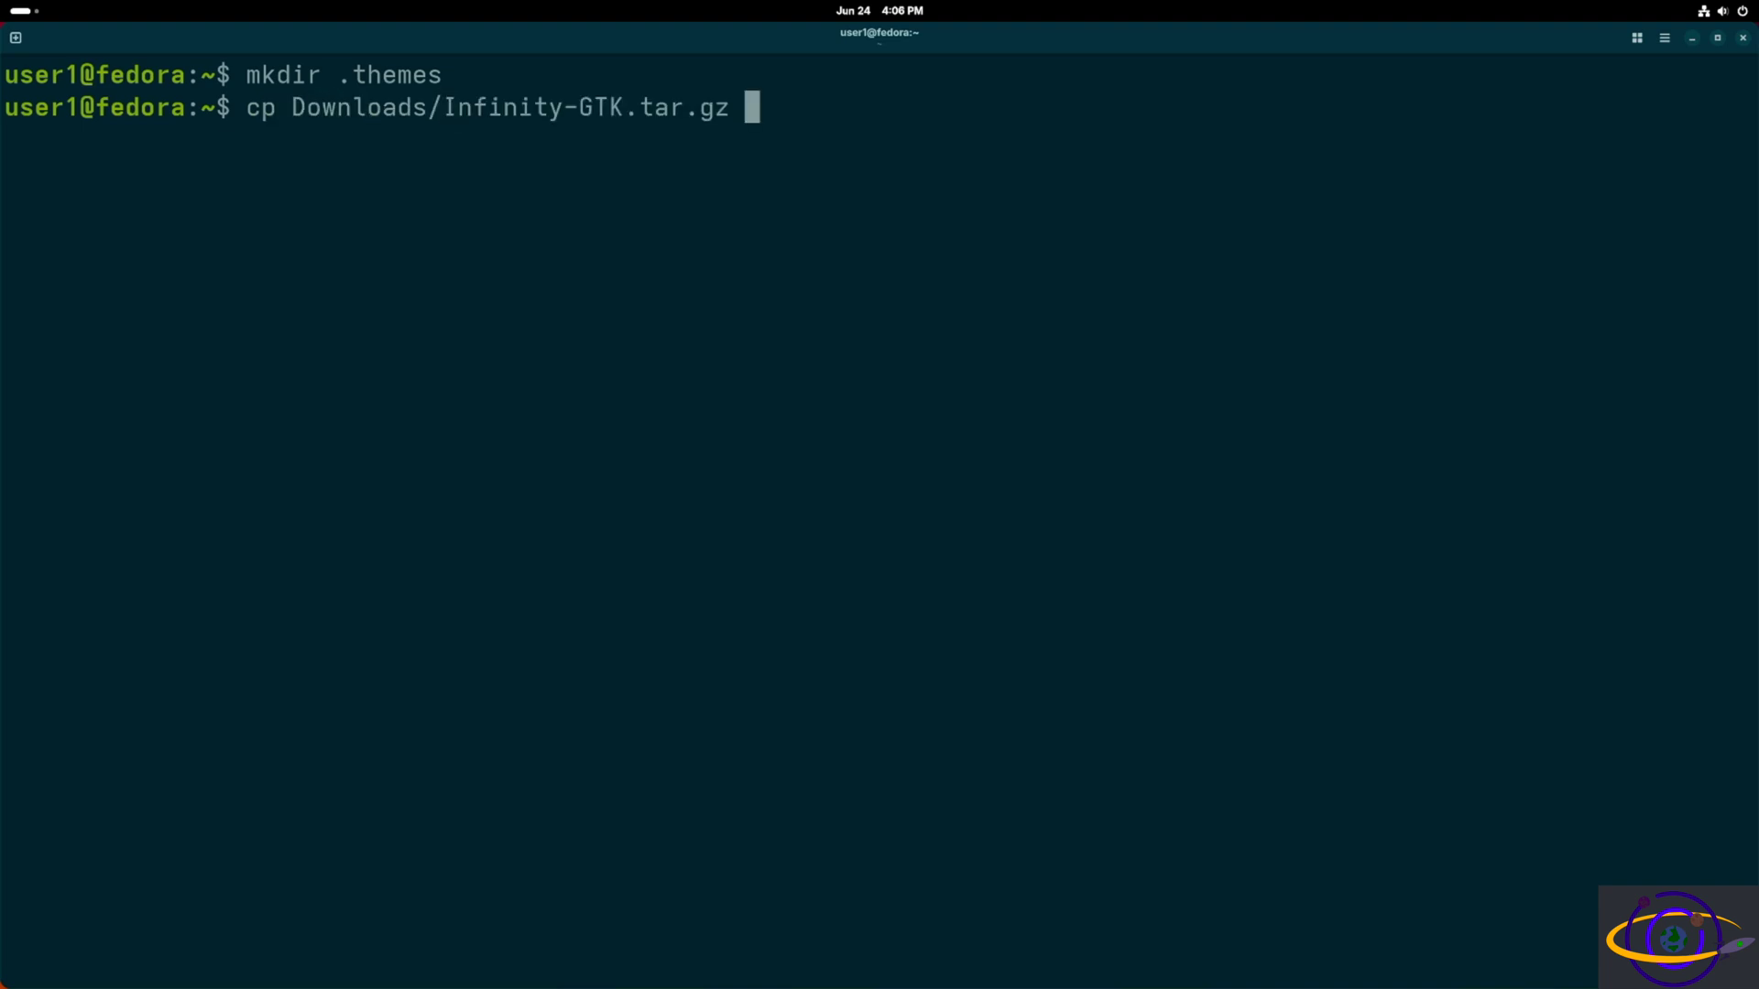
pyautogui.write('.th')
pyautogui.press('Tab')
pyautogui.press('Return')
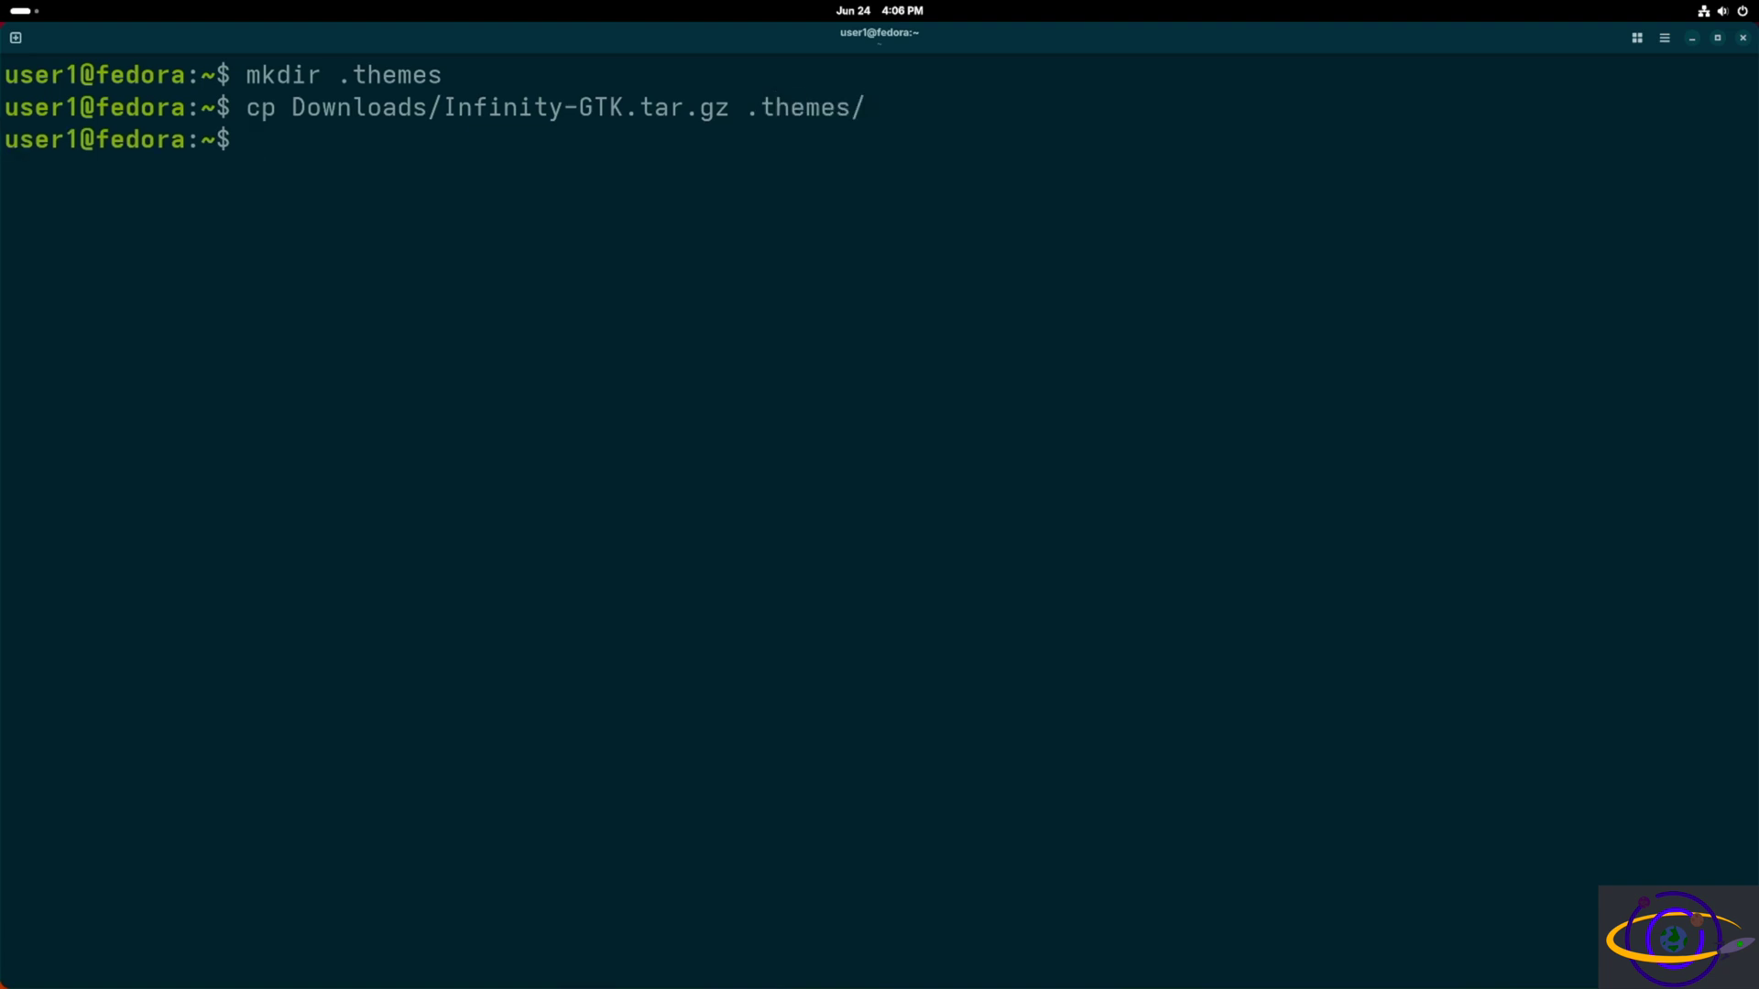
# Extract Infinity-GTK.tar.gz inside the .themes folder with tar xvfz.
pyautogui.press('super')
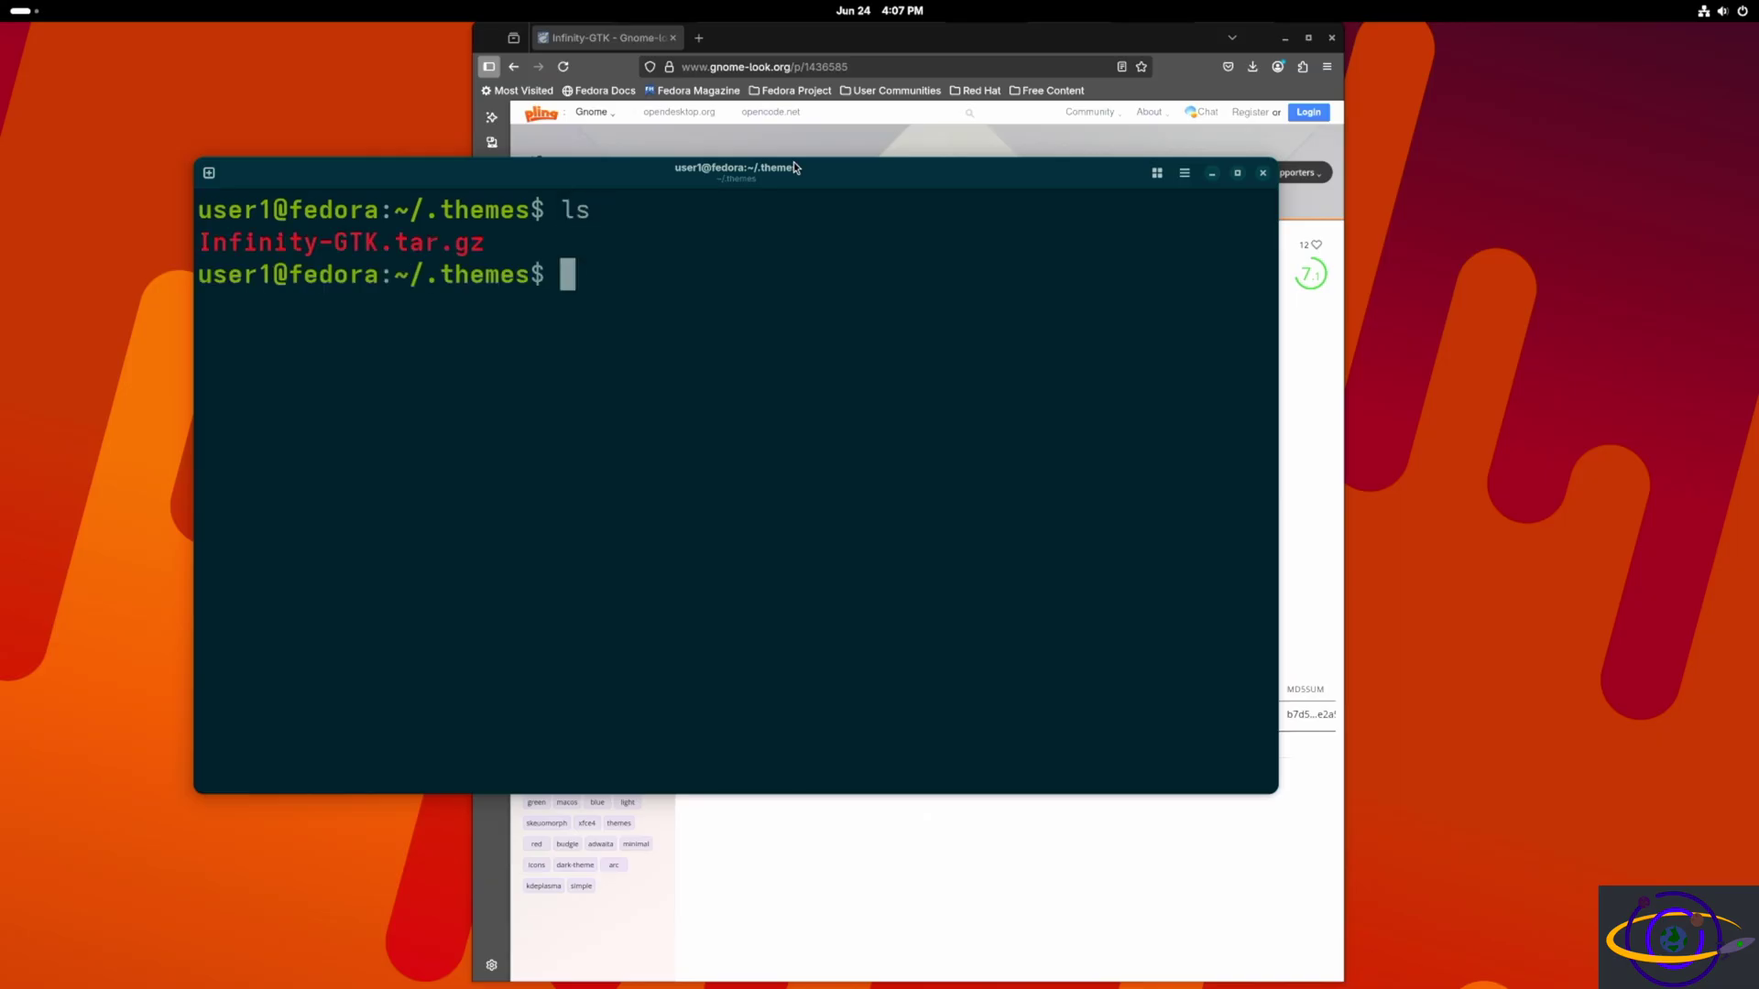
pyautogui.write('tar xvfz')
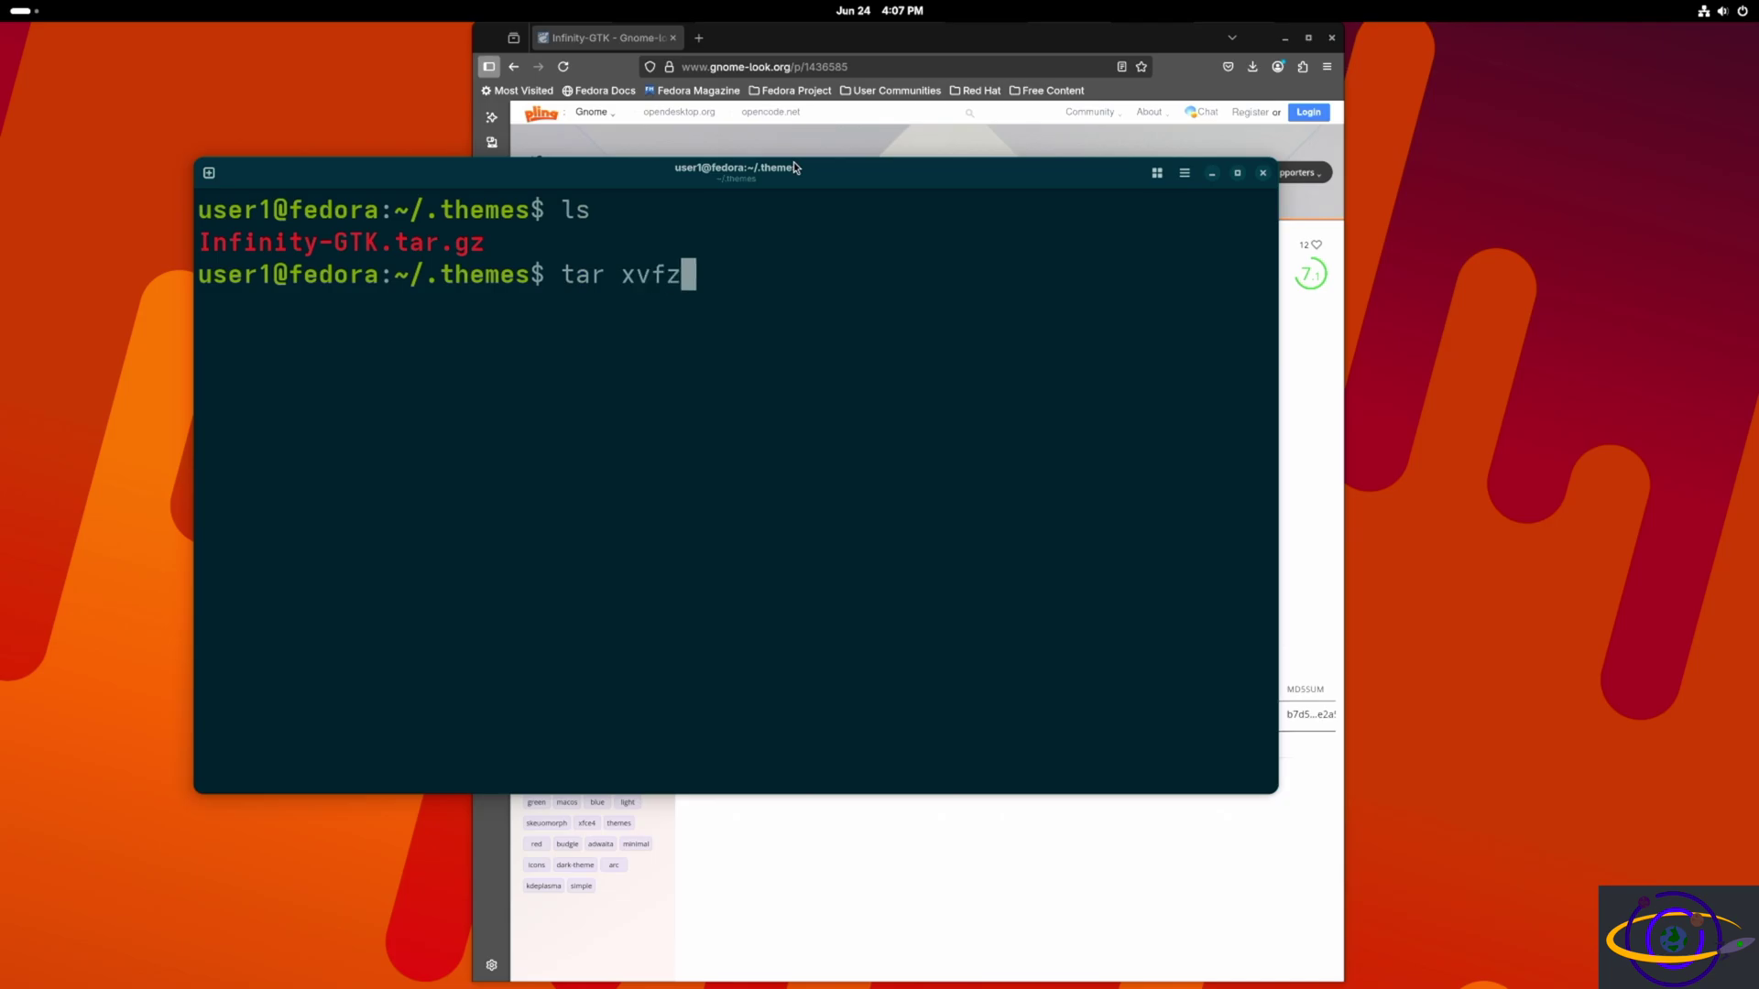
pyautogui.press('Return')
pyautogui.press('Up')
pyautogui.write('Infinity-GTK.tar.gz')
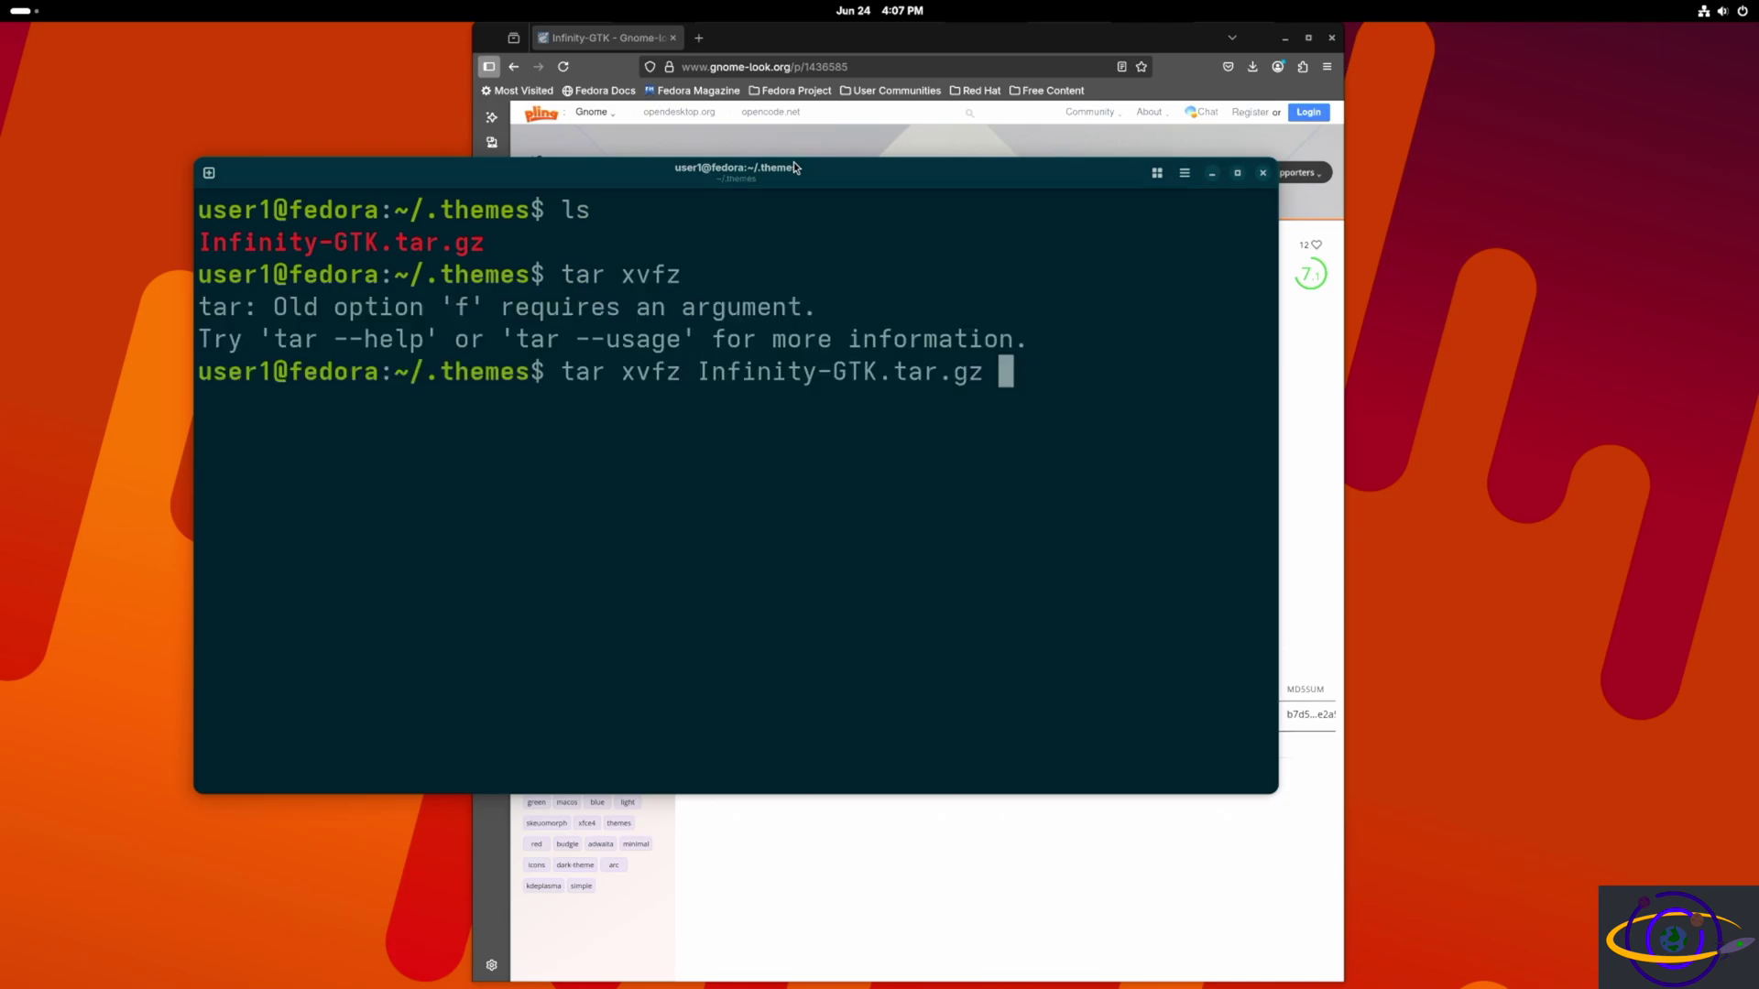
pyautogui.press('Return')
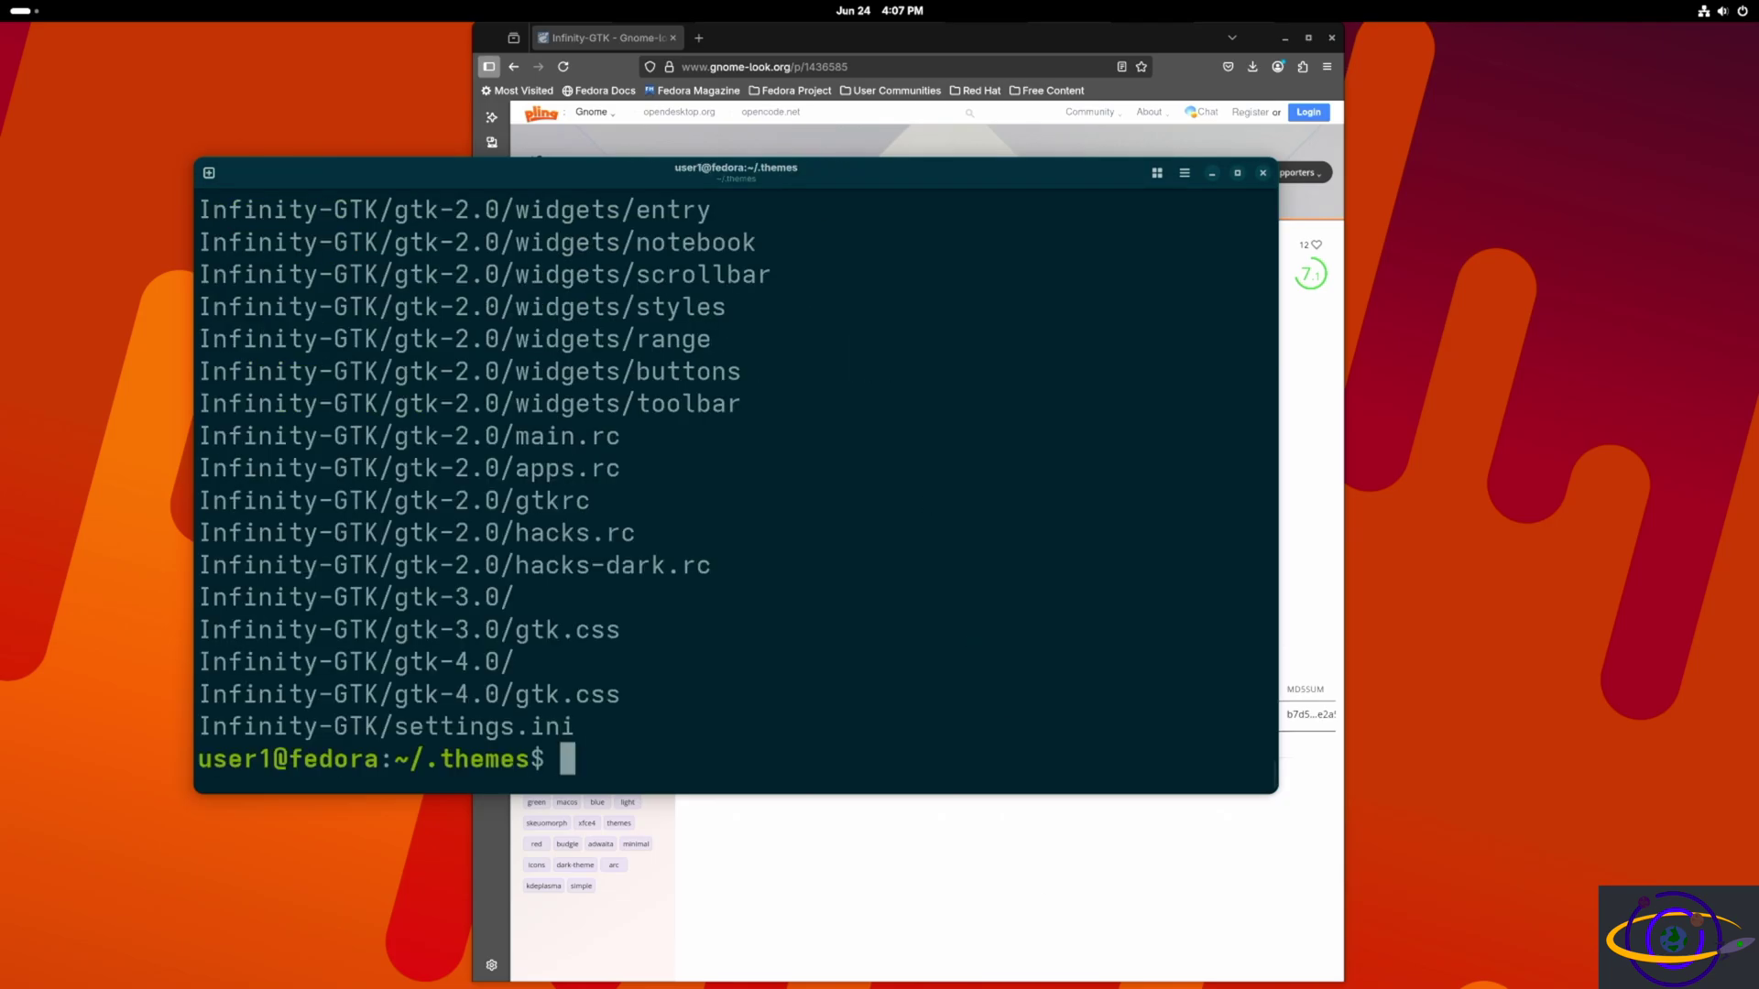
# Bring up Tweaks, check which icon themes its Appearance settings offer, and close it.
pyautogui.press('super')
pyautogui.click(1020, 946)
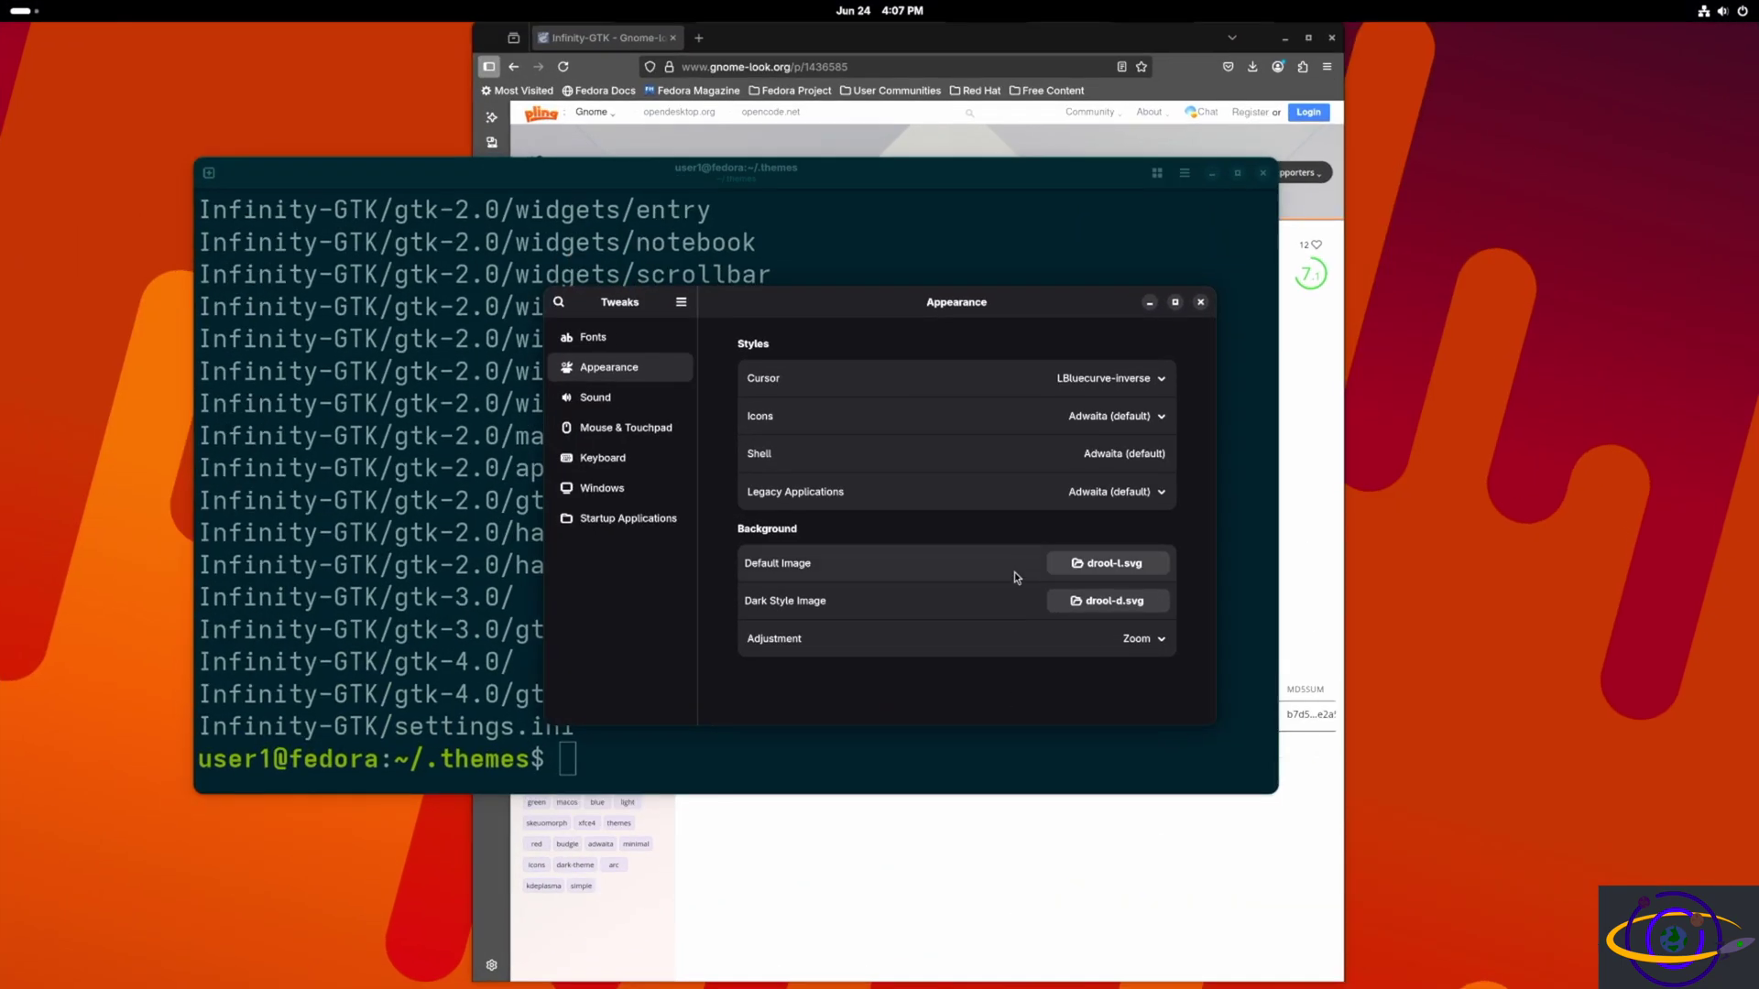
pyautogui.click(1125, 418)
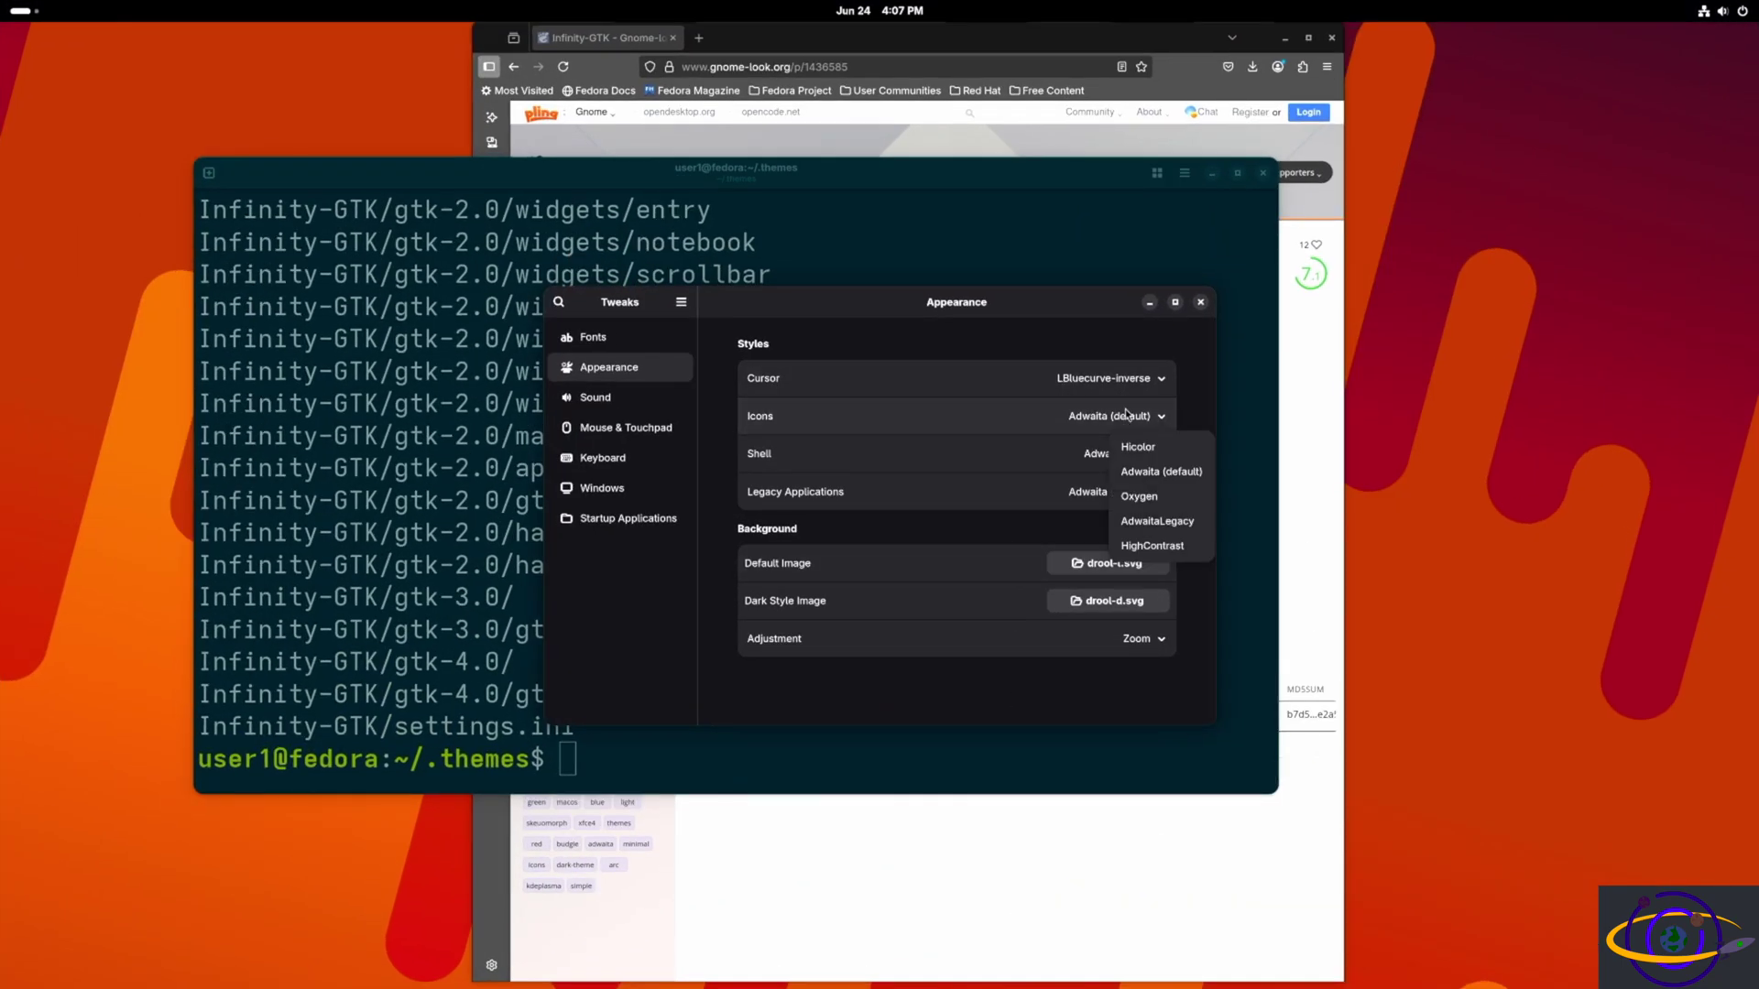
pyautogui.click(1196, 306)
pyautogui.click(1200, 303)
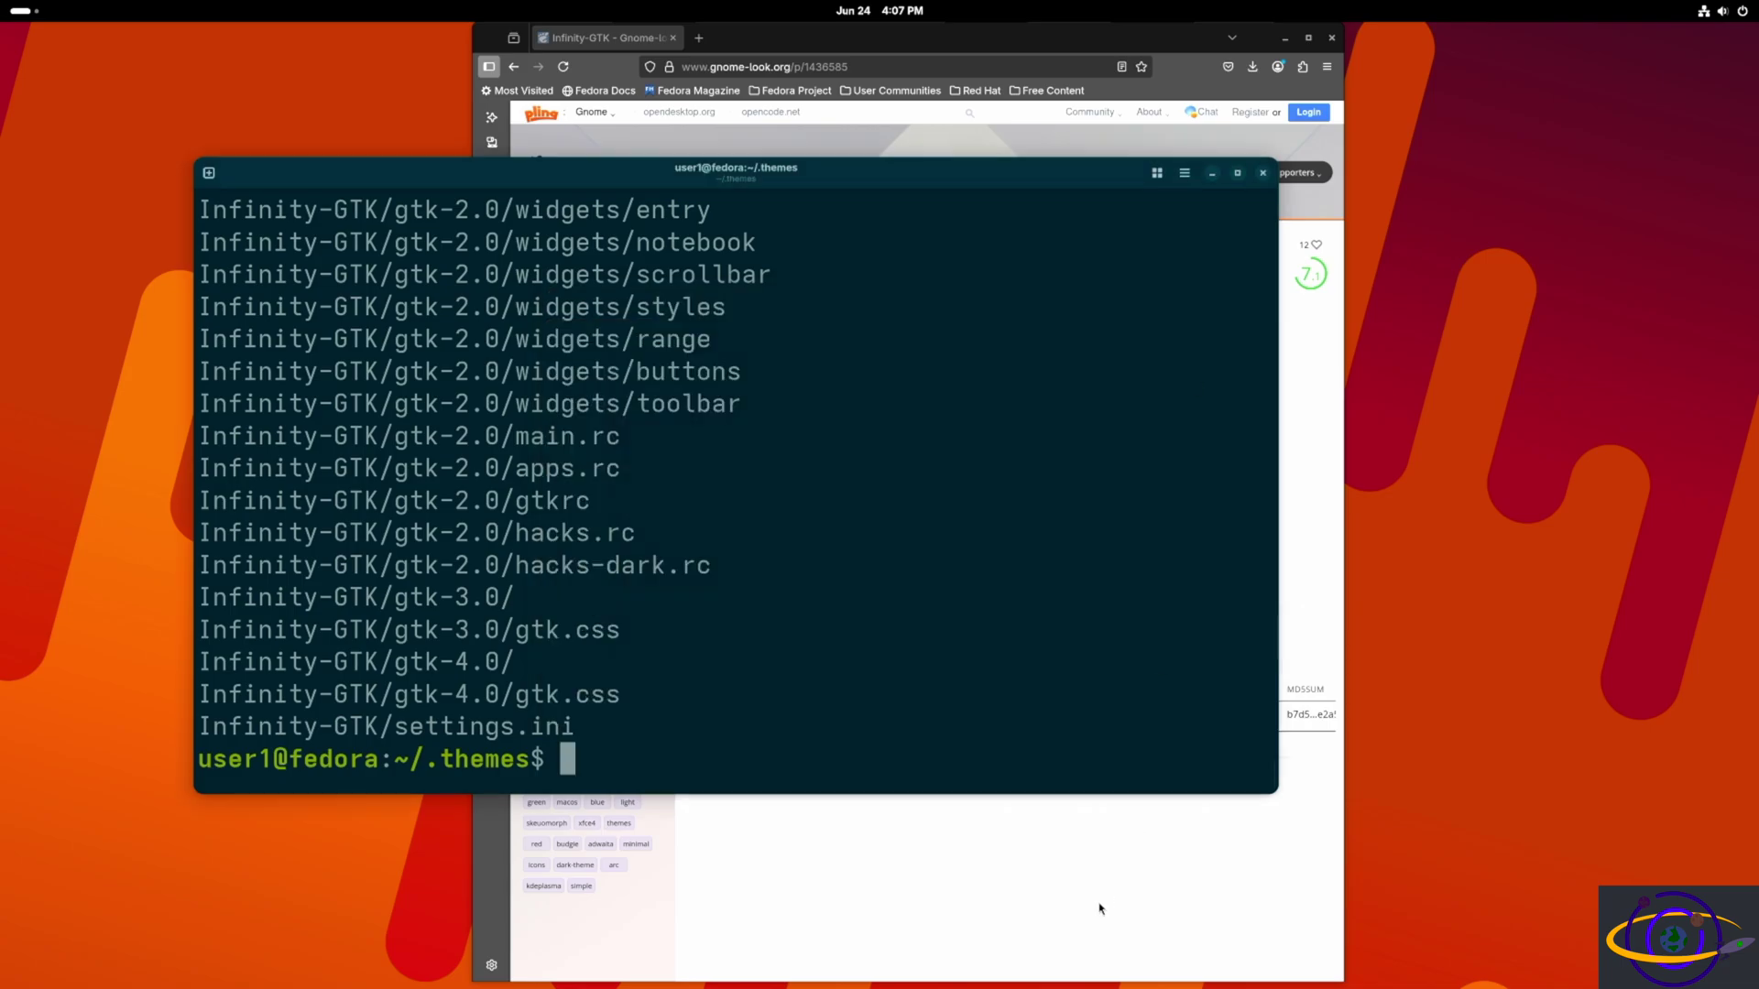
# Relaunch Tweaks and set the Legacy Applications theme in Appearance to Infinity-GTK.
pyautogui.press('super')
pyautogui.click(1051, 953)
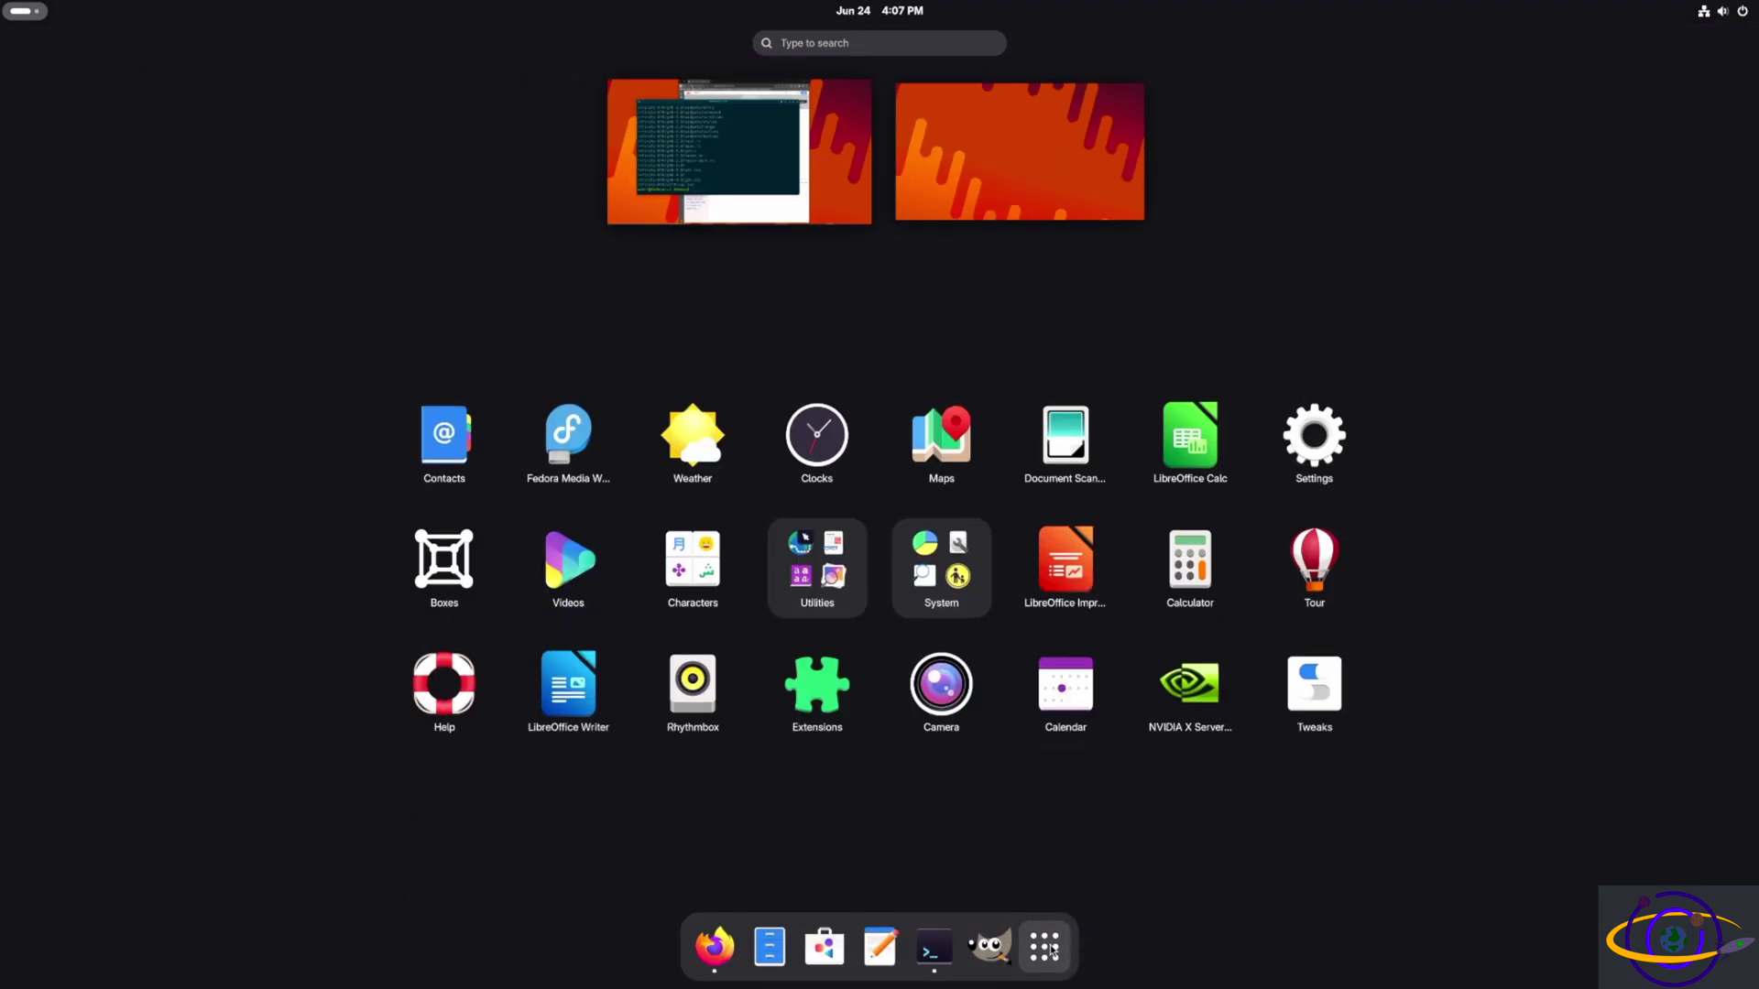
pyautogui.click(1316, 685)
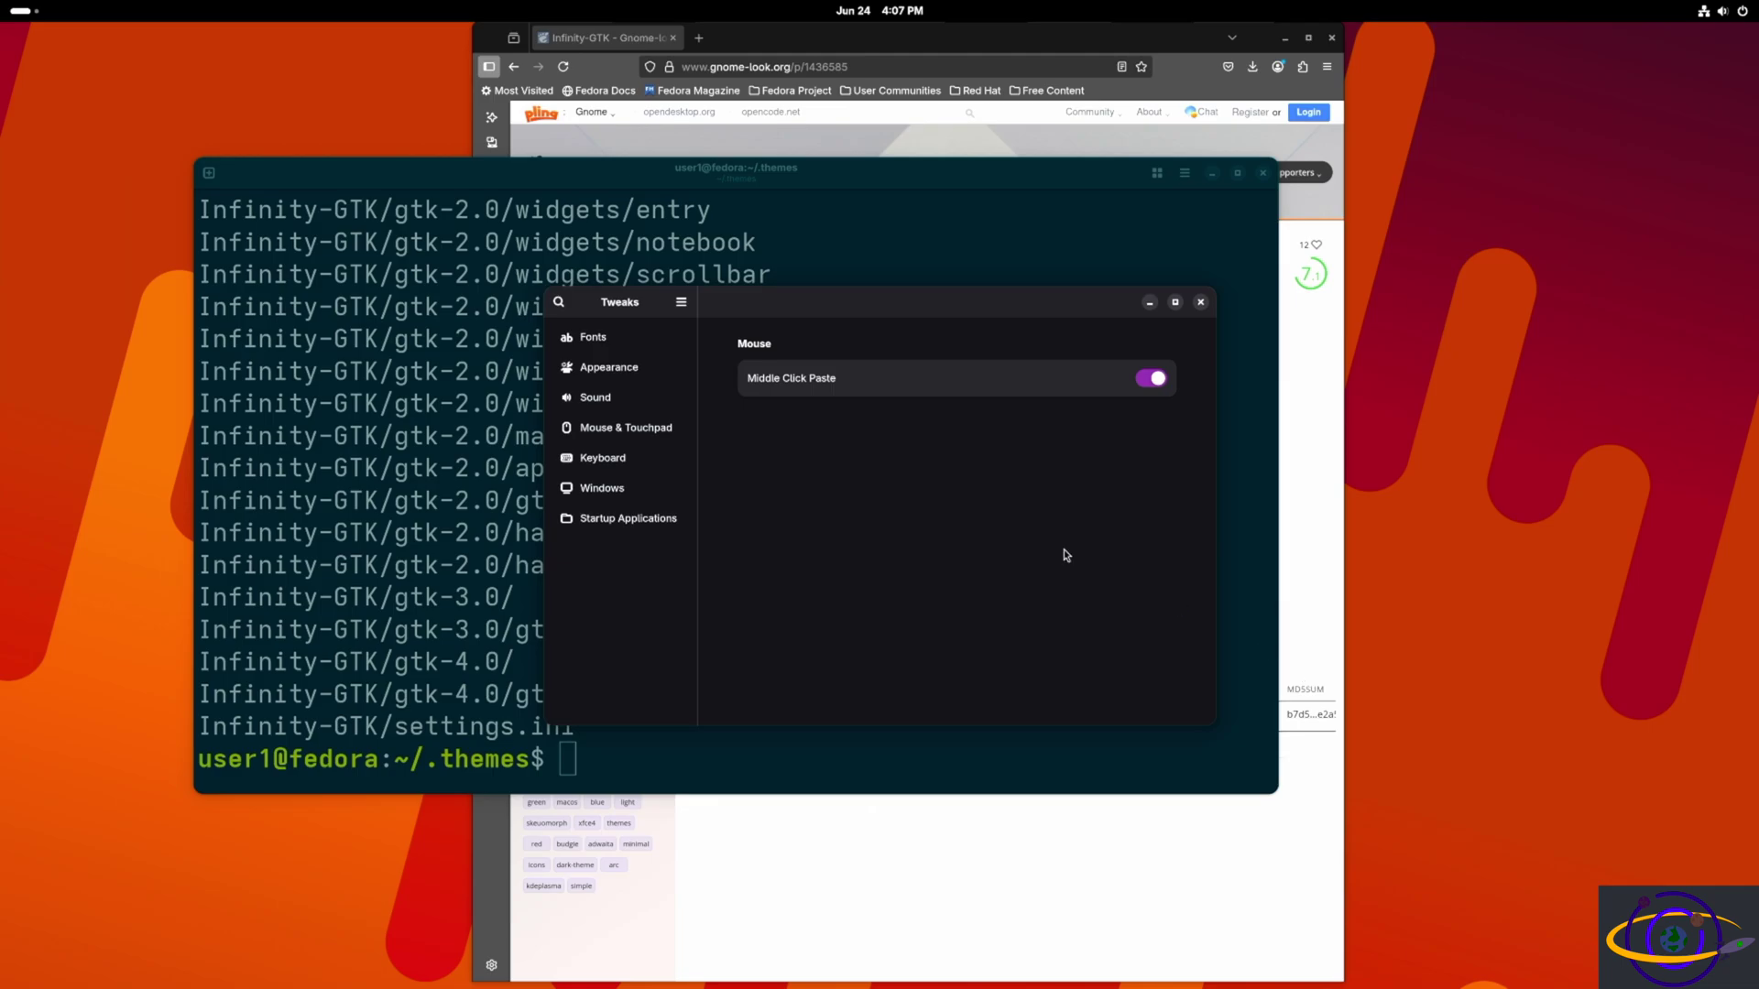
pyautogui.click(619, 366)
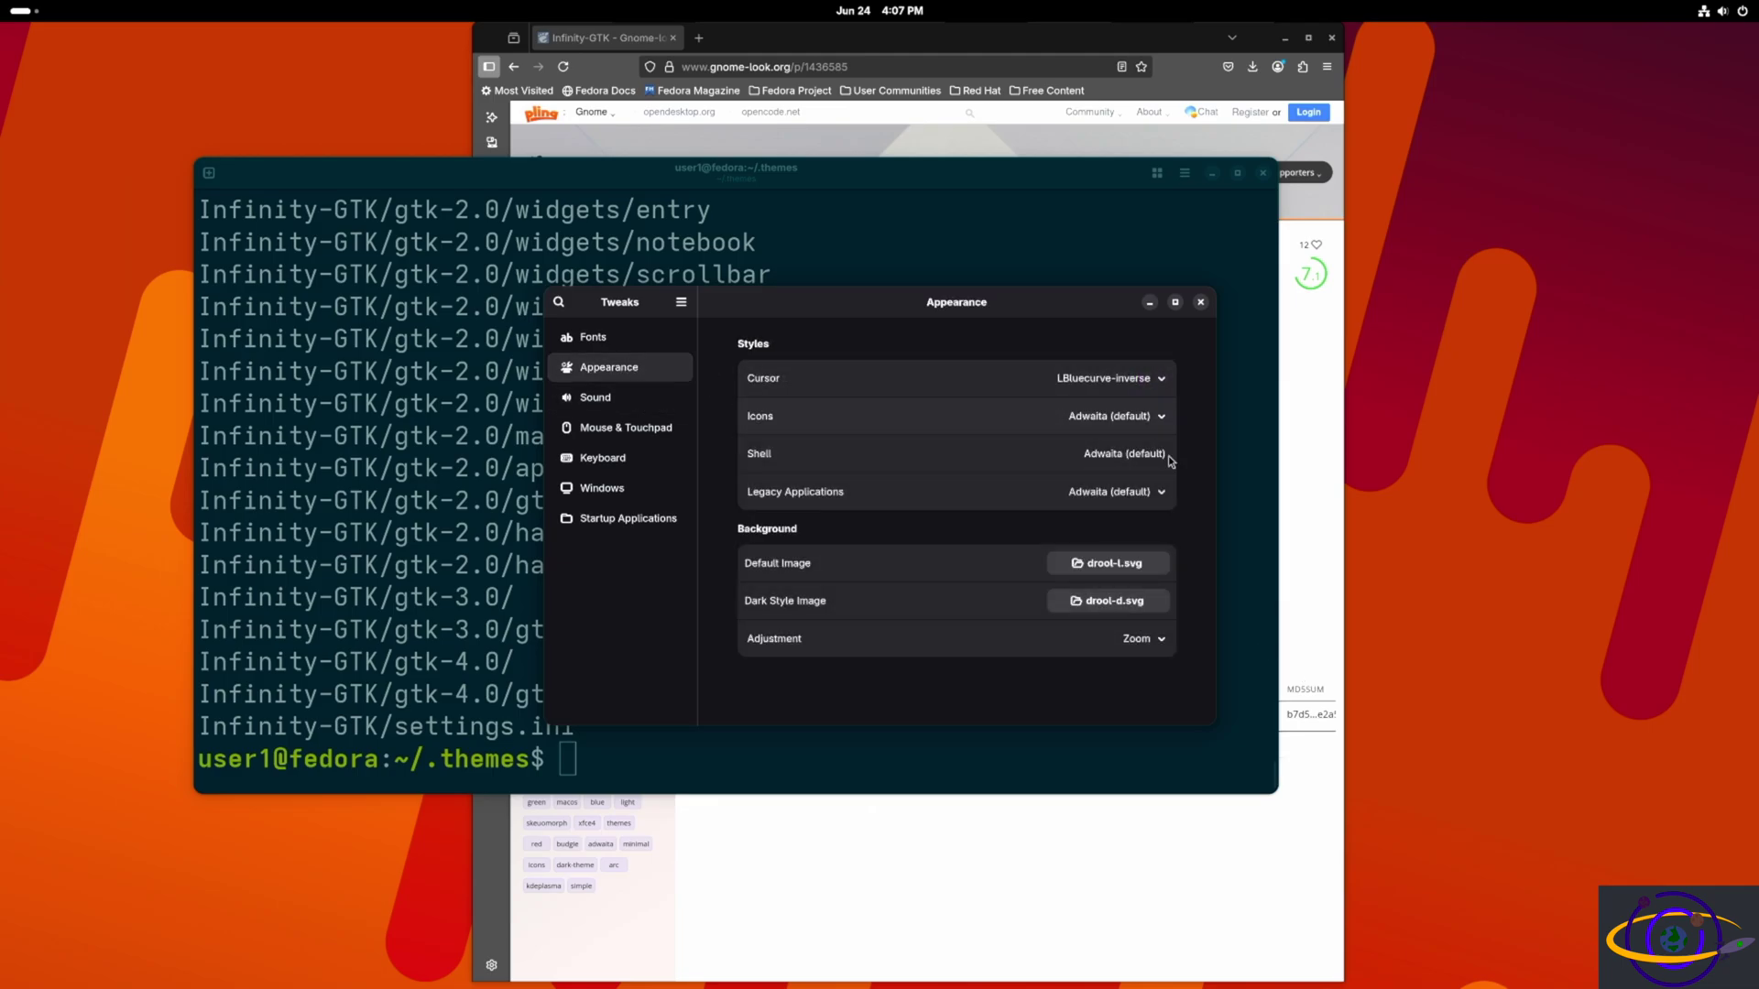
pyautogui.click(1148, 495)
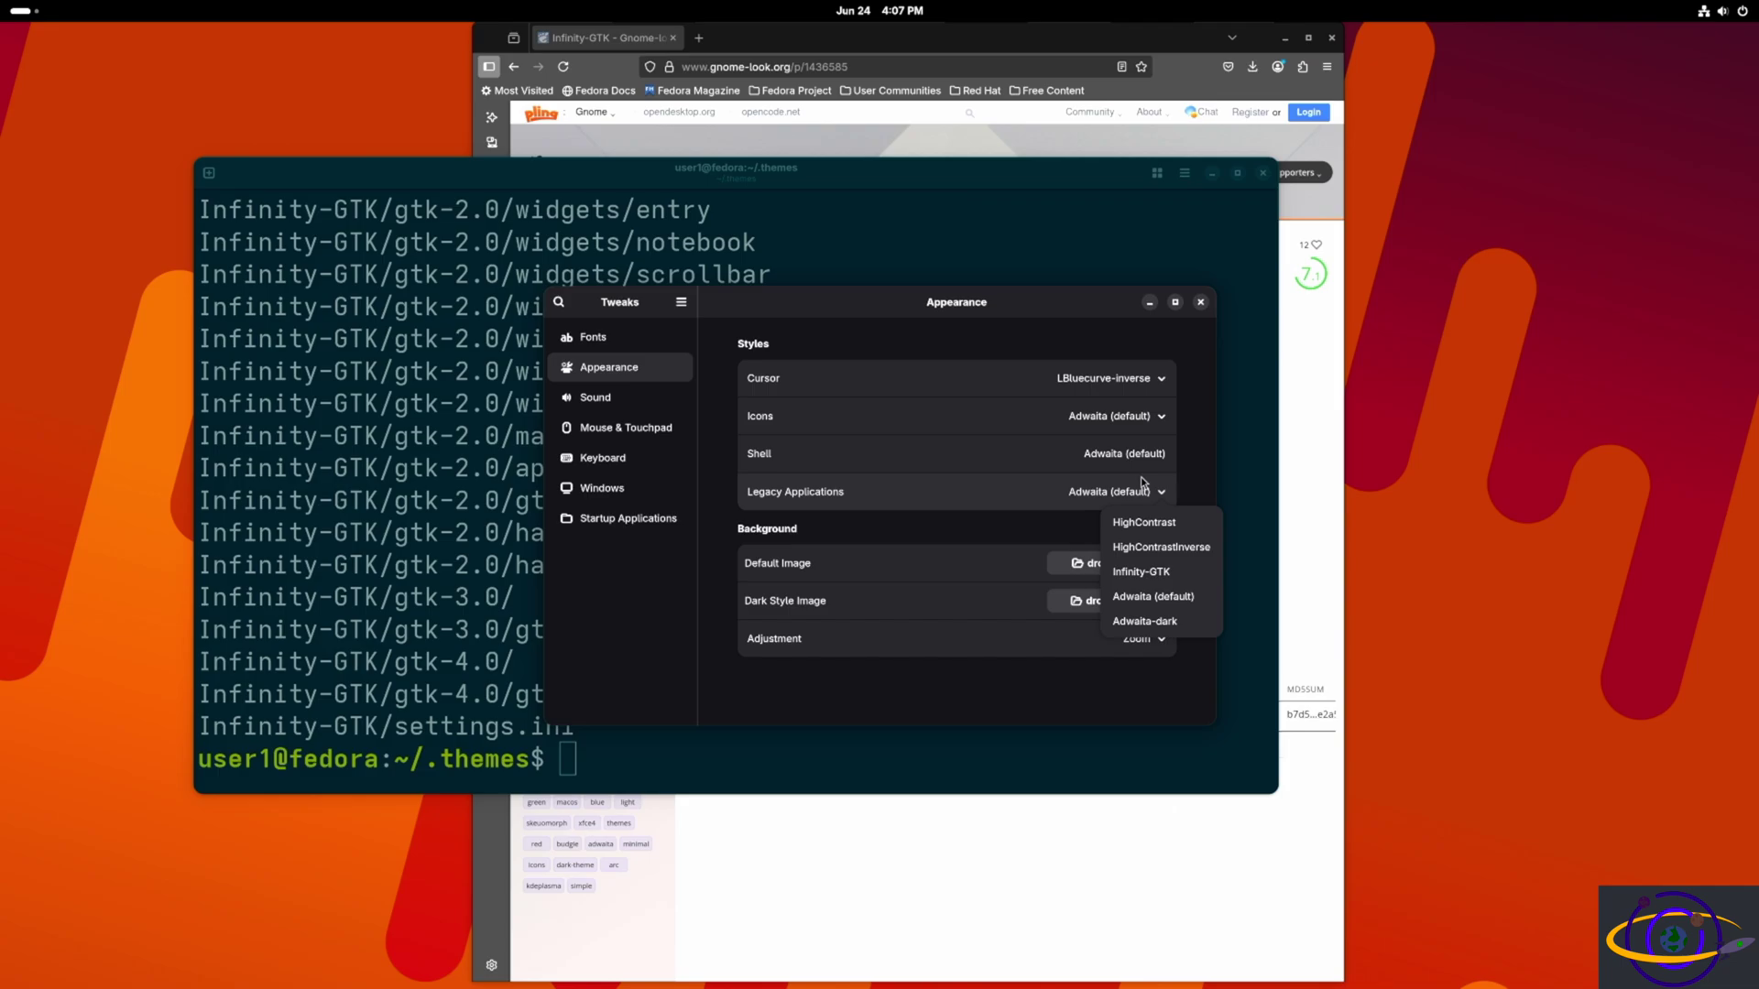
pyautogui.click(1164, 572)
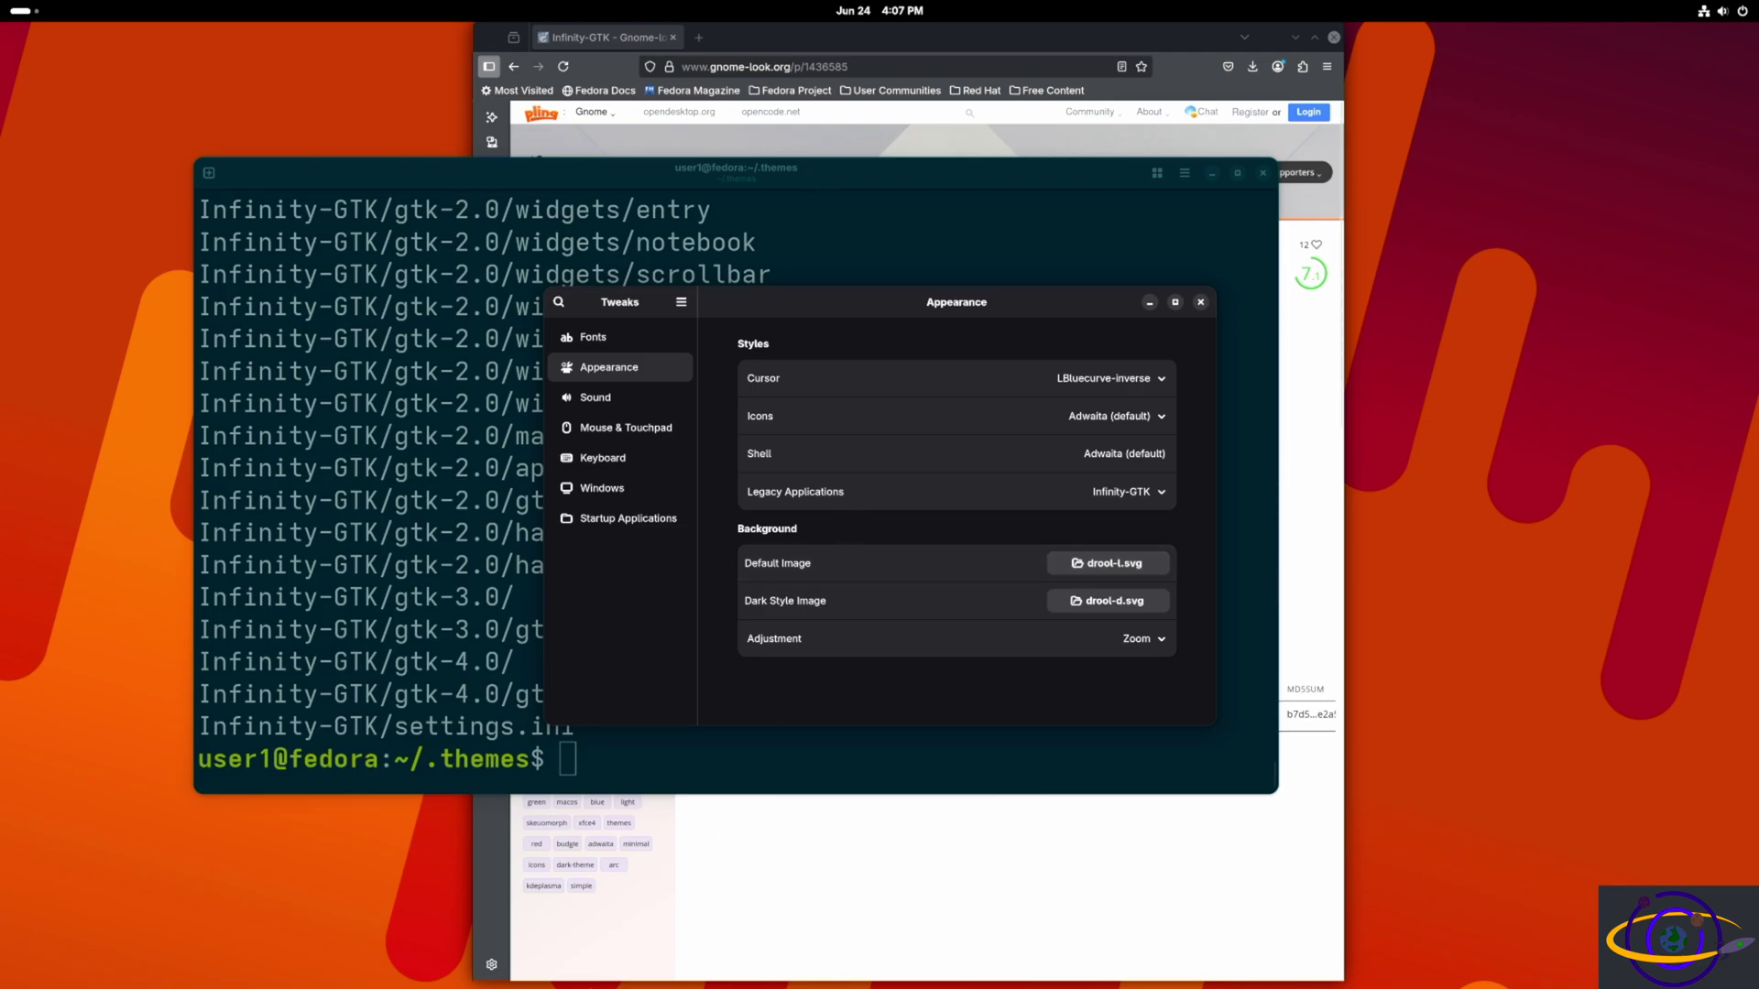
# Launch LibreOffice Calc and move its window aside so the Tweaks window is partly uncovered.
pyautogui.press('super')
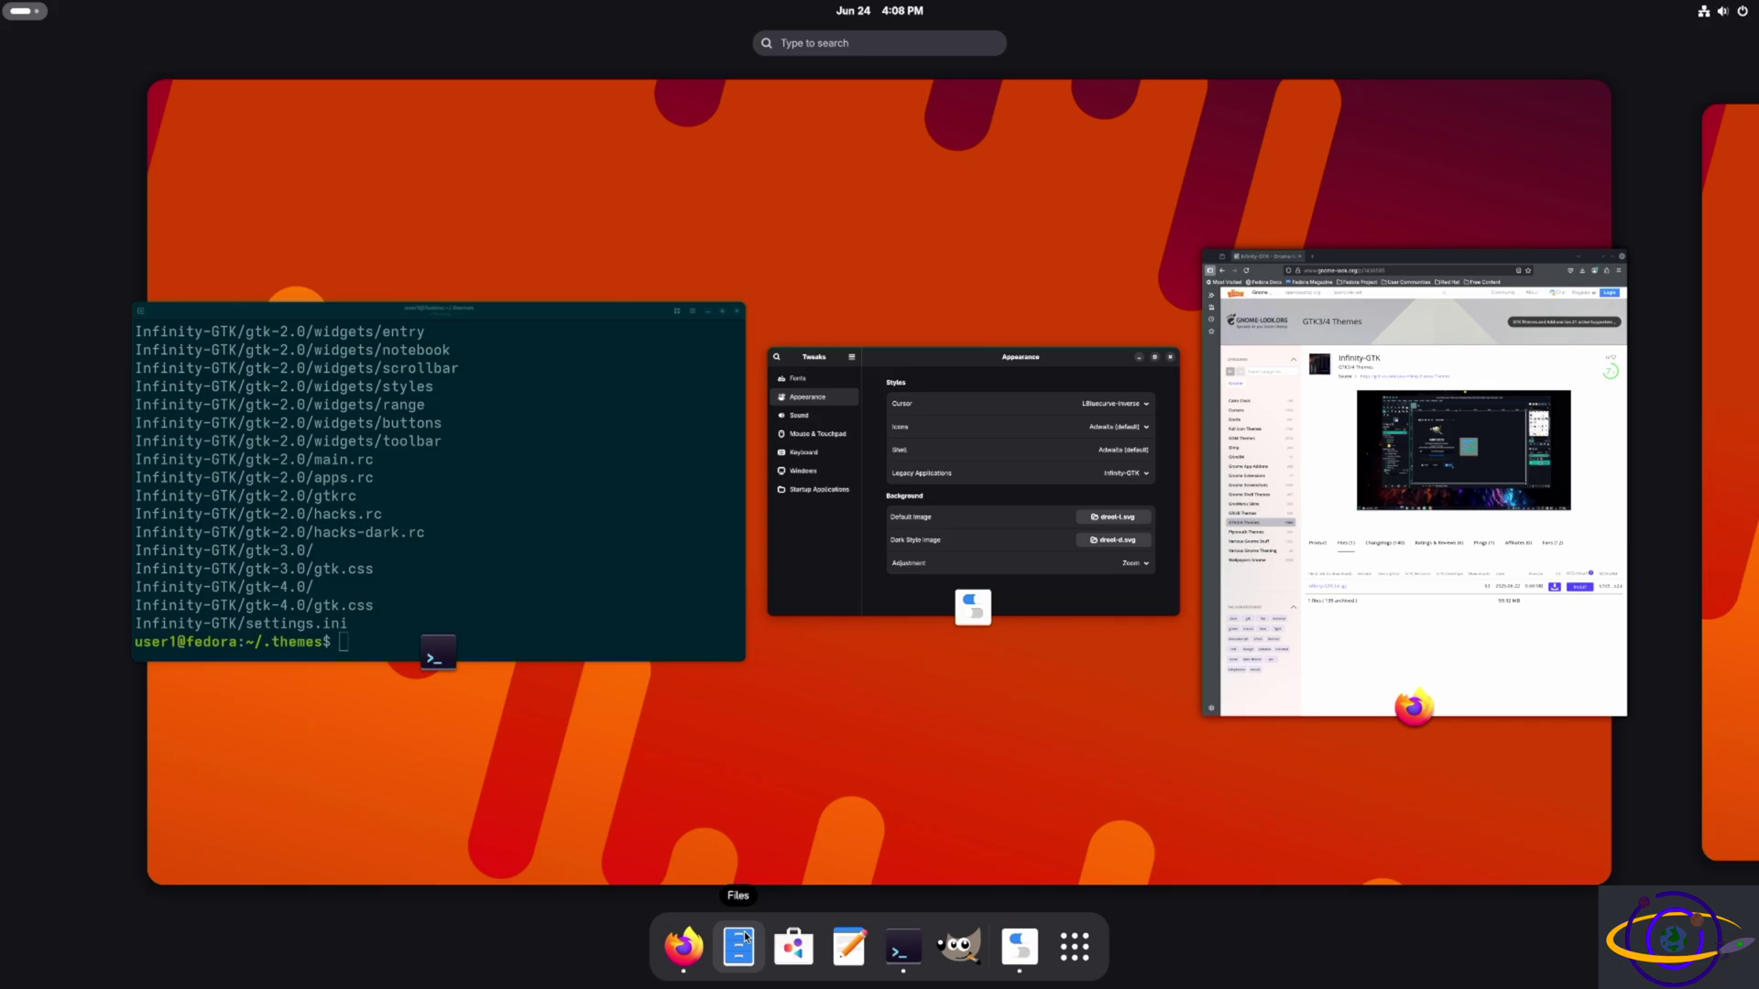
pyautogui.click(1075, 949)
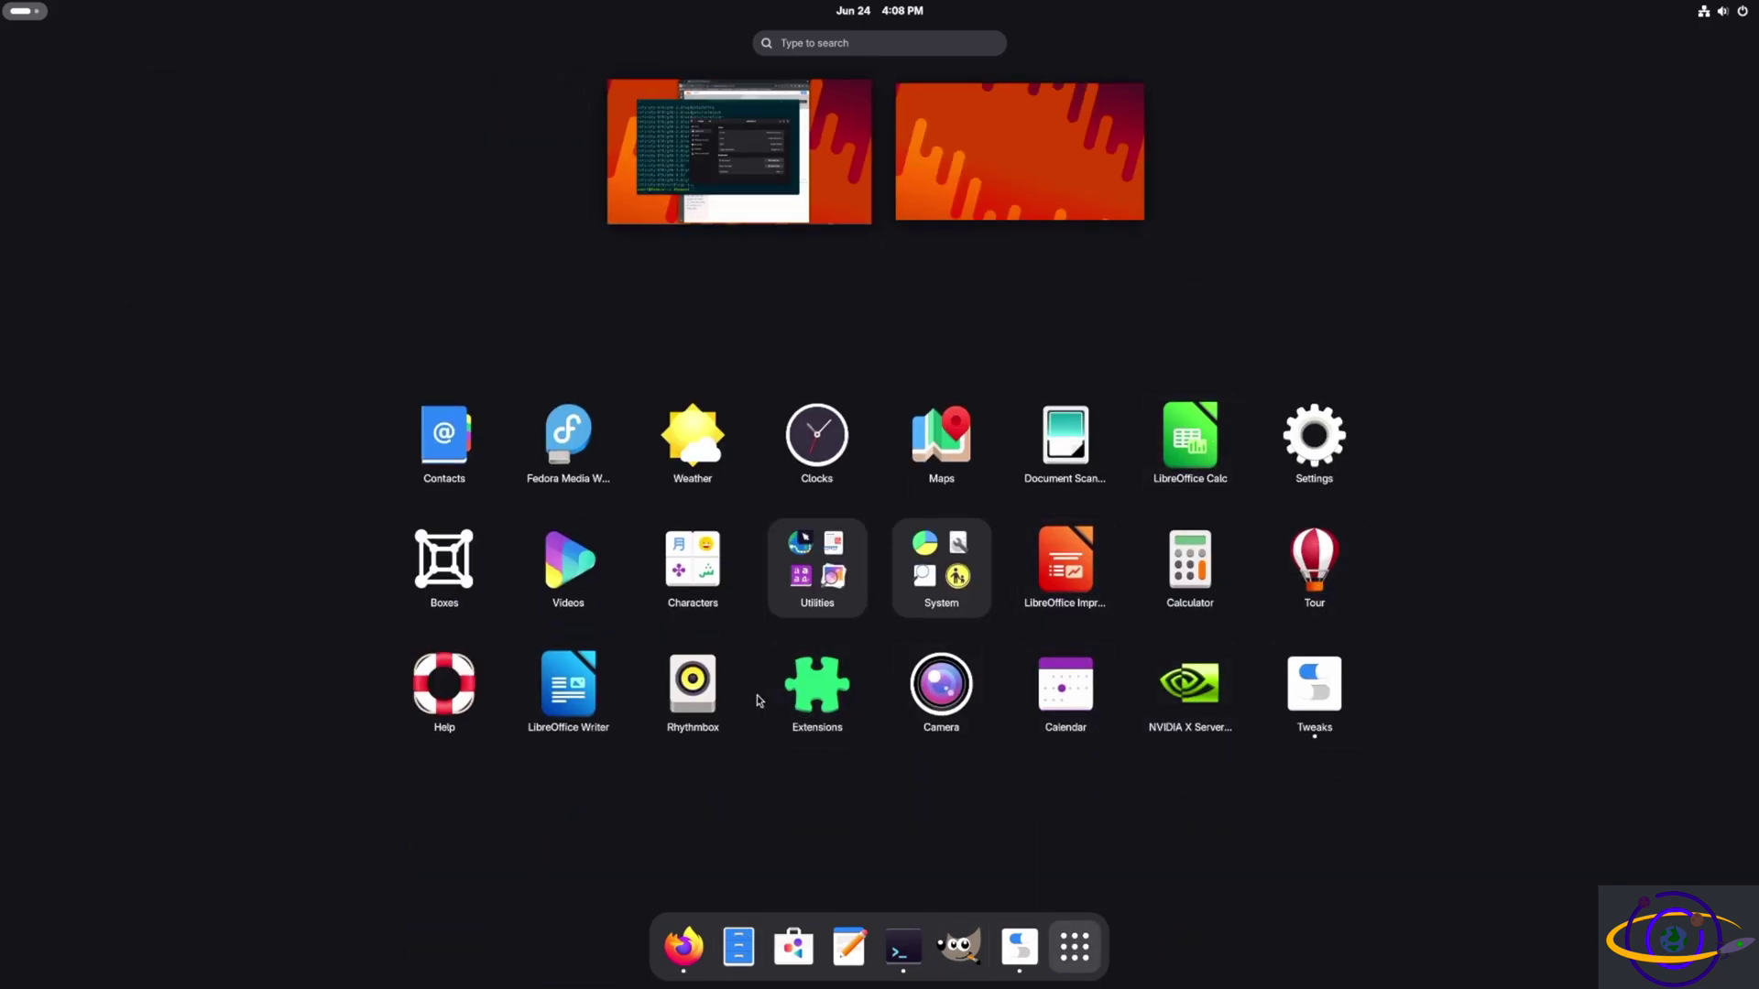
pyautogui.click(1206, 438)
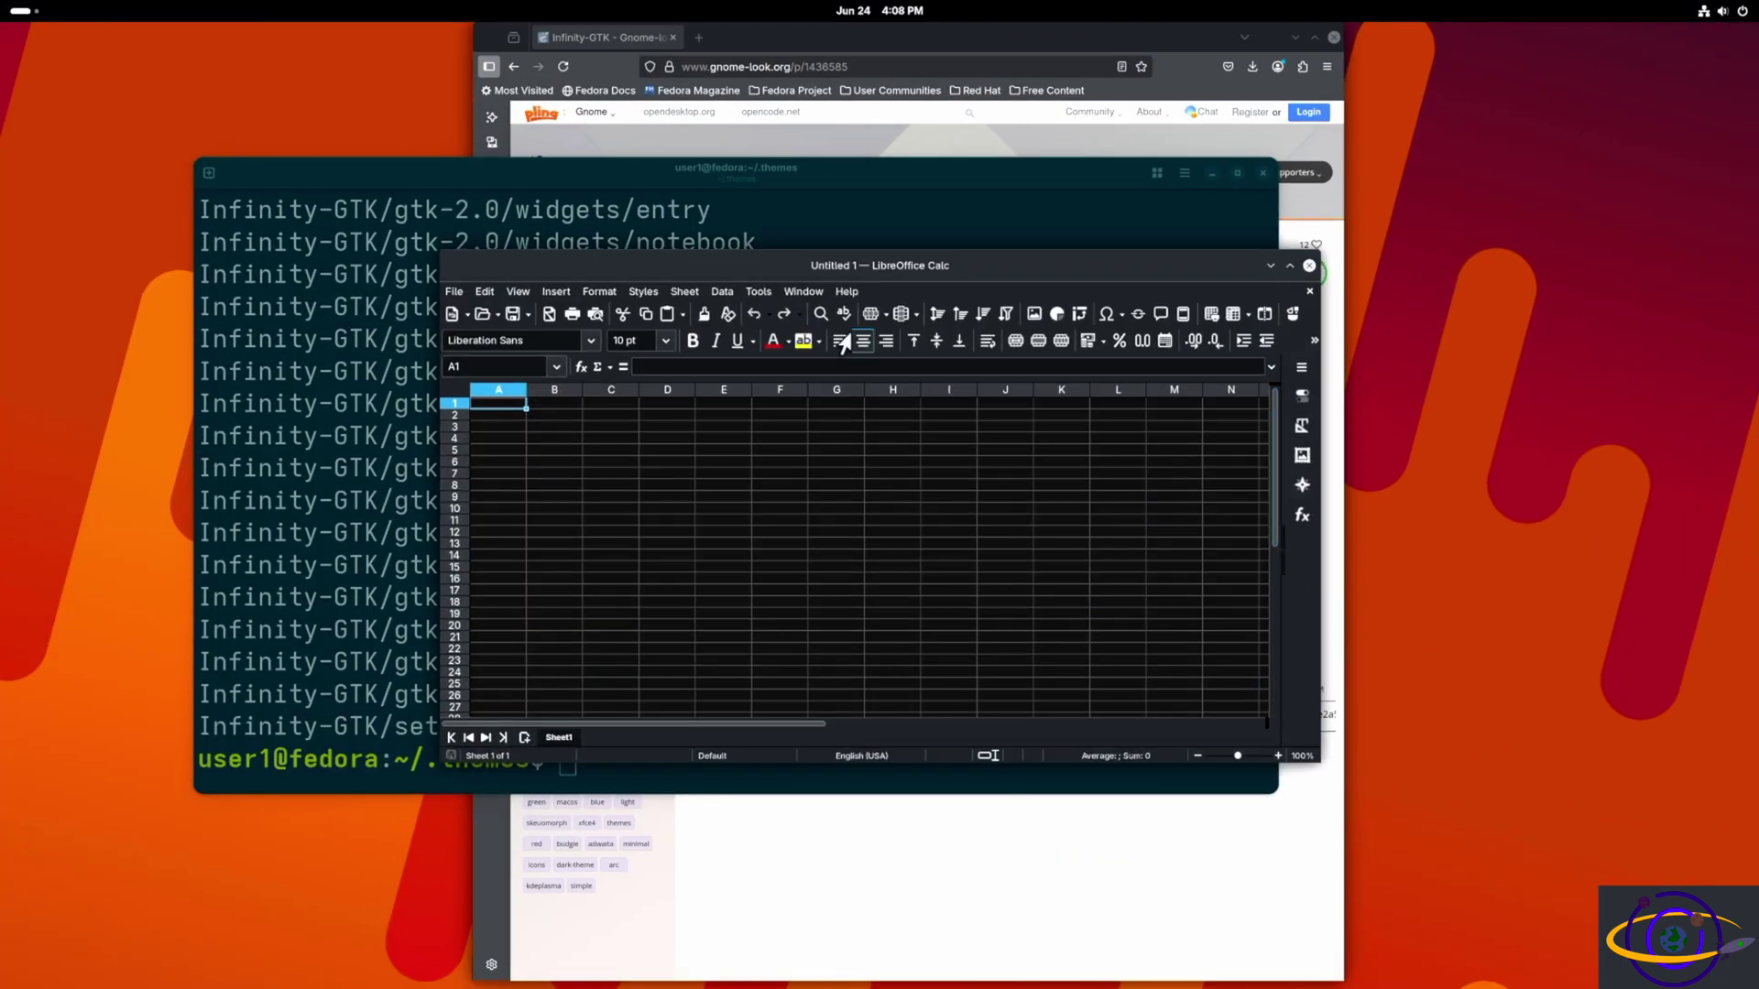
pyautogui.moveTo(889, 269); pyautogui.dragTo(507, 403)
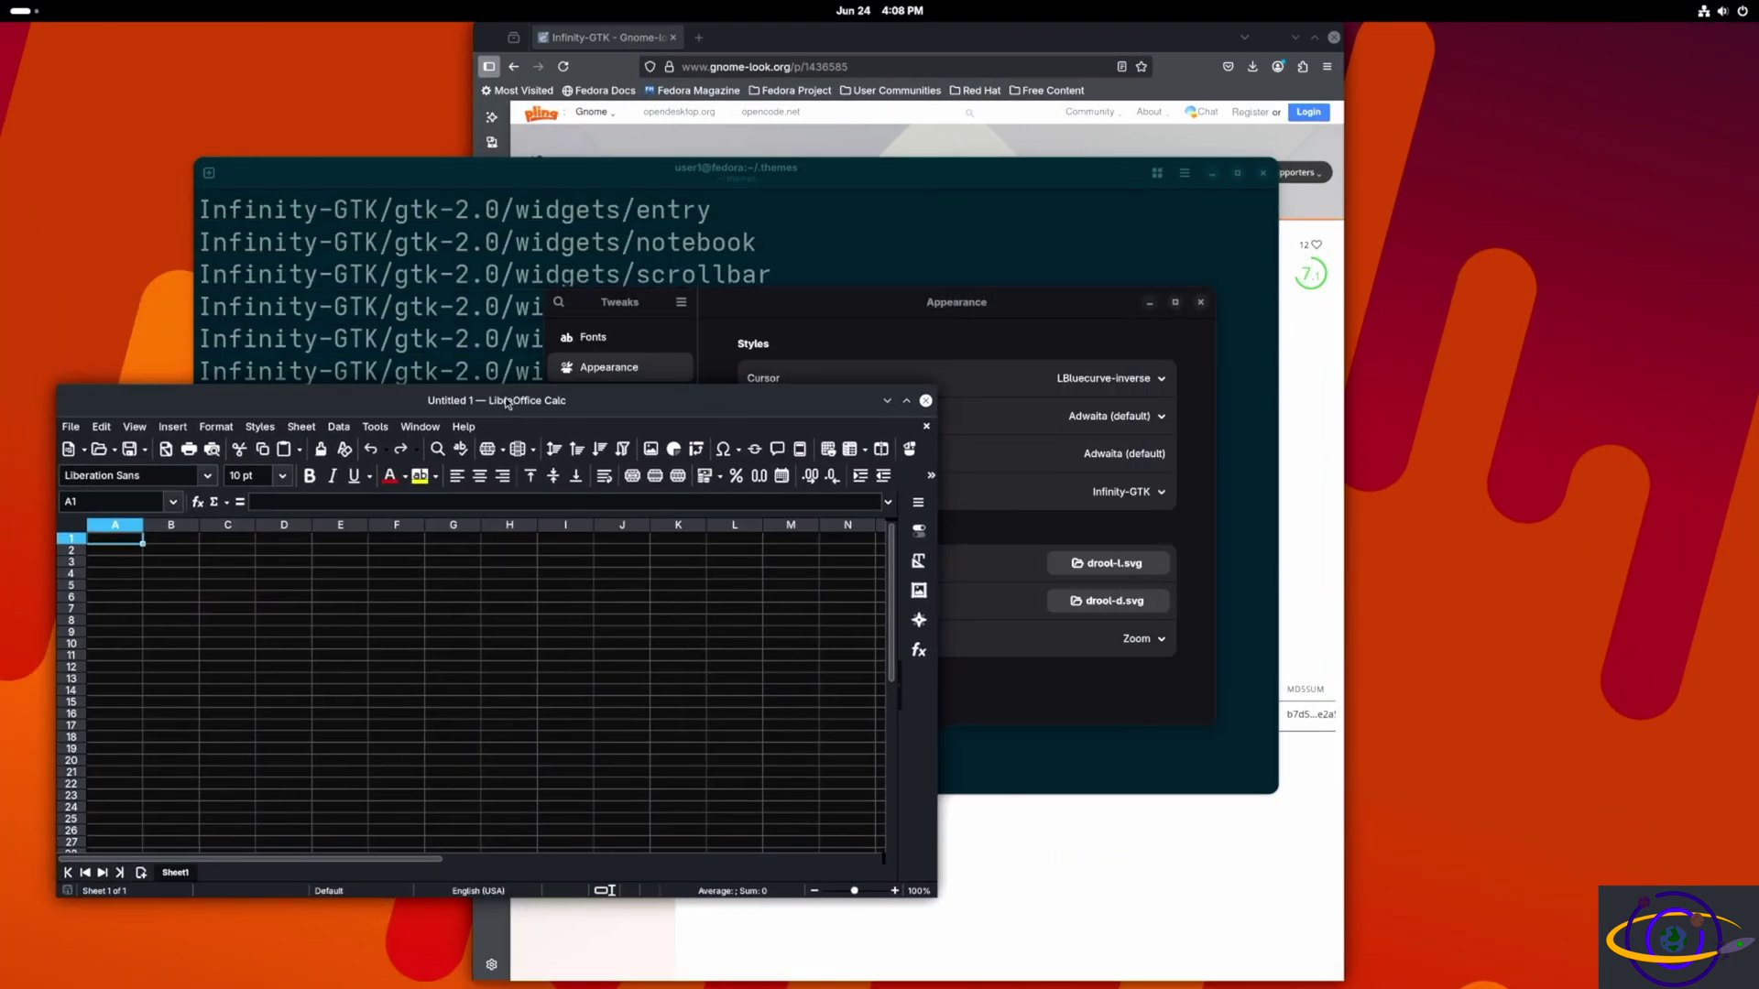
# Rearrange the terminal and Tweaks windows so the Appearance settings and part of the Calc window can be seen together.
pyautogui.moveTo(927, 180); pyautogui.dragTo(745, 255)
pyautogui.moveTo(1107, 310); pyautogui.dragTo(1420, 142)
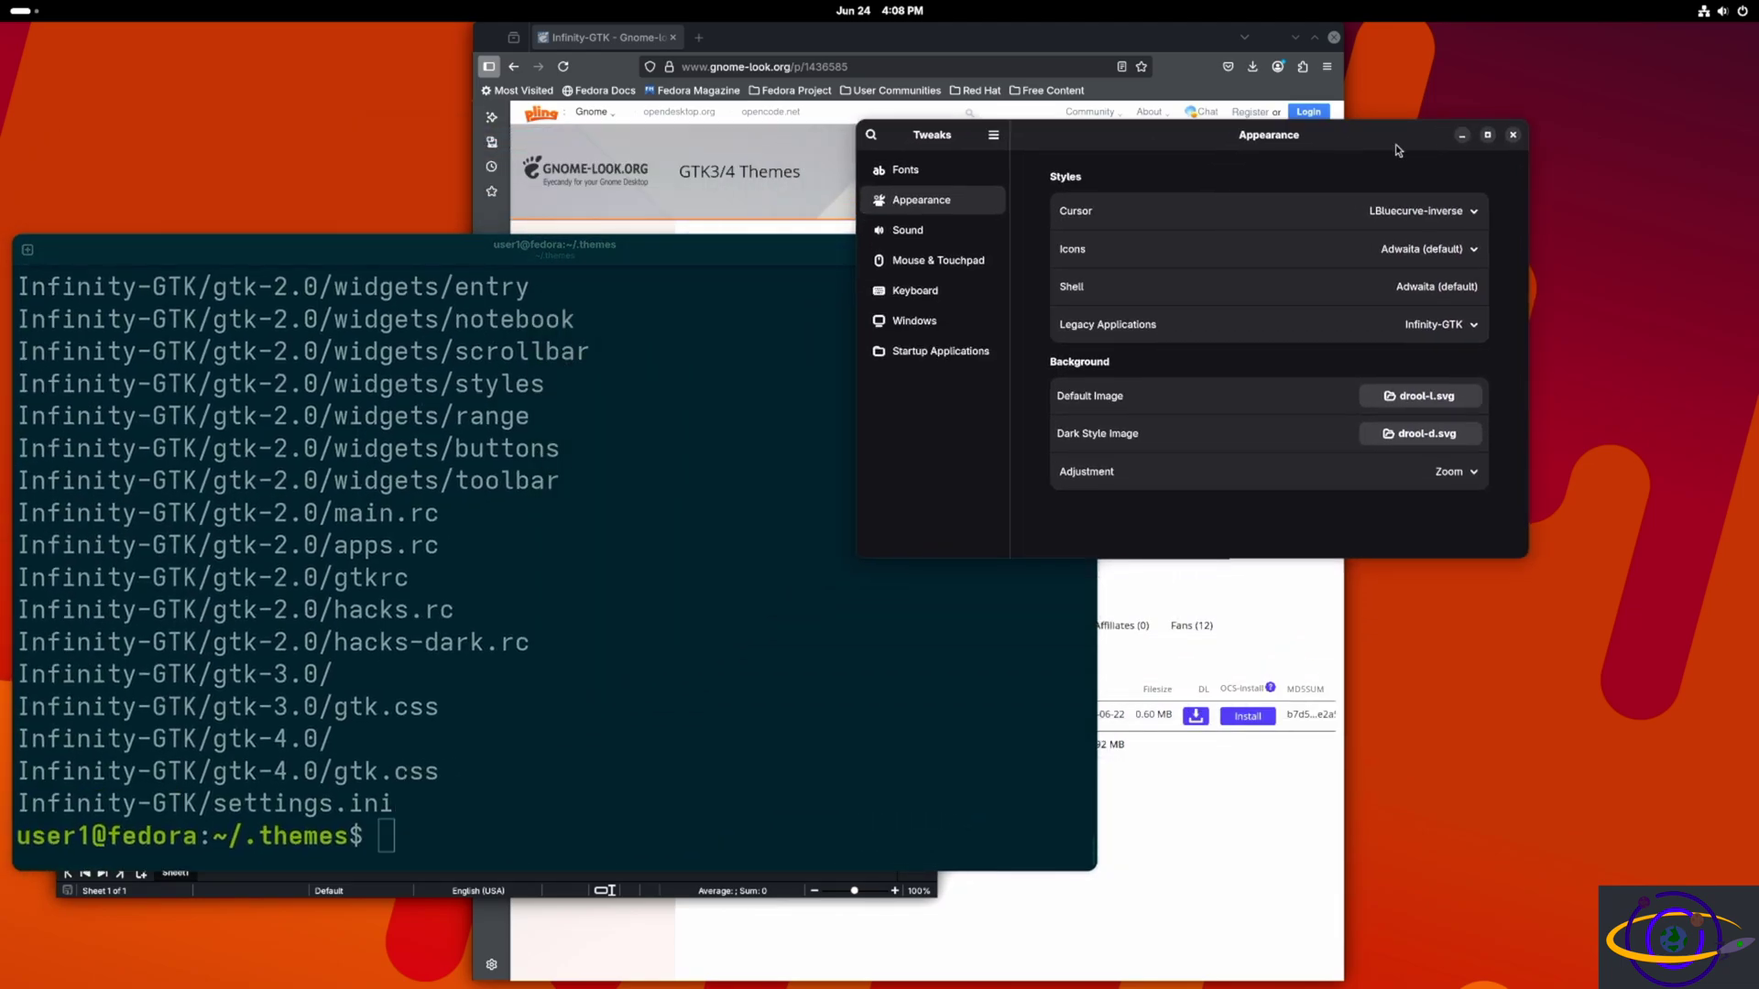
pyautogui.moveTo(512, 250); pyautogui.dragTo(578, 149)
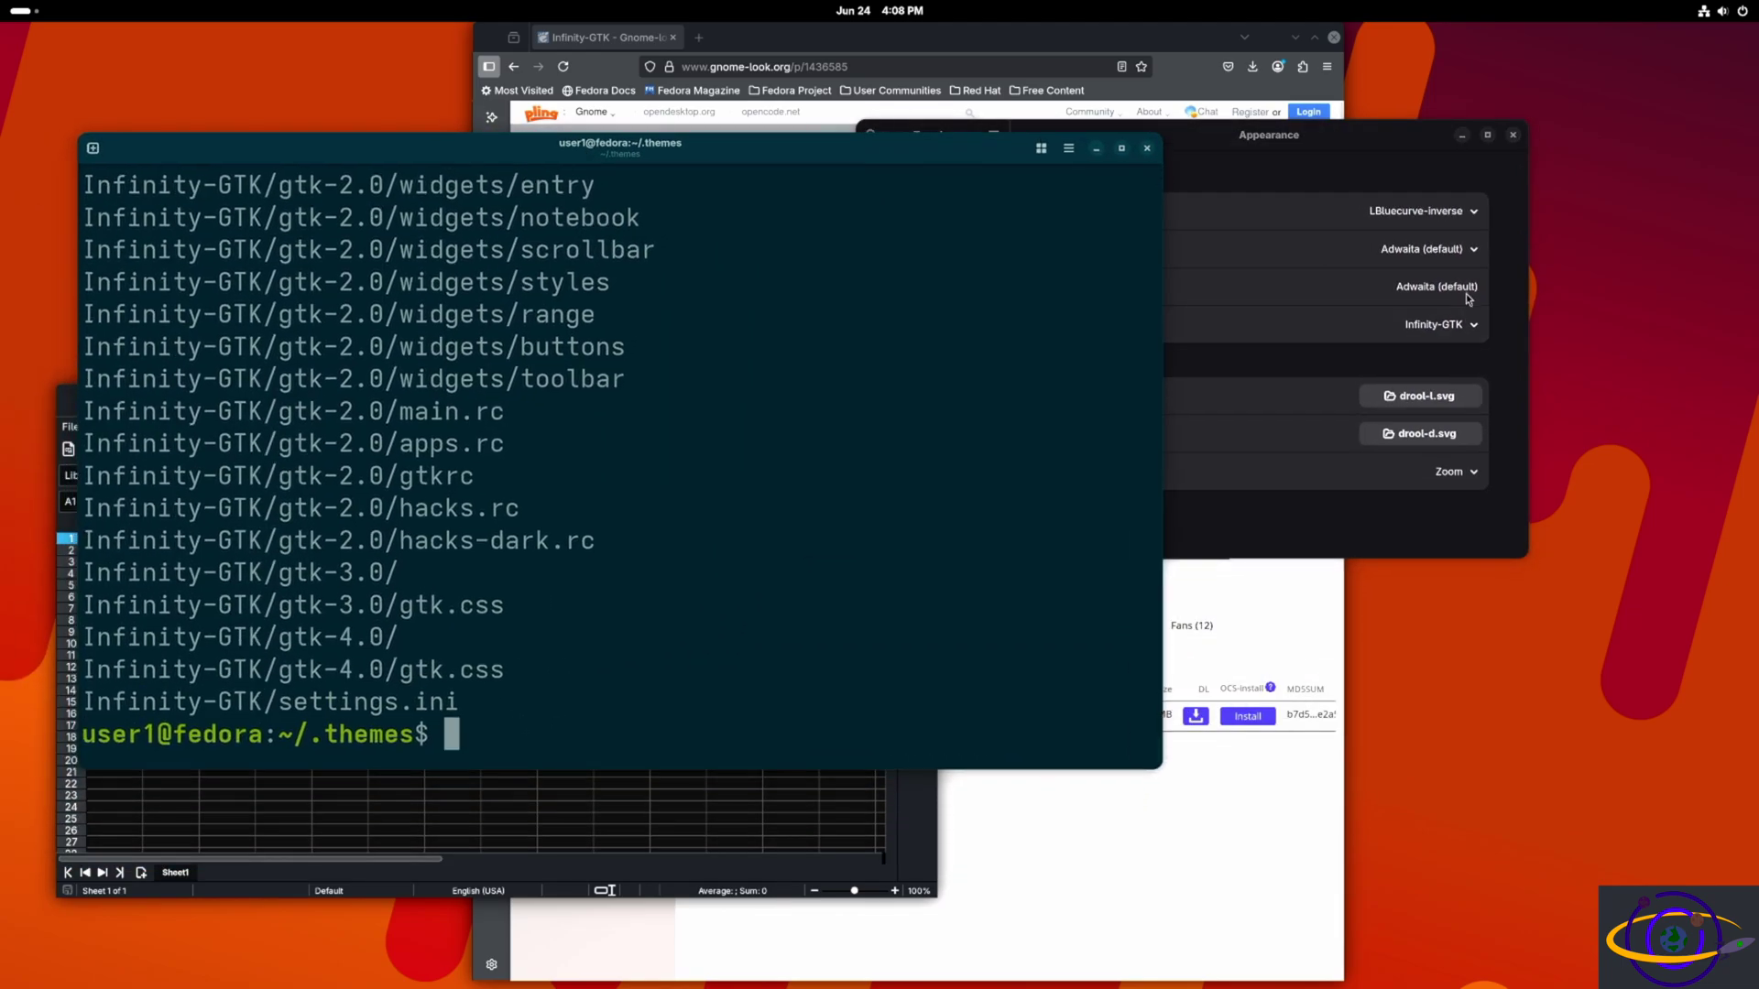
pyautogui.click(1274, 178)
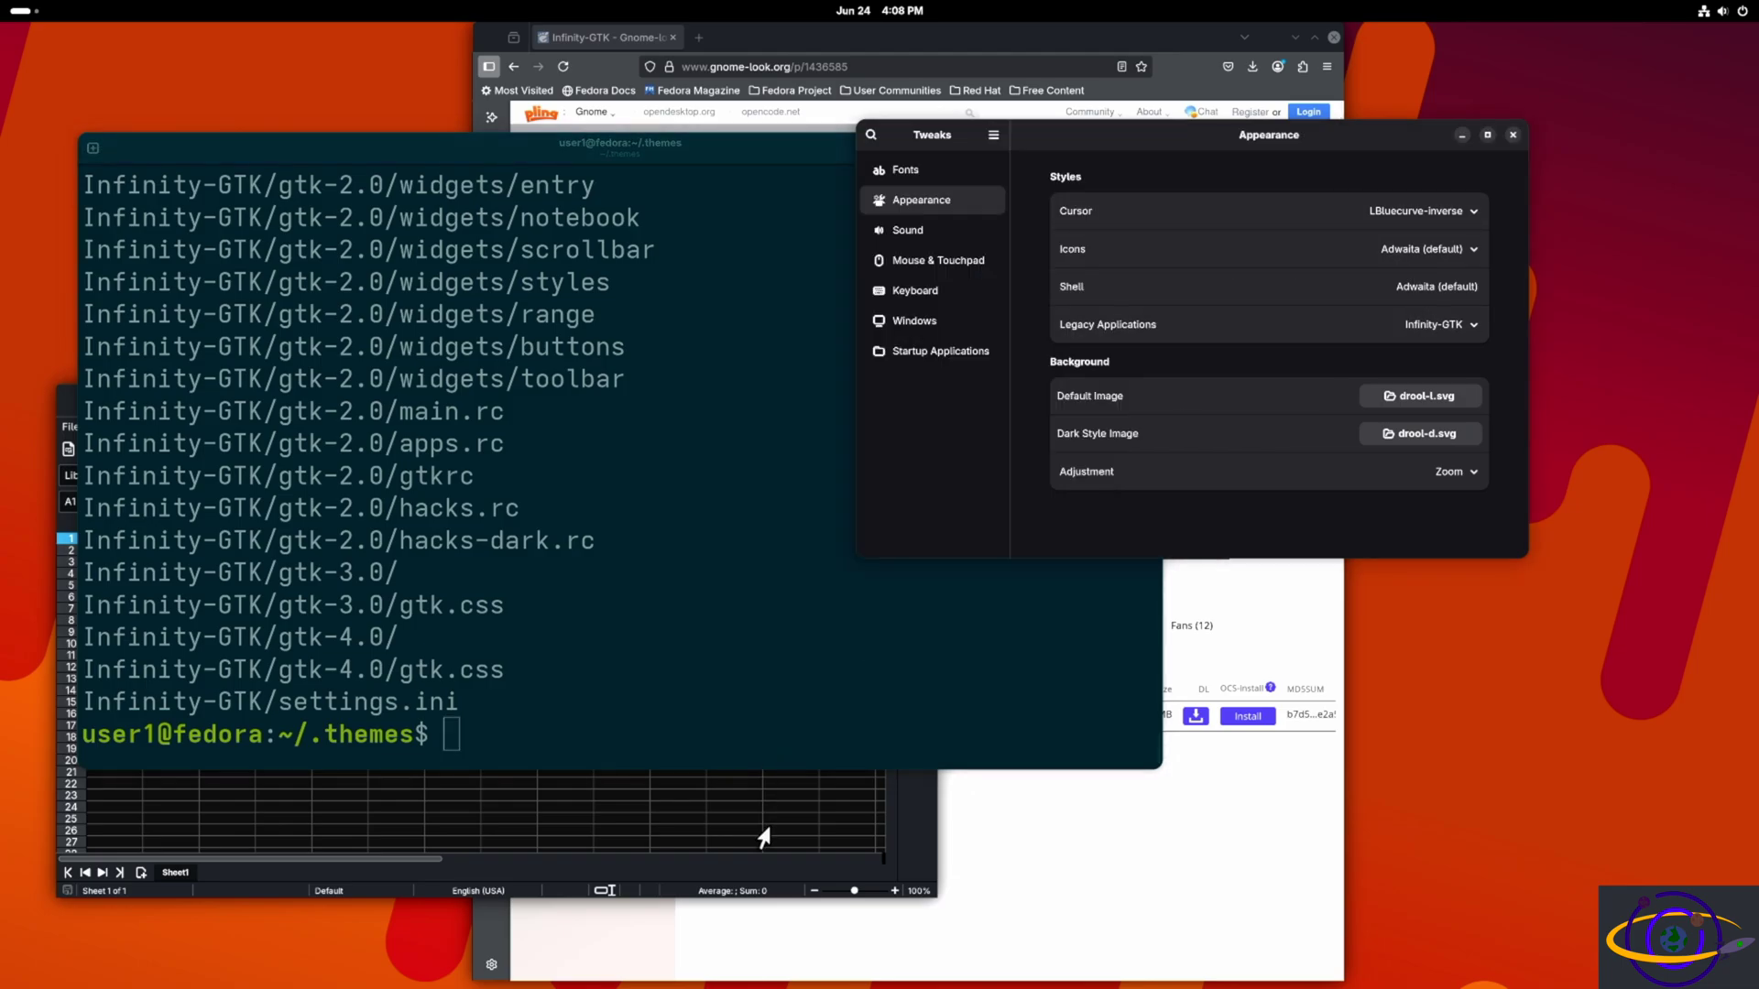
# Switch the Legacy Applications theme to HighContrast for comparison, and set it back to Infinity-GTK.
pyautogui.click(1429, 330)
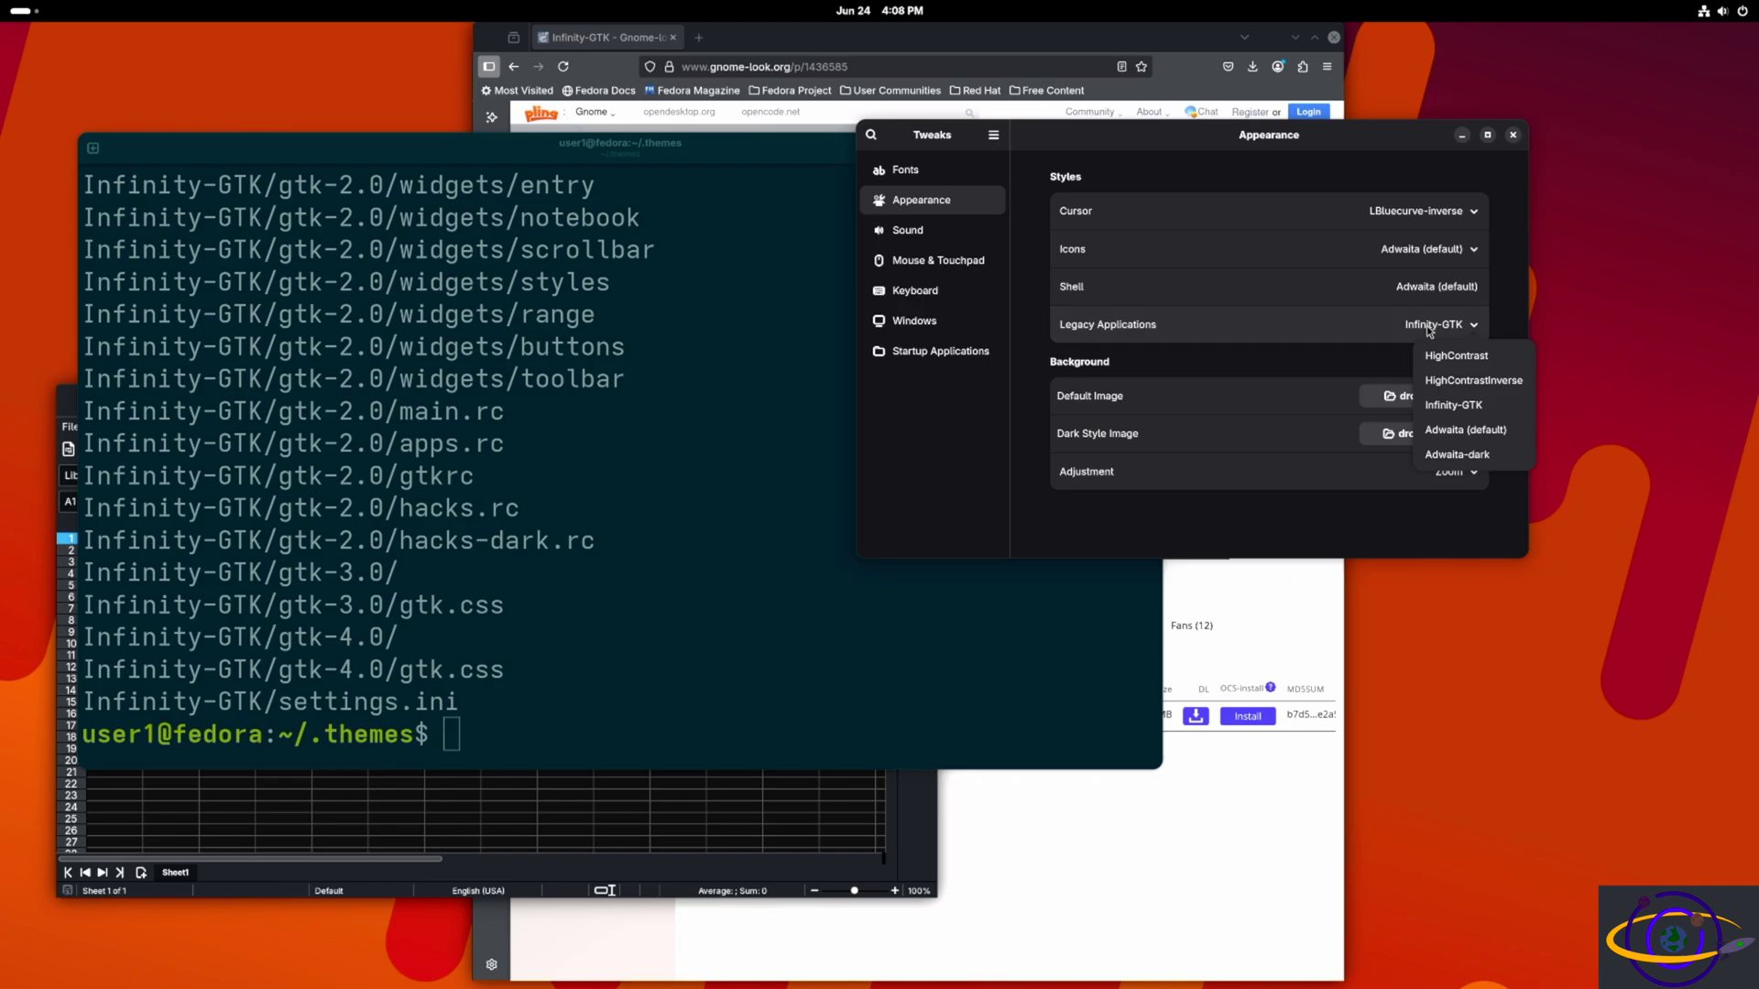
pyautogui.click(1437, 354)
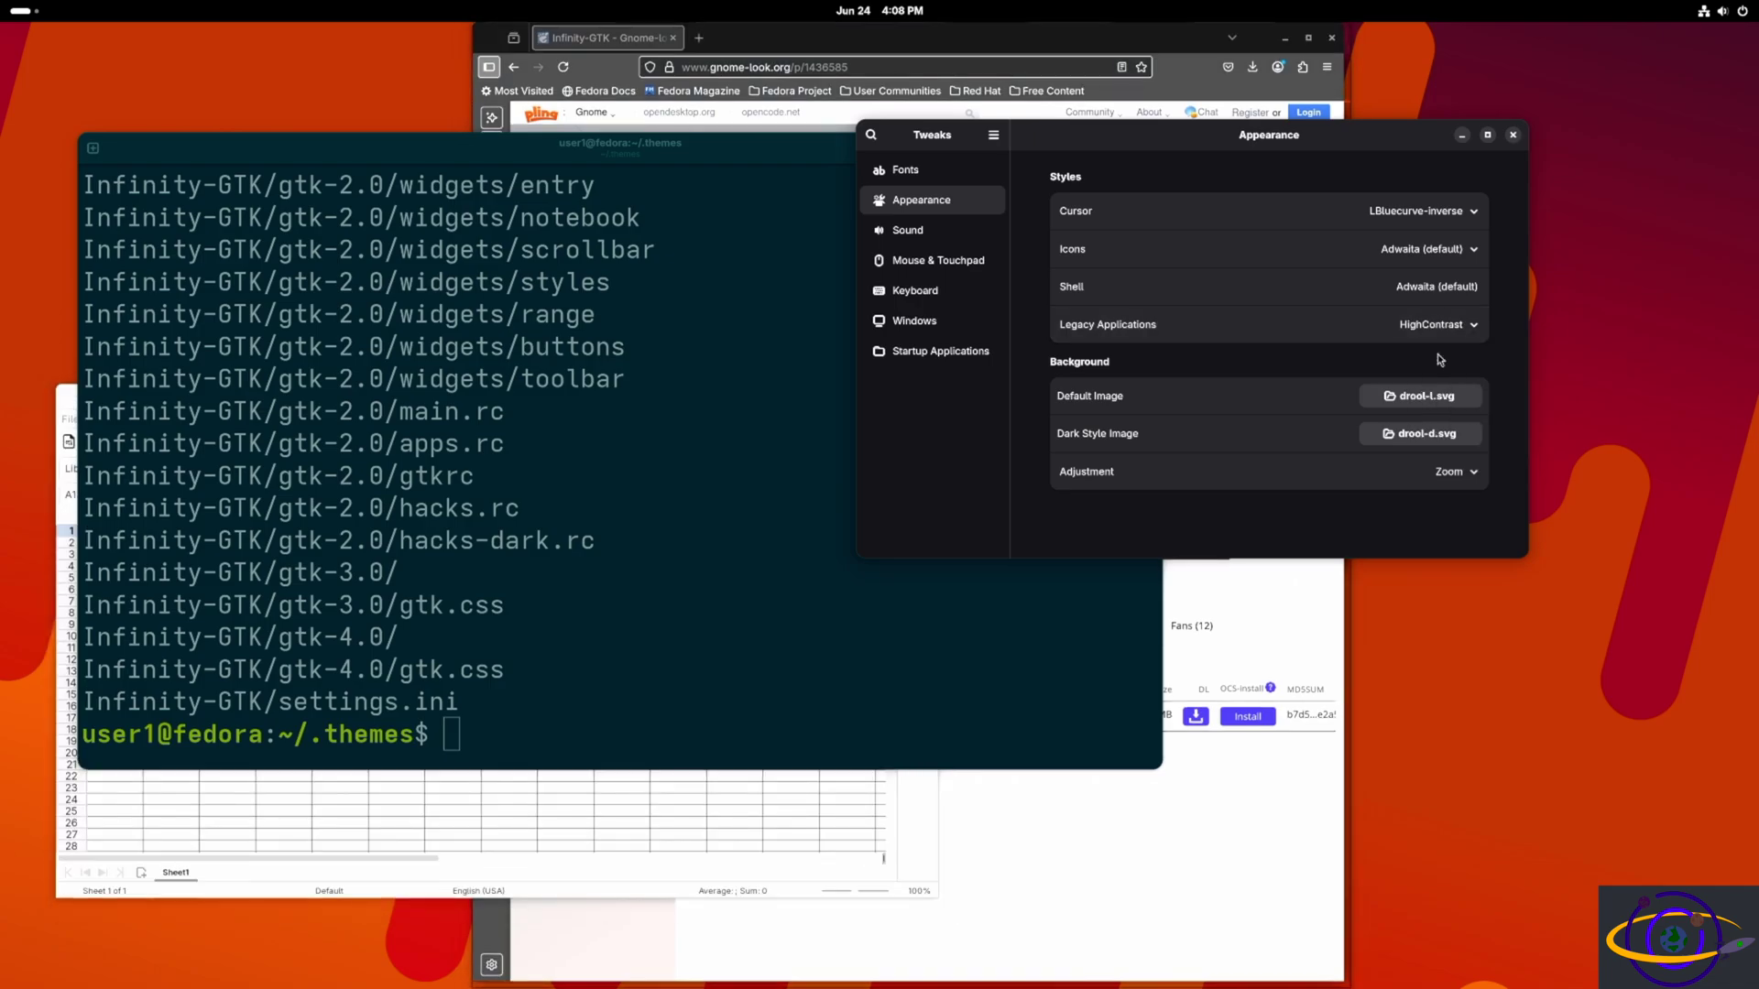
pyautogui.click(1442, 321)
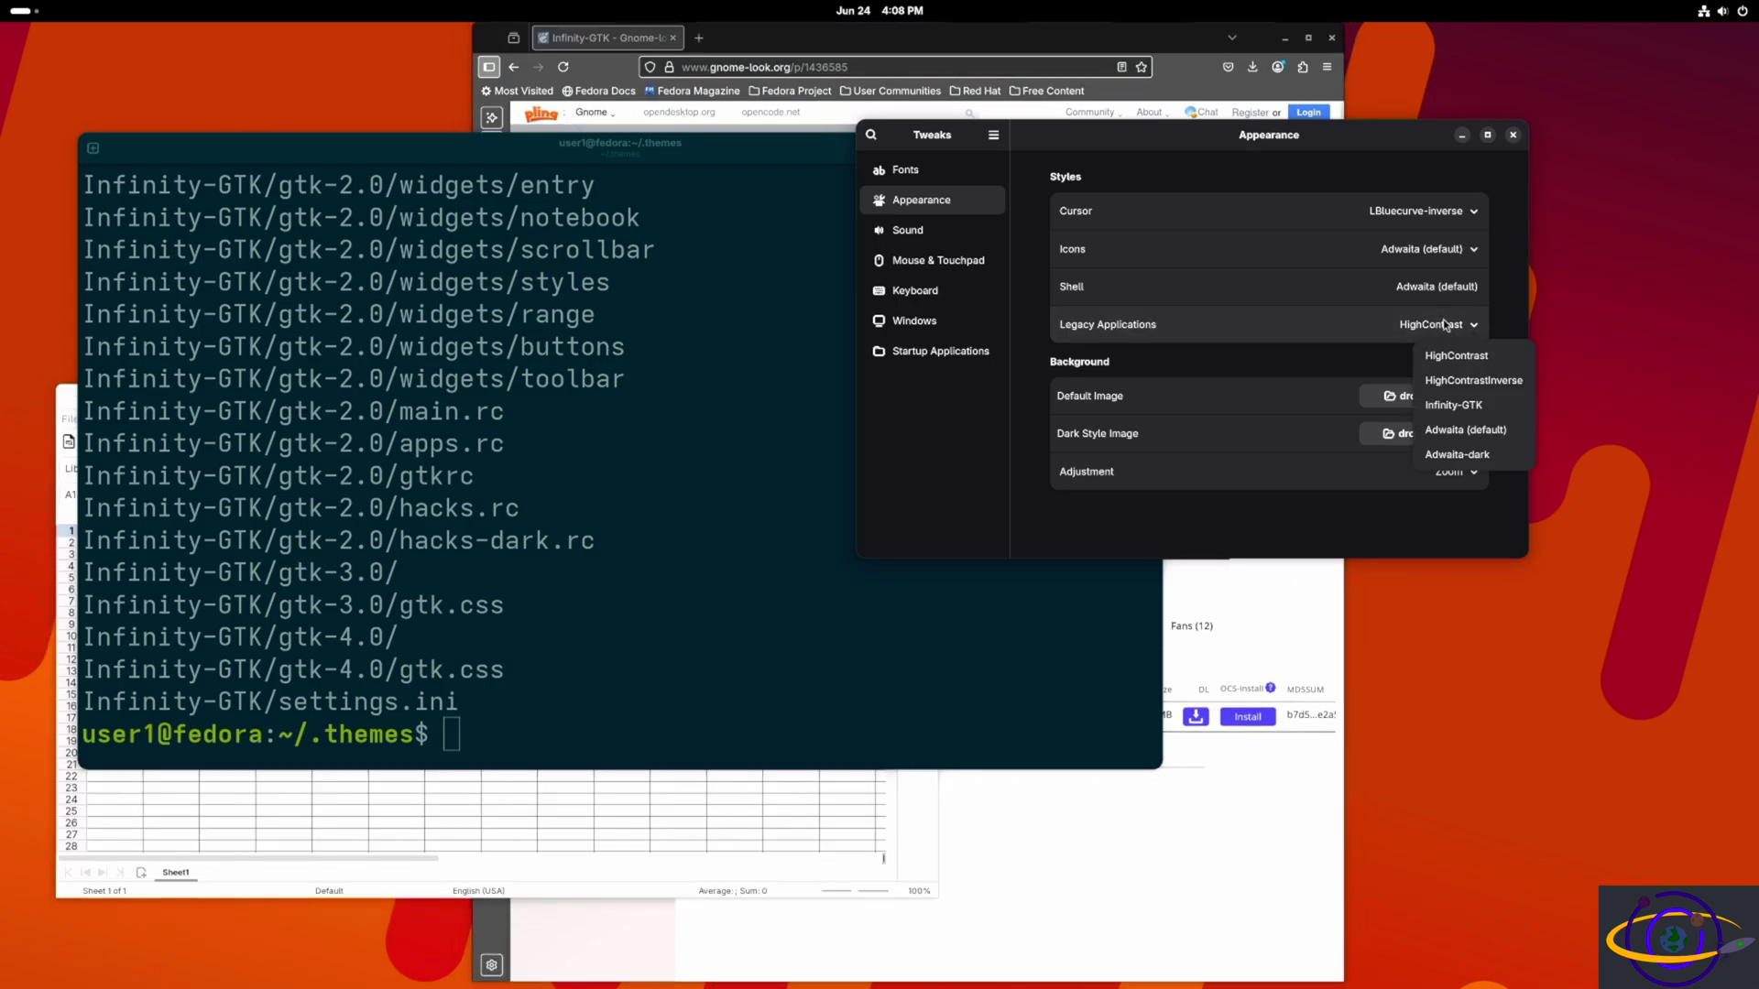
pyautogui.click(1466, 406)
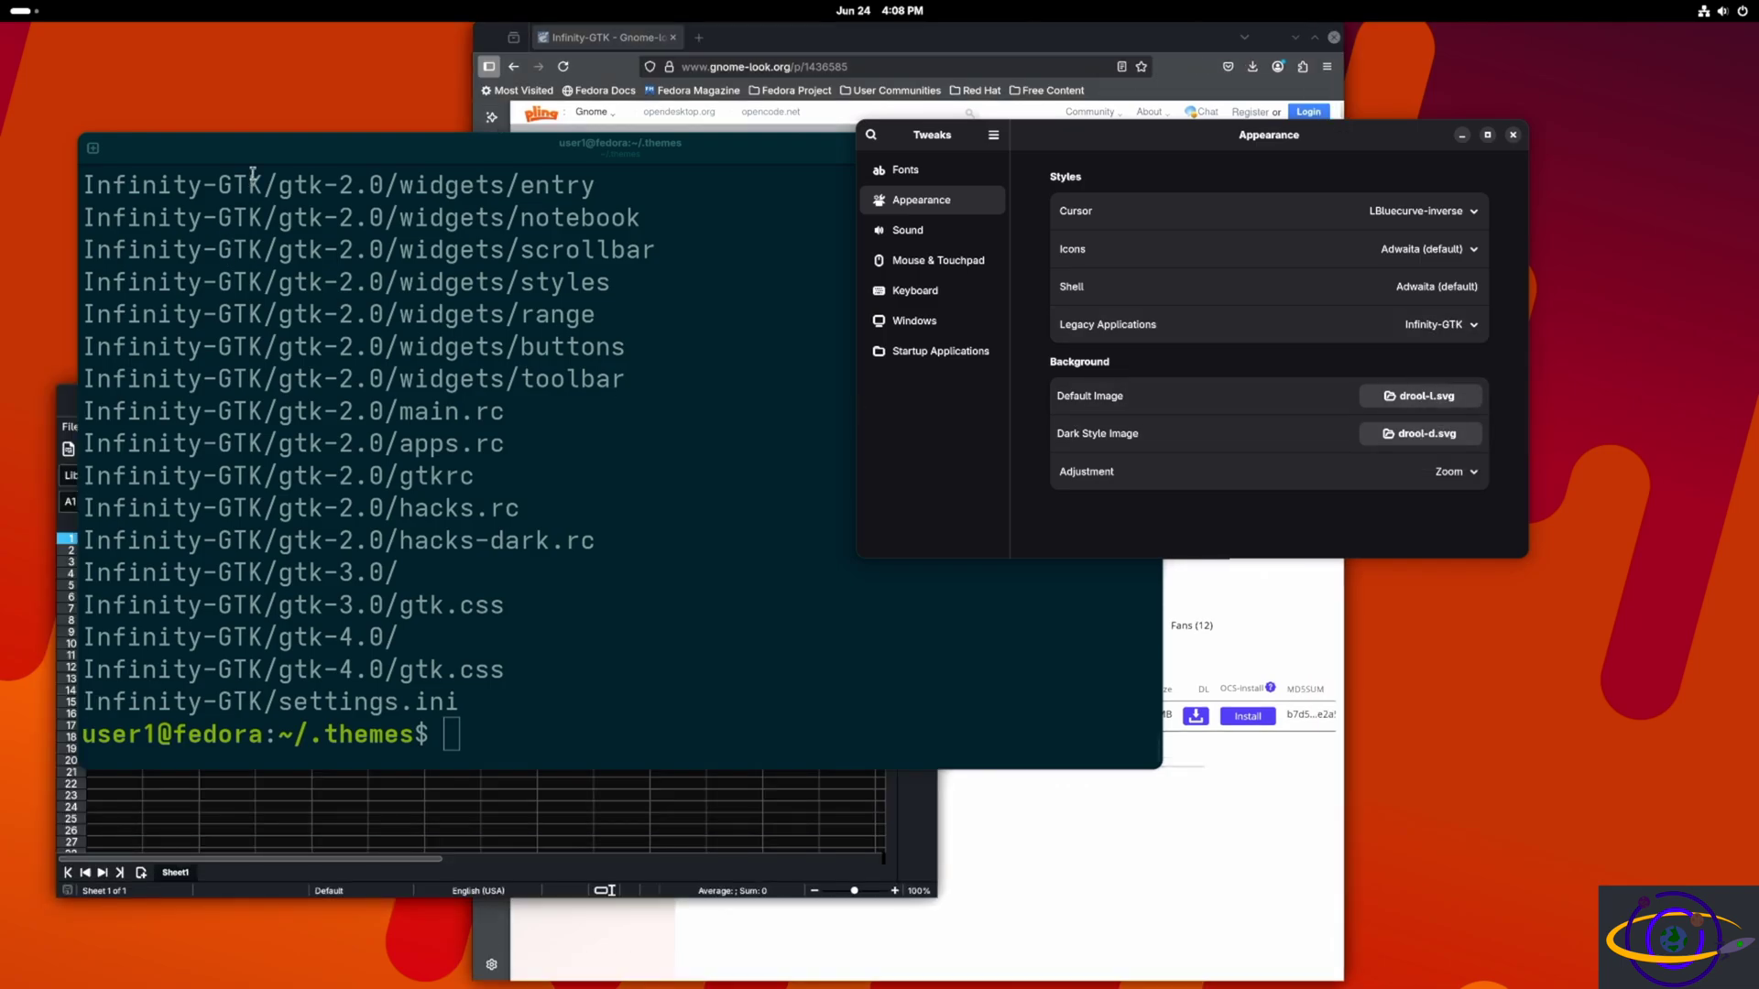
# Move the terminal window away from the Calc window and shift the Calc window upward on the desktop.
pyautogui.moveTo(344, 194); pyautogui.dragTo(626, 408)
pyautogui.moveTo(211, 405); pyautogui.dragTo(217, 311)
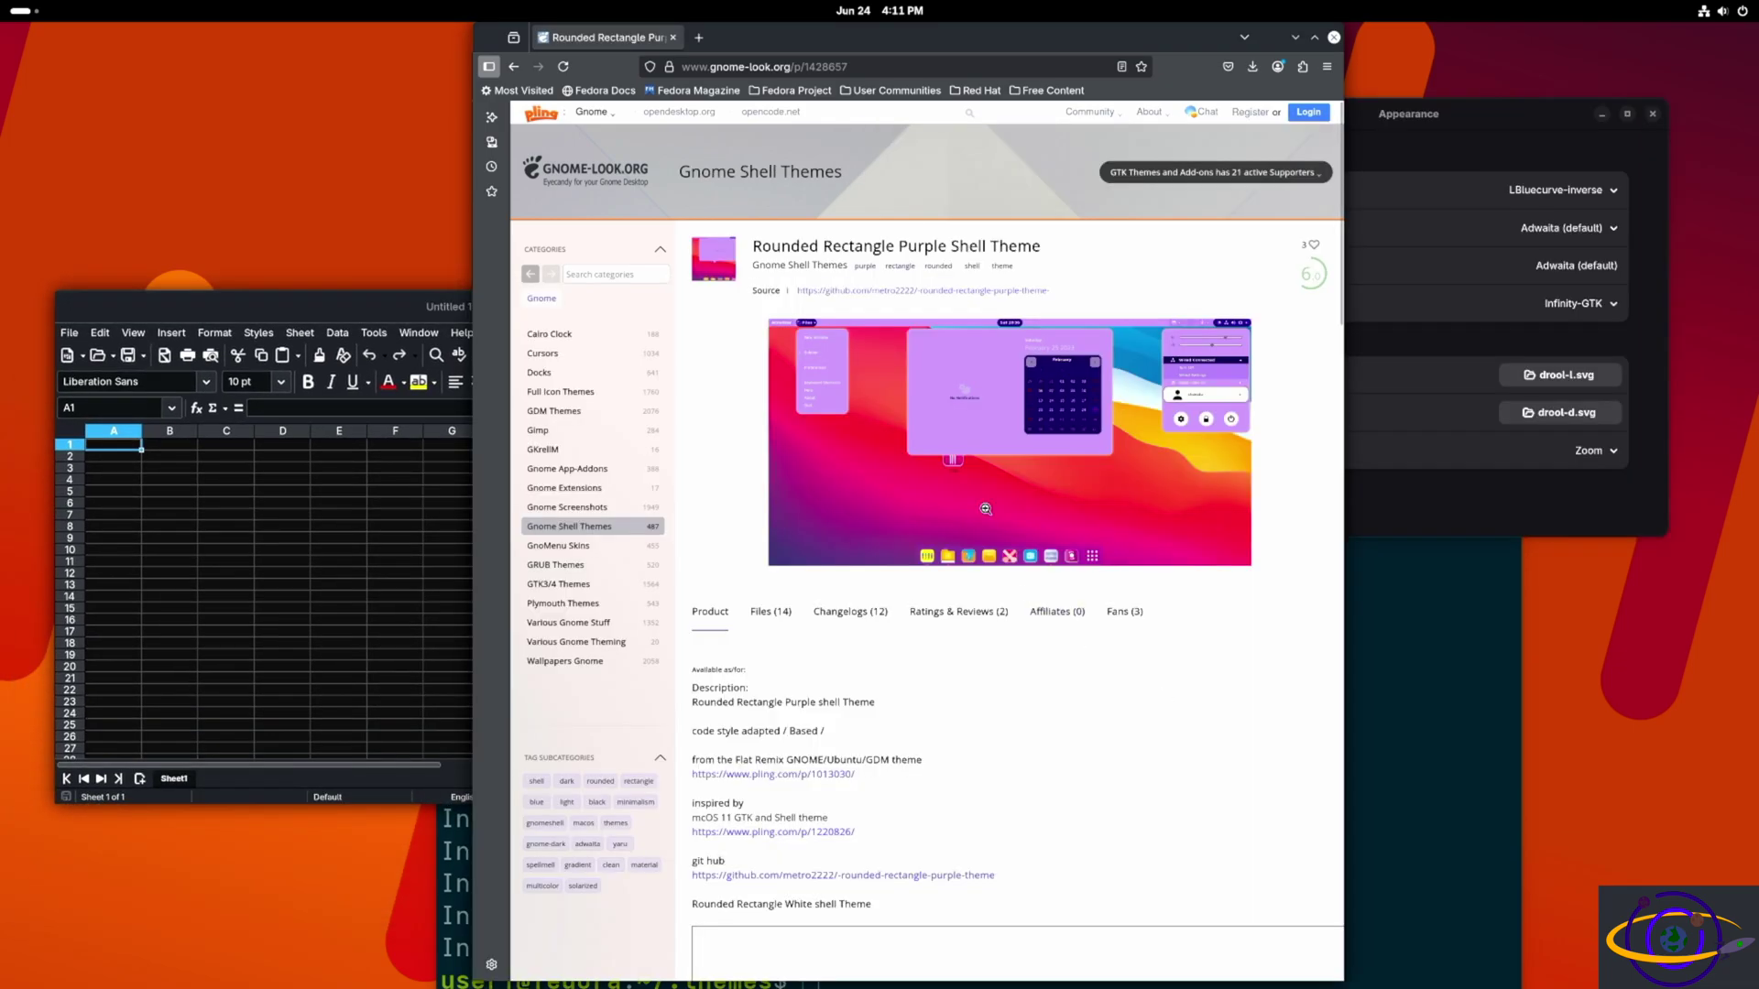
# Download RR-Purple-1.12v.tar.xz from the files of the Rounded Rectangle Purple Shell Theme page.
pyautogui.click(772, 612)
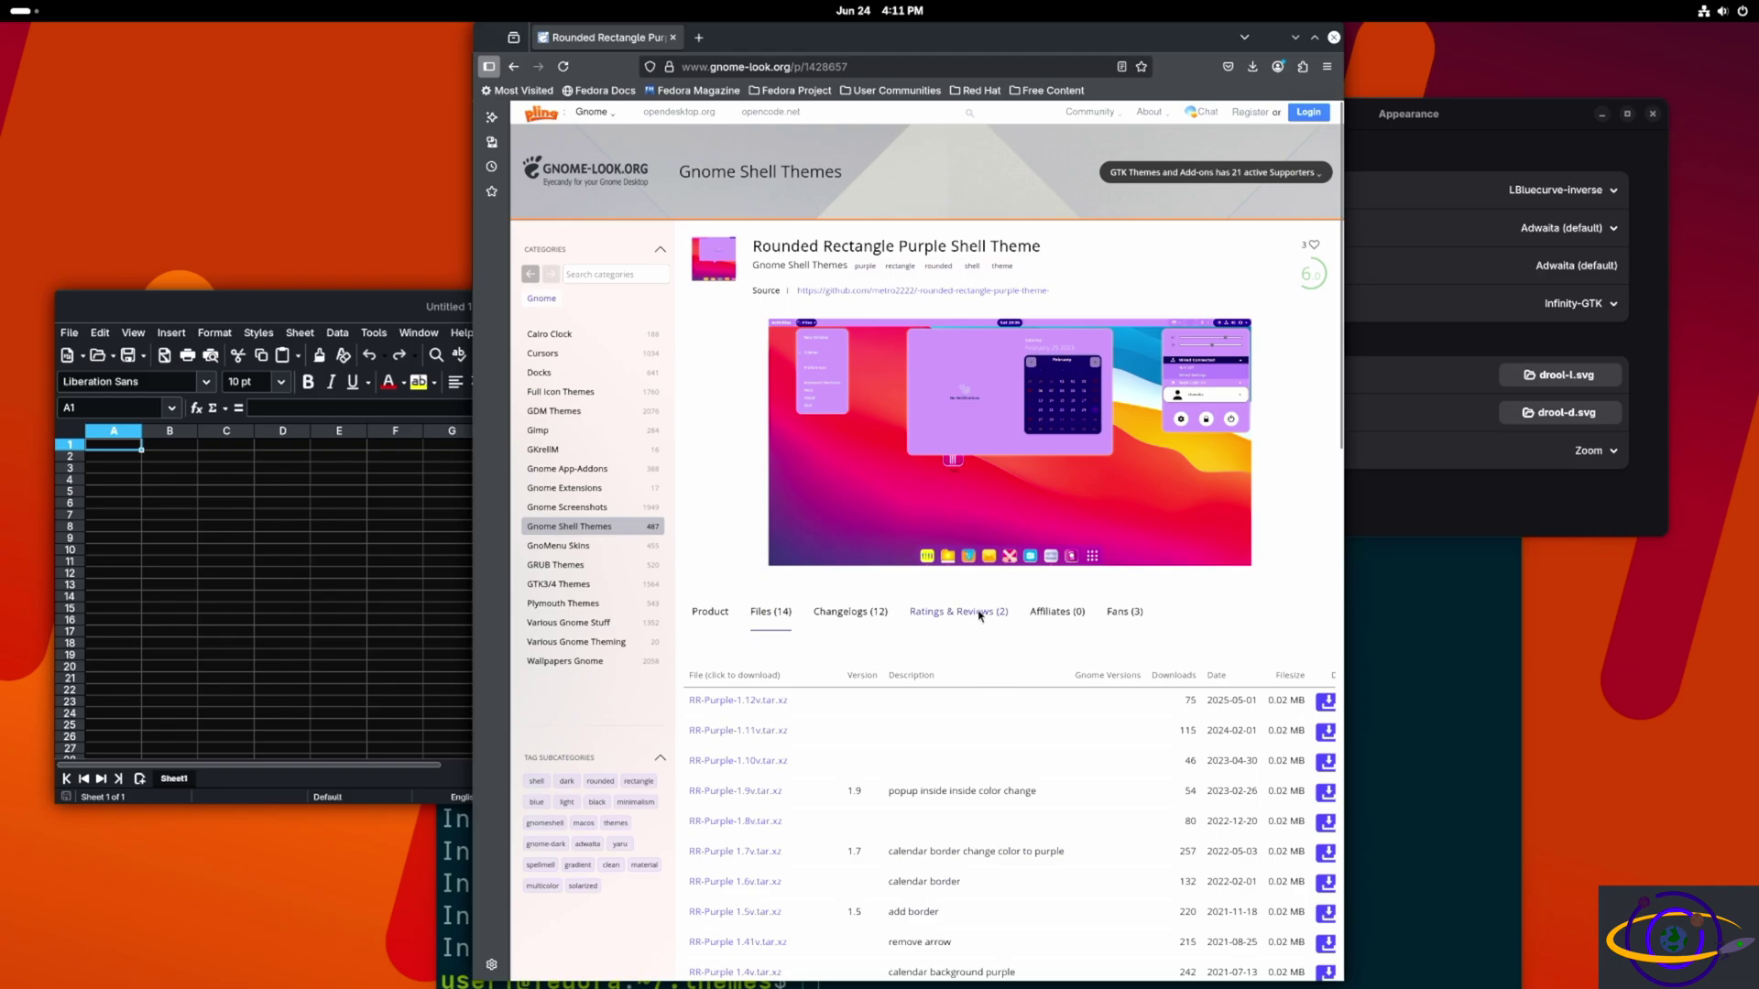
pyautogui.scroll(-2, 978, 614)
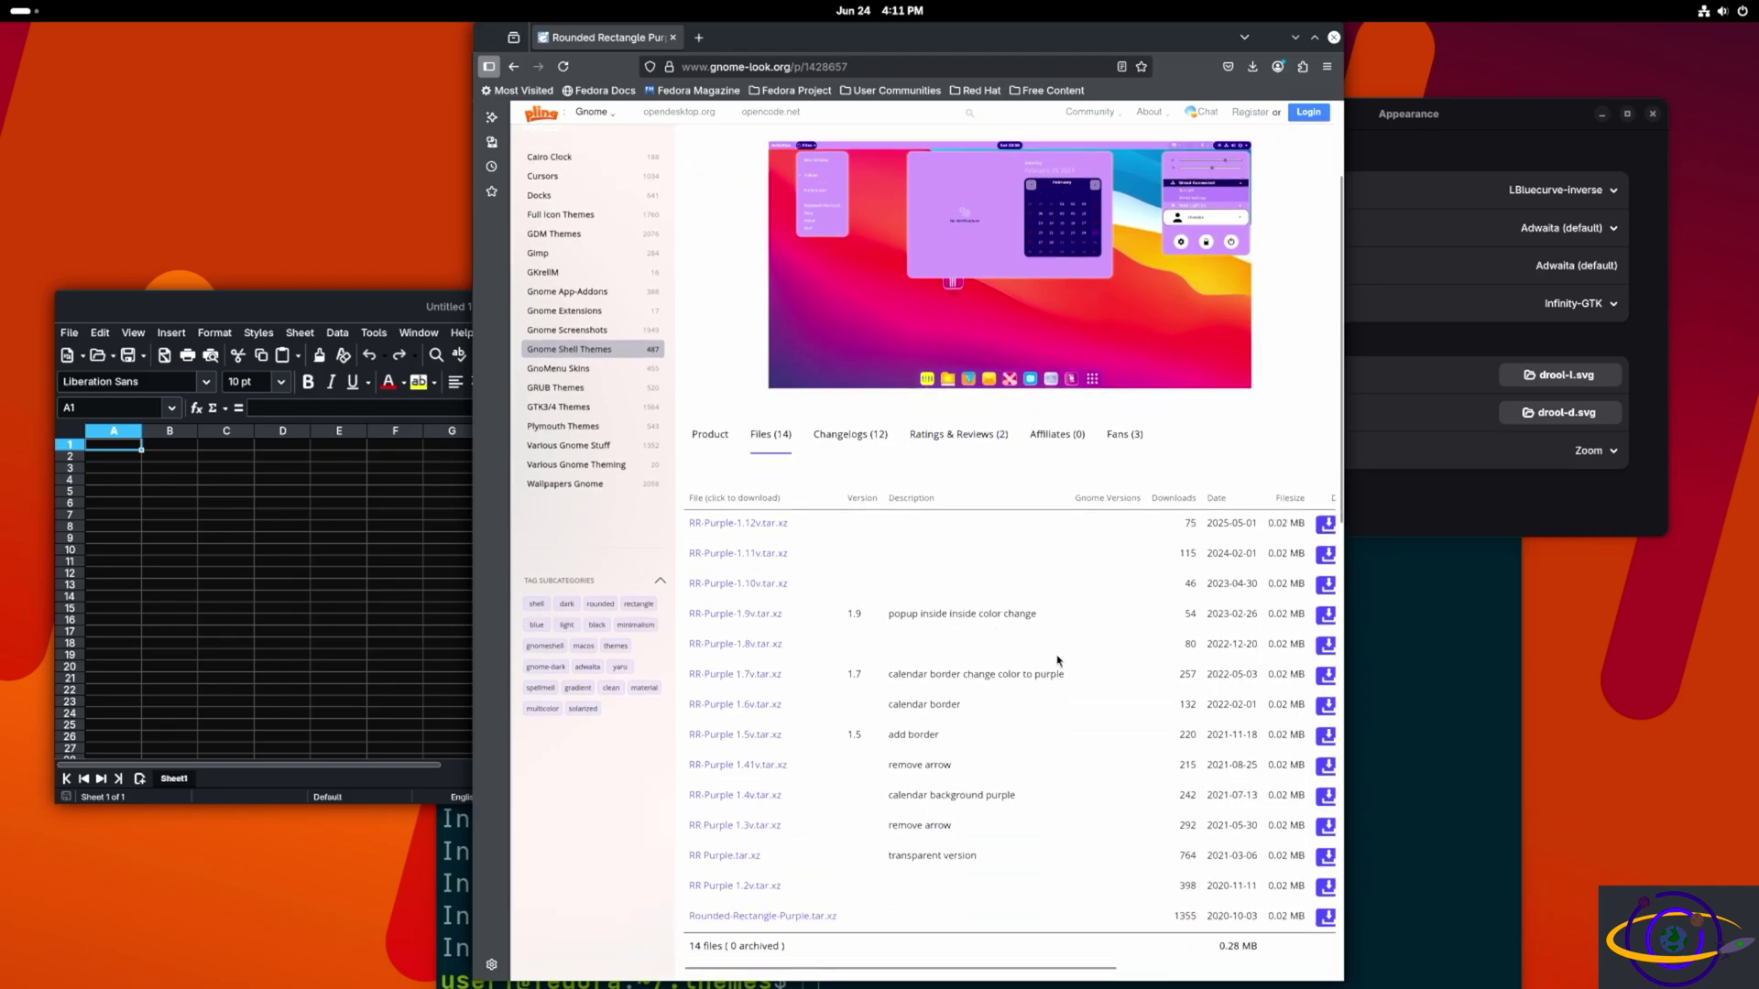
pyautogui.scroll(-1, 1057, 661)
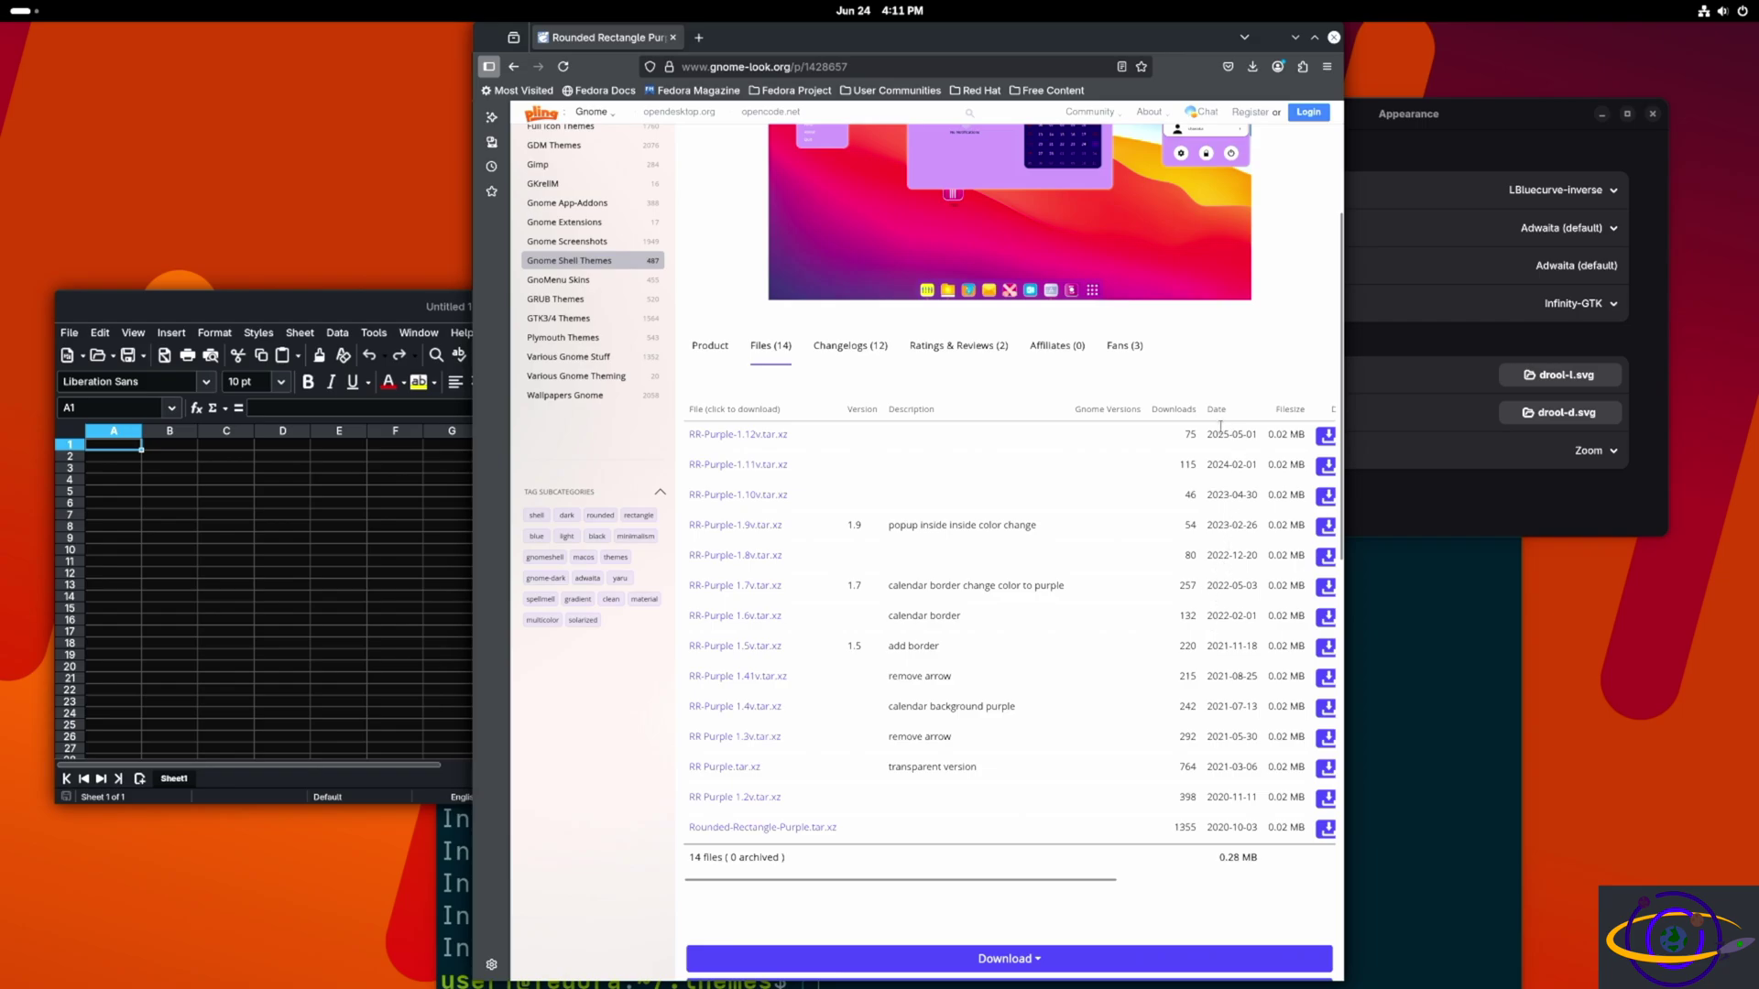
pyautogui.click(722, 438)
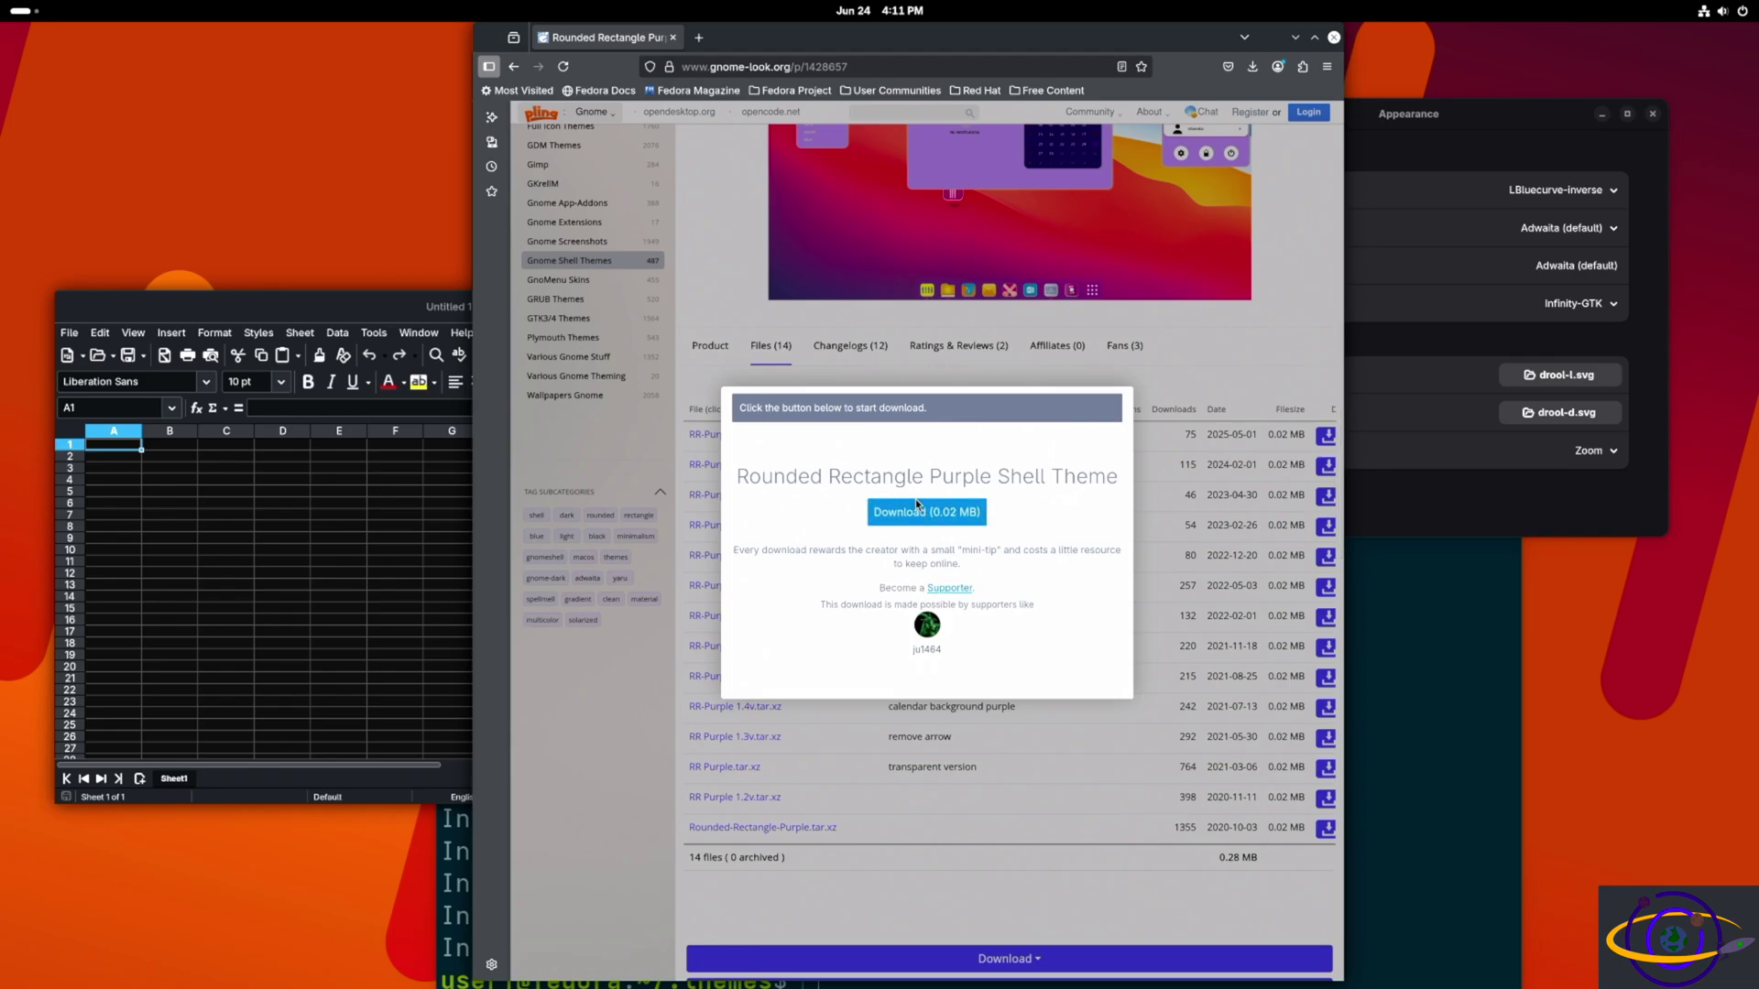
pyautogui.click(917, 502)
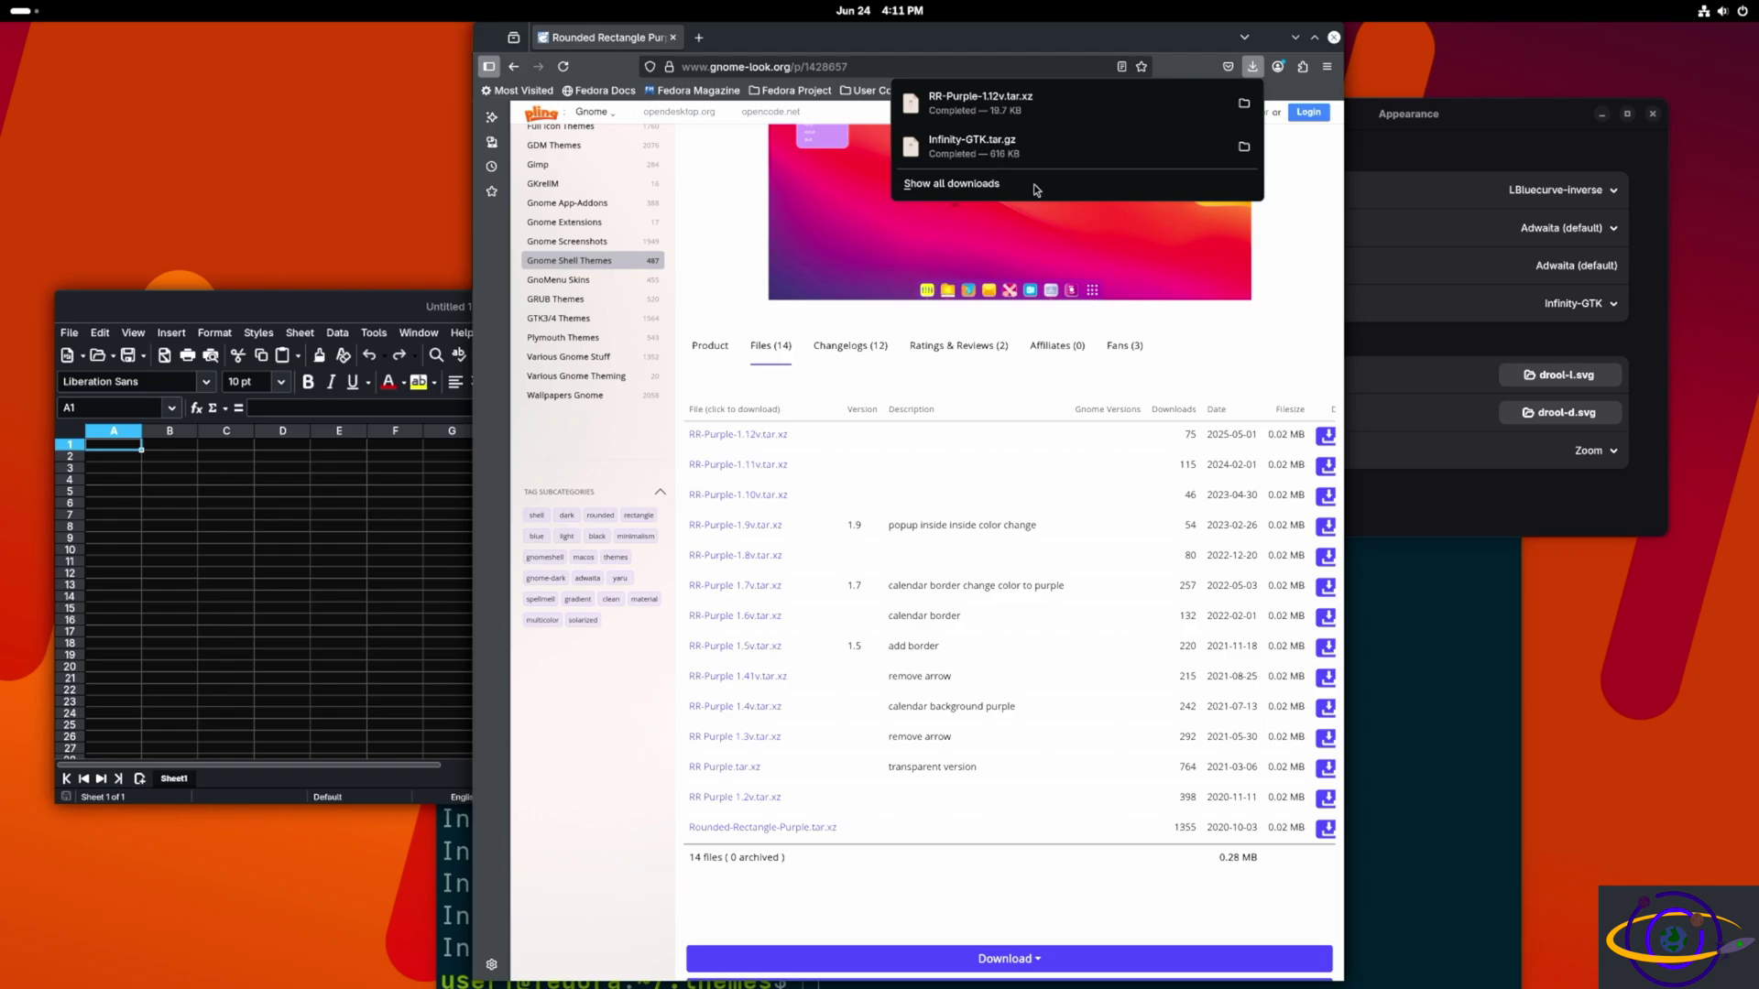
# In the terminal, copy RR-Purple-1.12v.tar.xz from ../Downloads into the current ~/.themes folder and list the folder's contents.
pyautogui.click(453, 958)
pyautogui.write('cp Dow')
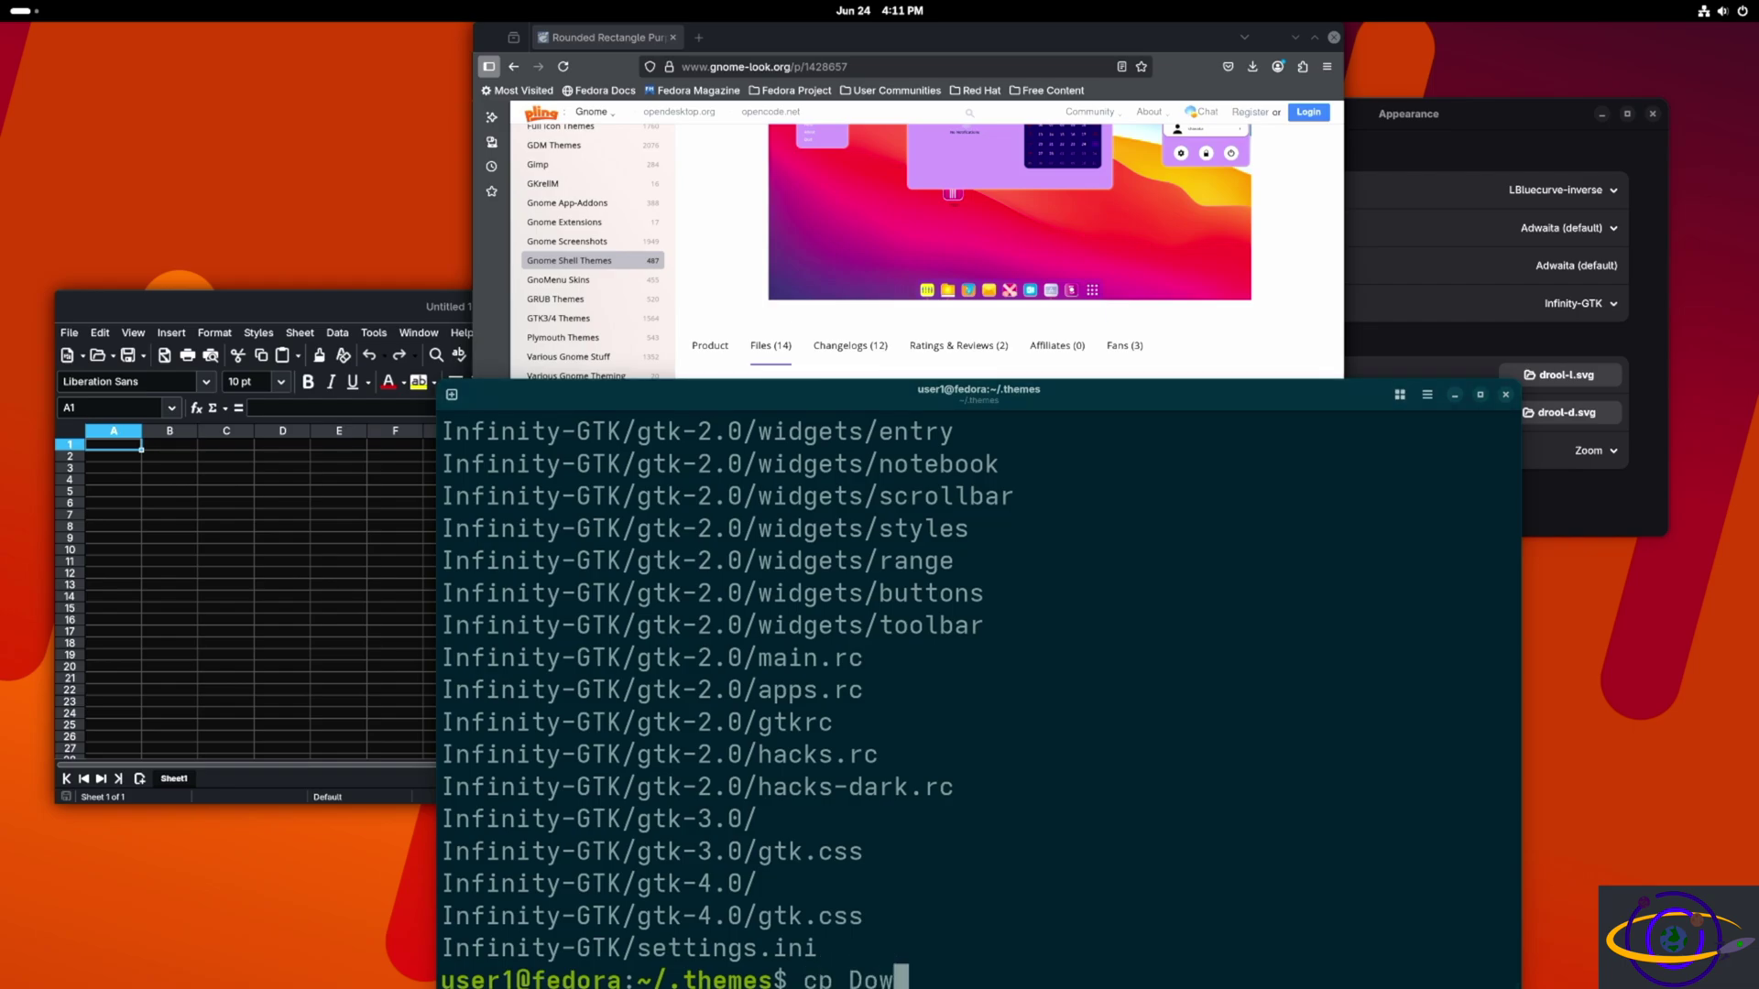
pyautogui.moveTo(765, 436); pyautogui.dragTo(629, 349)
pyautogui.press('Left')
pyautogui.press('Left')
pyautogui.press('Left')
pyautogui.write('../')
pyautogui.press('Right')
pyautogui.press('Right')
pyautogui.press('Right')
pyautogui.write('n')
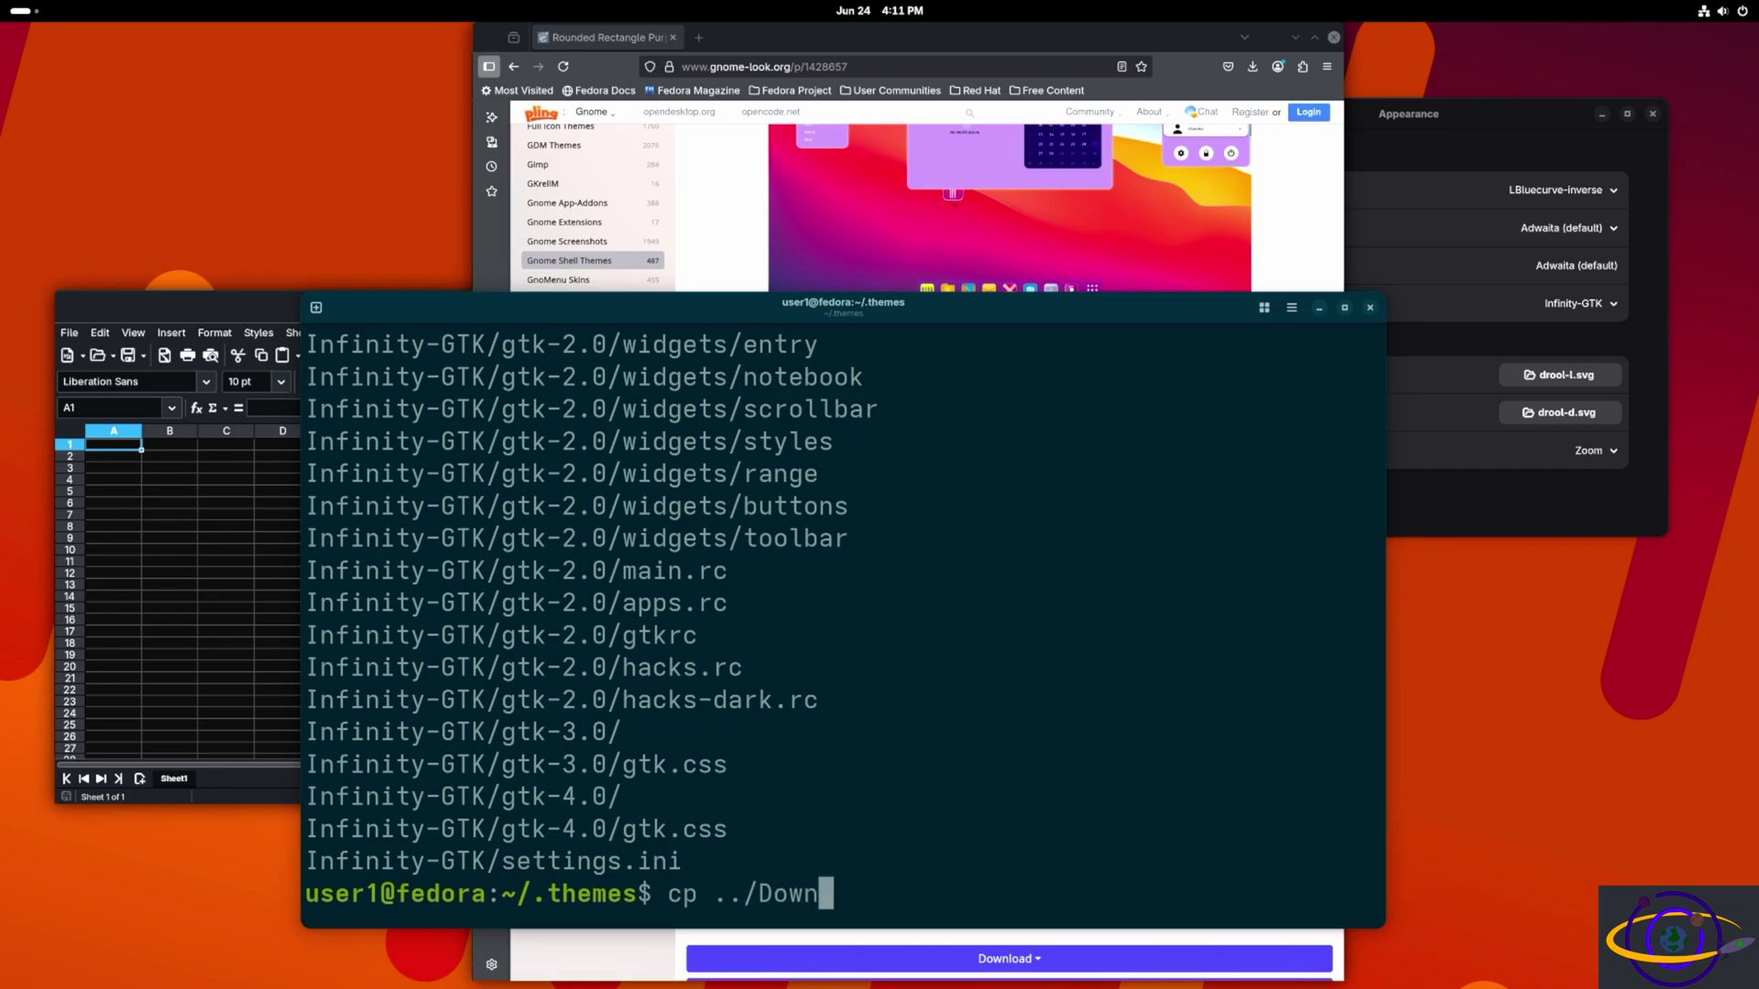
pyautogui.press('Tab')
pyautogui.press('Tab')
pyautogui.press('Tab')
pyautogui.press('Tab')
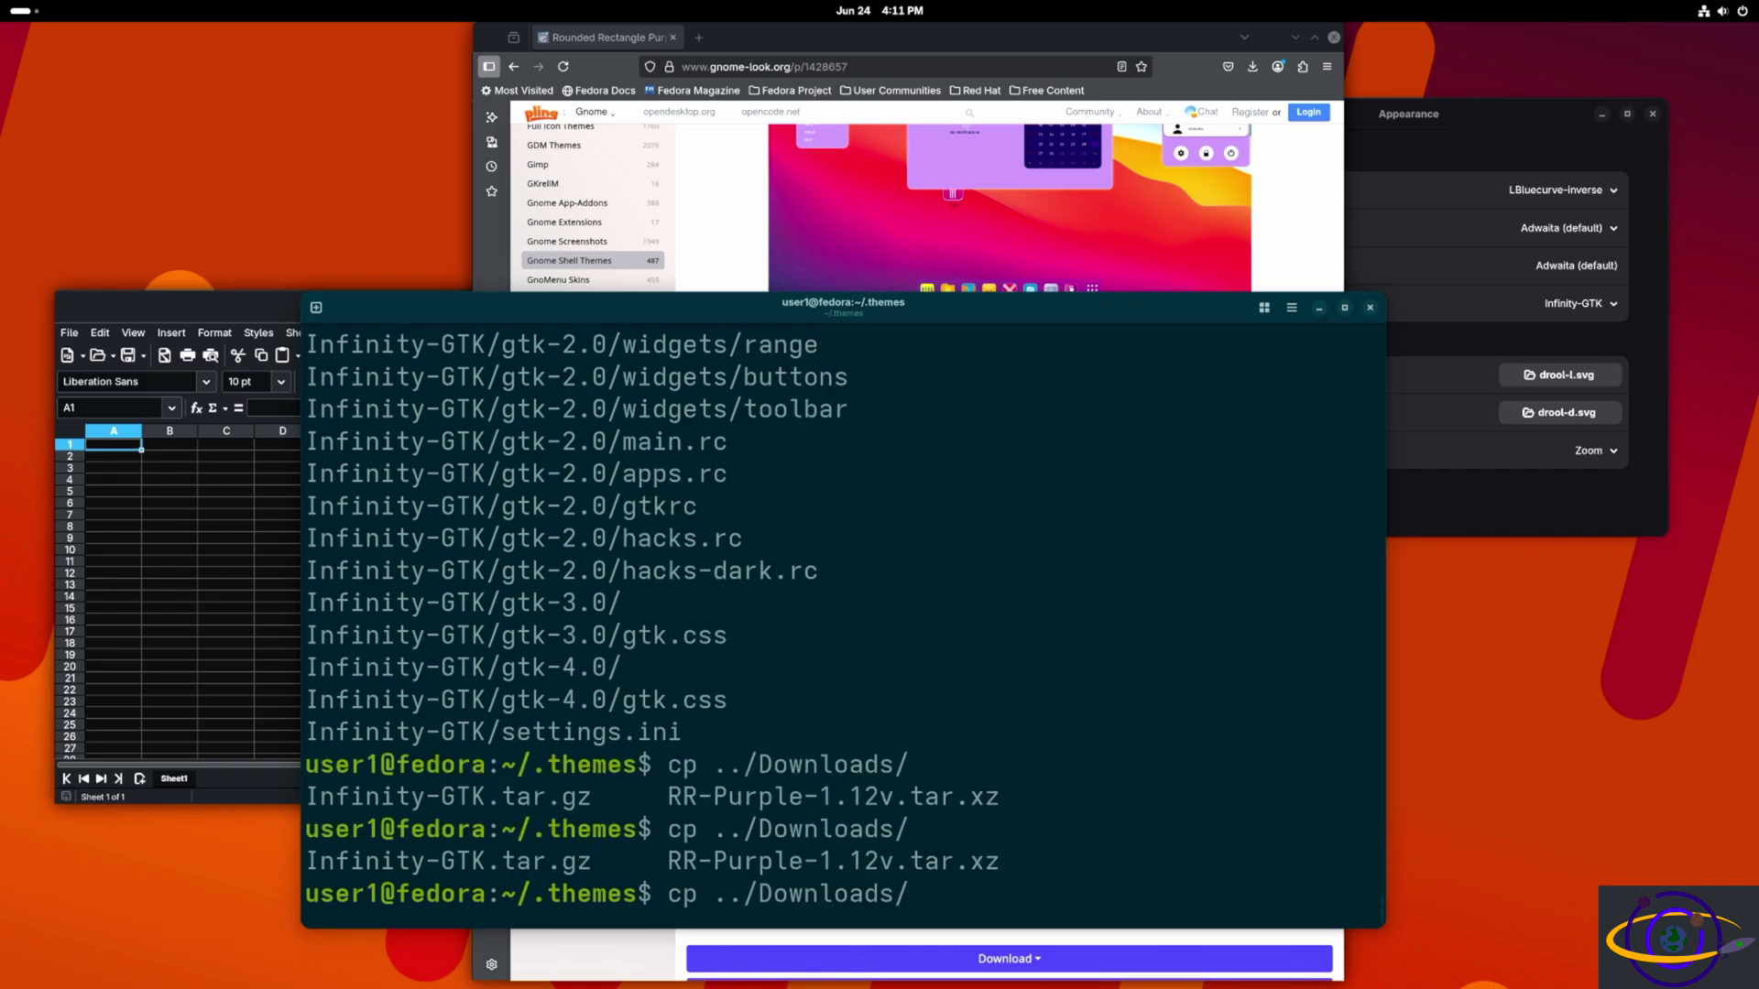
pyautogui.write('RR')
pyautogui.press('Tab')
pyautogui.press('Return')
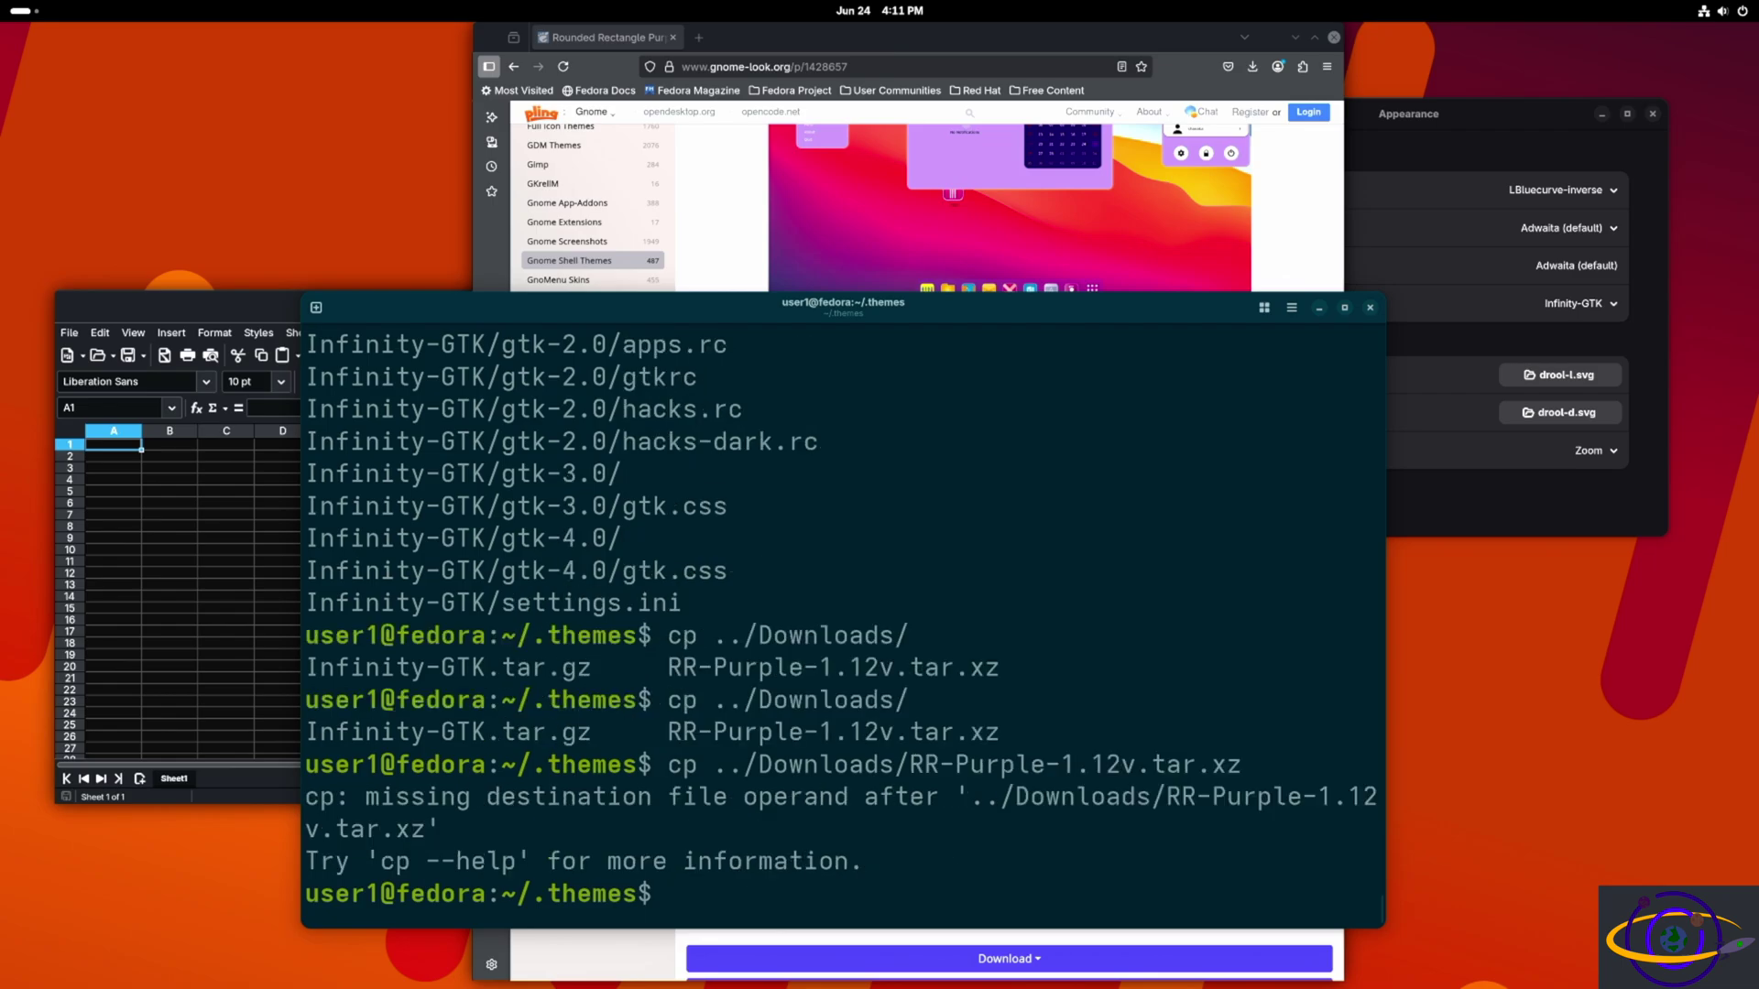
pyautogui.press('Up')
pyautogui.write('.')
pyautogui.press('Return')
pyautogui.write('ls')
pyautogui.press('Return')
# Try to extract RR-Purple-1.12v.tar.xz with tar xvfz.
pyautogui.write('tar xvfz RR')
pyautogui.press('Tab')
pyautogui.press('Return')
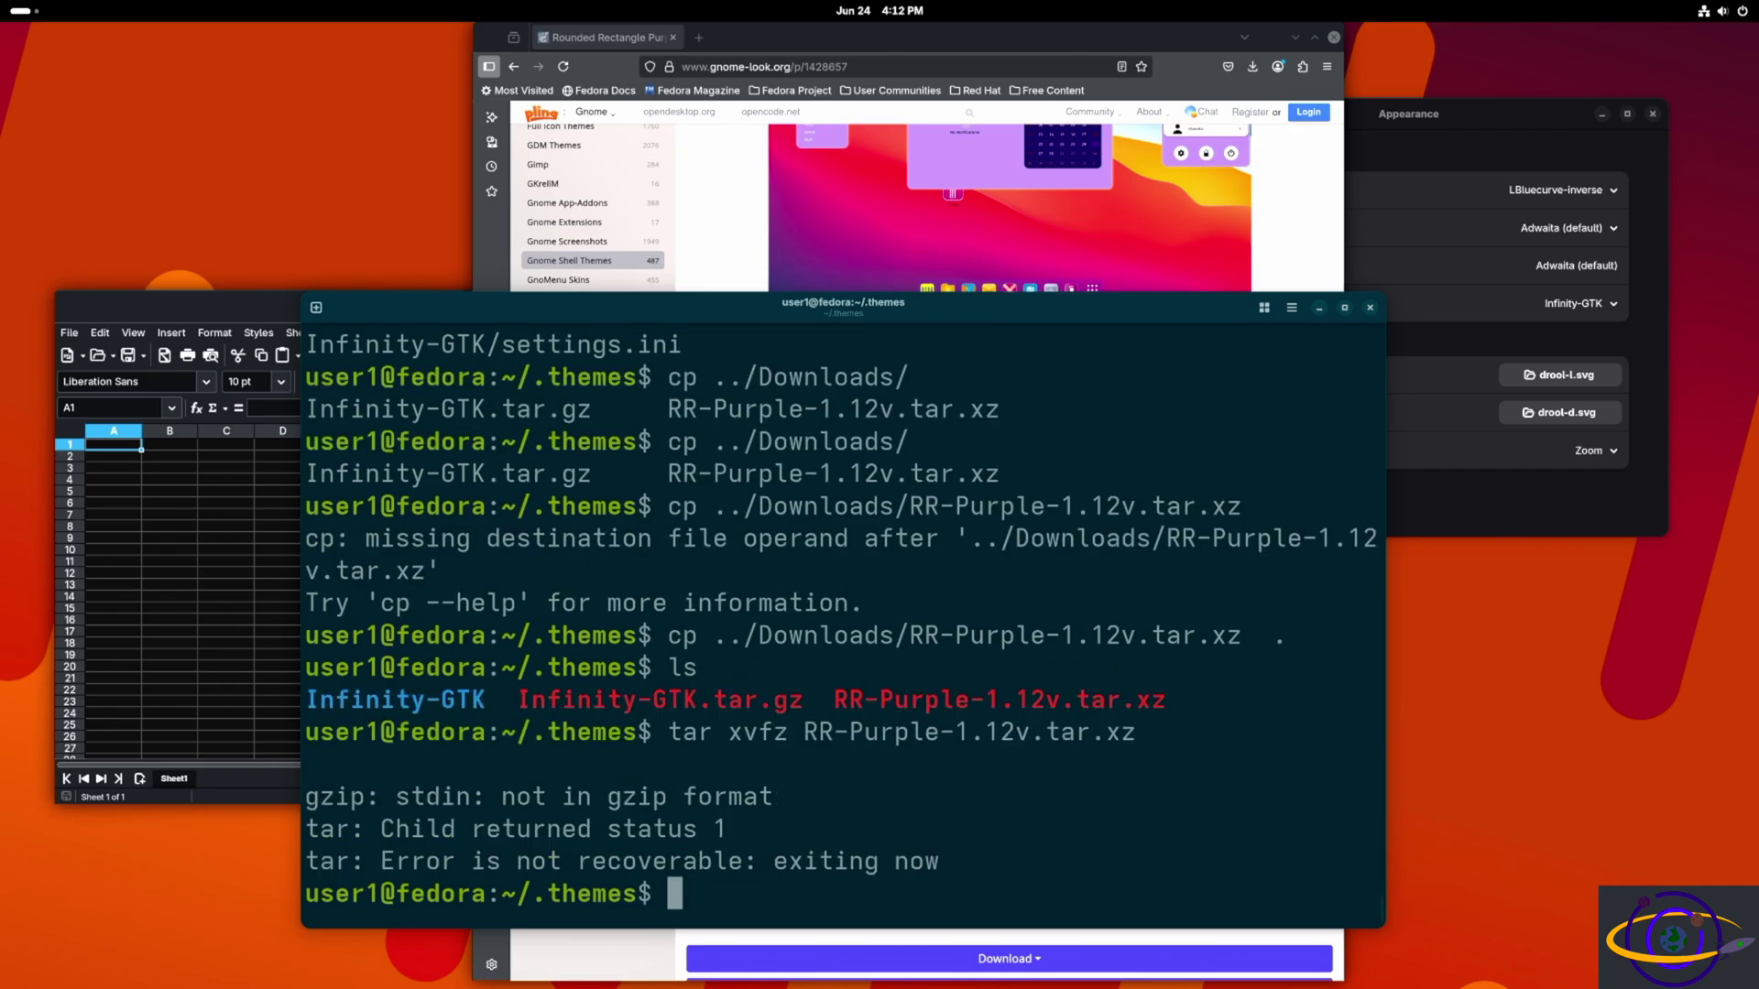
# Rework the previous command to decompress RR-Purple-1.12v.tar.xz with unxz, and list the folder's contents.
pyautogui.press('Up')
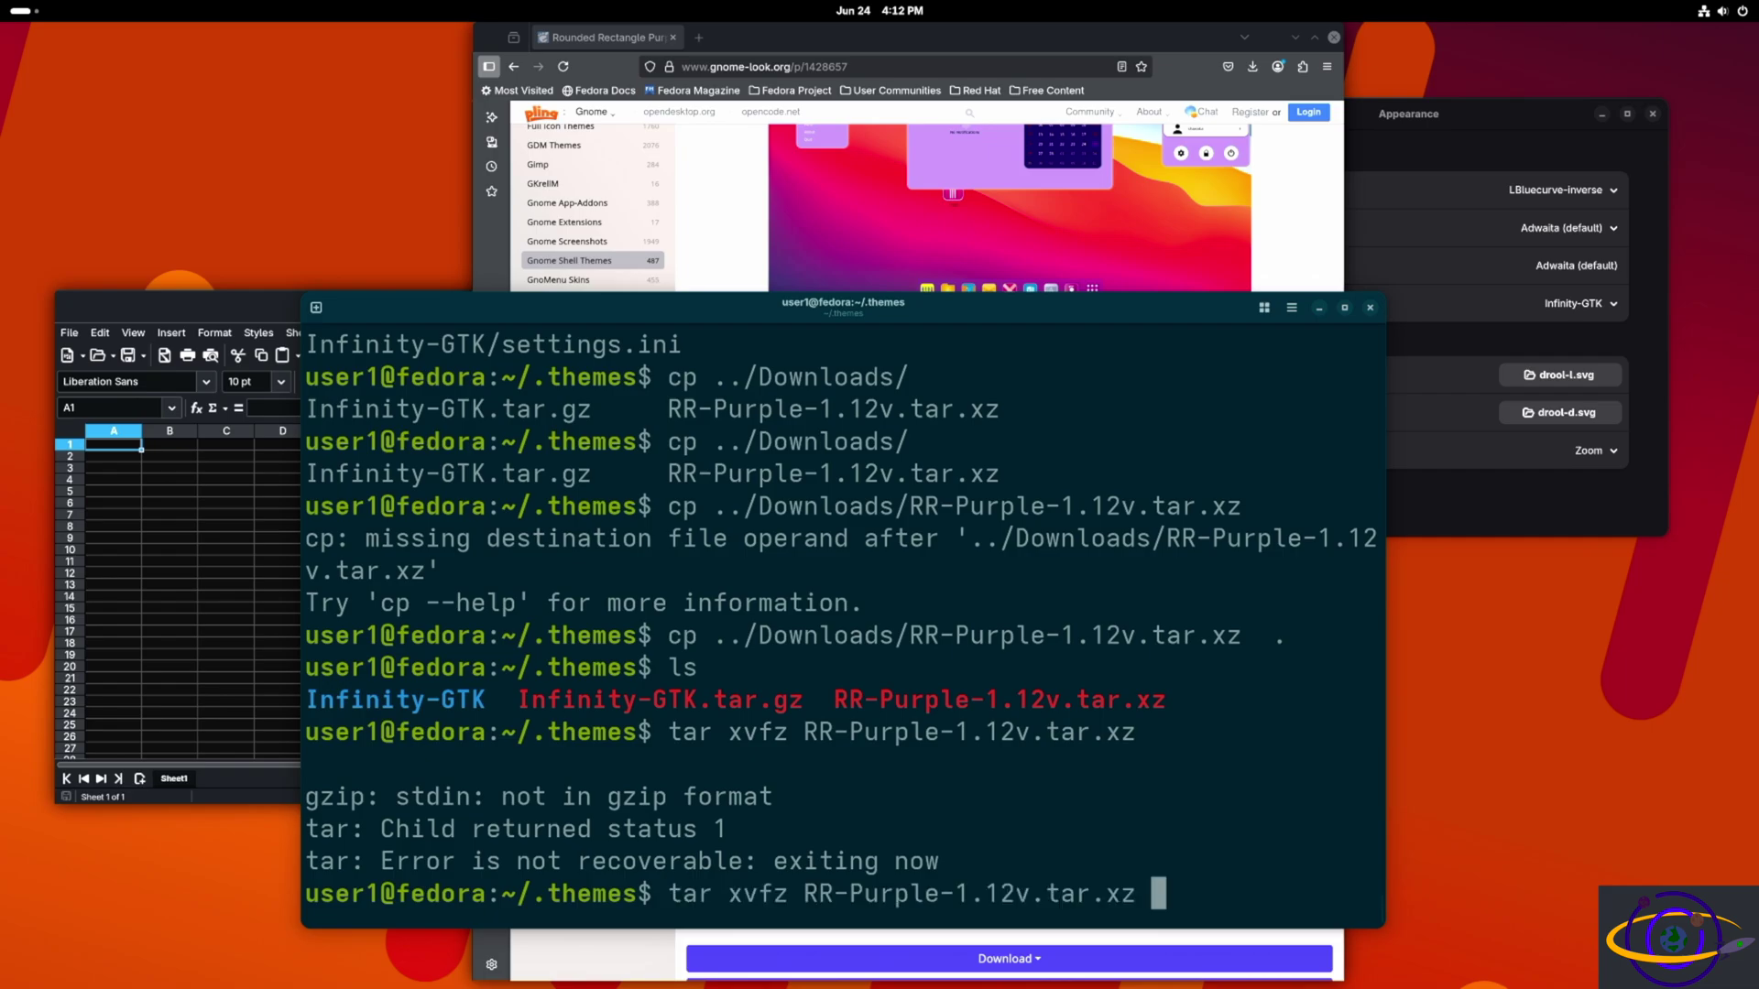
pyautogui.press('Left')
pyautogui.press('Left')
pyautogui.press('Left')
pyautogui.press('Left')
pyautogui.press('Left')
pyautogui.press('Left')
pyautogui.press('Left')
pyautogui.press('Left')
pyautogui.press('Left')
pyautogui.press('Left')
pyautogui.press('Left')
pyautogui.press('Left')
pyautogui.press('Left')
pyautogui.press('Left')
pyautogui.press('Left')
pyautogui.press('Left')
pyautogui.press('Left')
pyautogui.press('Left')
pyautogui.press('Left')
pyautogui.press('Left')
pyautogui.press('Left')
pyautogui.press('Right')
pyautogui.press('Right')
pyautogui.press('BackSpace')
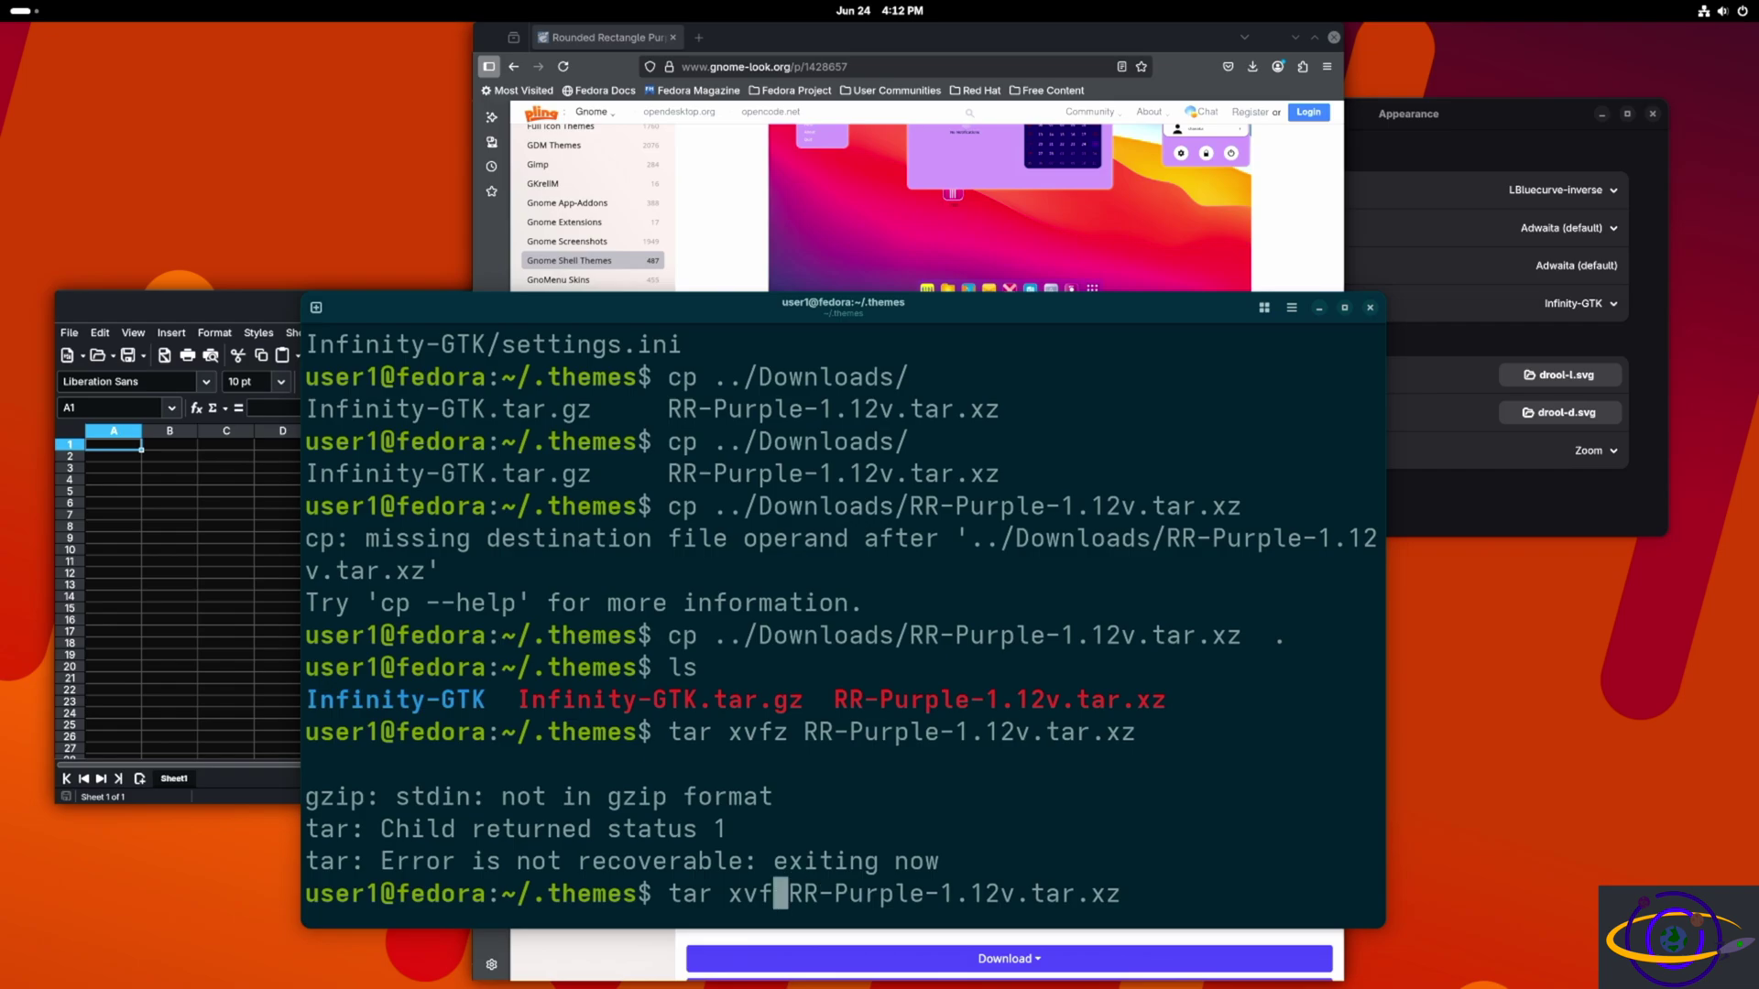
pyautogui.press('BackSpace')
pyautogui.press('BackSpace')
pyautogui.press('BackSpace')
pyautogui.press('BackSpace')
pyautogui.press('BackSpace')
pyautogui.press('BackSpace')
pyautogui.press('BackSpace')
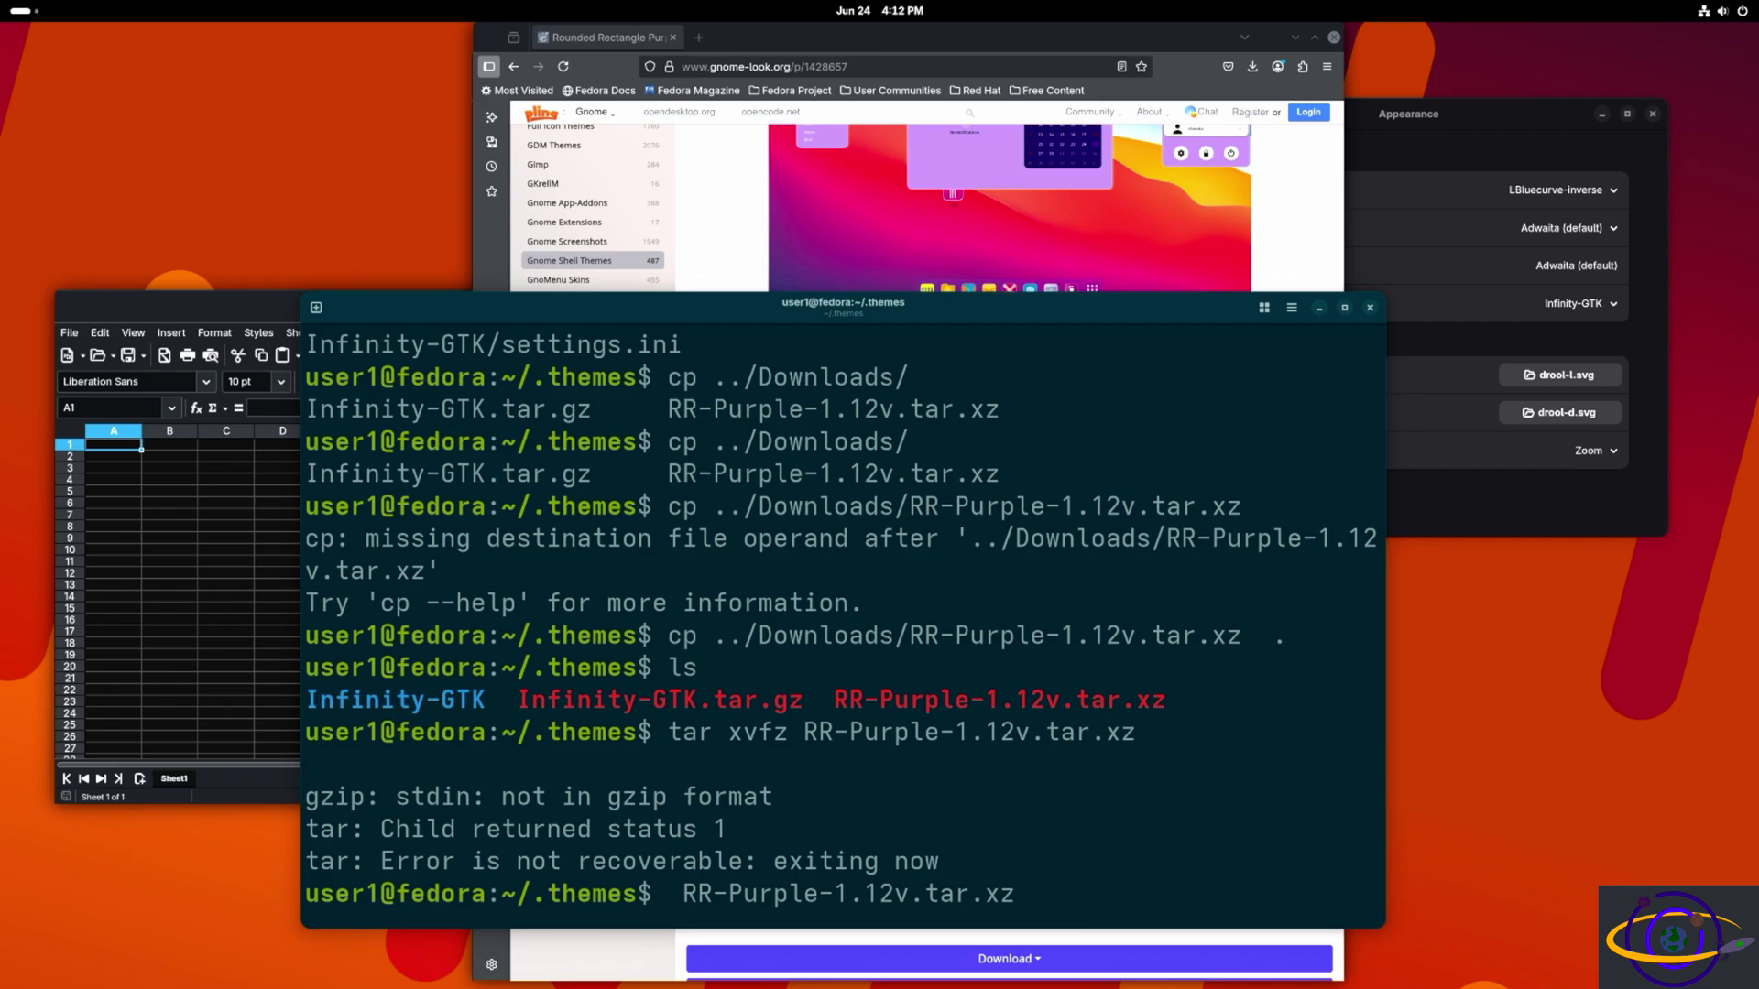
pyautogui.write('un')
pyautogui.press('Tab')
pyautogui.press('Tab')
pyautogui.press('Tab')
pyautogui.write('xz')
pyautogui.press('Tab')
pyautogui.press('Tab')
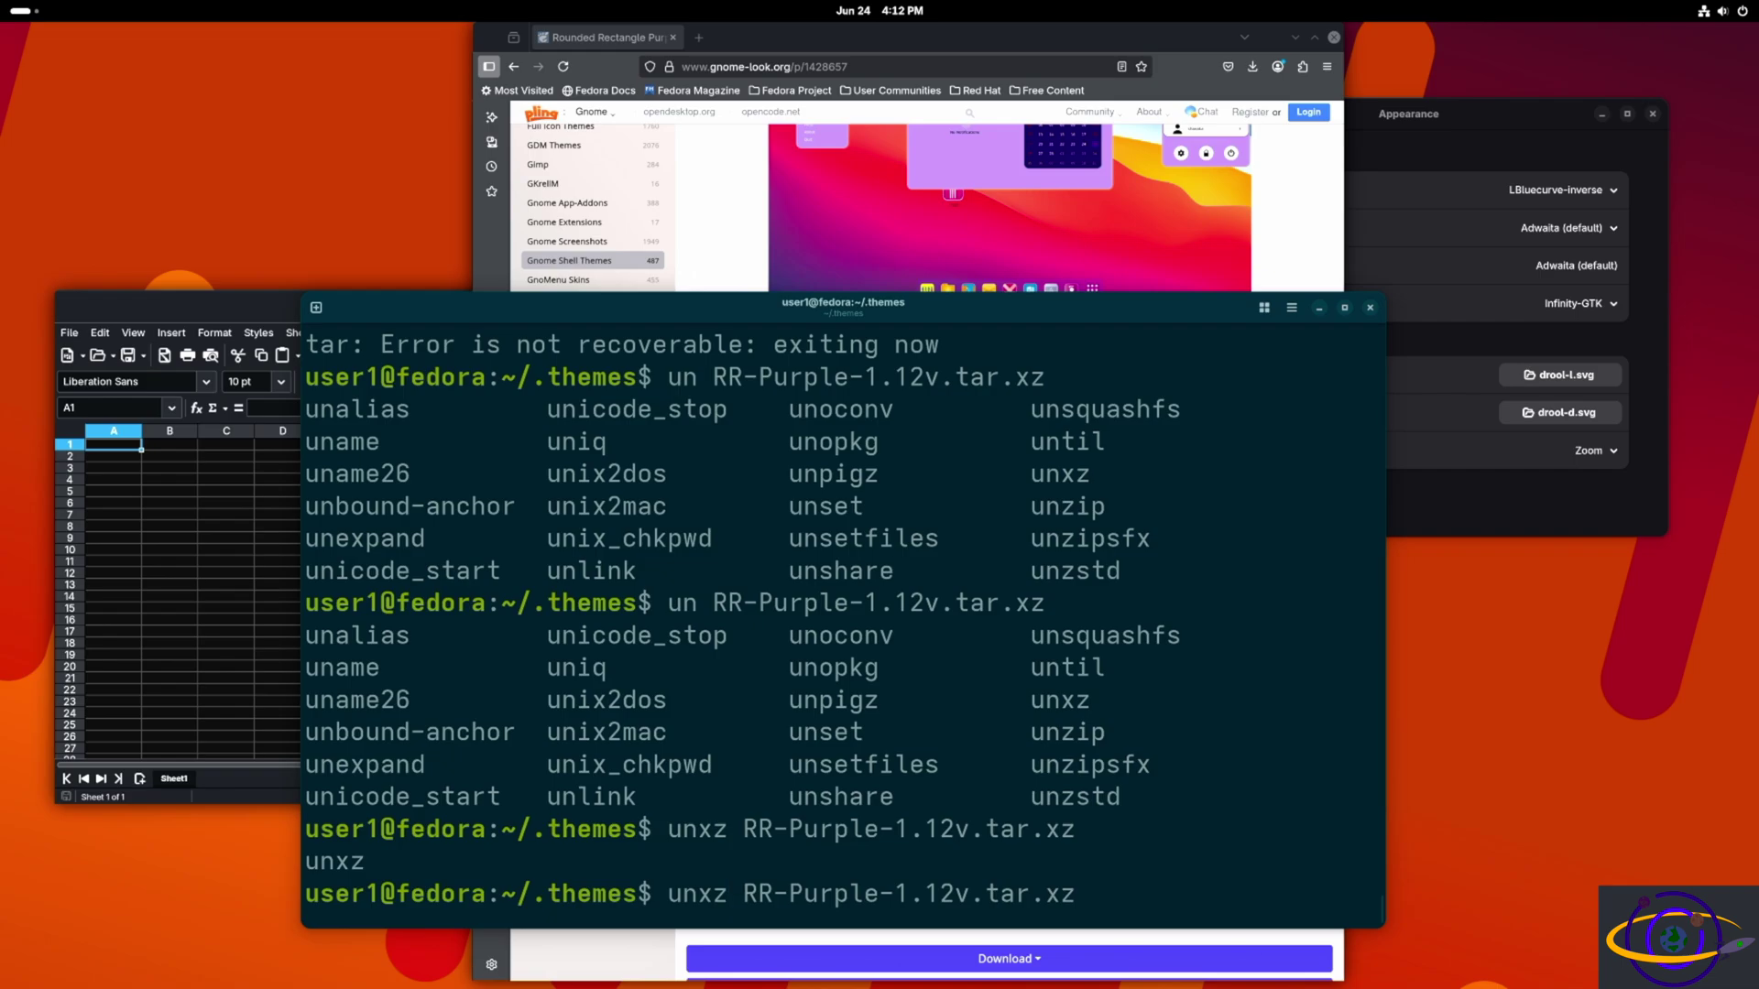
pyautogui.press('Return')
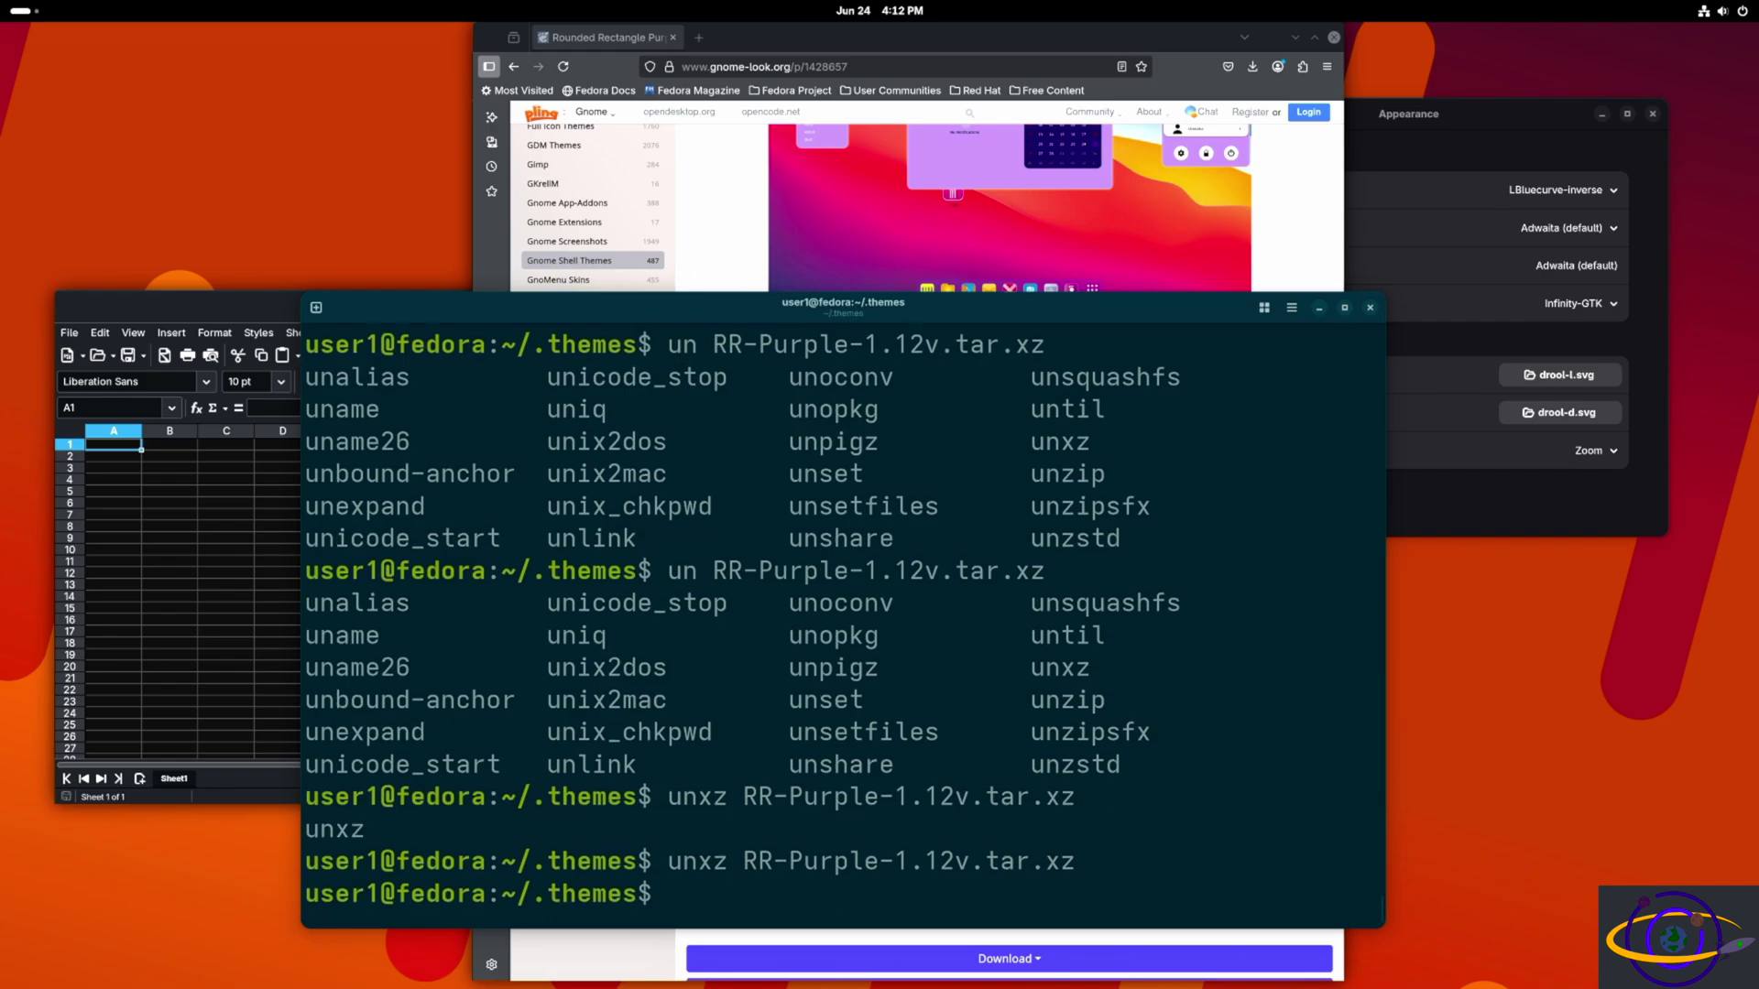
pyautogui.write('ls')
pyautogui.press('Return')
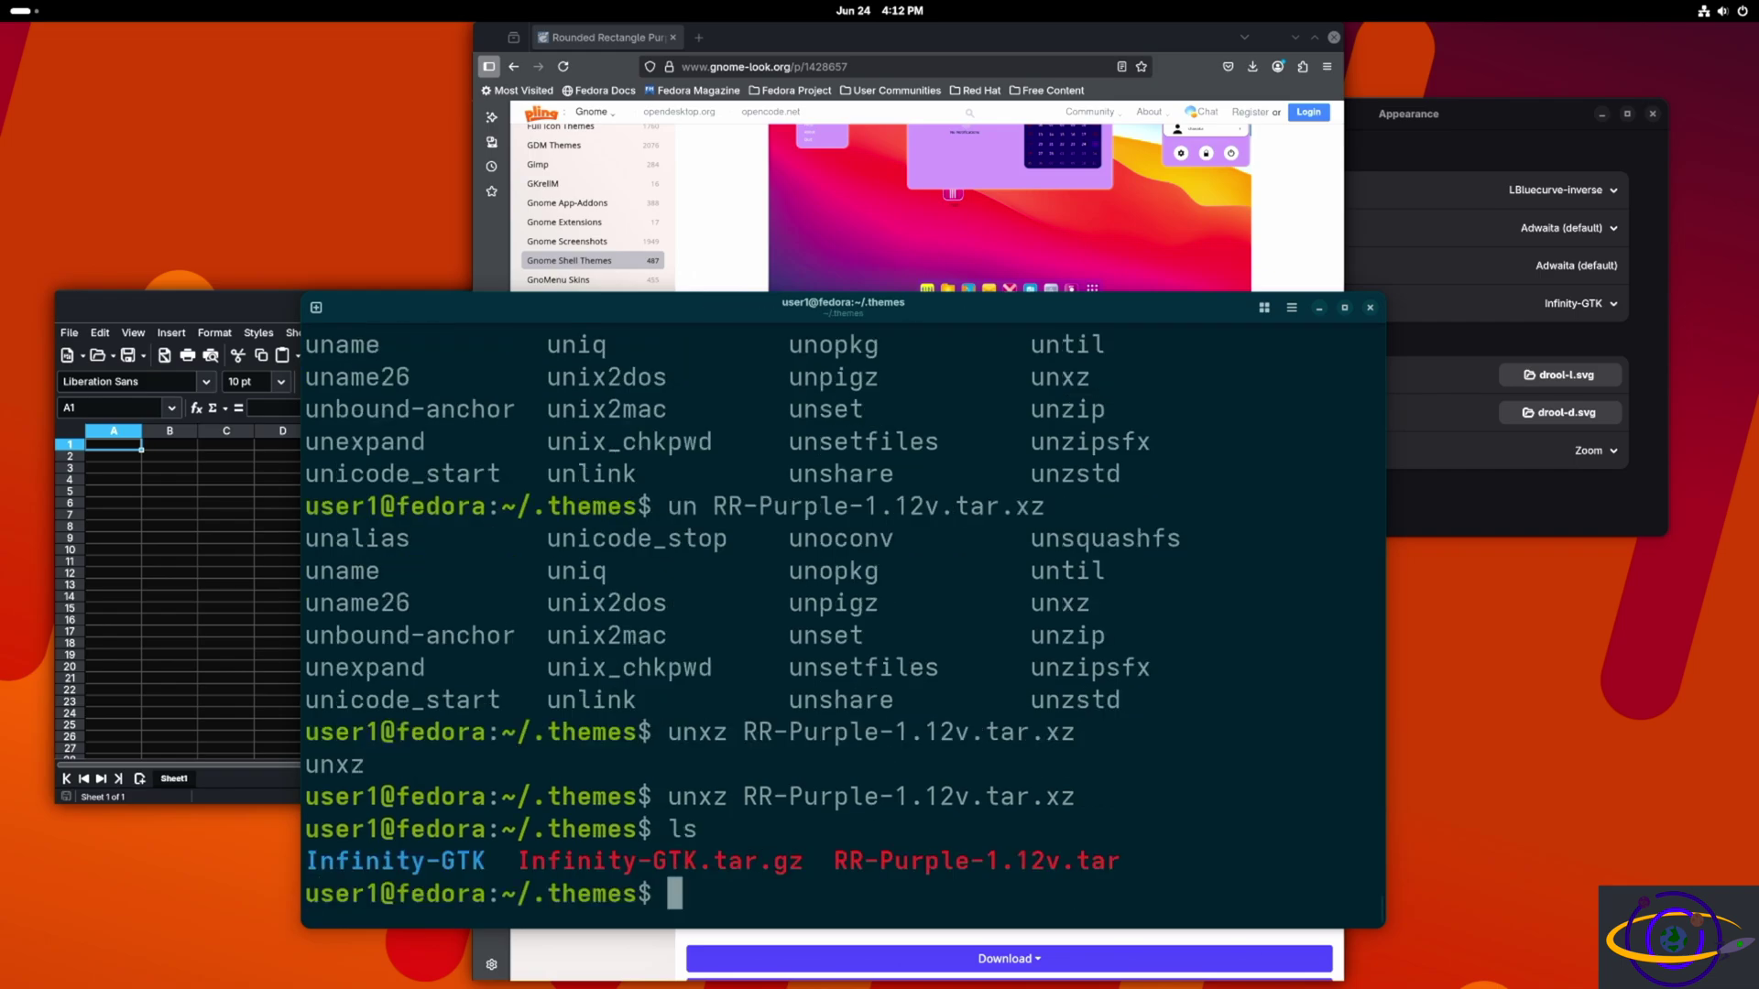
# Extract RR-Purple-1.12v.tar into ~/.themes with tar xvf.
pyautogui.write('u')
pyautogui.press('BackSpace')
pyautogui.write('tar xvf RR')
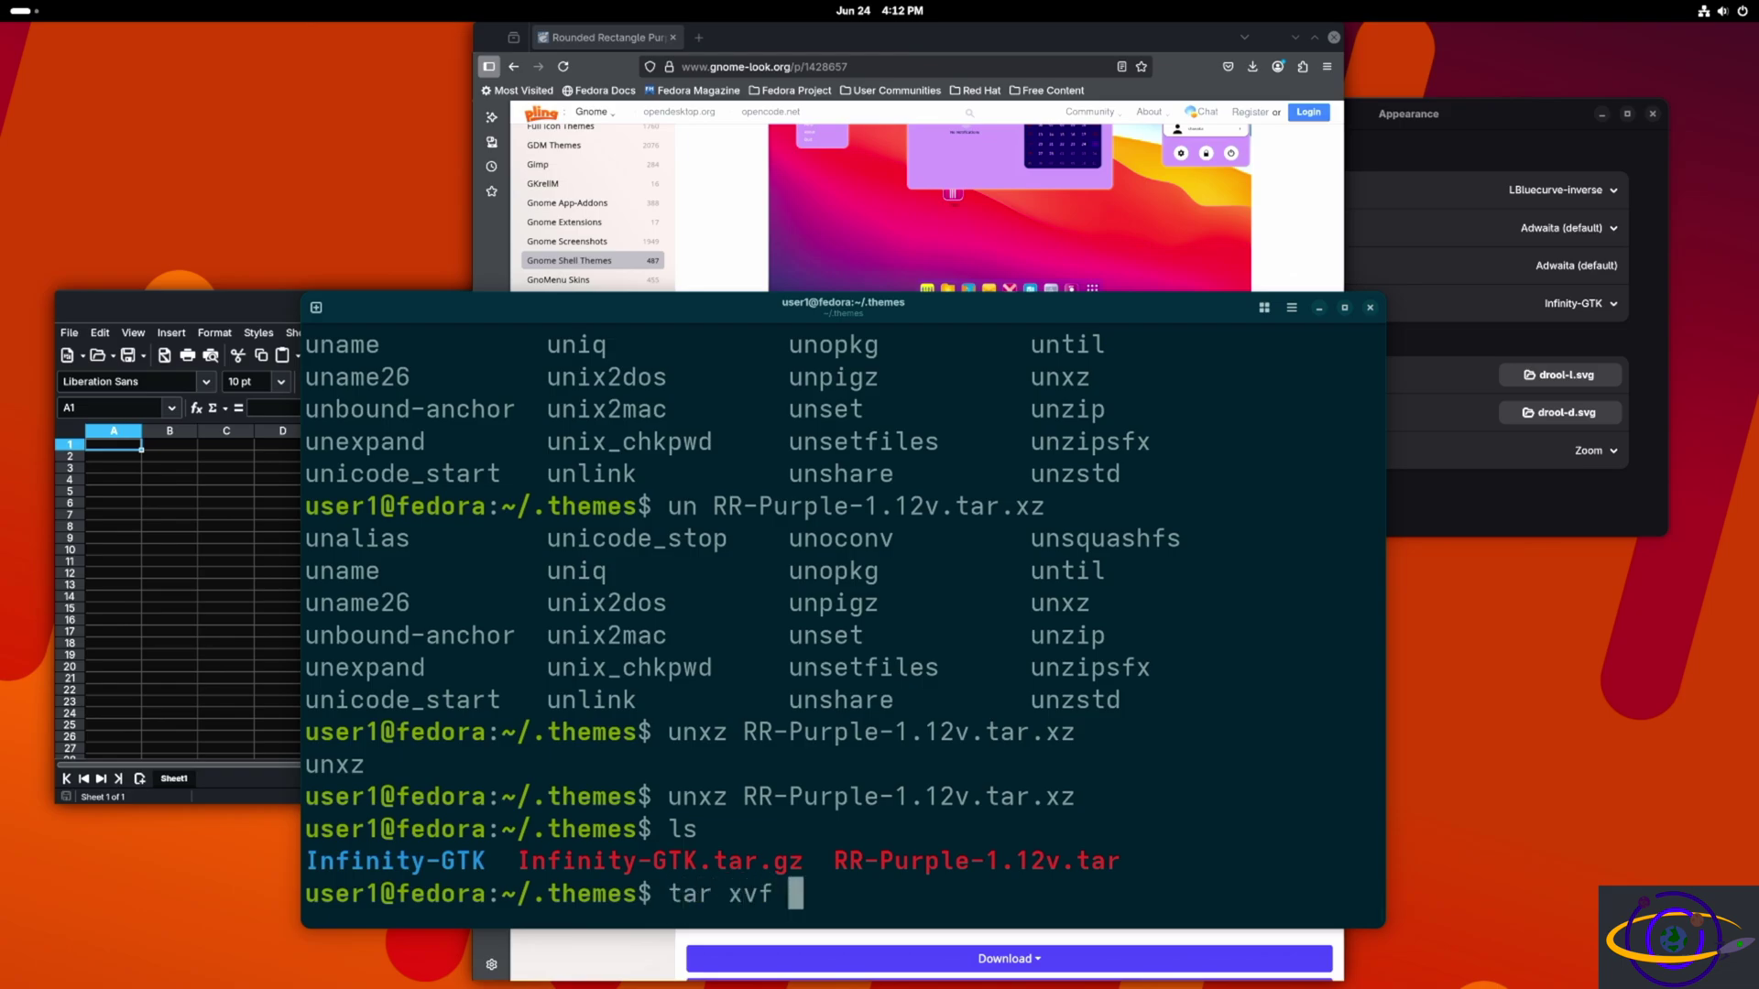
pyautogui.press('Tab')
pyautogui.press('Return')
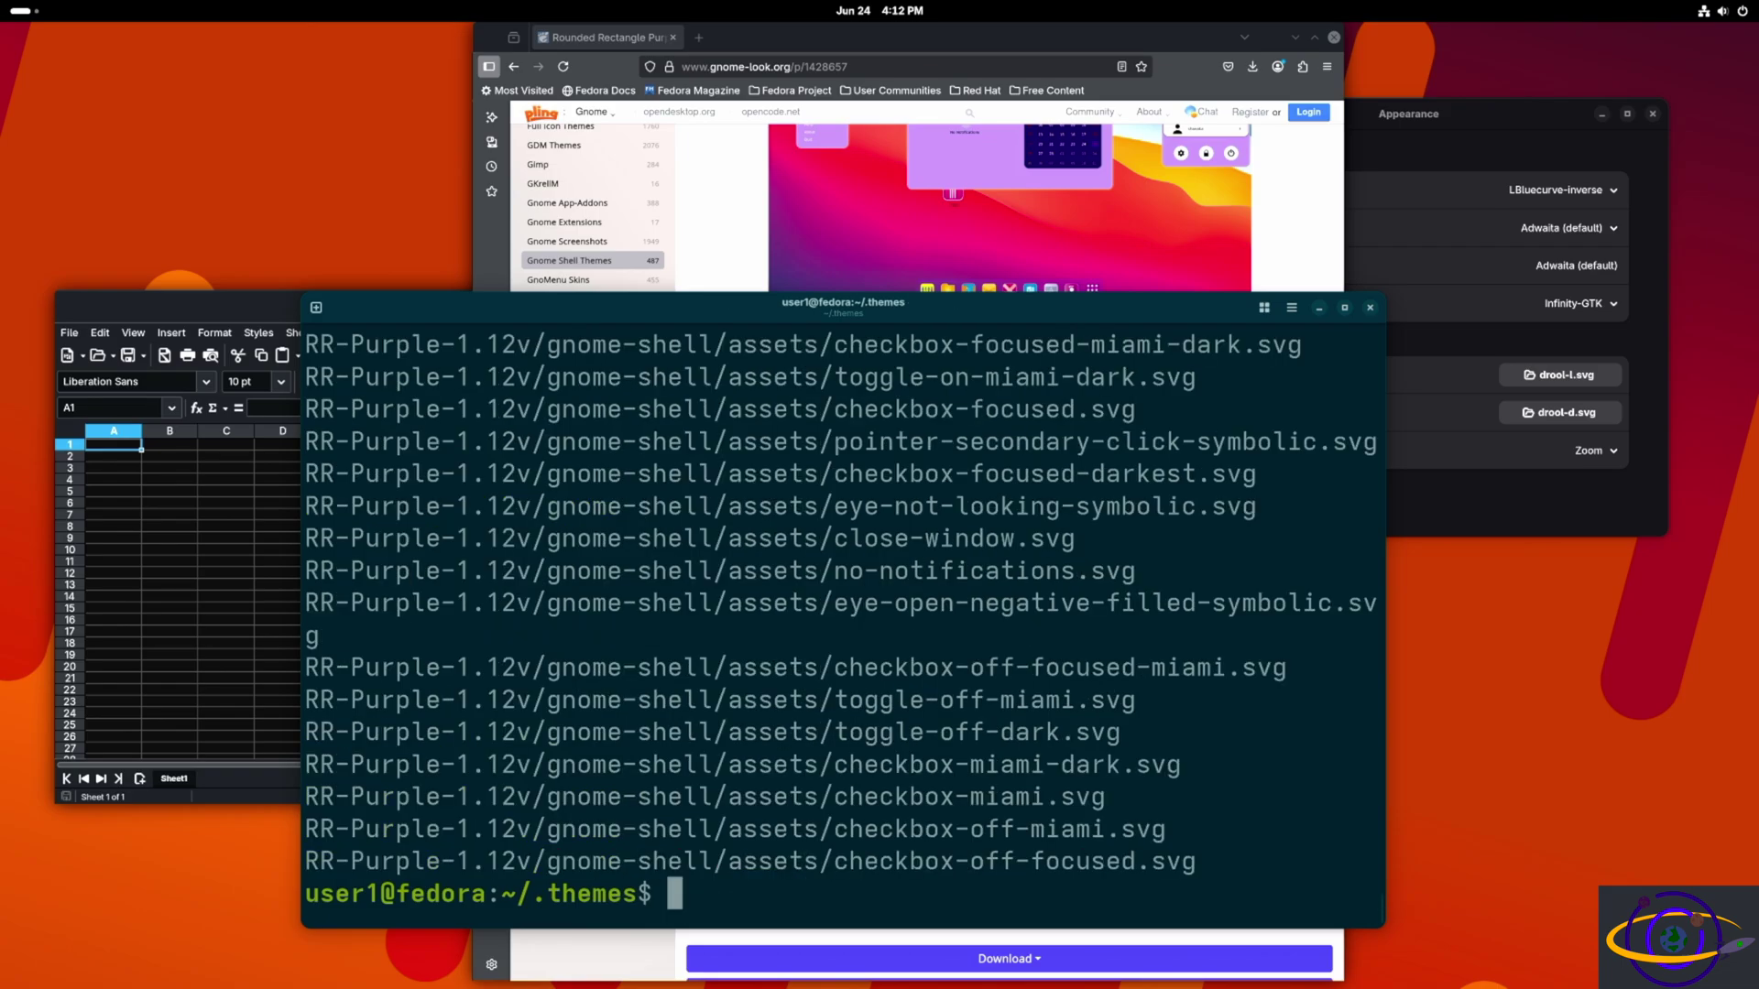
# Close and relaunch Tweaks, and show its Appearance settings.
pyautogui.click(1539, 165)
pyautogui.click(1654, 117)
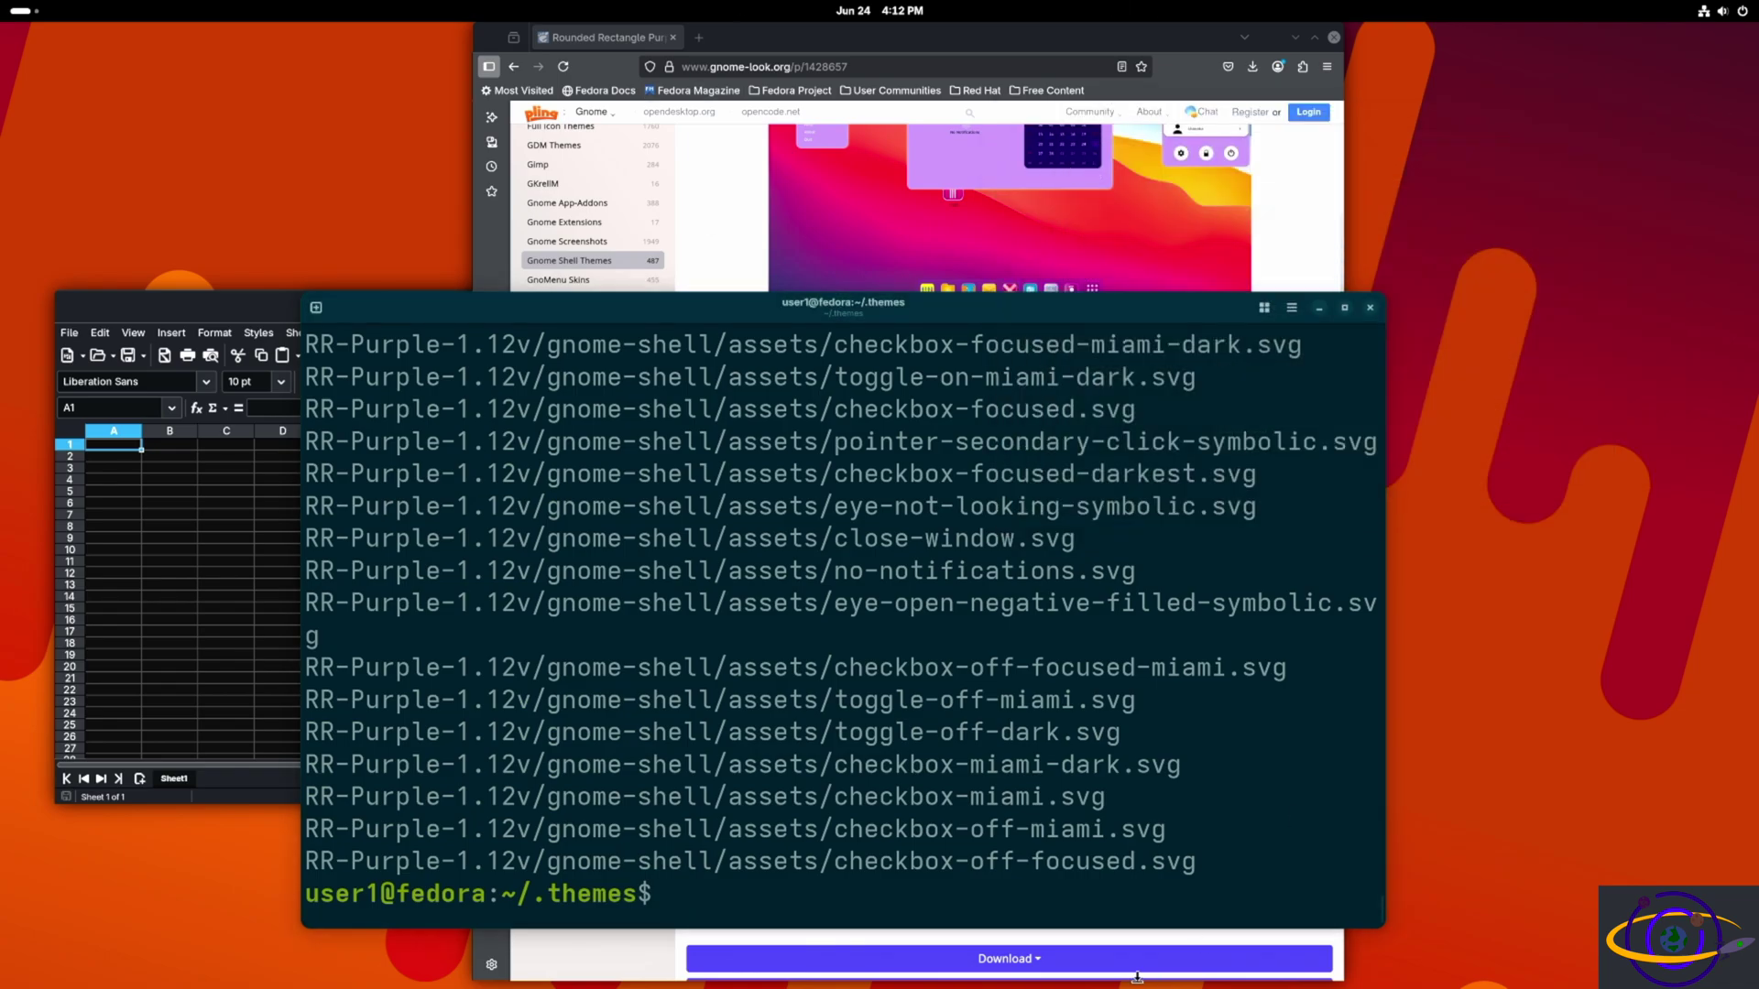
pyautogui.press('super')
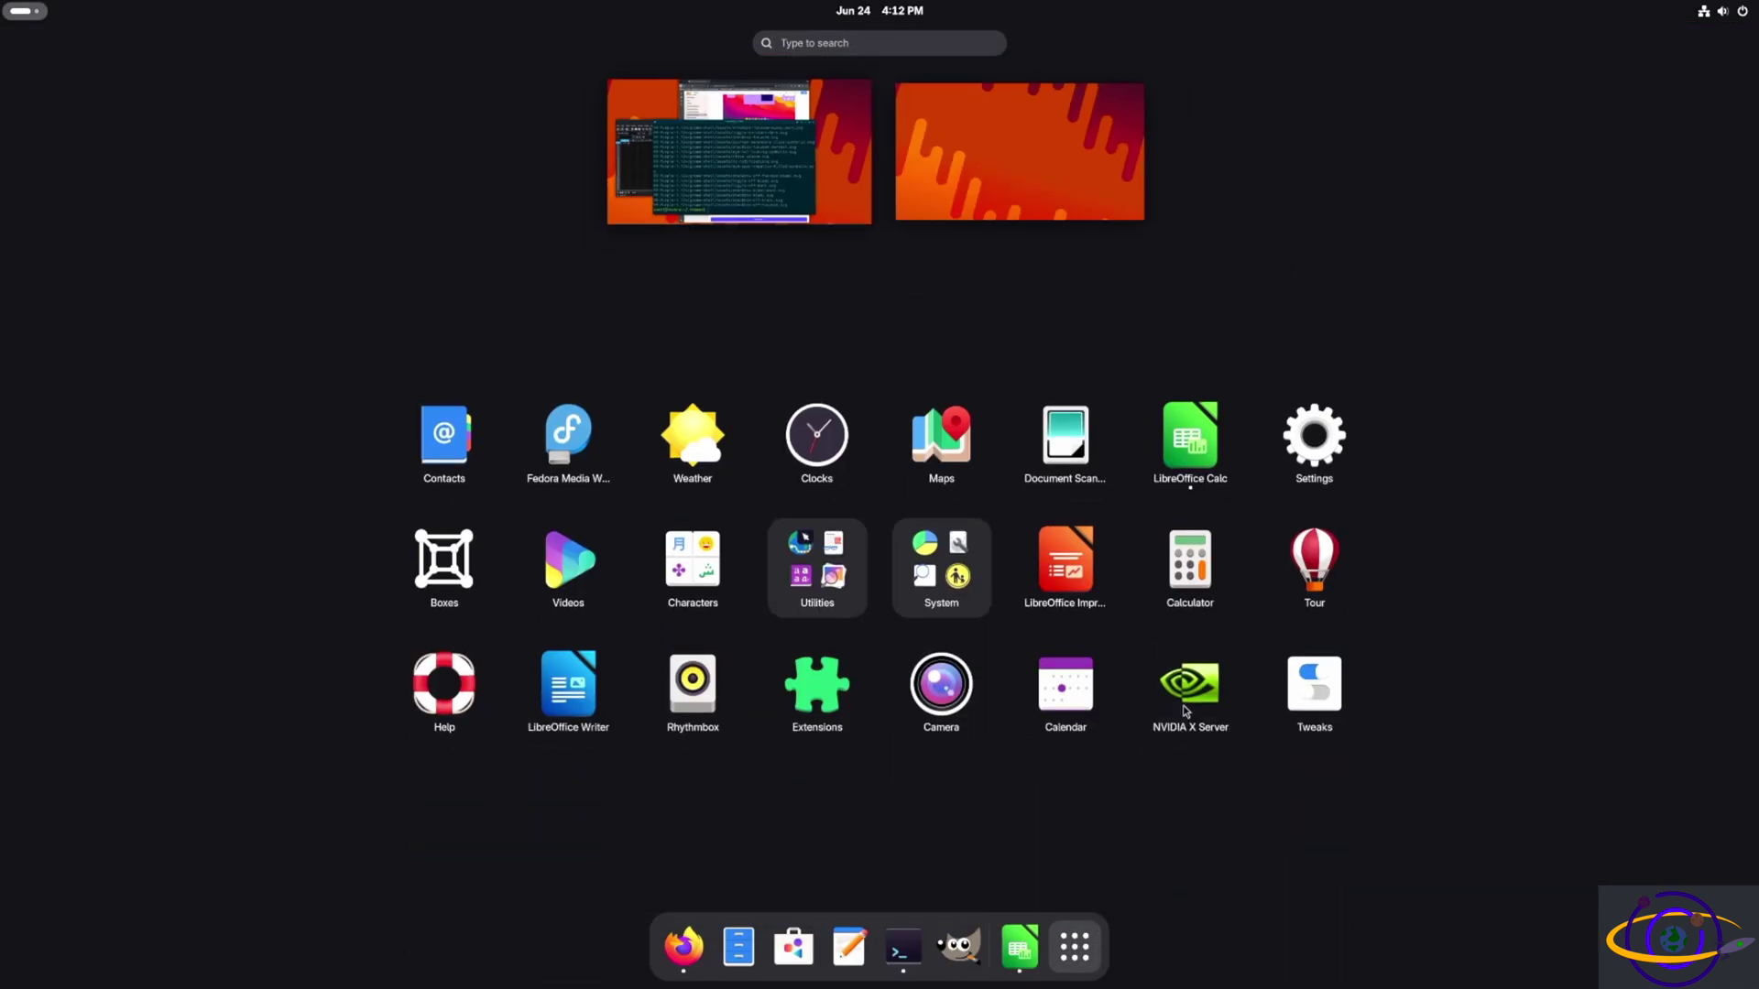
pyautogui.click(1338, 692)
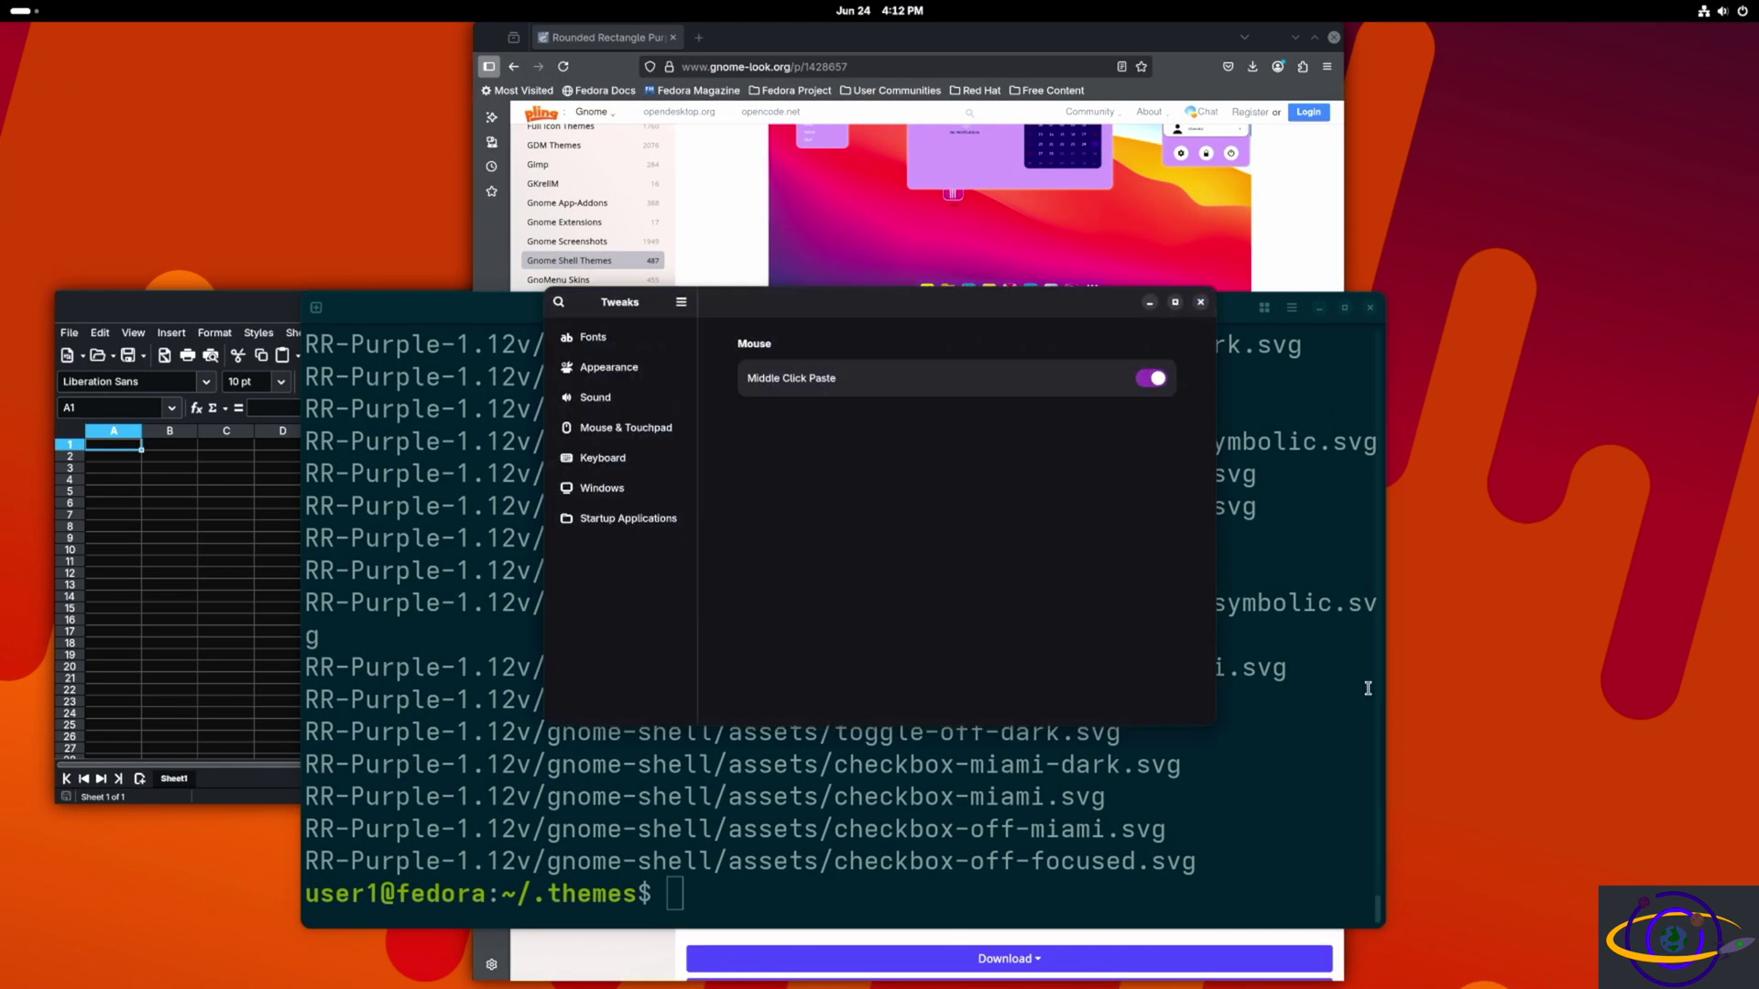
pyautogui.click(619, 379)
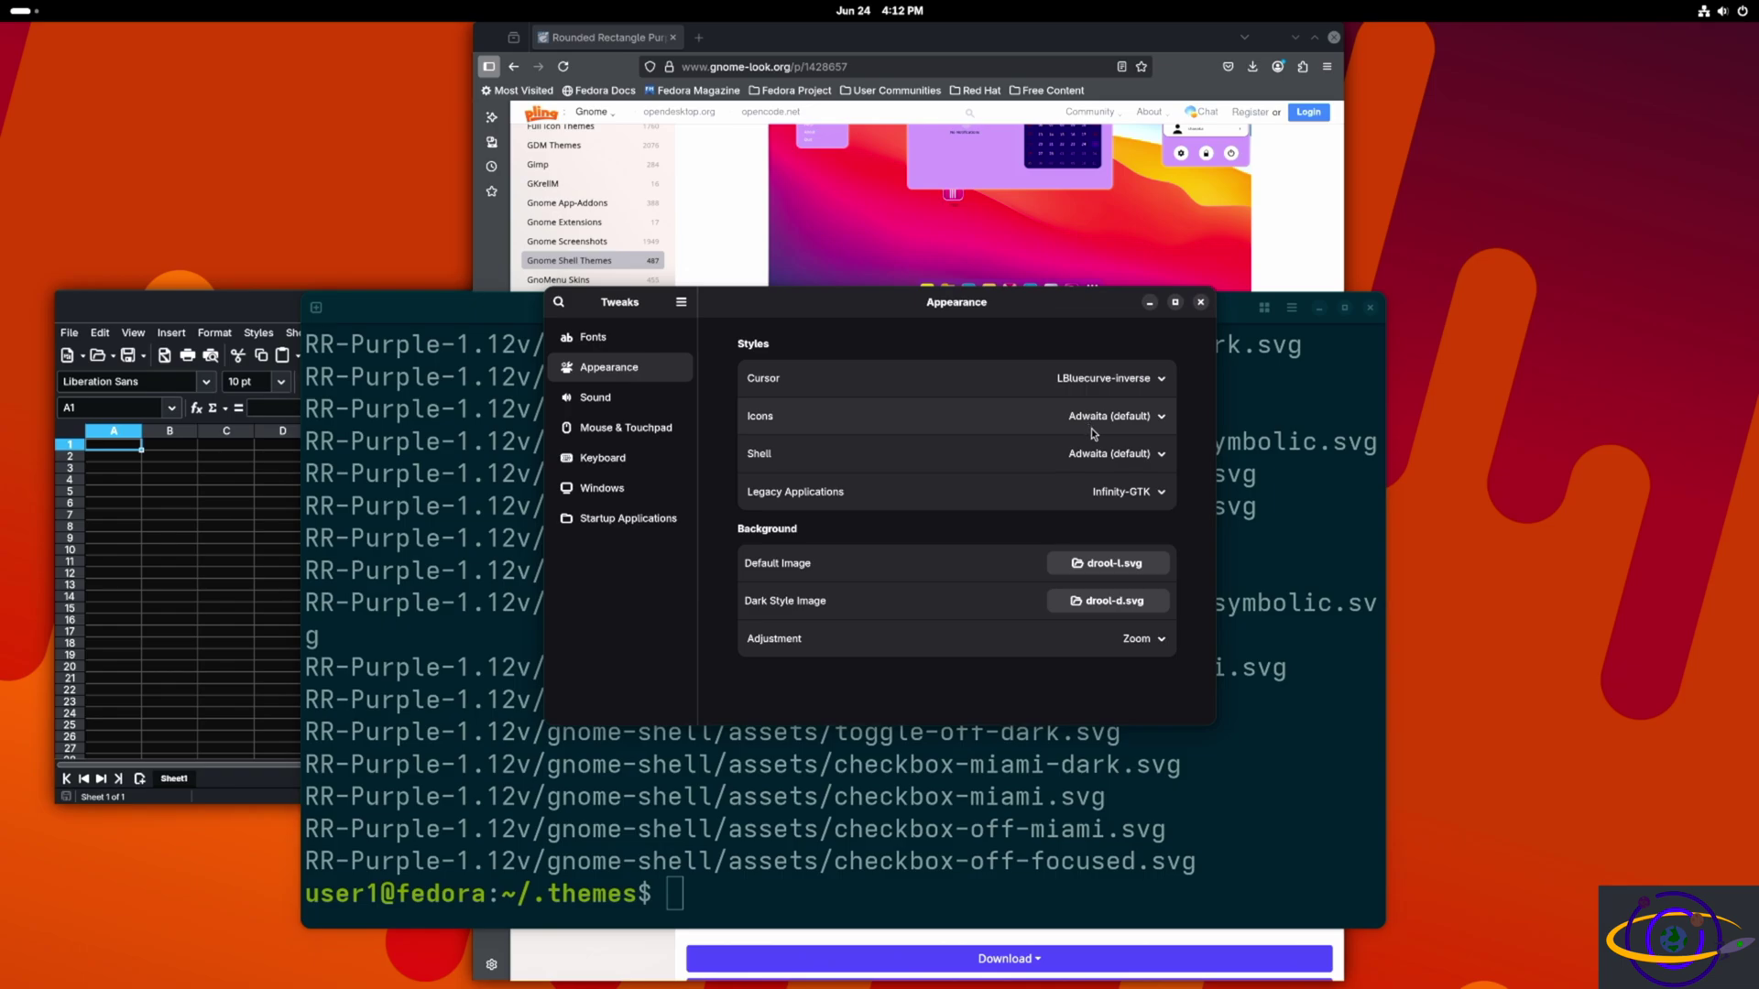
# Set the Shell theme in the Appearance settings to RR-Purple-1.12v.
pyautogui.click(1162, 494)
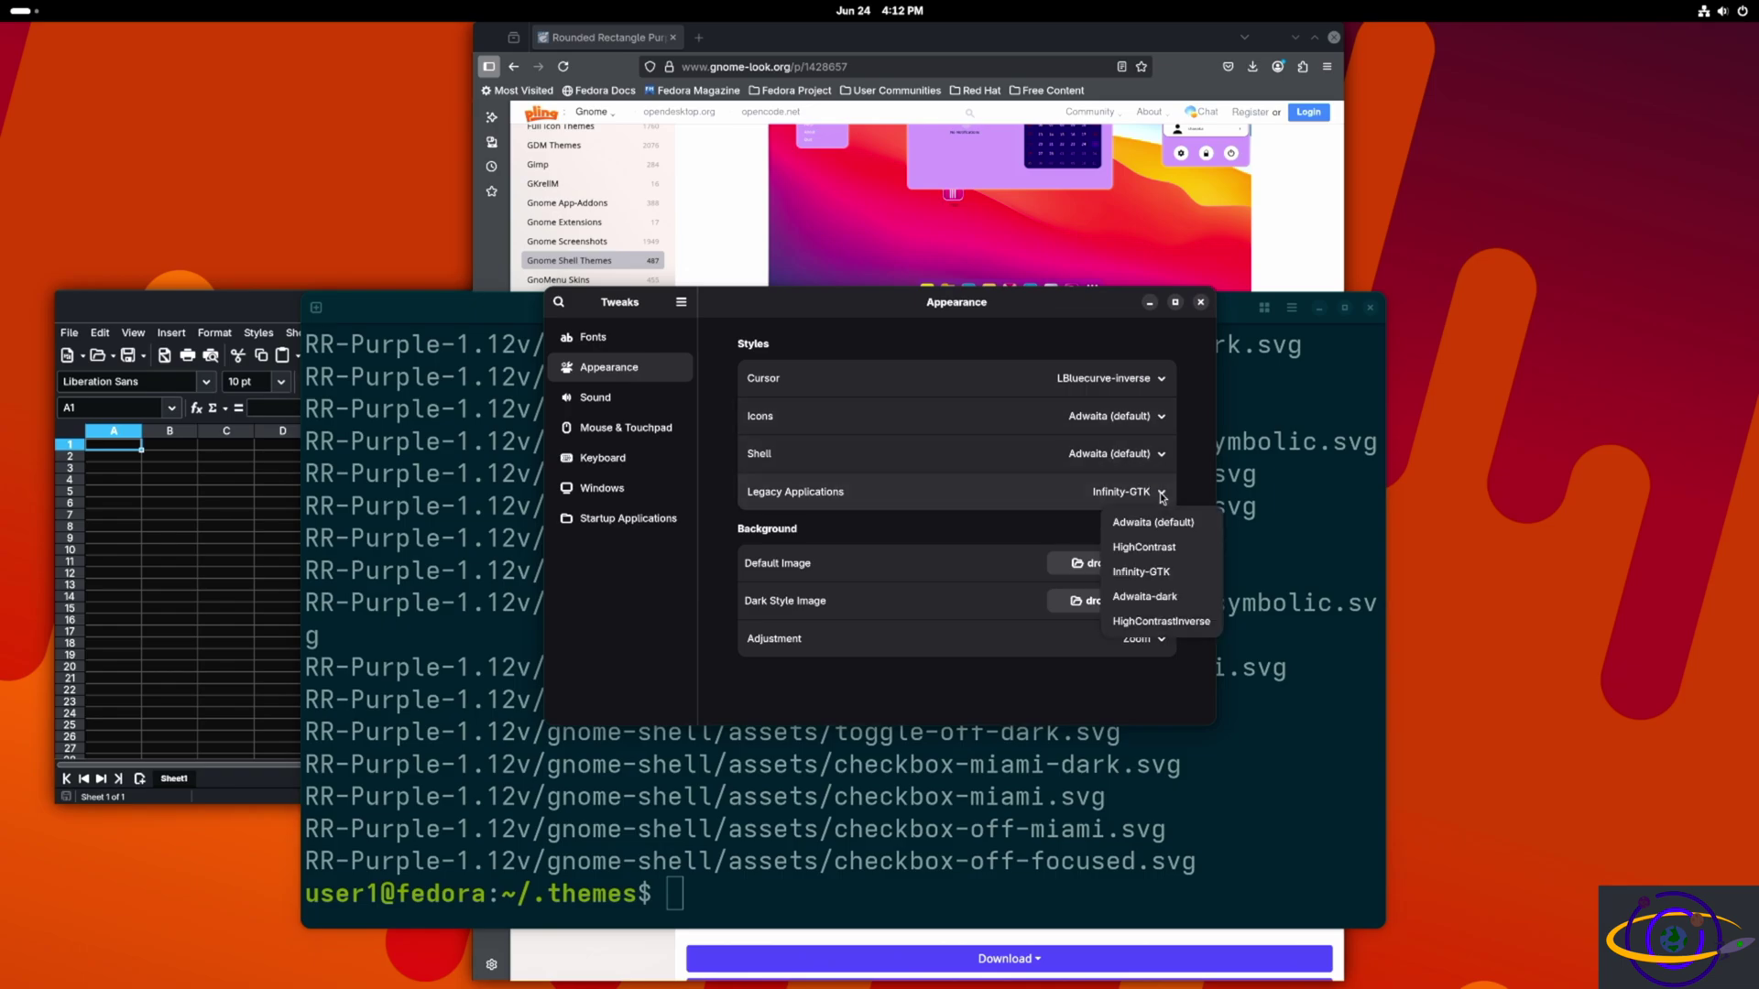
pyautogui.click(1160, 456)
pyautogui.click(1160, 456)
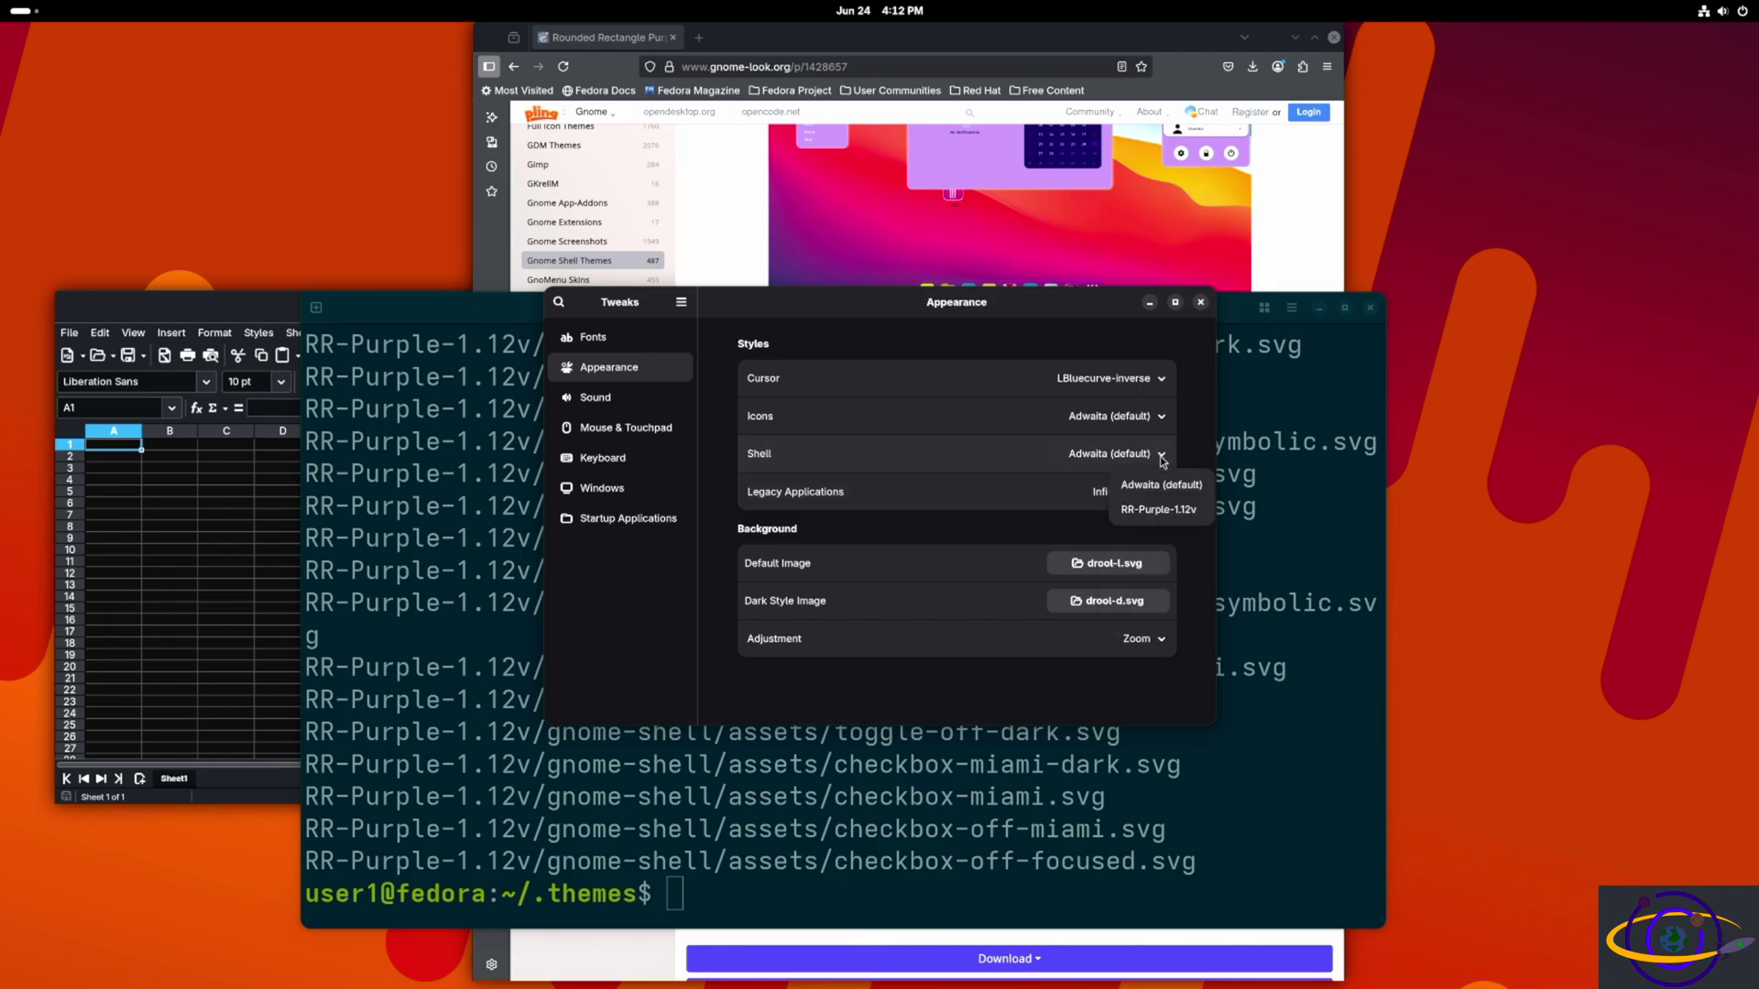
pyautogui.click(1036, 460)
pyautogui.click(1139, 497)
pyautogui.click(1139, 497)
pyautogui.click(1143, 458)
pyautogui.click(1164, 514)
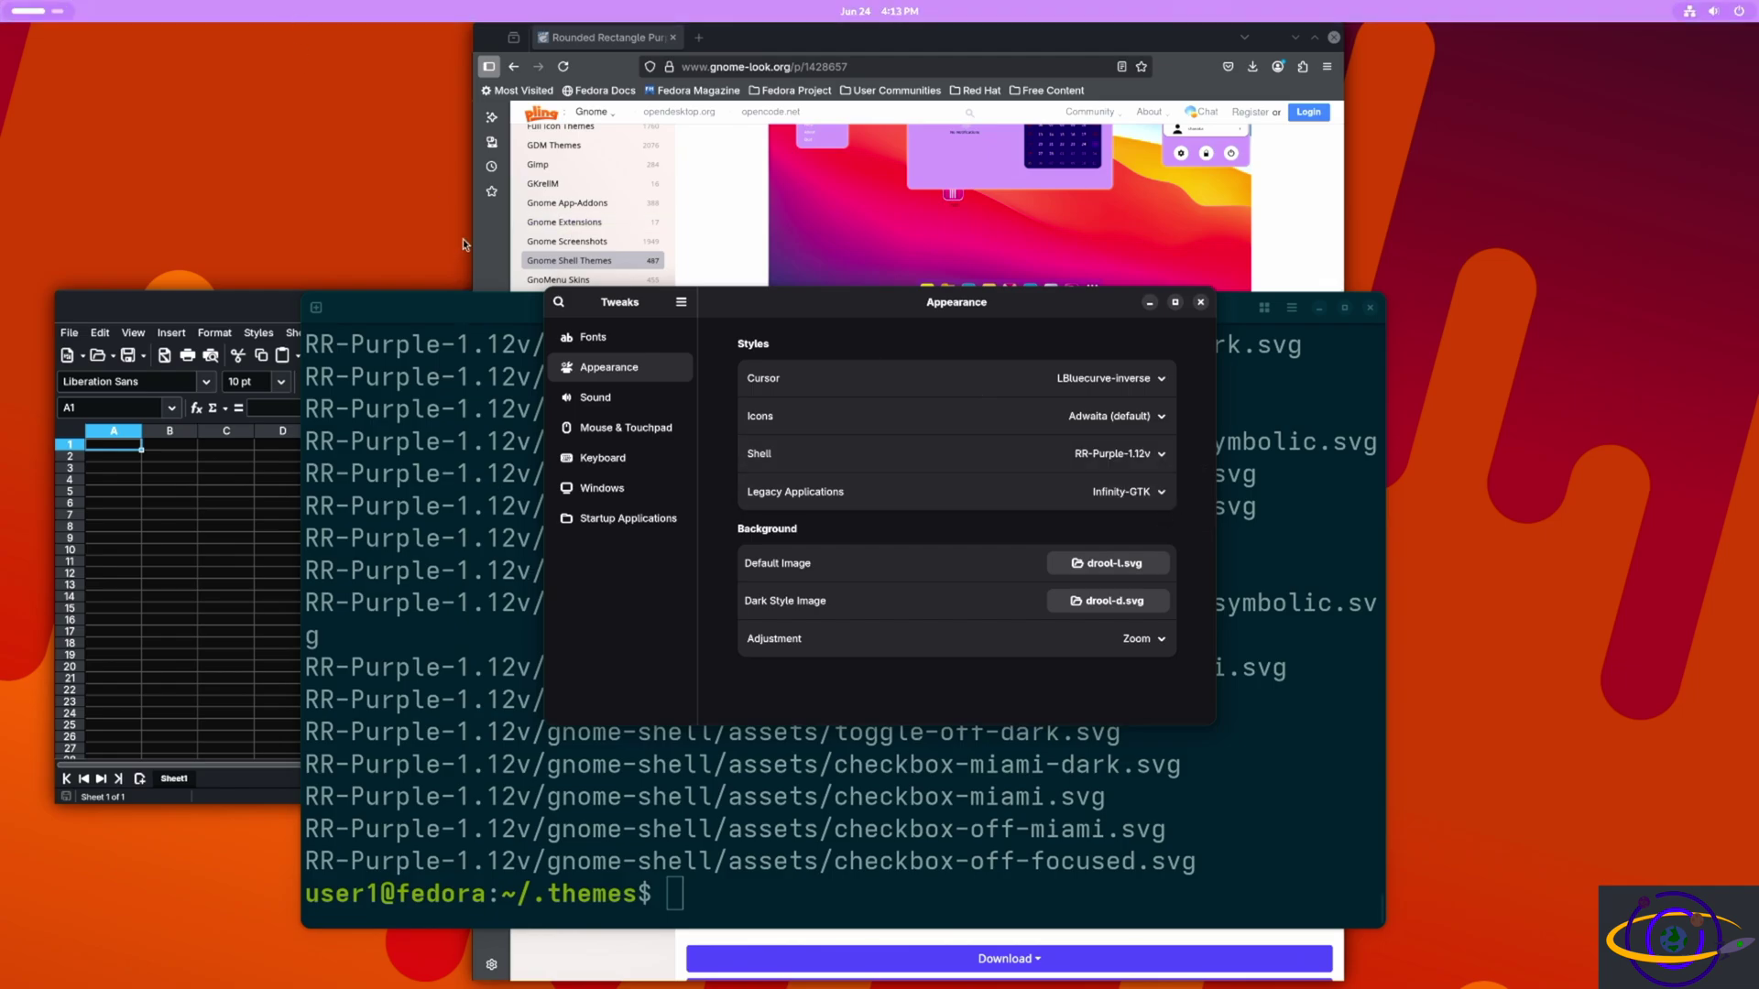
# Examine how the new shell theme styles the top bar, search field and dock in the Activities overview.
pyautogui.press('super')
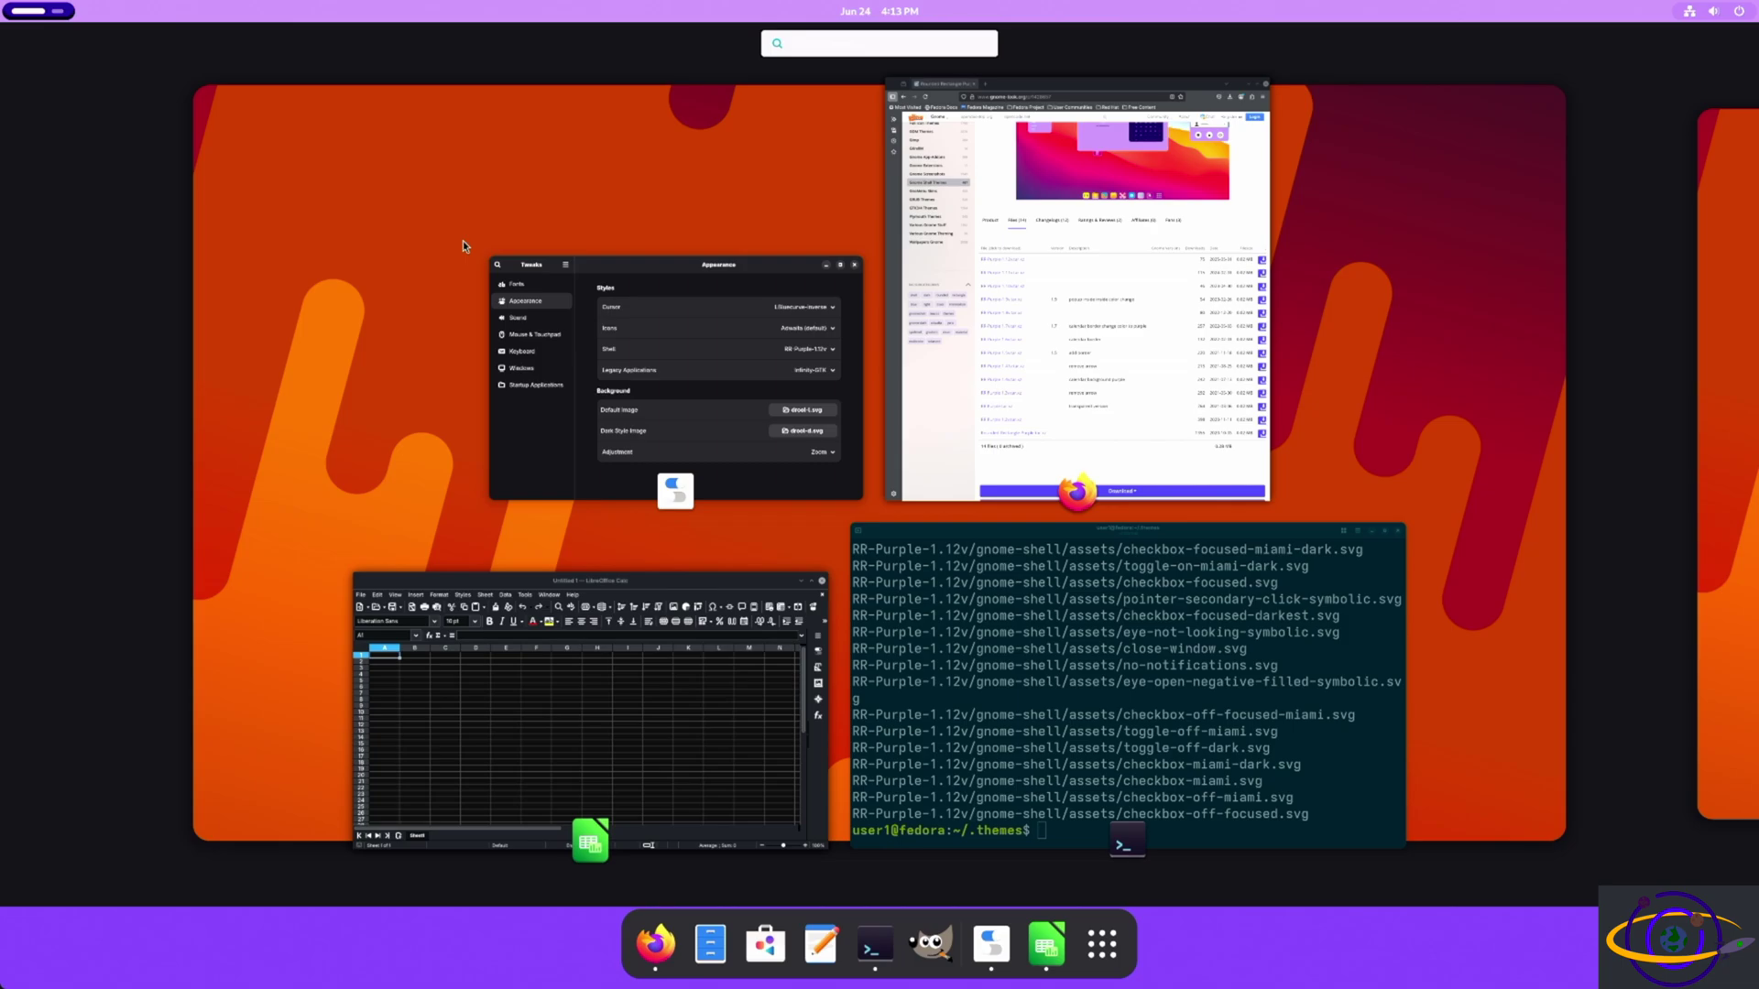
pyautogui.press('Right')
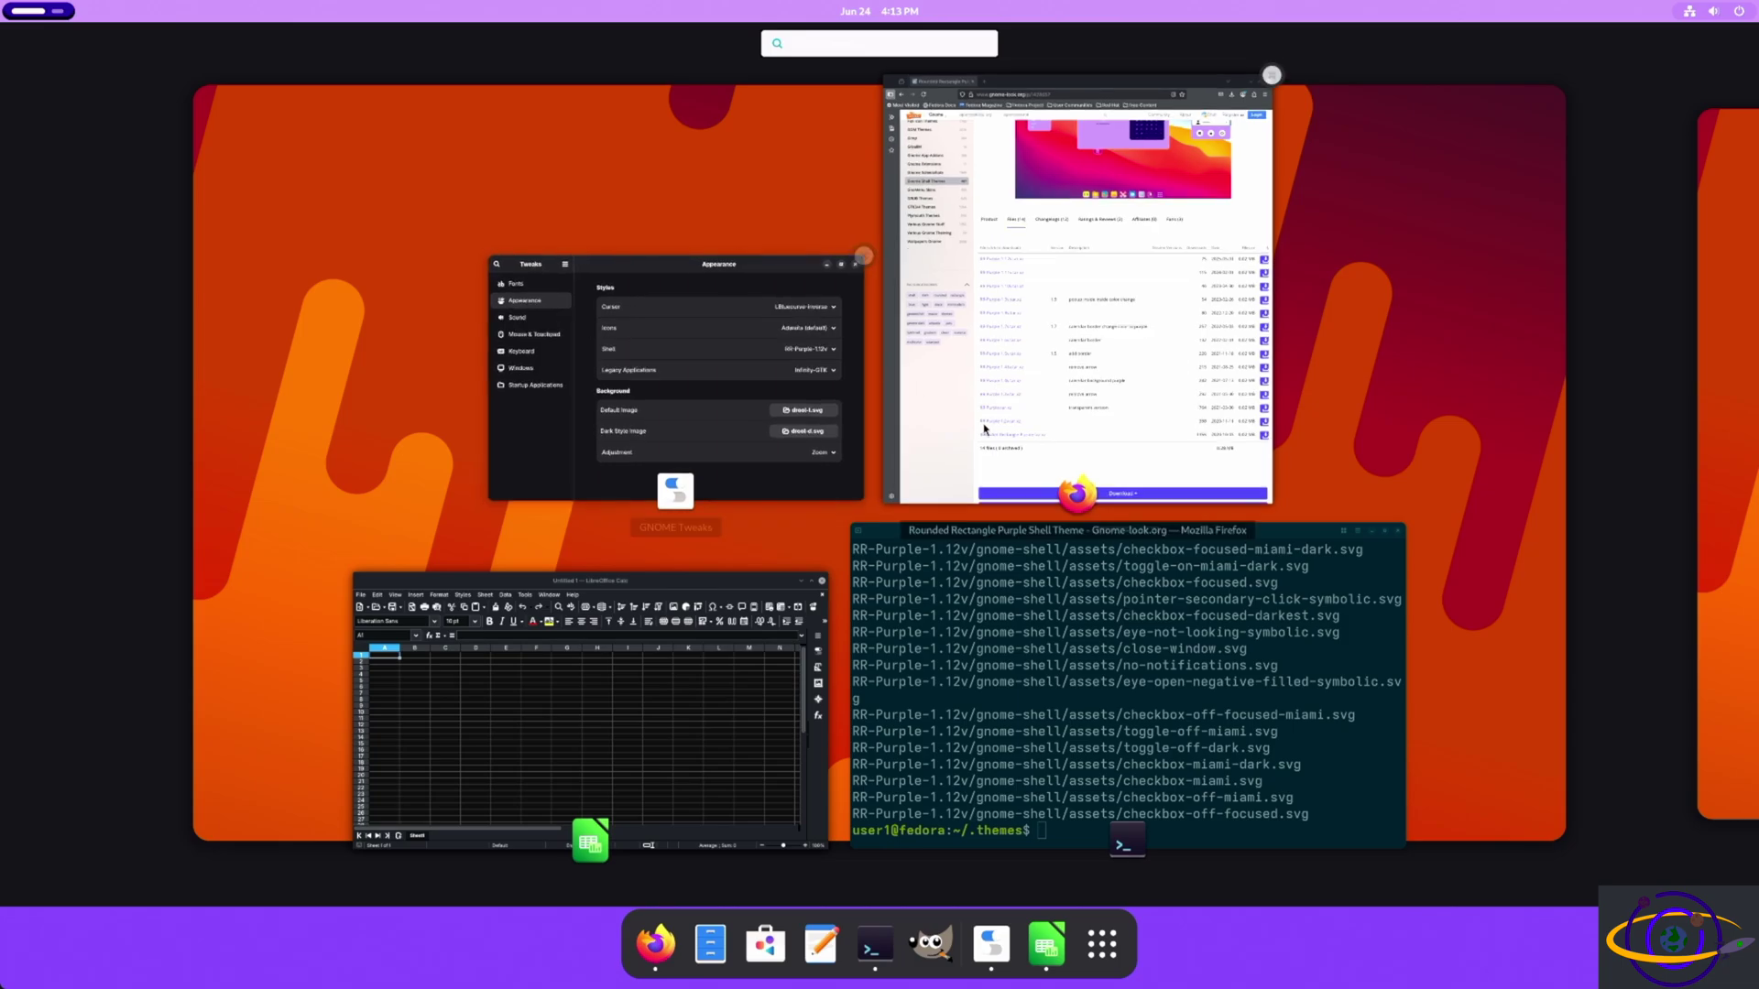
pyautogui.press('super')
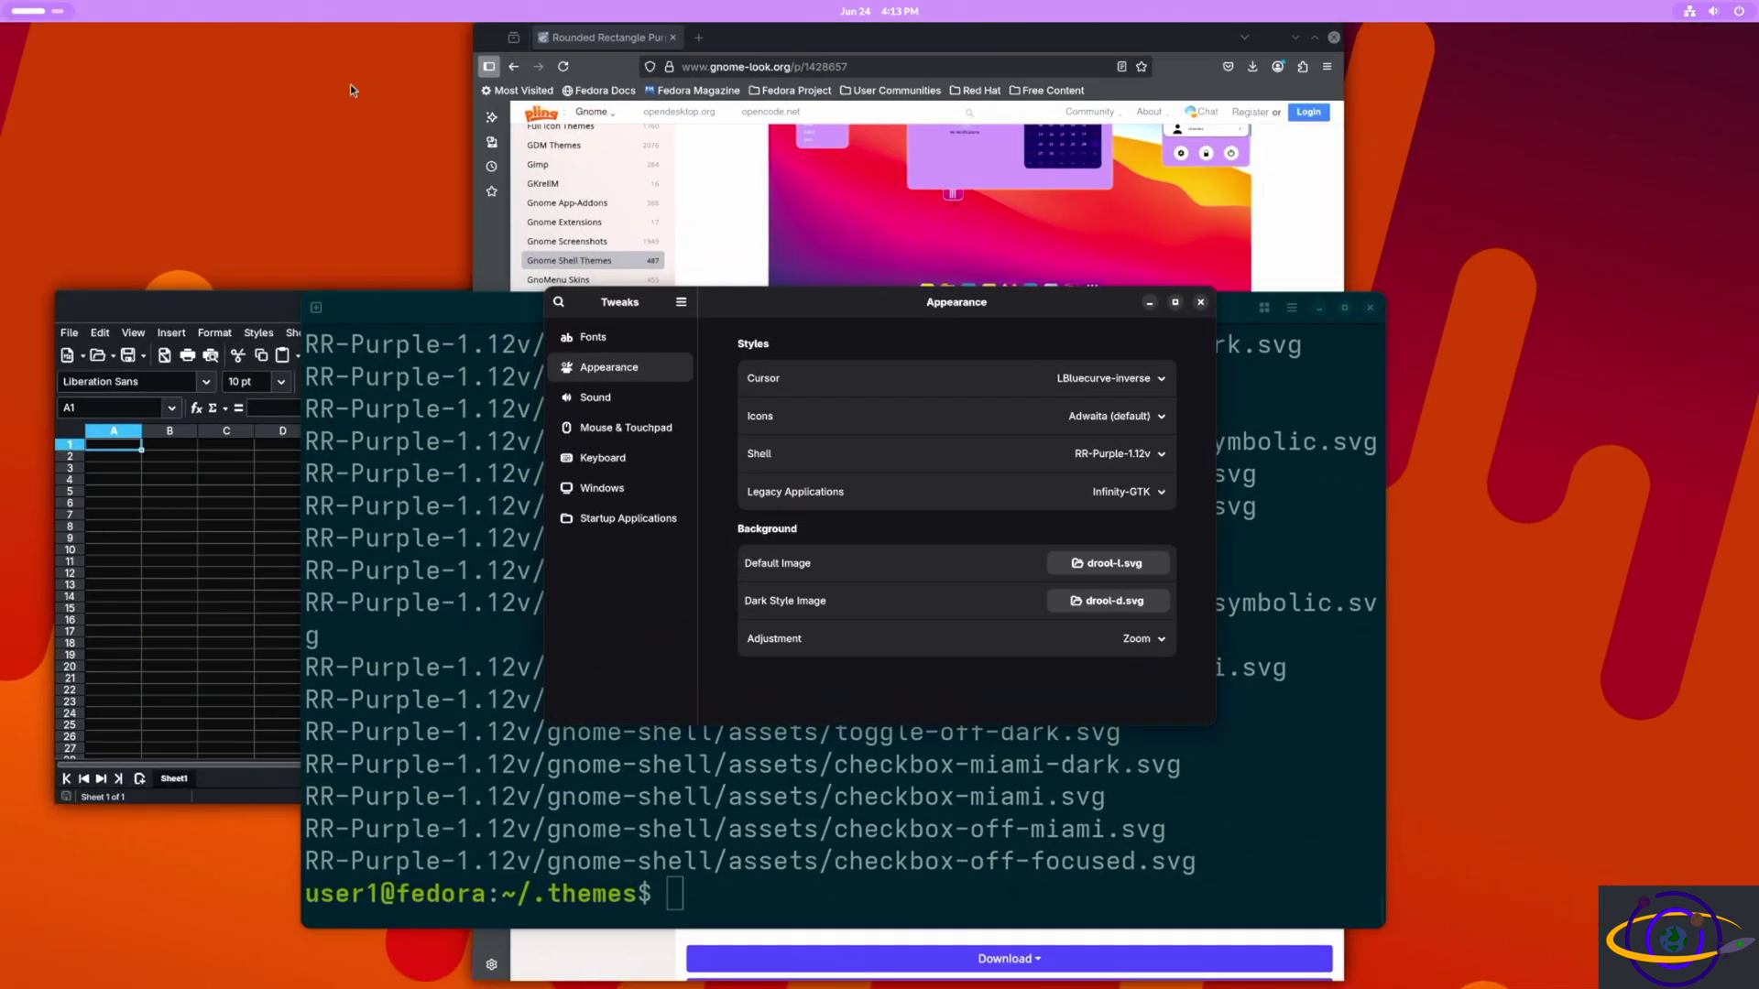
pyautogui.click(60, 12)
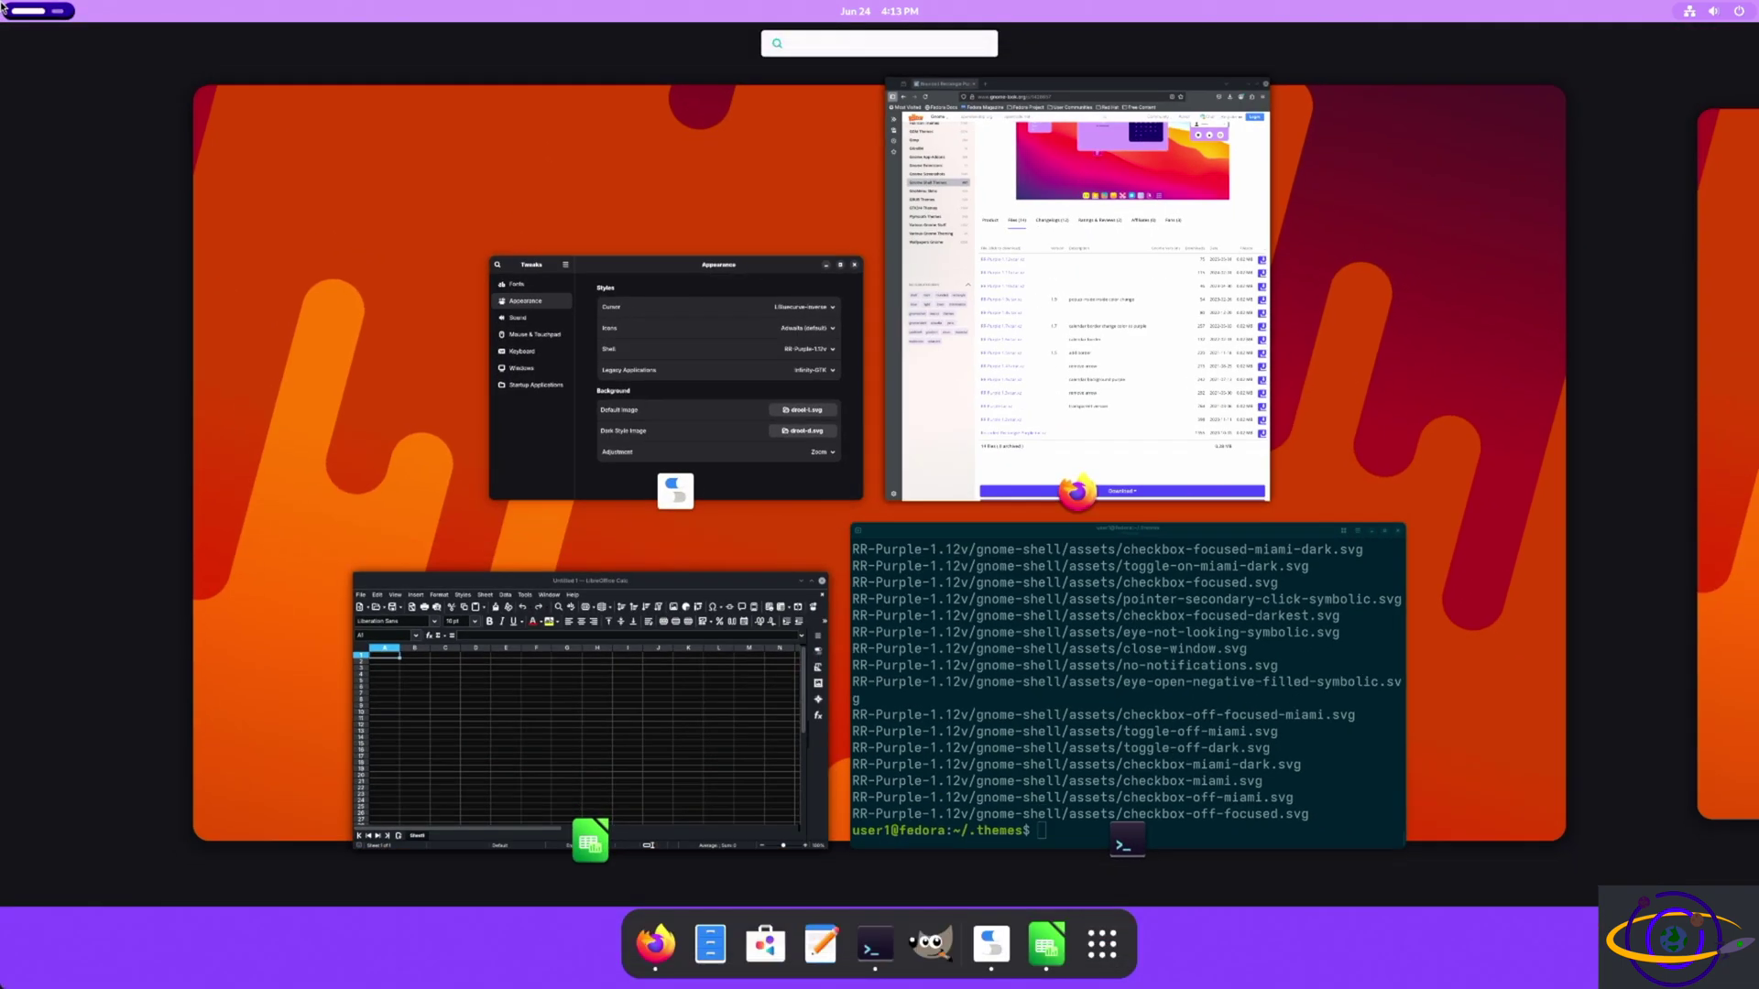
pyautogui.click(61, 13)
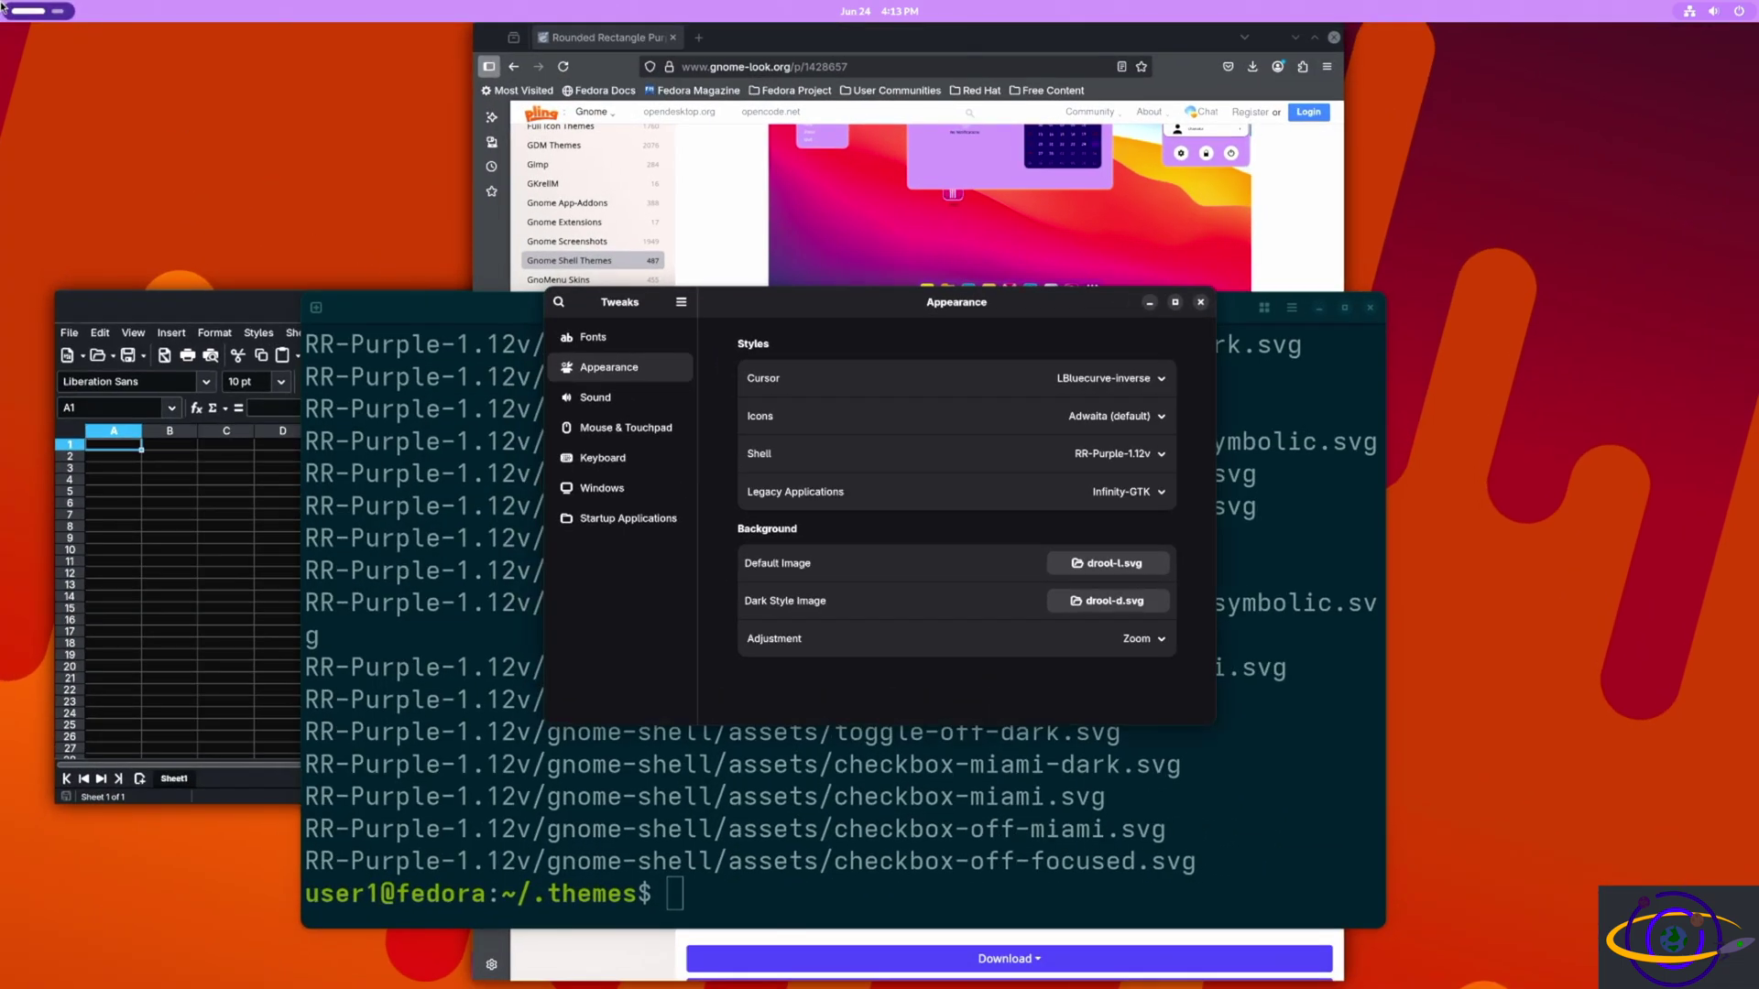
pyautogui.press('super')
pyautogui.click(820, 303)
pyautogui.press('super')
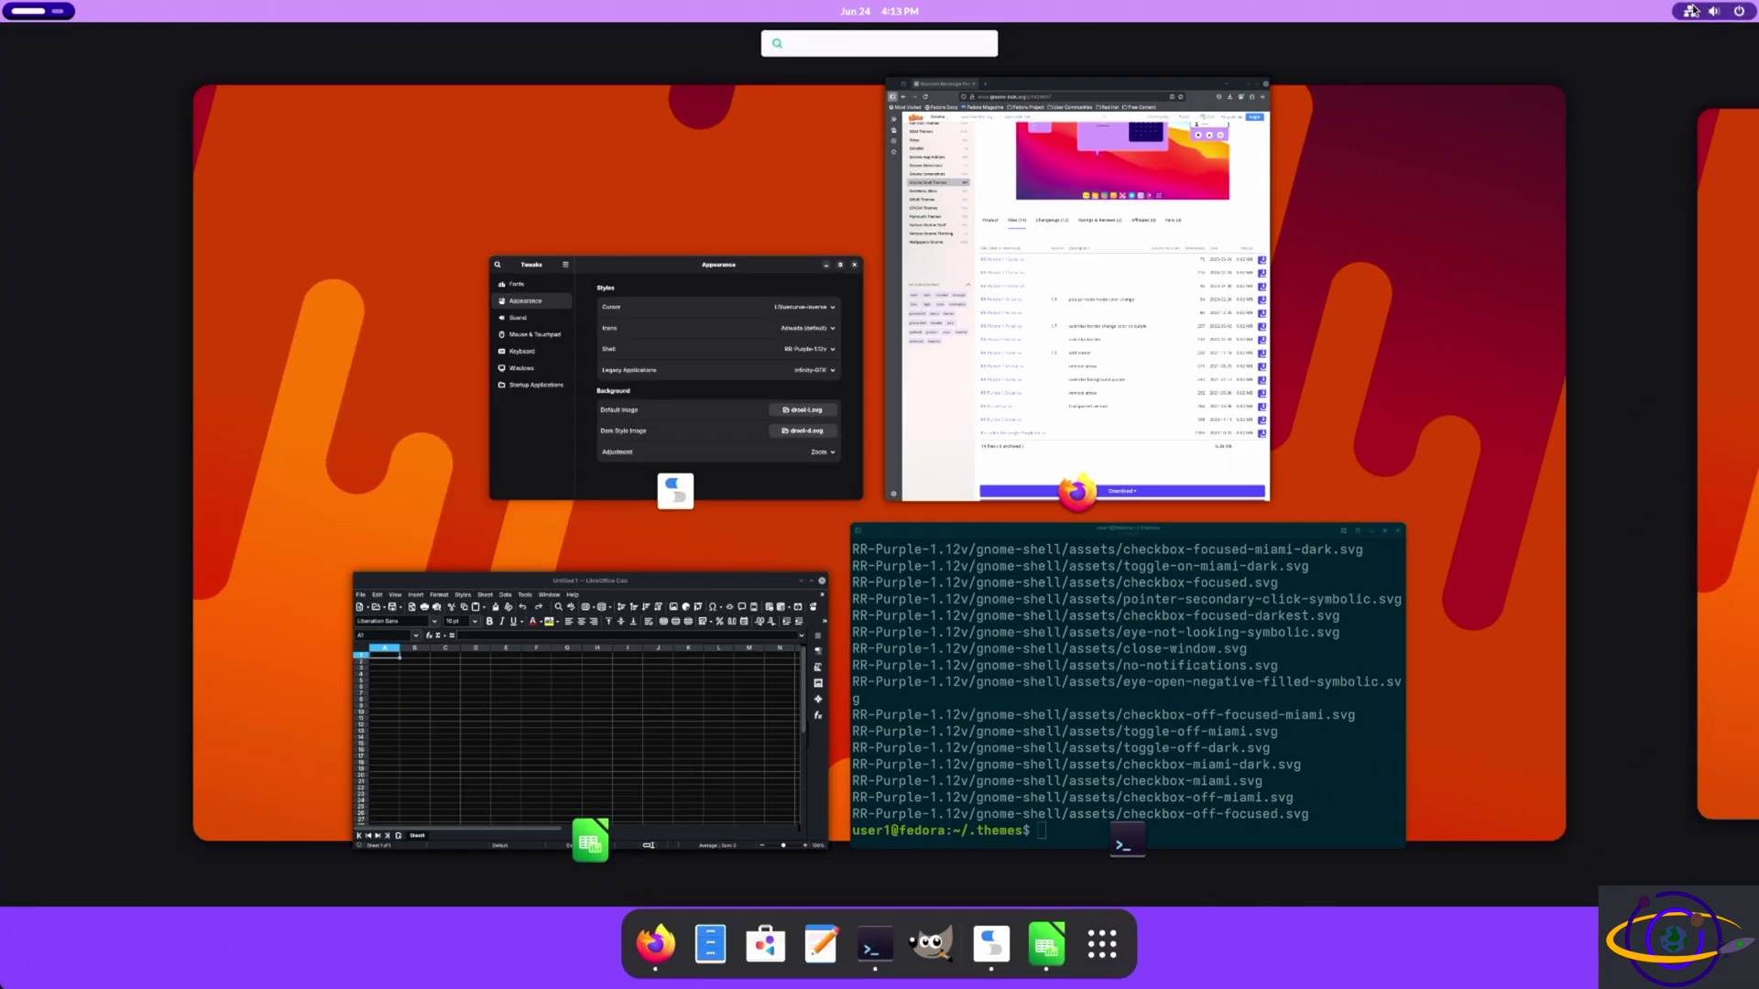
# View the themed quick settings from the system area, close them, and return to the Activities overview.
pyautogui.click(1693, 11)
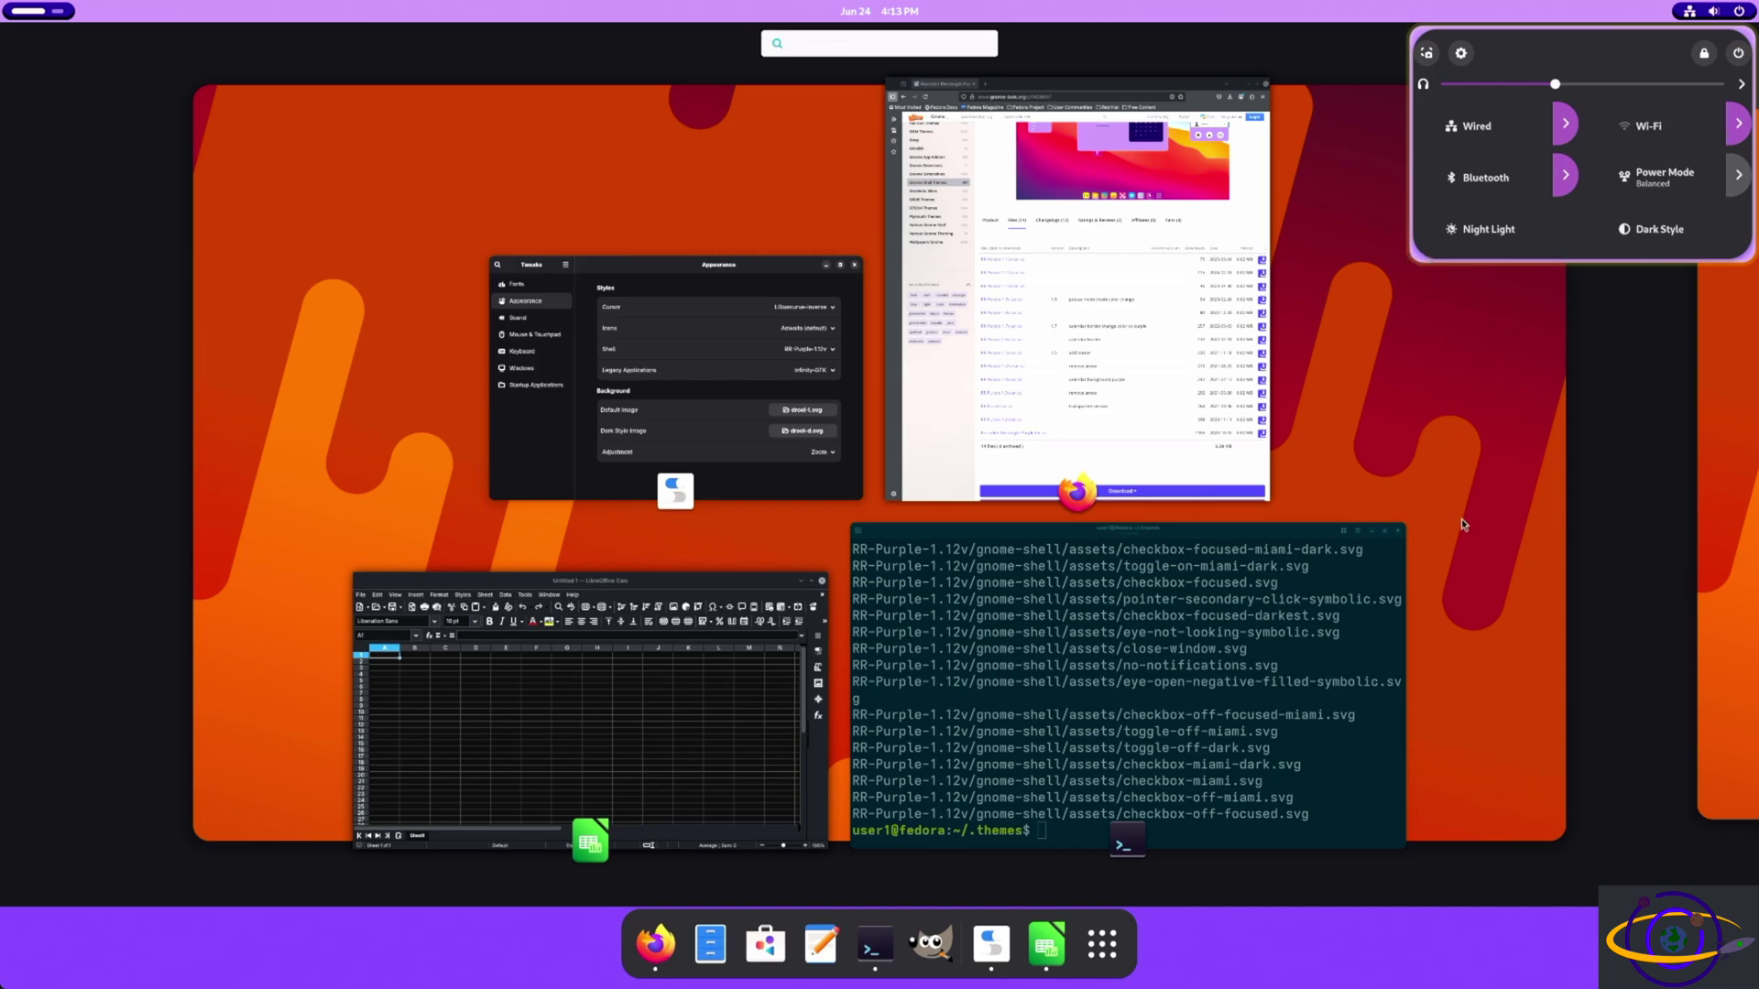
pyautogui.click(1476, 606)
pyautogui.click(1476, 607)
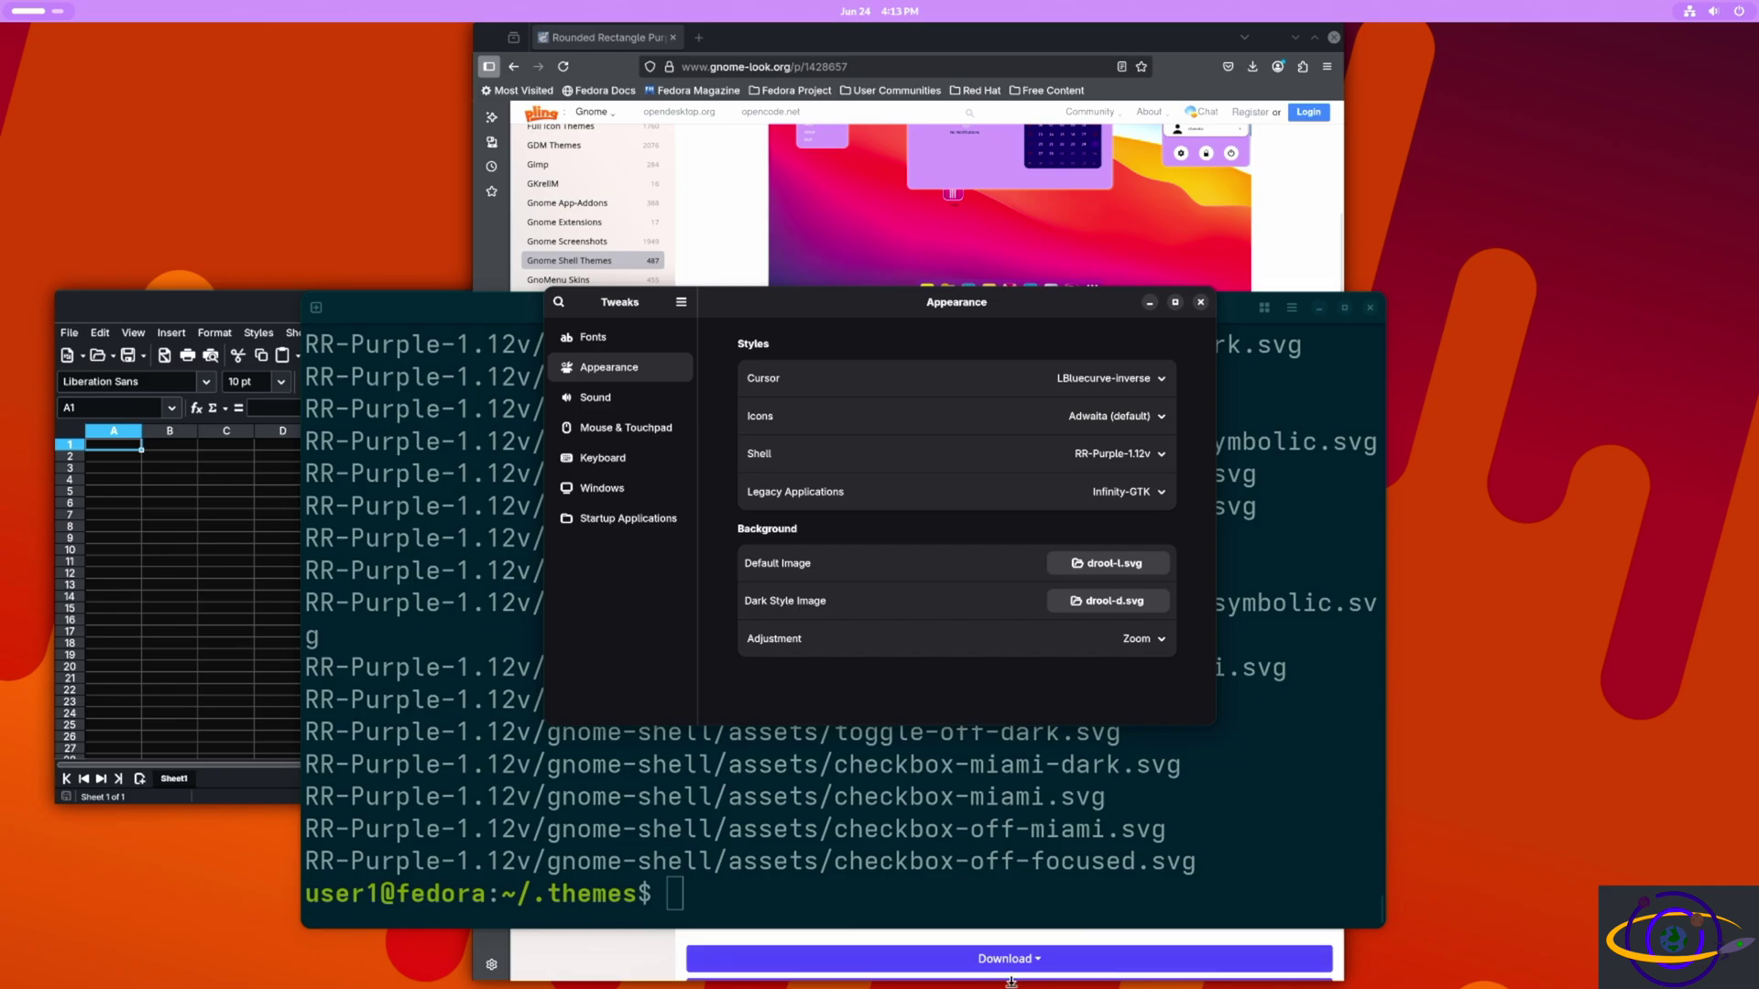
pyautogui.press('super')
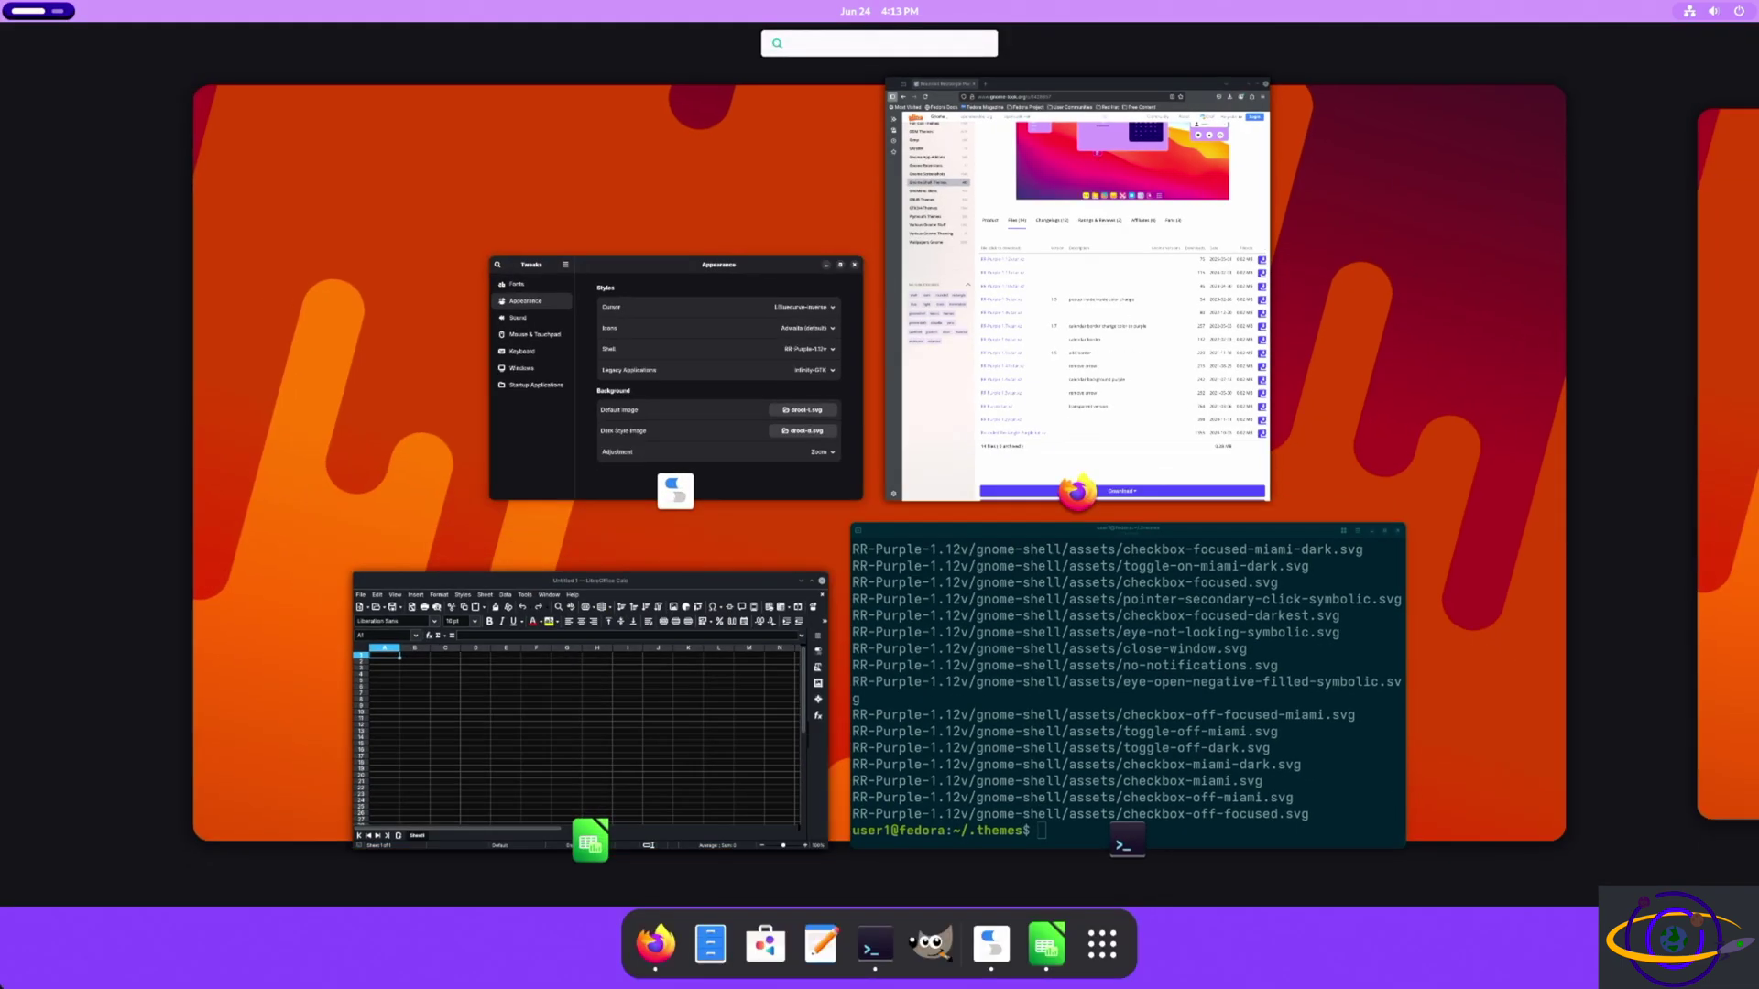
# Open Files and Settings to inspect how their windows look under the applied themes, and close Settings.
pyautogui.click(710, 944)
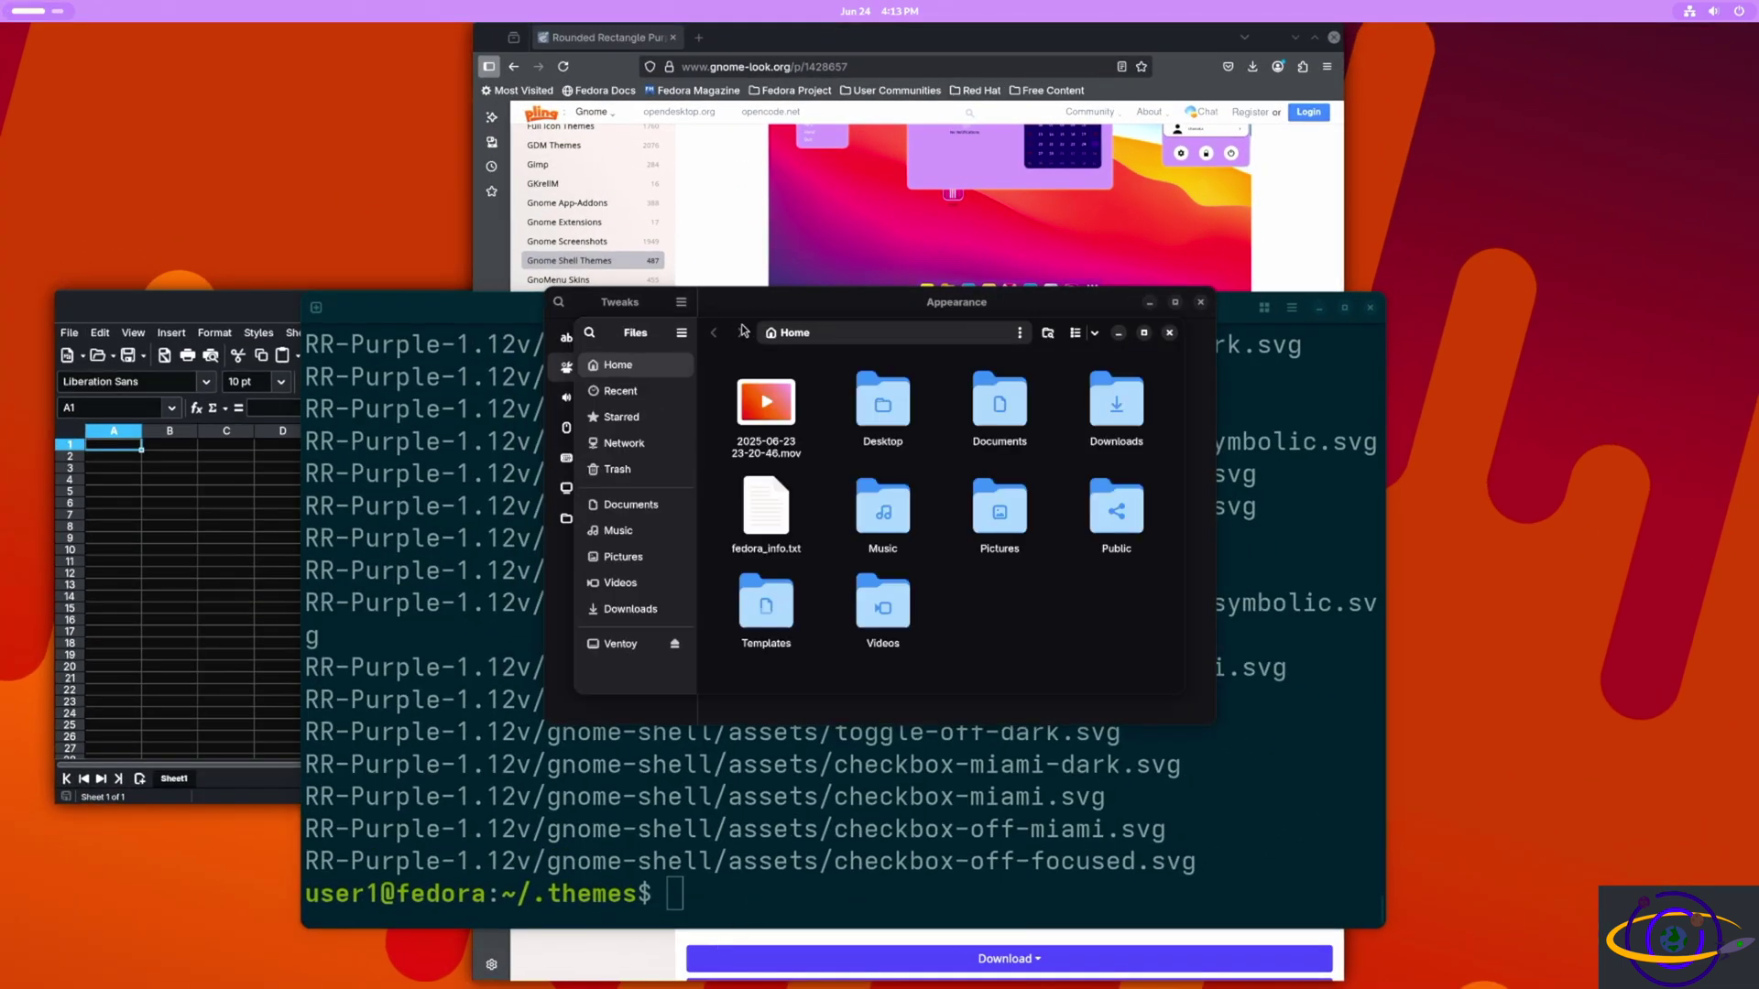
pyautogui.moveTo(744, 339); pyautogui.dragTo(313, 119)
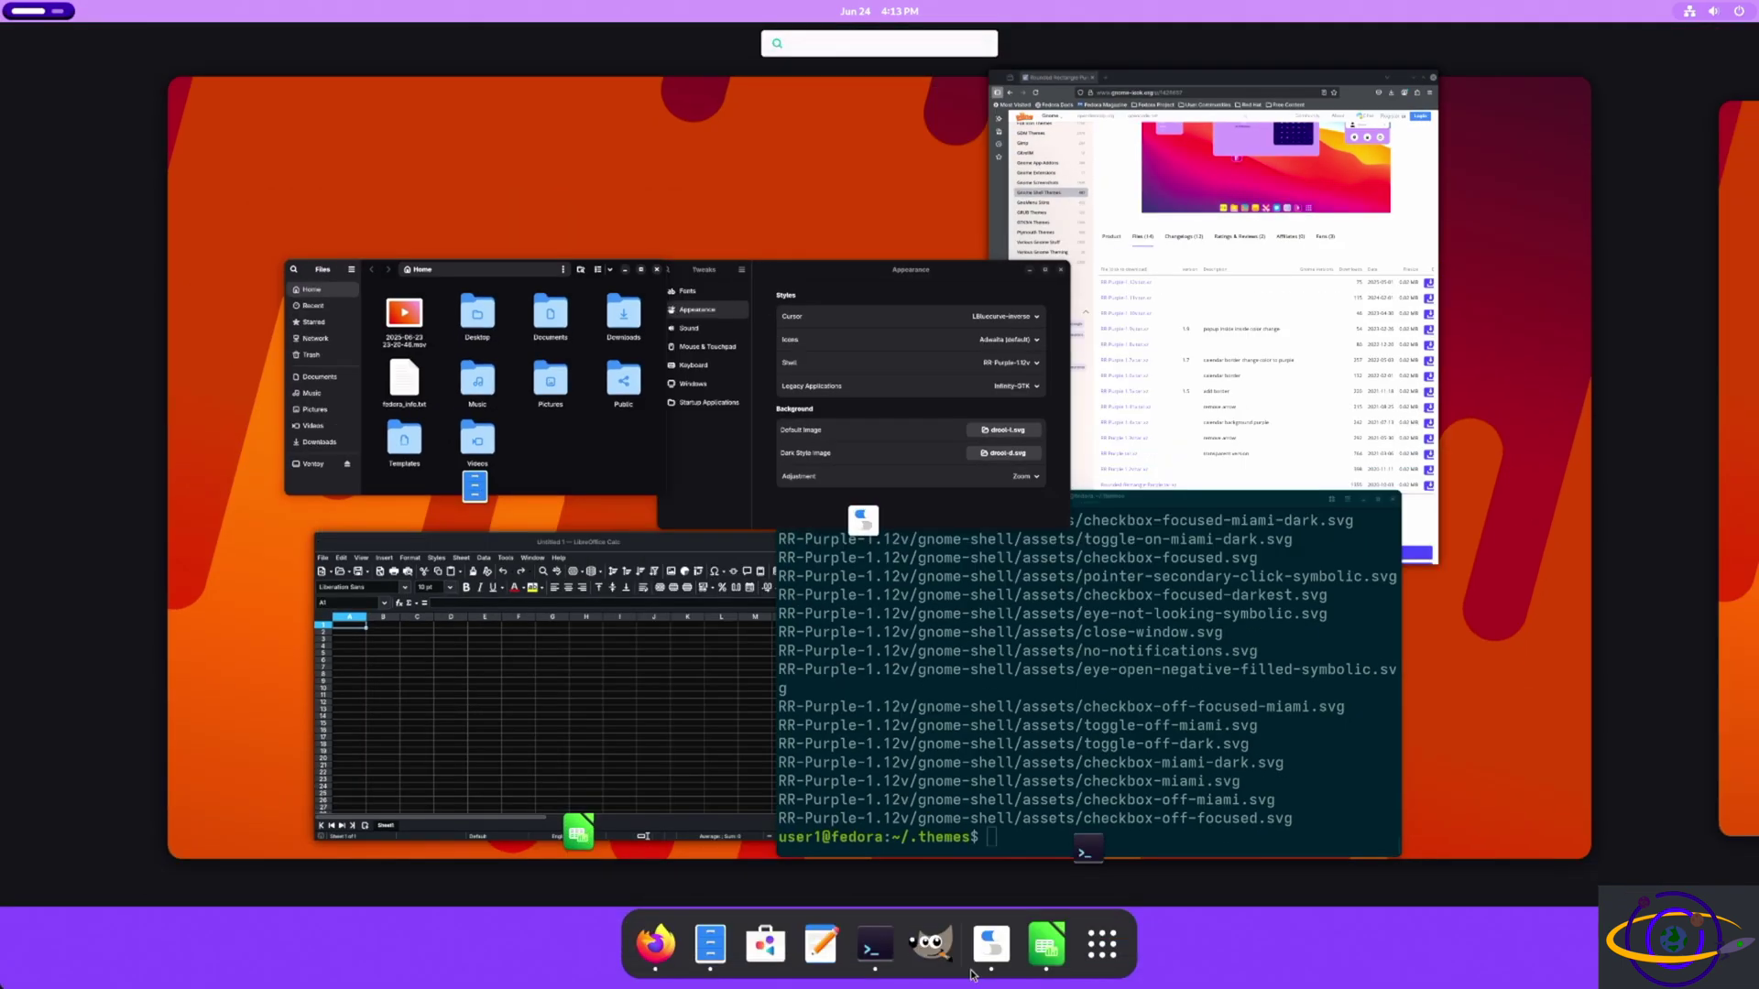
pyautogui.press('super')
pyautogui.click(1103, 945)
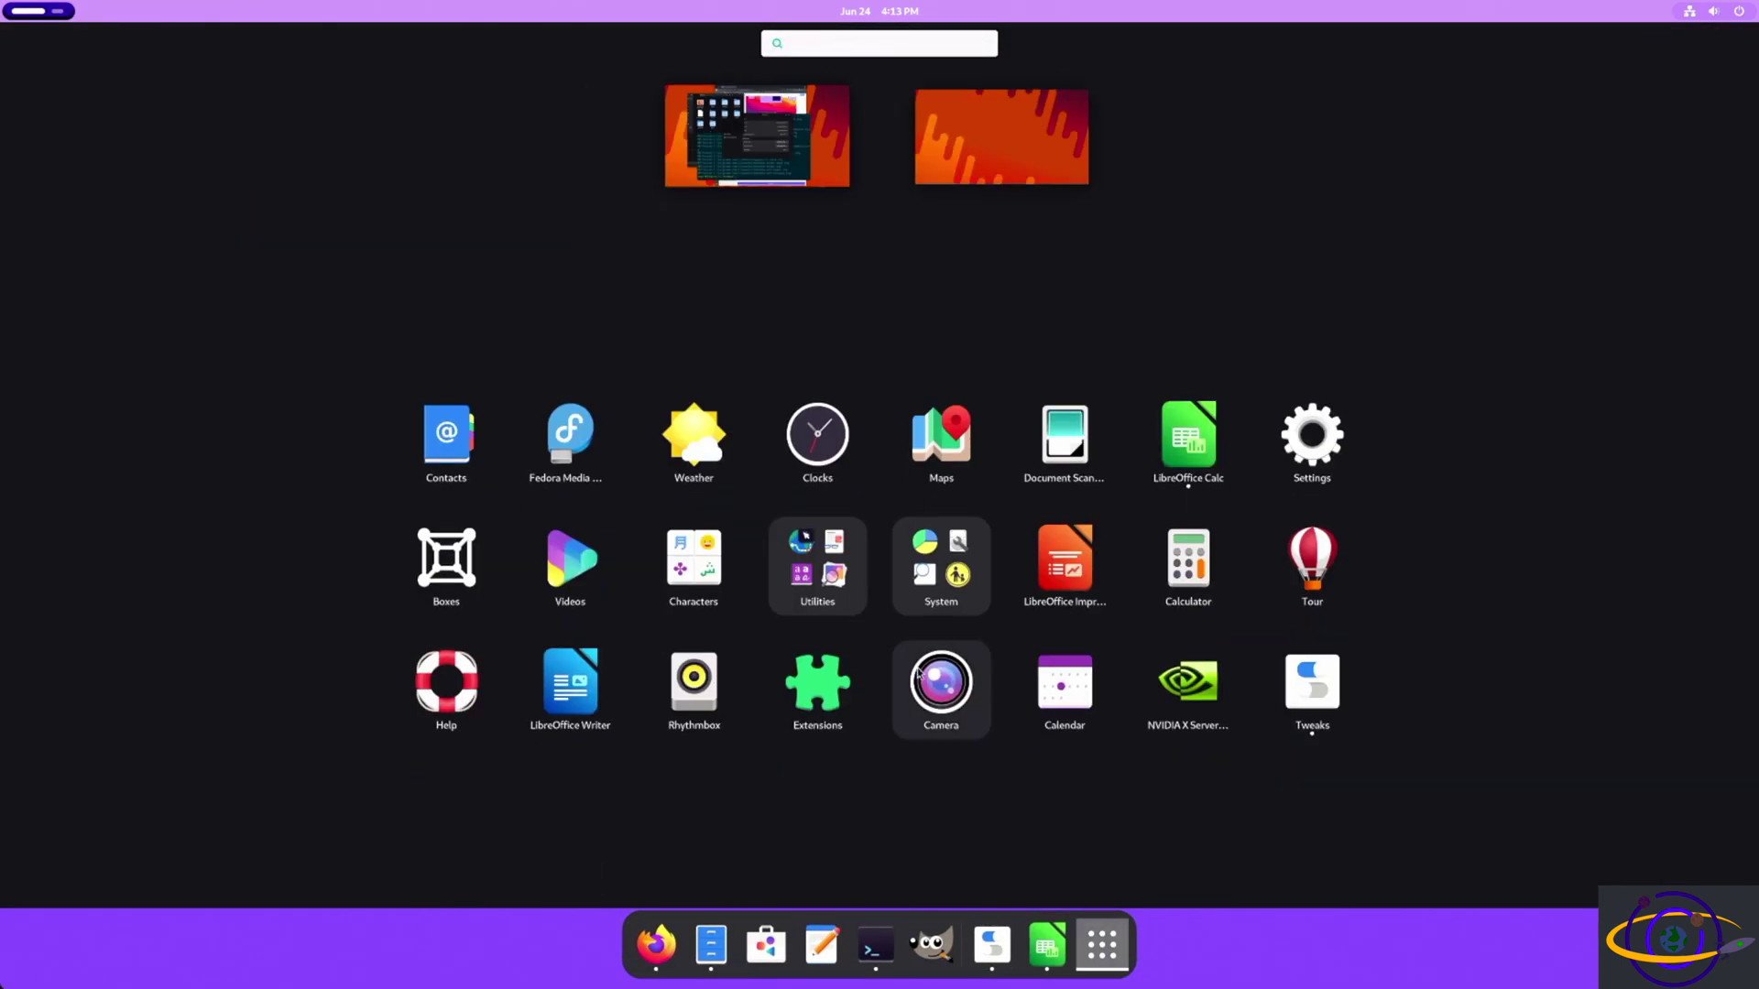
pyautogui.click(1312, 436)
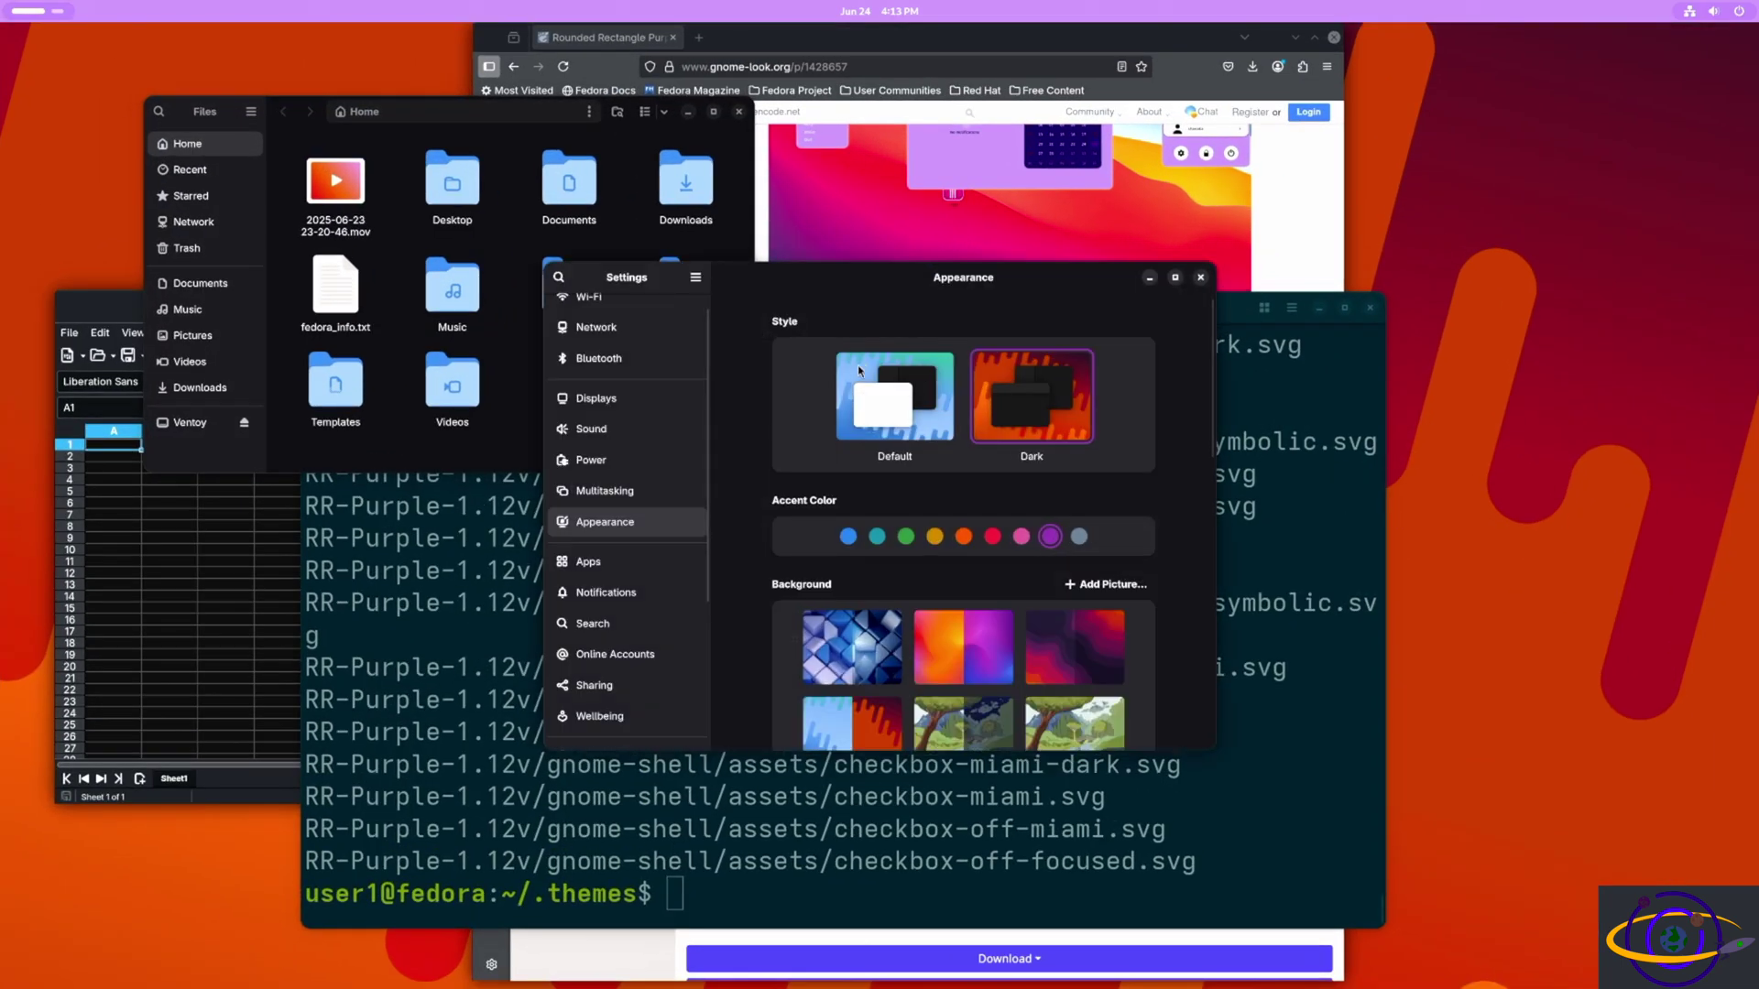
pyautogui.moveTo(960, 281); pyautogui.dragTo(700, 432)
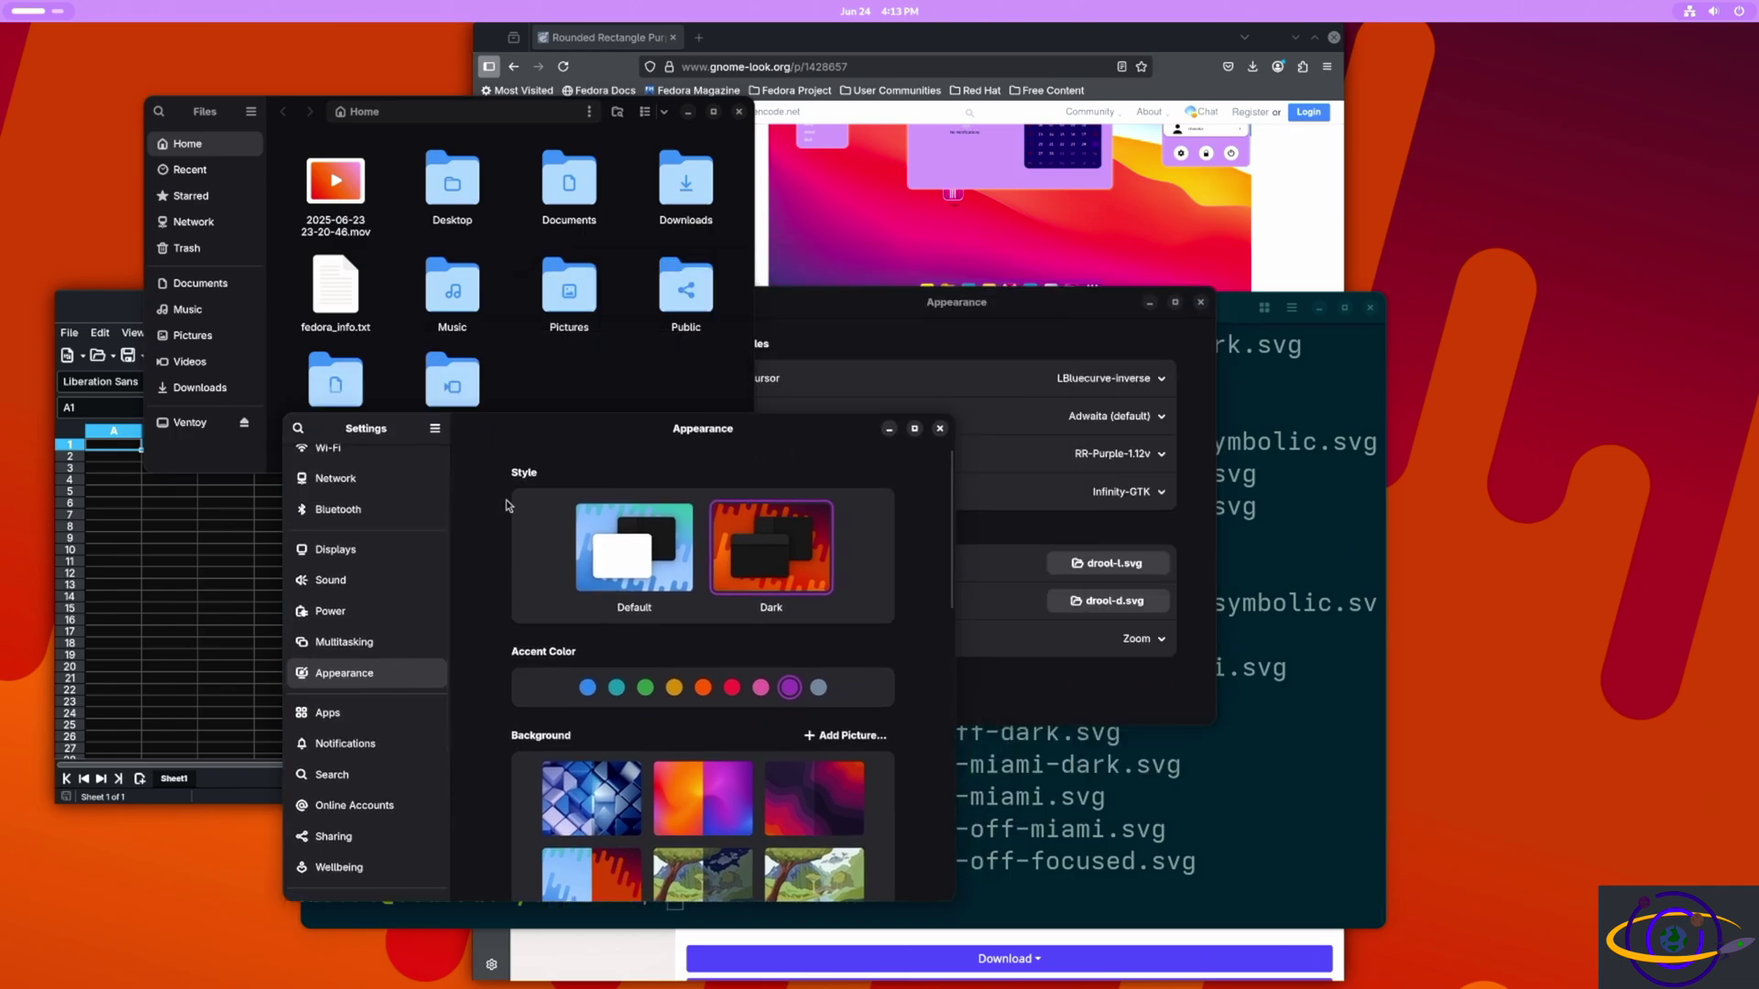
pyautogui.click(941, 429)
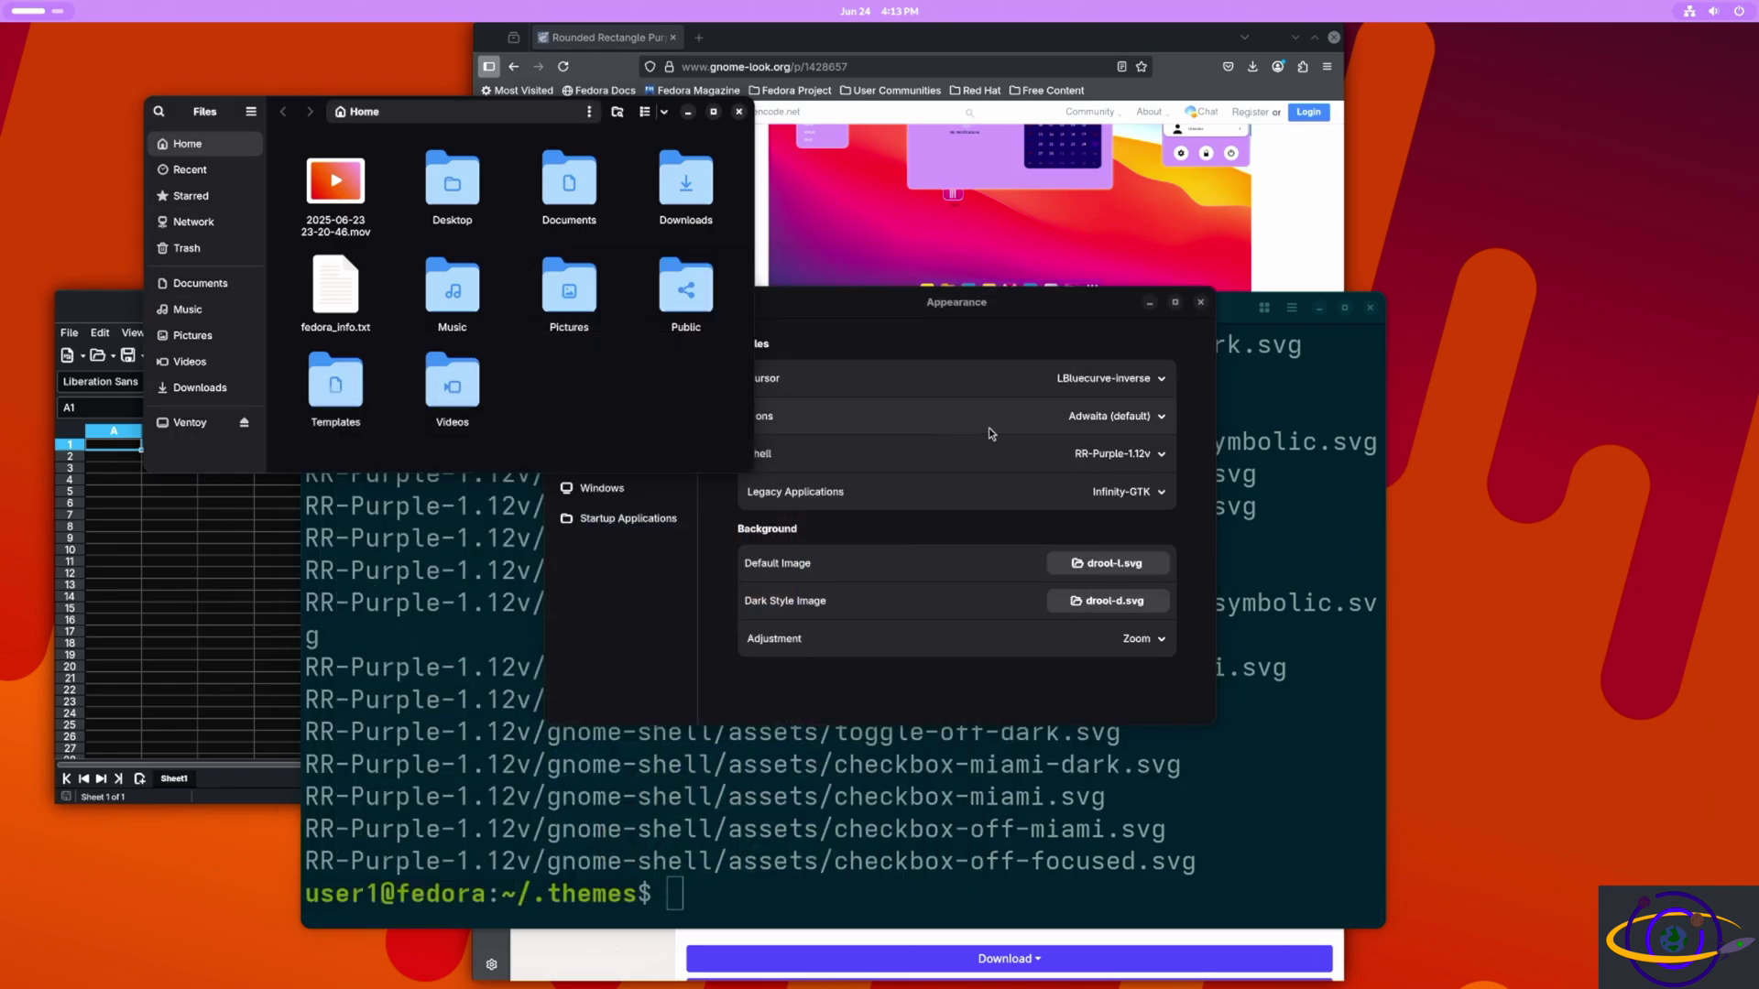
# Try the HighContrast theme for legacy applications in Tweaks, and set it to Adwaita (default).
pyautogui.click(1105, 350)
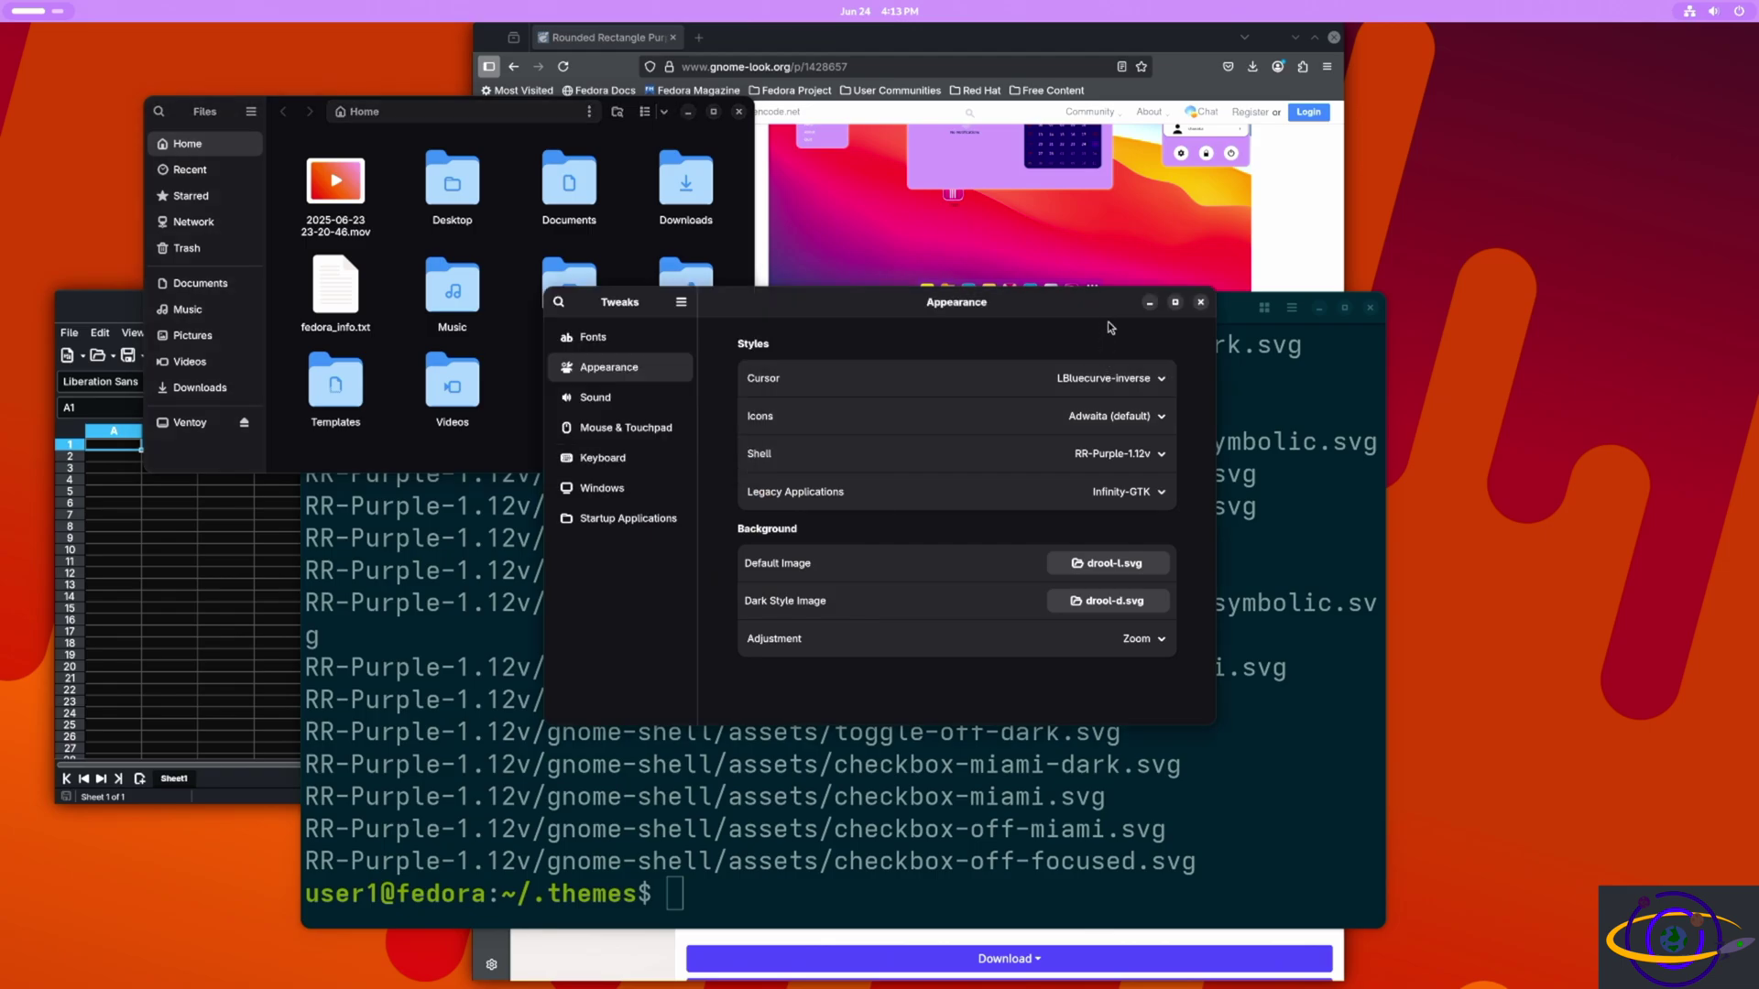
pyautogui.click(1150, 498)
pyautogui.click(1155, 542)
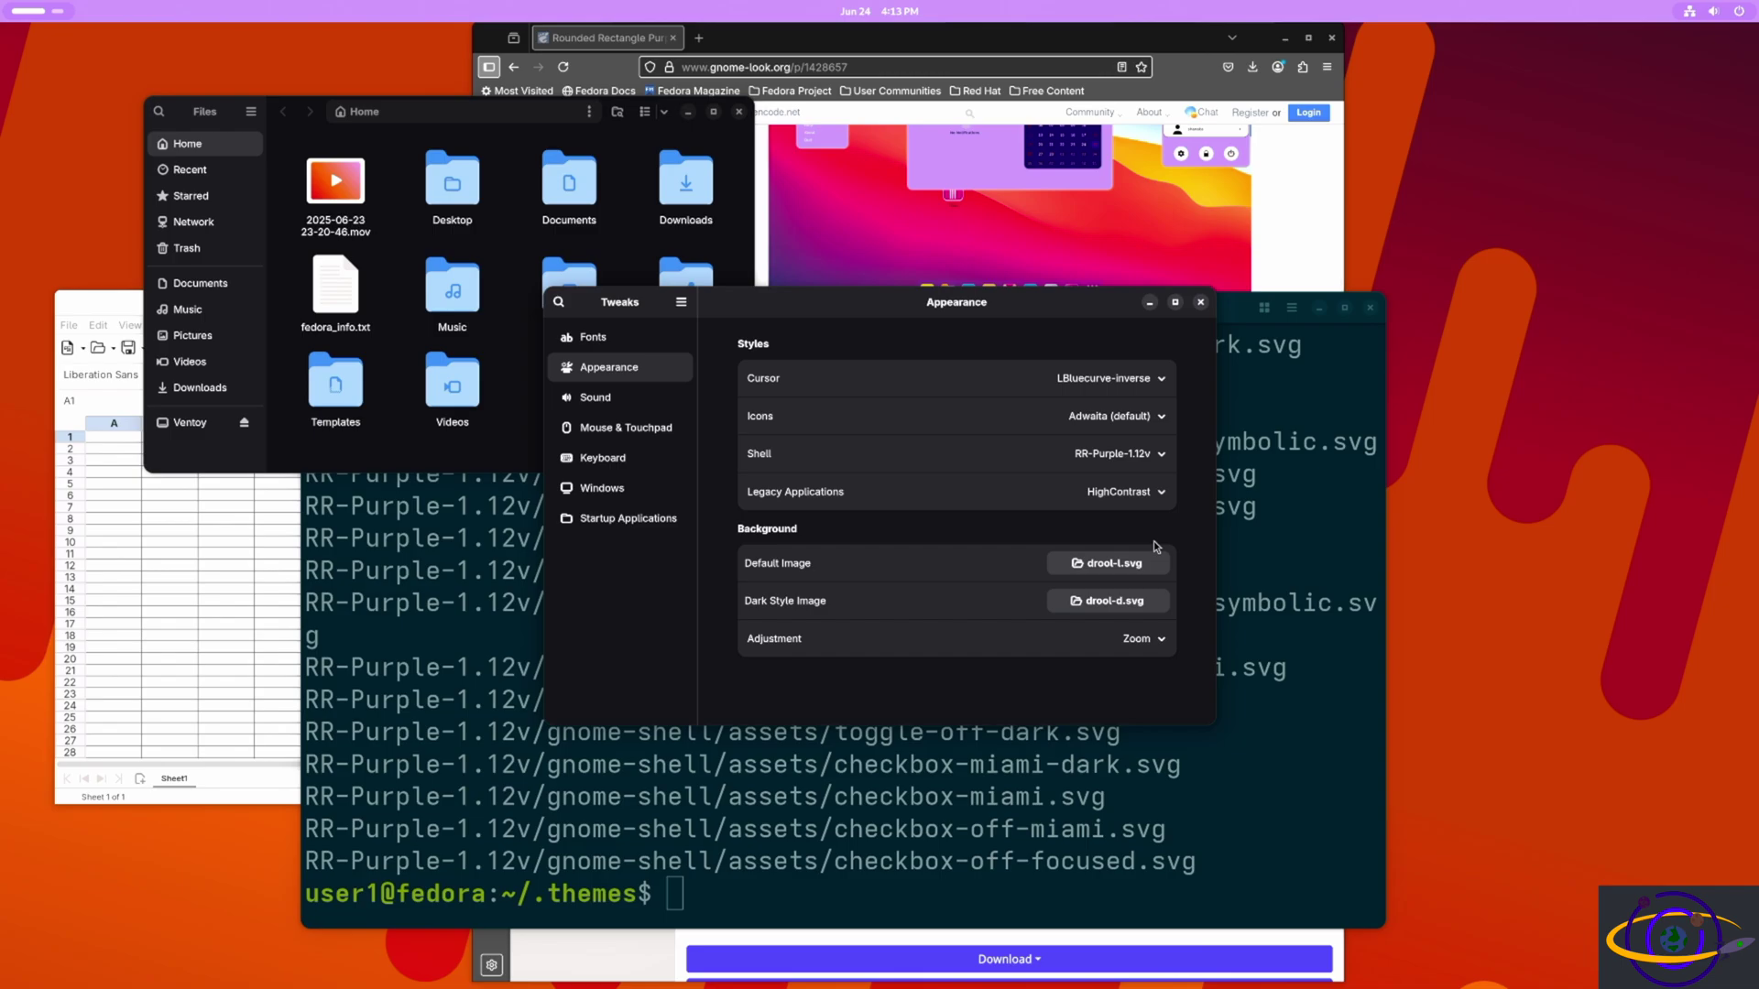
pyautogui.click(1144, 495)
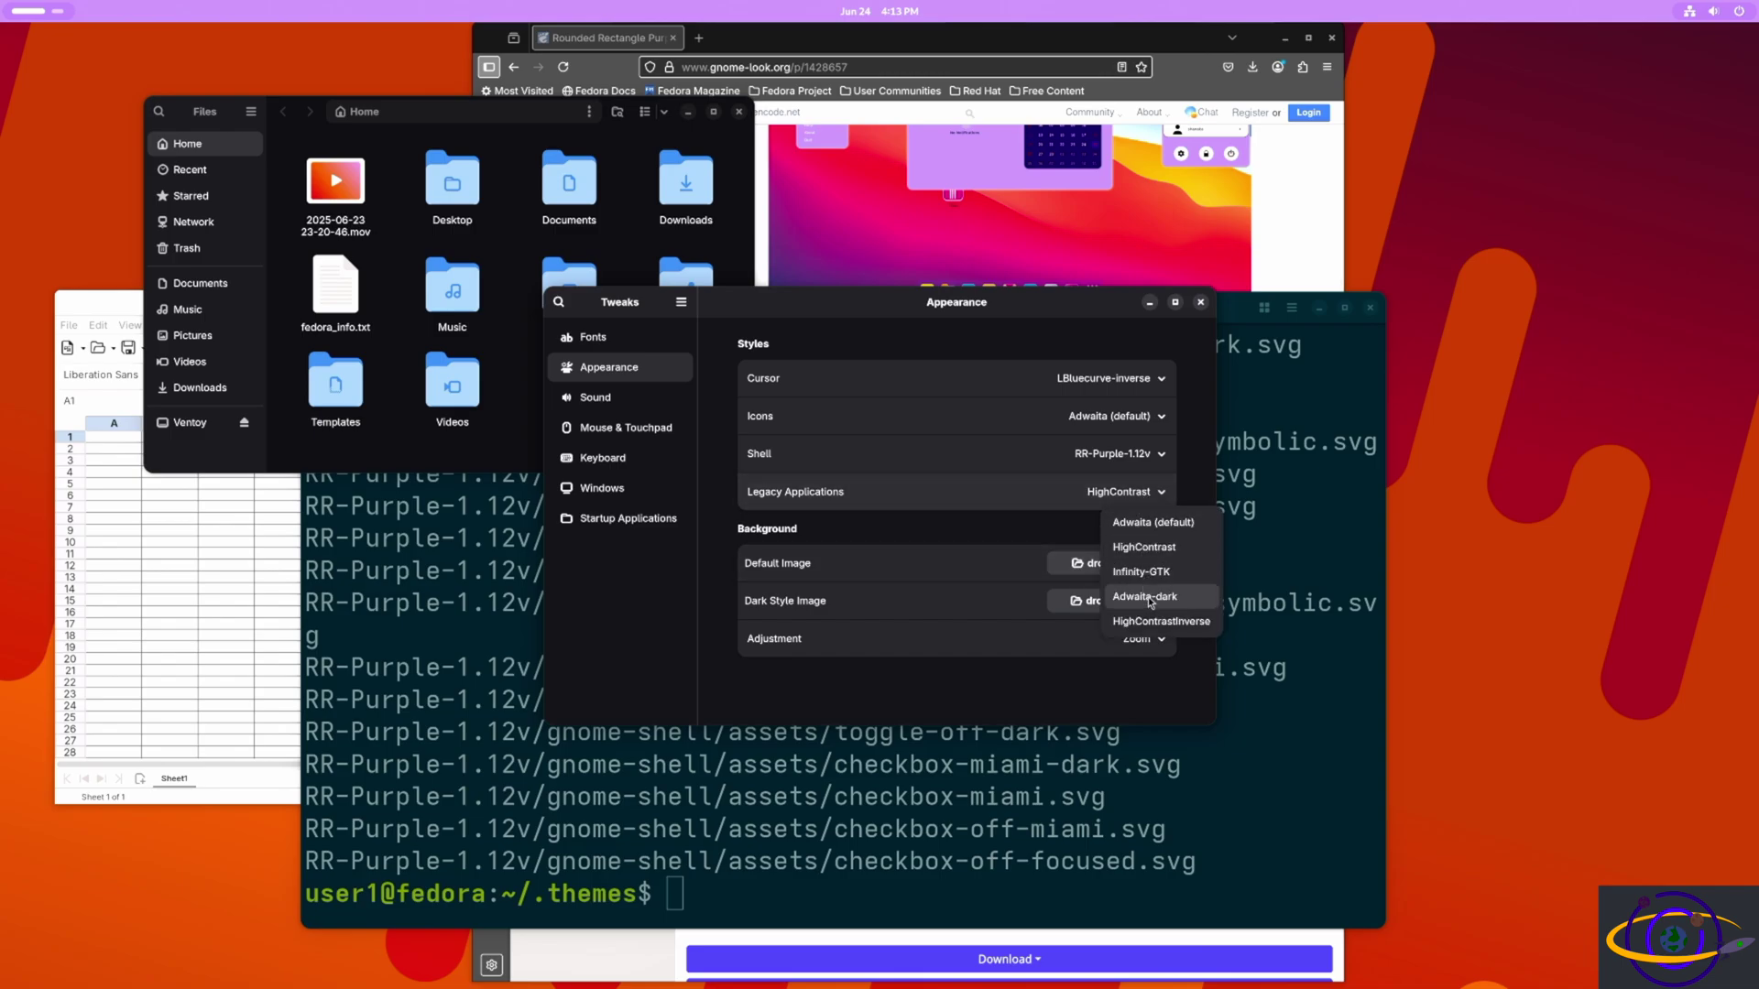
pyautogui.click(1158, 524)
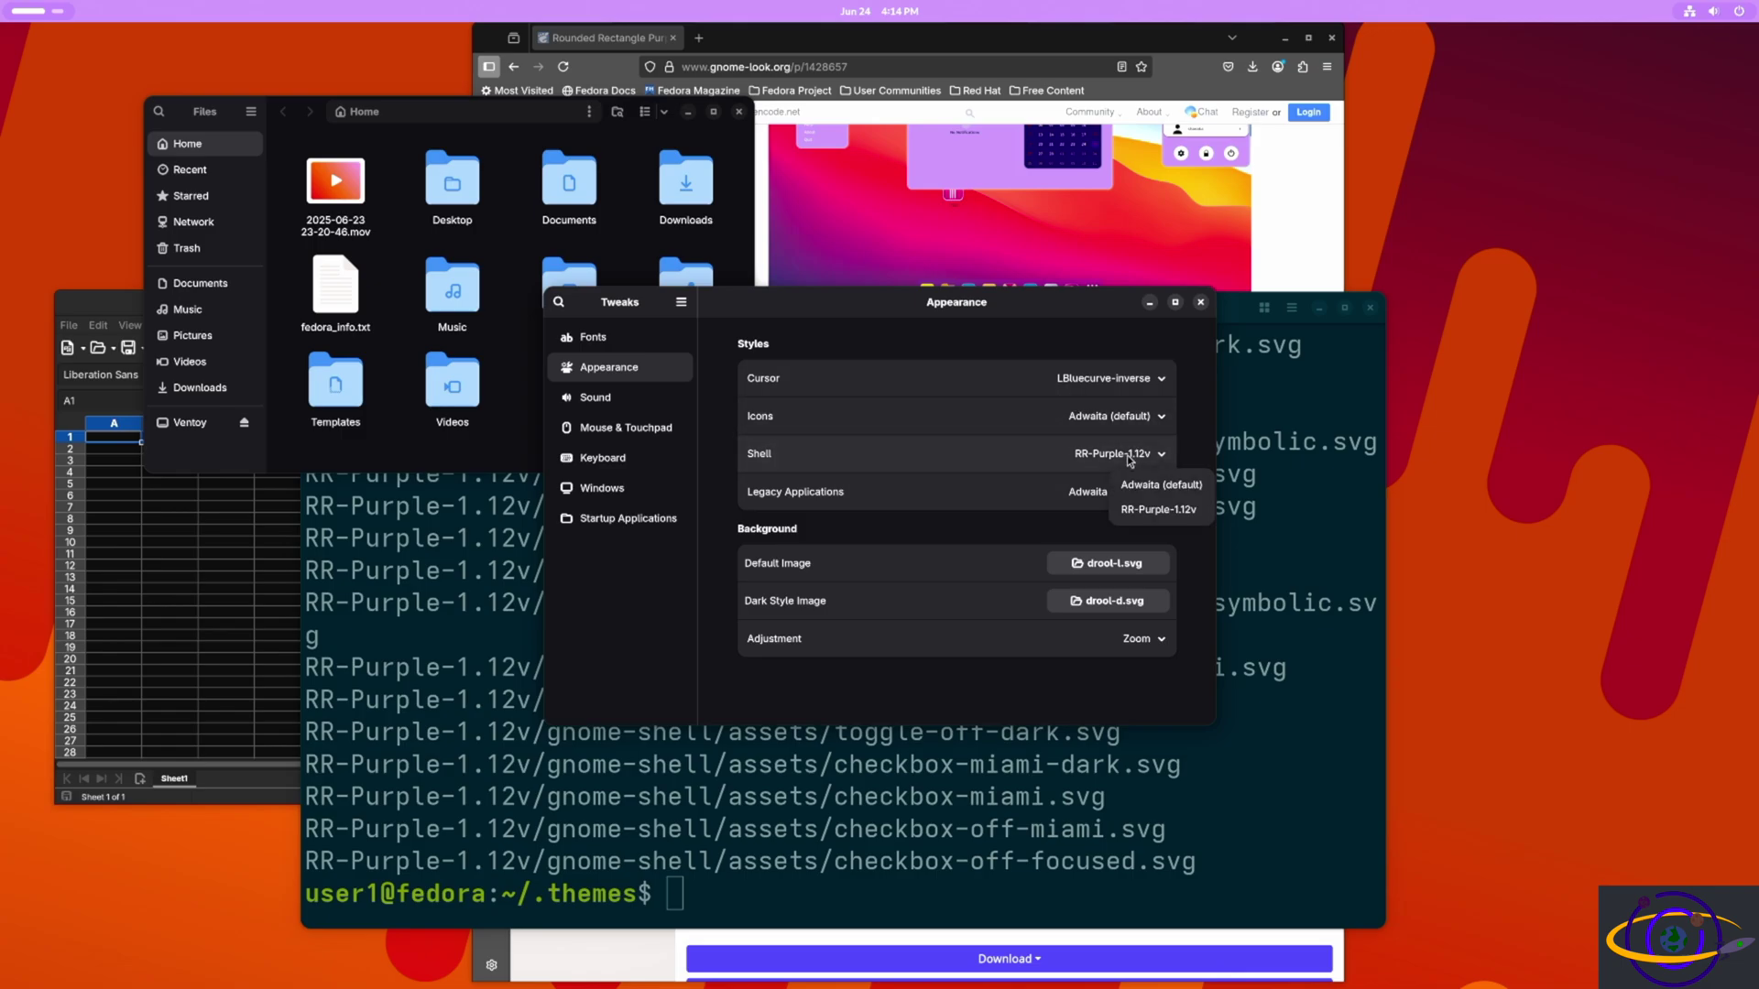
# View the available icon themes in Tweaks without changing the choice, and move the Tweaks window clear of the browser.
pyautogui.click(1097, 418)
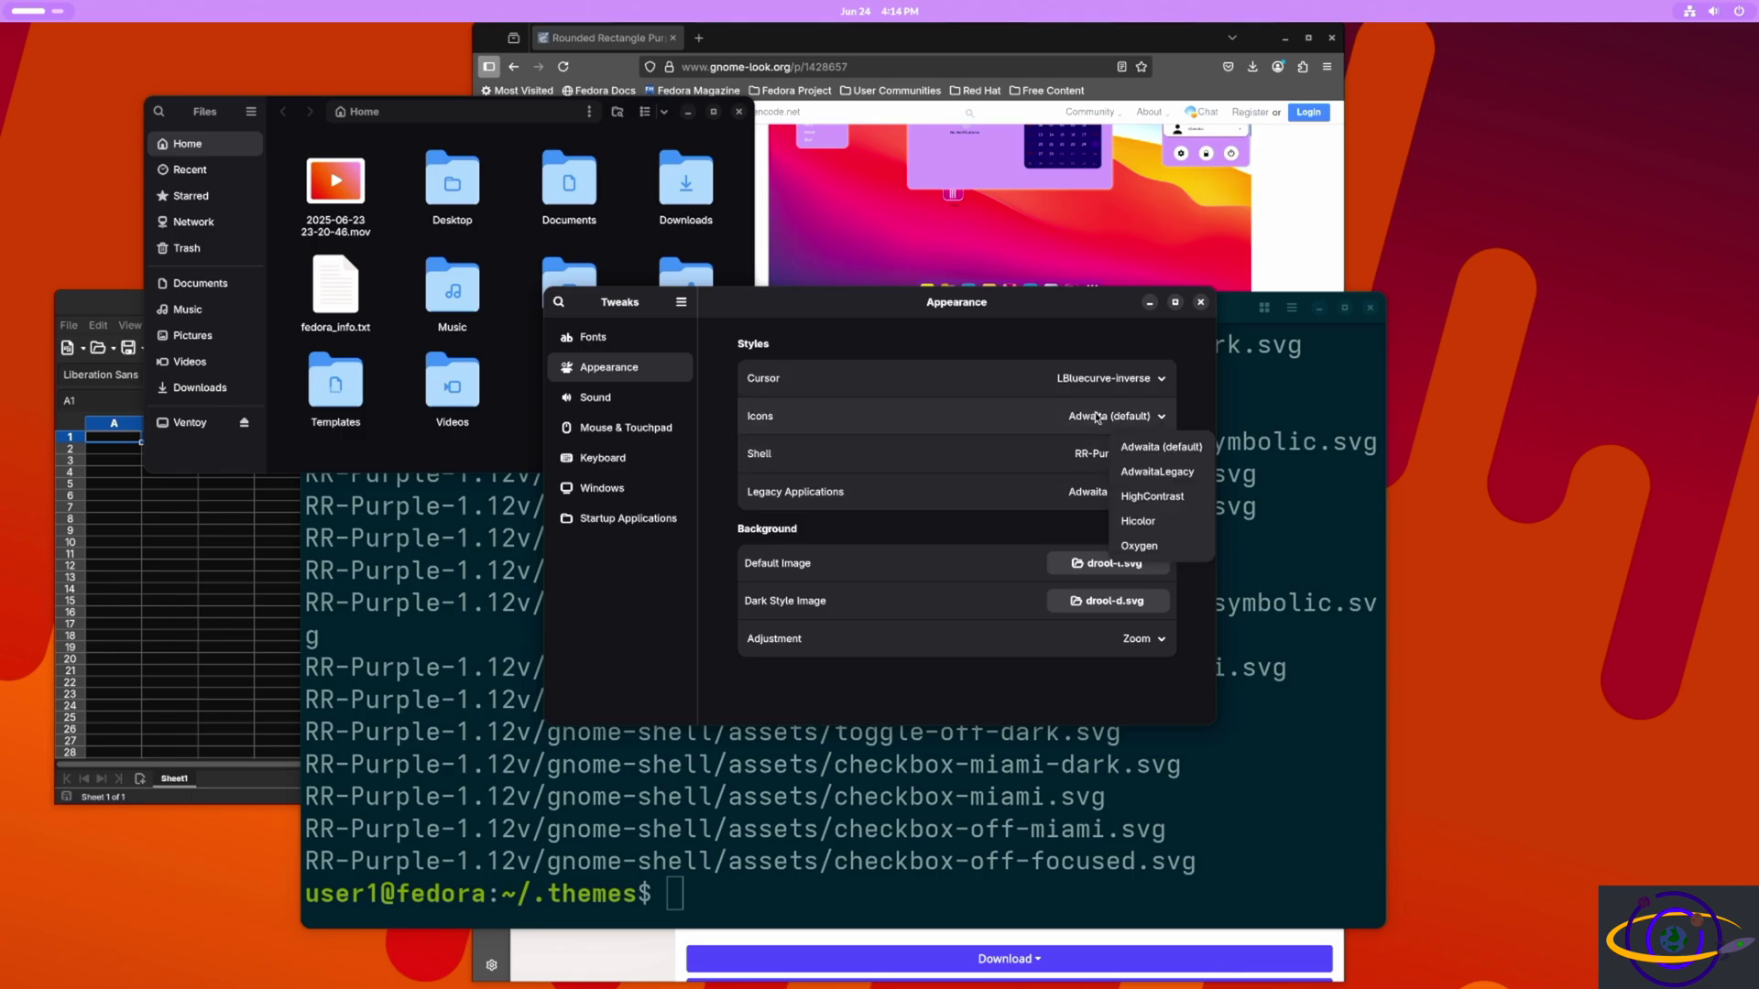
pyautogui.click(921, 414)
pyautogui.moveTo(830, 304); pyautogui.dragTo(1356, 332)
# Bring the browser to the front, view the themed calendar and notifications panel, and close it.
pyautogui.click(1005, 342)
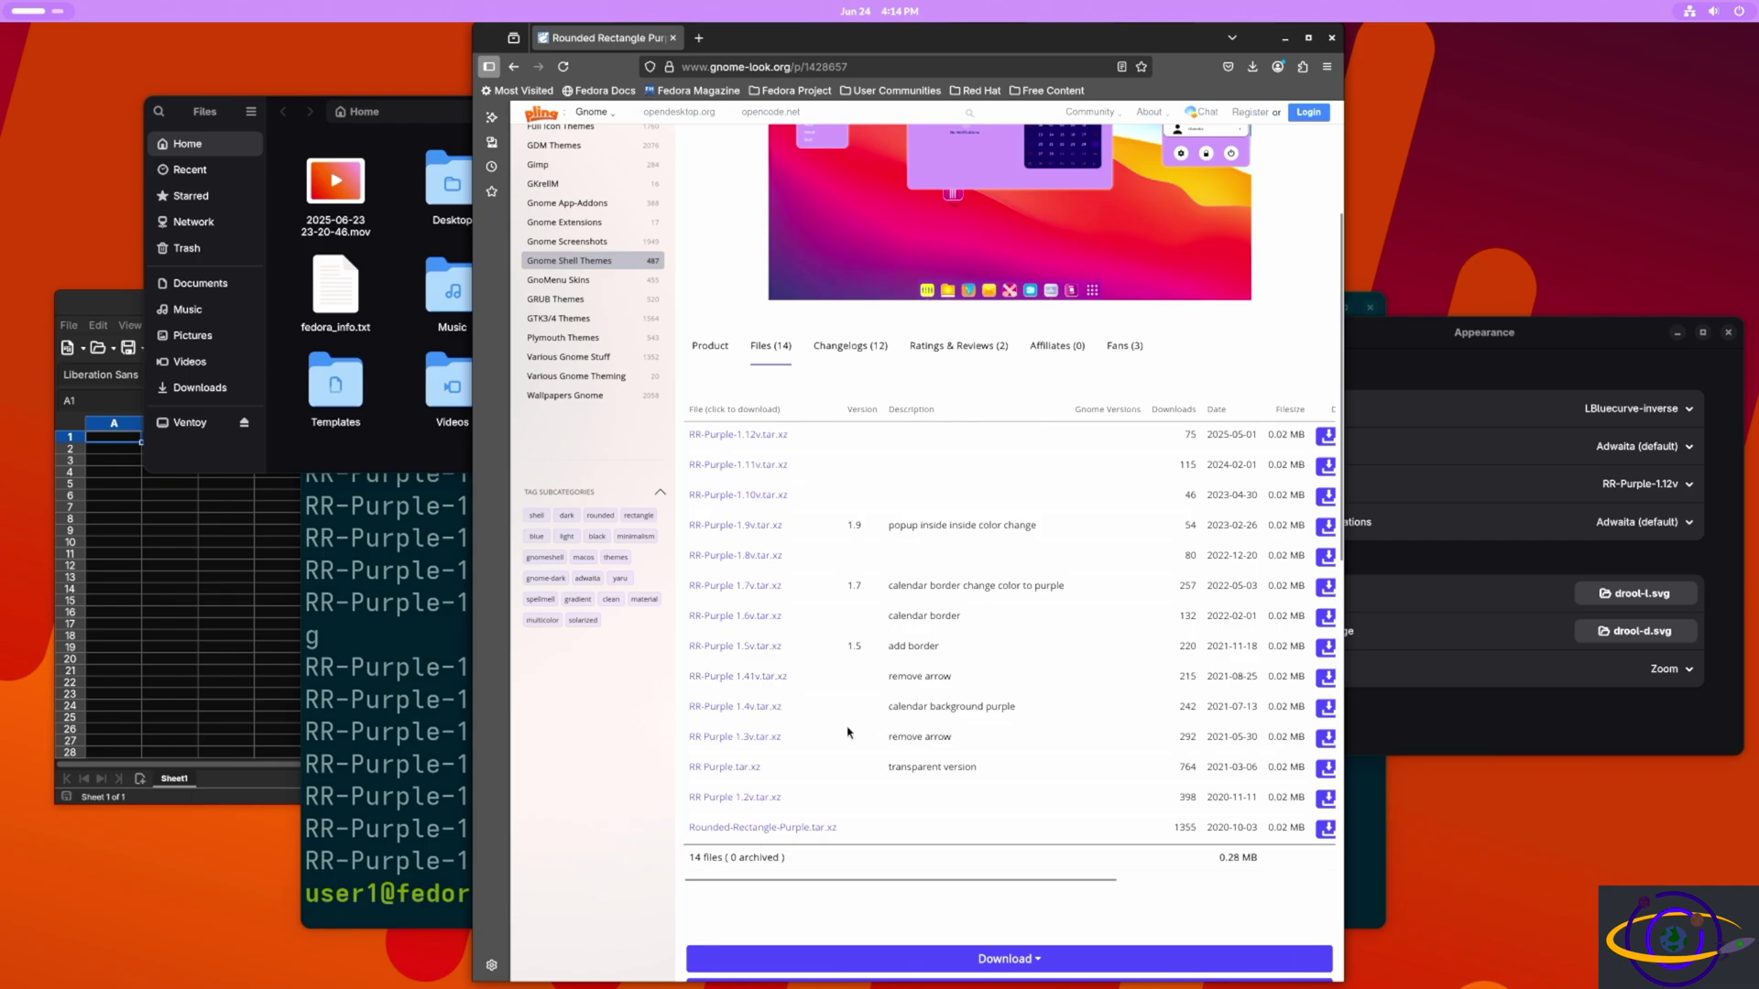
pyautogui.click(856, 11)
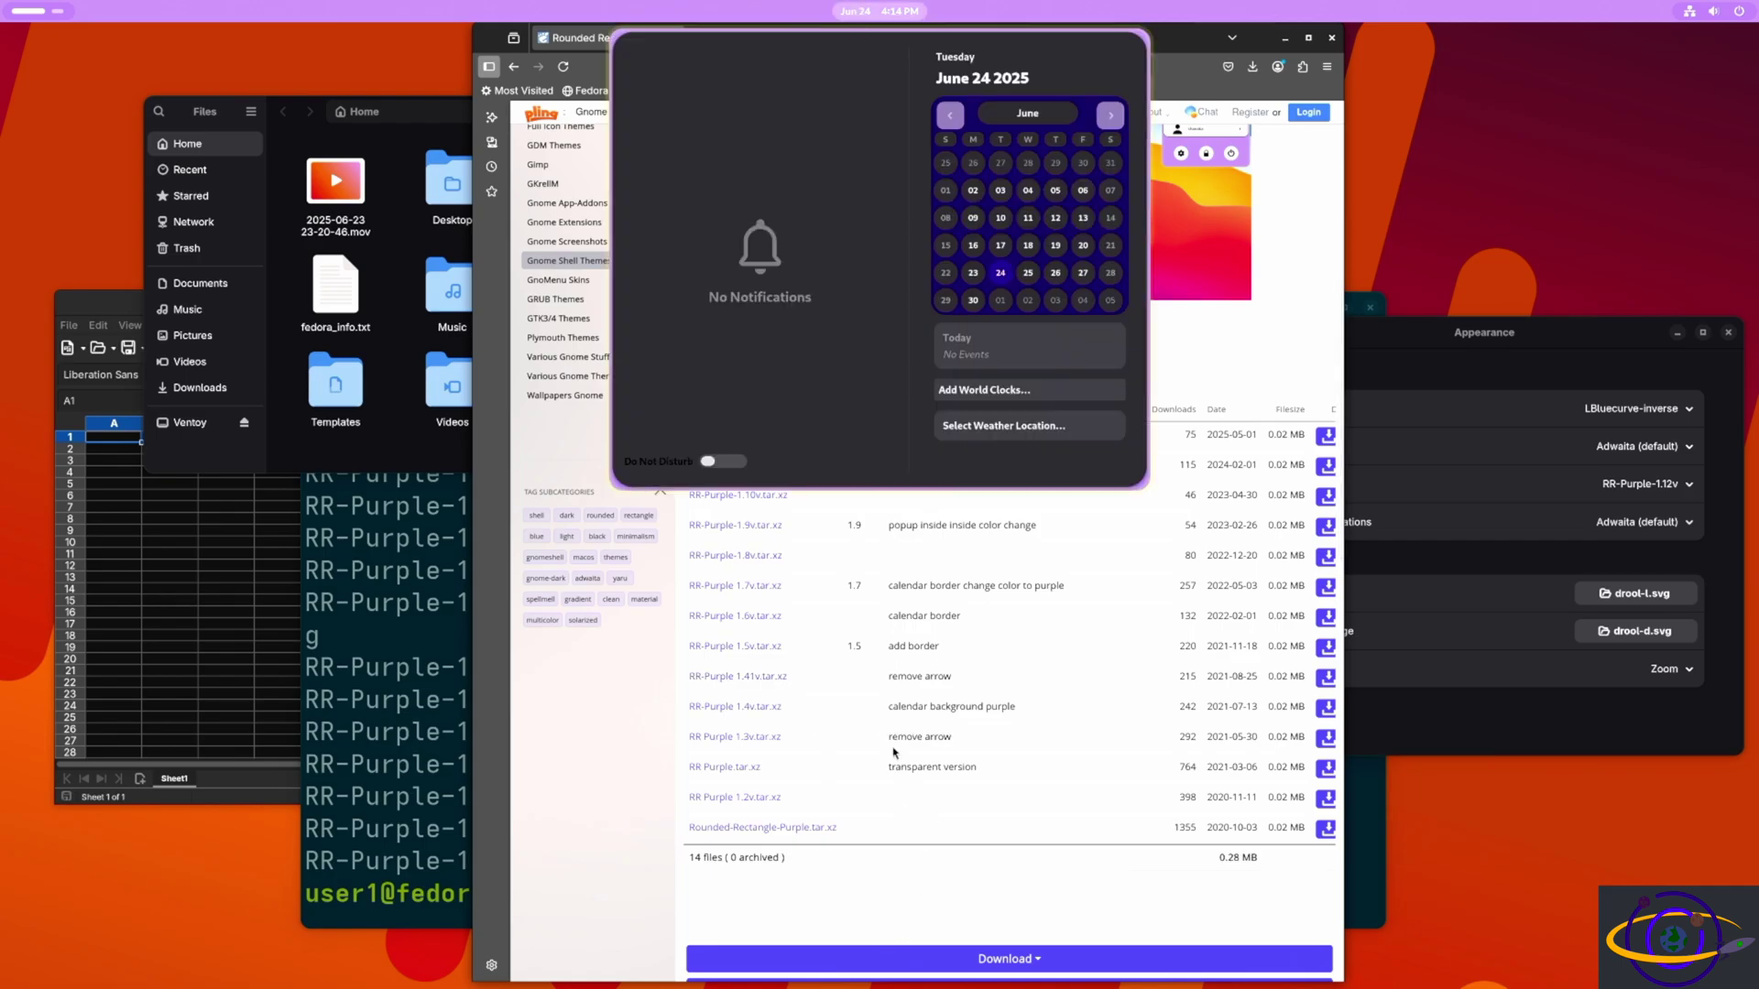
pyautogui.click(932, 846)
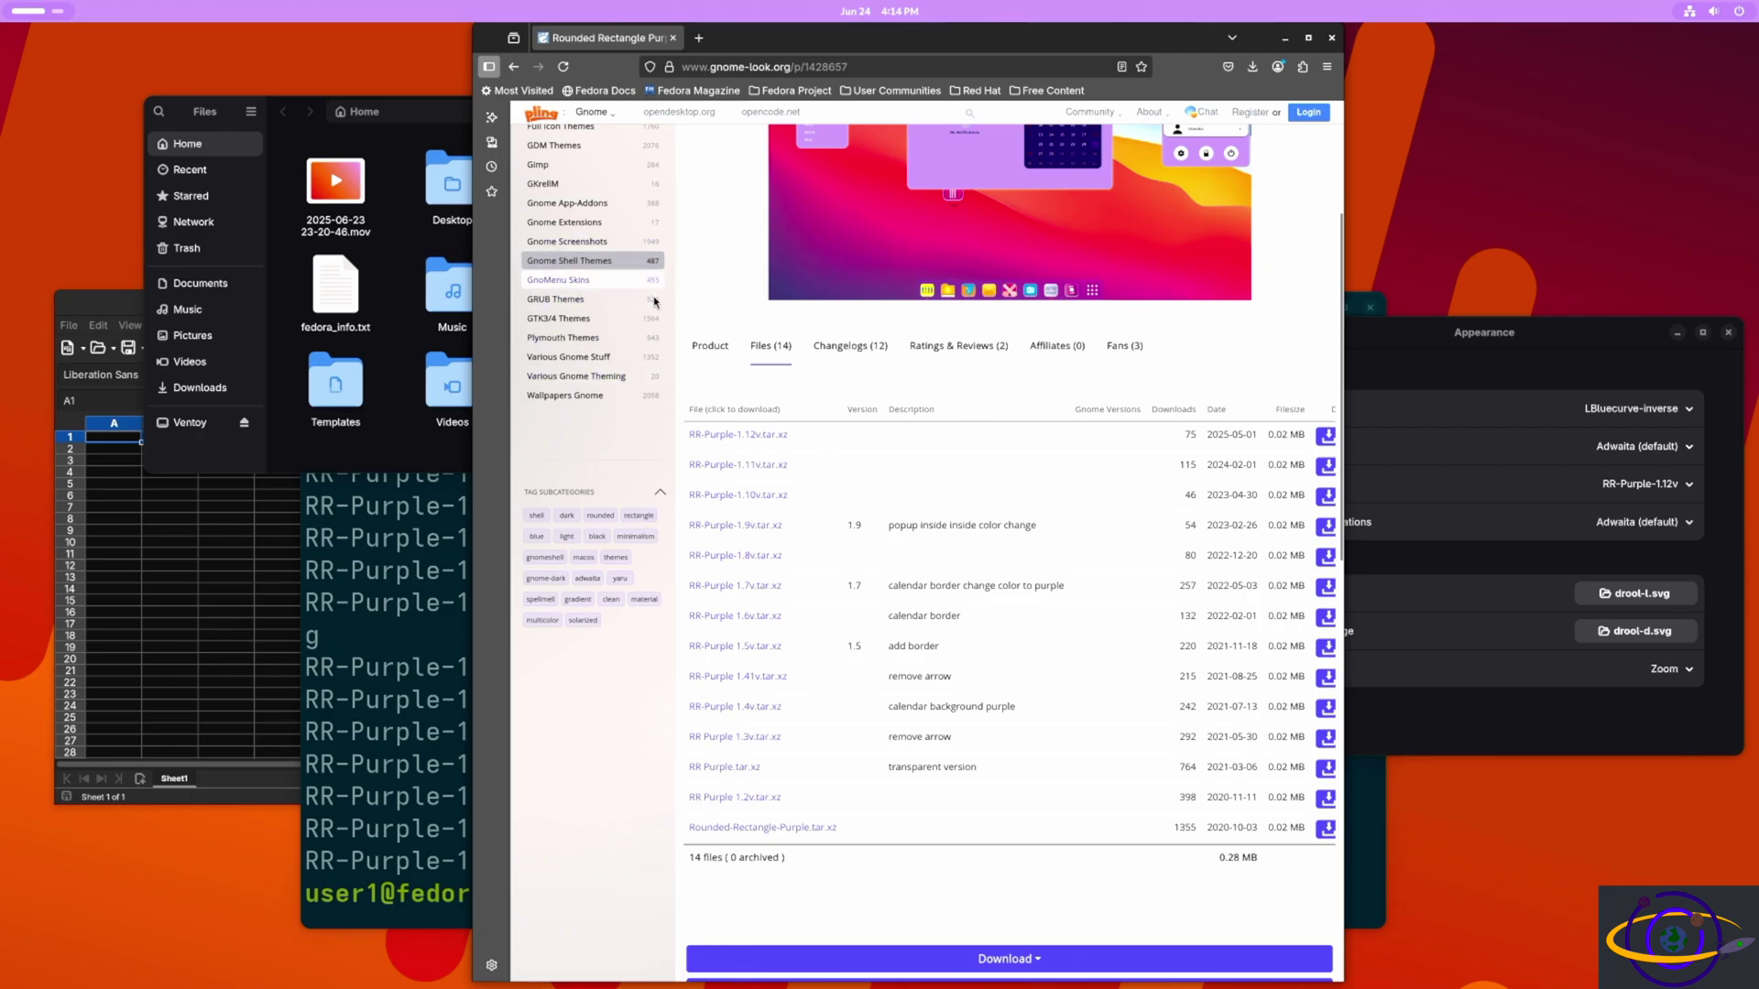
# Open the Gnome Shell Themes category on gnome-look.org and go to page 3 of its latest themes.
pyautogui.scroll(-3, 623, 389)
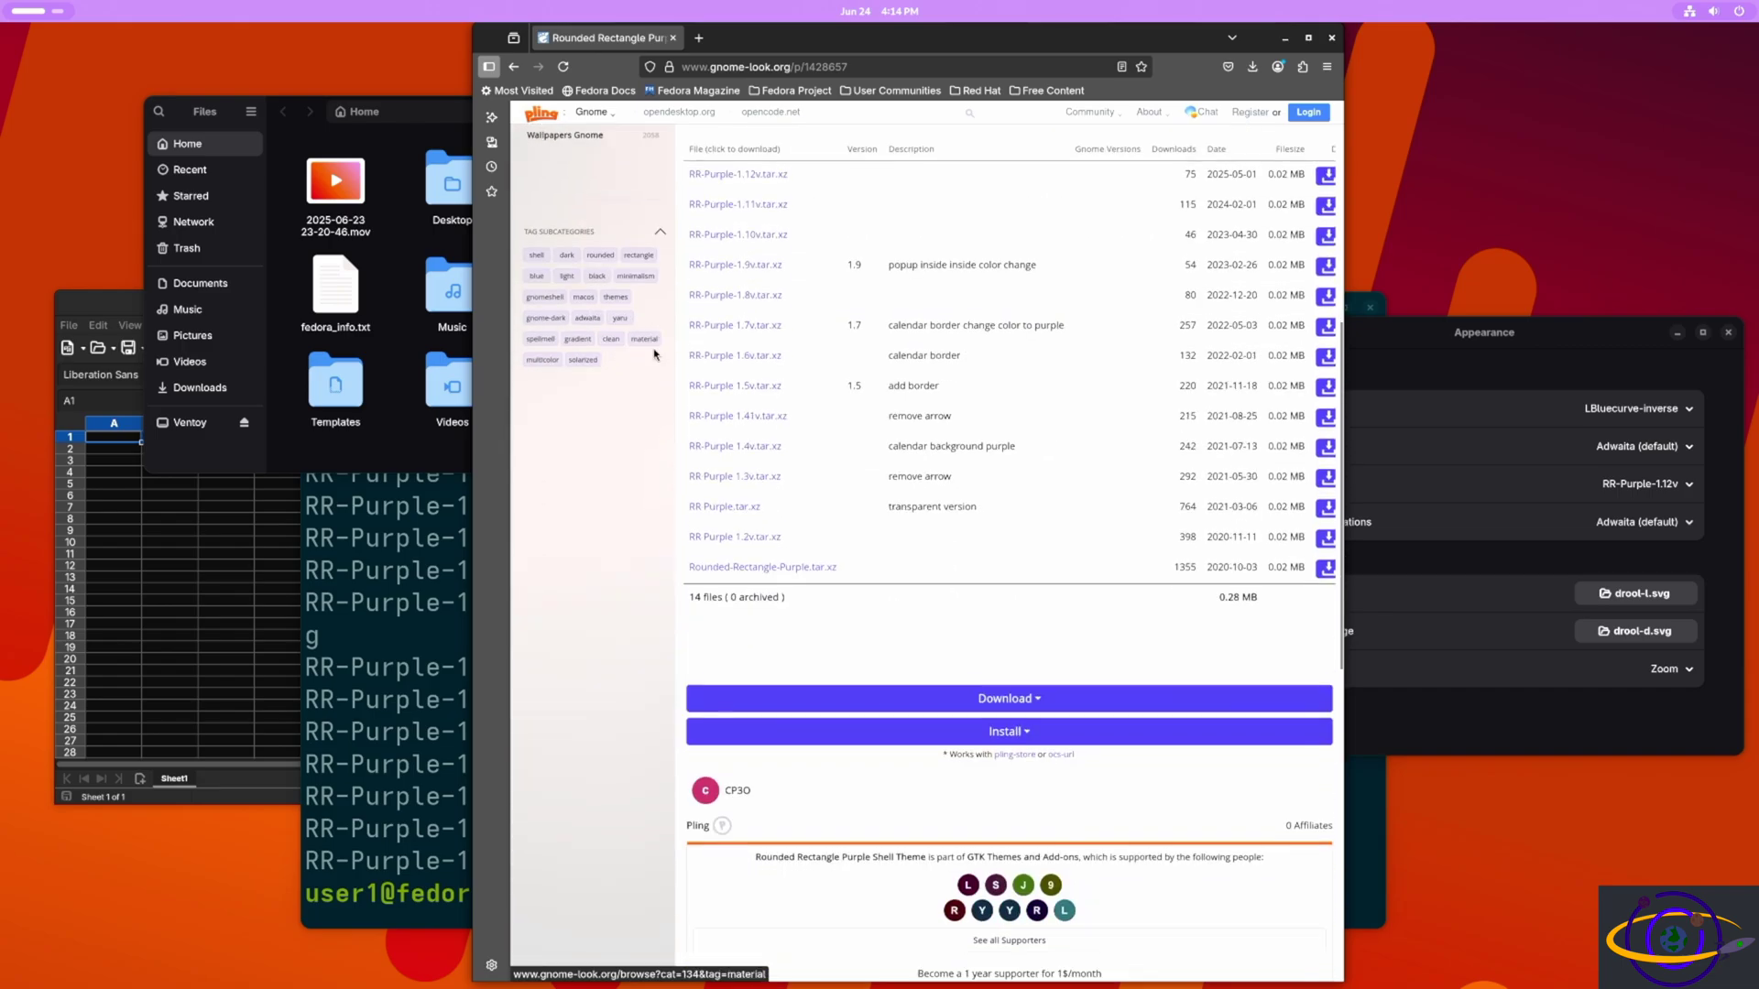
pyautogui.scroll(4, 651, 376)
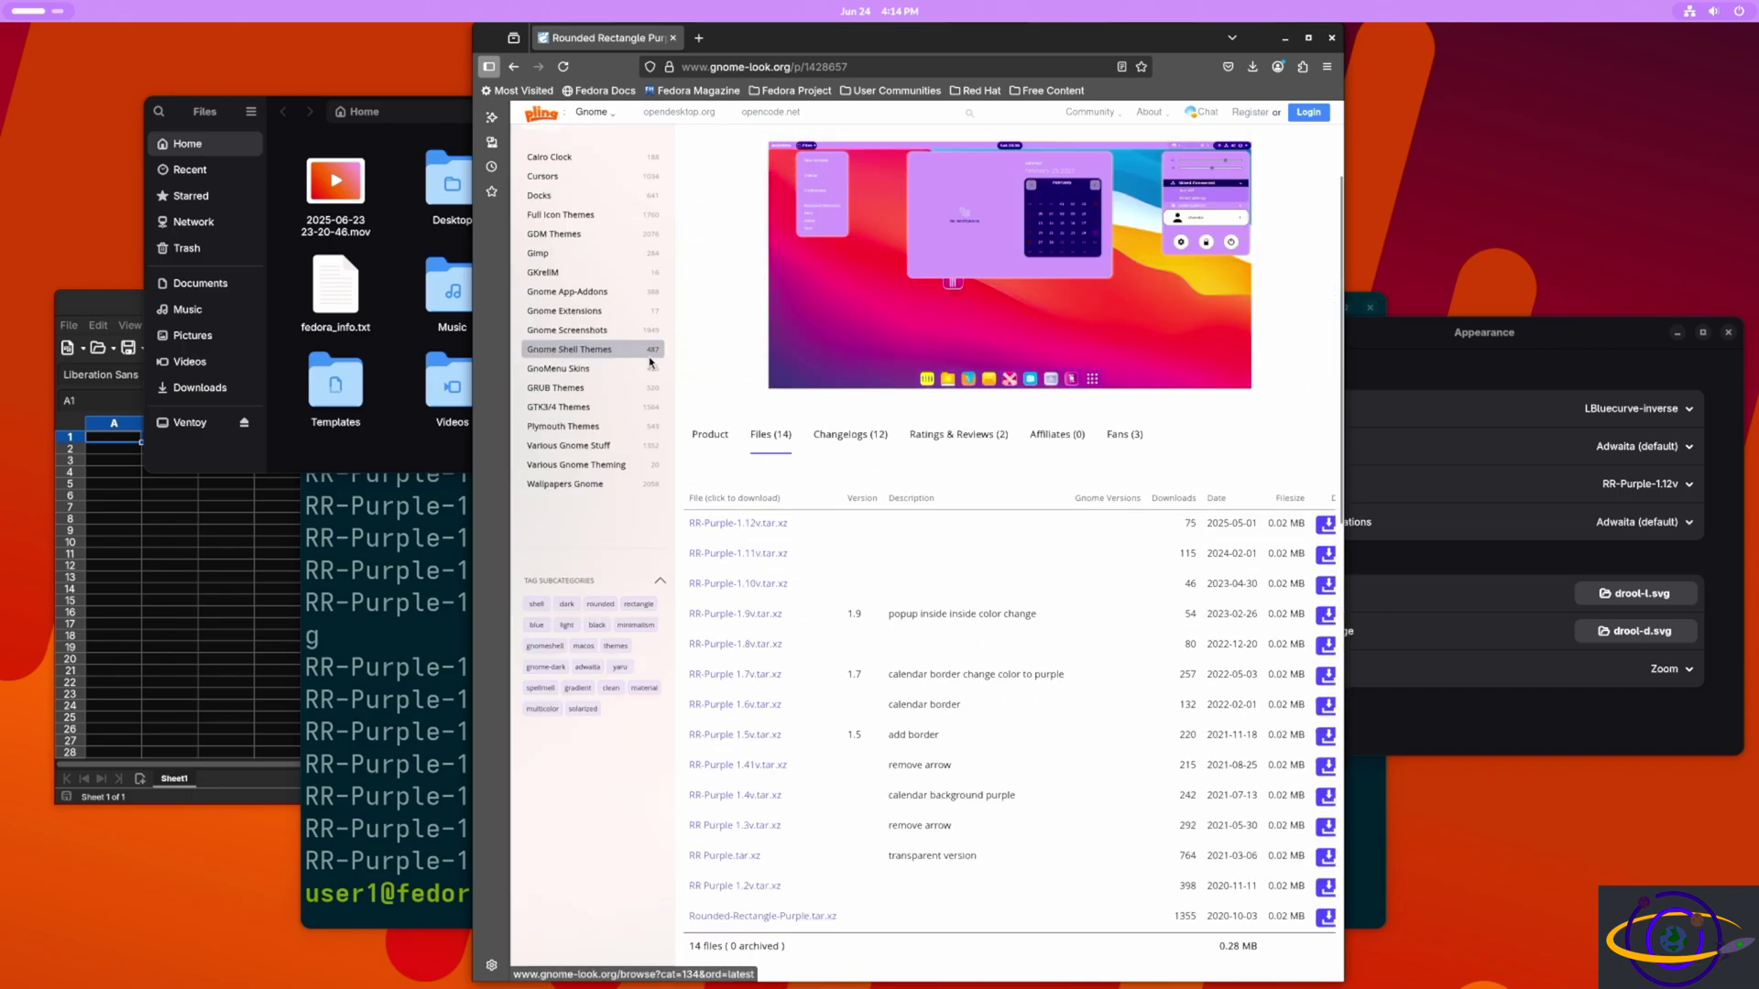
pyautogui.click(568, 350)
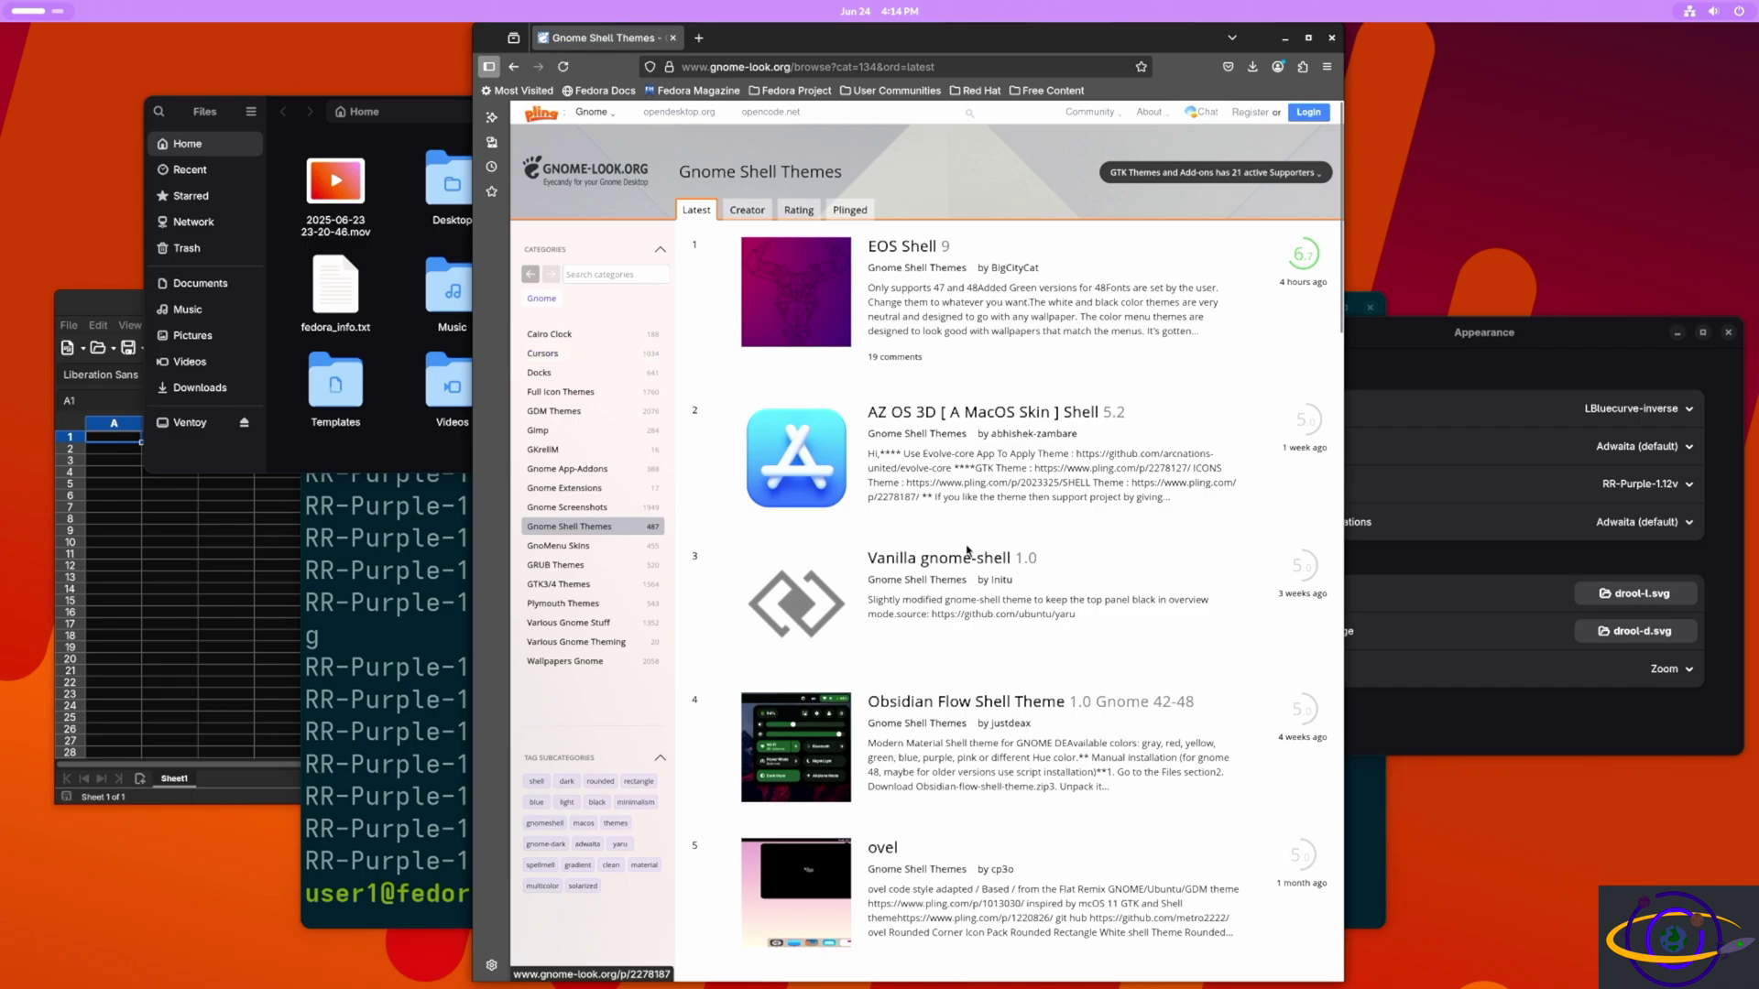
pyautogui.scroll(-5, 1025, 613)
pyautogui.scroll(-6, 1025, 613)
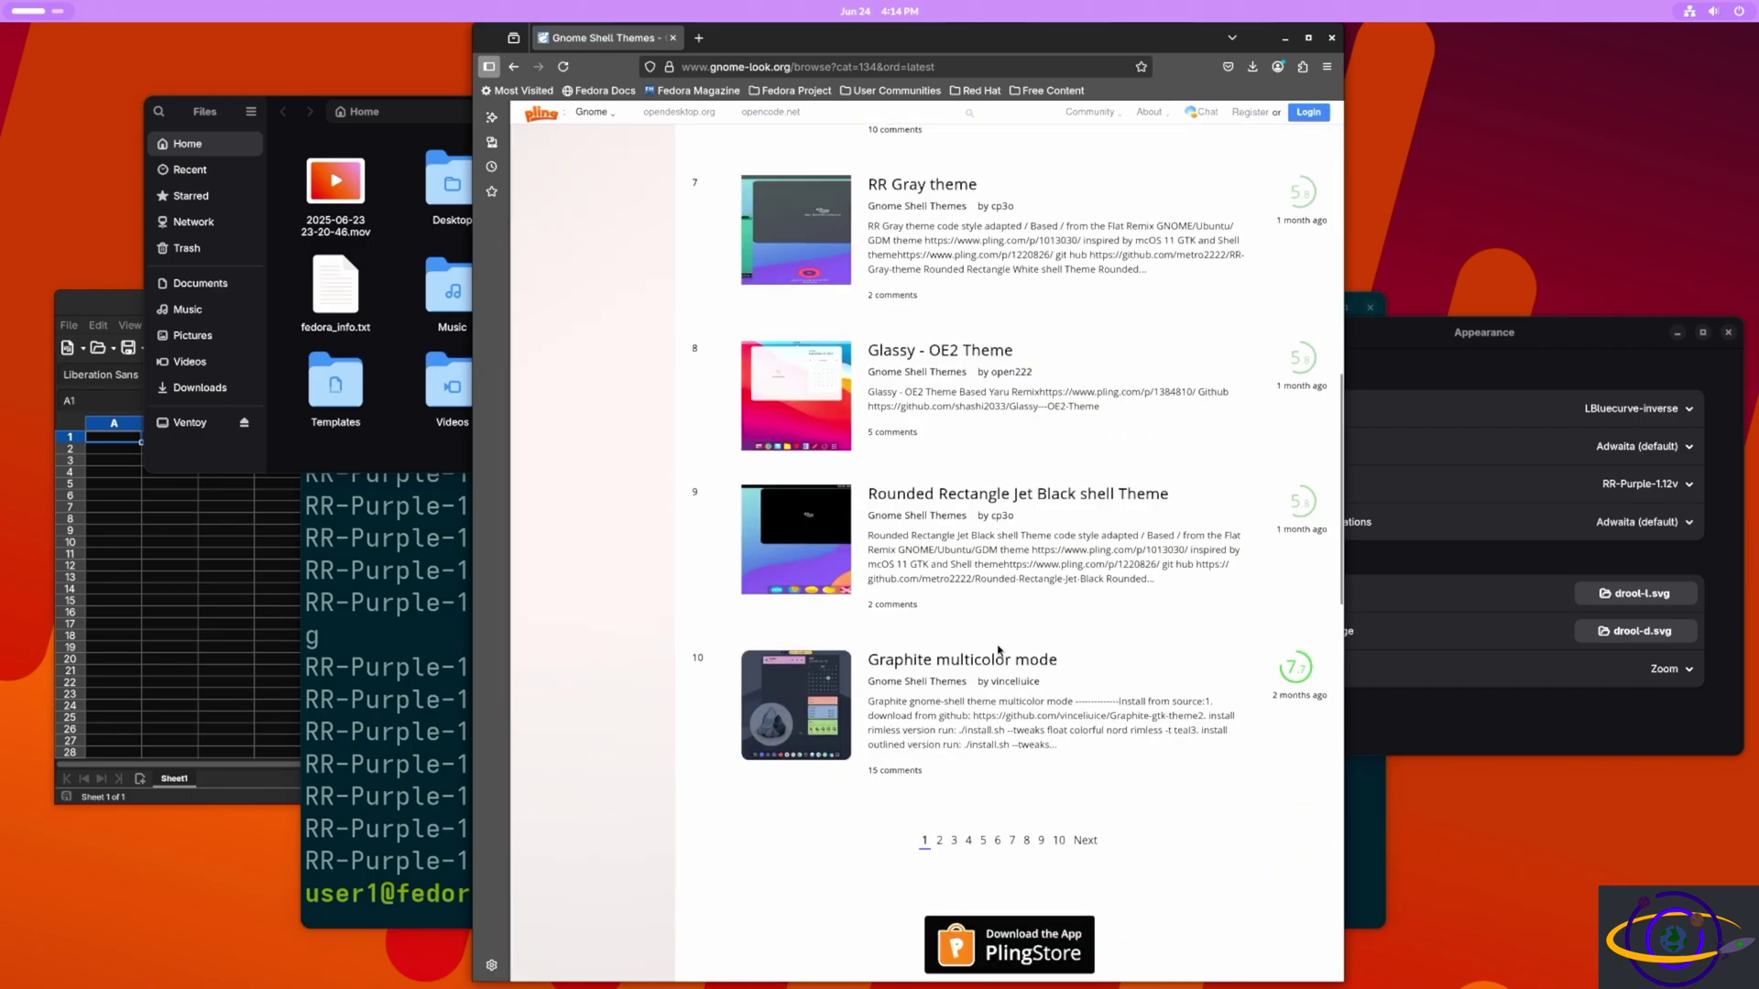
pyautogui.click(954, 841)
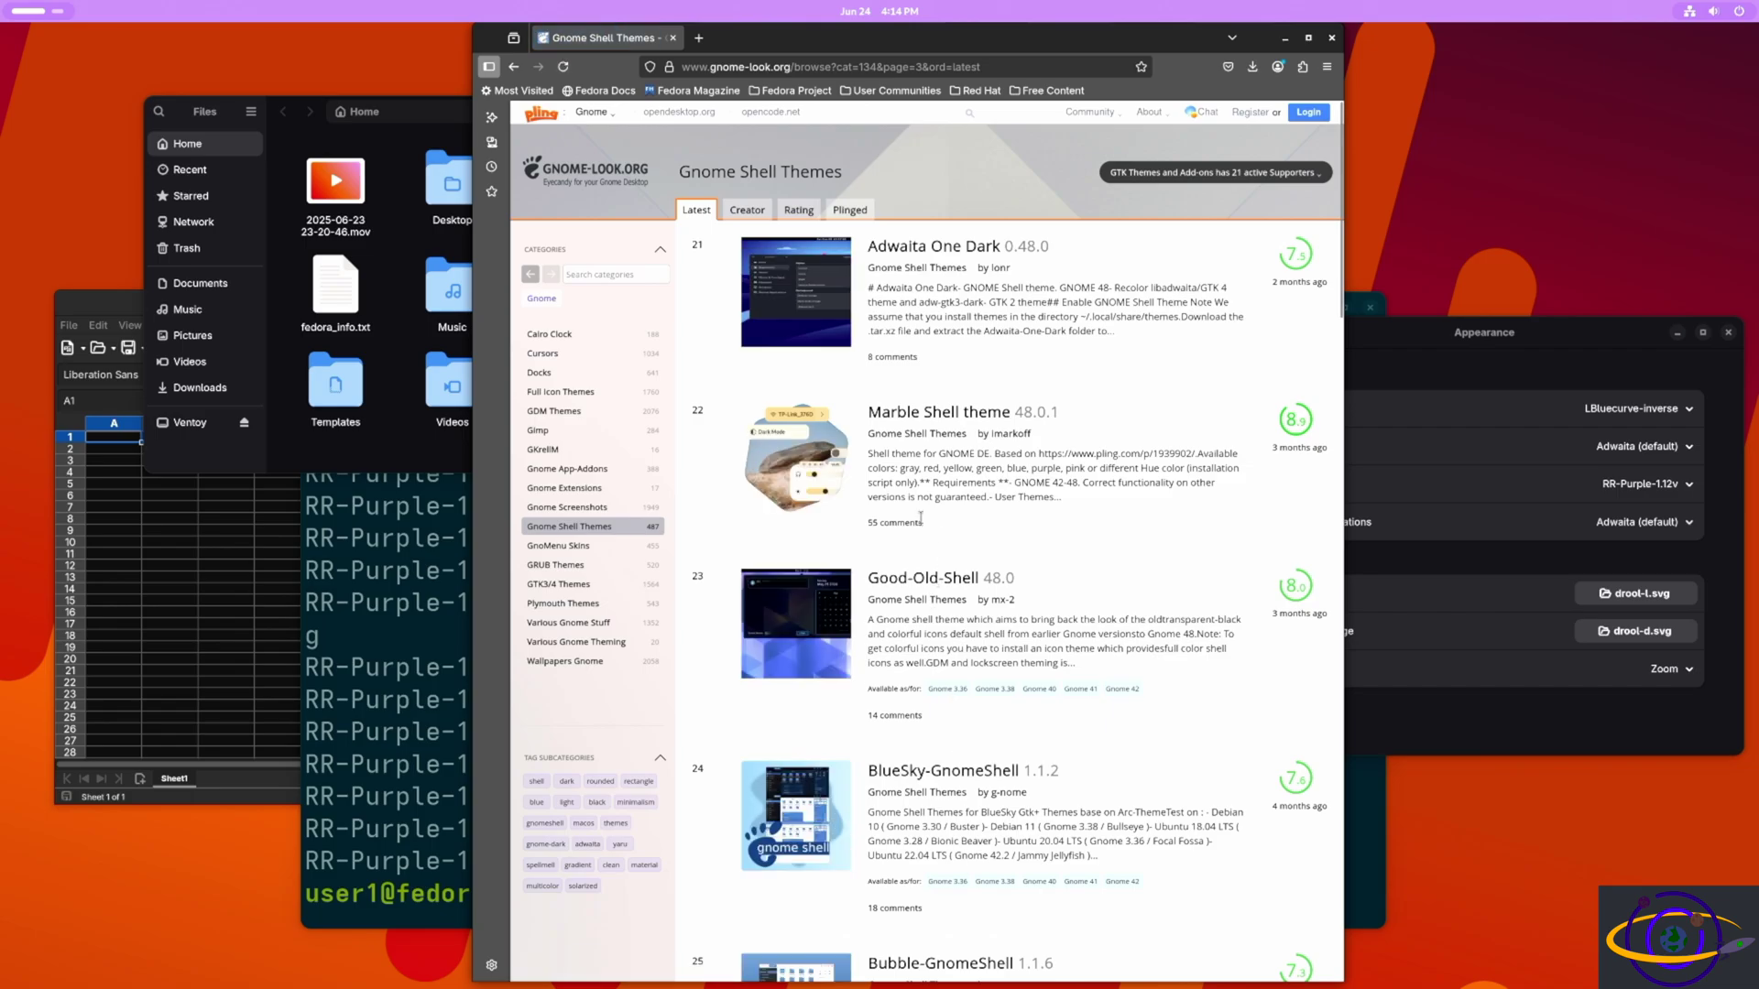
# Browse the shell themes on page 3 and open the Big Sur - OE2 theme page.
pyautogui.scroll(-3, 901, 503)
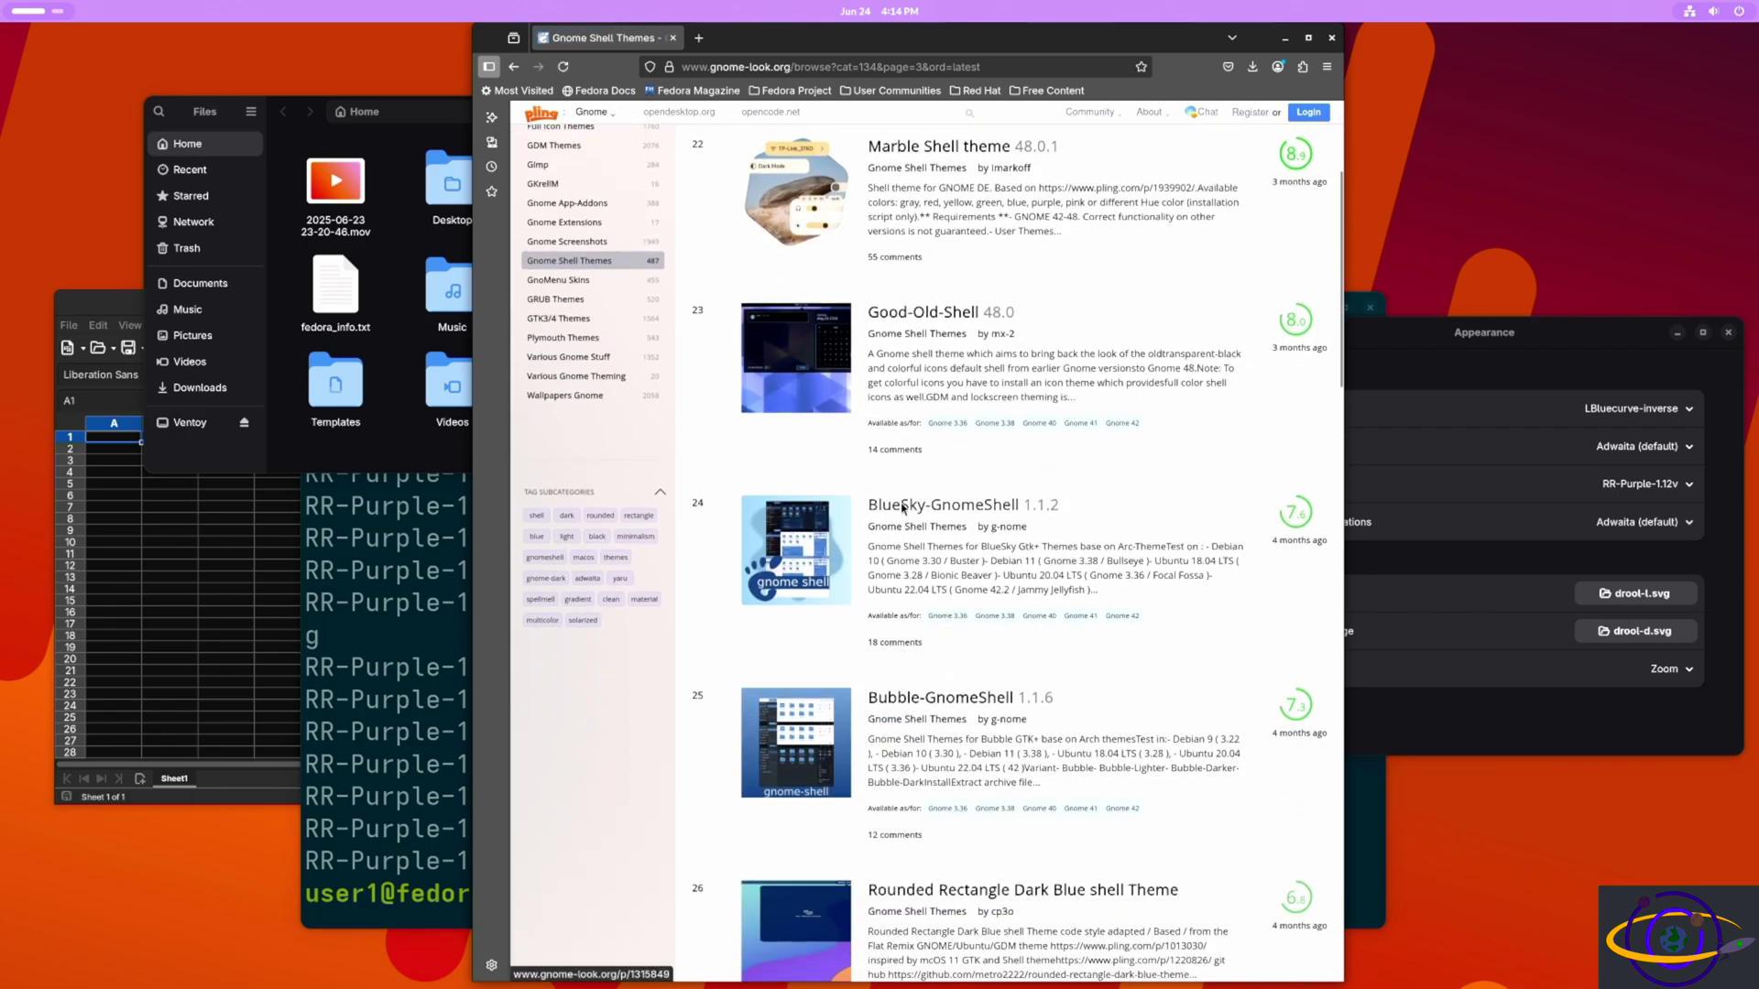
pyautogui.scroll(-5, 902, 507)
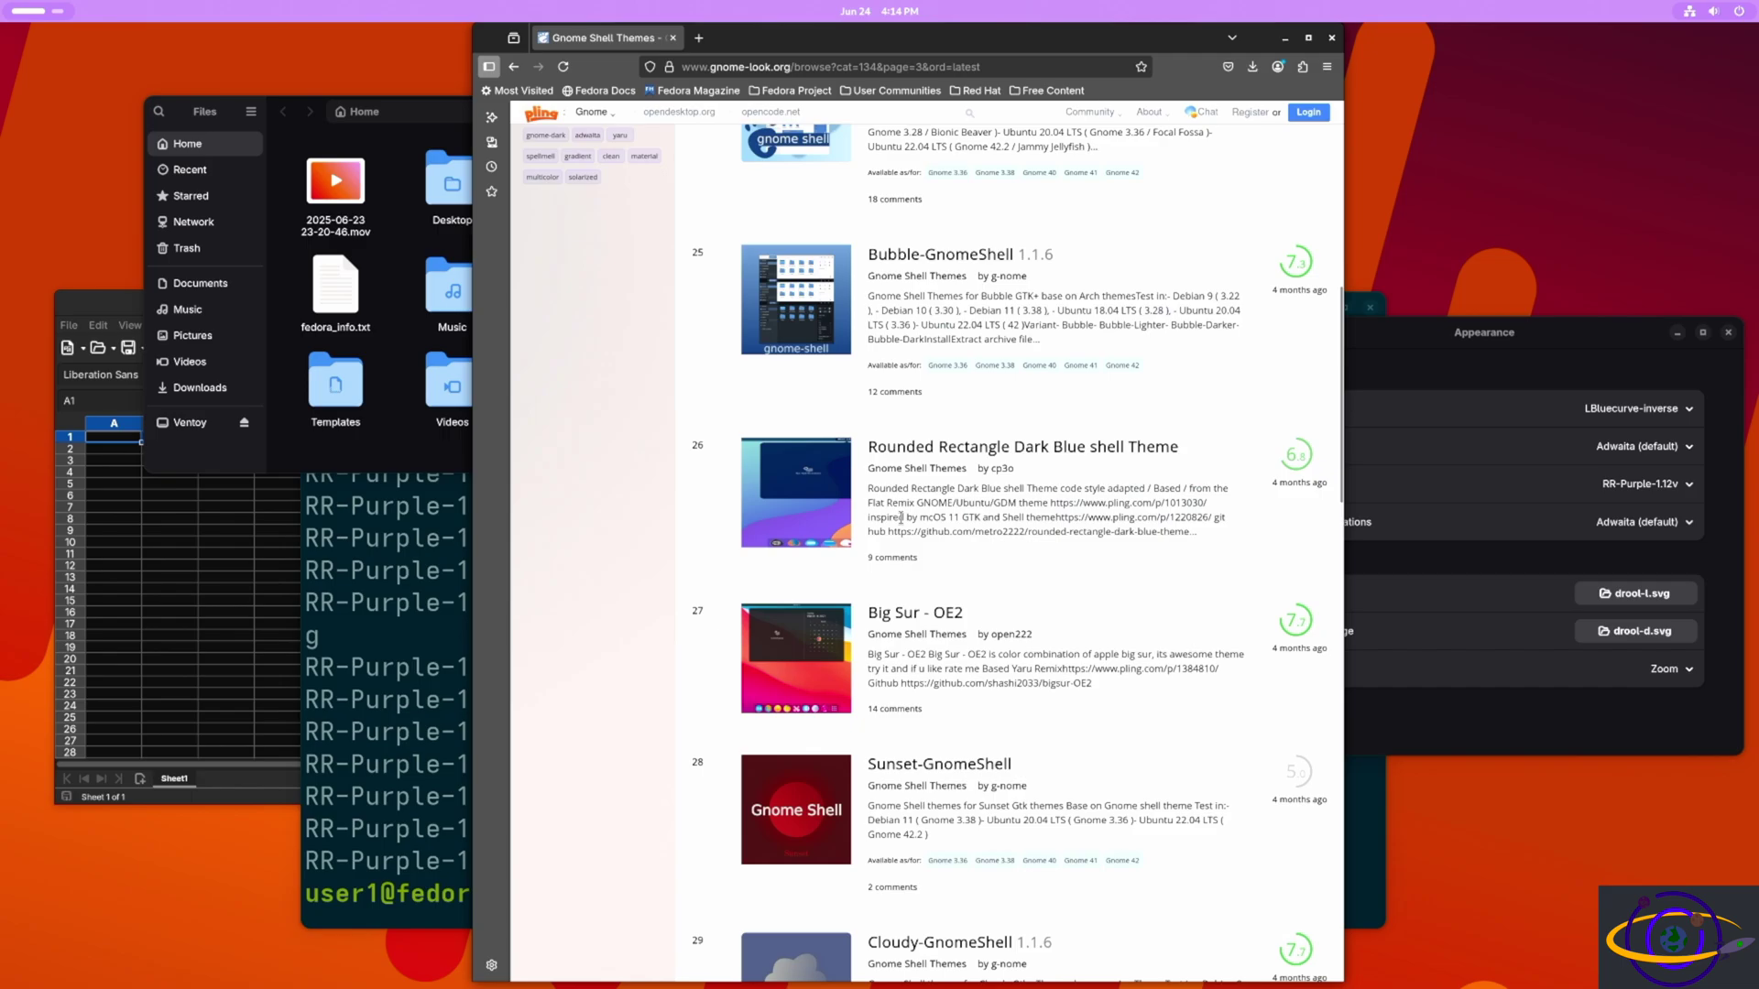
pyautogui.scroll(-4, 902, 523)
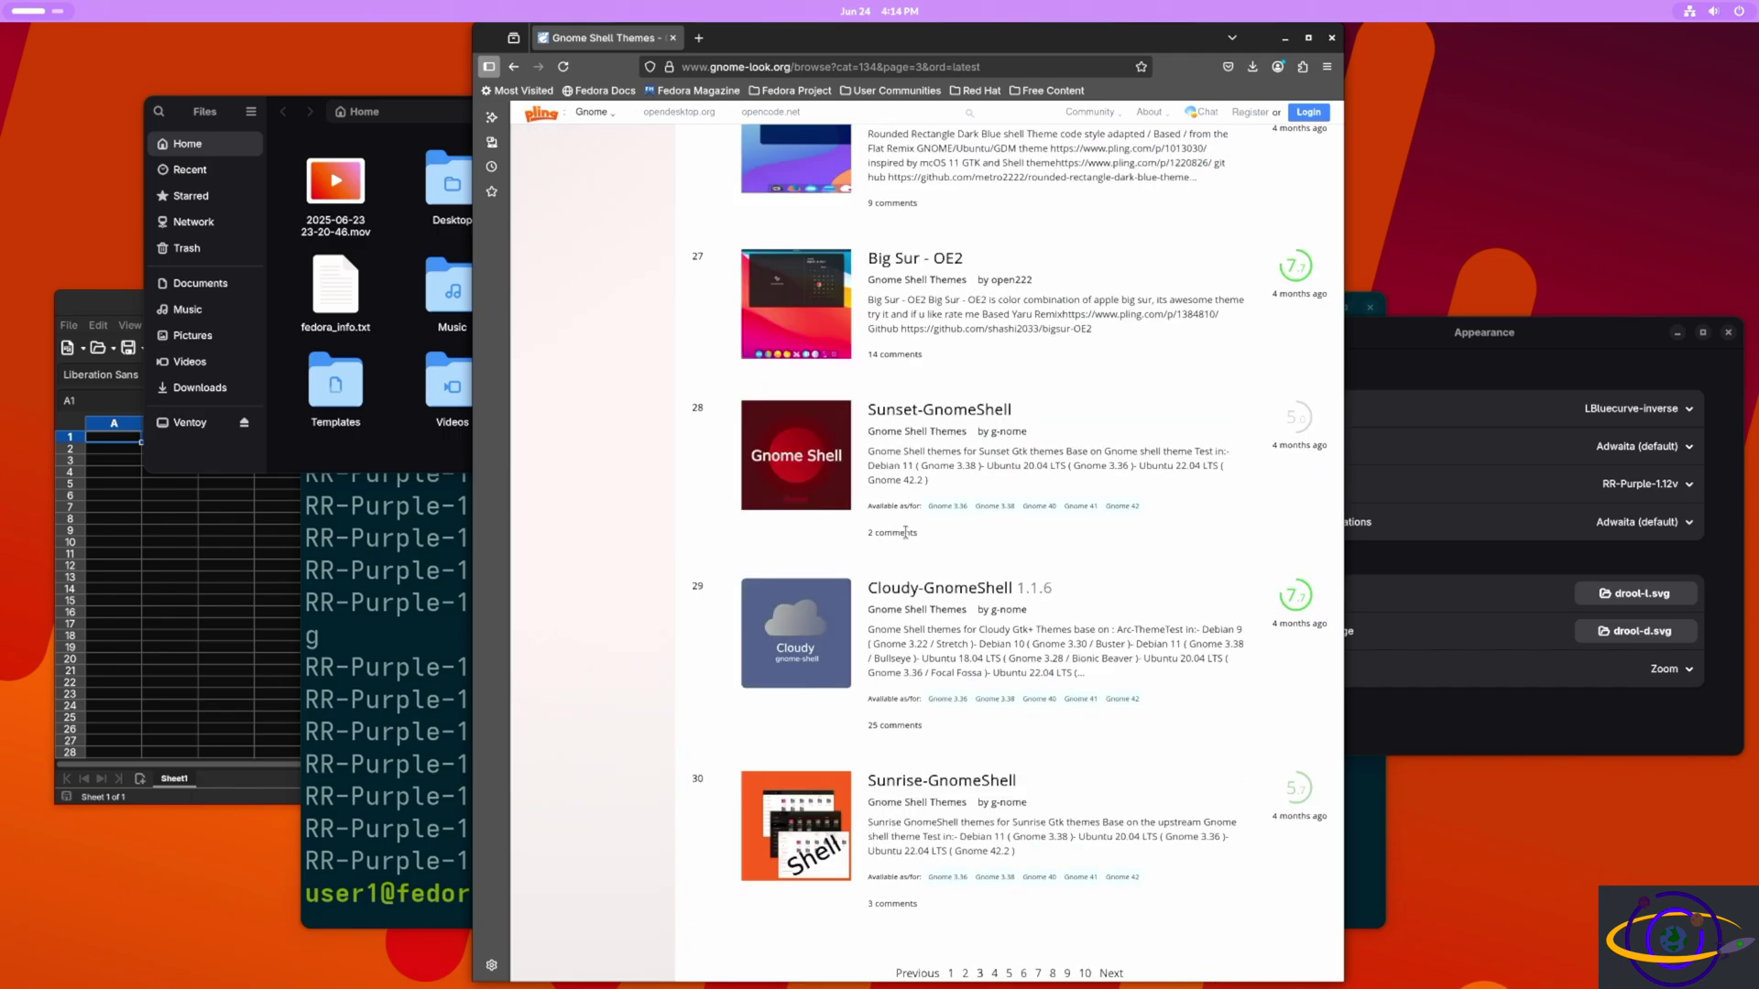
pyautogui.scroll(-4, 906, 531)
pyautogui.scroll(3, 904, 559)
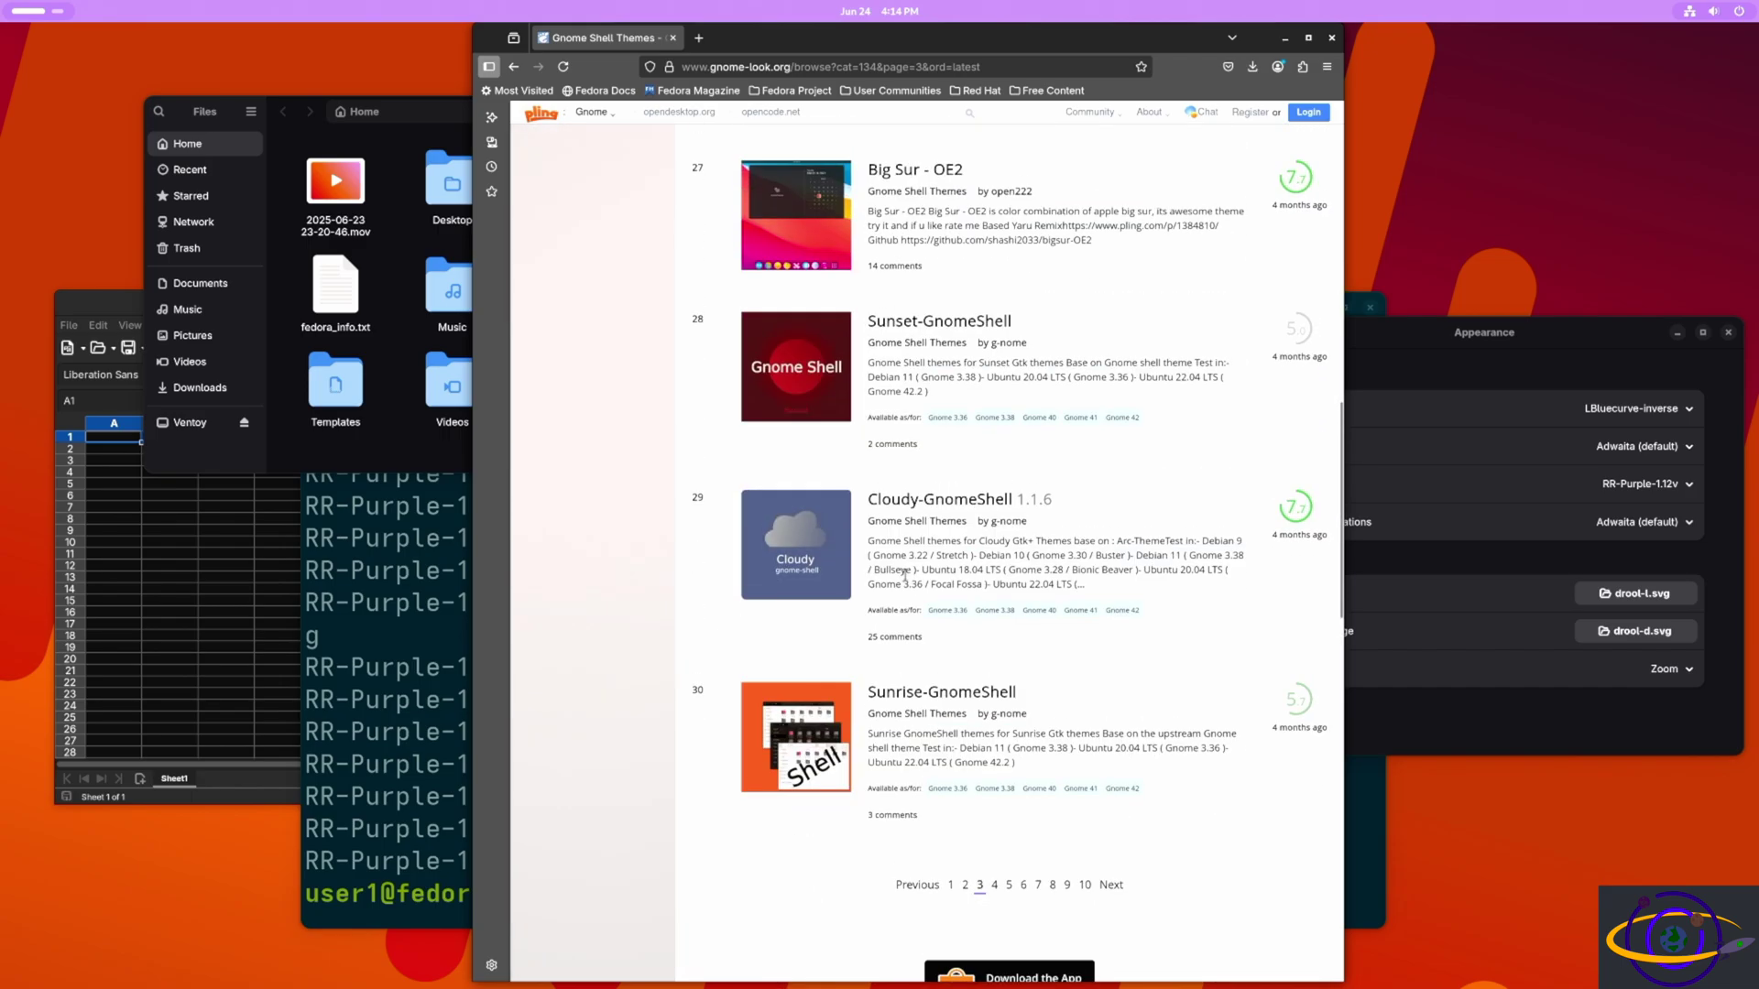
pyautogui.click(905, 174)
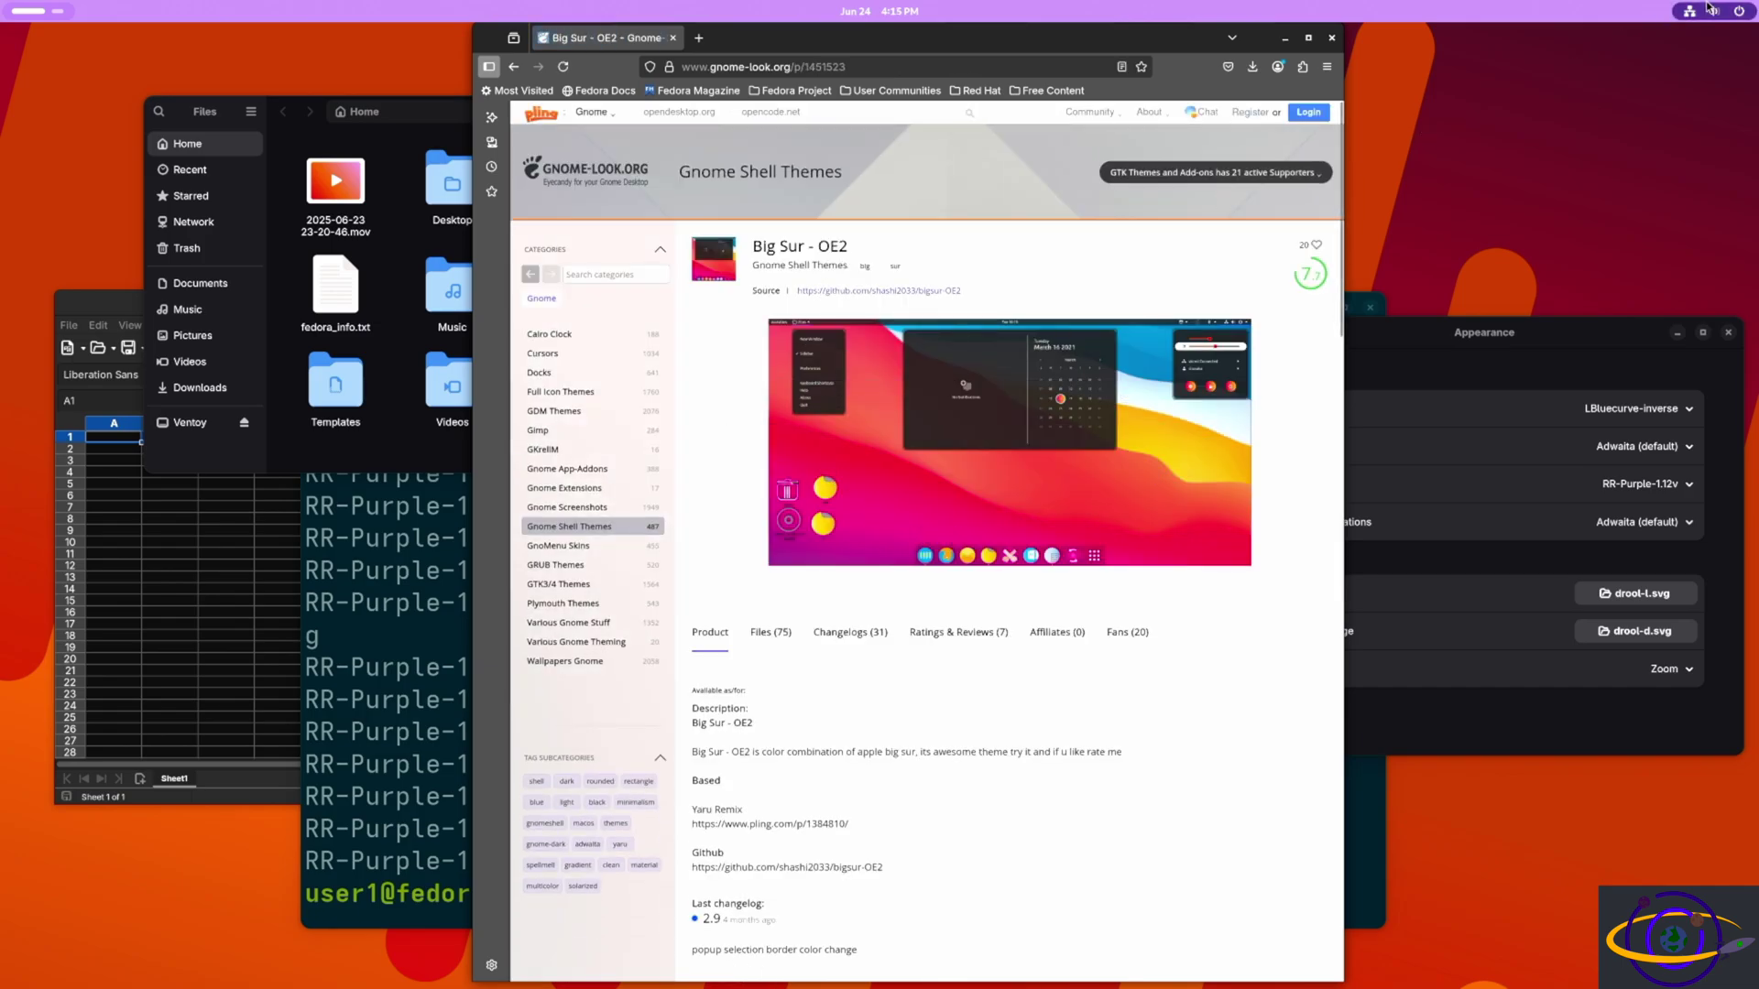
# Compare the Big Sur - OE2 preview with the current calendar panel and Activities overview, and return to the theme list.
pyautogui.click(859, 9)
pyautogui.click(859, 10)
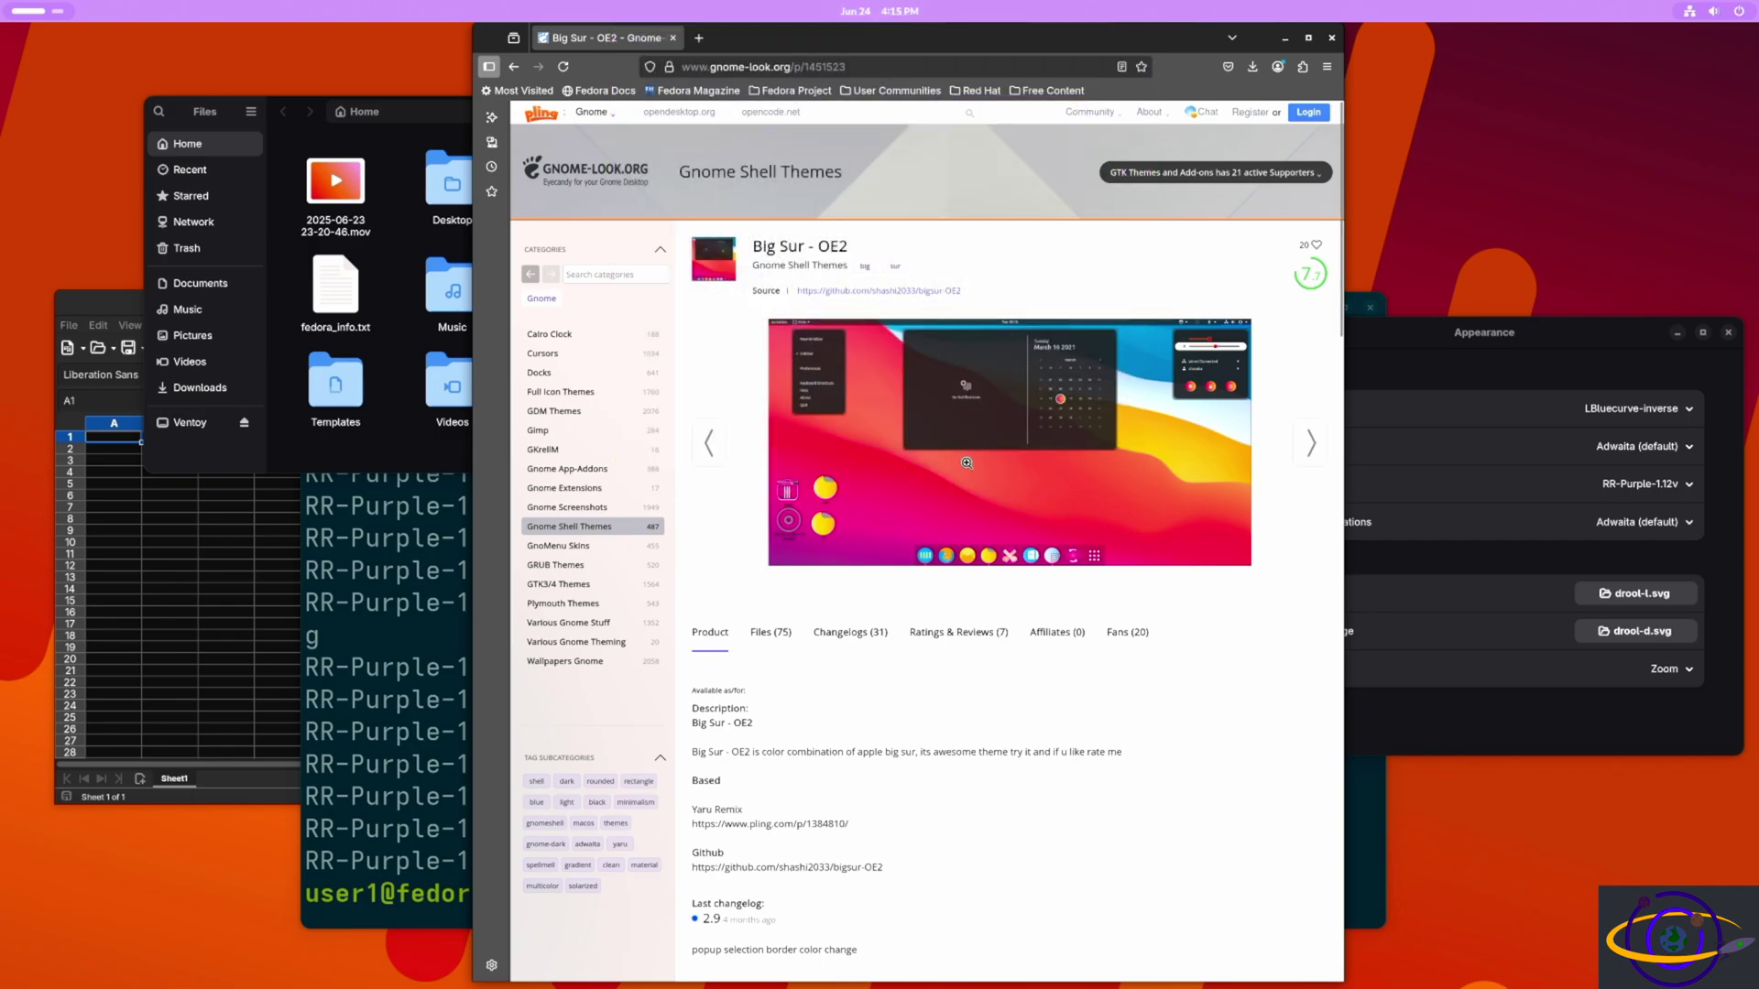
pyautogui.press('super')
pyautogui.press('super')
pyautogui.hotkey('alt', 'Left')
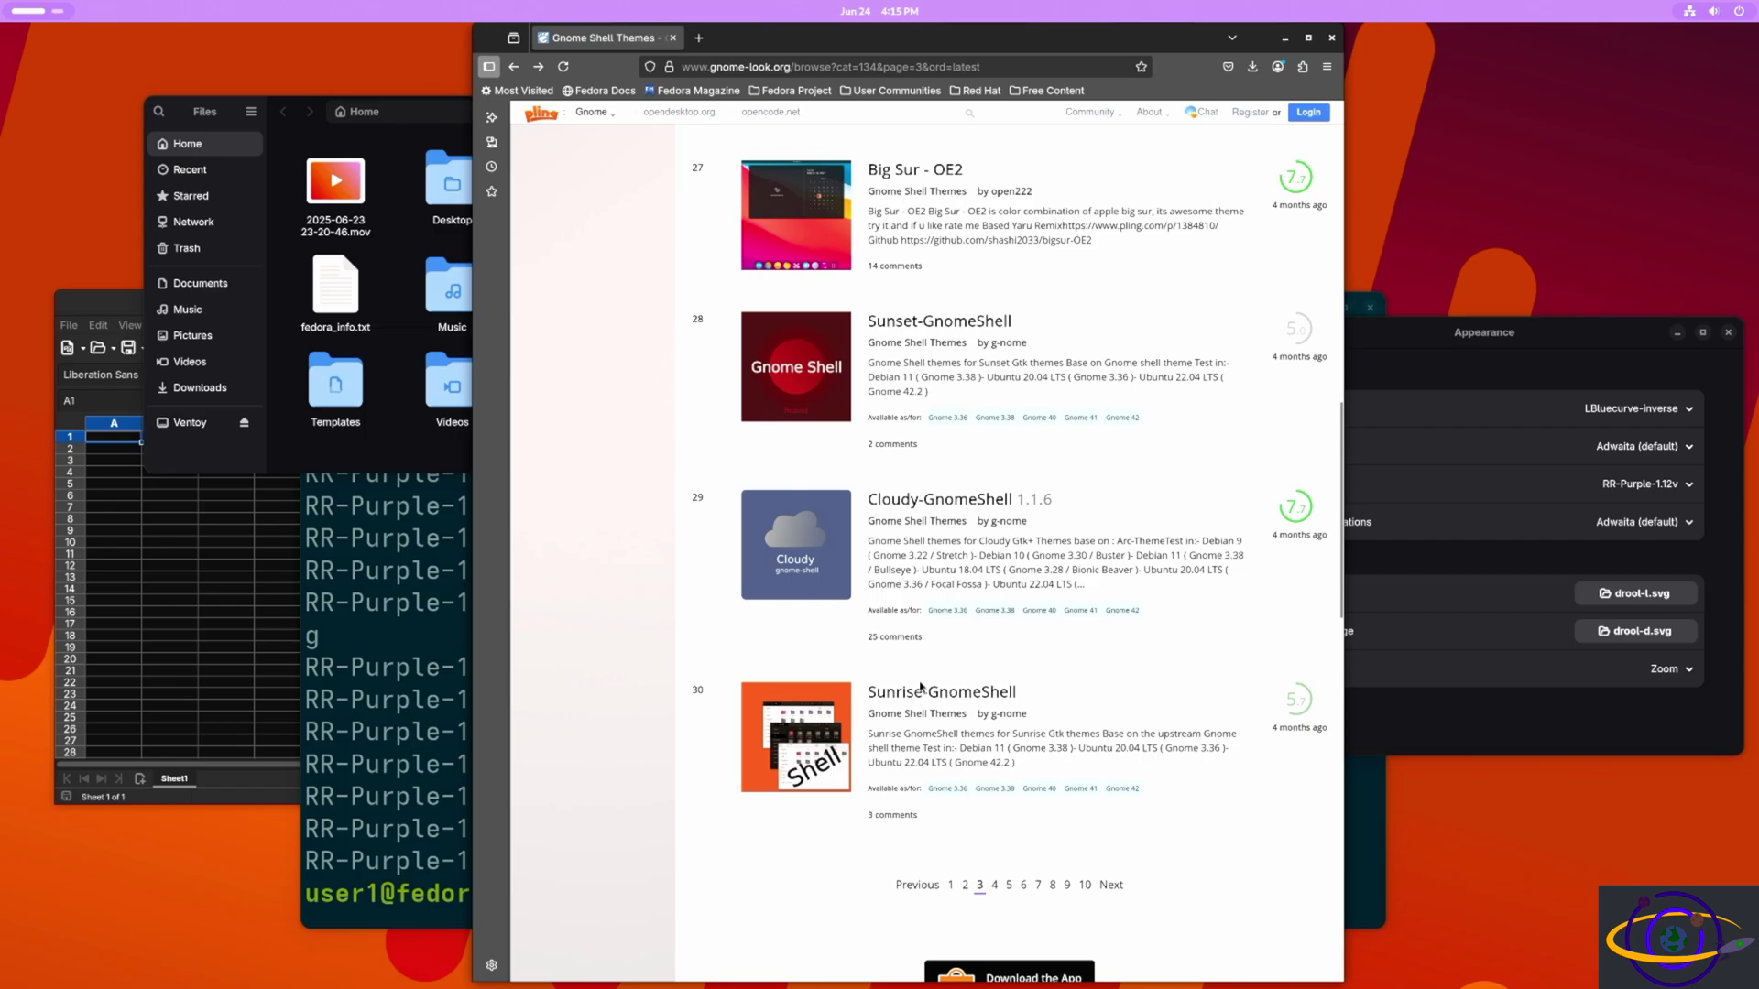
# Open the Cloudy-GnomeShell theme page and download the Cloudy.7z file.
pyautogui.click(815, 535)
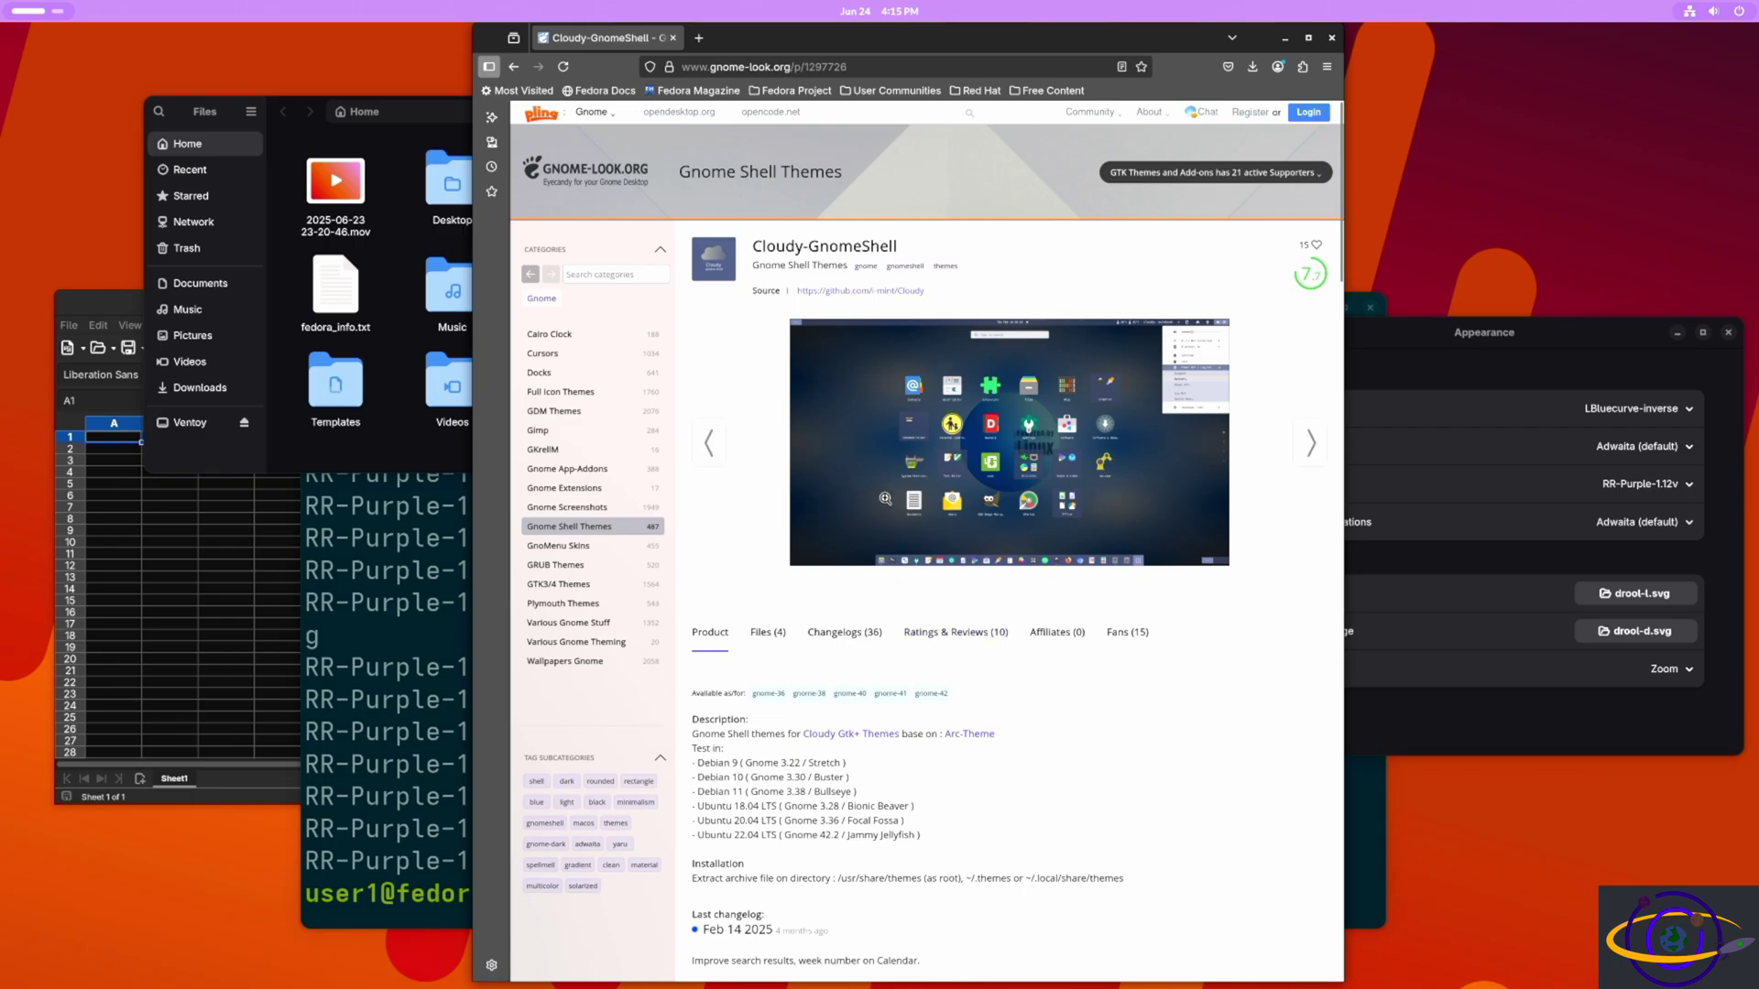
pyautogui.click(768, 633)
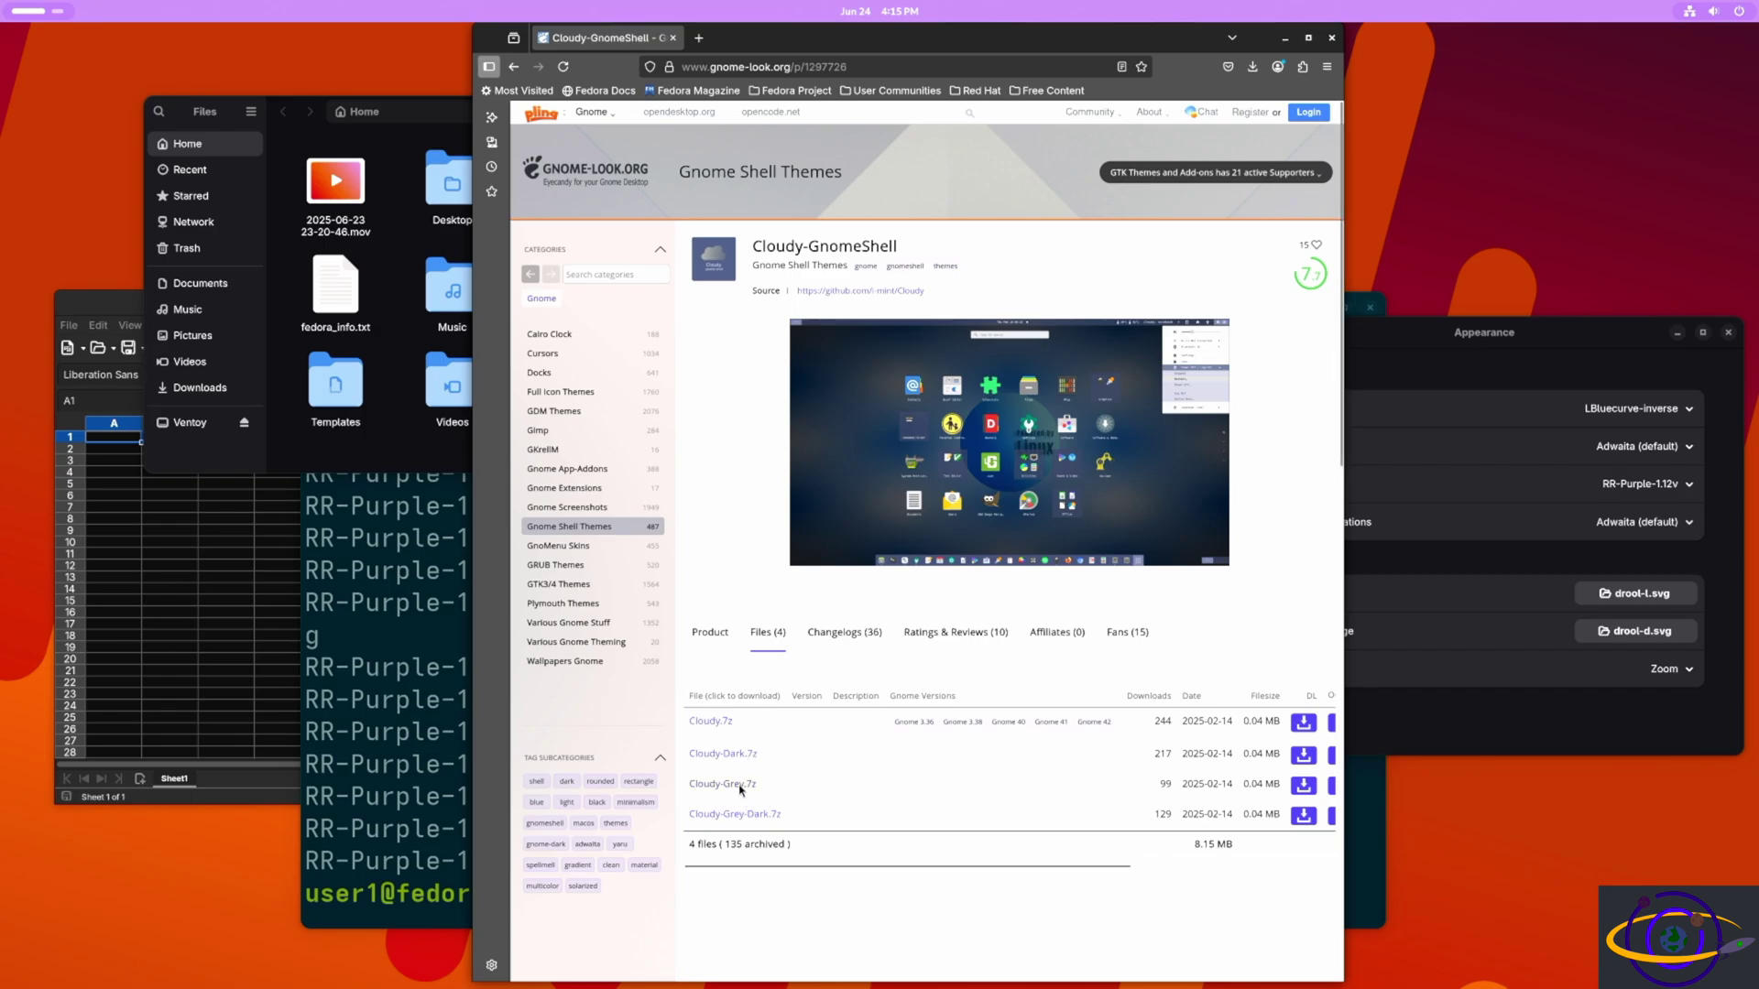
pyautogui.click(714, 726)
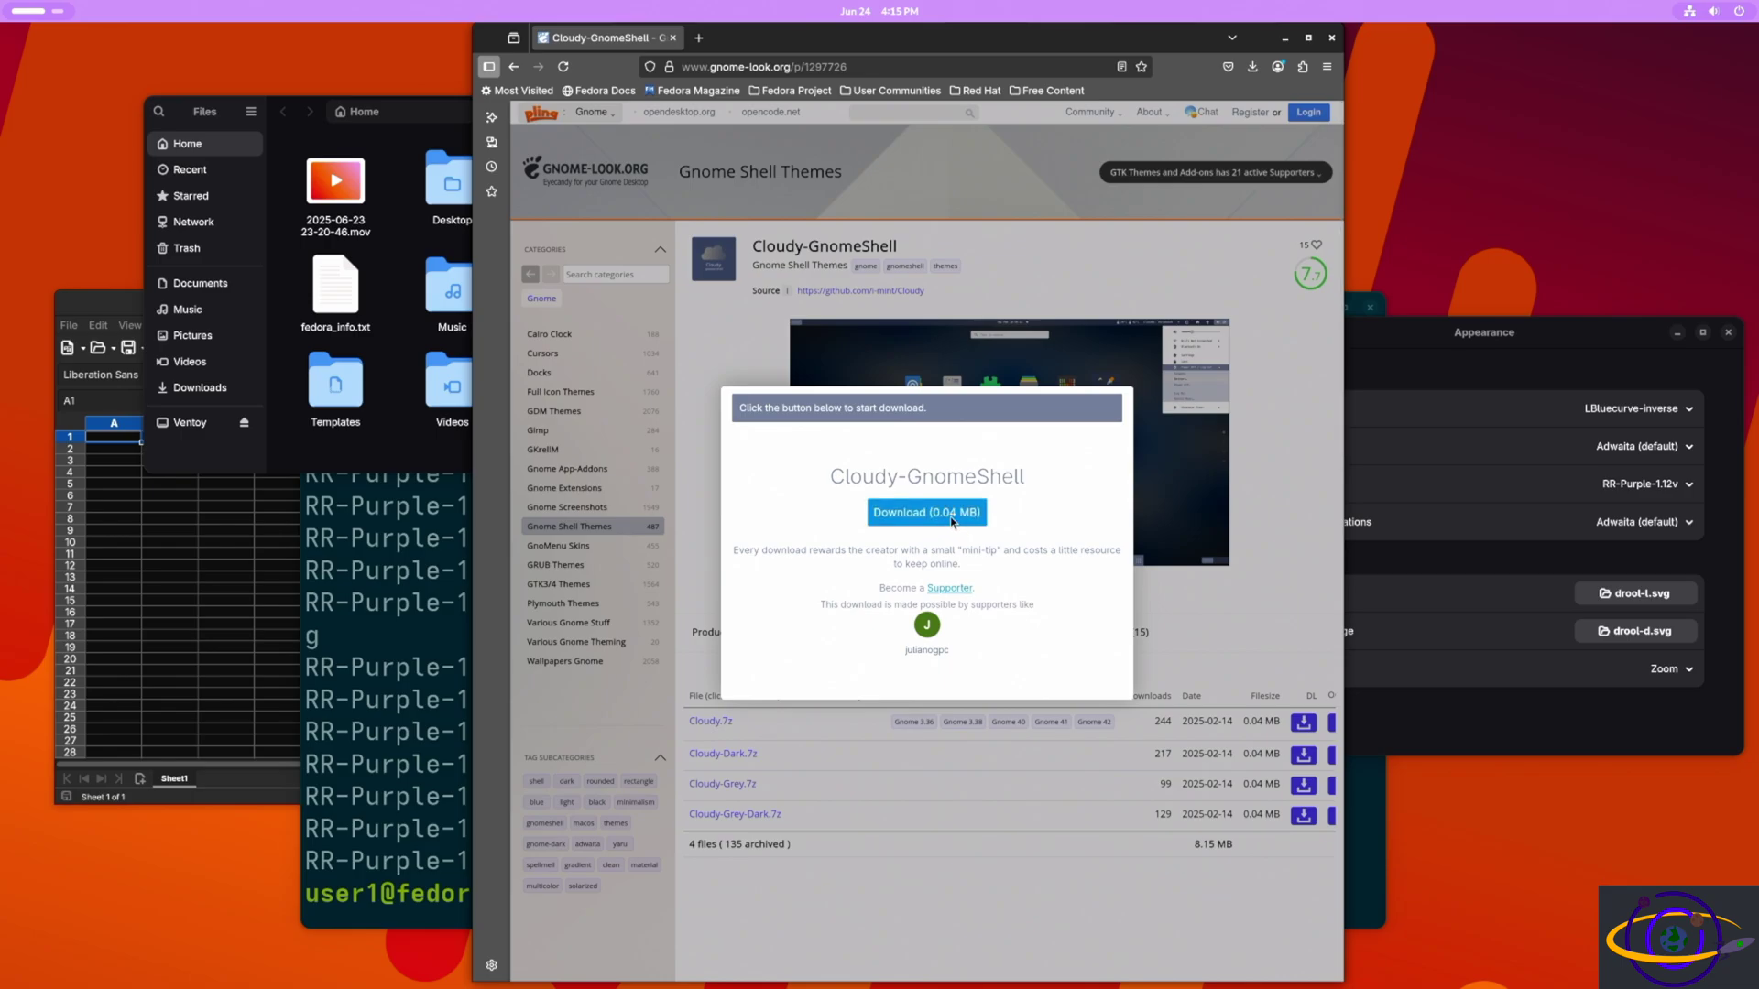
pyautogui.click(953, 521)
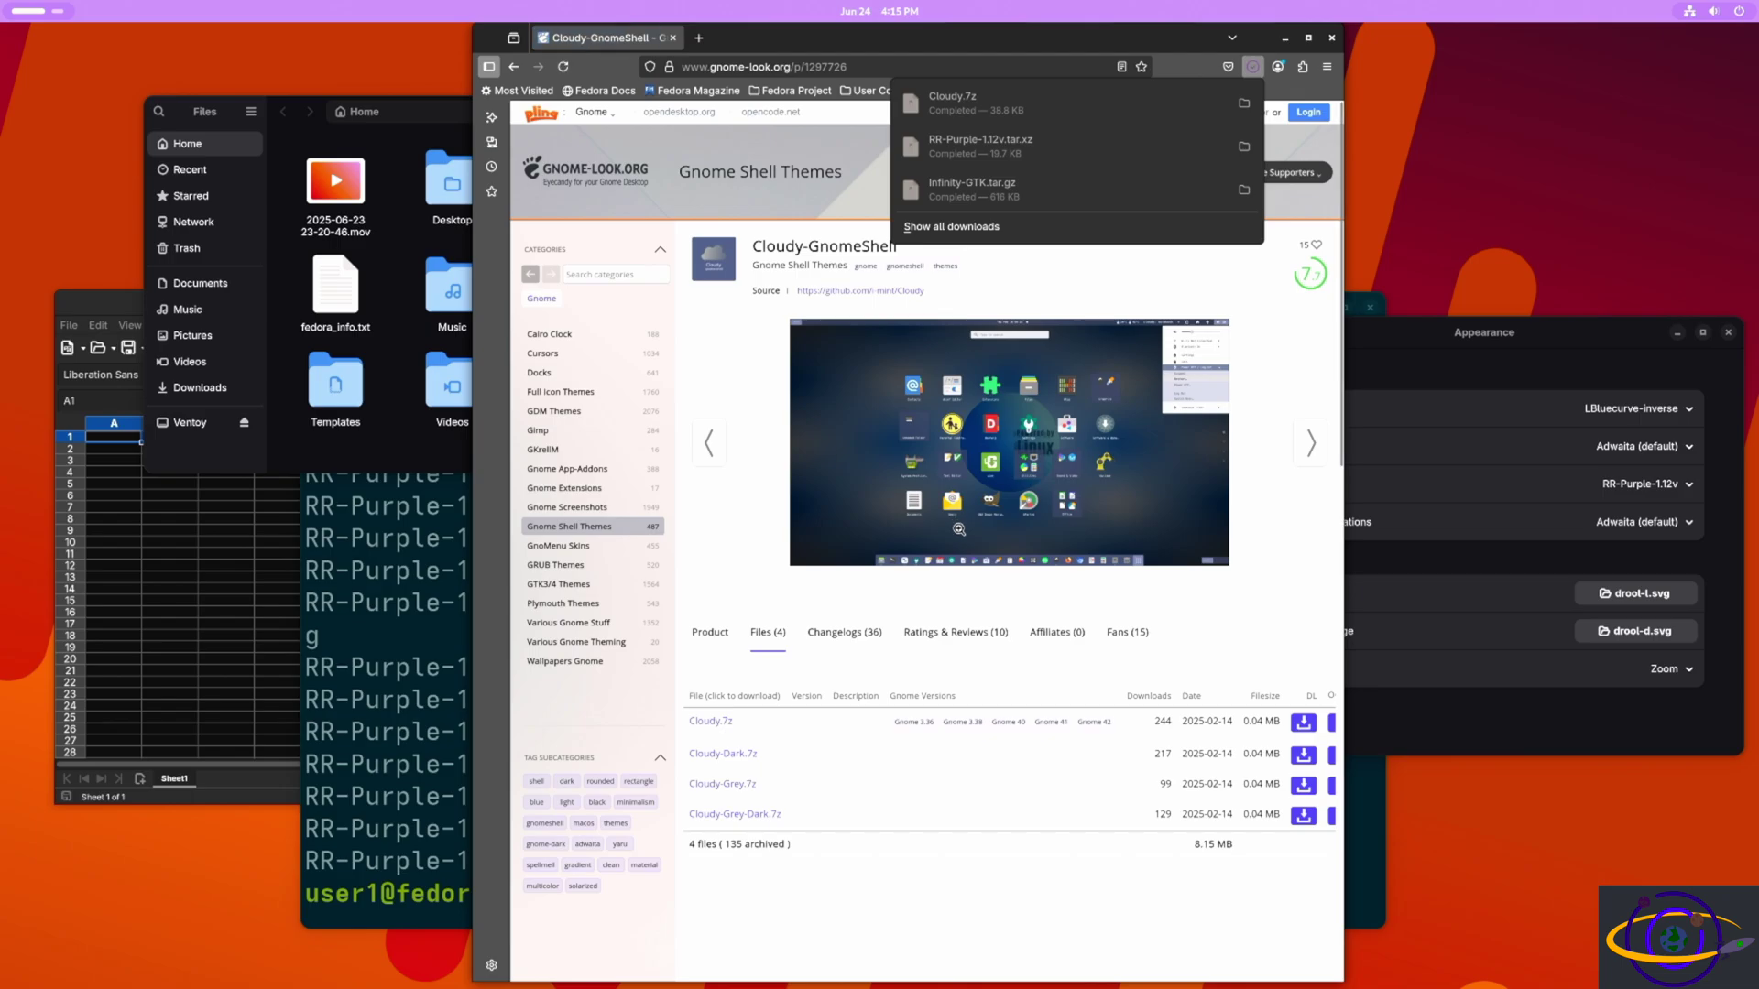
pyautogui.click(746, 479)
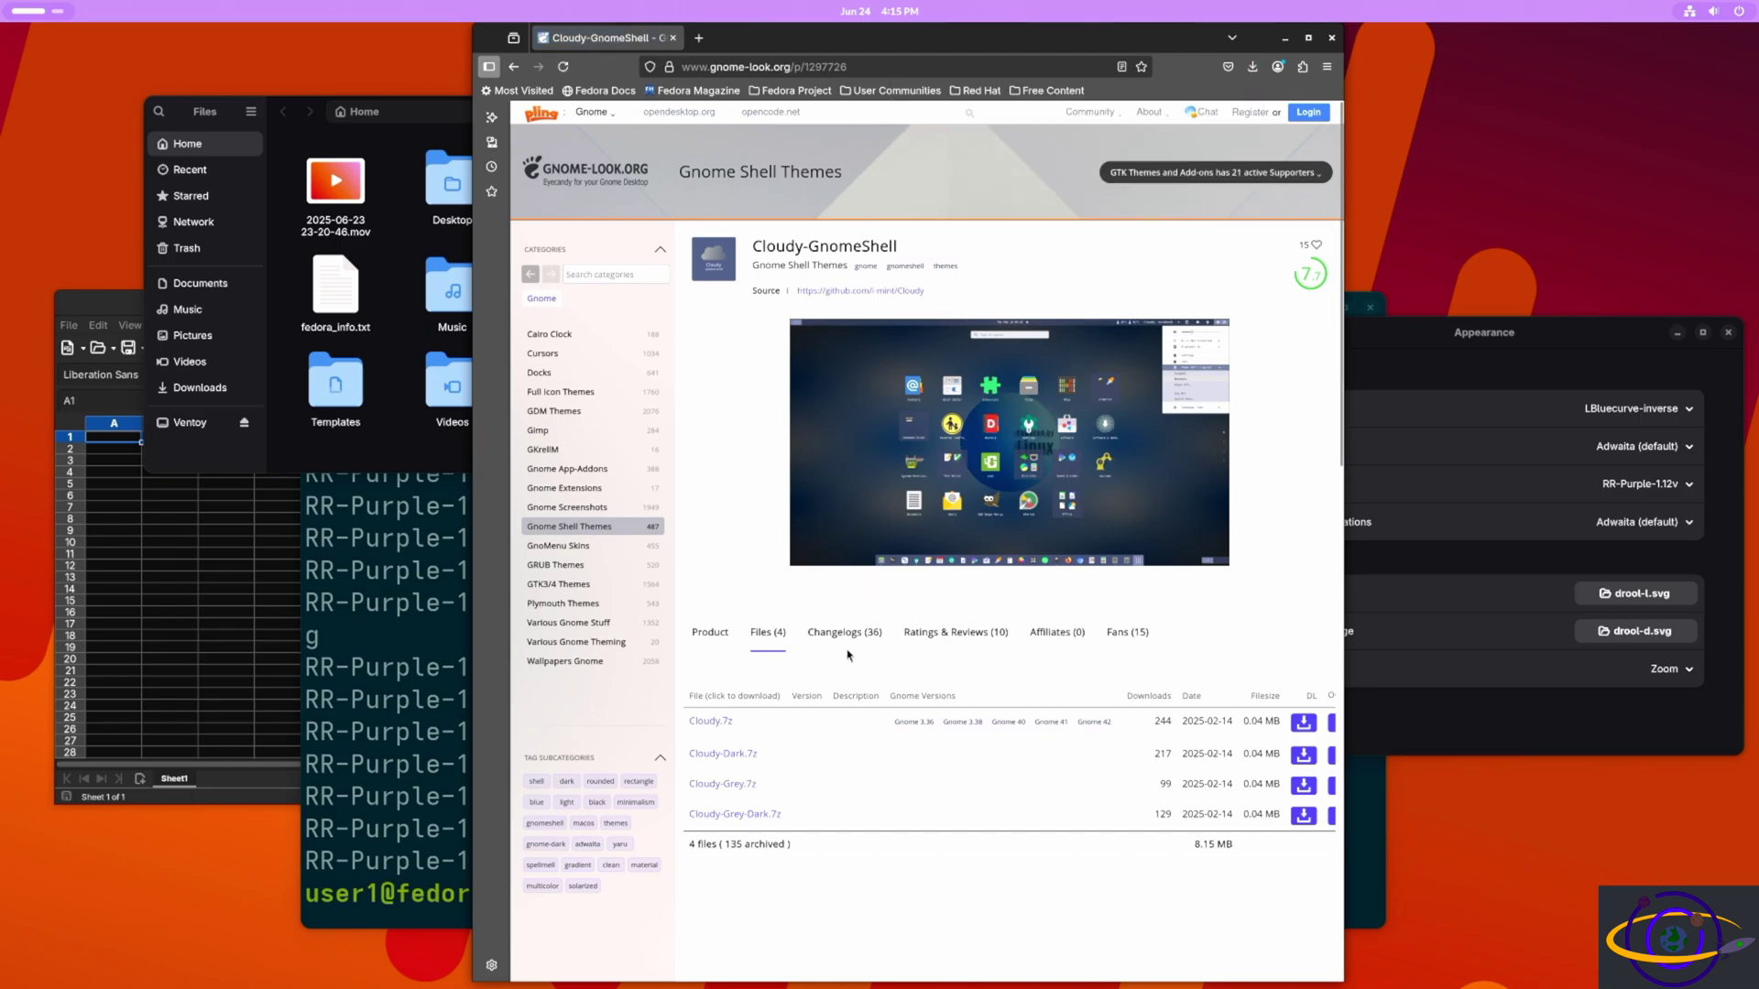
# Copy Cloudy.7z from ~/Downloads into ~/.themes in the terminal, and list the folder's contents.
pyautogui.click(424, 712)
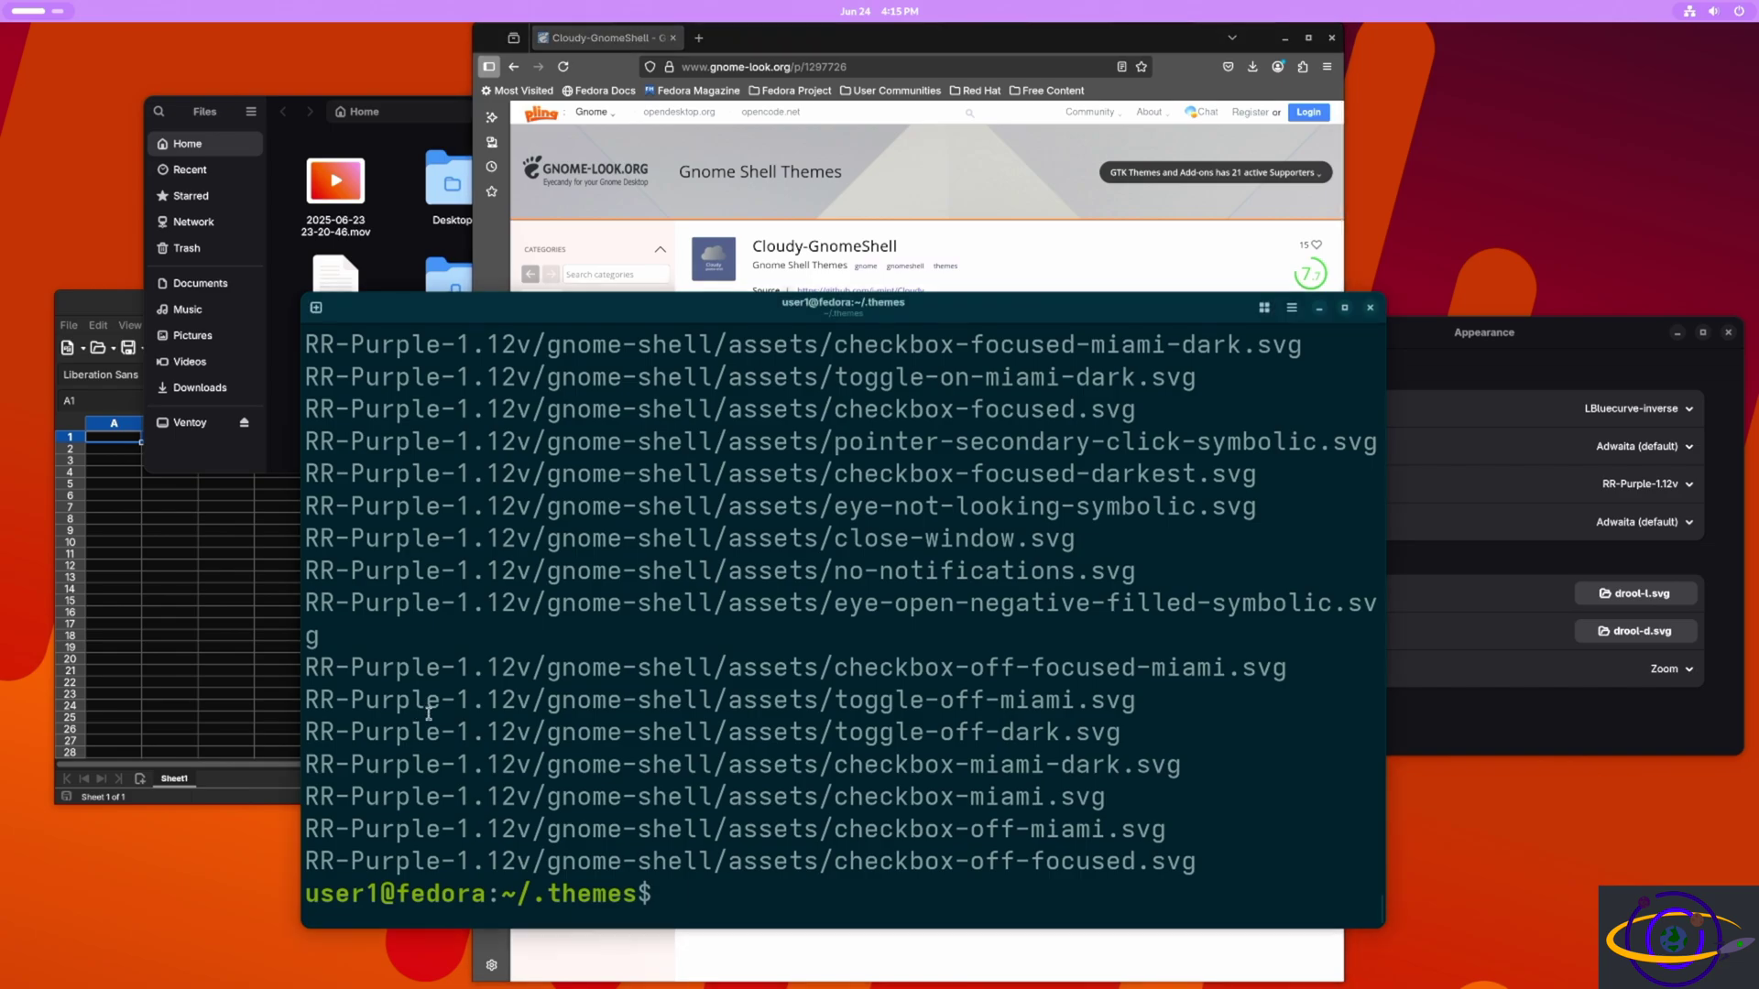
pyautogui.write('cp D')
pyautogui.press('BackSpace')
pyautogui.write('~/Do')
pyautogui.press('Tab')
pyautogui.write('c')
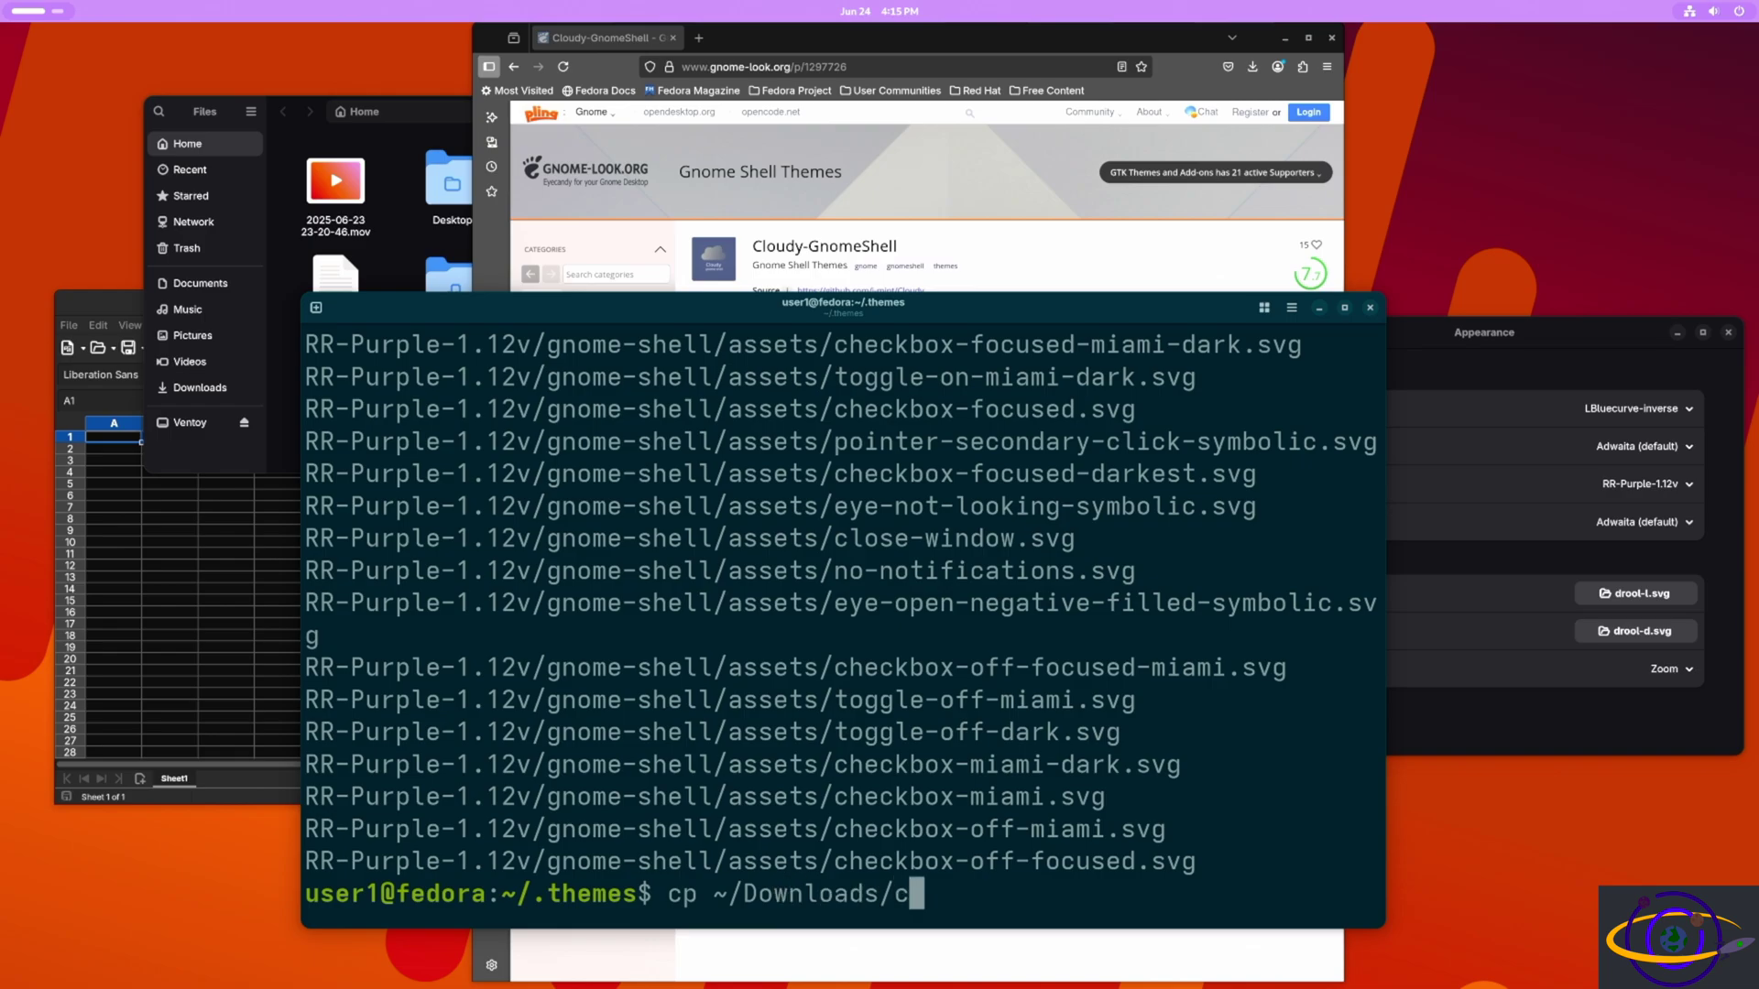
pyautogui.press('BackSpace')
pyautogui.press('Tab')
pyautogui.press('Tab')
pyautogui.write('C')
pyautogui.press('Tab')
pyautogui.write('.')
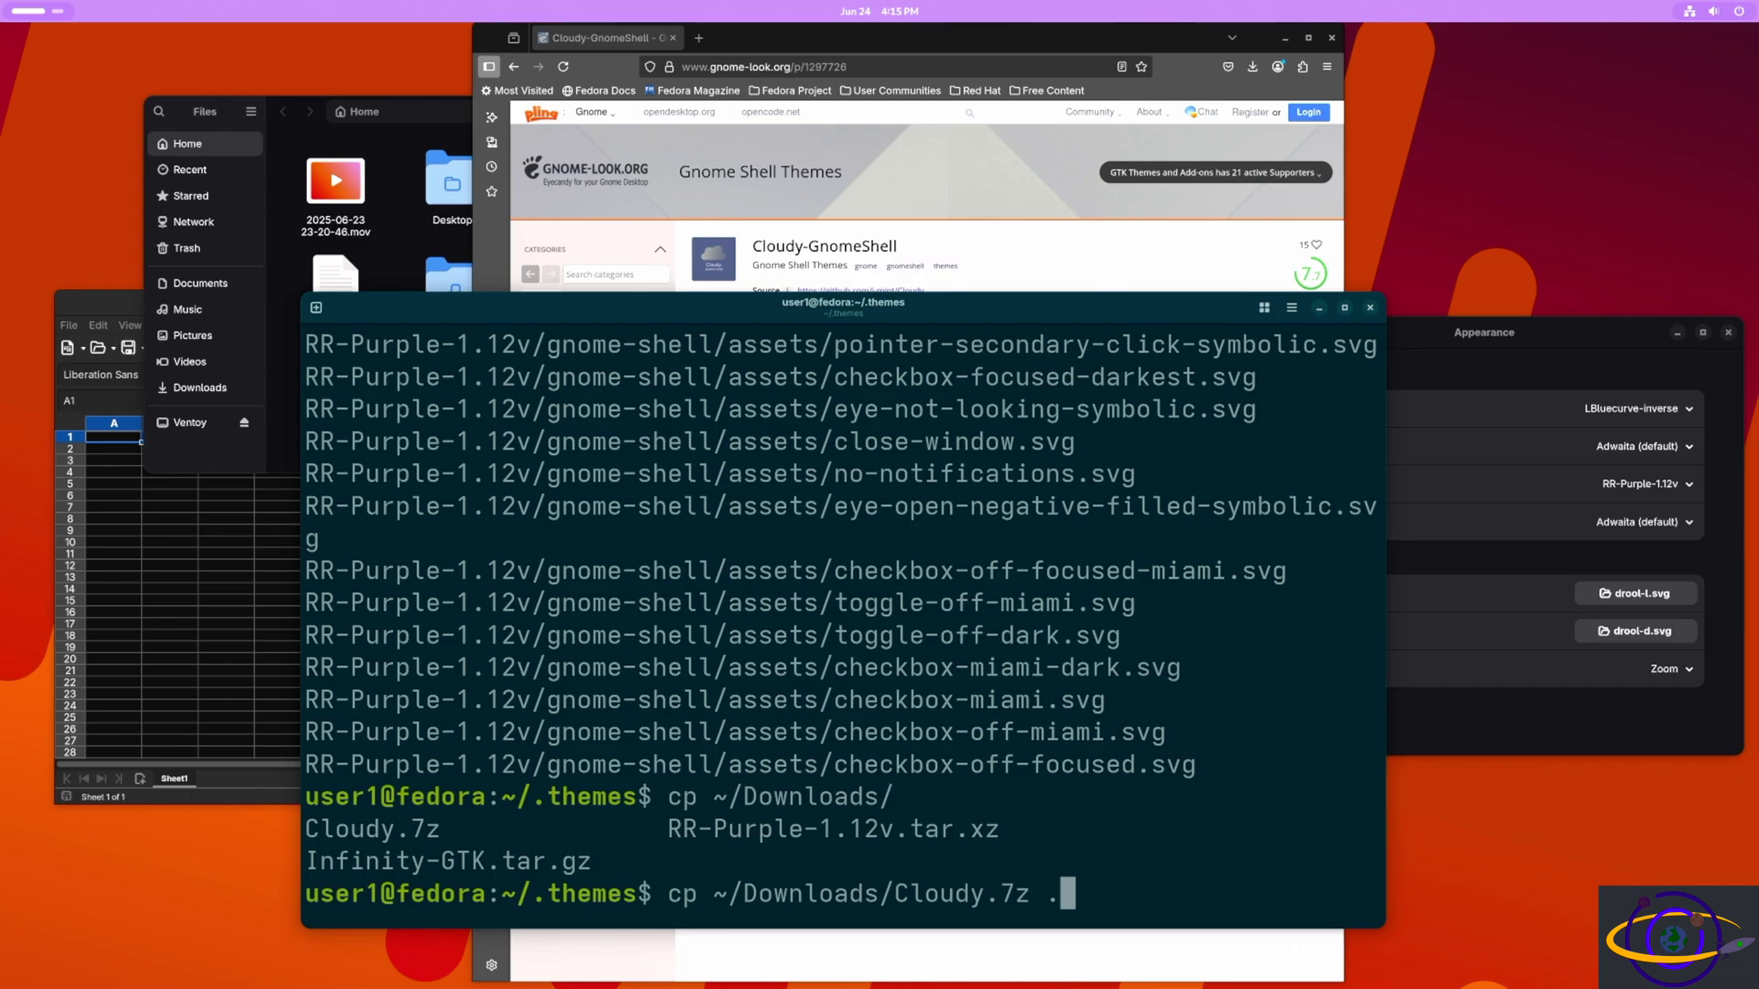
pyautogui.press('Return')
pyautogui.write('ls')
pyautogui.press('Return')
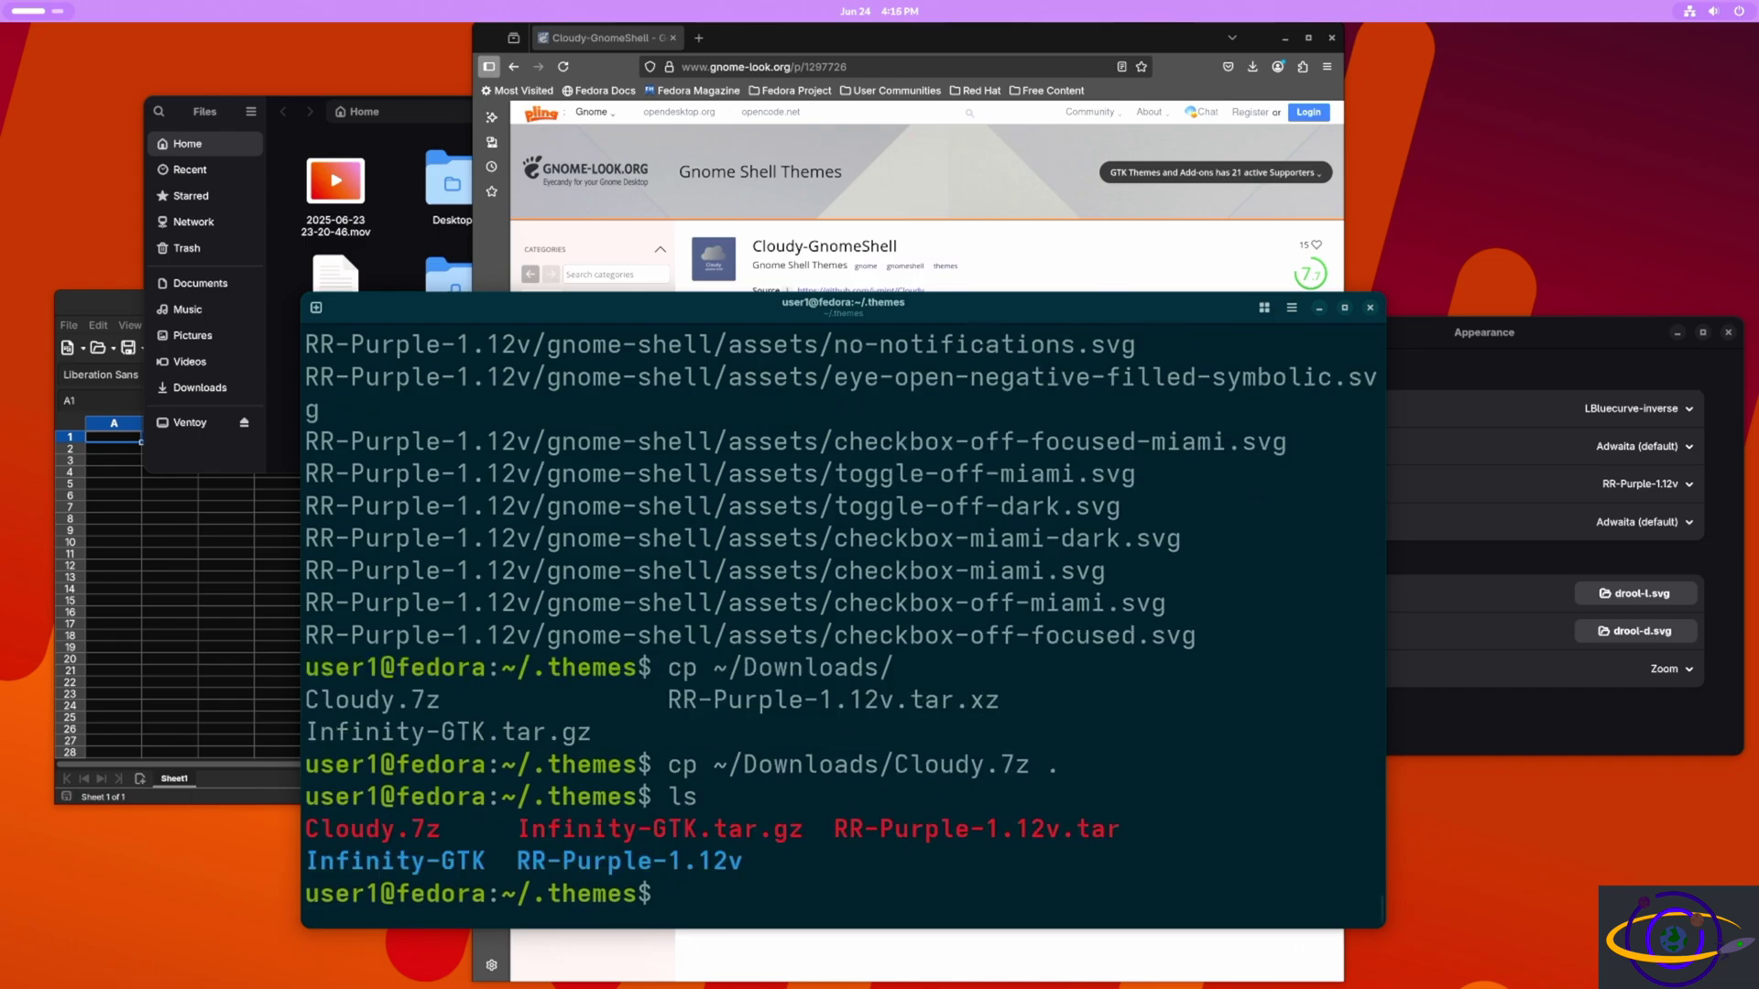
# Extract the Cloudy.7z archive in ~/.themes by running 7z x Cloudy.7z in the terminal.
pyautogui.write('7z')
pyautogui.press('BackSpace')
pyautogui.press('BackSpace')
pyautogui.write('un')
pyautogui.write('7')
pyautogui.press('BackSpace')
pyautogui.press('BackSpace')
pyautogui.press('BackSpace')
pyautogui.write('7z x C')
pyautogui.press('Tab')
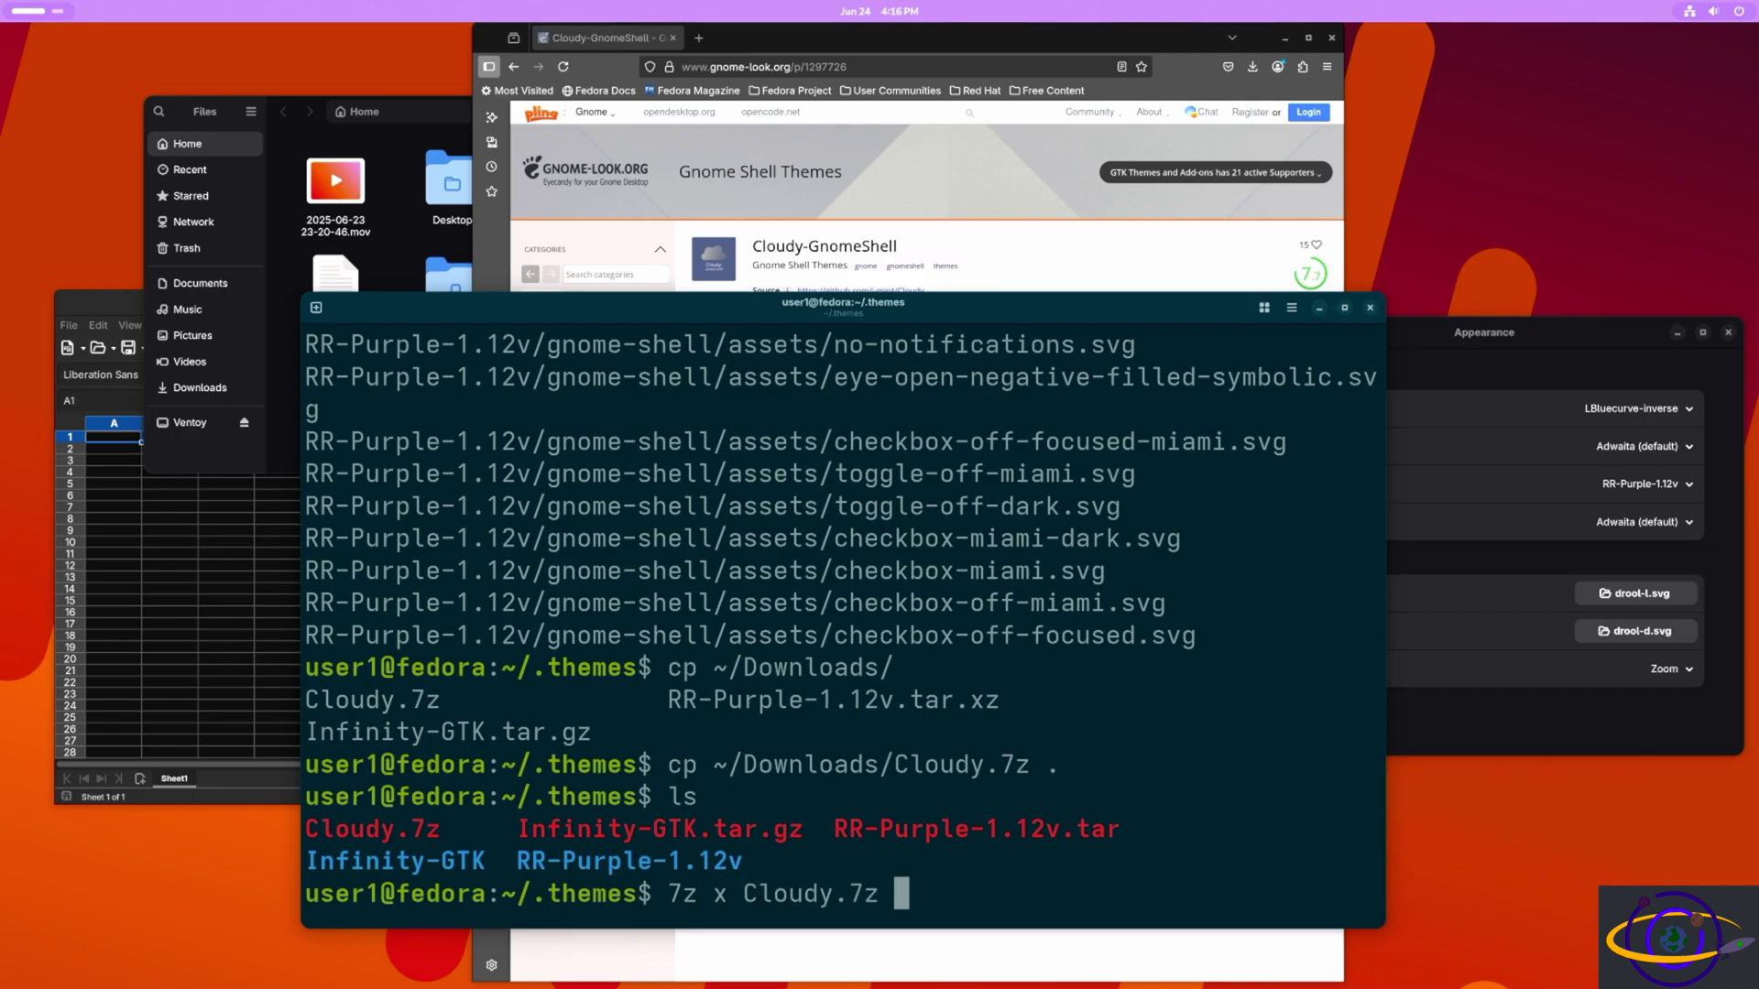
pyautogui.press('Return')
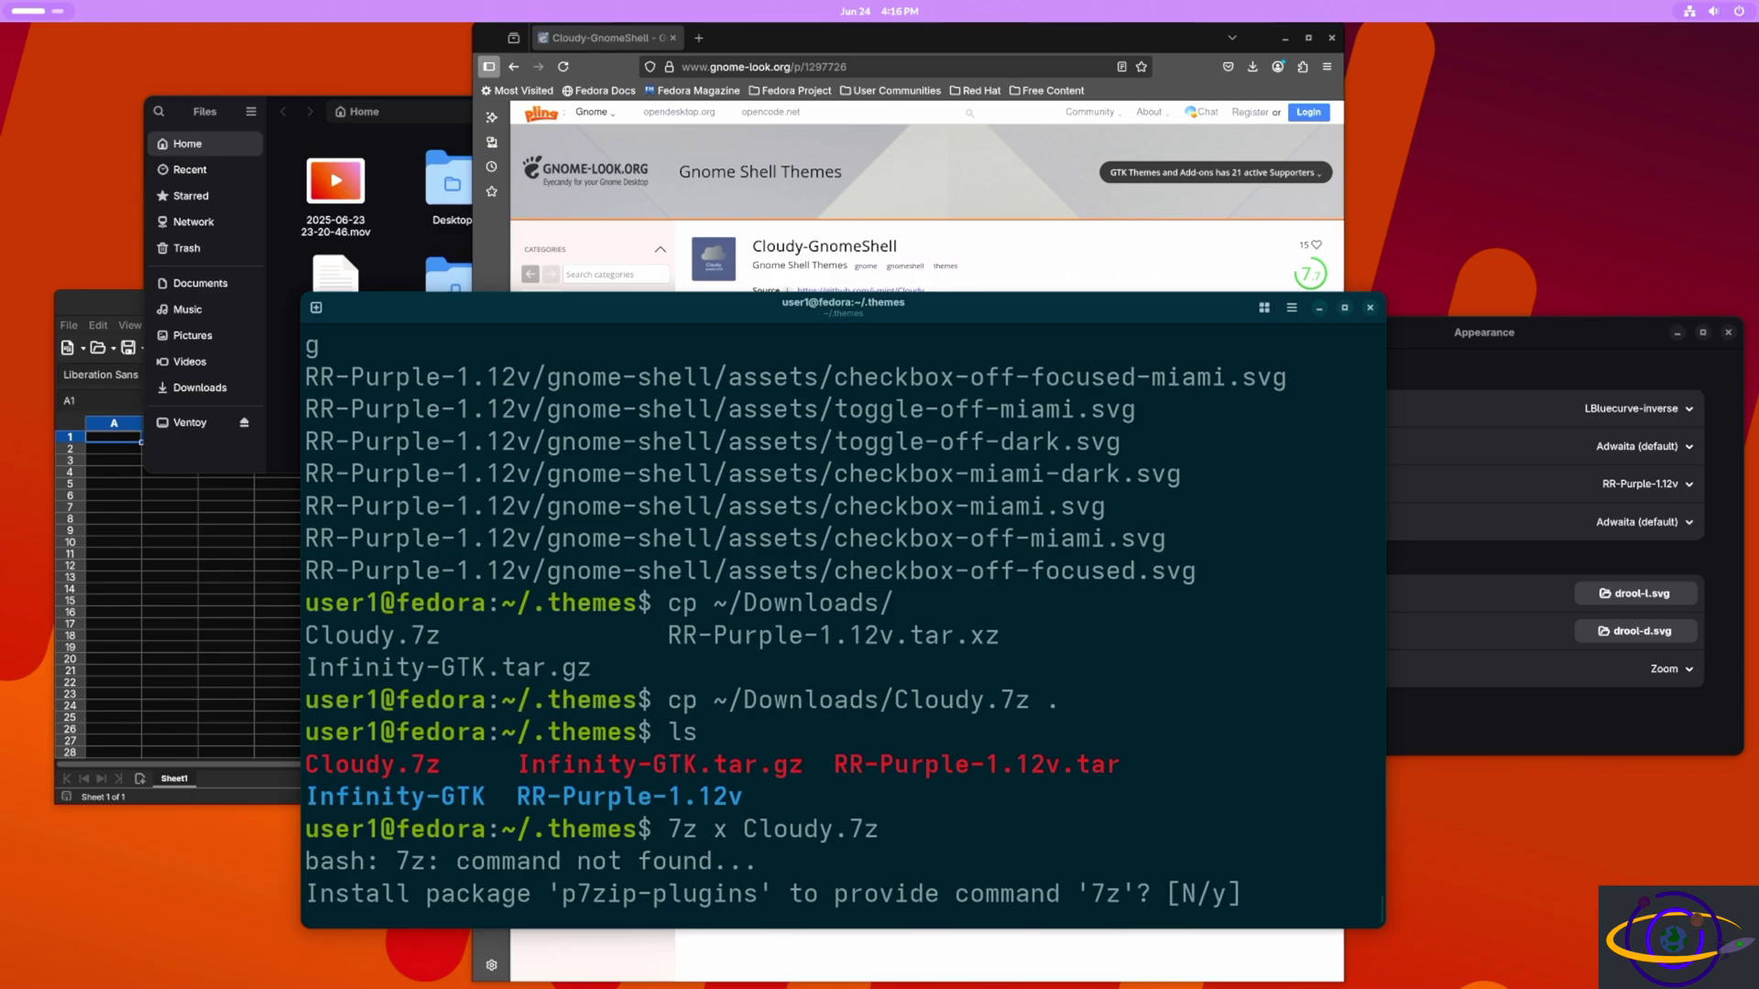
# Accept the installation of the p7zip-plugins package that provides the 7z command, and approve its changes.
pyautogui.write('y')
pyautogui.press('Return')
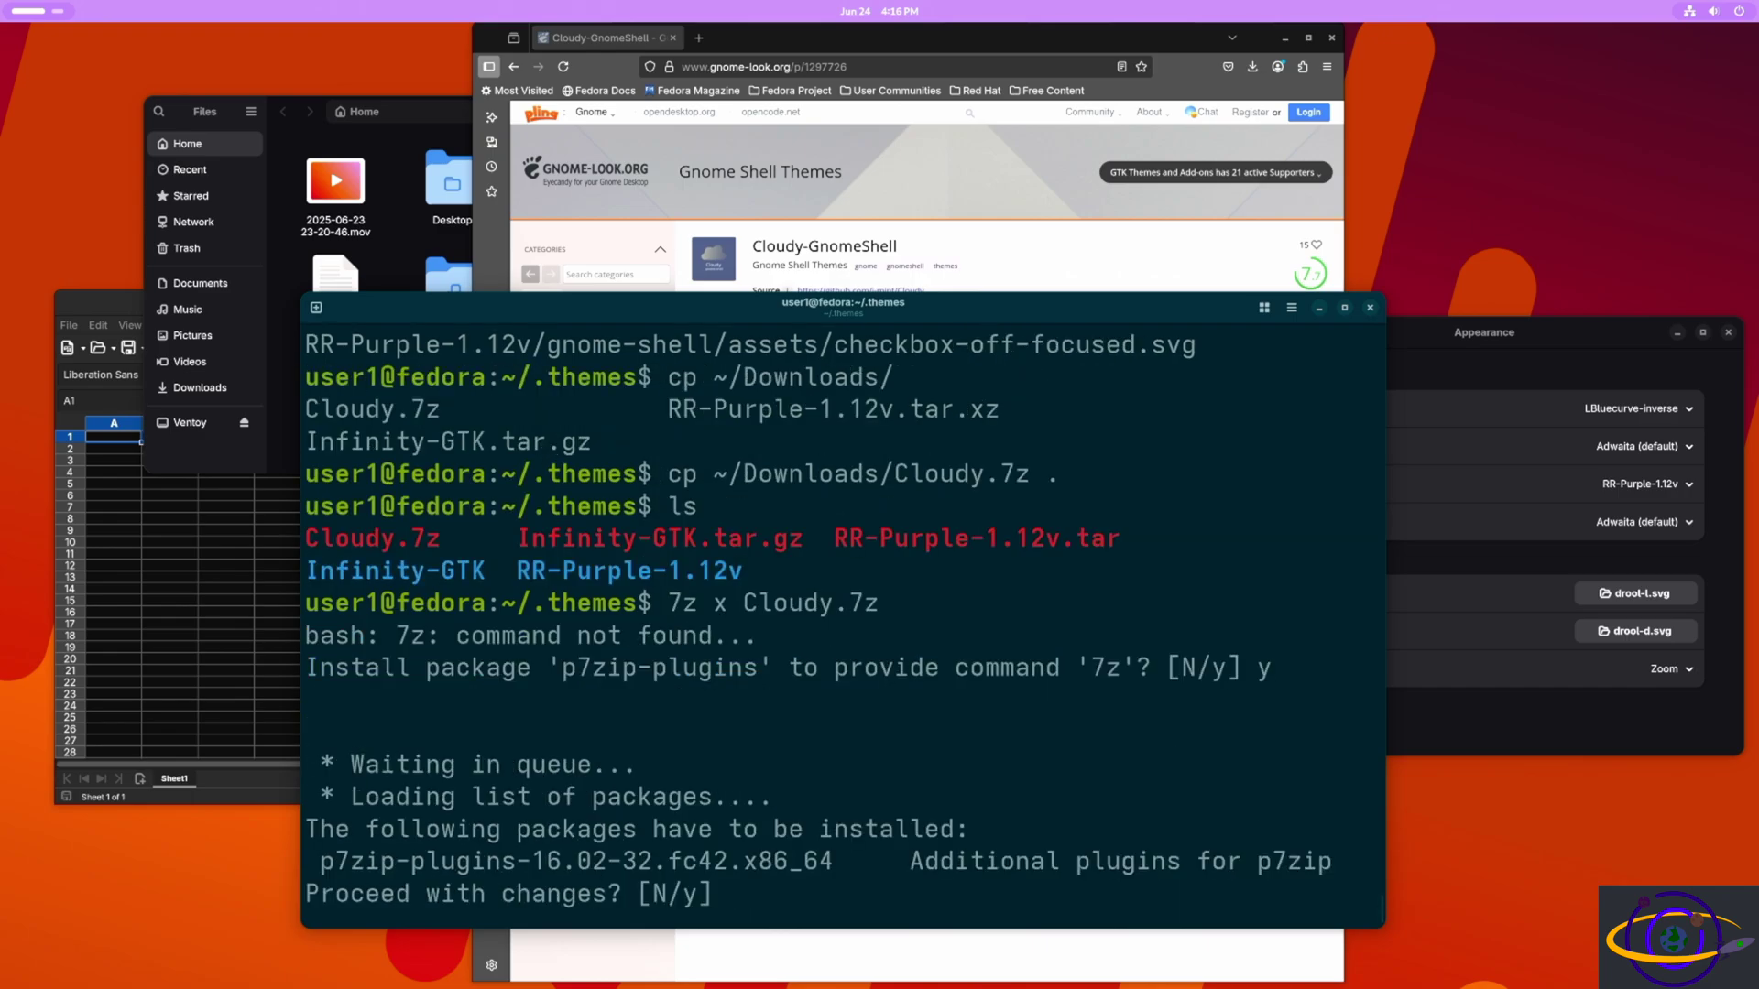
pyautogui.write('y')
pyautogui.press('Return')
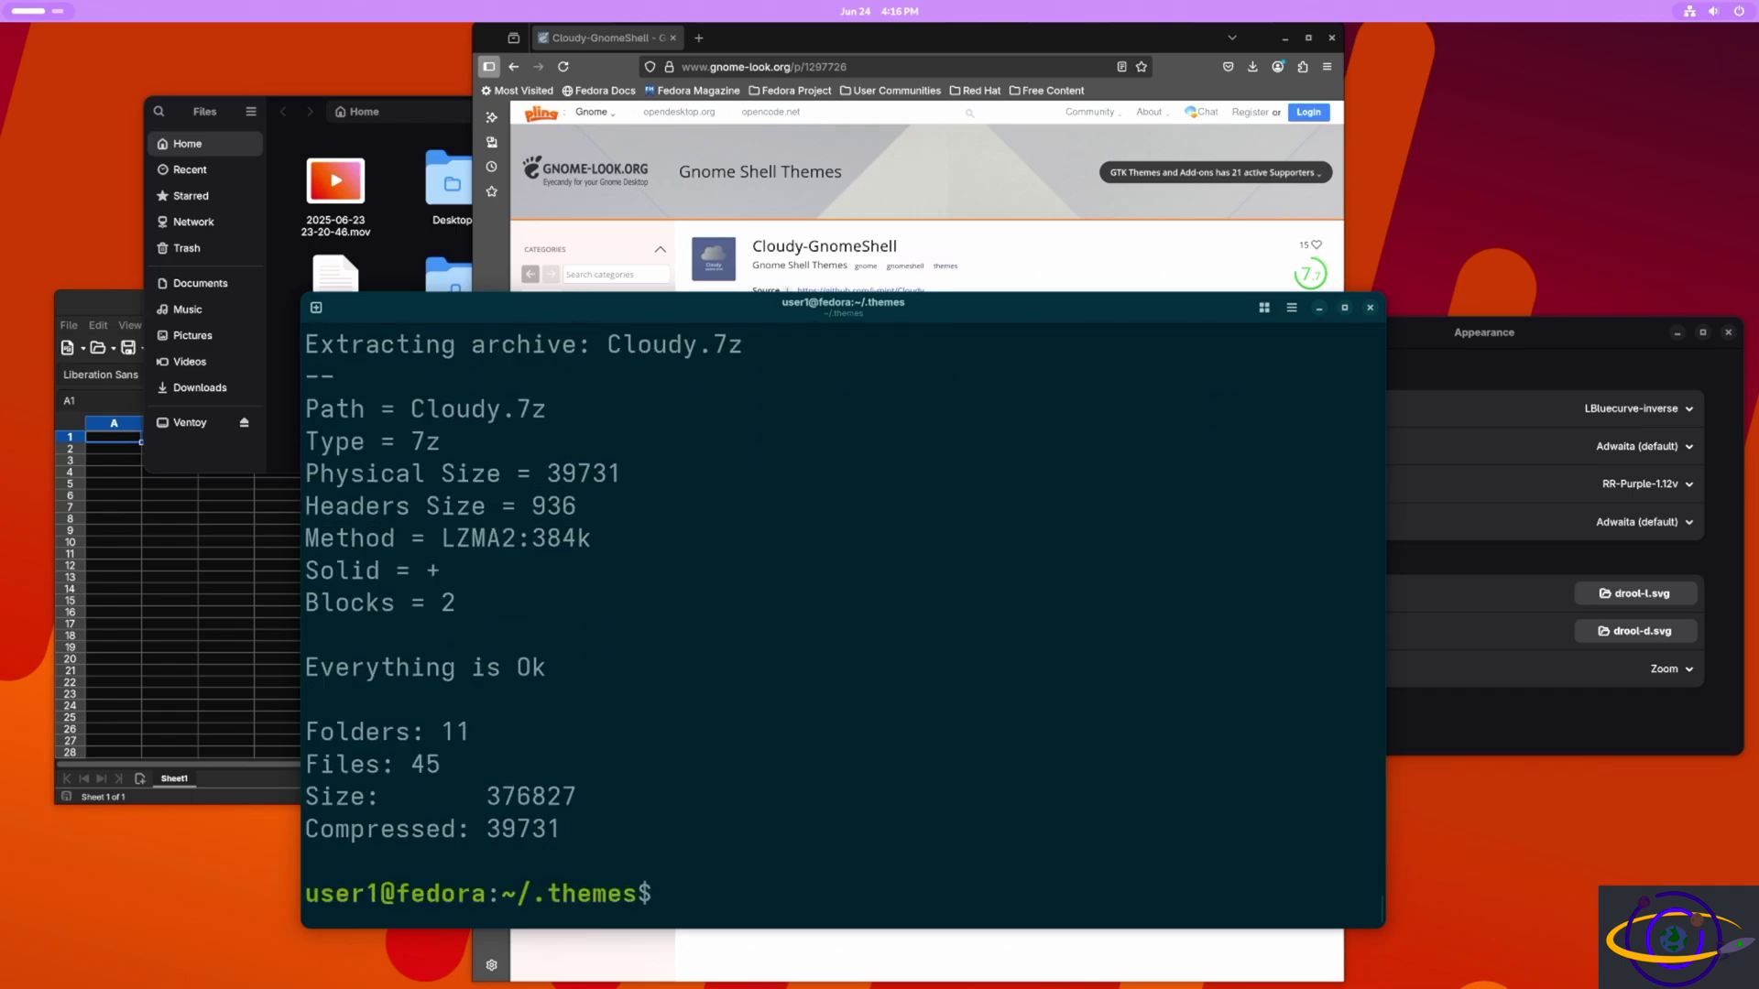
pyautogui.press('Up')
pyautogui.press('Up')
pyautogui.press('Down')
pyautogui.press('Return')
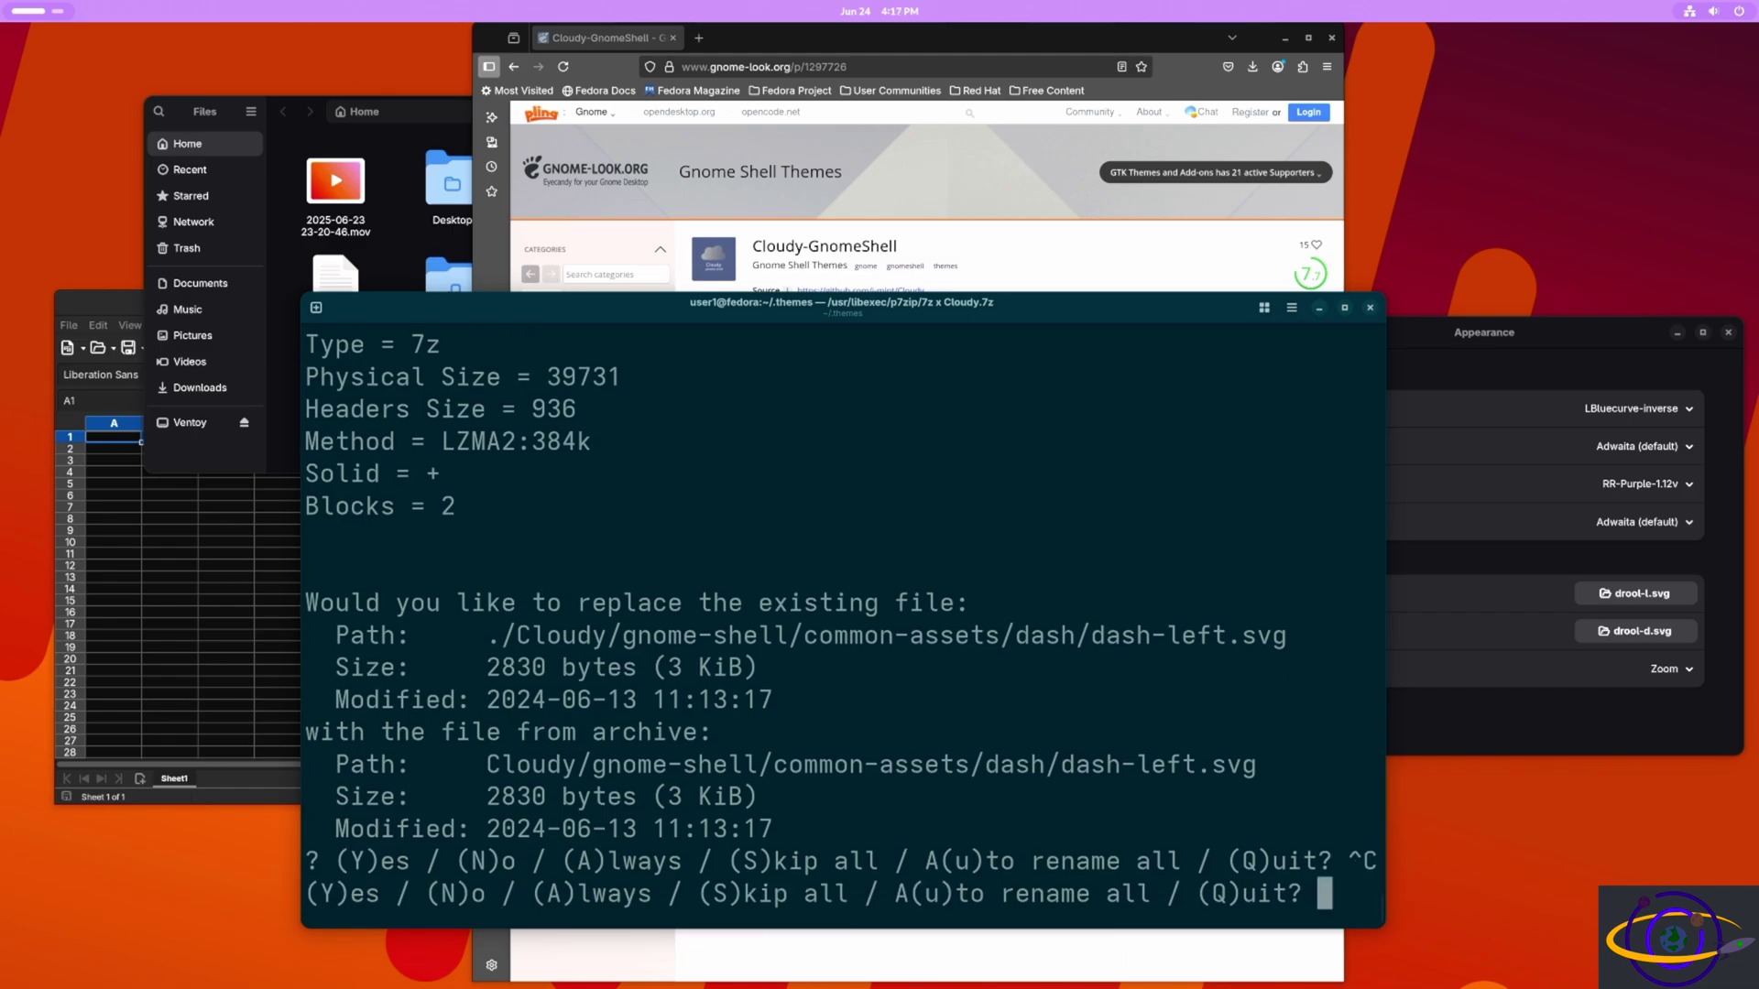
pyautogui.write('q')
pyautogui.press('Return')
# List the contents of the ~/.themes folder in the terminal.
pyautogui.write('ls')
pyautogui.press('Return')
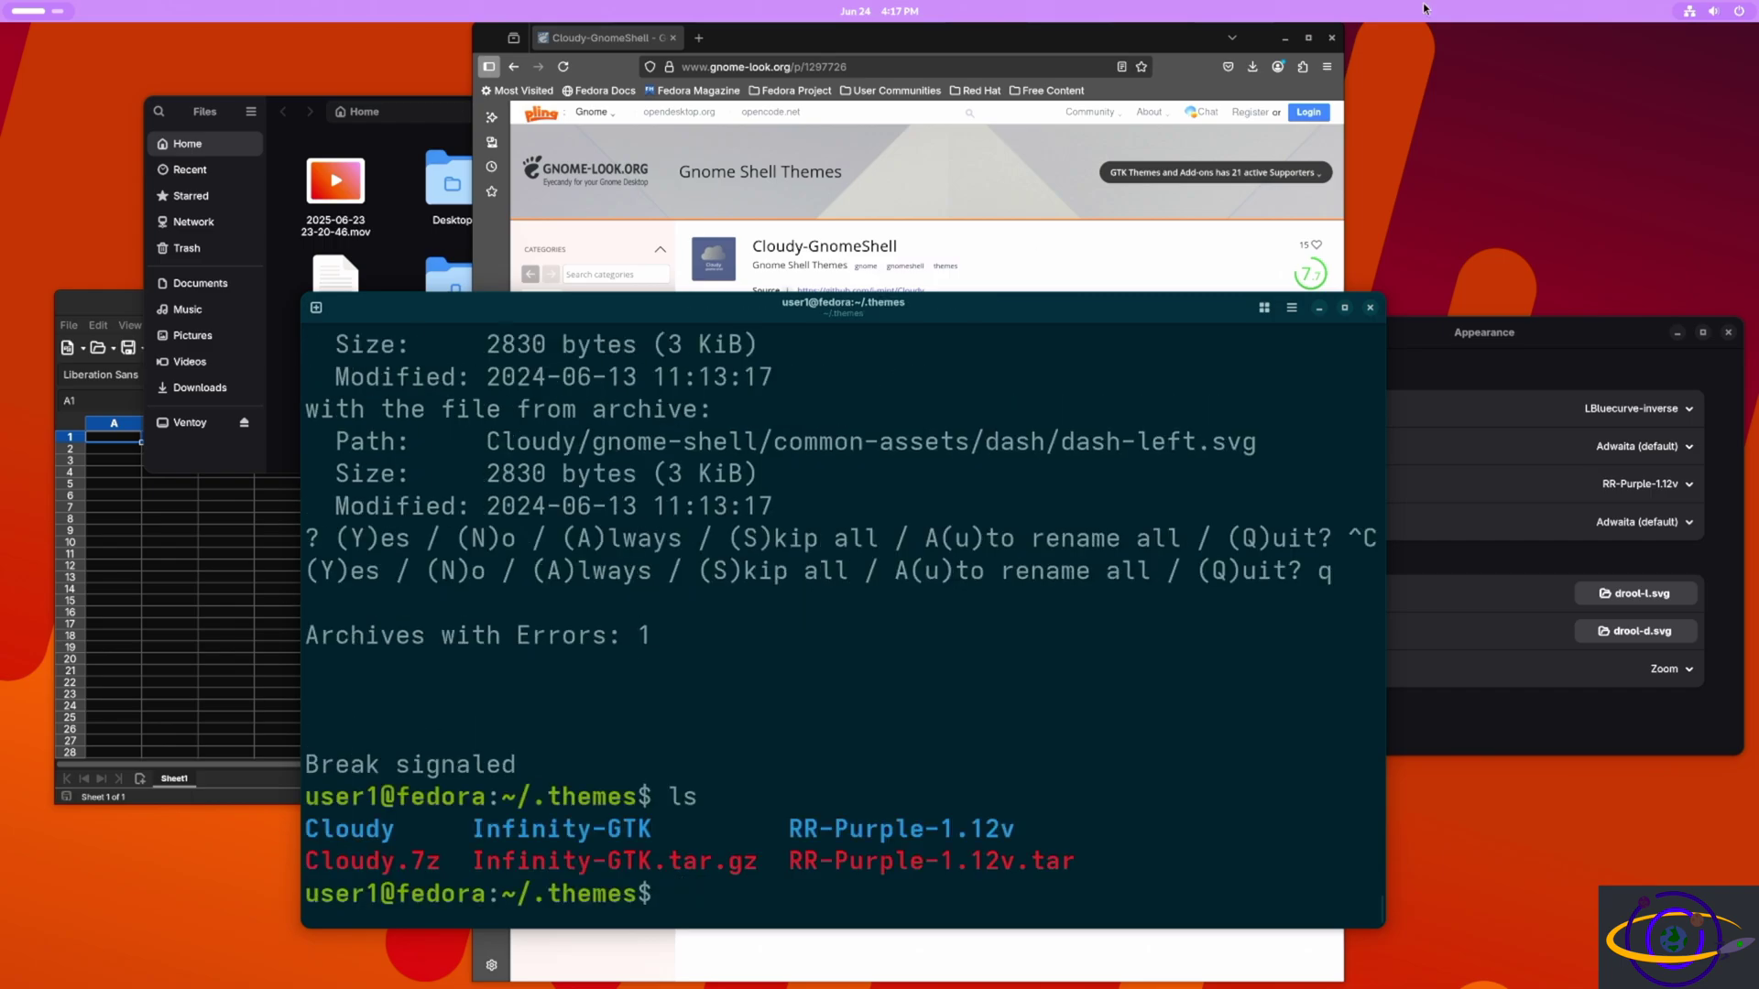
# Close the Tweaks window, relaunch Tweaks from the app grid, and open its Appearance settings.
pyautogui.click(1731, 333)
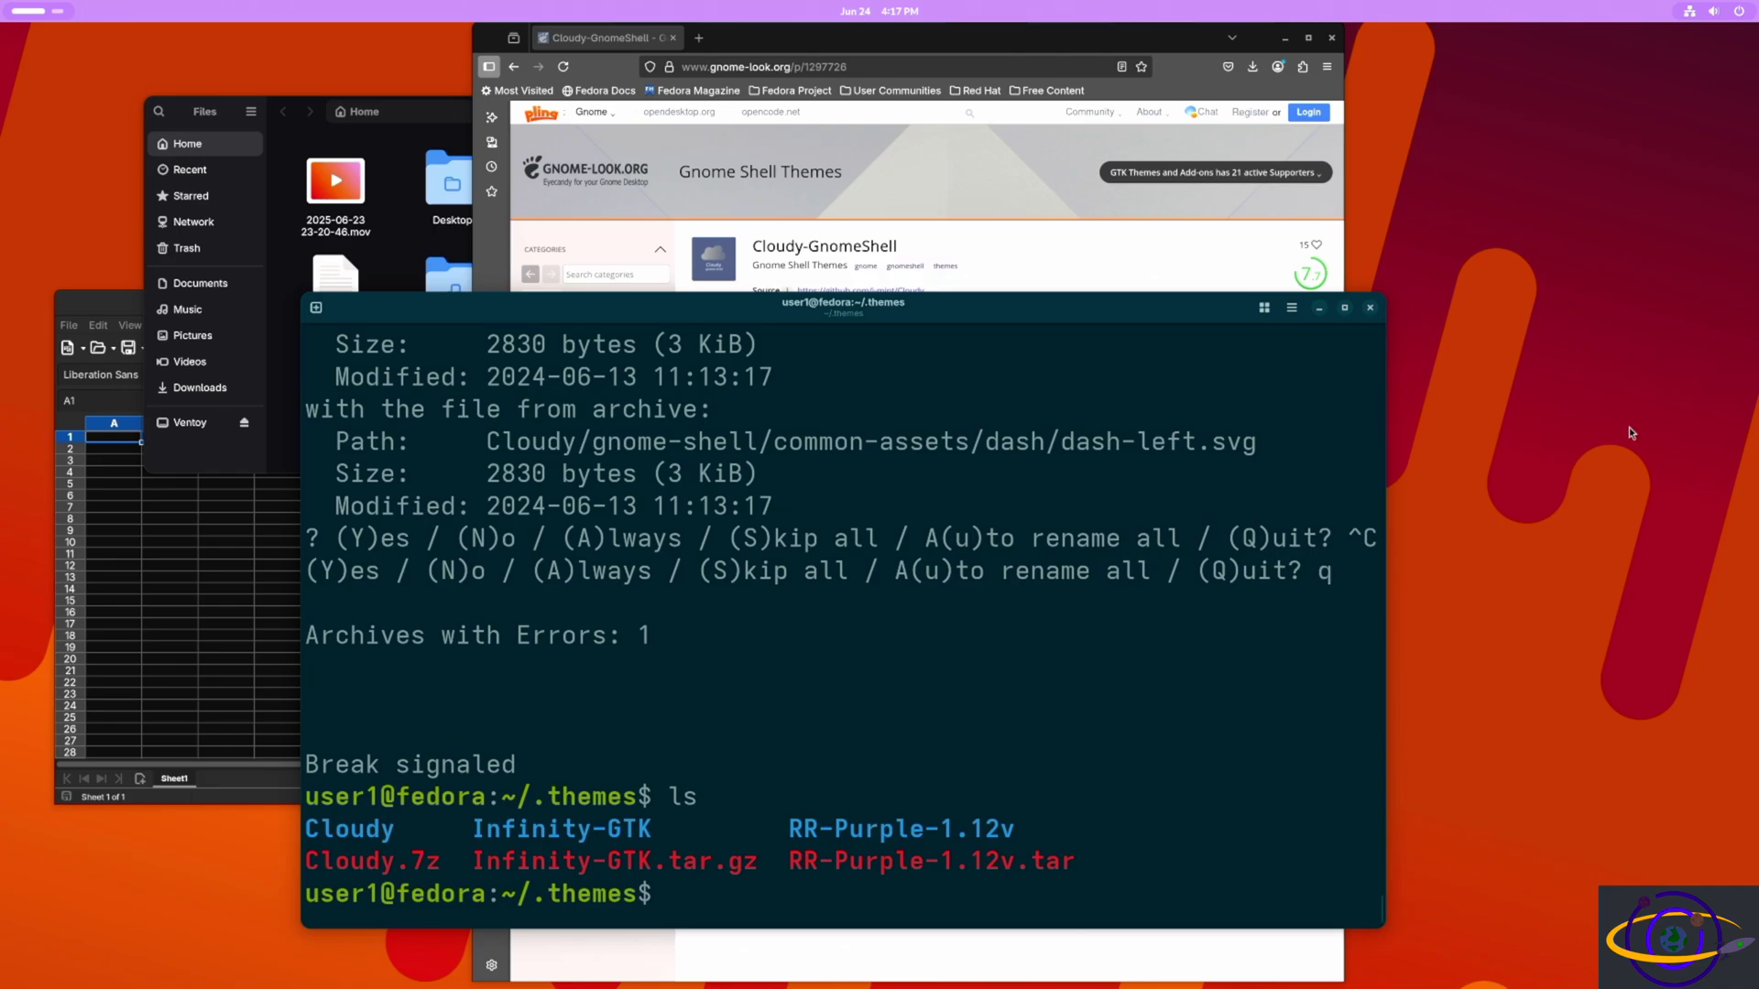
pyautogui.press('super')
pyautogui.press('super')
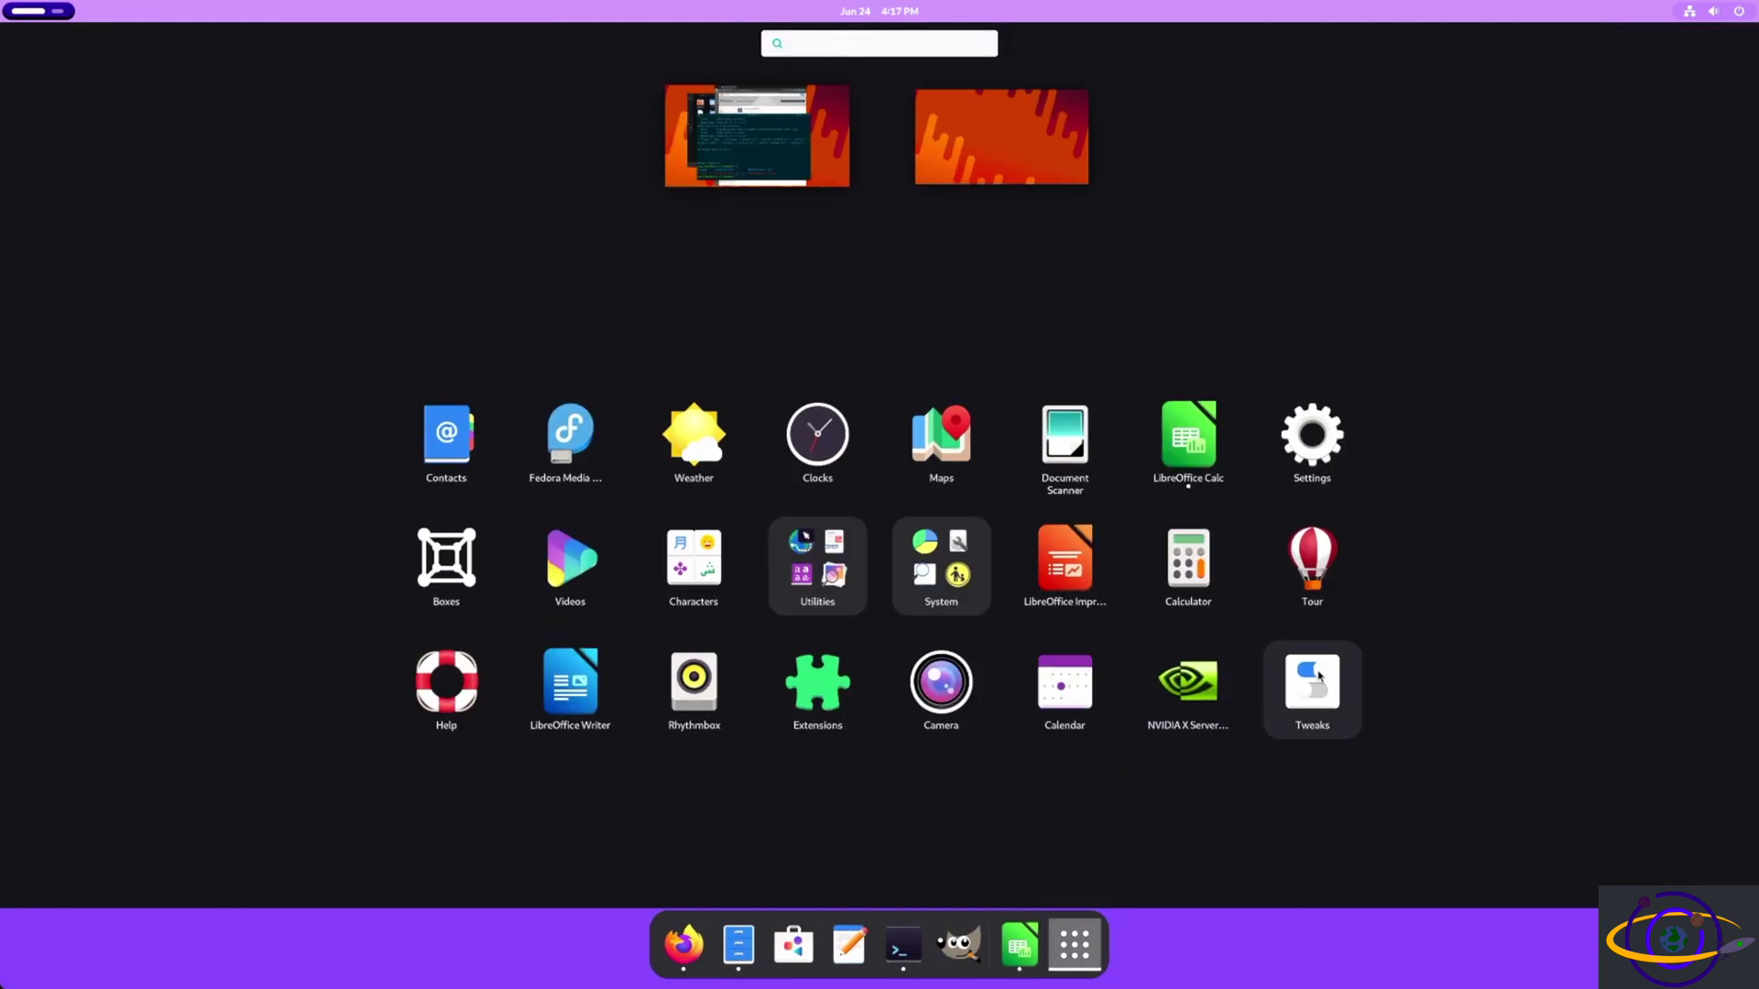
pyautogui.click(1318, 676)
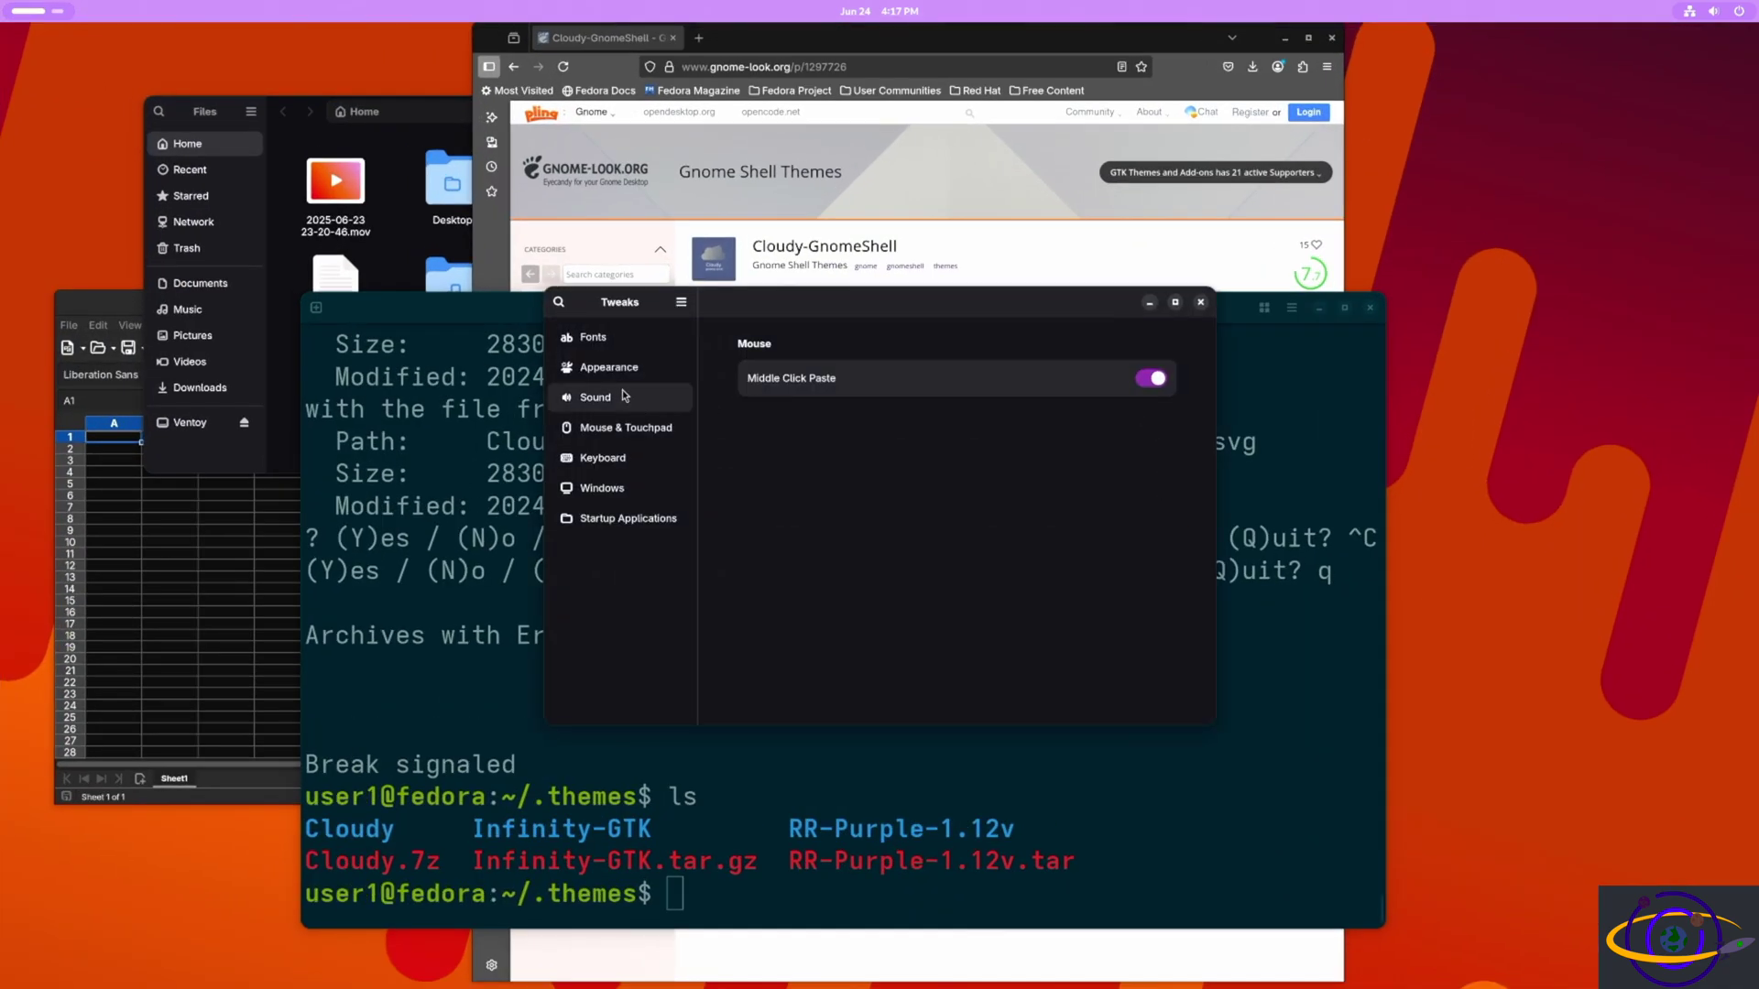
pyautogui.click(623, 385)
# Open the choices for the Shell theme in the Appearance styles.
pyautogui.click(1136, 496)
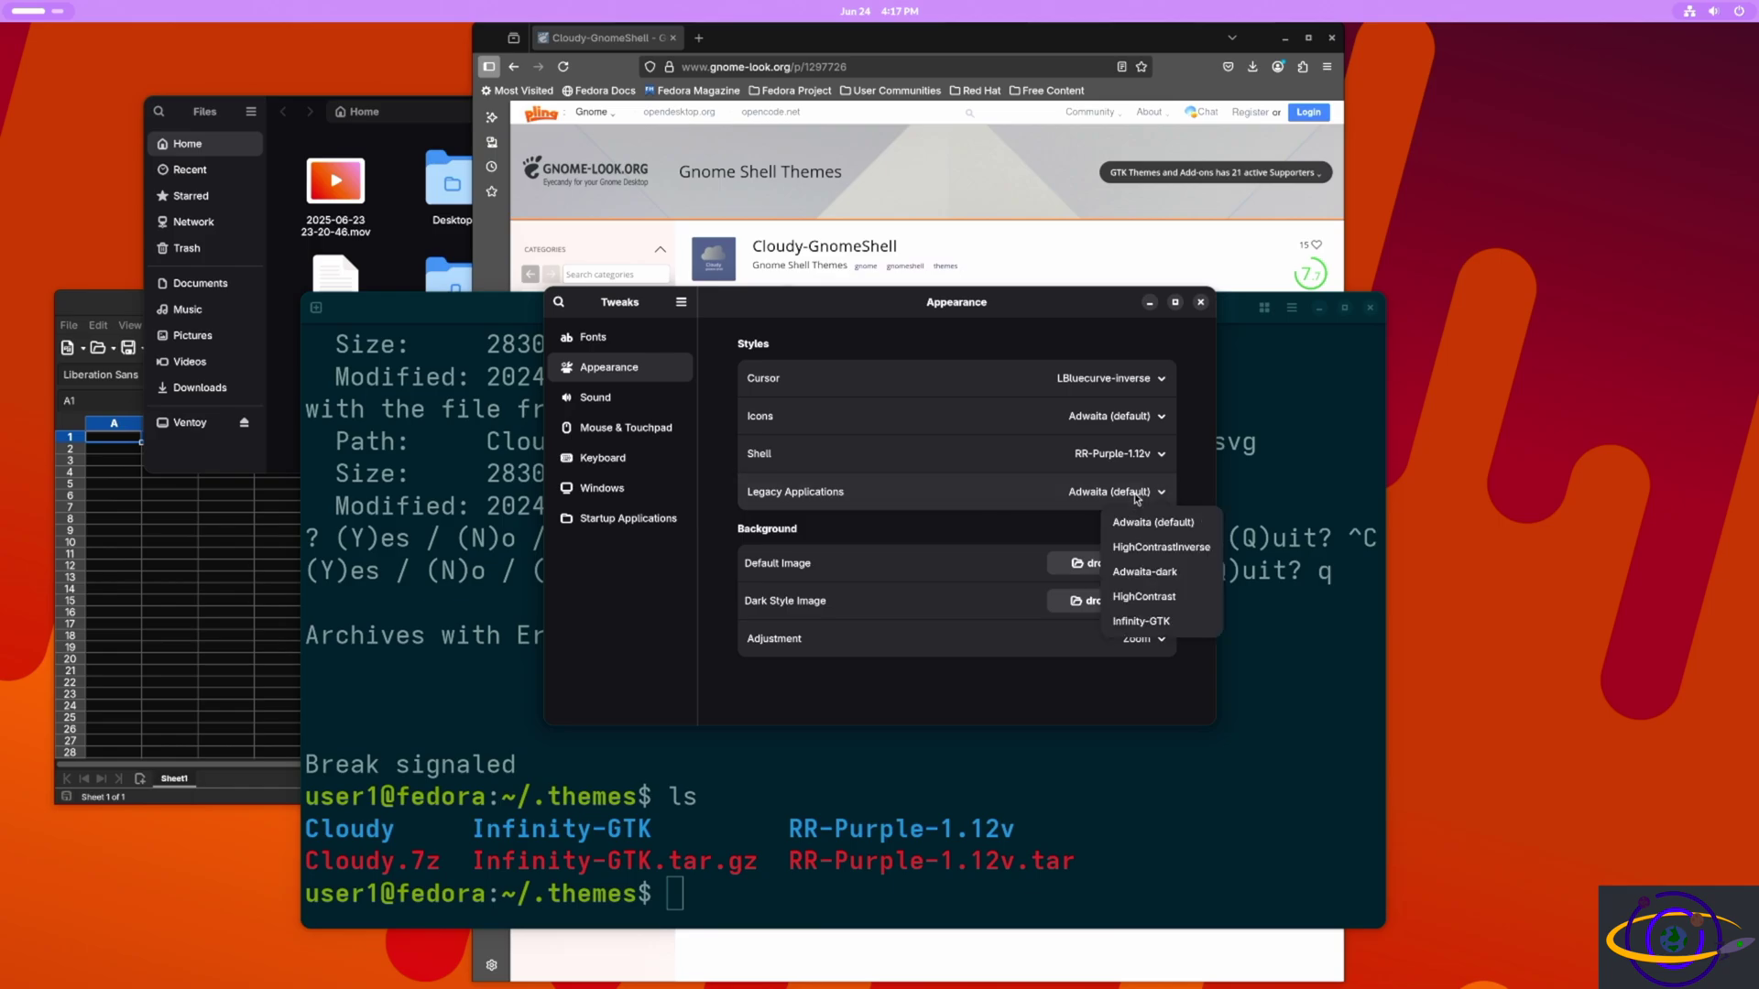
pyautogui.click(1120, 456)
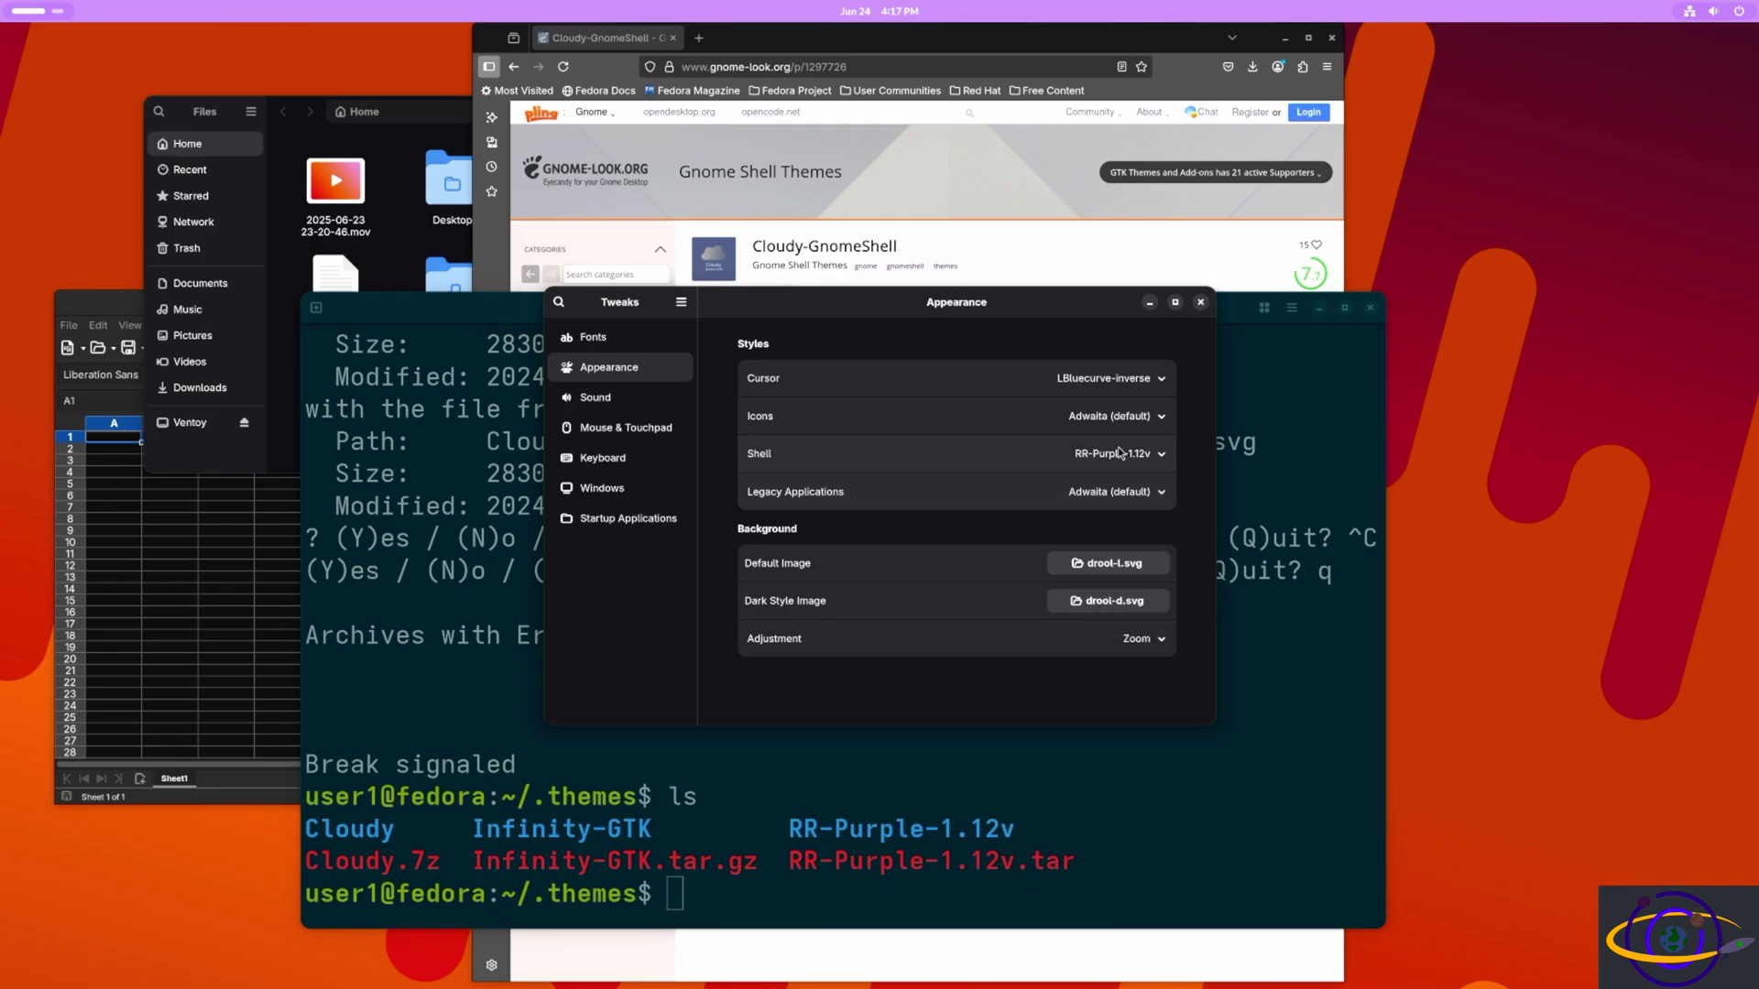